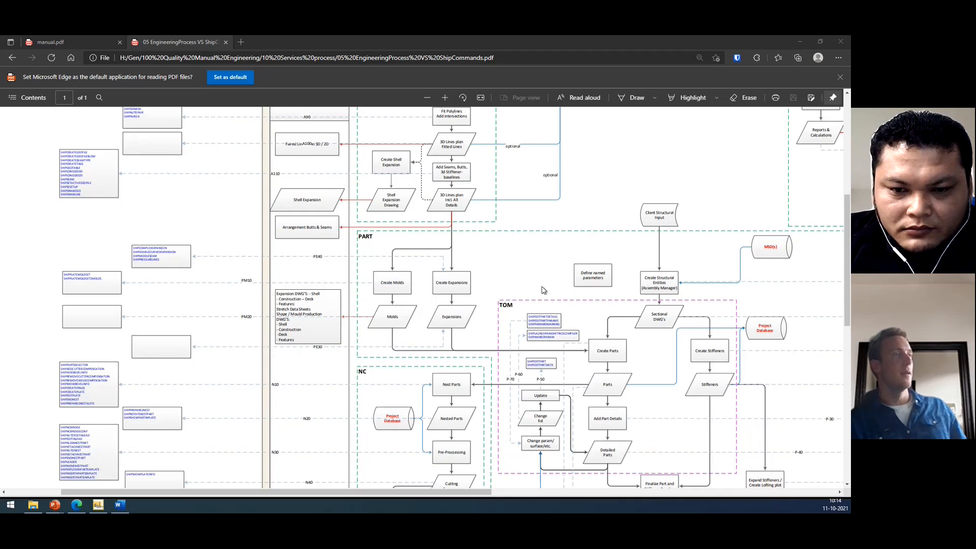
Examine the SHAPE section of the engineering process flowchart and highlight the MSD database label.
scroll(447, 150, down, 1)
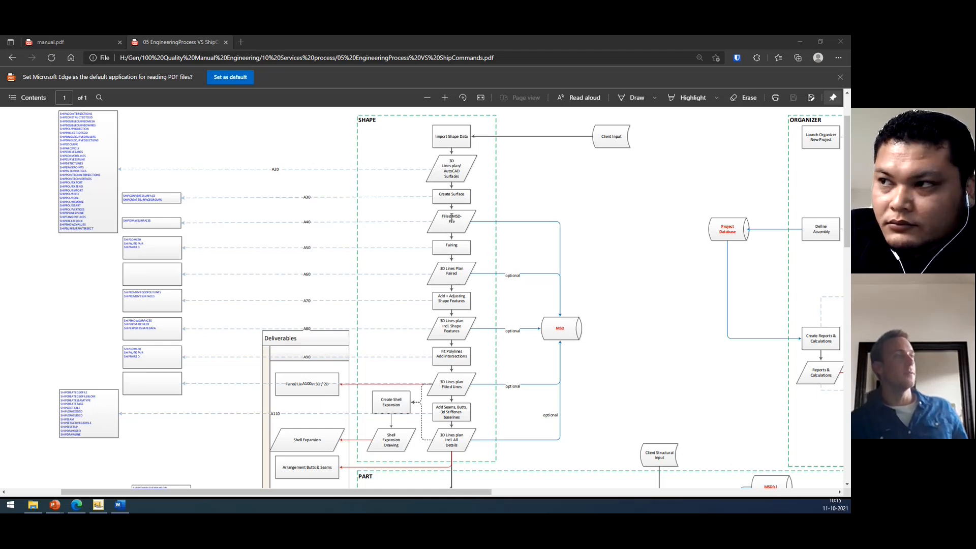
click(554, 334)
double_click(557, 329)
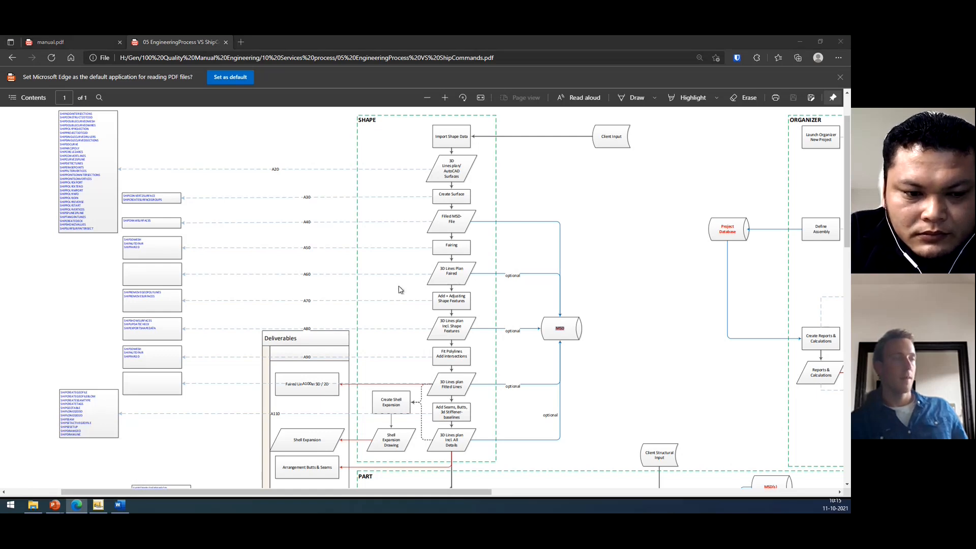
Switch to AutoCAD and close the open Shape, Polyline Exercise and ShipStart drawings.
key(alt+Tab)
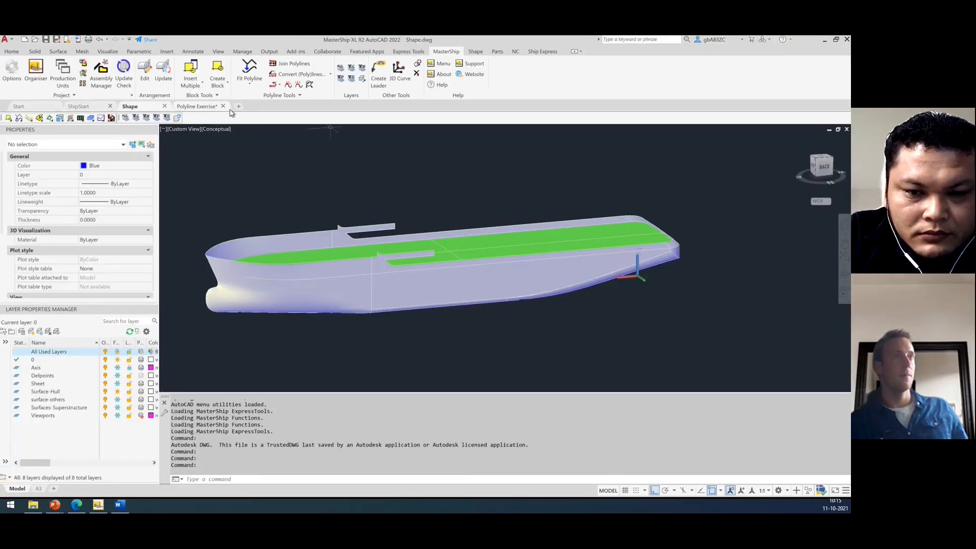
click(79, 106)
click(166, 106)
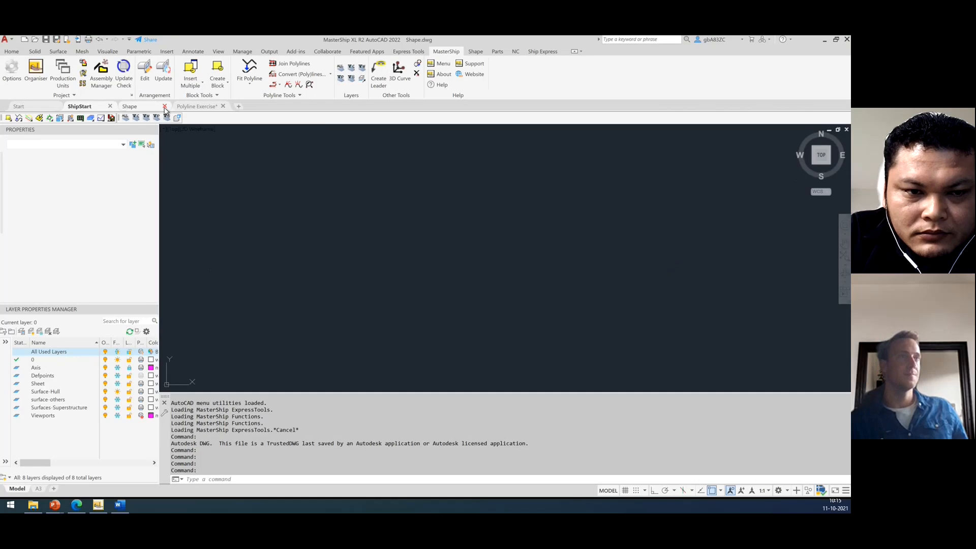
click(170, 107)
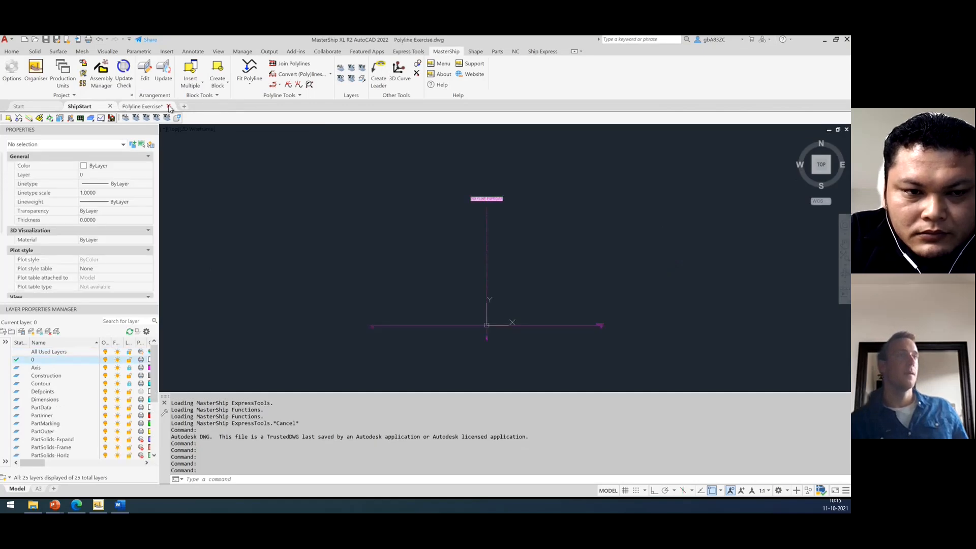
click(411, 288)
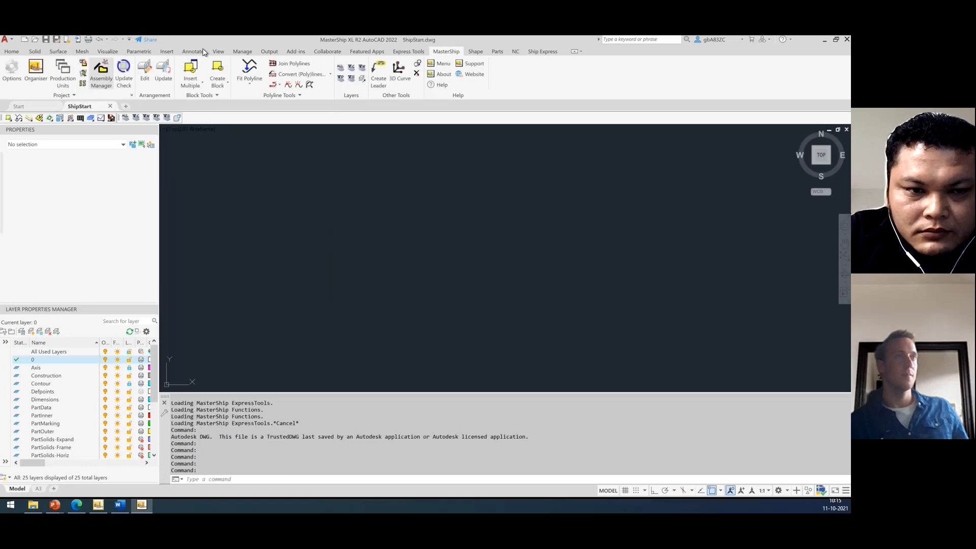
click(112, 106)
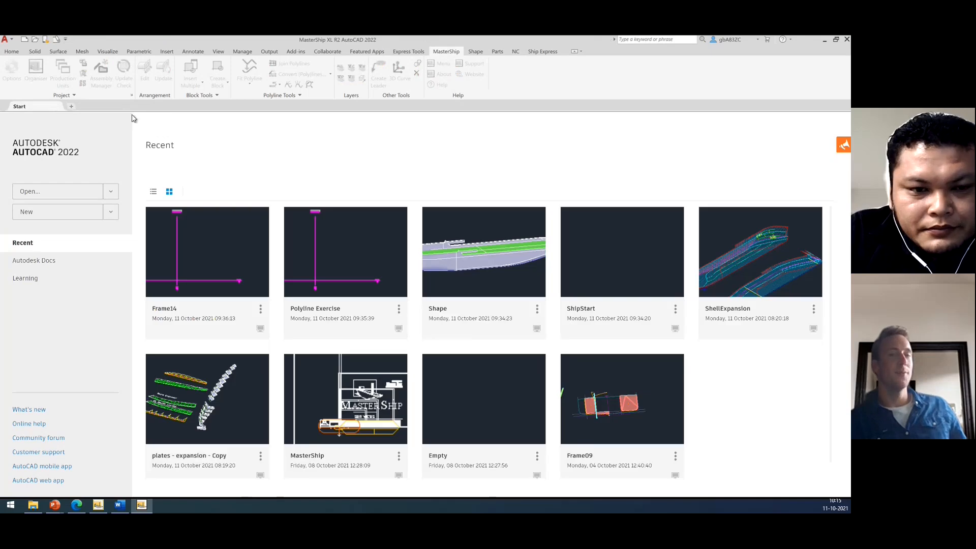
Start opening a drawing from the 0000-New Project folder.
click(36, 43)
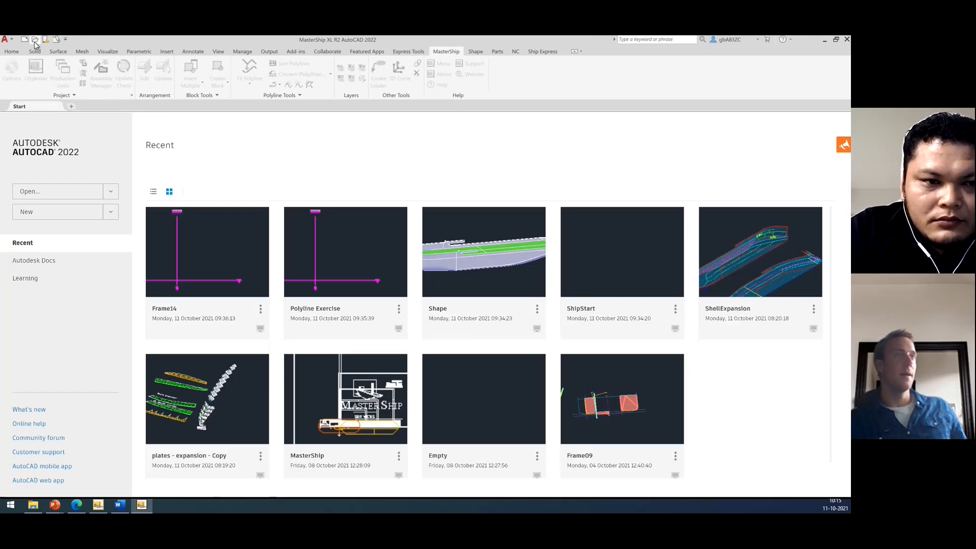
click(425, 204)
key(Delete)
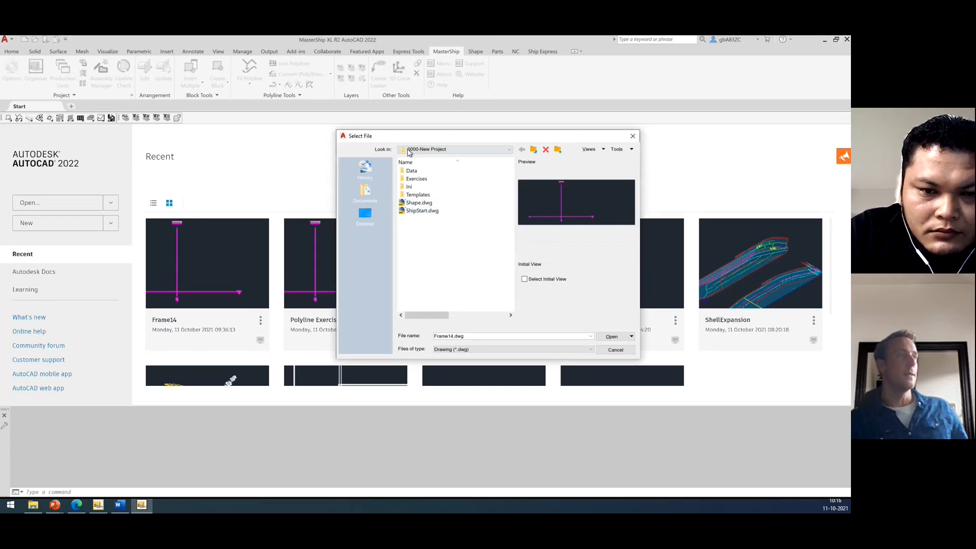
Try to delete the Exercises folder from the 0000-New Project folder.
click(417, 178)
key(Delete)
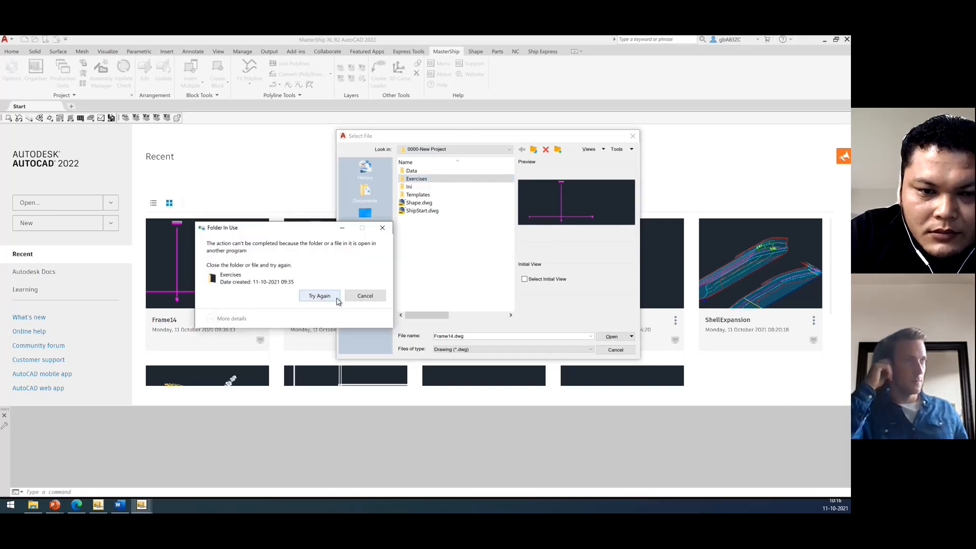
click(328, 297)
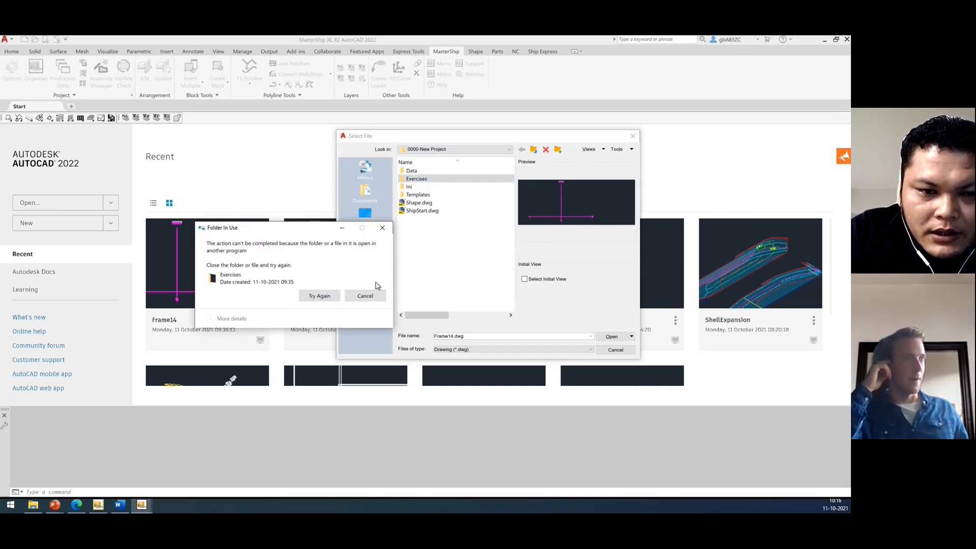
click(372, 294)
click(445, 235)
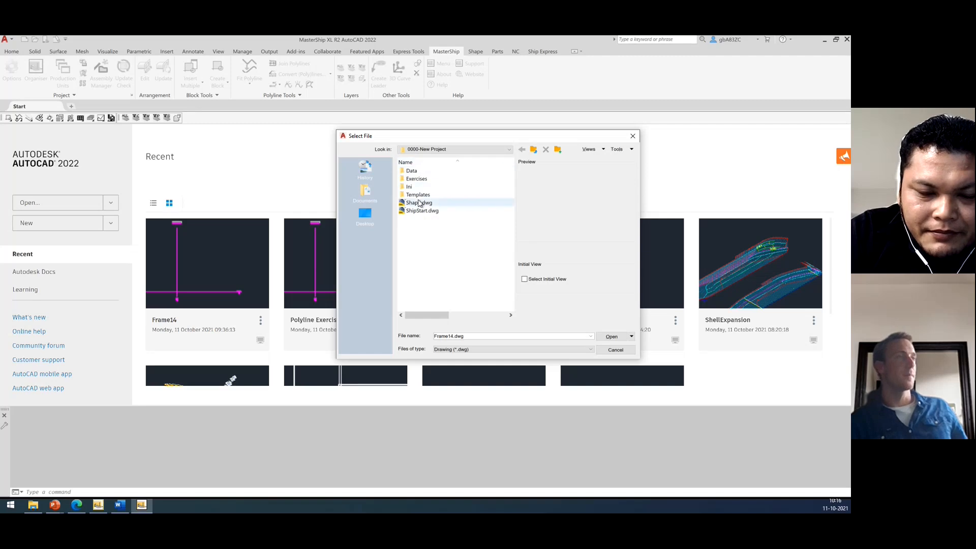
right_click(418, 181)
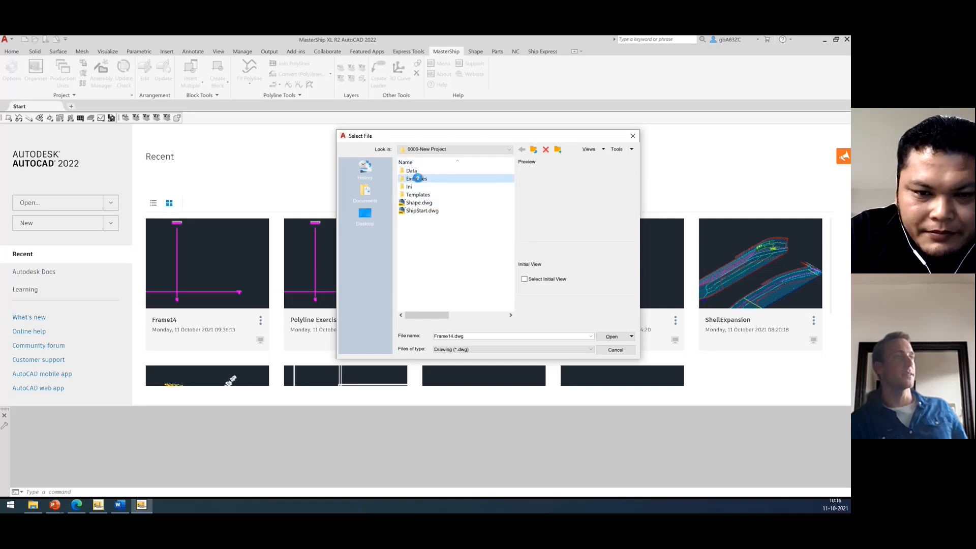
click(410, 249)
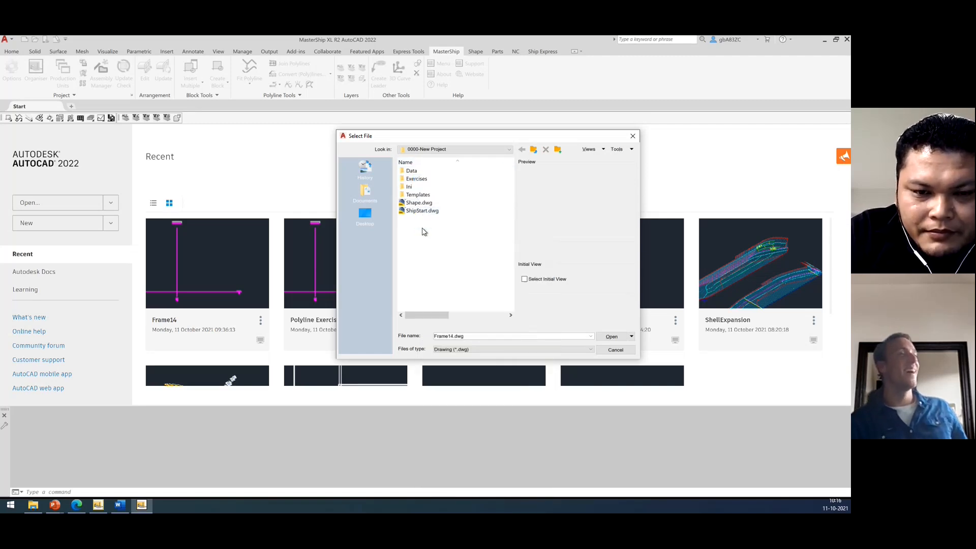
Rename Shape.dwg in the project folder to "Input from client".
click(421, 211)
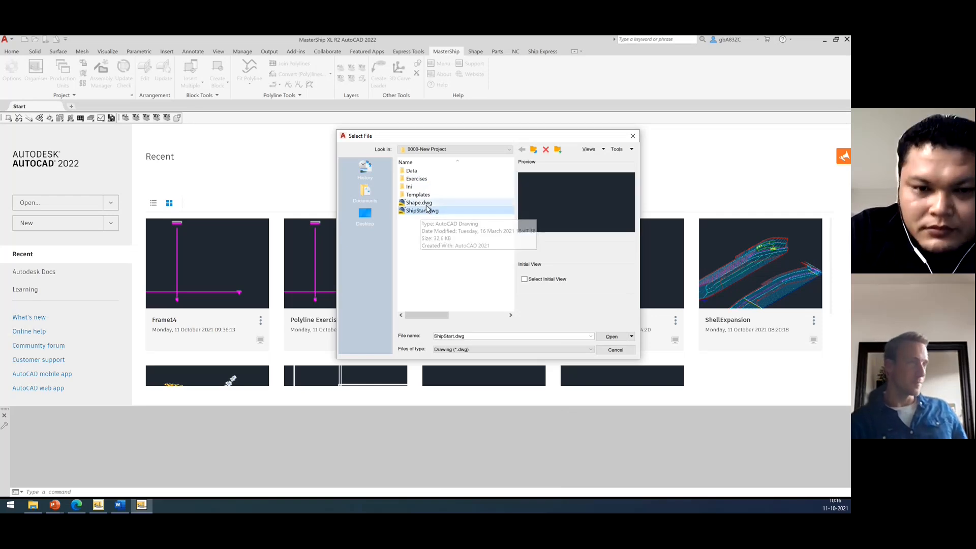
click(426, 203)
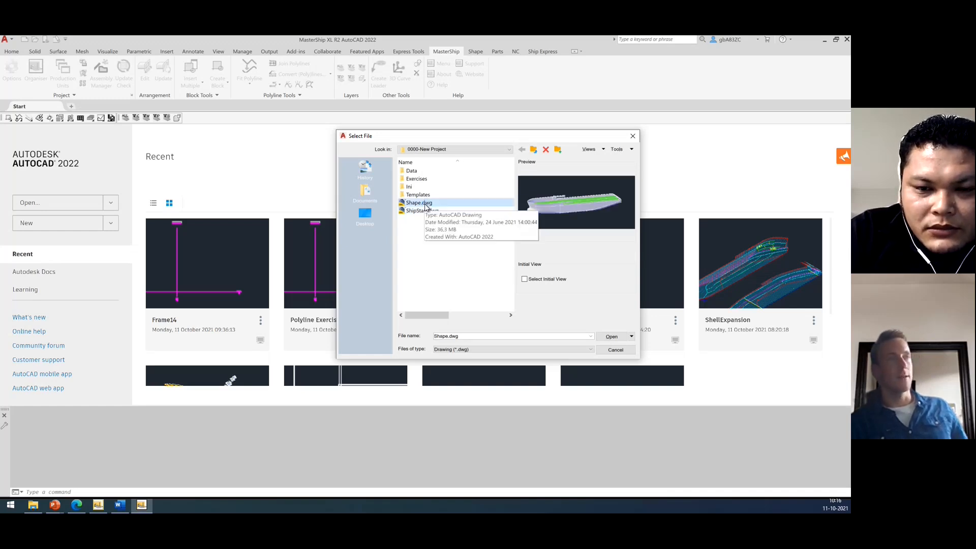
right_click(415, 203)
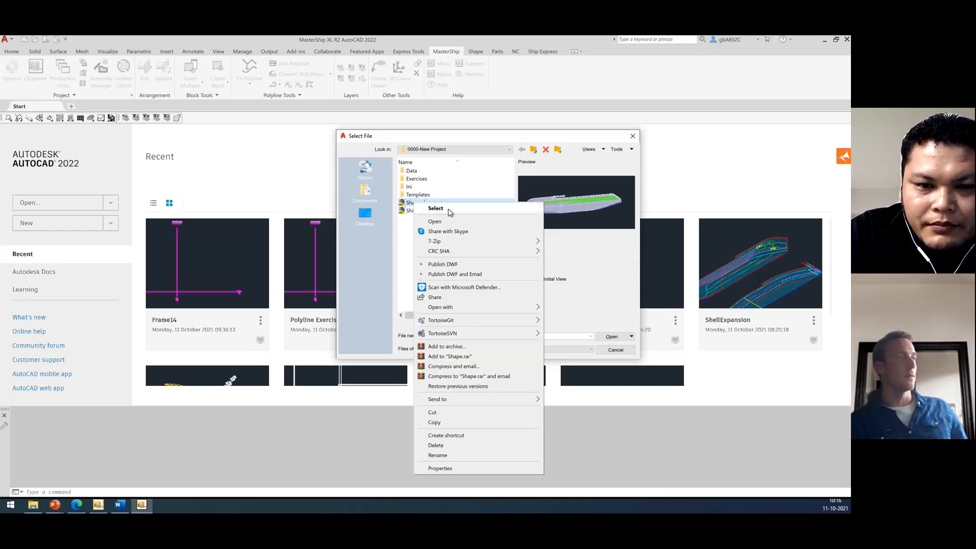
click(438, 455)
key(BackSpace)
text(Input from client)
key(Return)
click(458, 229)
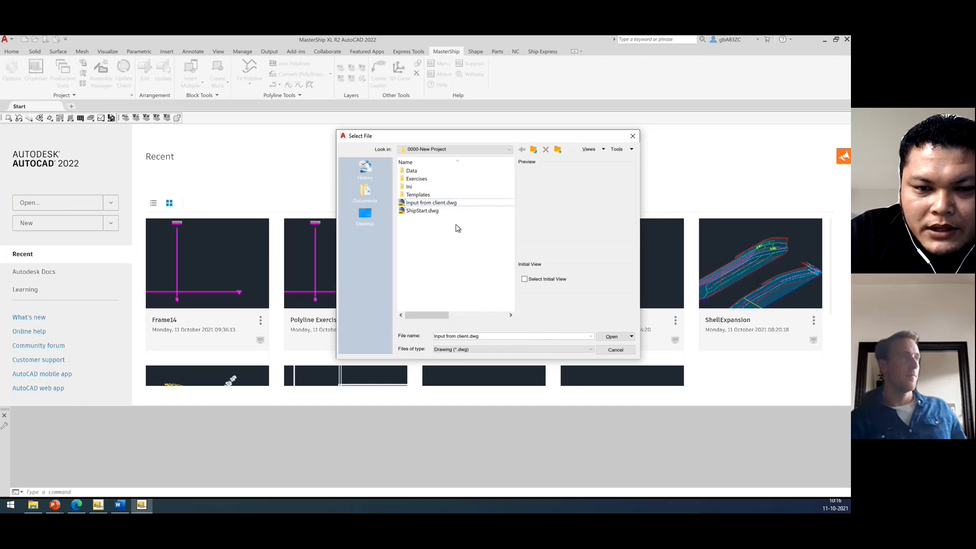
Open Input from client.dwg, dismiss the 3D display performance tip and bring the whole hull into view.
click(449, 204)
double_click(449, 204)
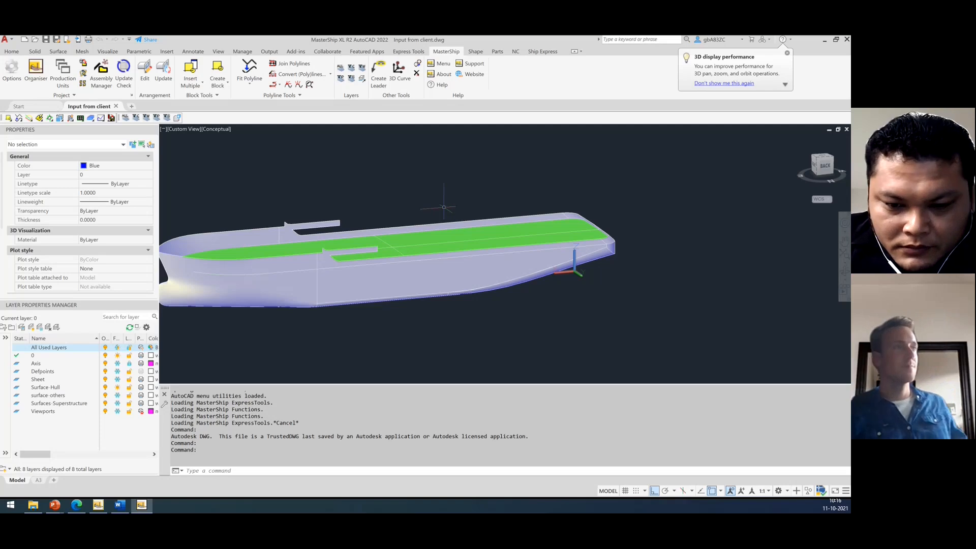
click(787, 53)
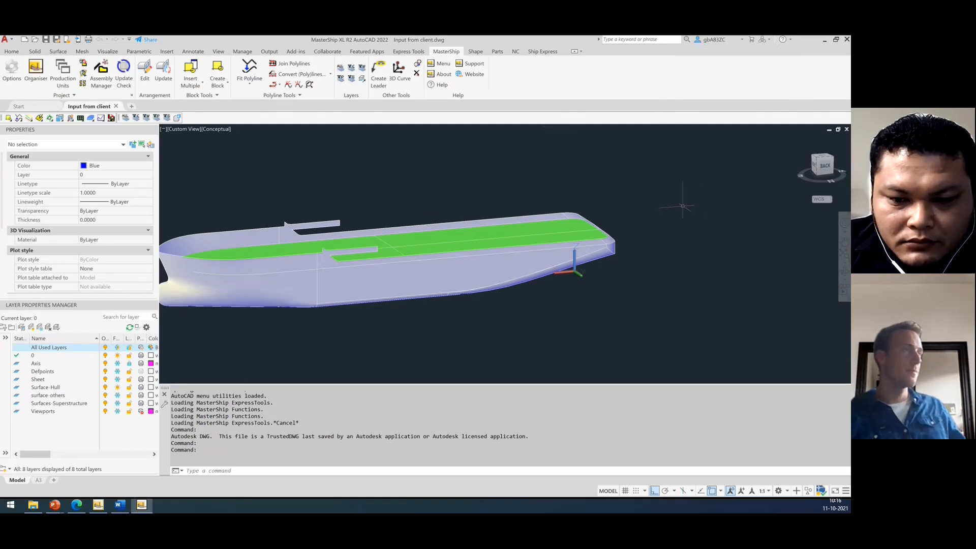
scroll(682, 206, up, 3)
scroll(682, 206, down, 4)
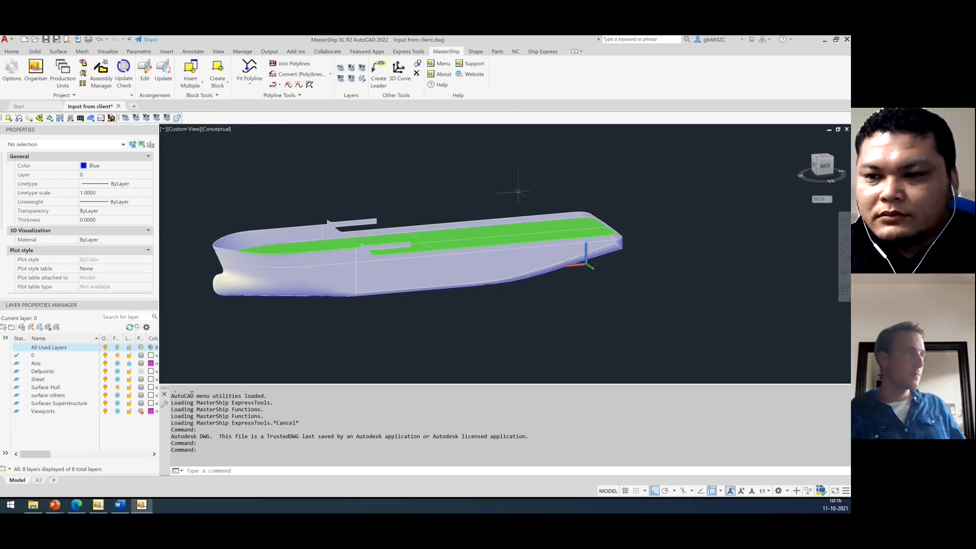
mouse_move(141, 506)
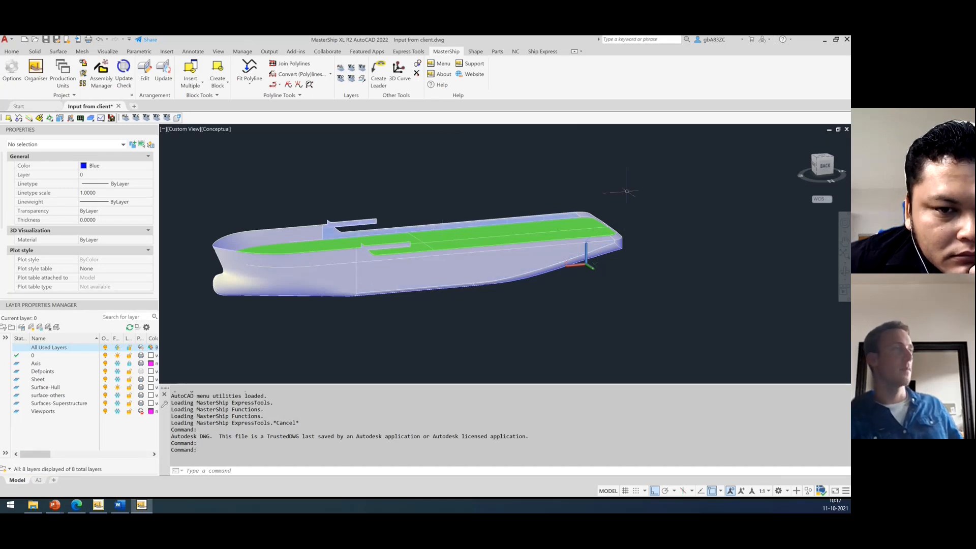
click(475, 55)
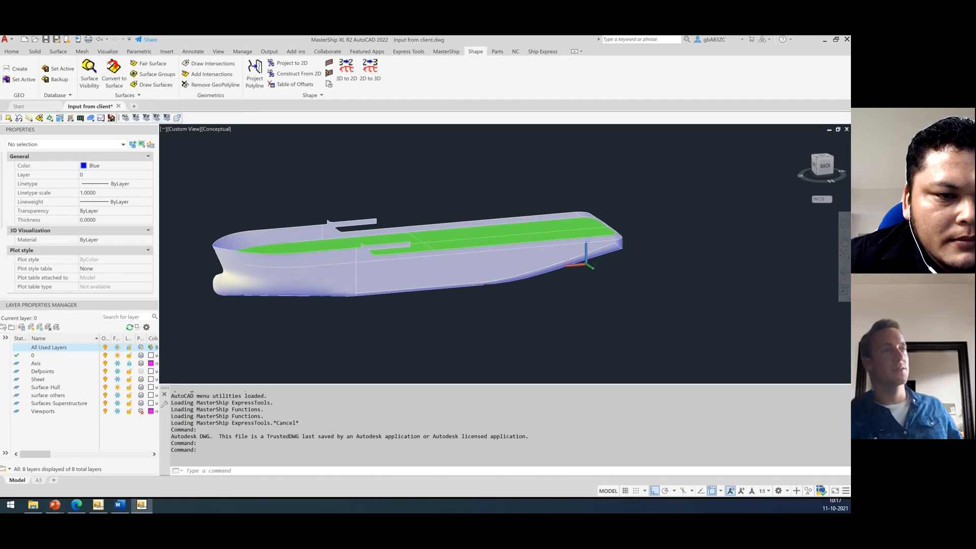
click(277, 239)
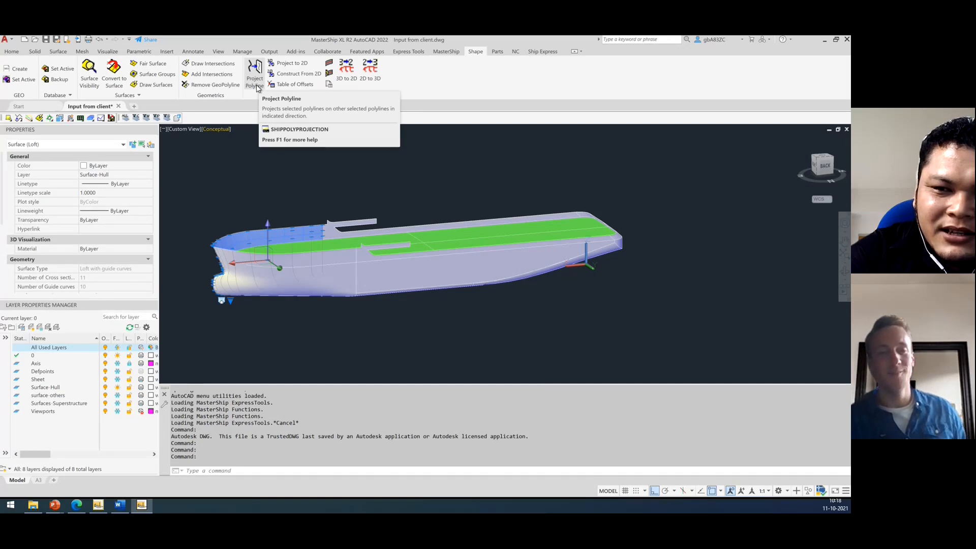
text(projhe)
key(BackSpace)
key(BackSpace)
text(ect)
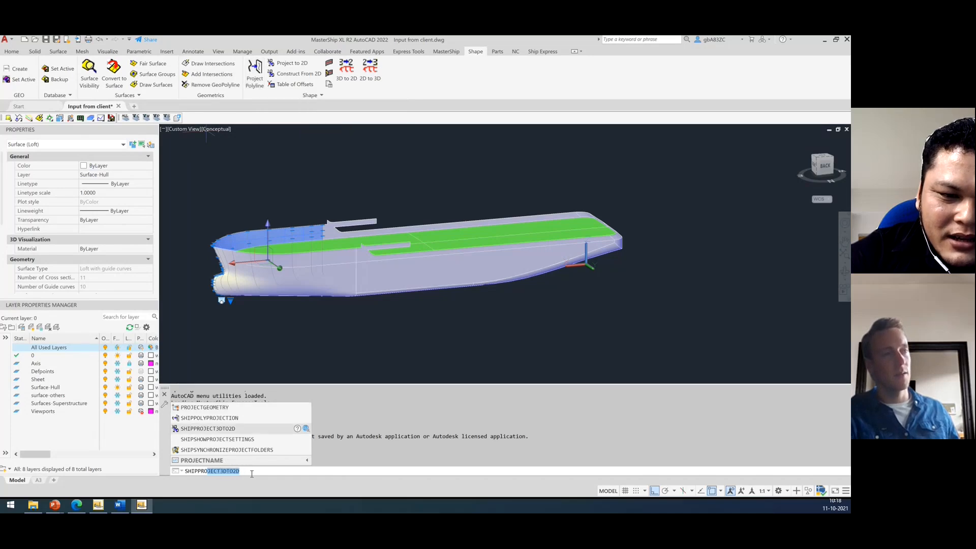
key(Escape)
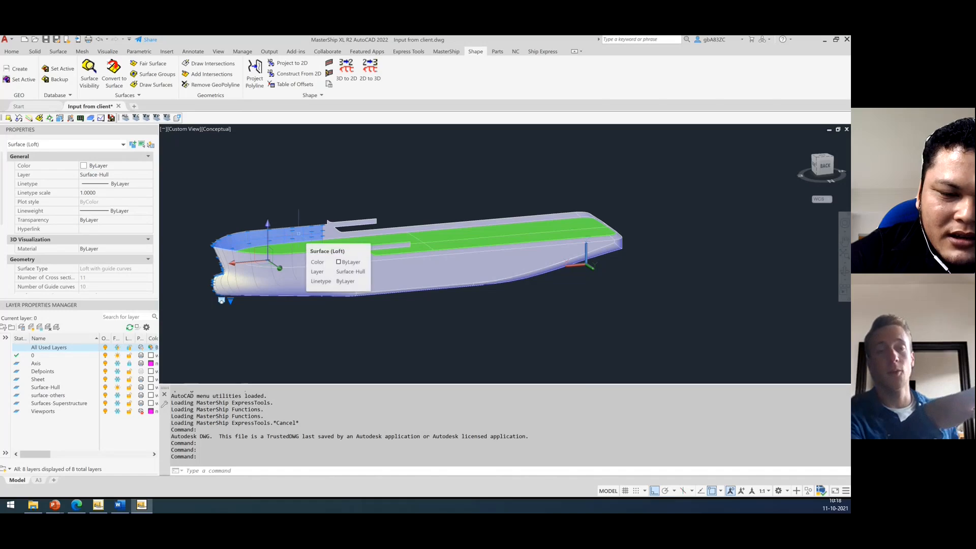
text(sec)
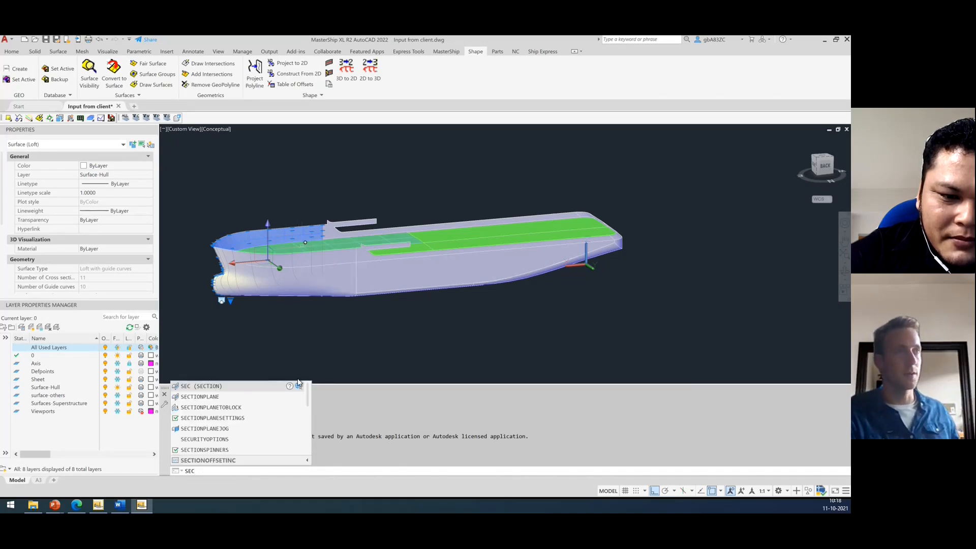
key(Escape)
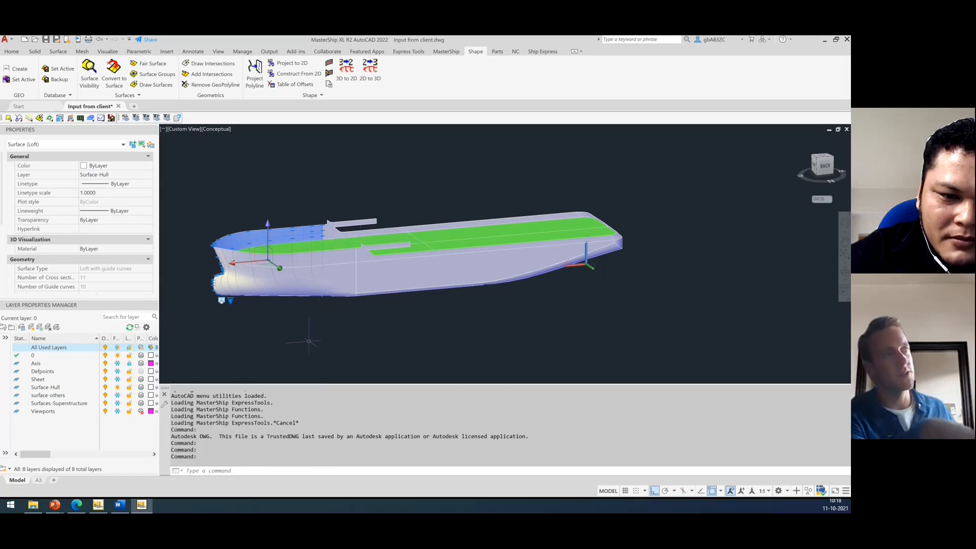
key(Escape)
key(Escape)
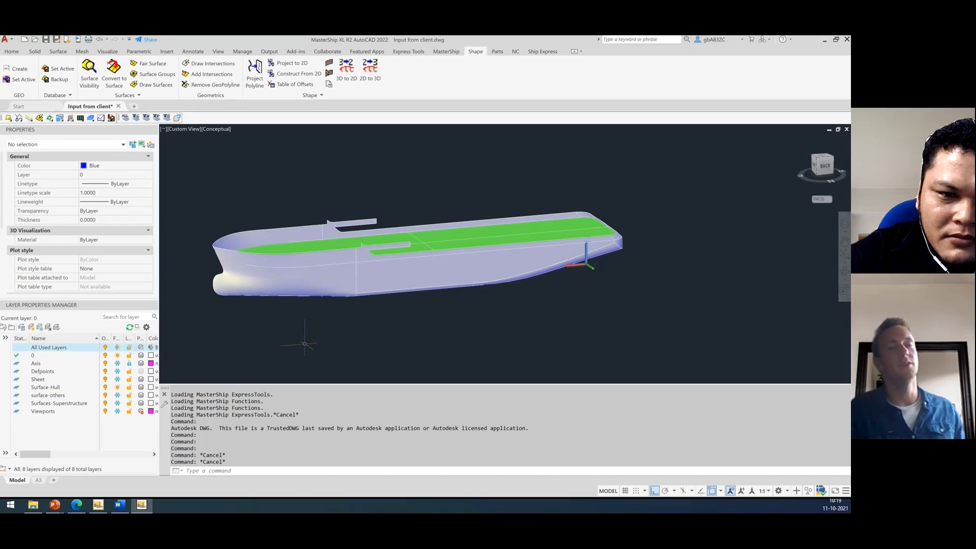
click(285, 236)
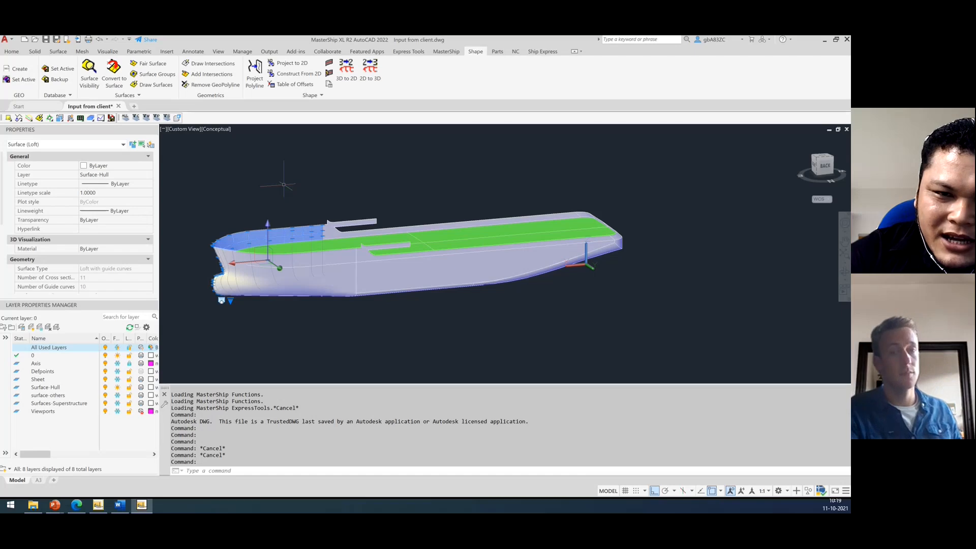
key(Escape)
key(Escape)
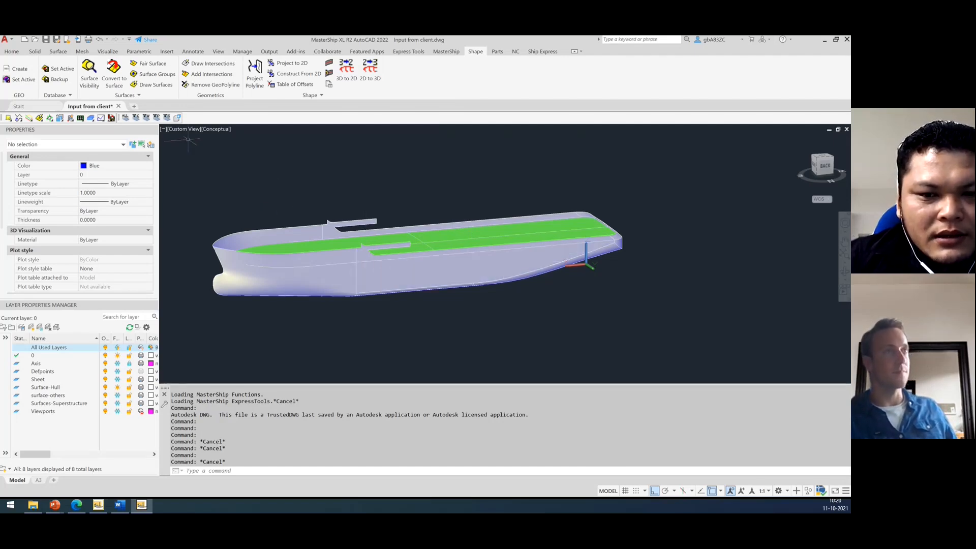
click(72, 97)
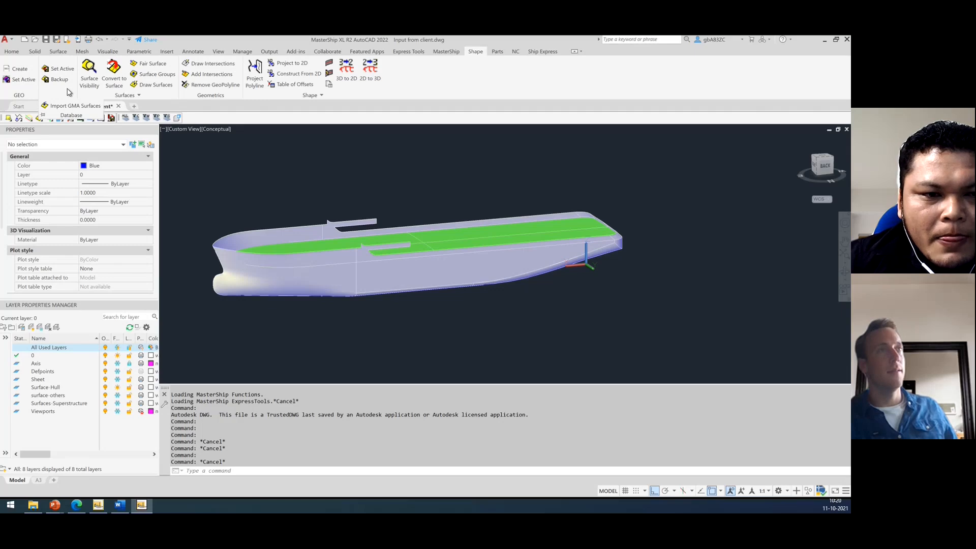
click(58, 52)
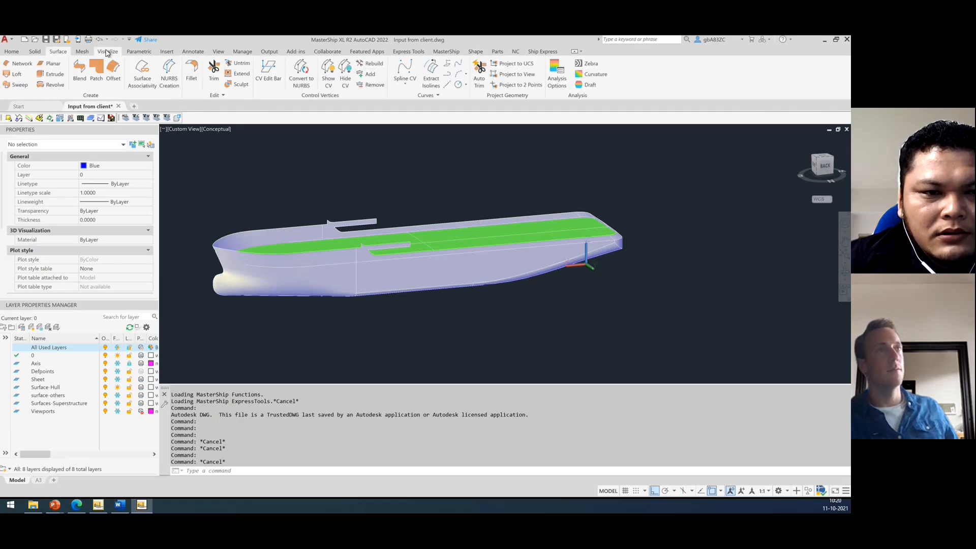
click(476, 51)
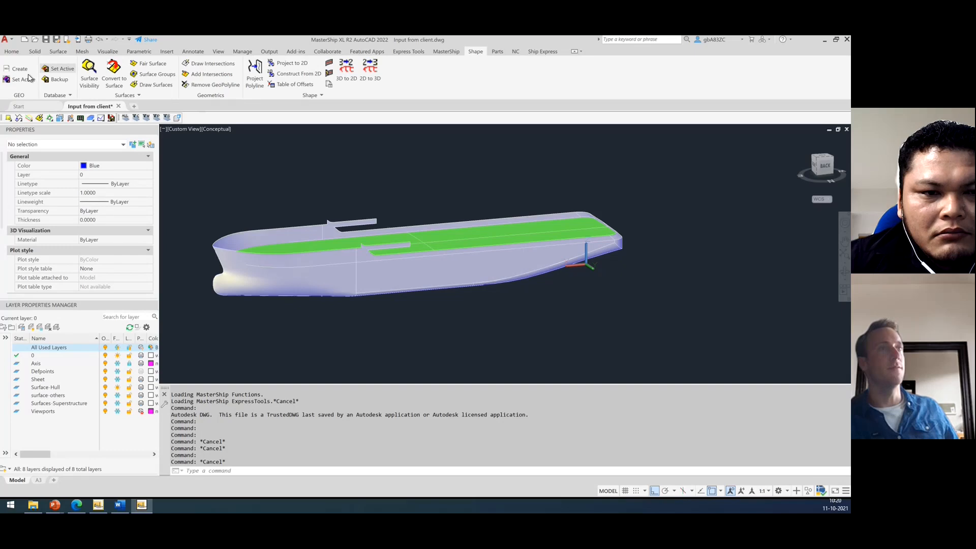
Create a new Shape database named Deck and make it the active database.
click(65, 71)
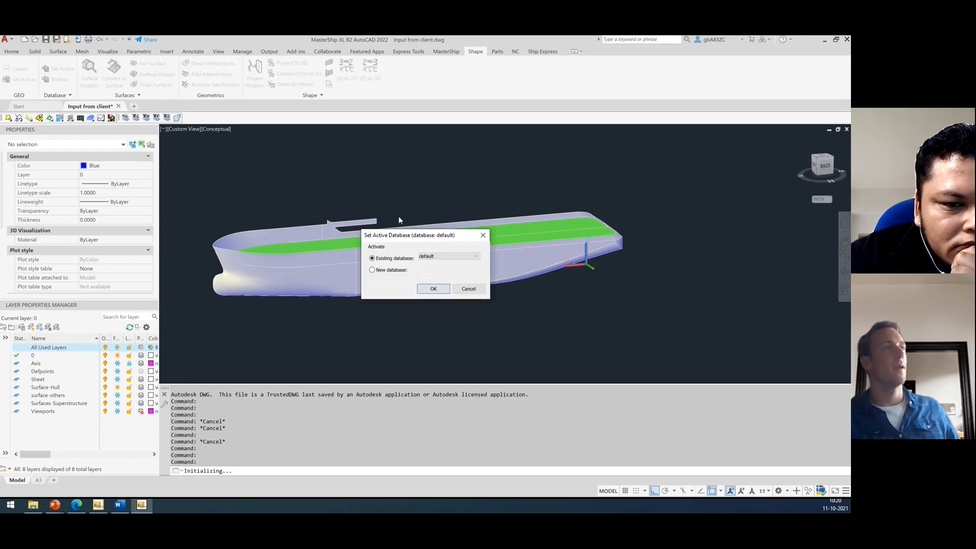
click(373, 270)
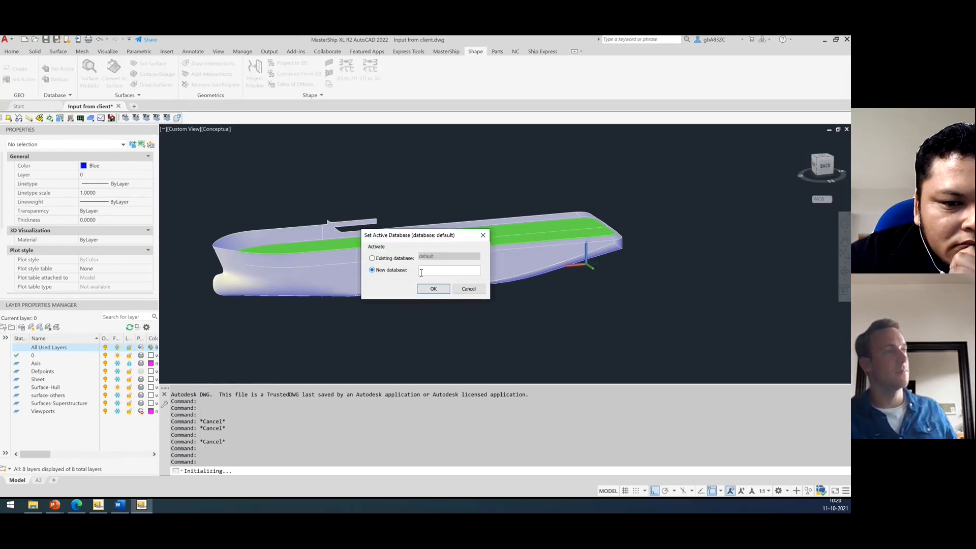
click(437, 272)
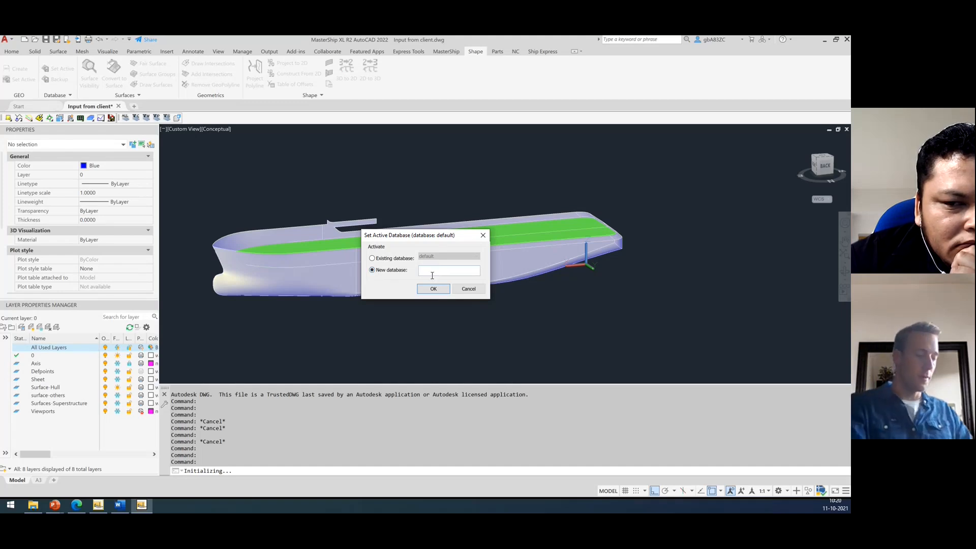
text(Deck)
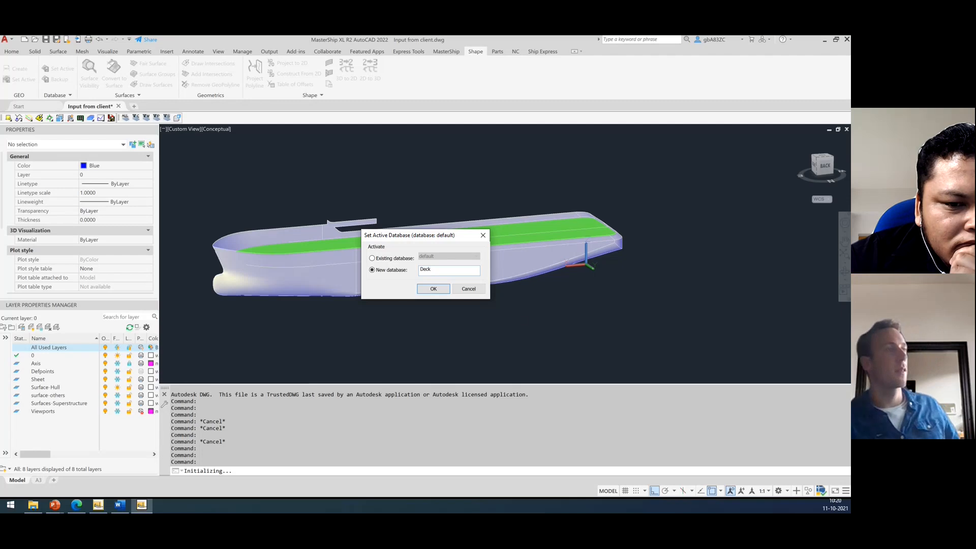
click(435, 290)
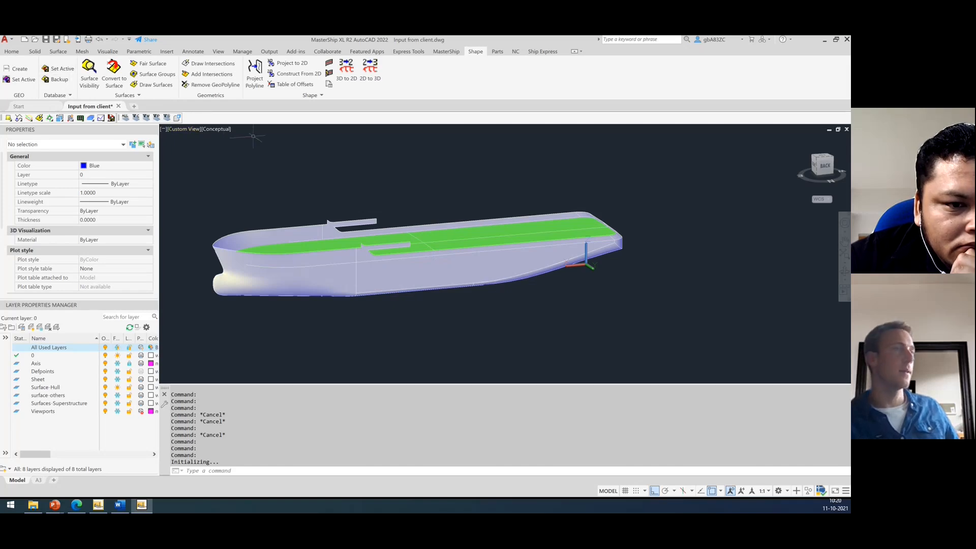
Convert the four green deck surfaces to a new surface named "Main deck" in the Deck database.
click(114, 68)
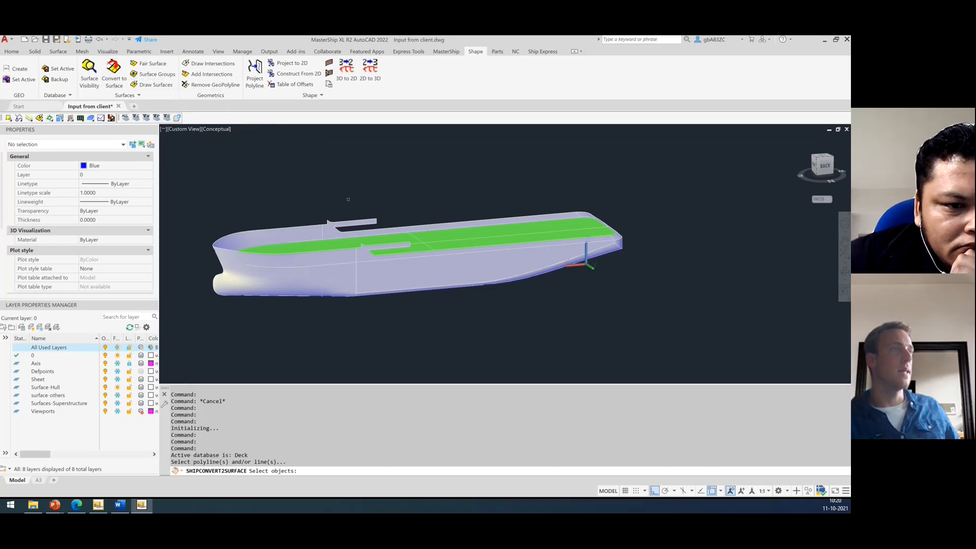
click(437, 239)
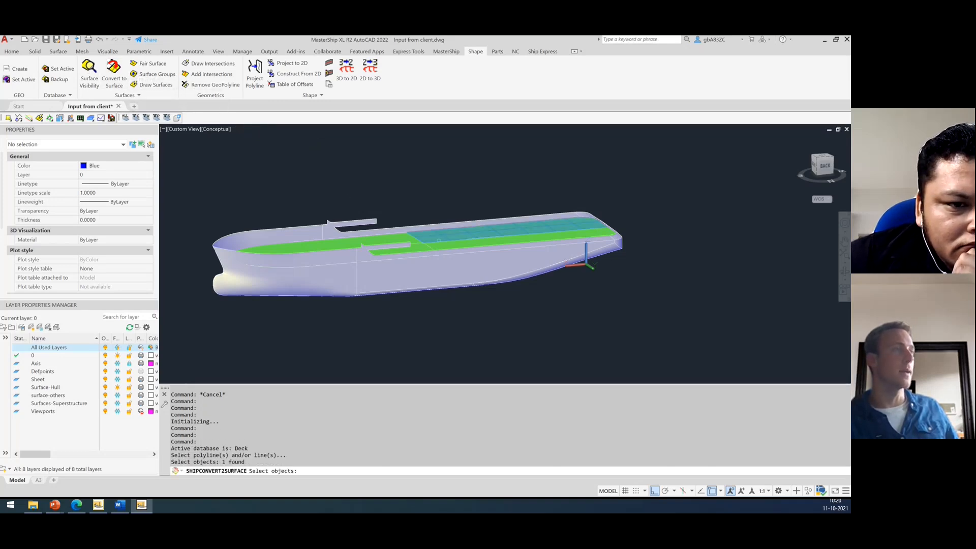
click(375, 237)
click(422, 247)
click(422, 248)
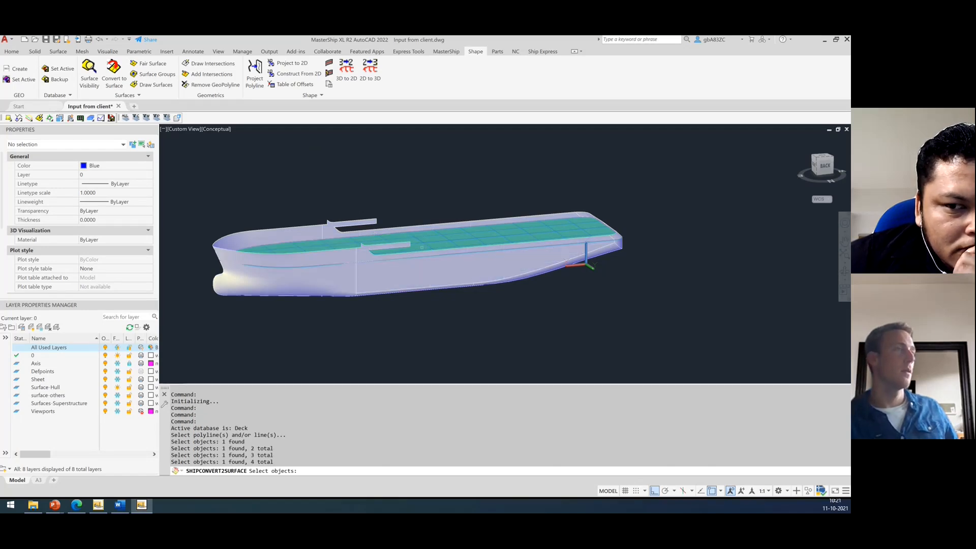
key(Return)
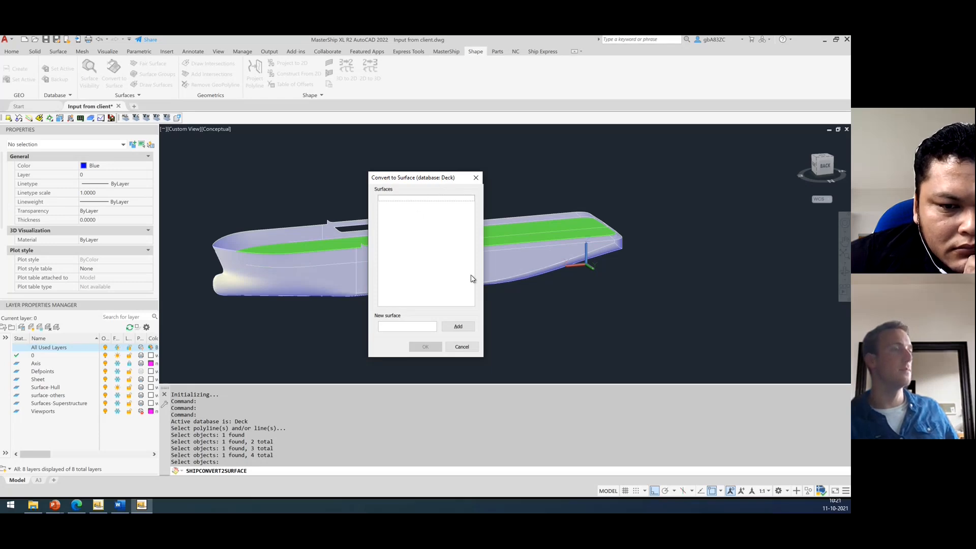
click(404, 327)
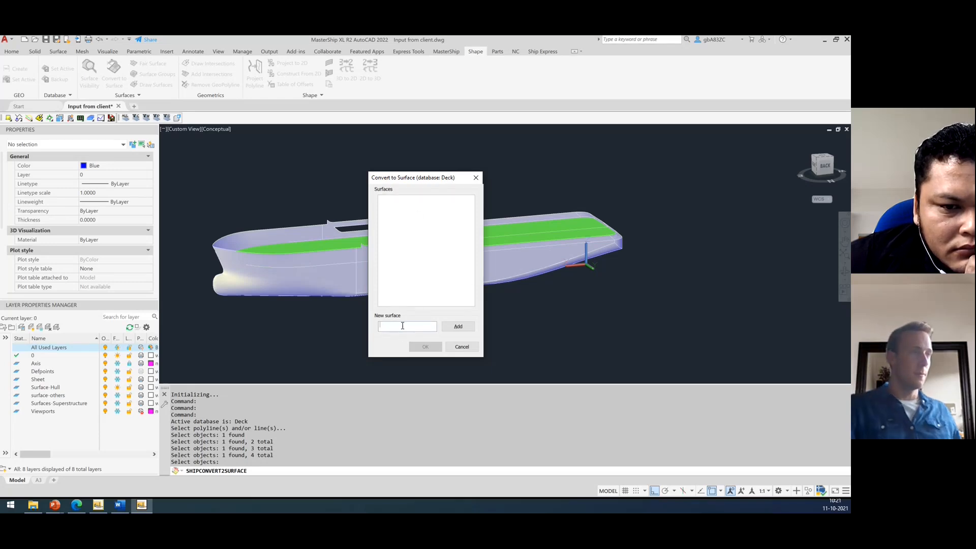
text(Main deck)
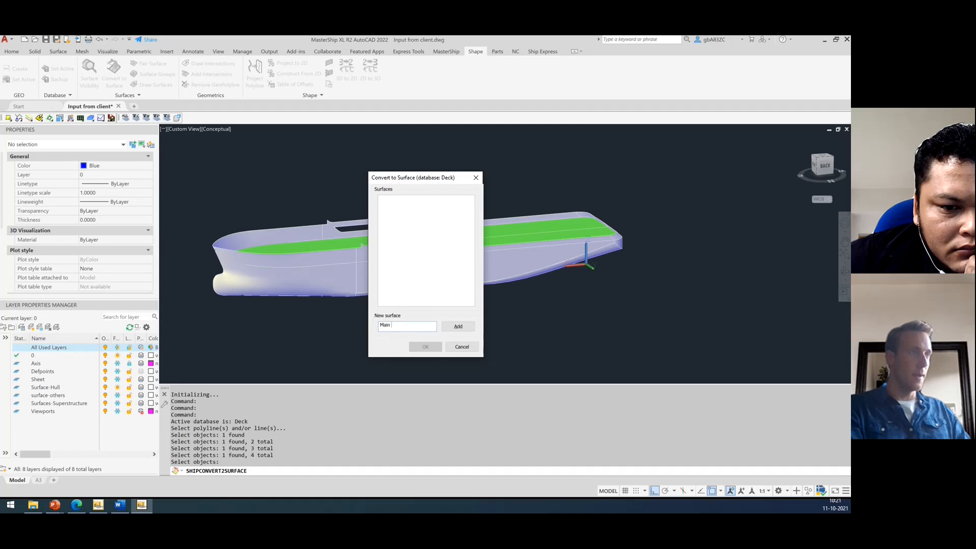
click(457, 328)
click(425, 349)
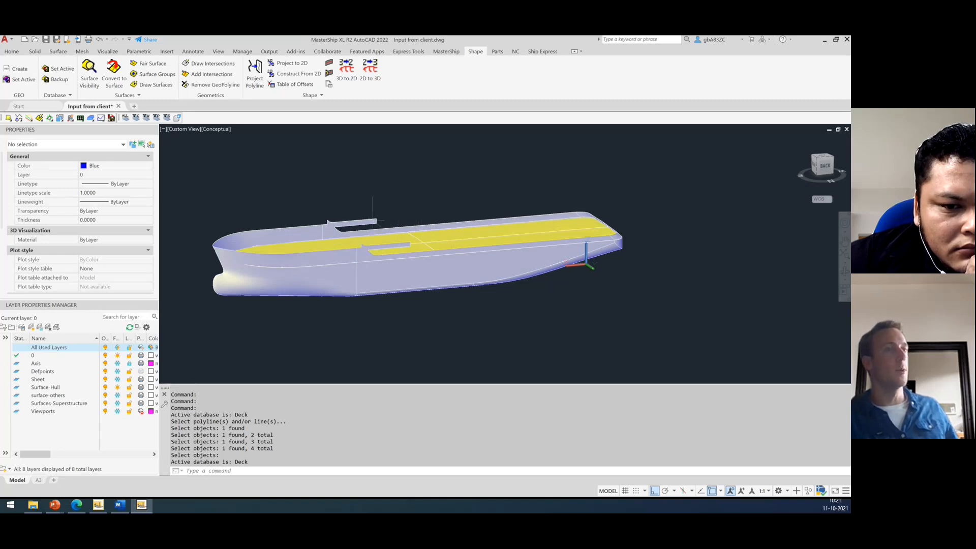
Hide the Main deck surface through Surface Visibility and make it visible again.
click(87, 88)
drag(397, 196, 655, 166)
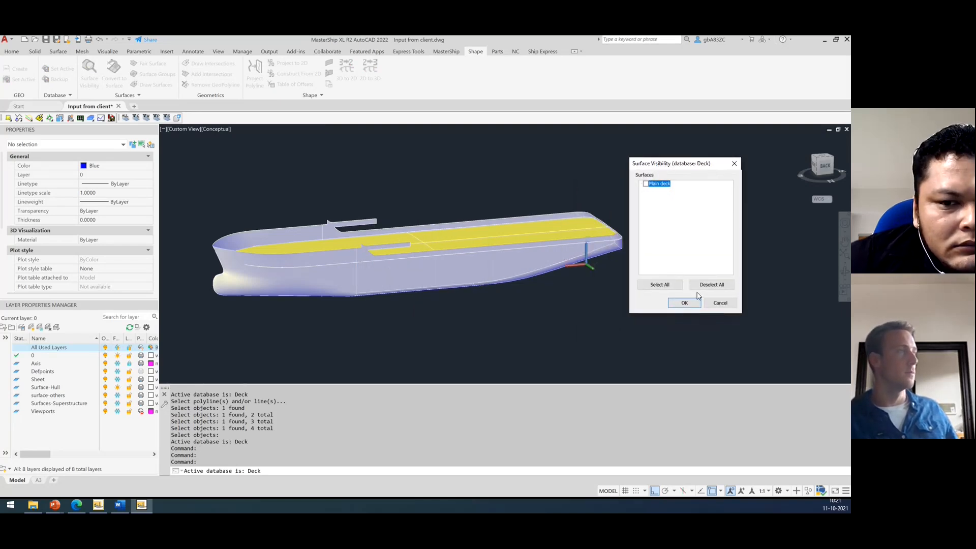
click(684, 303)
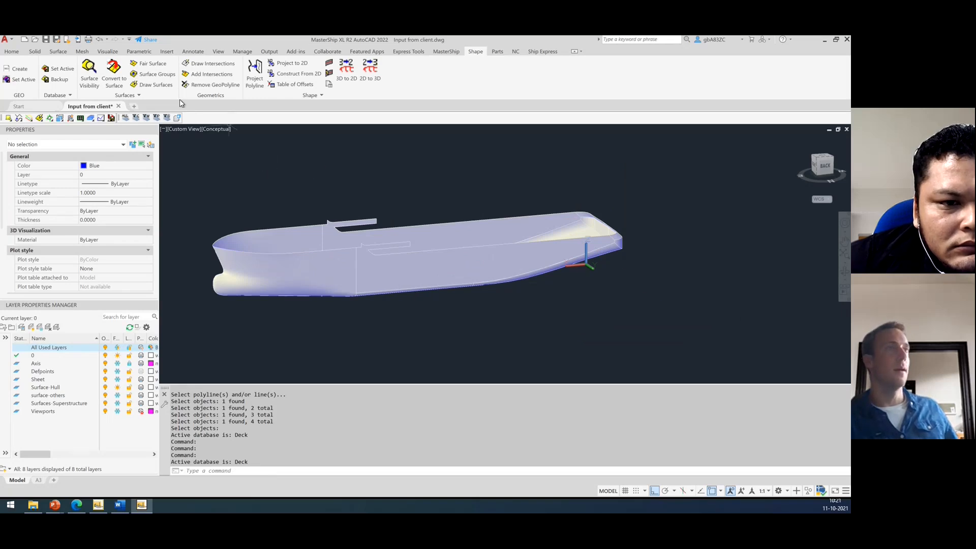
click(88, 71)
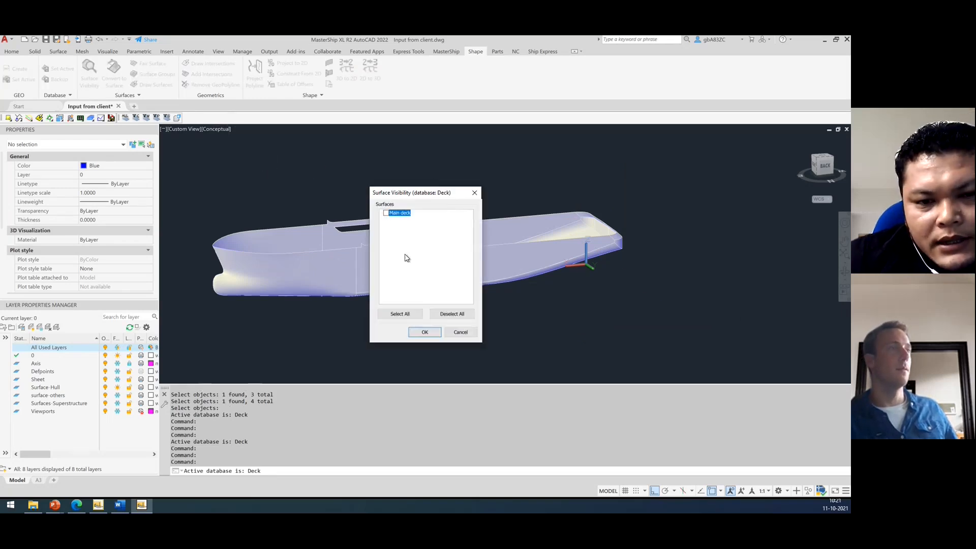
click(386, 213)
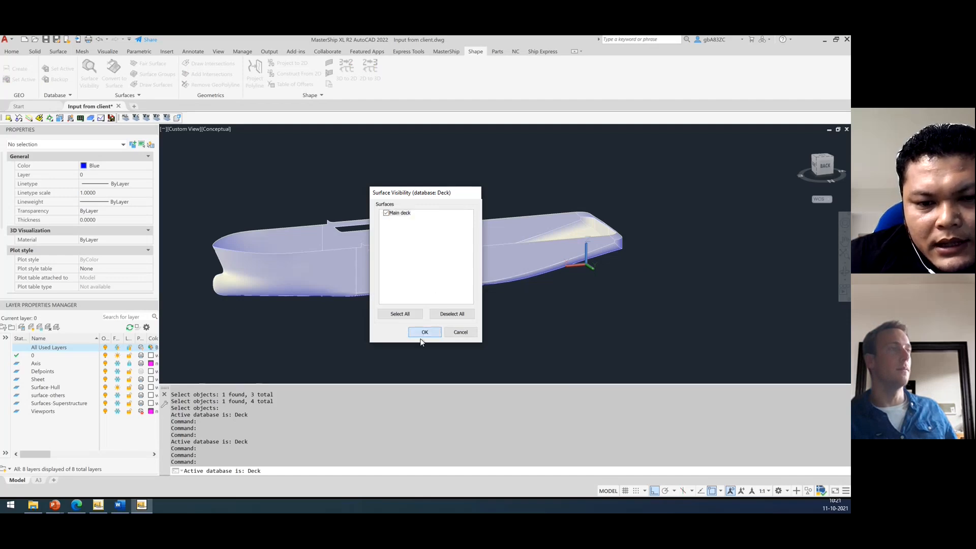
click(423, 332)
Erase the four yellow main deck surfaces from the drawing.
click(509, 233)
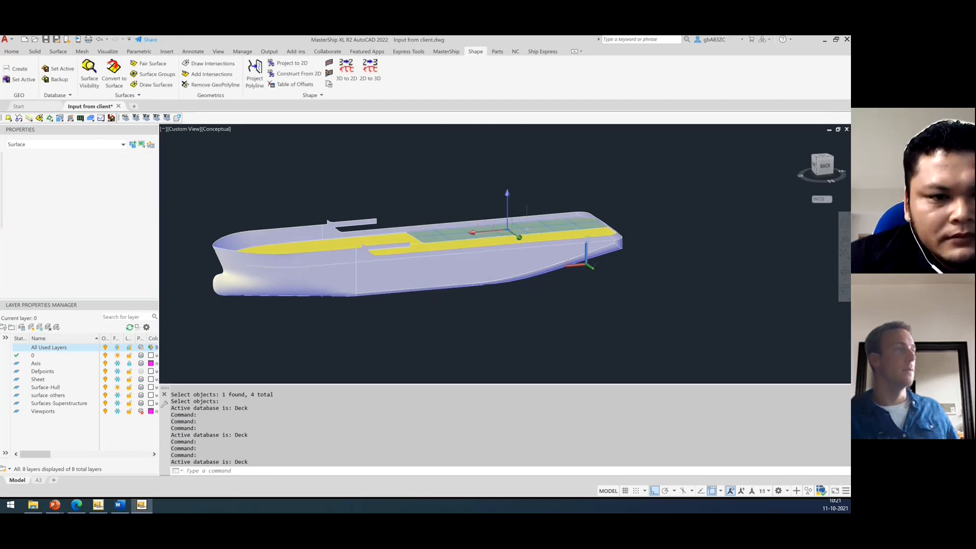
key(Delete)
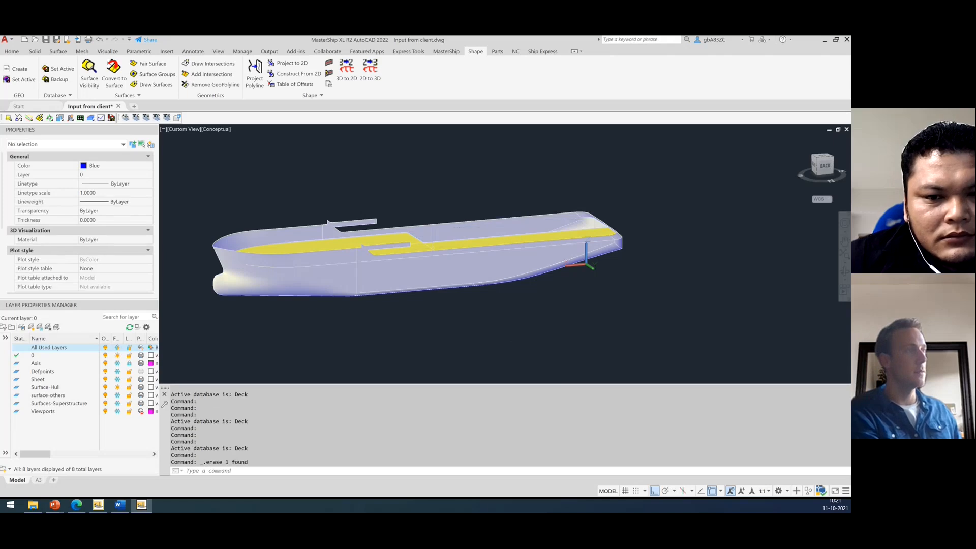
click(433, 243)
key(Delete)
click(416, 238)
key(Delete)
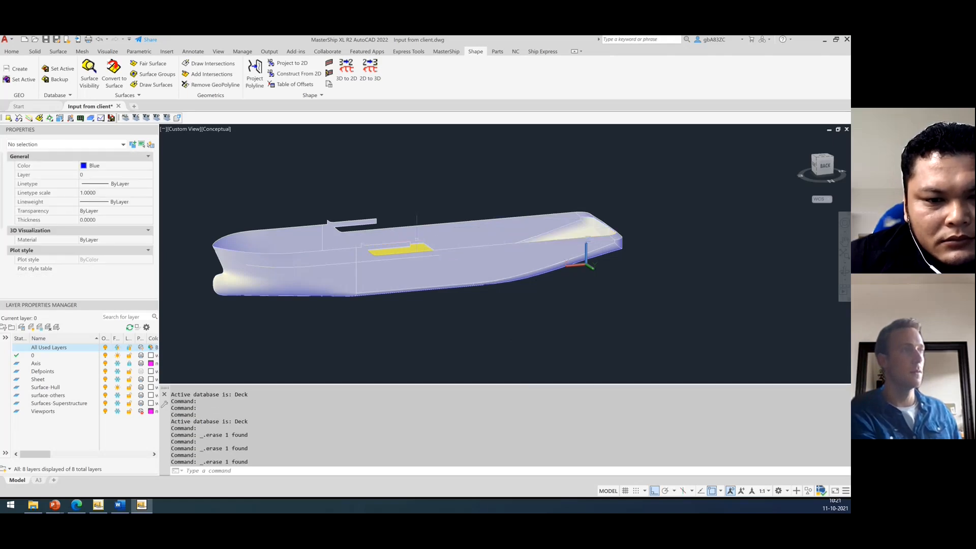
click(417, 248)
key(Delete)
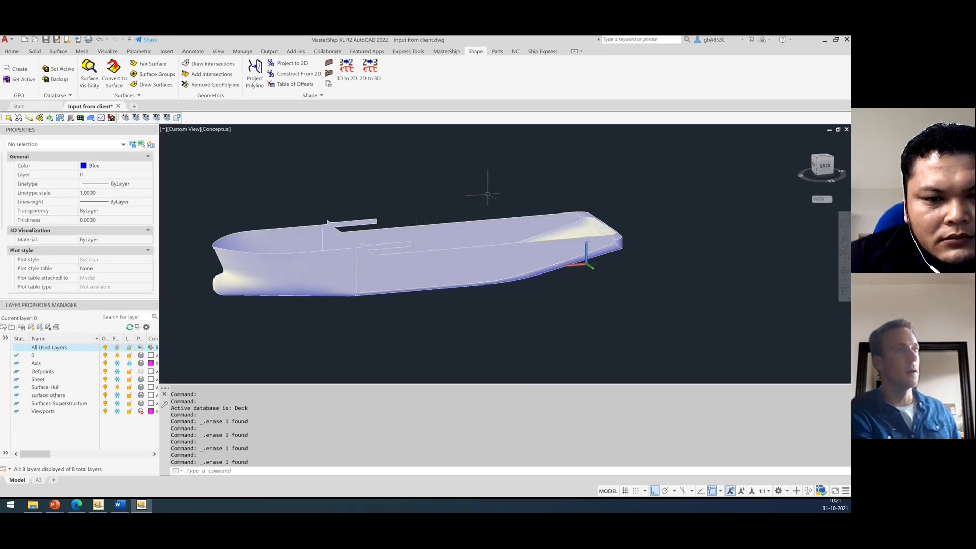
Draw the Main deck surface from the Deck database in 3D presentation and apply its visibility.
click(151, 85)
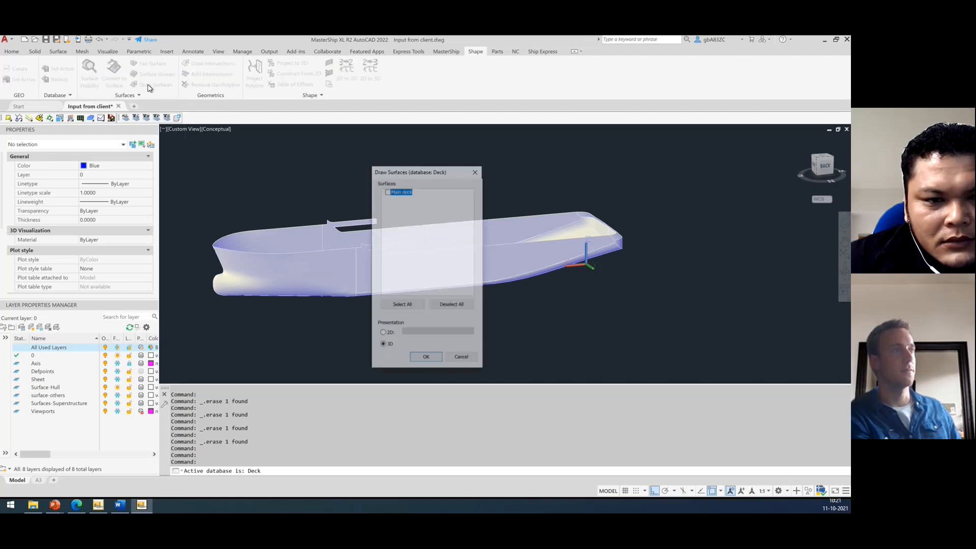
click(386, 188)
click(425, 355)
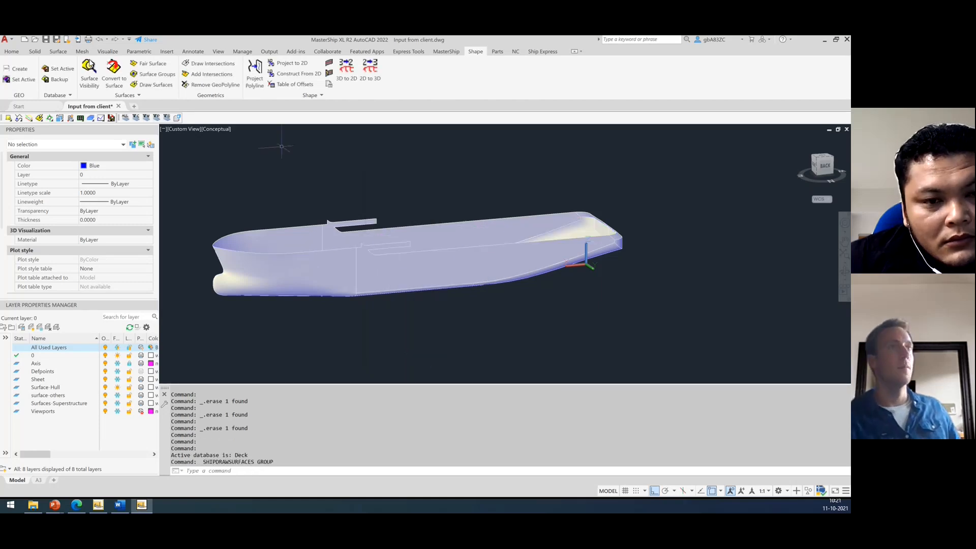
click(89, 71)
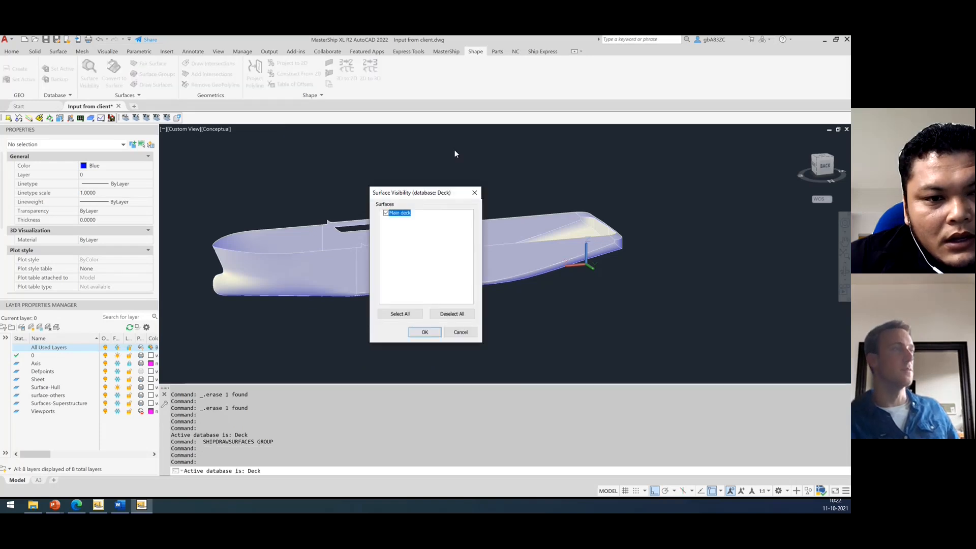
click(425, 332)
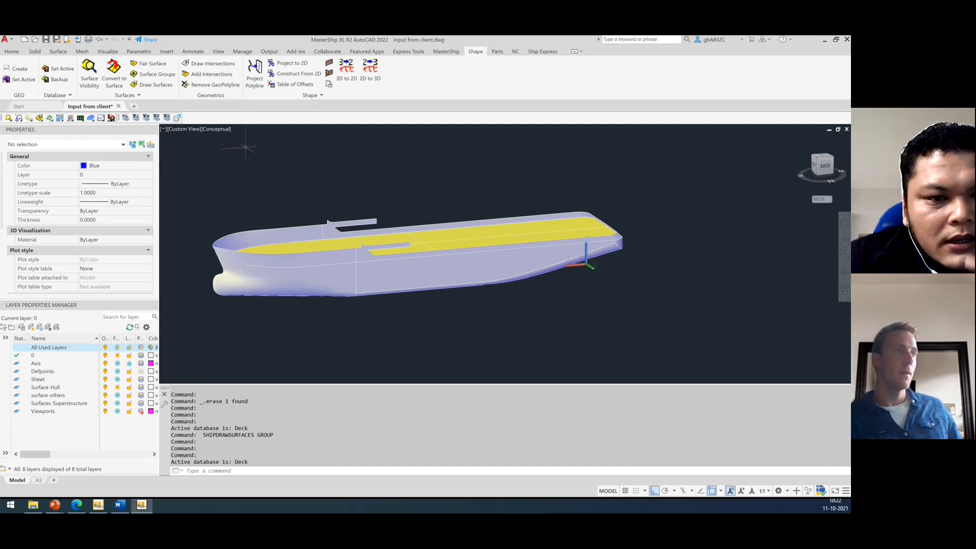
Create a new Shape database named Hull and make it the active database.
click(59, 71)
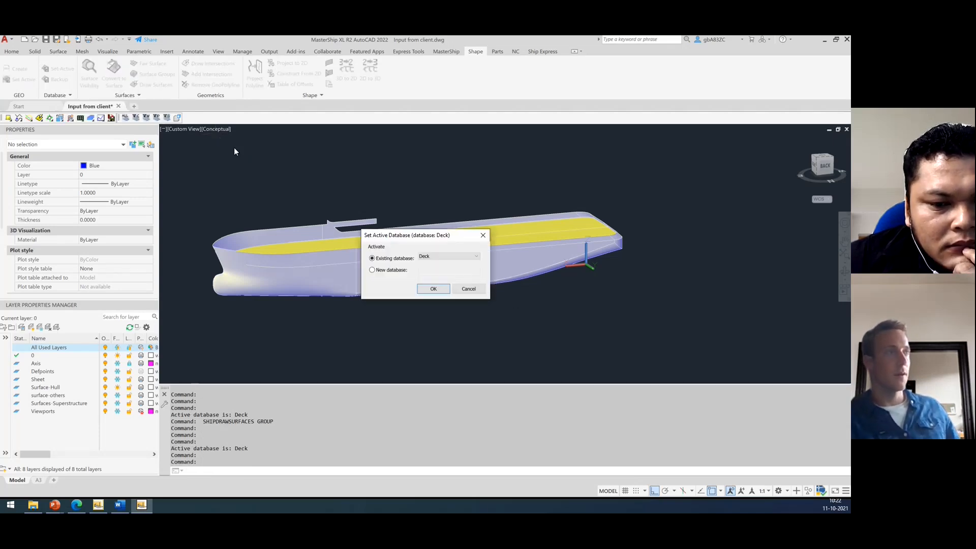
click(372, 270)
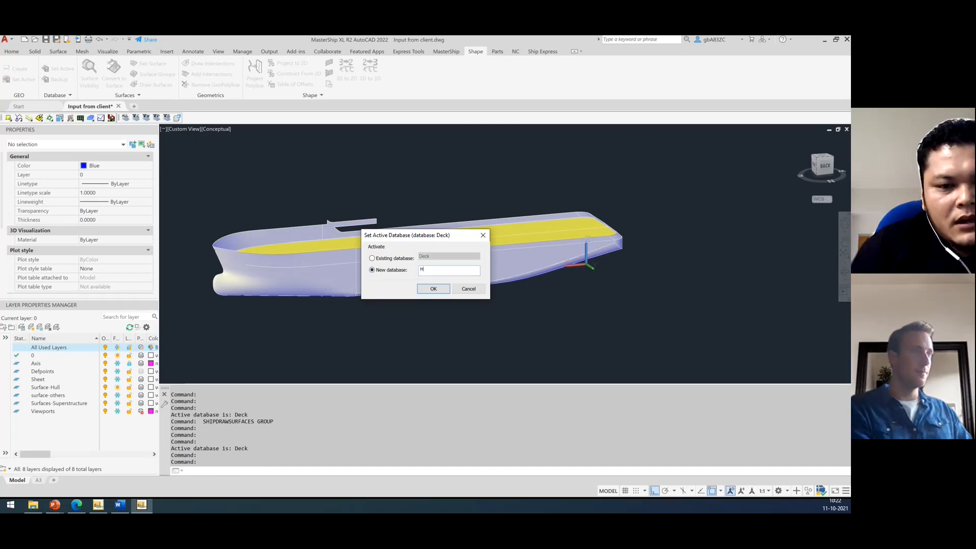
text(Hull)
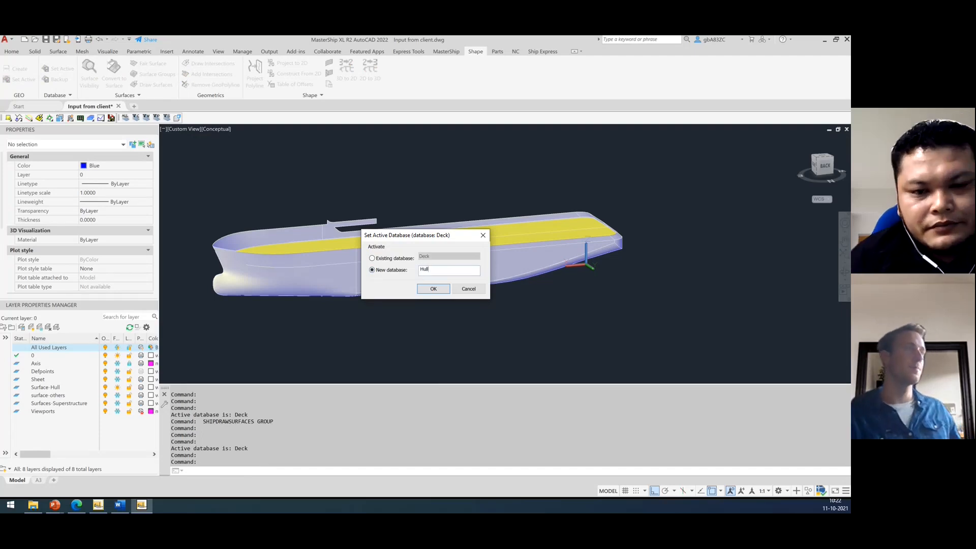
click(432, 289)
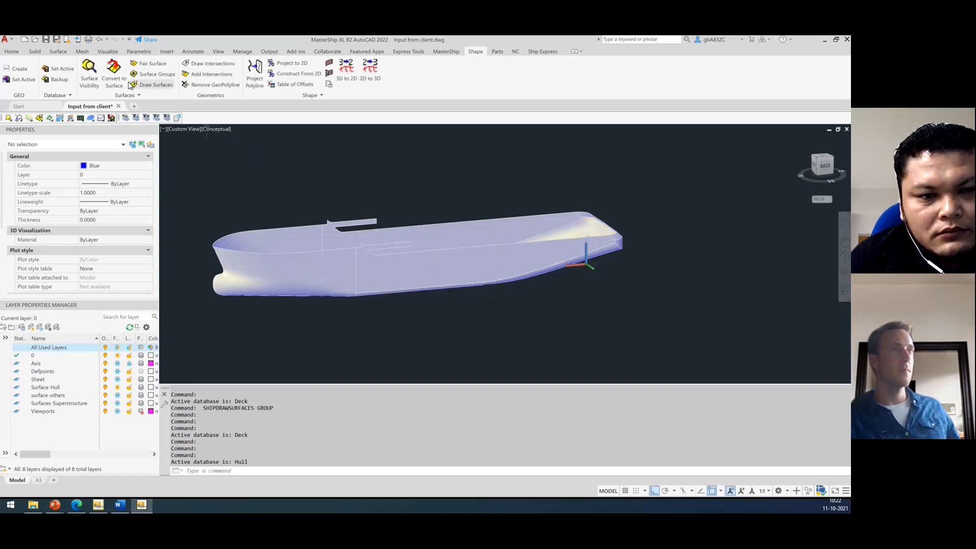
Convert the port-side bow hull surface into a new surface named Bow-Port in the Hull database.
click(113, 73)
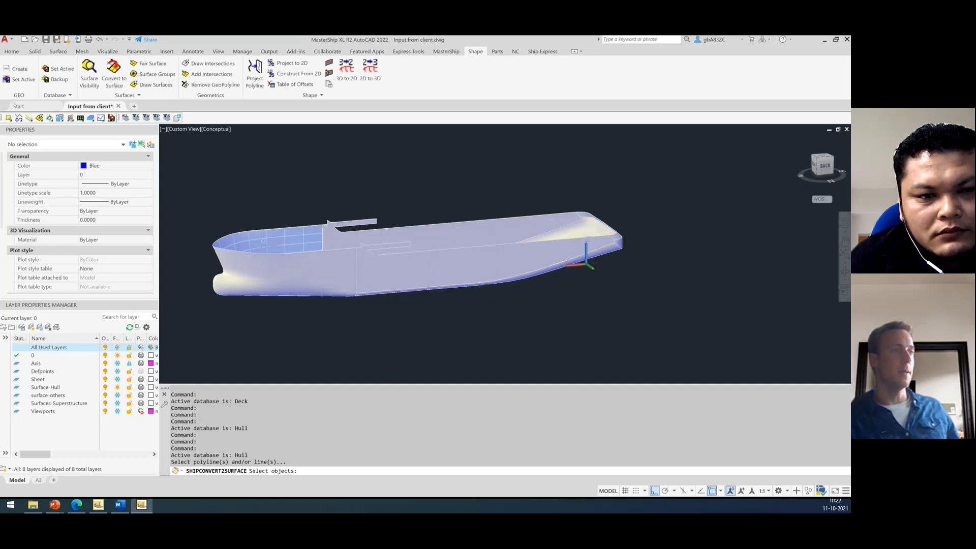
click(285, 270)
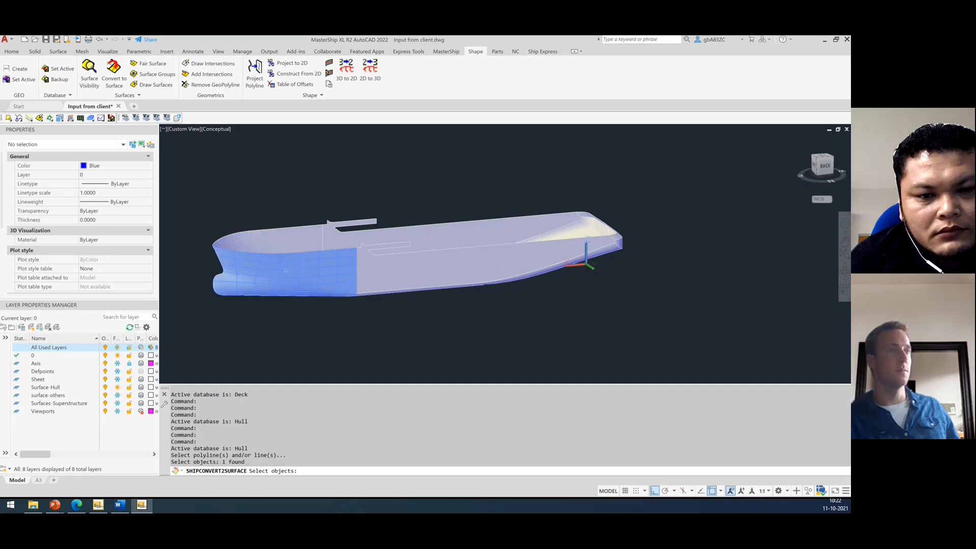
key(Return)
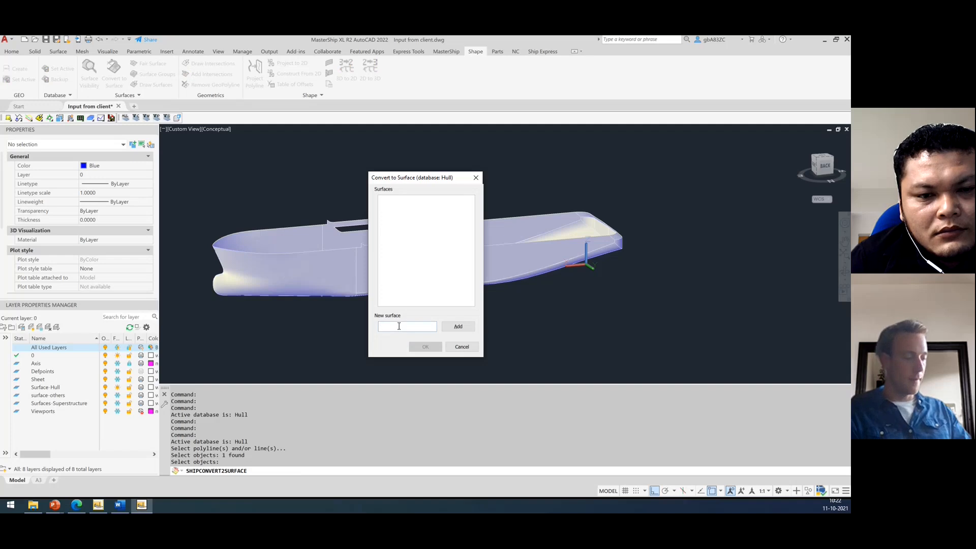
text(Bow)
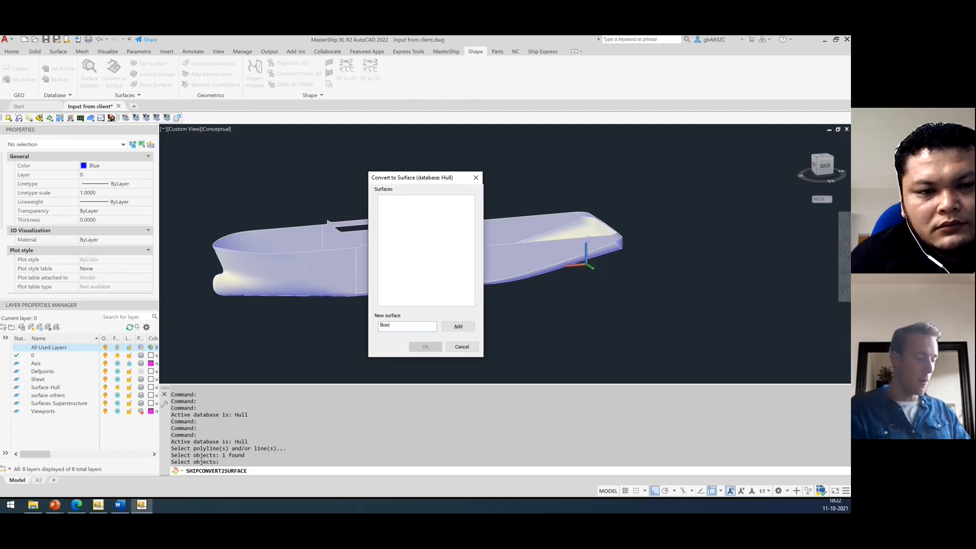
text(-Port)
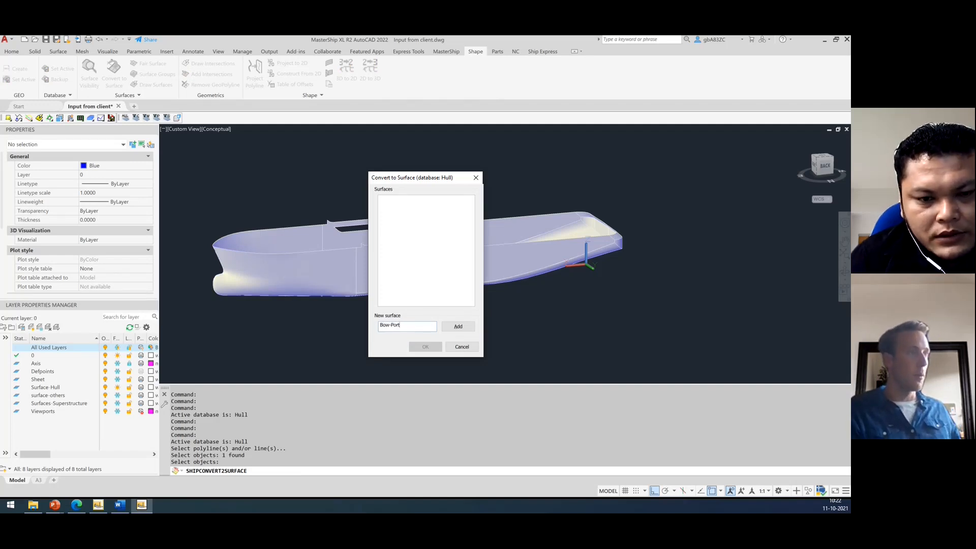
click(457, 328)
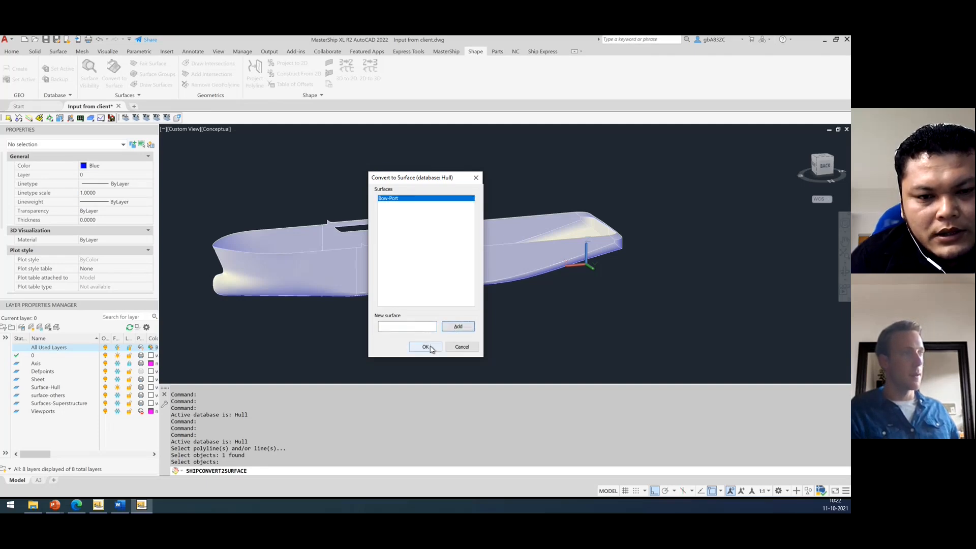
click(426, 347)
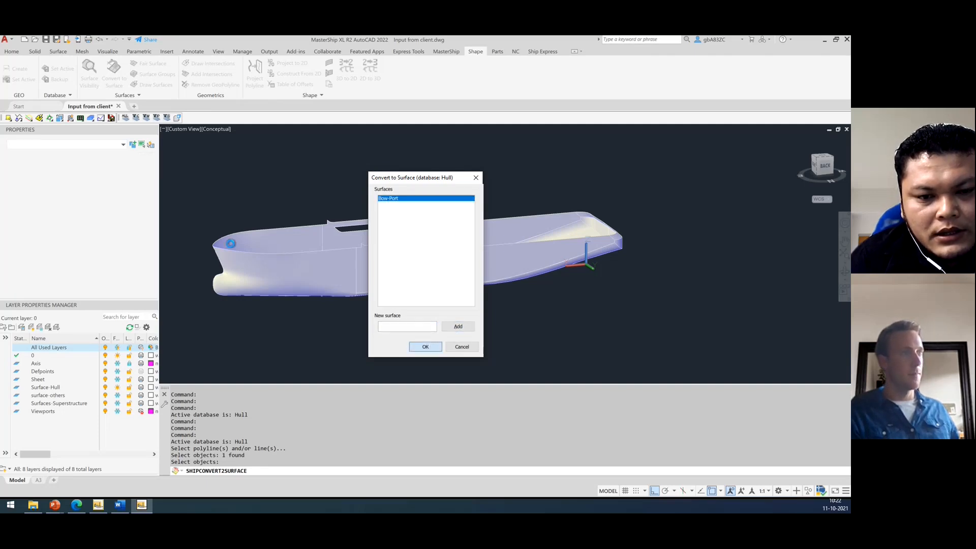
click(285, 237)
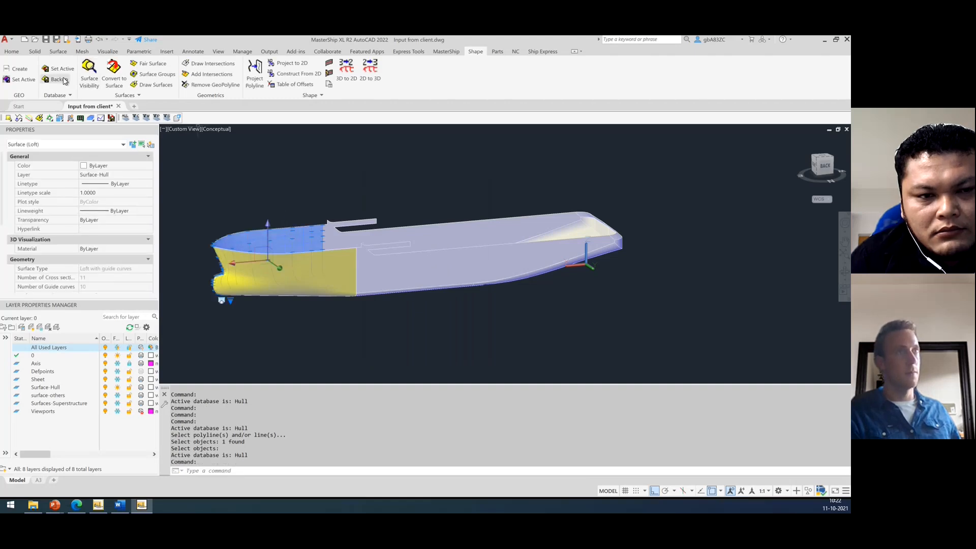
click(113, 71)
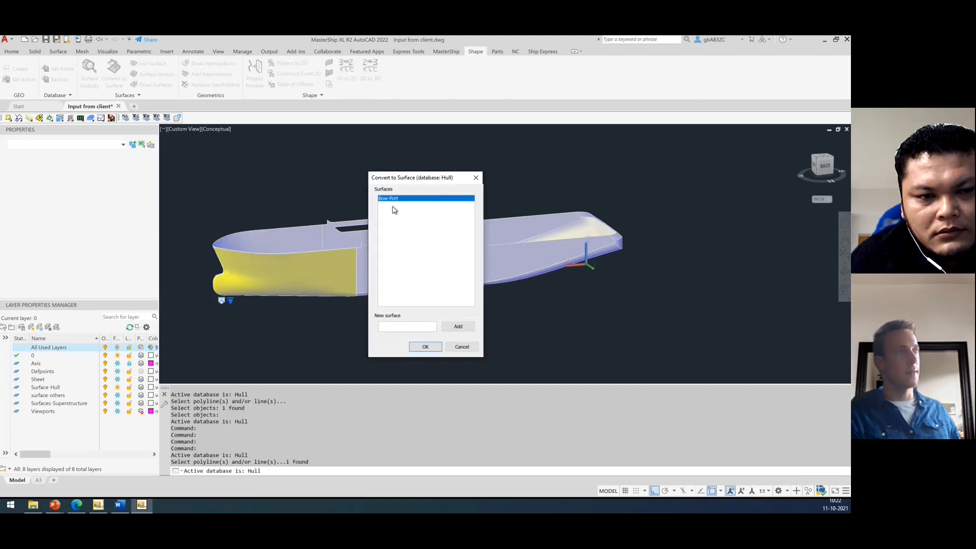
click(398, 326)
text(Bo)
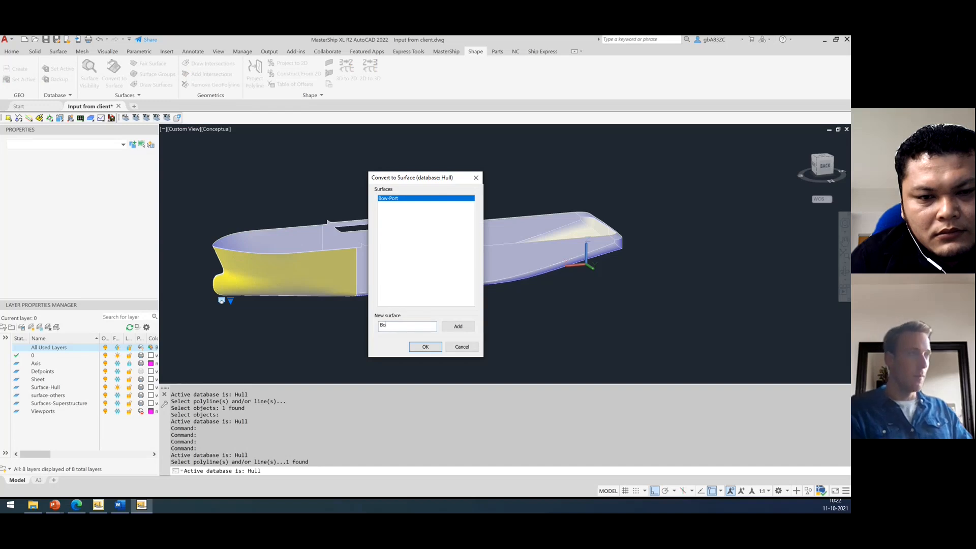
text(w-SB)
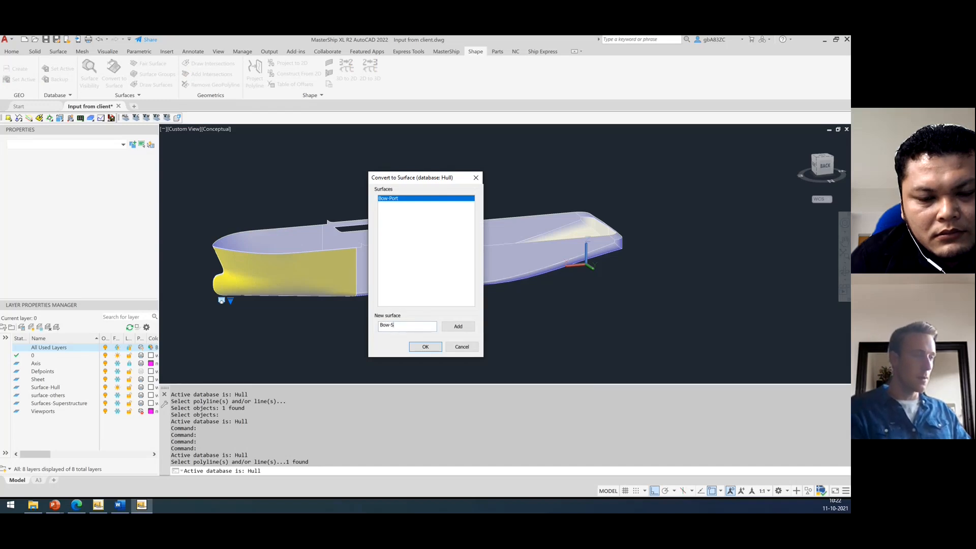
click(449, 327)
click(410, 198)
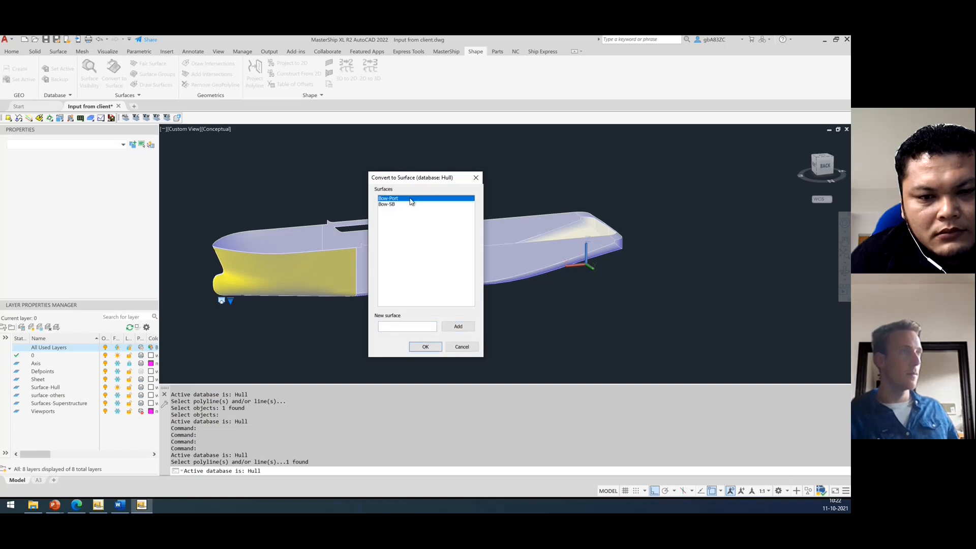
click(426, 347)
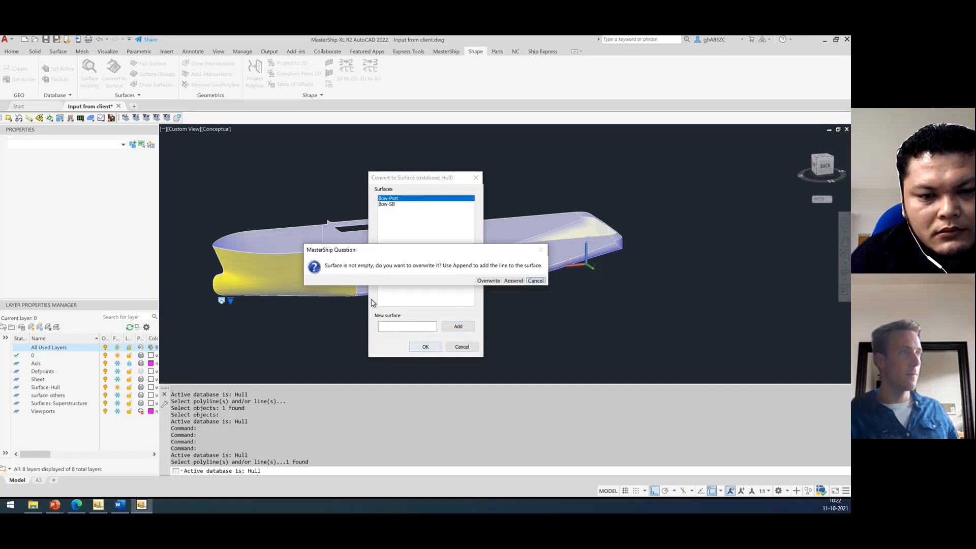
click(535, 281)
click(462, 347)
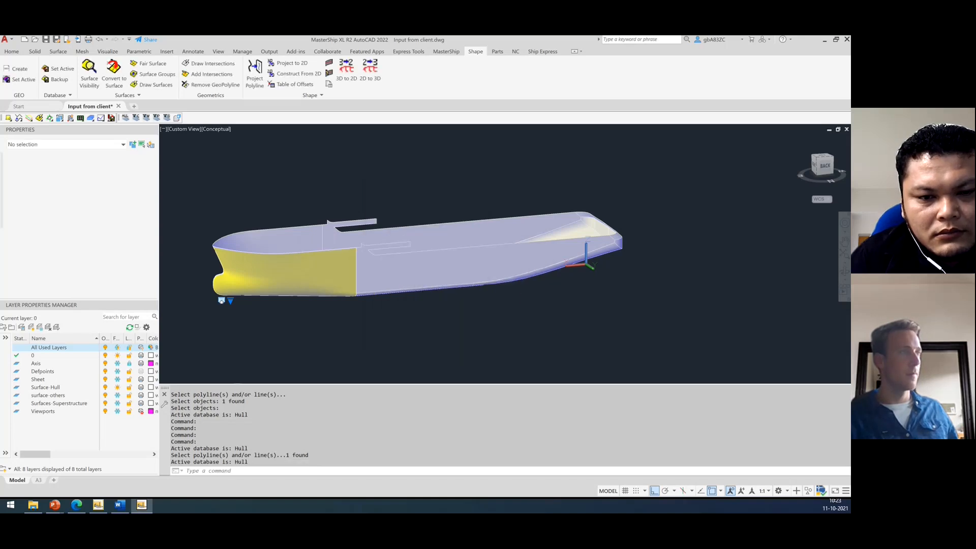
click(91, 71)
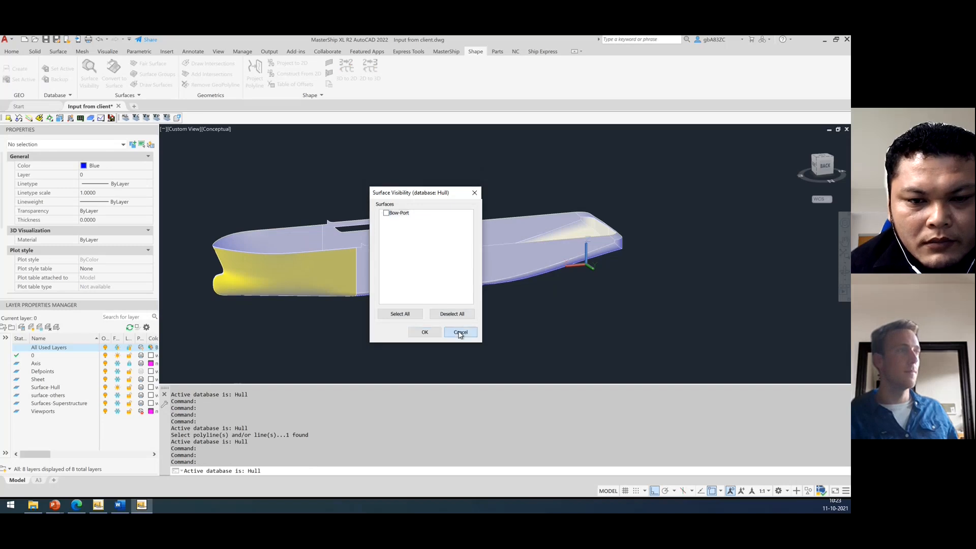
click(460, 332)
Convert the starboard bow hull surface into a new surface named Bow-SB in the Hull database.
click(114, 71)
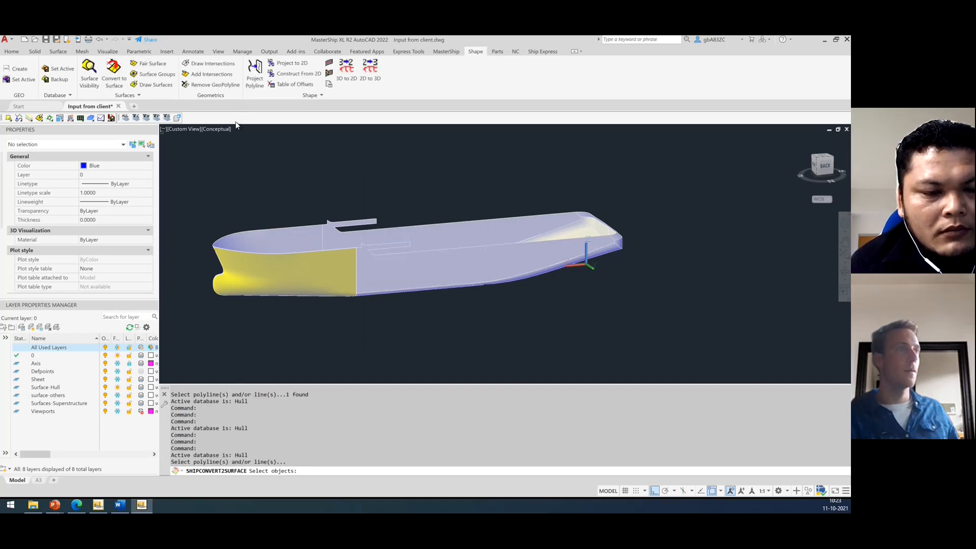
click(287, 241)
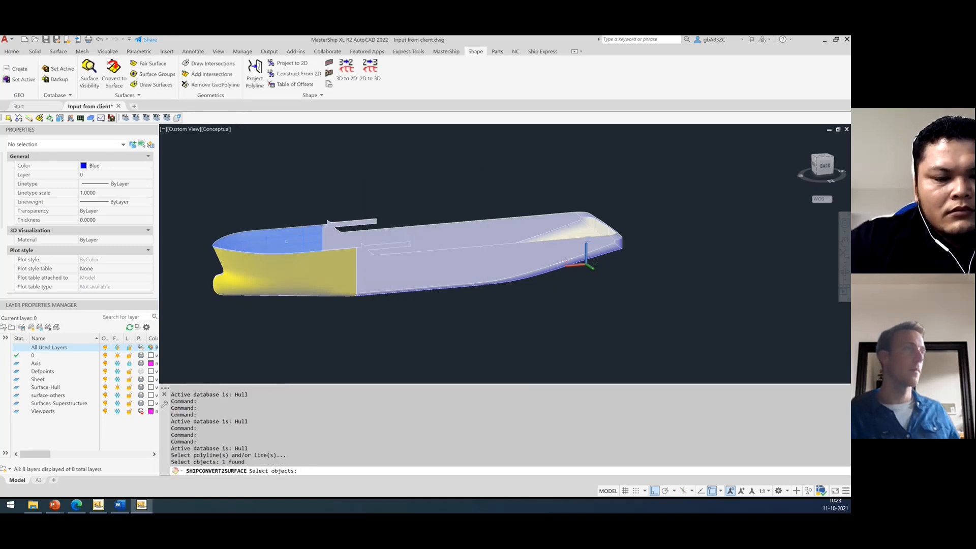
key(Return)
click(395, 326)
text(Bow-S)
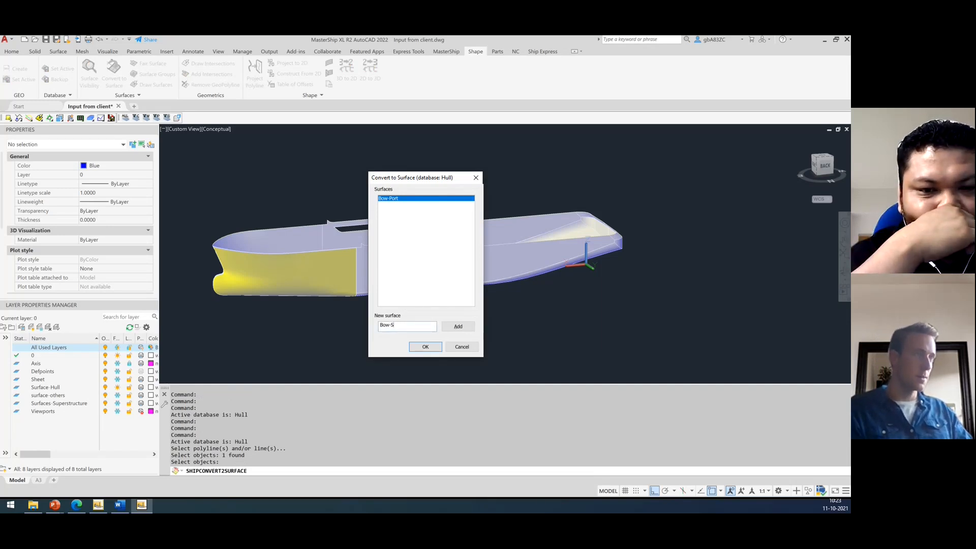
click(456, 326)
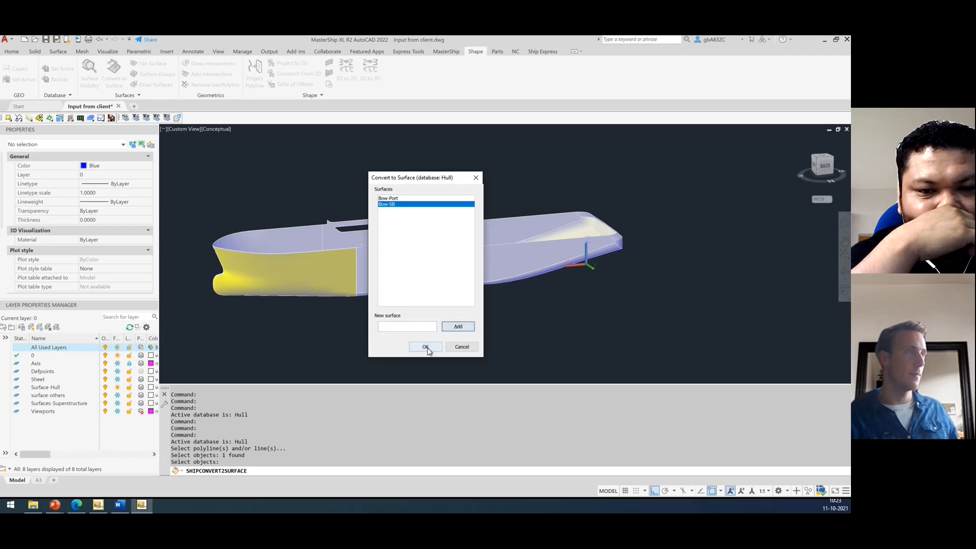
click(424, 346)
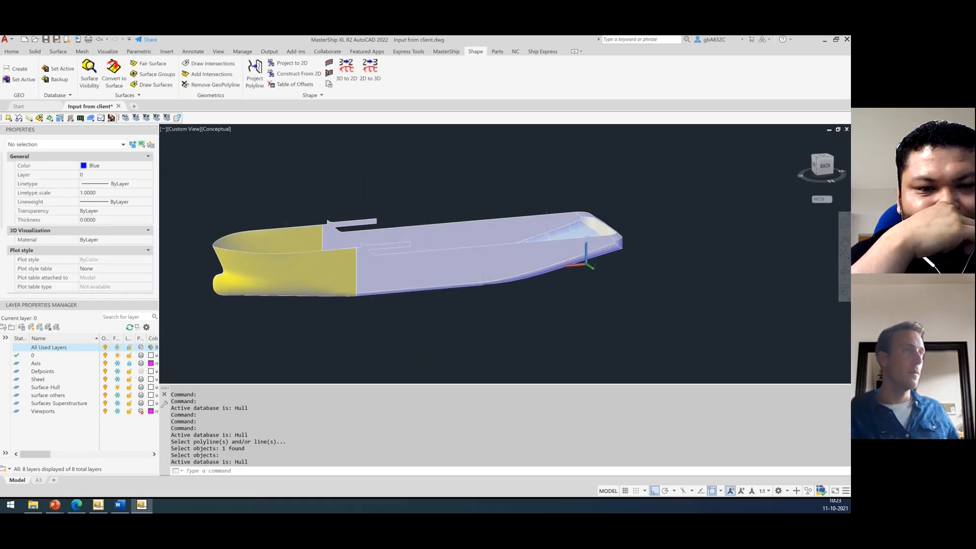
Switch to File Explorer and browse to the MasterShip Projects folder under D:\Data.
shift+middle_drag(620, 314, 559, 326)
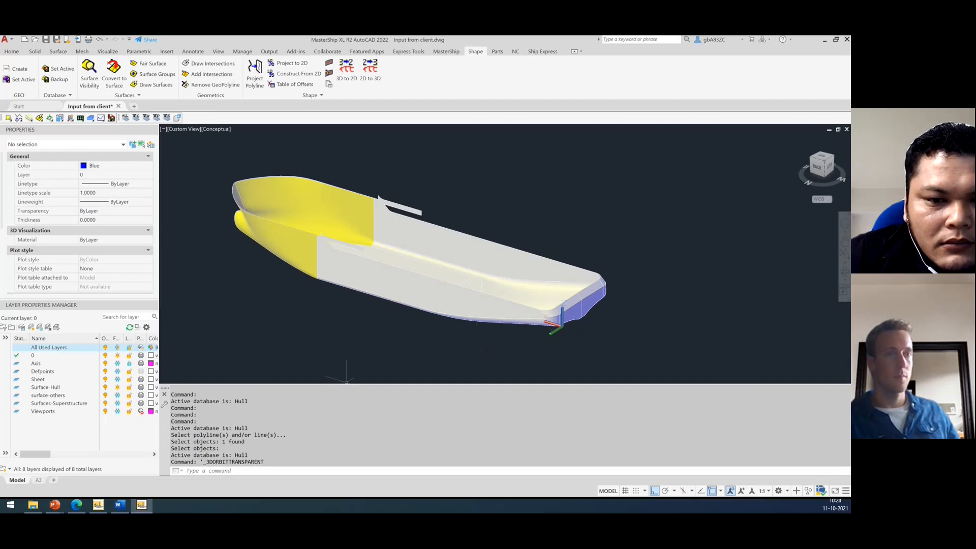
click(33, 504)
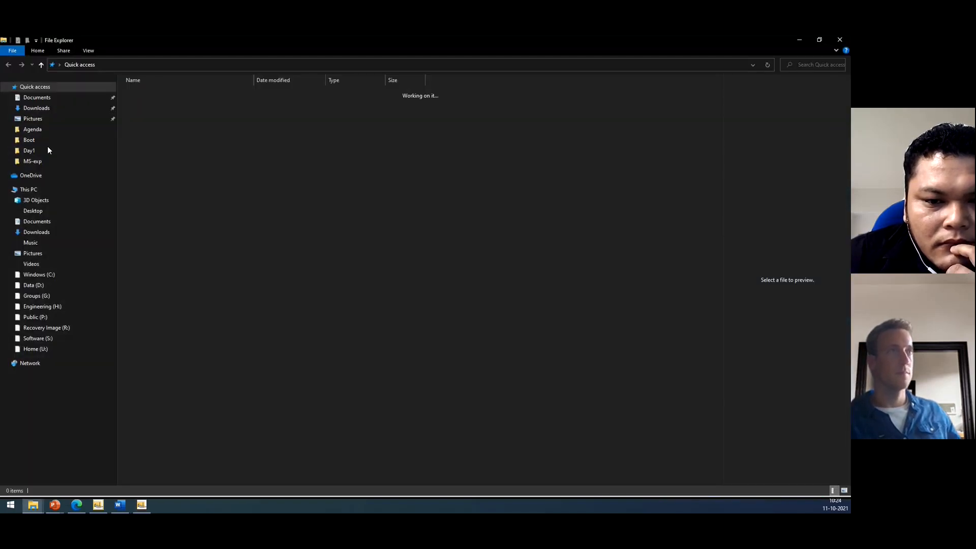
click(34, 285)
double_click(170, 102)
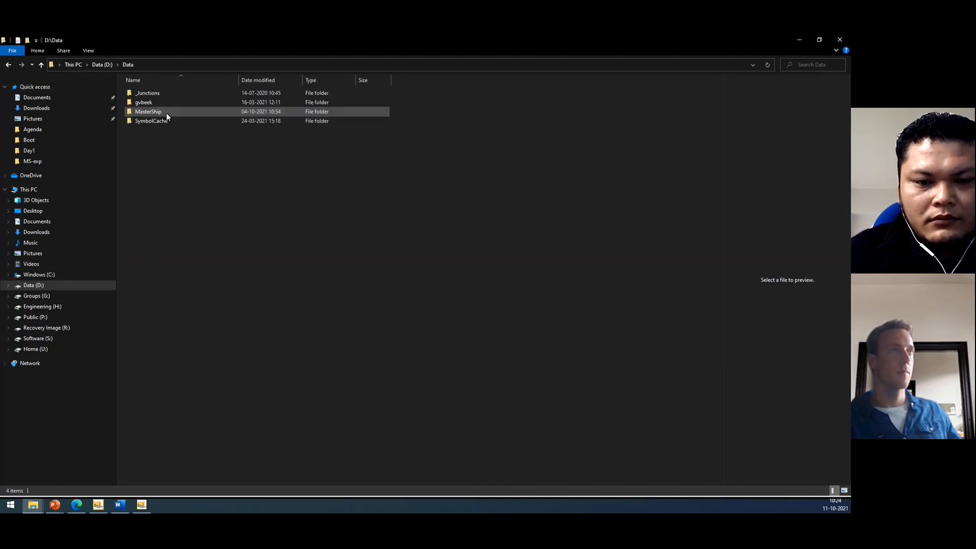
double_click(166, 113)
double_click(164, 103)
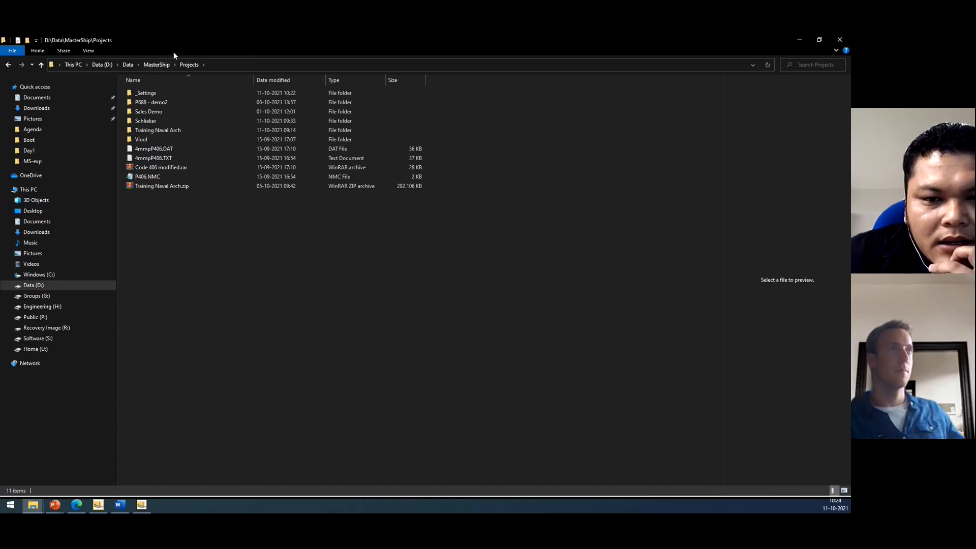
drag(146, 40, 0, 244)
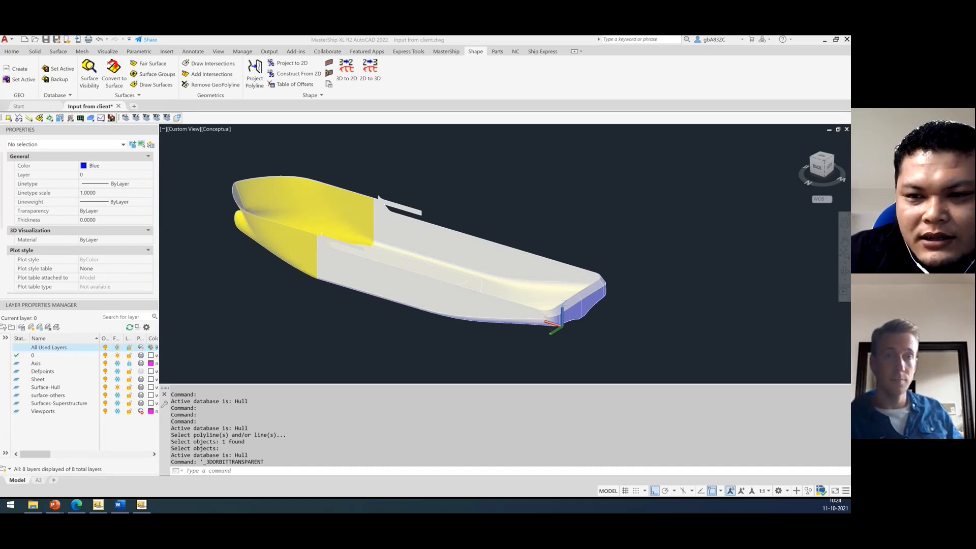
In the Shape.dwg drawing, create a new Shape database named "fwd structure port" and make it the active database.
drag(1, 72, 363, 72)
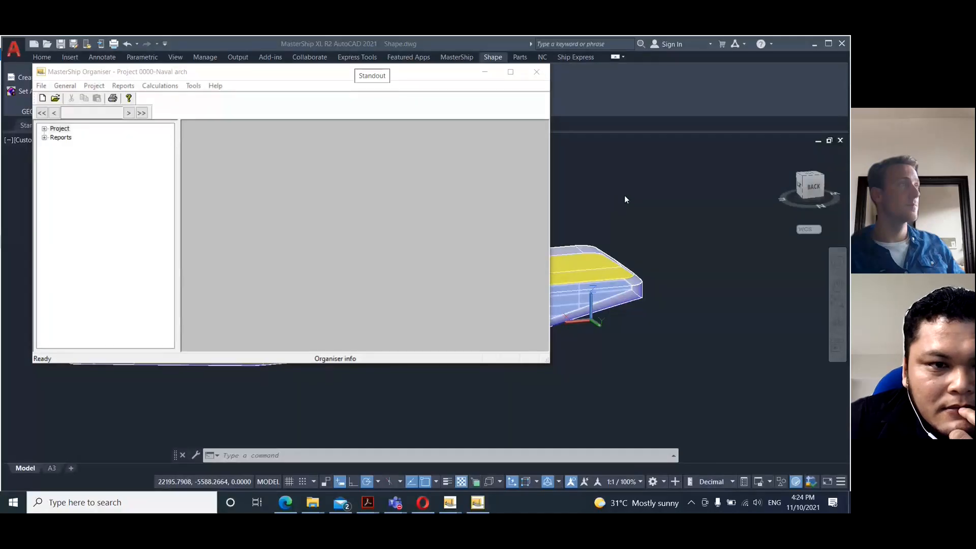
click(627, 192)
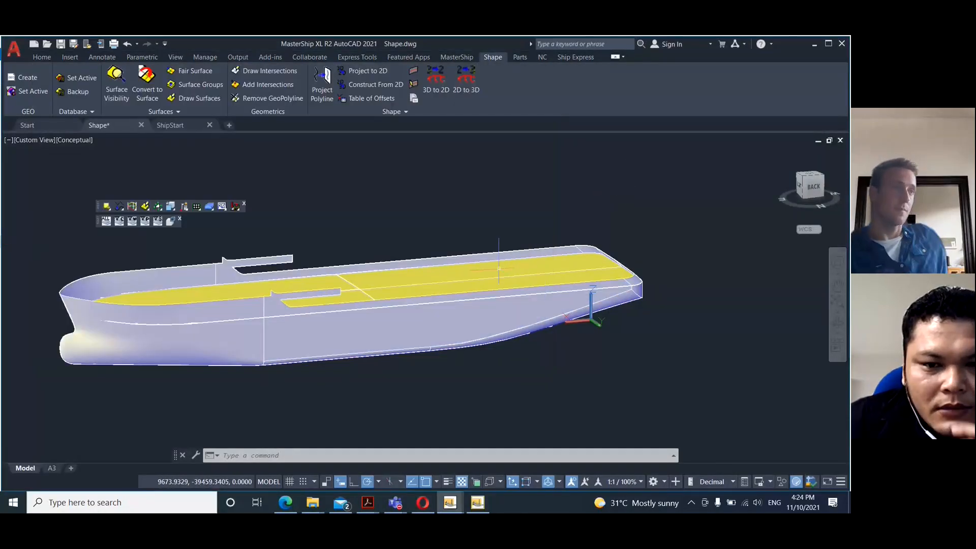
text(3do)
key(Return)
drag(437, 211, 362, 232)
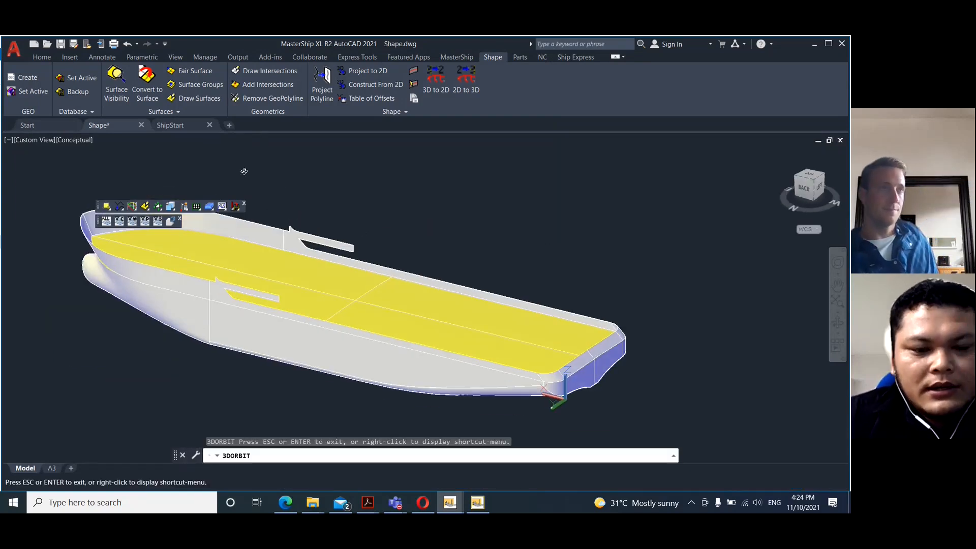
key(Escape)
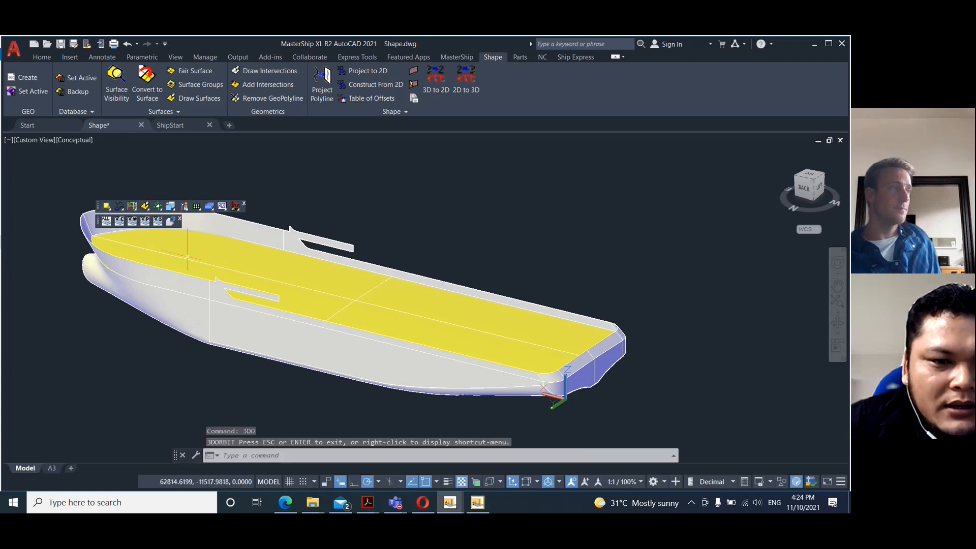
click(78, 81)
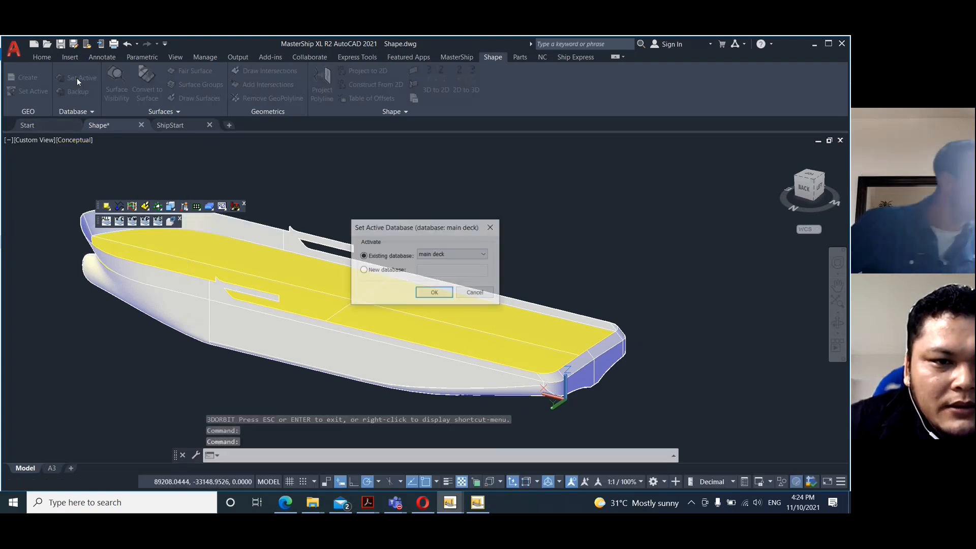
click(385, 270)
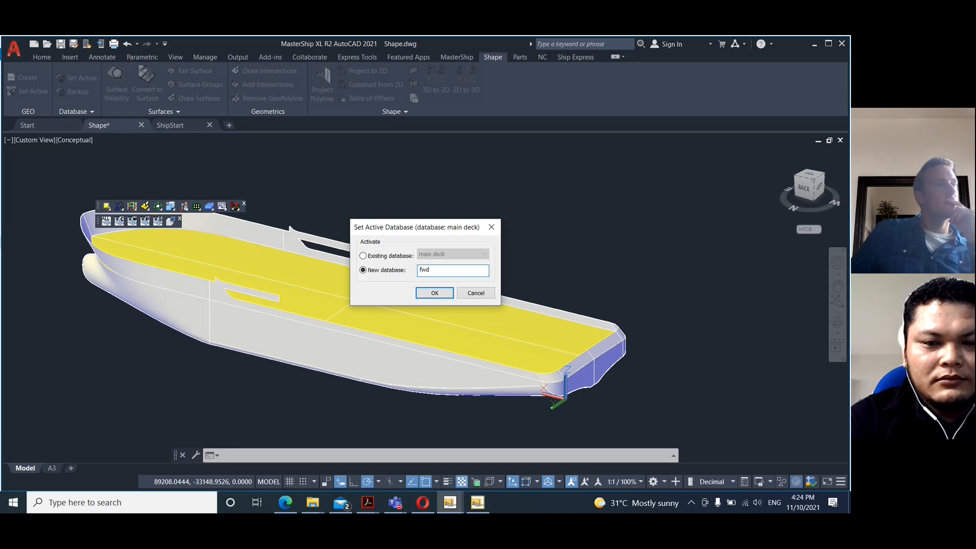
text(structure port)
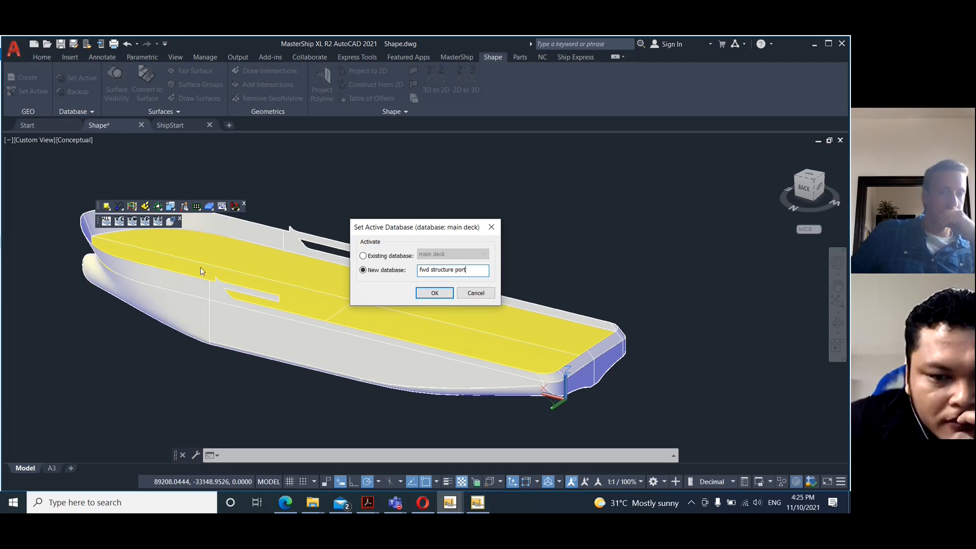
click(434, 293)
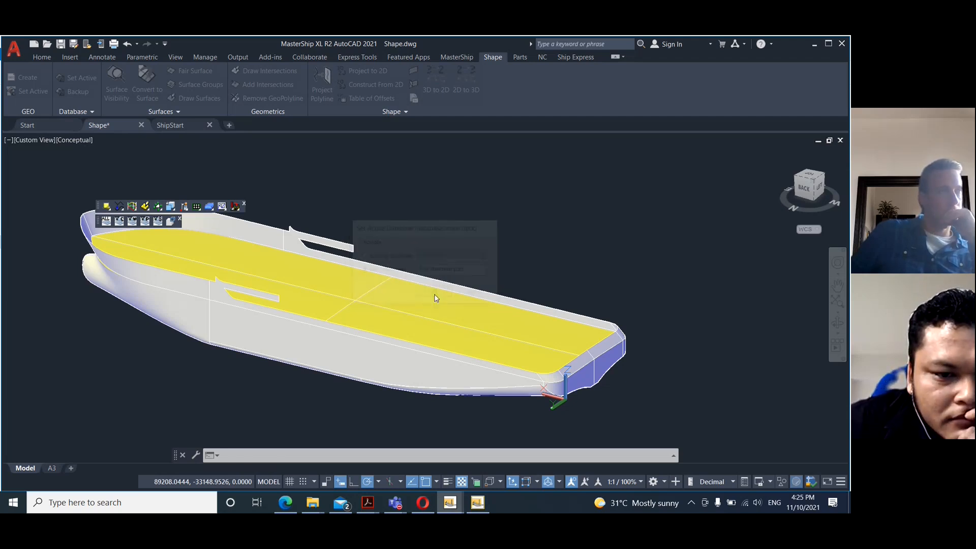
click(206, 239)
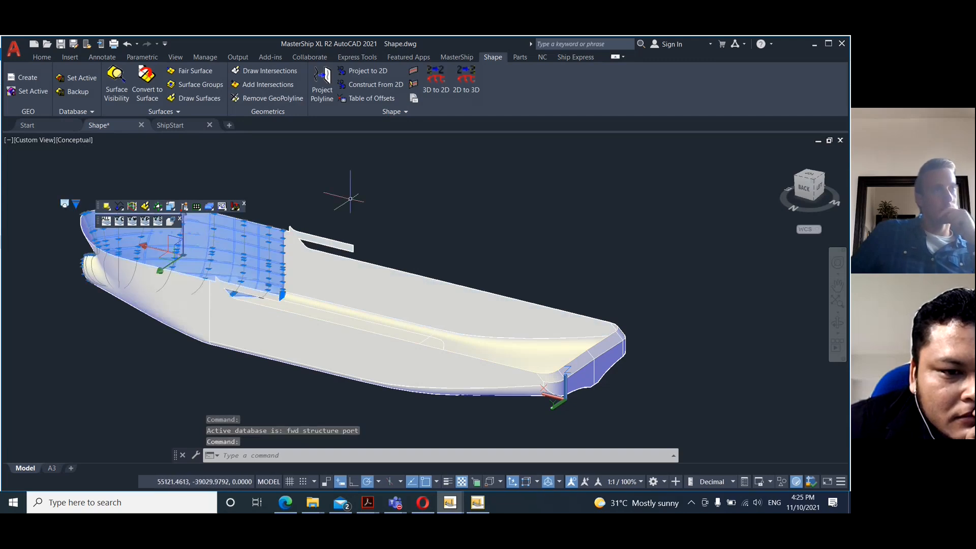
key(Escape)
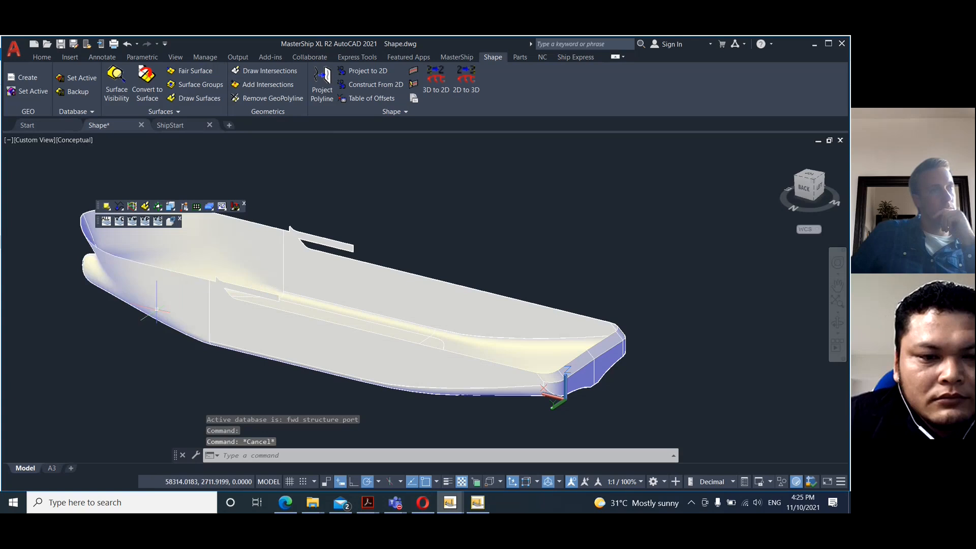
Convert the port-side forward hull surface into a new surface named "fwd hull port" in the fwd structure port database.
click(169, 302)
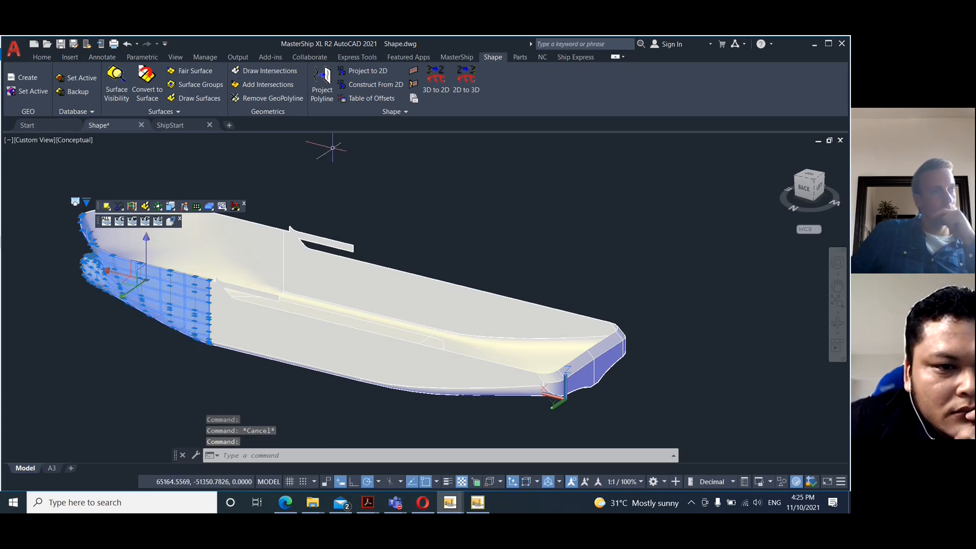
click(154, 83)
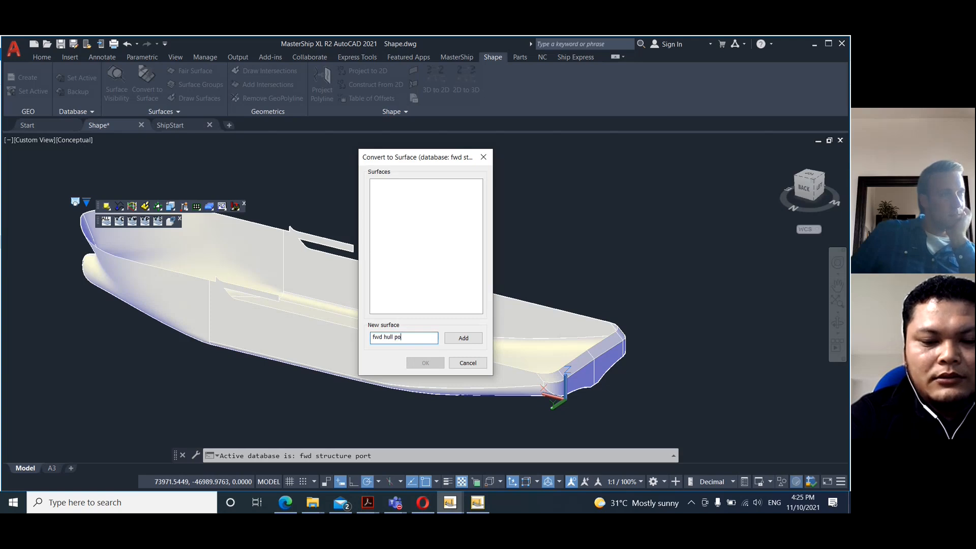
click(463, 338)
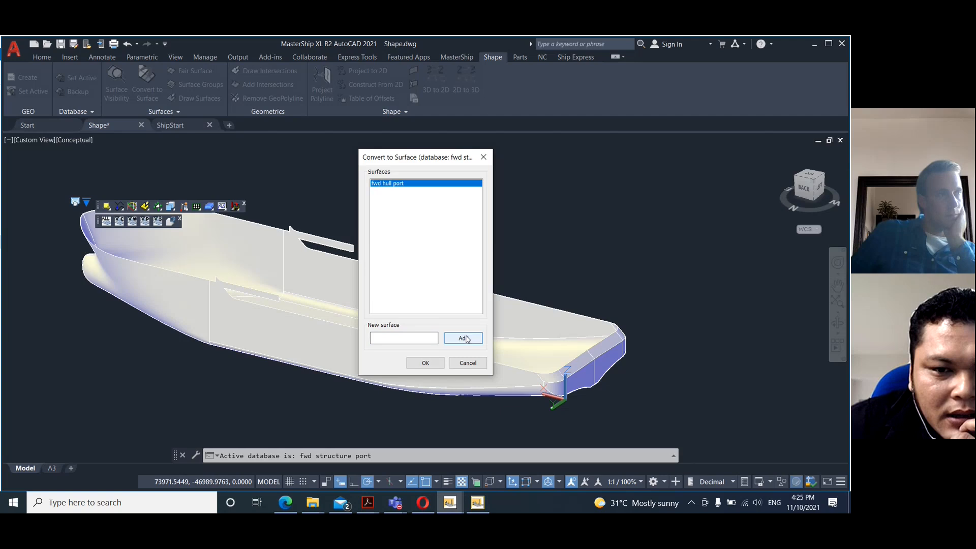
click(430, 364)
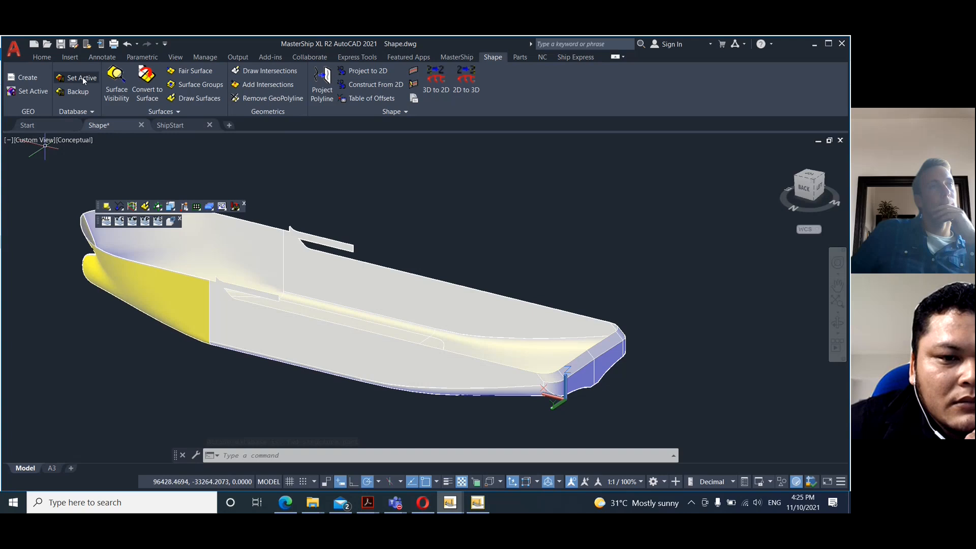
click(260, 239)
key(Escape)
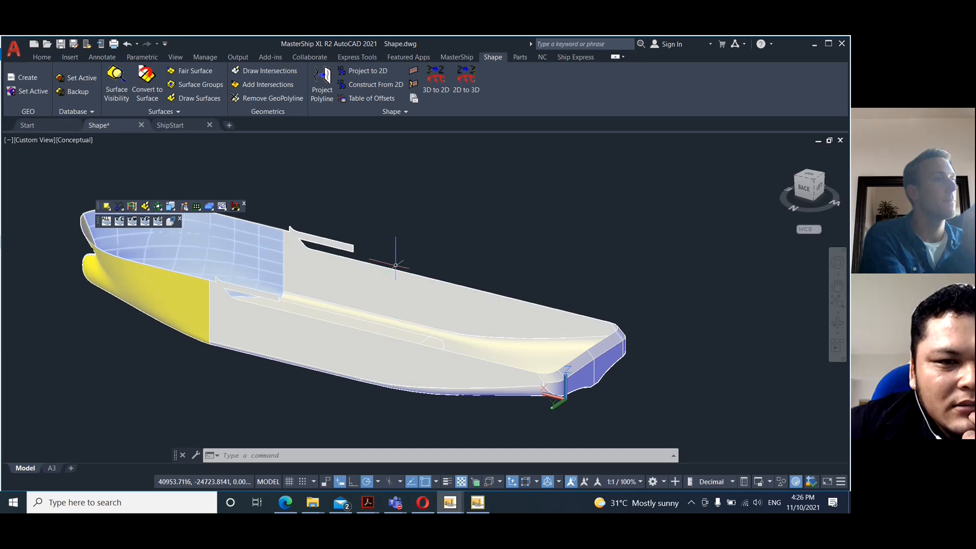
Set the existing main deck database as the active Shape database.
click(78, 78)
click(449, 254)
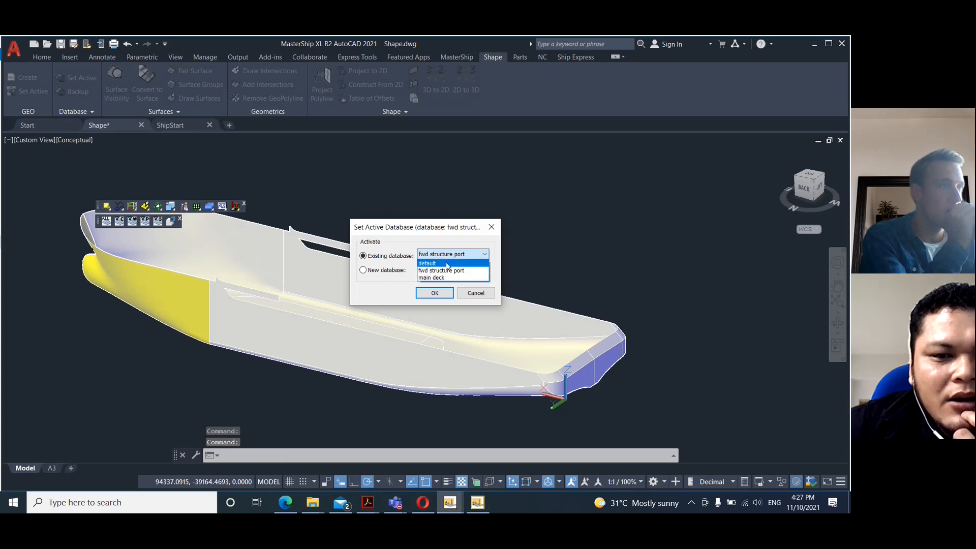
click(438, 278)
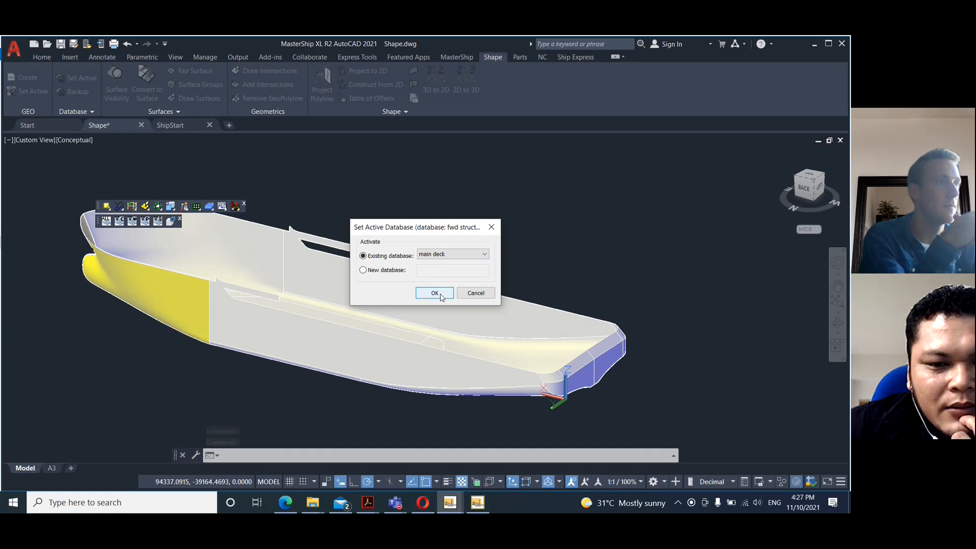
click(436, 294)
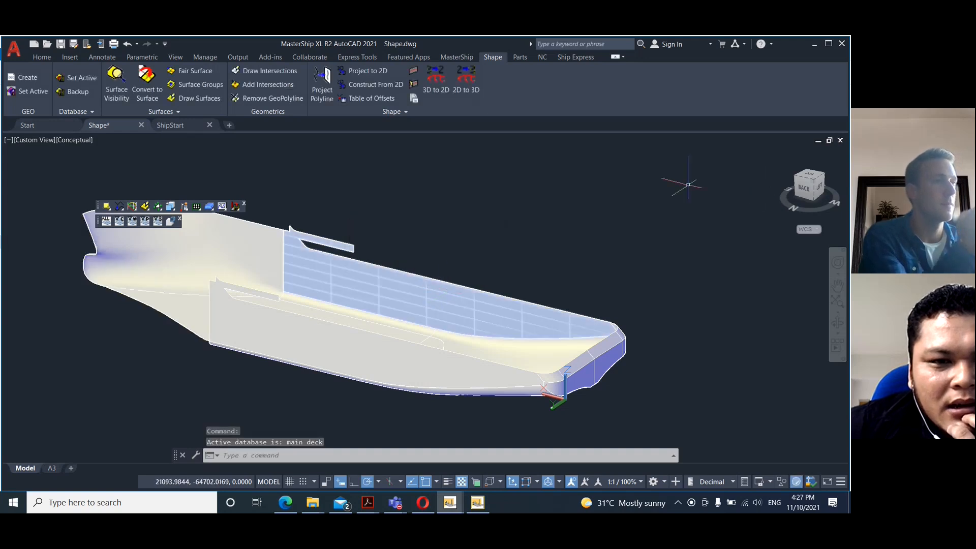
Turn on the visibility of the main deck surface.
click(121, 84)
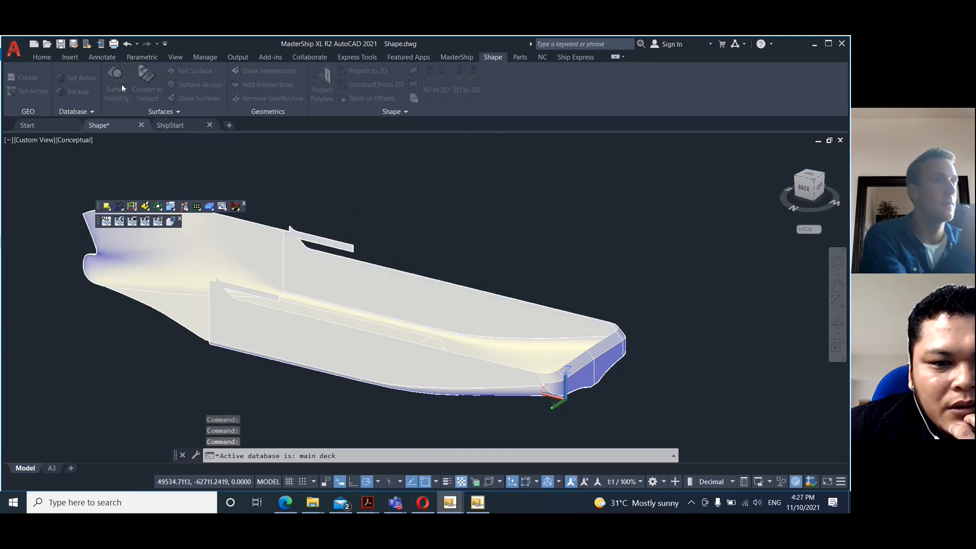
click(385, 202)
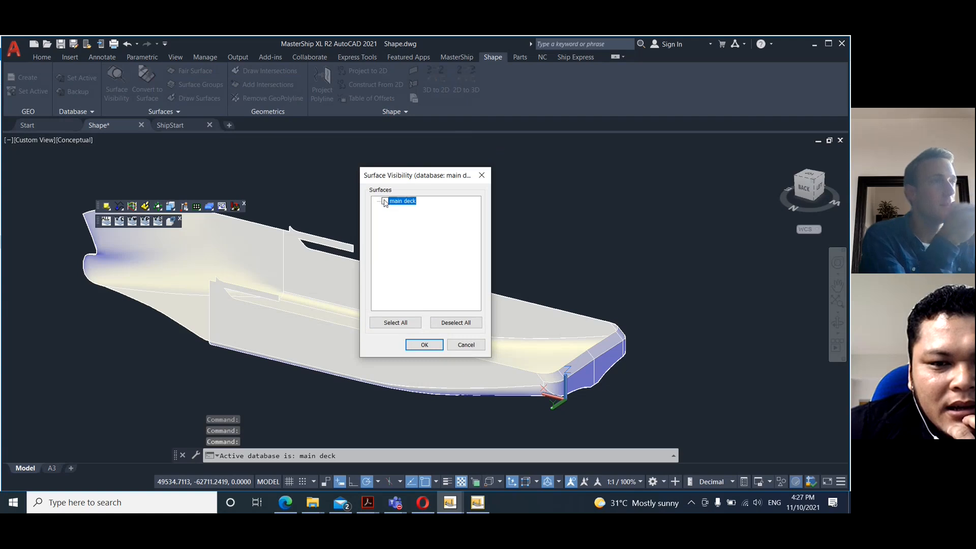
click(424, 345)
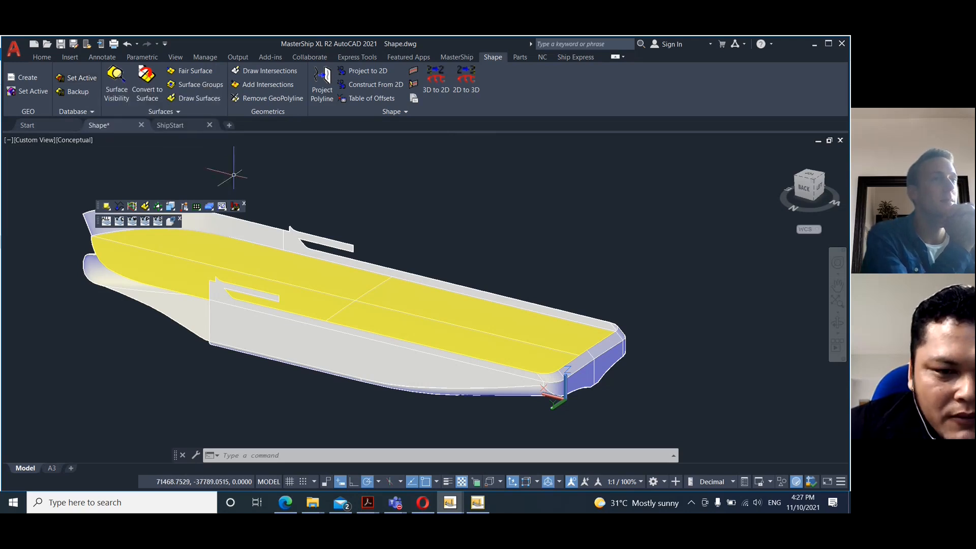
Check which Shape database is active and which surfaces the main deck database lists.
click(82, 78)
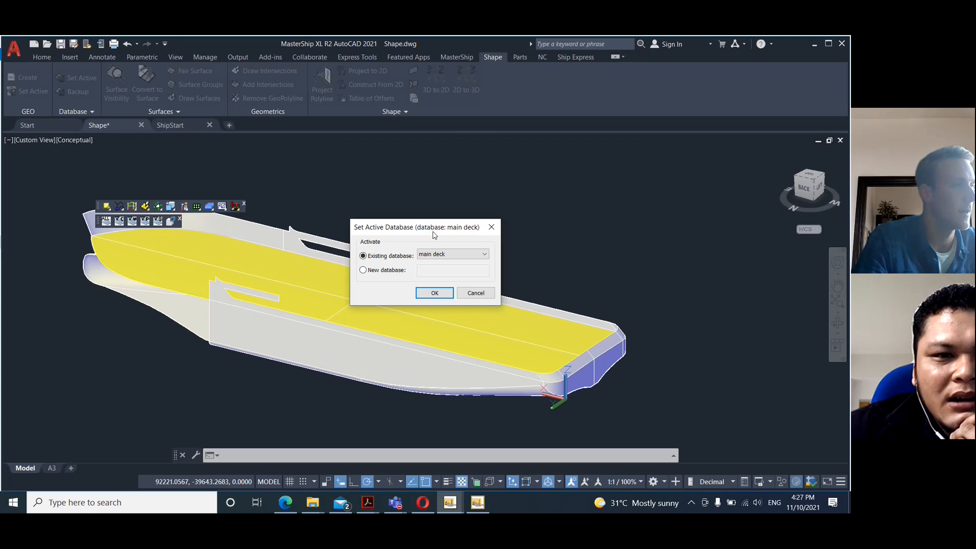
key(Escape)
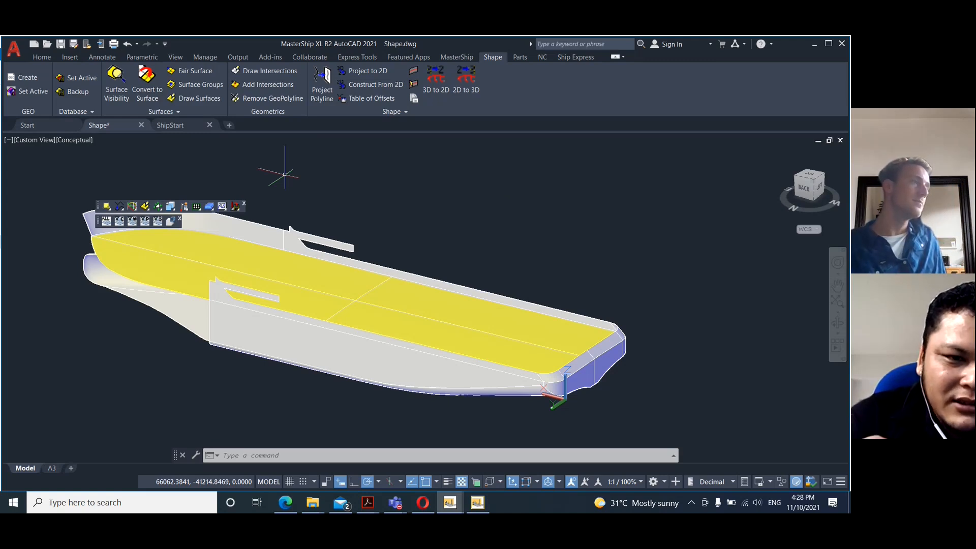
click(117, 82)
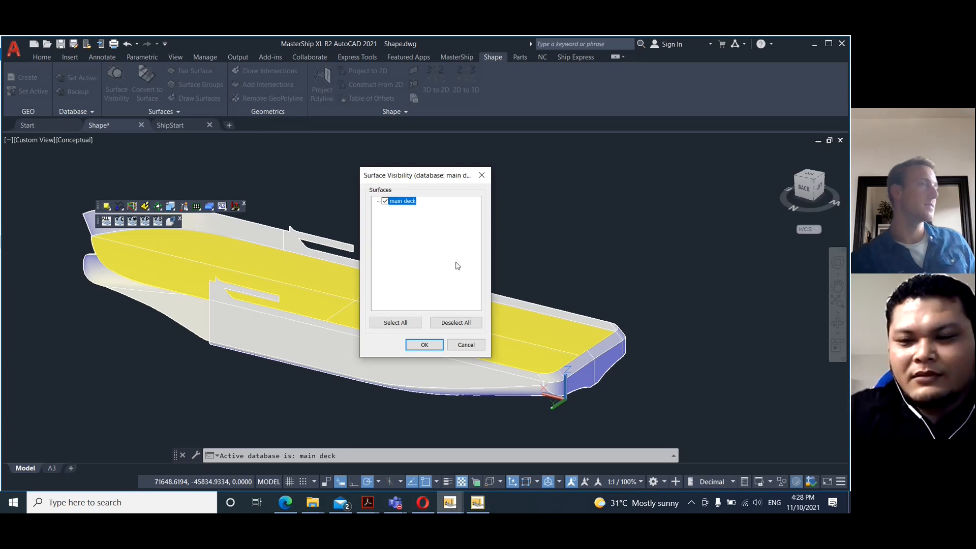
key(Escape)
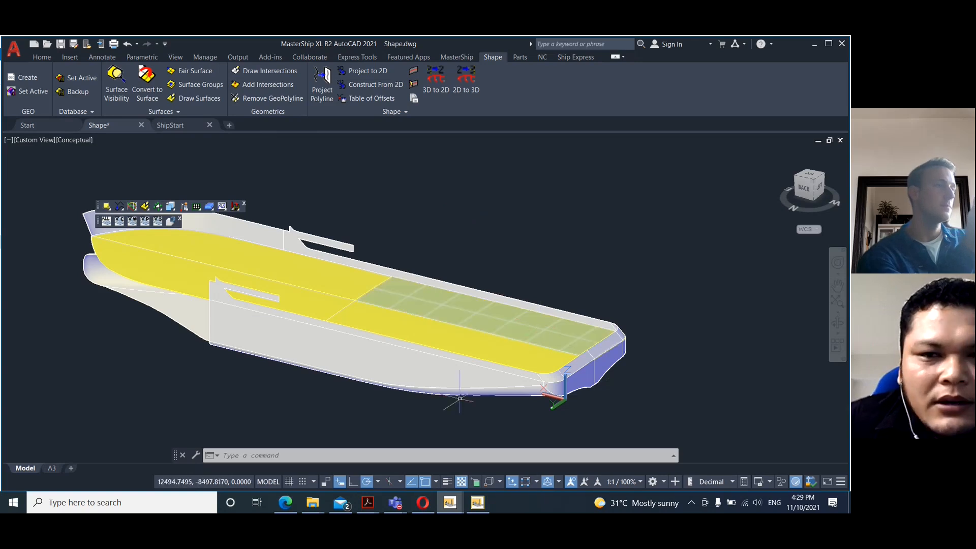
click(76, 78)
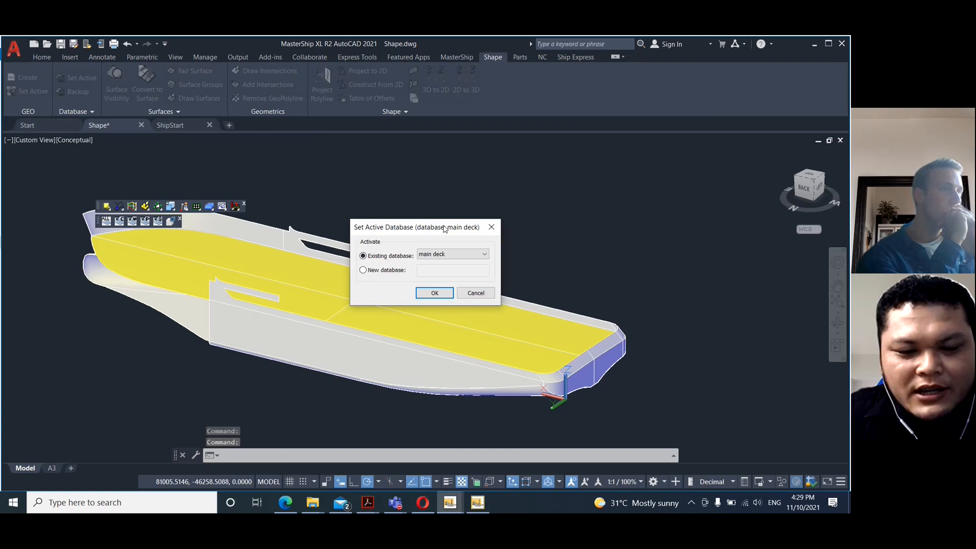
key(Return)
key(Escape)
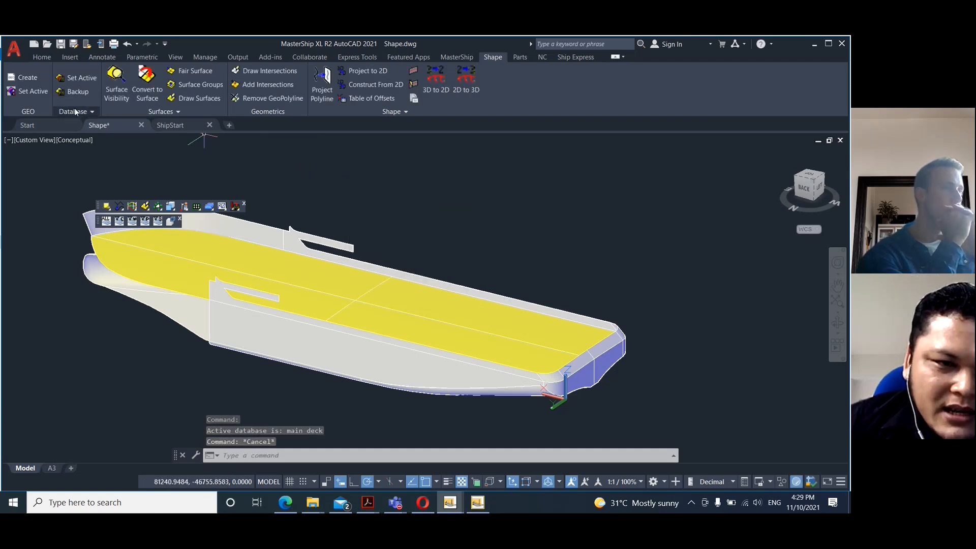
click(76, 77)
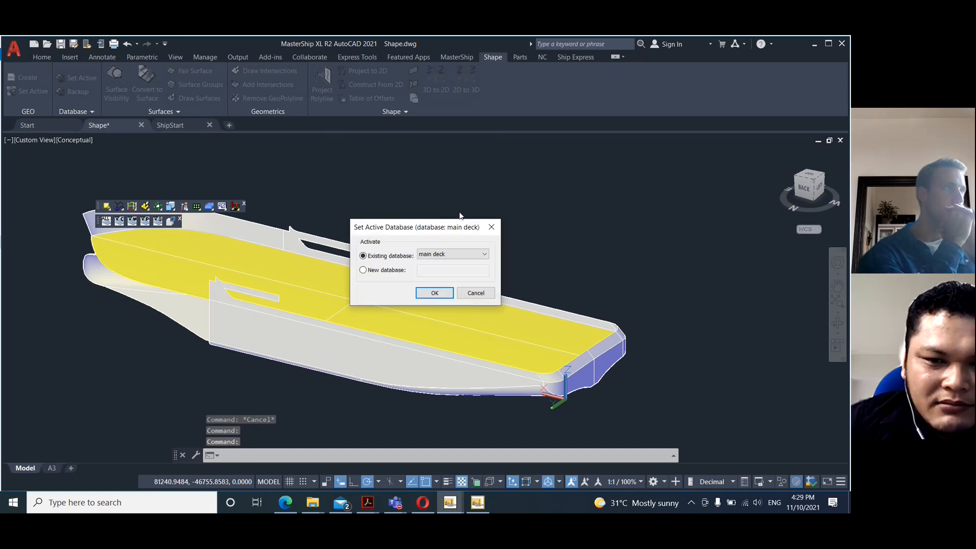
click(457, 254)
click(448, 271)
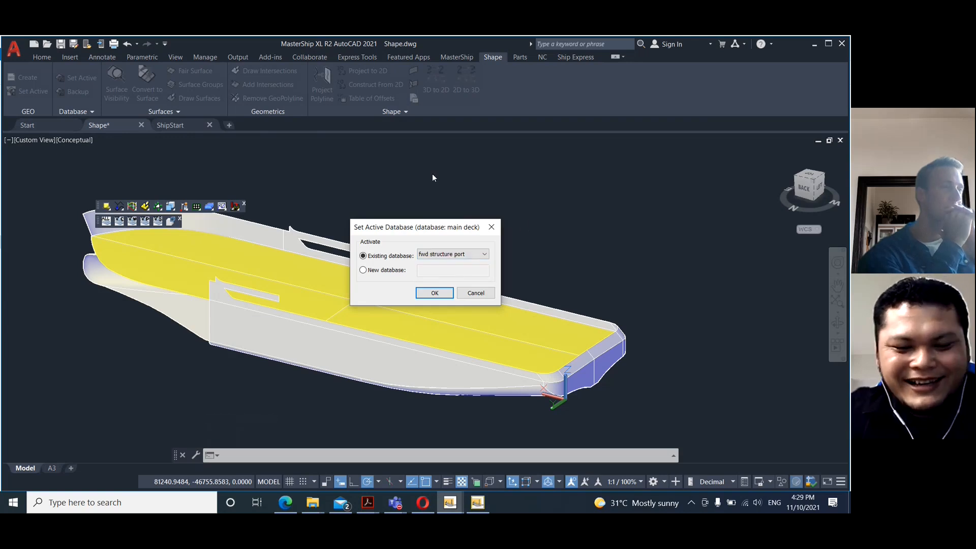
key(Escape)
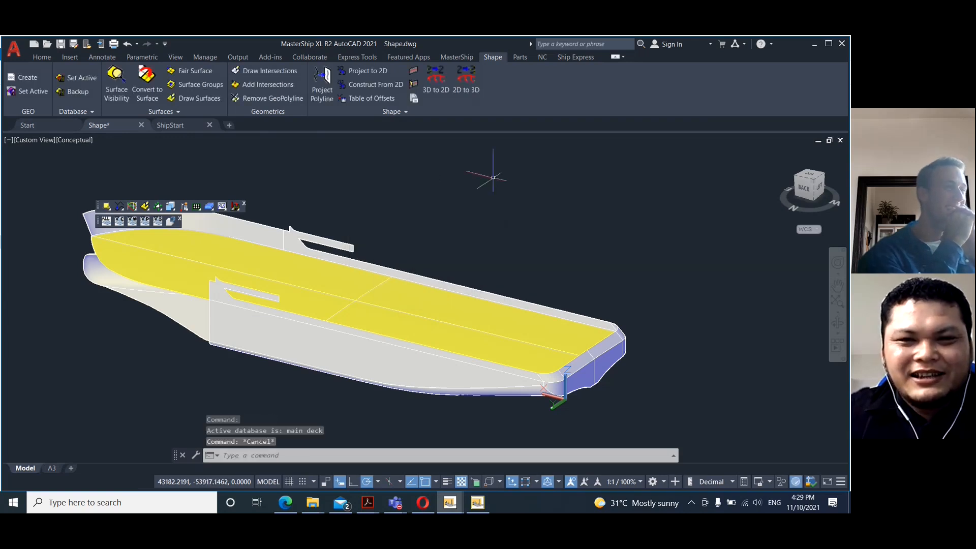
key(Escape)
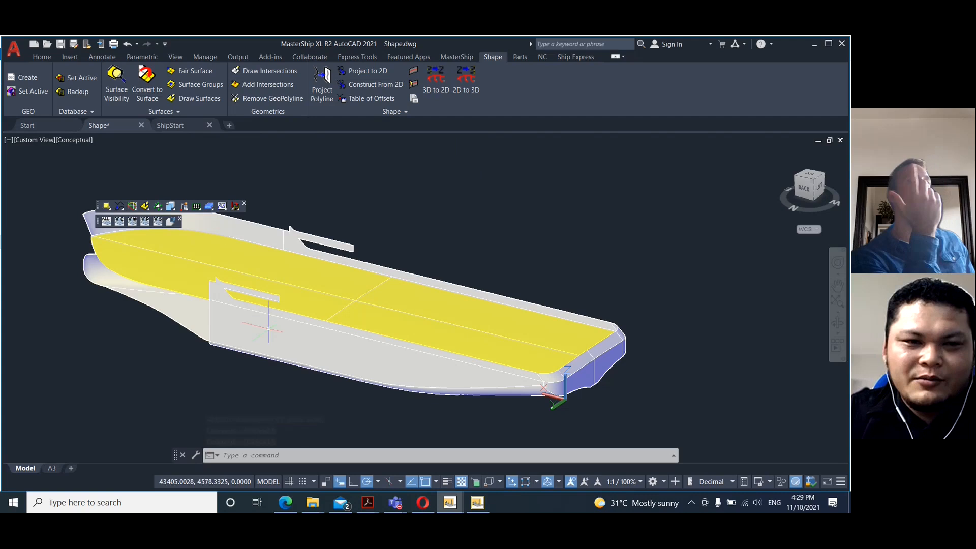
Review the existing Shape databases available for activation, keeping main deck as the active one.
click(81, 78)
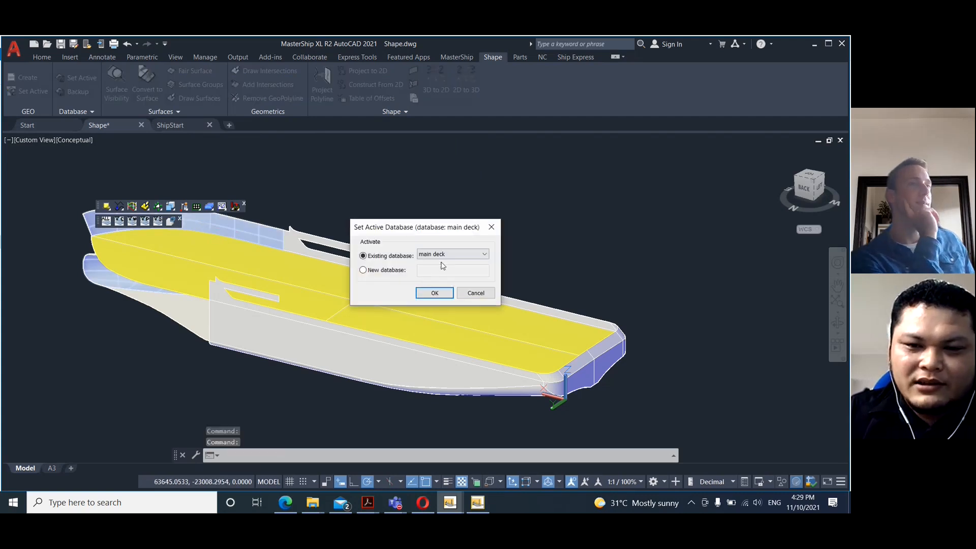
click(435, 293)
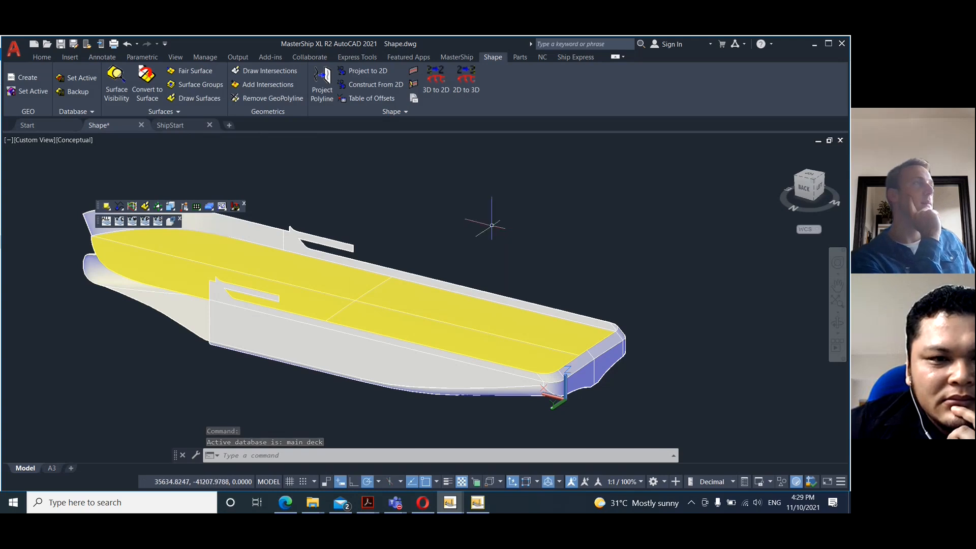
click(65, 94)
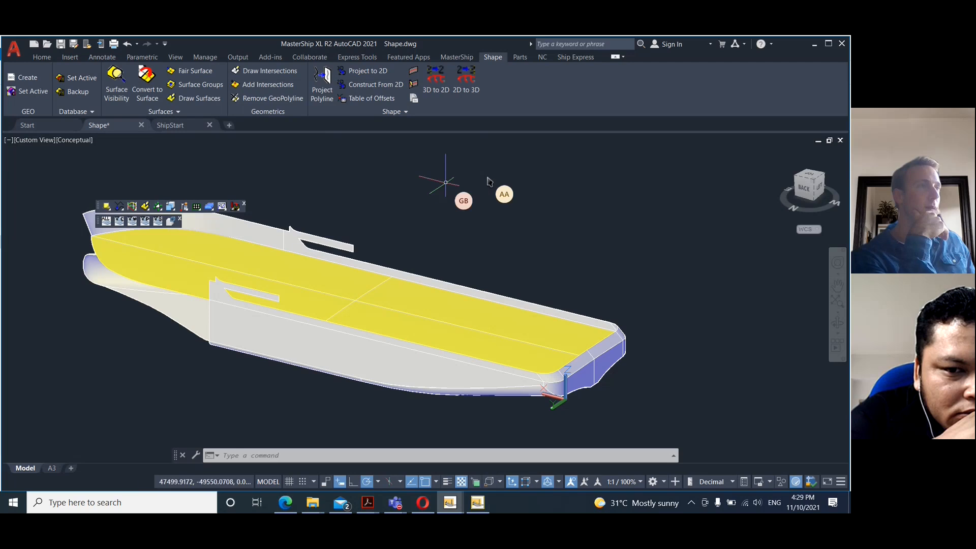
click(85, 77)
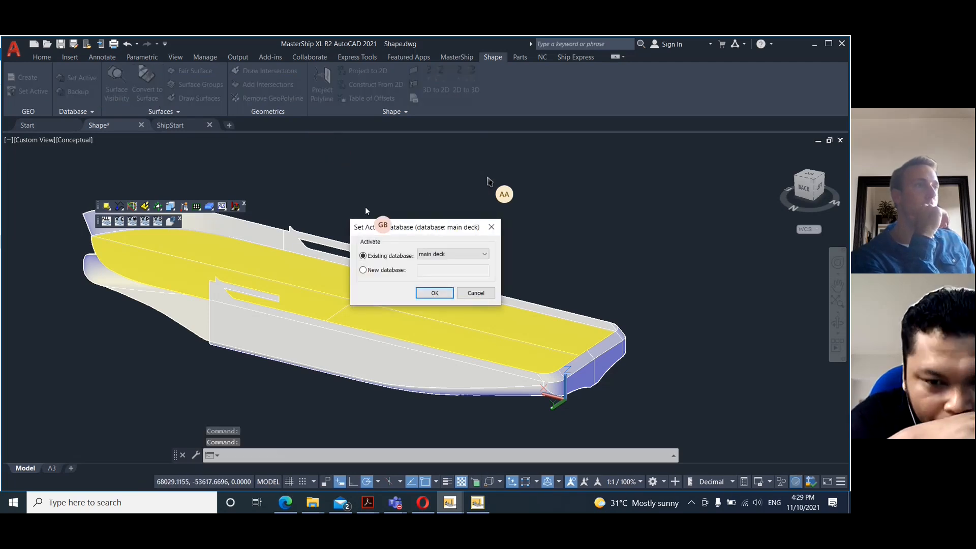
click(461, 259)
click(460, 263)
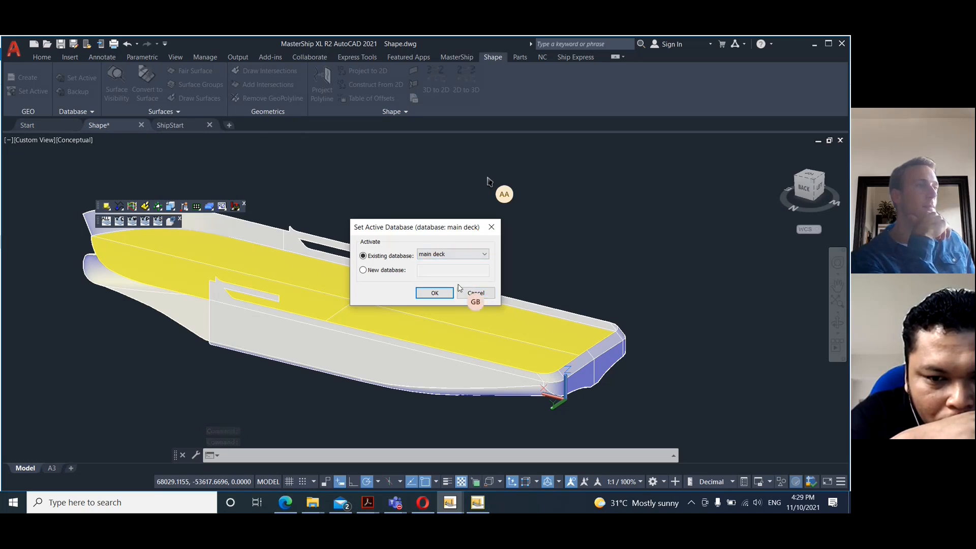
click(470, 293)
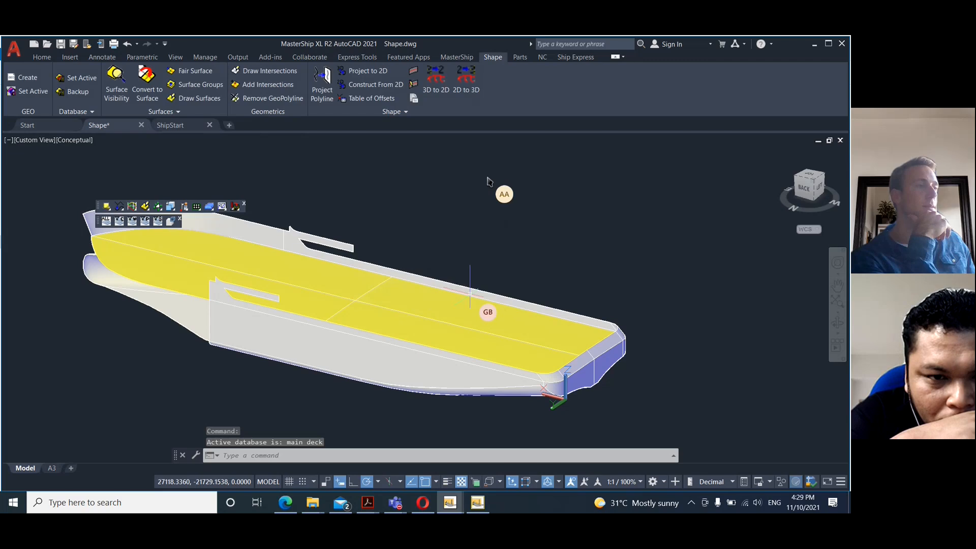
Remove the main deck surface from the main deck database.
click(173, 111)
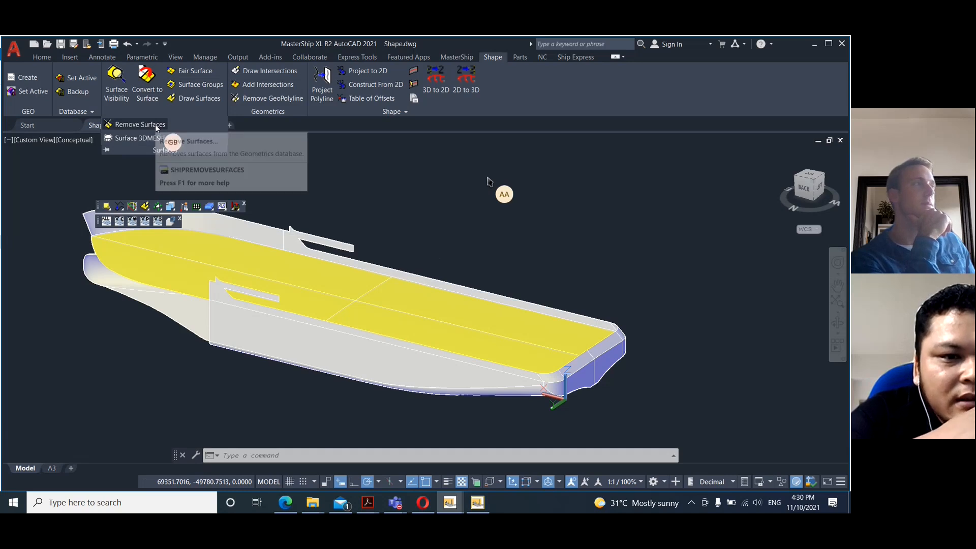
click(155, 125)
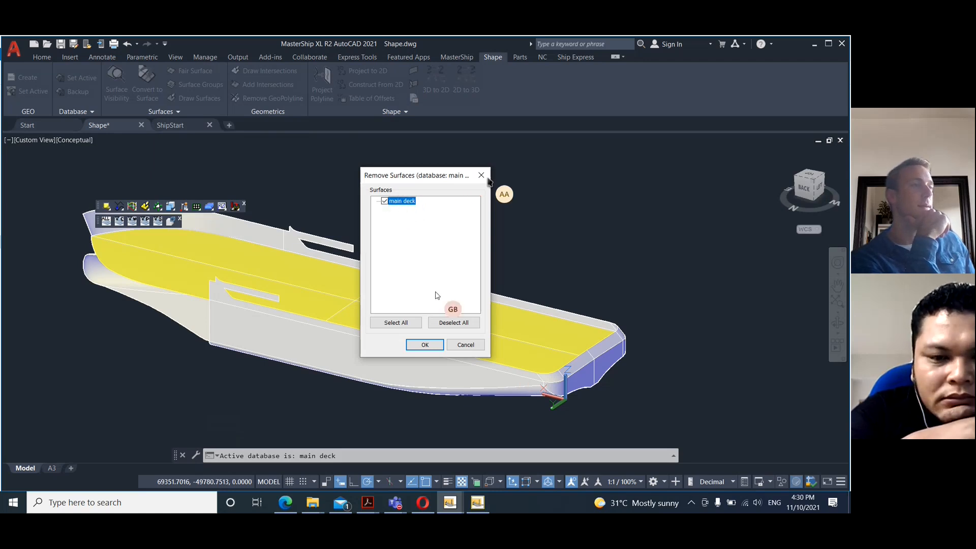
click(425, 345)
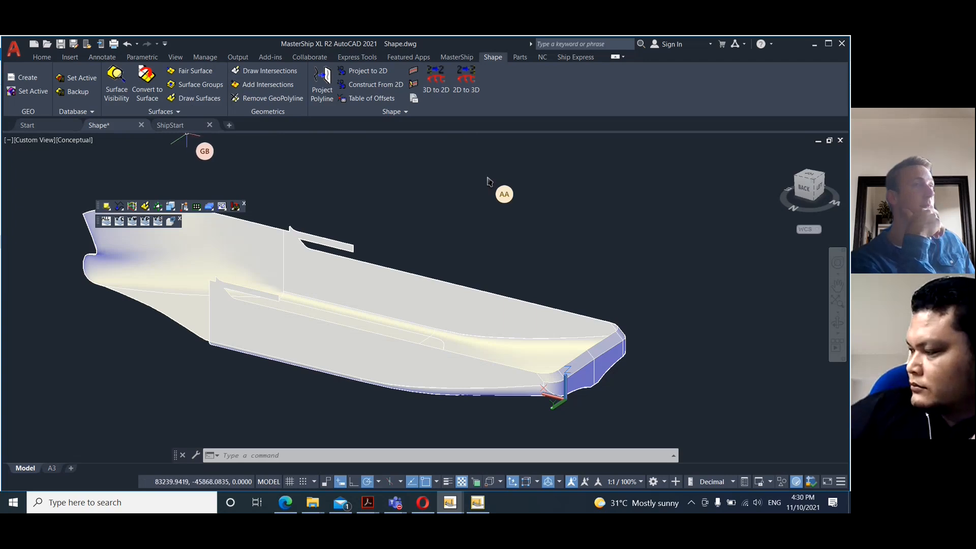
Check the surface visibility list of the main deck database before and after undoing the surface removal.
click(119, 80)
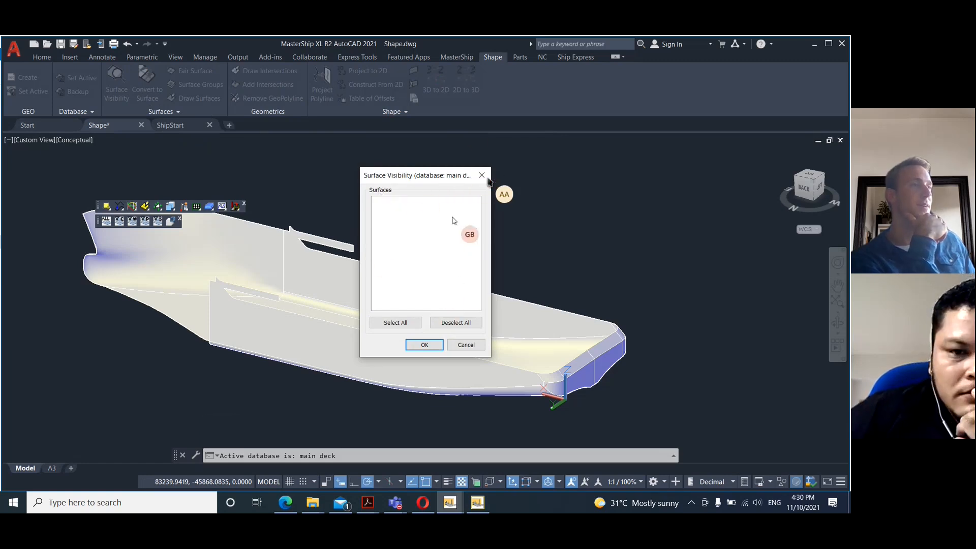
click(465, 345)
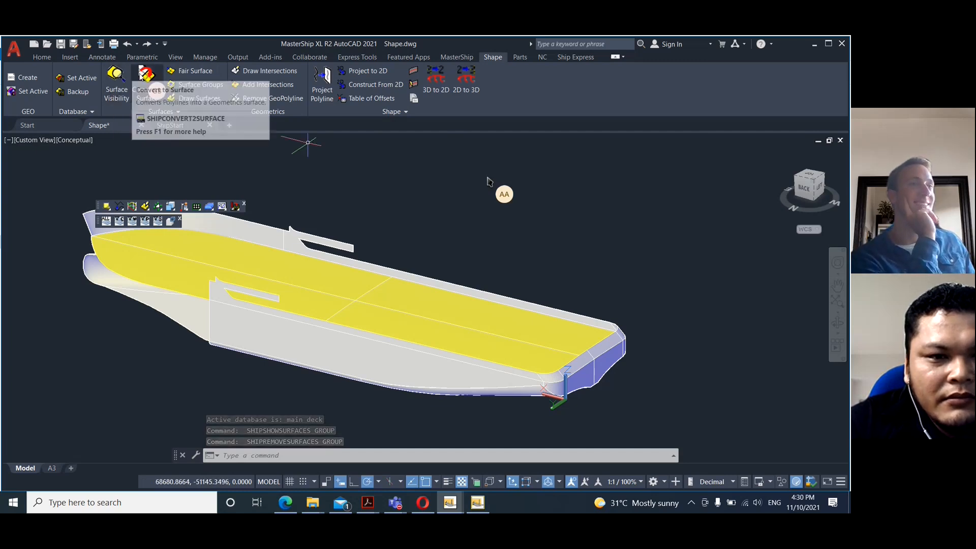
click(119, 76)
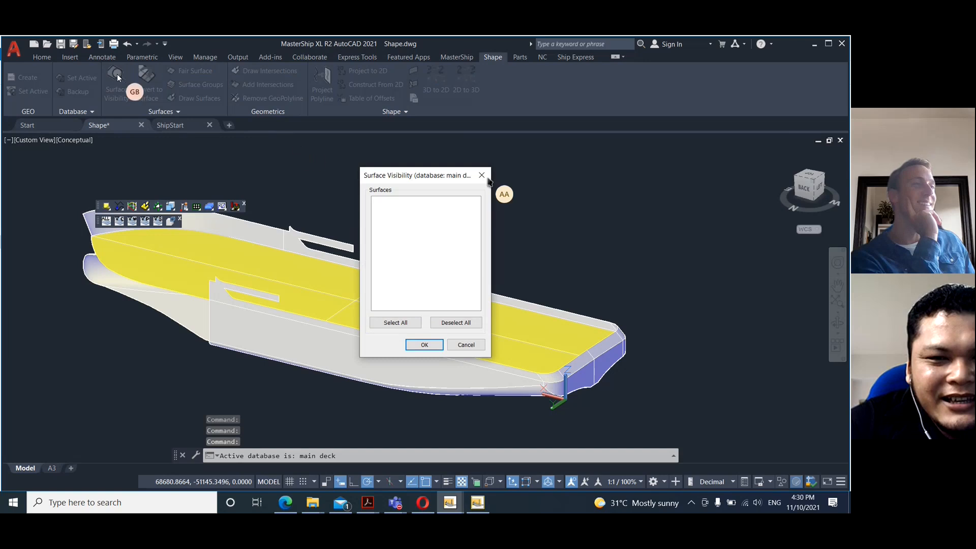
click(481, 175)
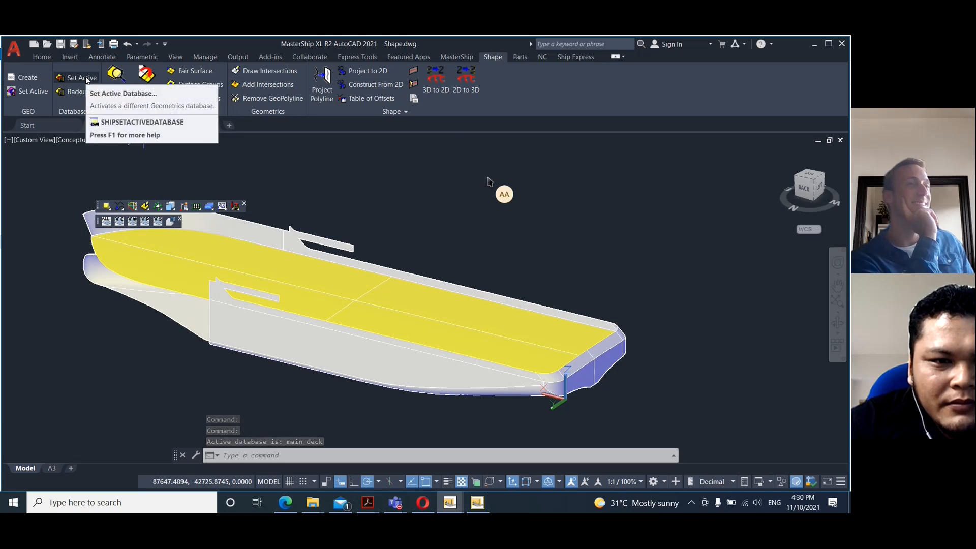
Convert the four yellow main deck panels into a new surface named maindeck in the main deck database.
click(146, 76)
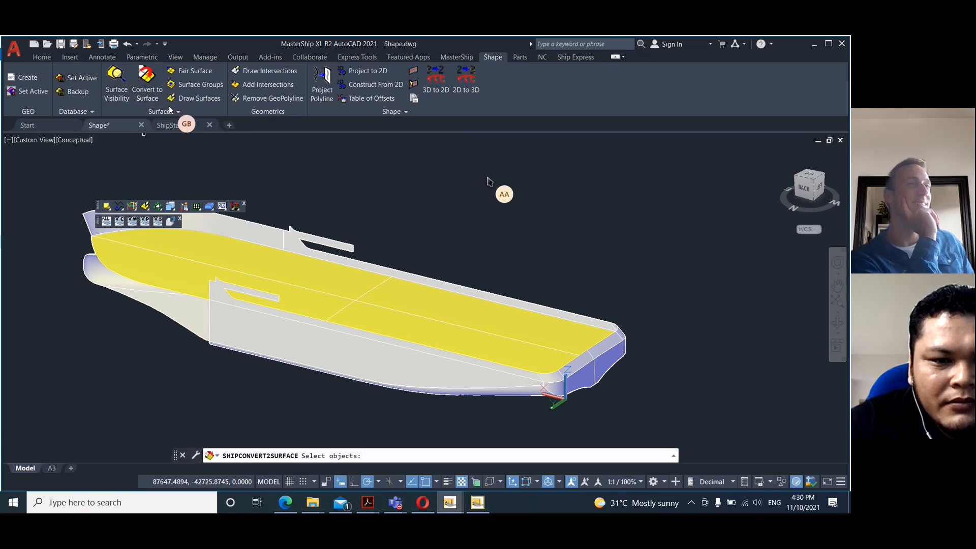
click(290, 277)
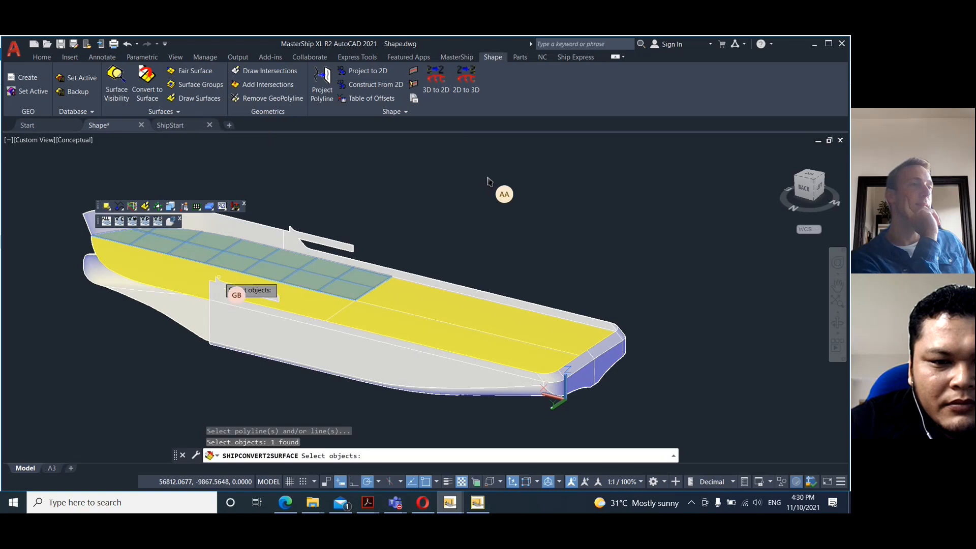
click(210, 275)
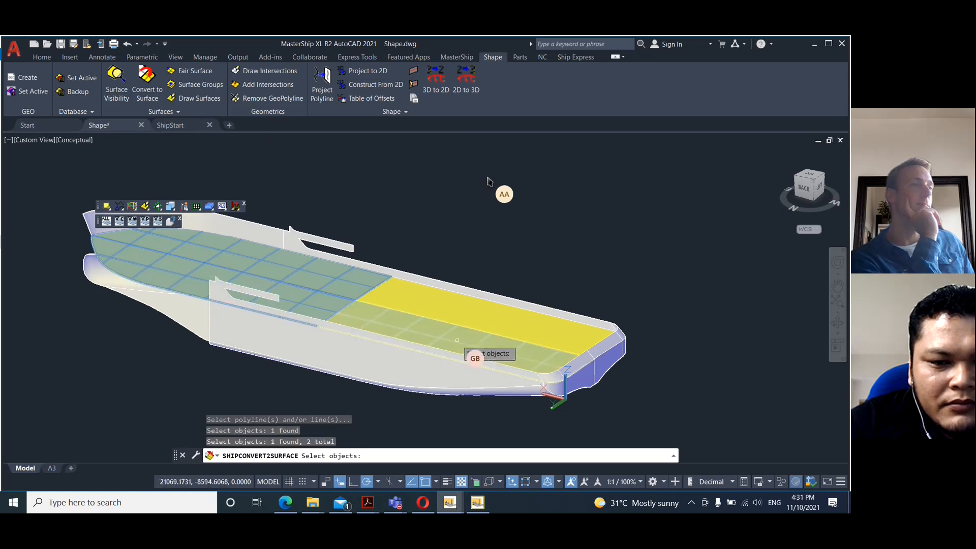
click(476, 335)
click(460, 318)
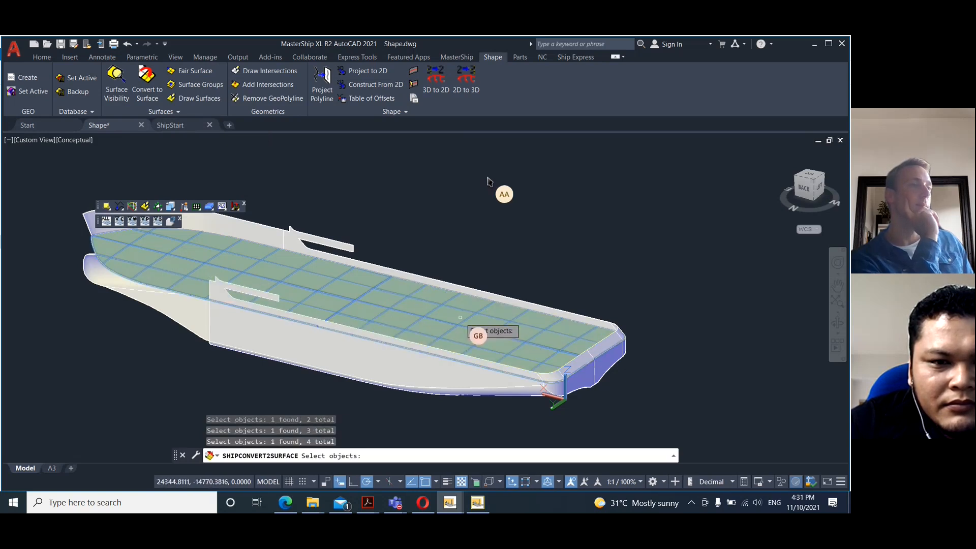
key(Return)
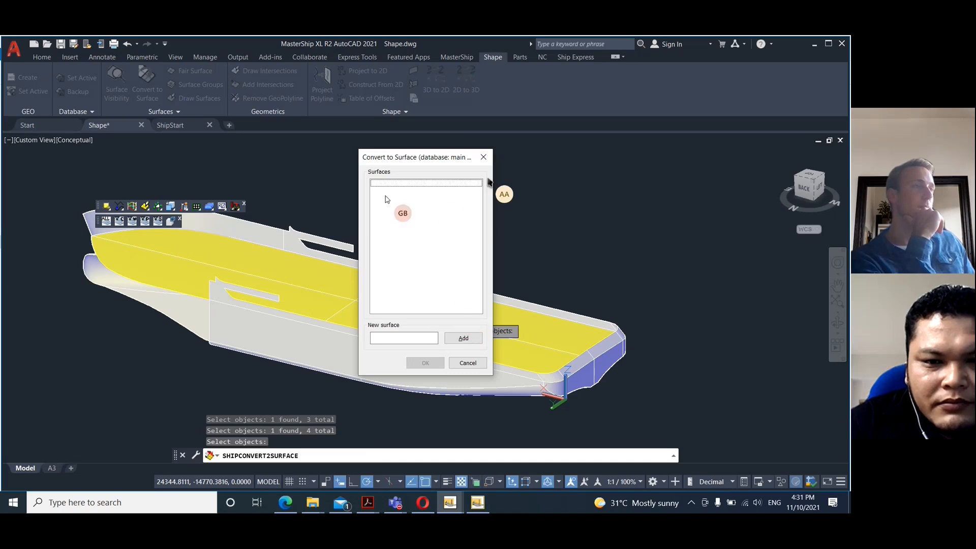
click(409, 339)
text(maindekc)
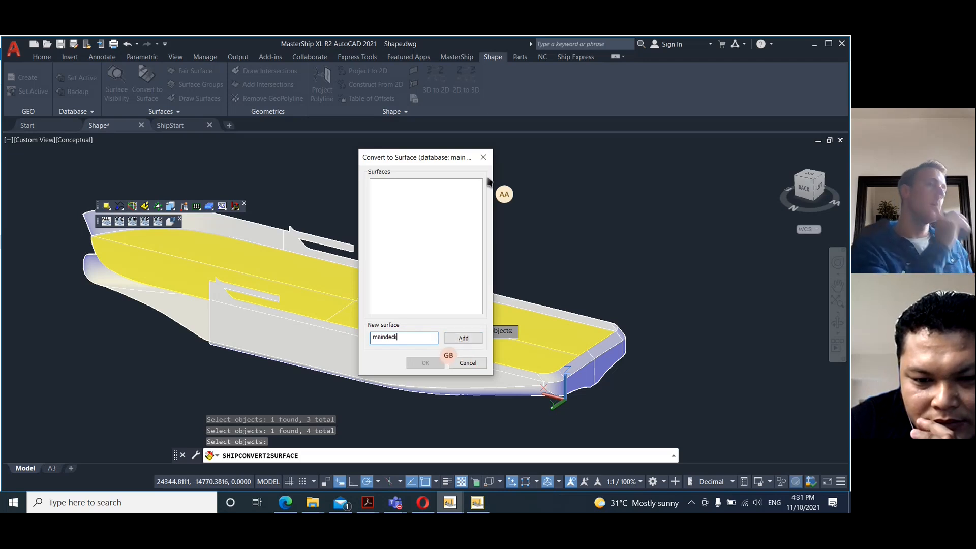
click(456, 340)
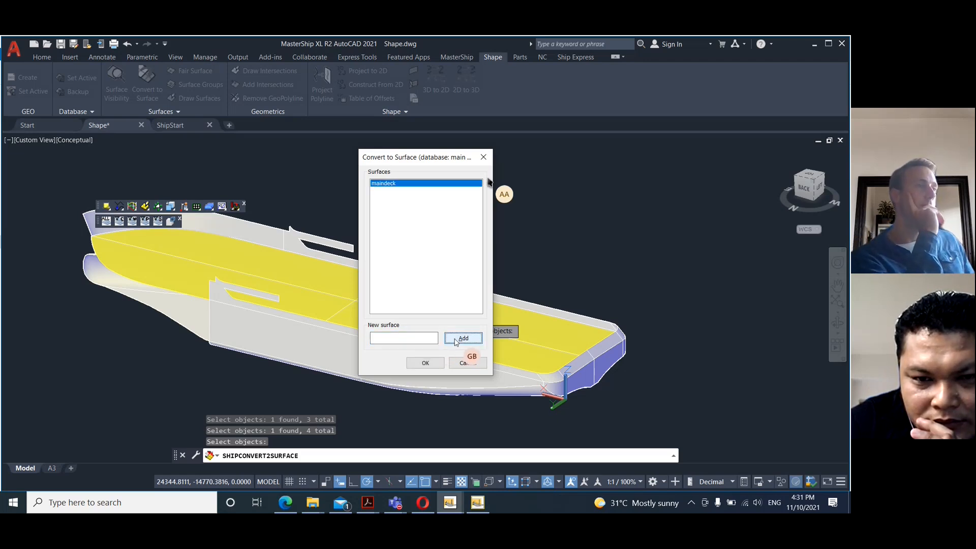
click(426, 362)
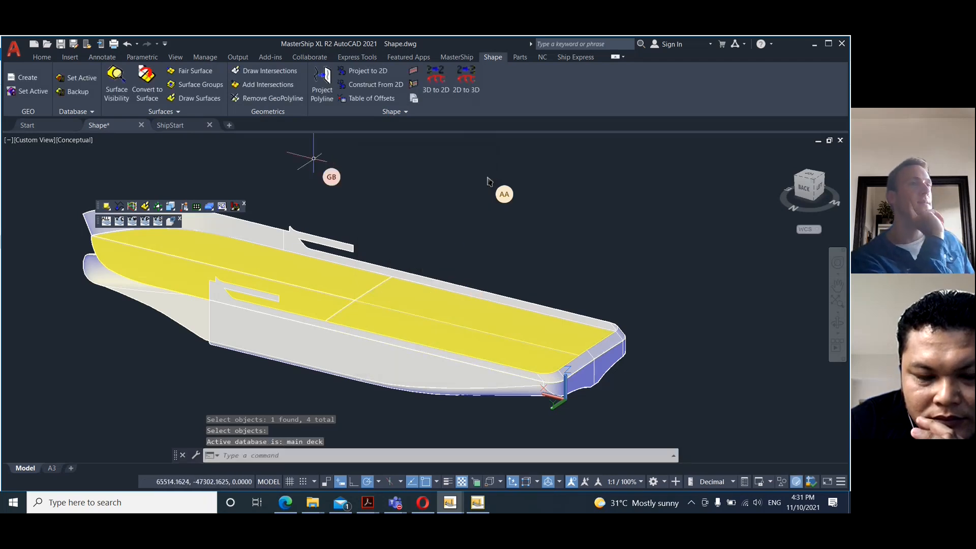
Create a new Shape database named Hull and make it the active database.
click(175, 111)
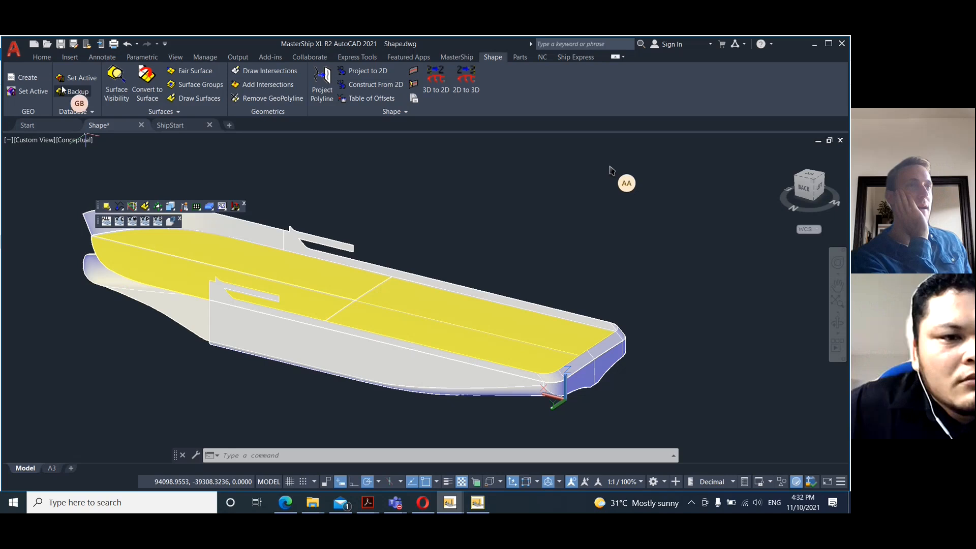
click(81, 81)
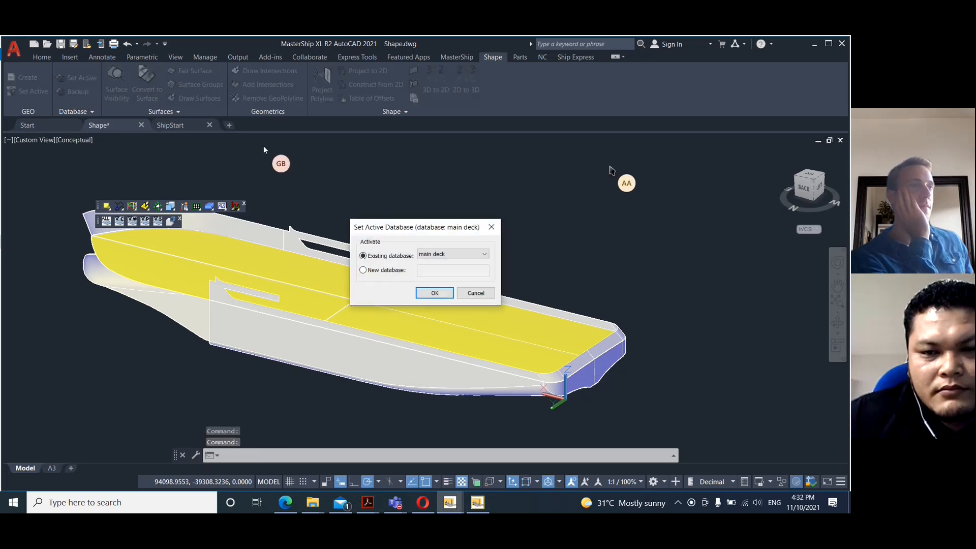
click(362, 270)
click(363, 256)
click(485, 256)
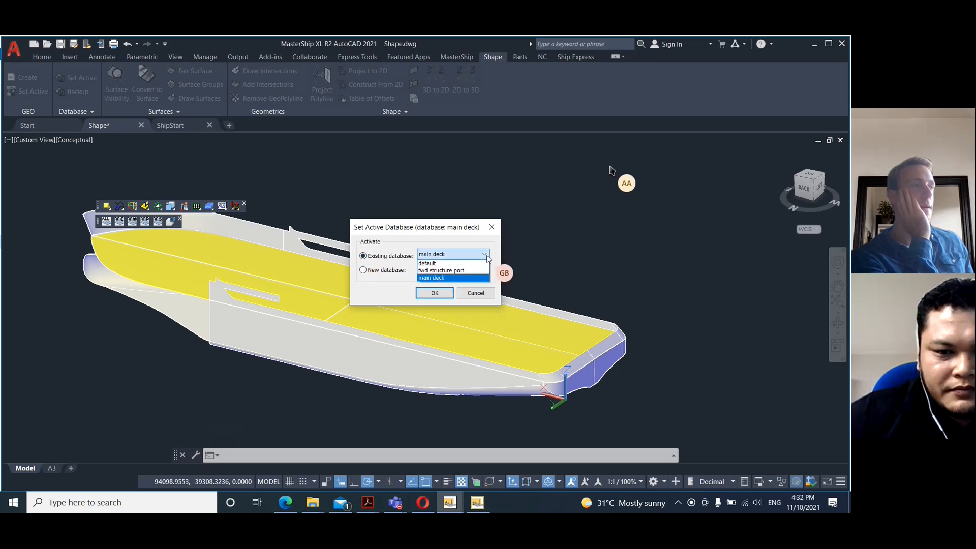
click(441, 271)
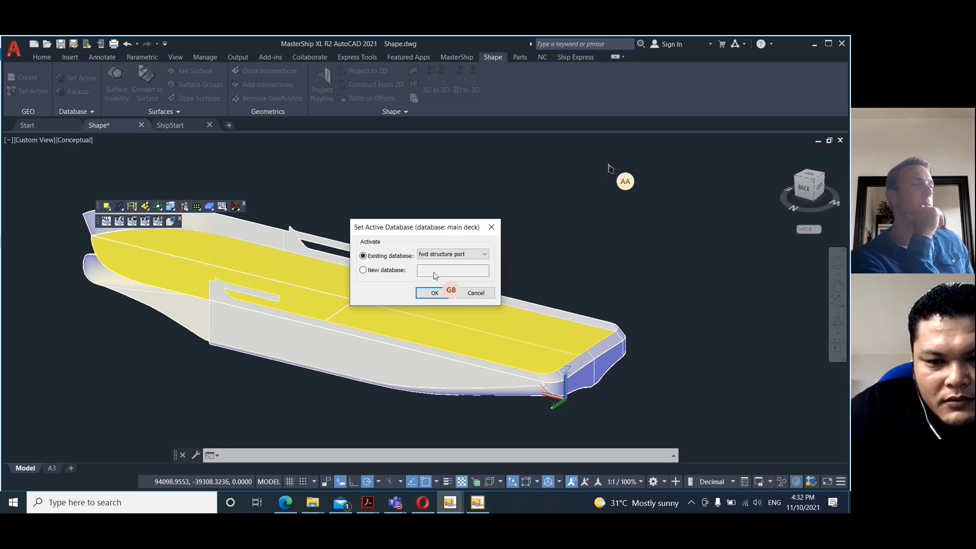
click(363, 270)
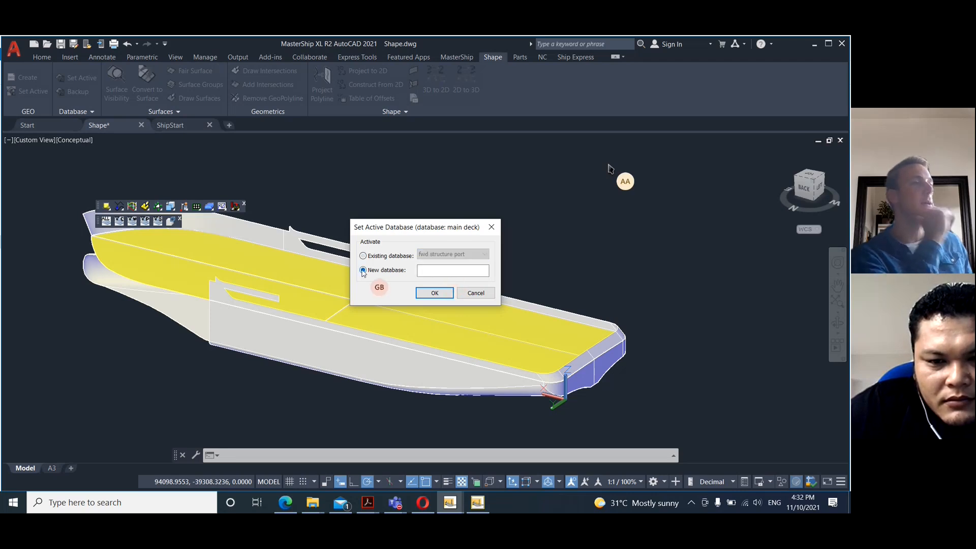
click(438, 271)
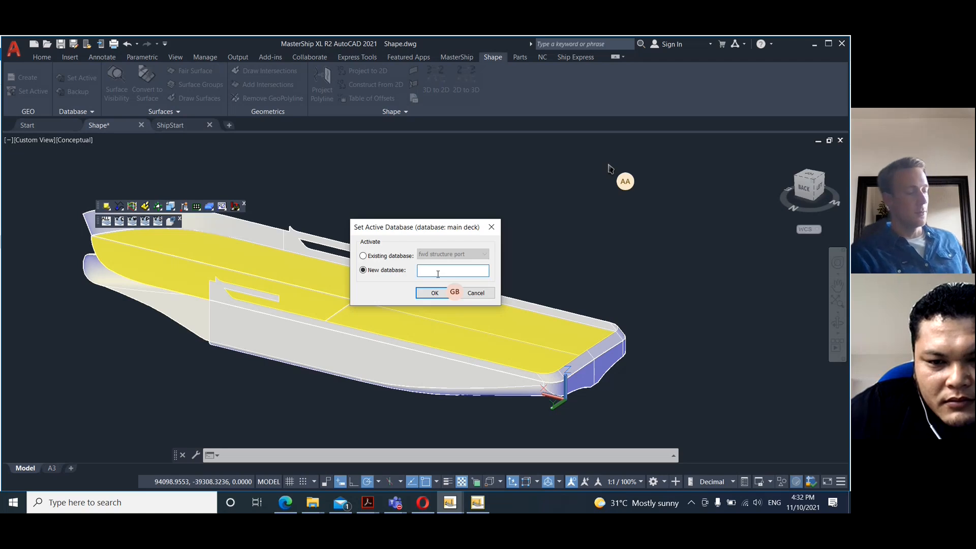
click(443, 293)
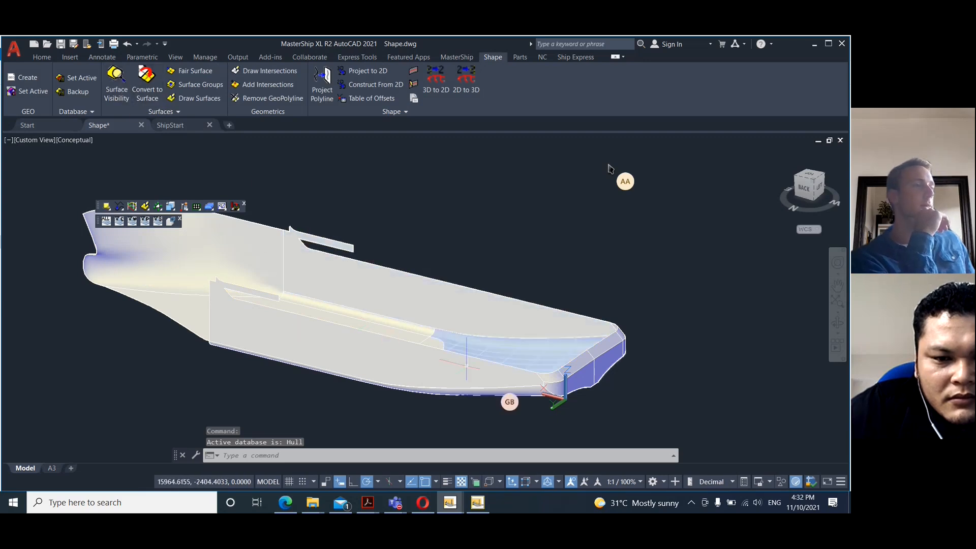
click(623, 432)
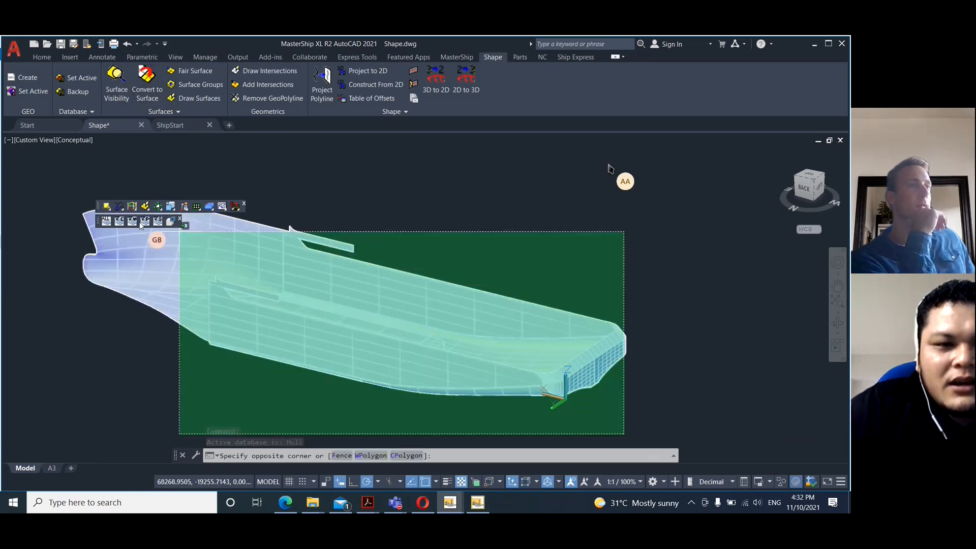
click(73, 182)
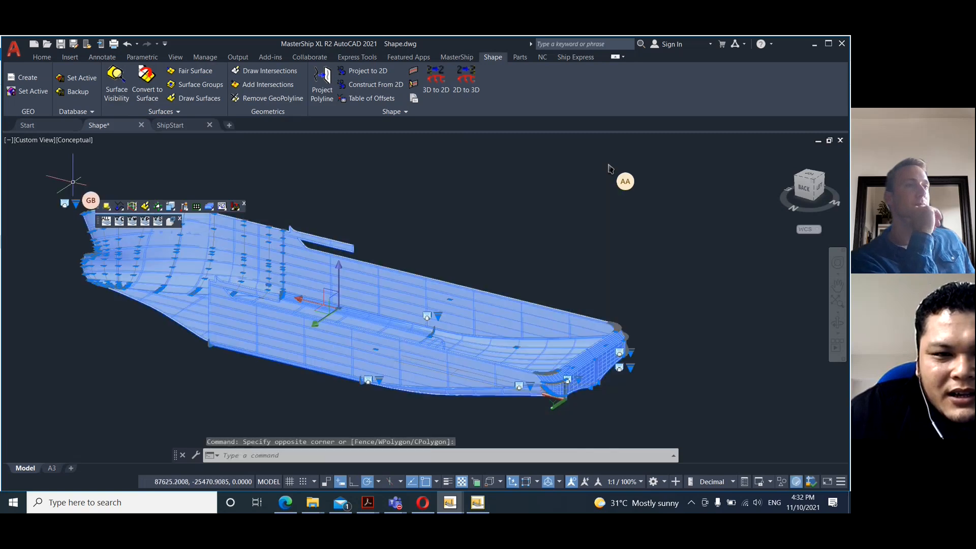
click(147, 77)
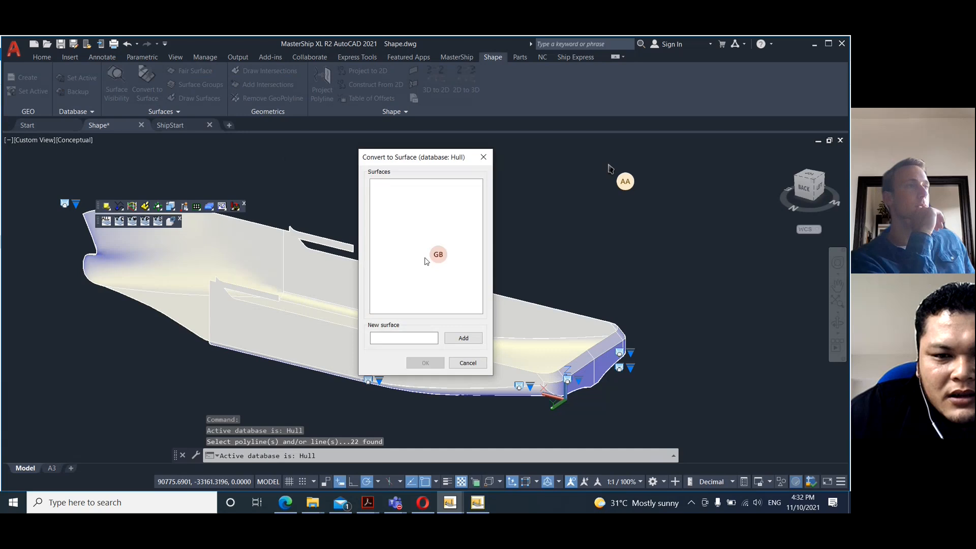
click(385, 340)
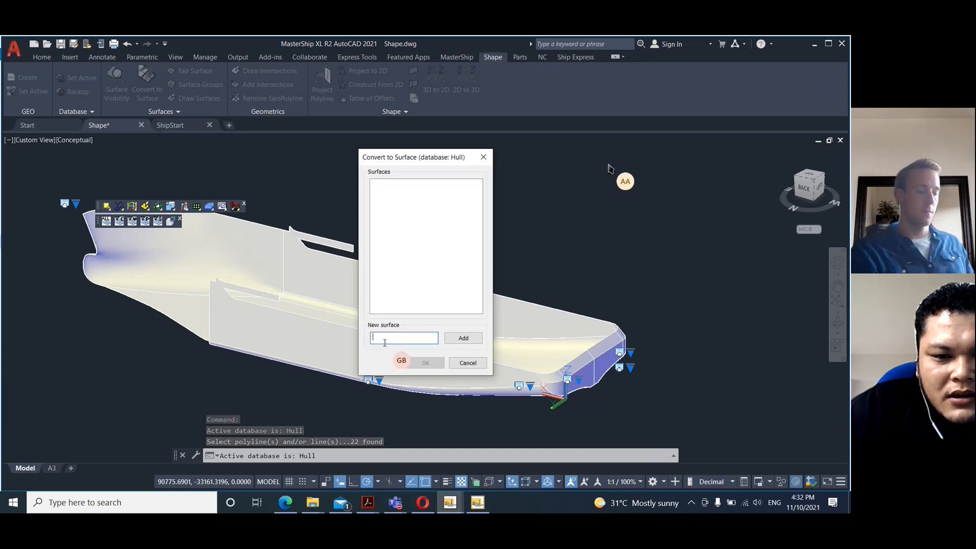
text(TRA)
key(BackSpace)
key(BackSpace)
key(BackSpace)
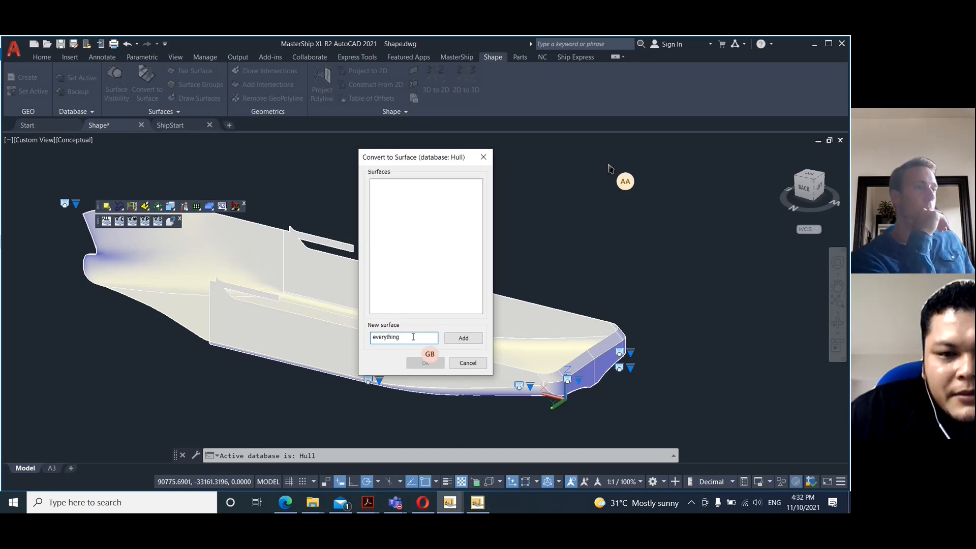
click(468, 363)
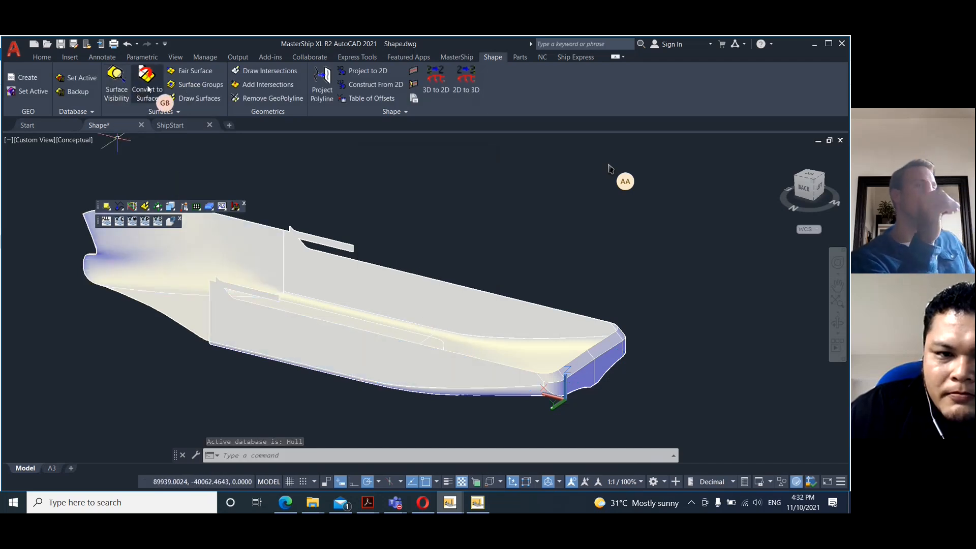
Convert the flat bottom panels and the adjoining aft centreline pieces into a new surface named bottomplate in the Hull database.
click(181, 311)
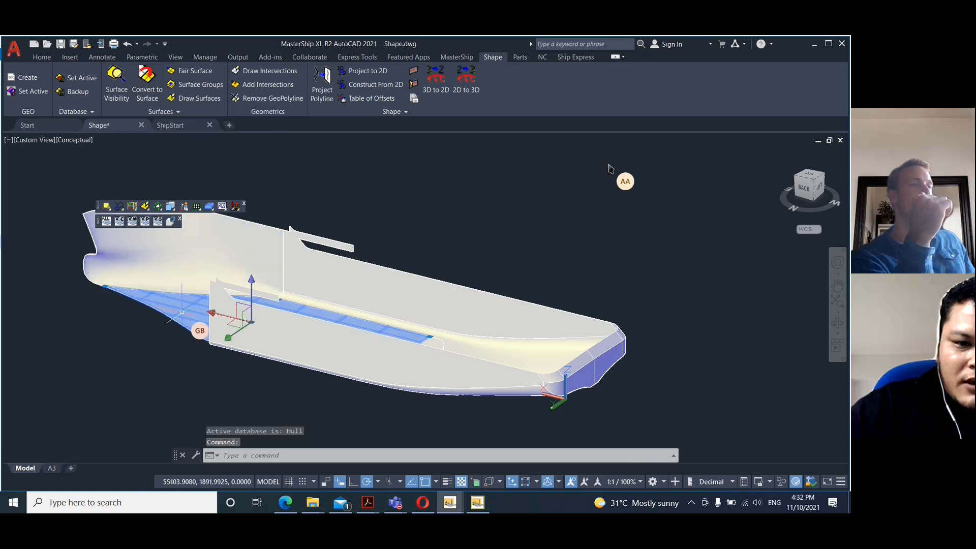
click(436, 343)
shift+middle_drag(633, 271, 588, 305)
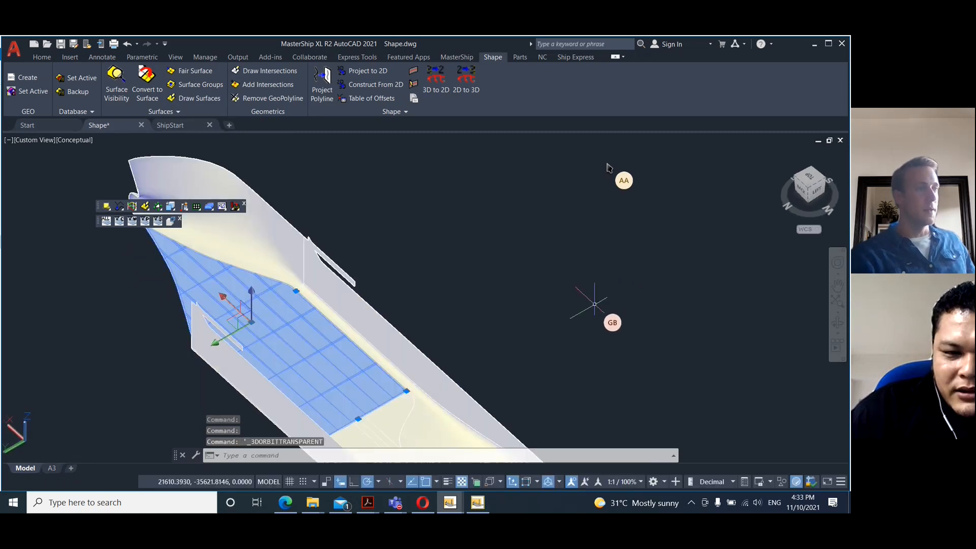
scroll(417, 305, up, 2)
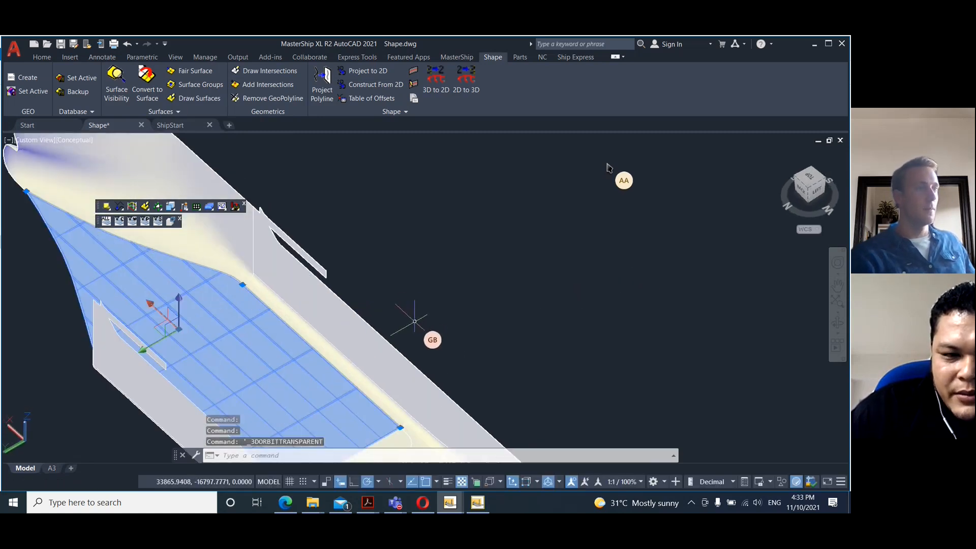
scroll(426, 269, down, 3)
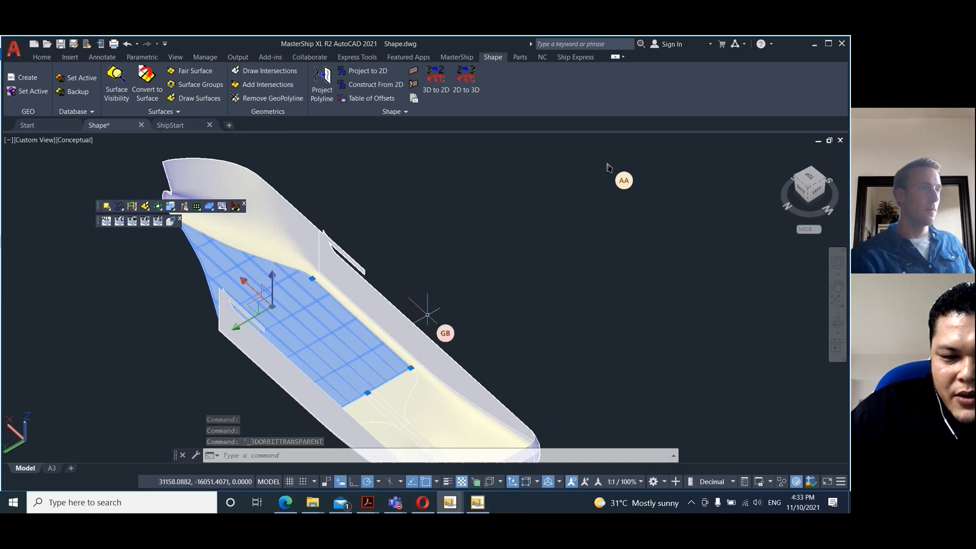
click(402, 385)
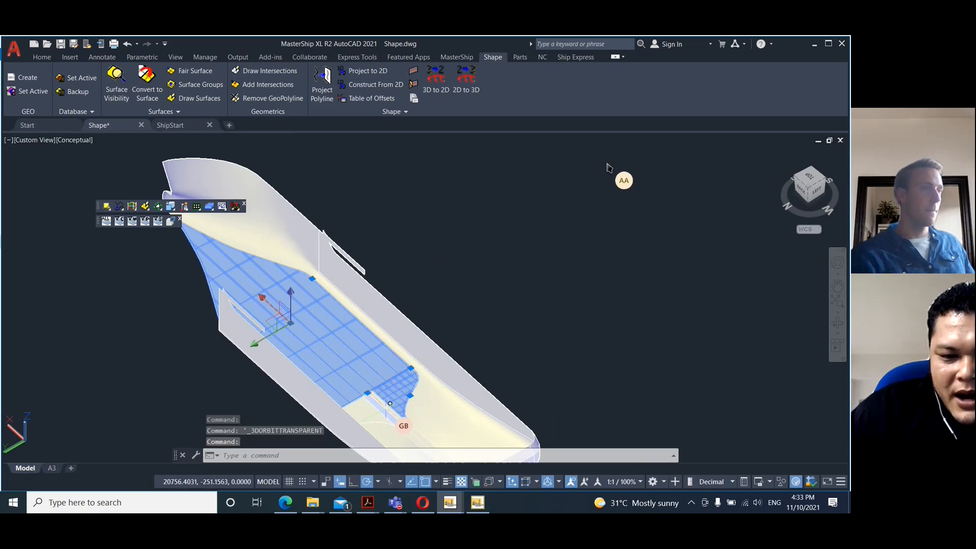
click(385, 404)
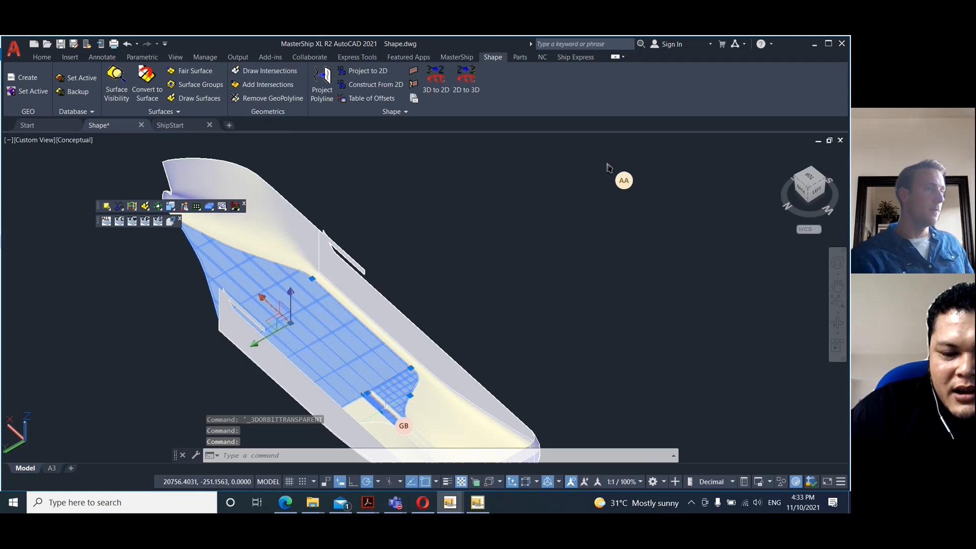
click(384, 400)
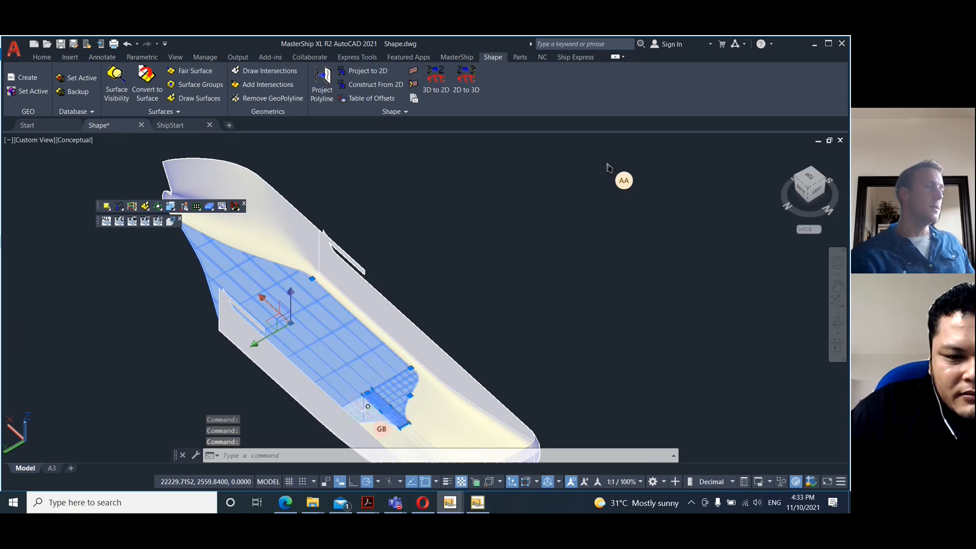
click(374, 409)
click(410, 435)
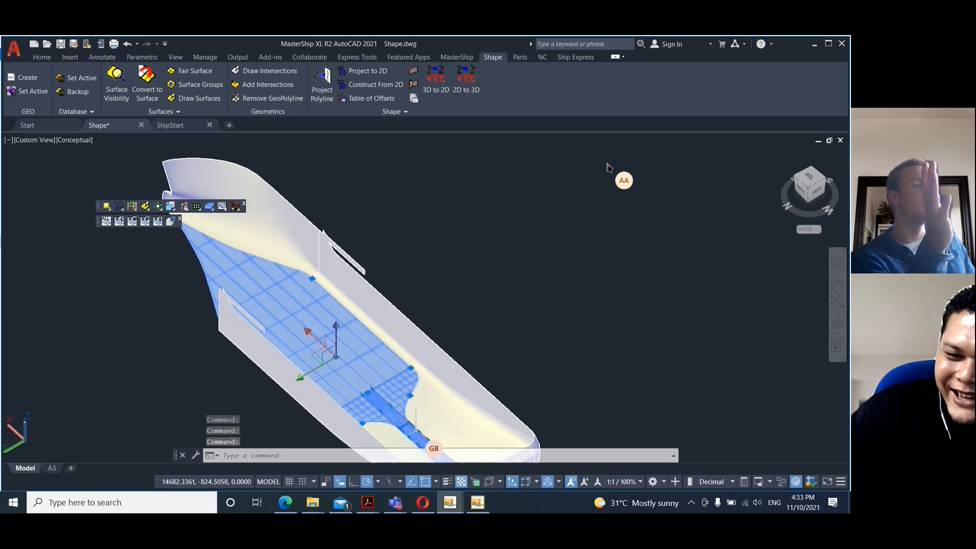
click(146, 81)
click(397, 338)
text(bootom)
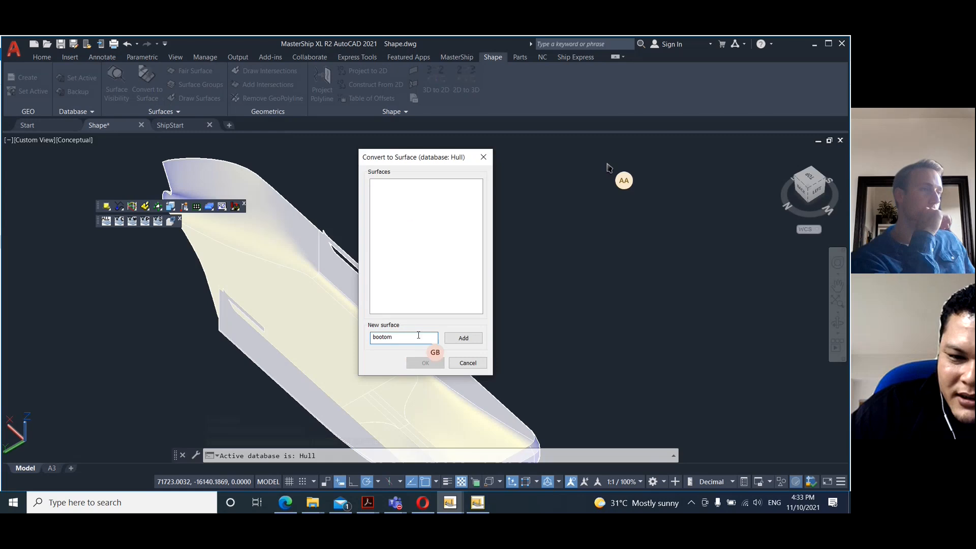
drag(383, 337, 381, 339)
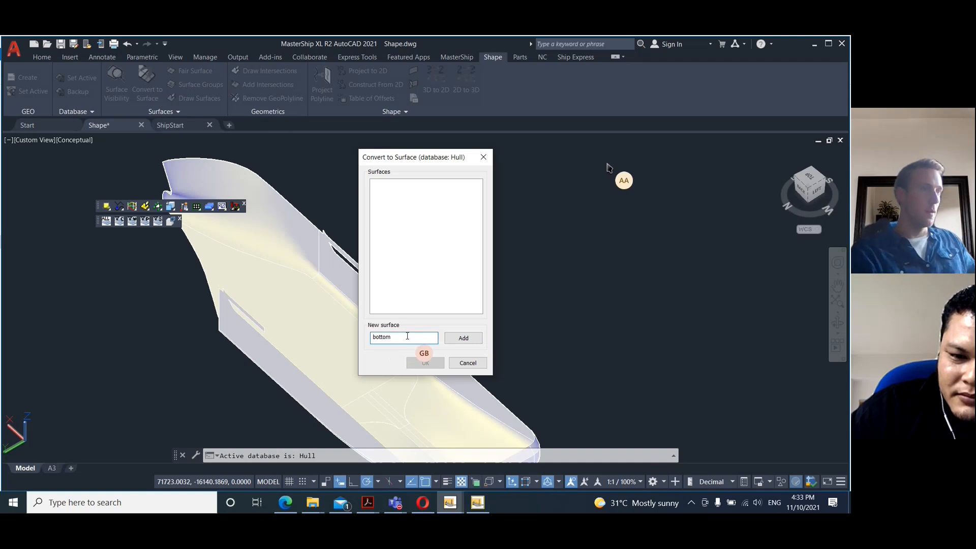
click(473, 339)
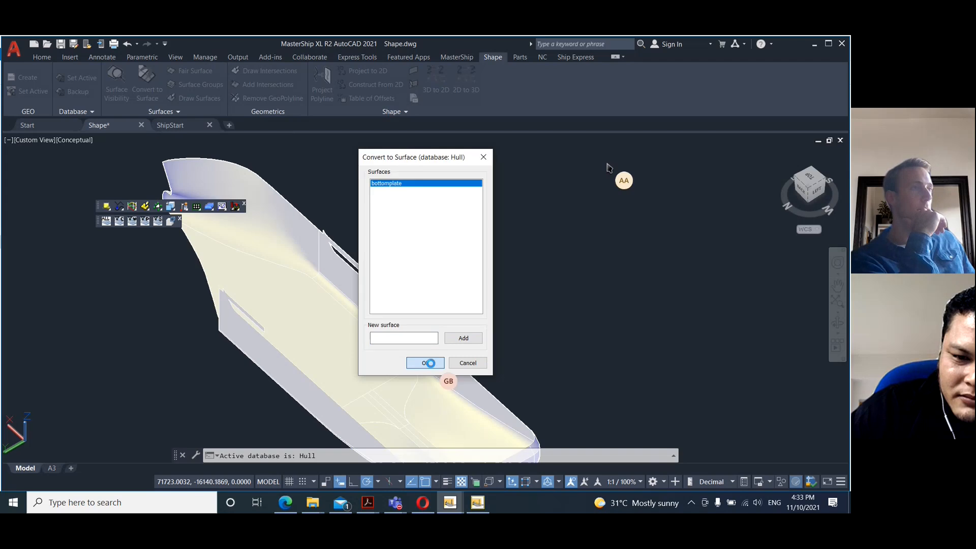
click(426, 362)
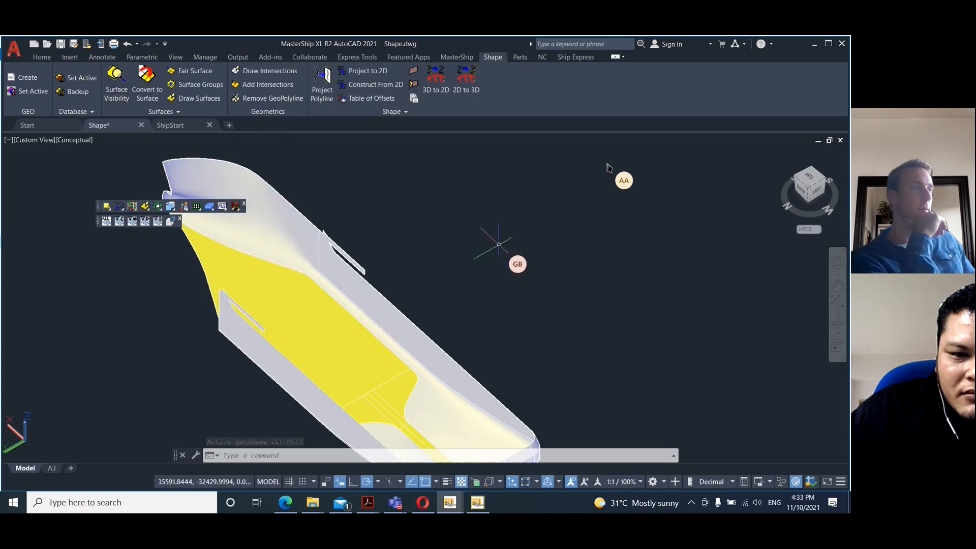
scroll(500, 246, up, 3)
scroll(500, 245, down, 3)
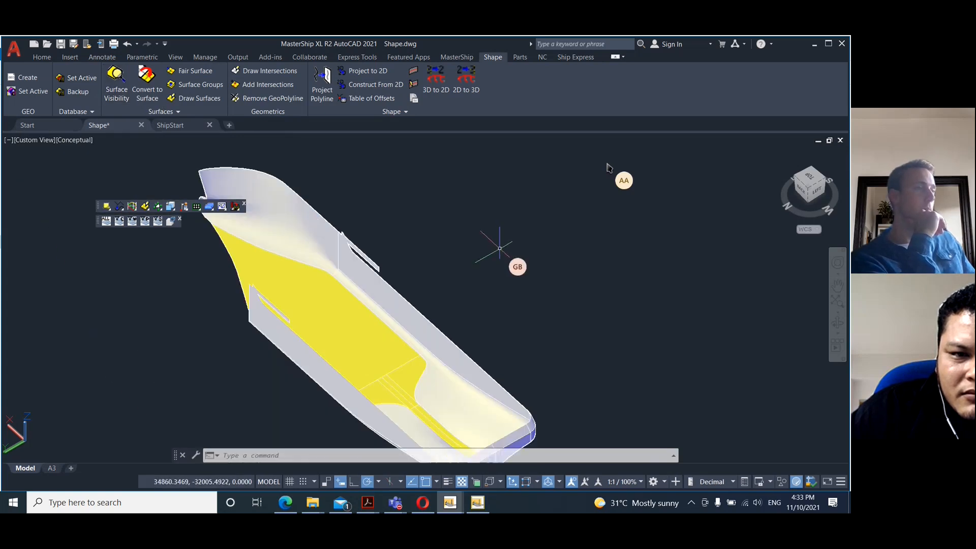
scroll(518, 305, down, 2)
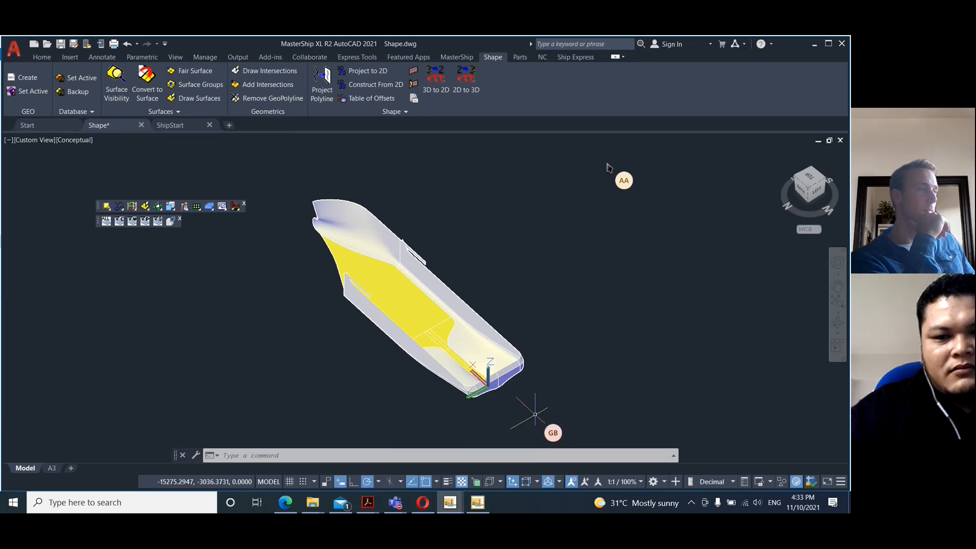
click(498, 385)
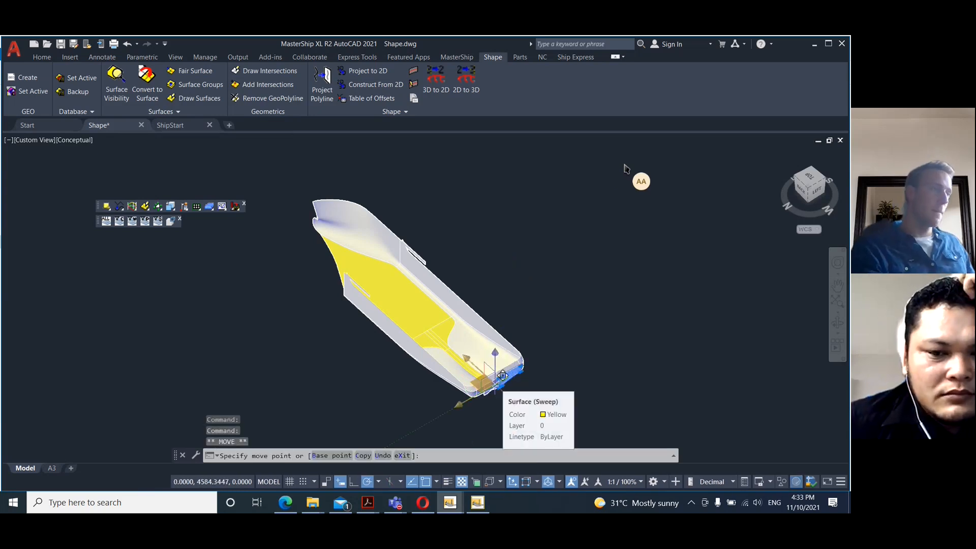
click(495, 382)
key(Escape)
scroll(495, 383, down, 2)
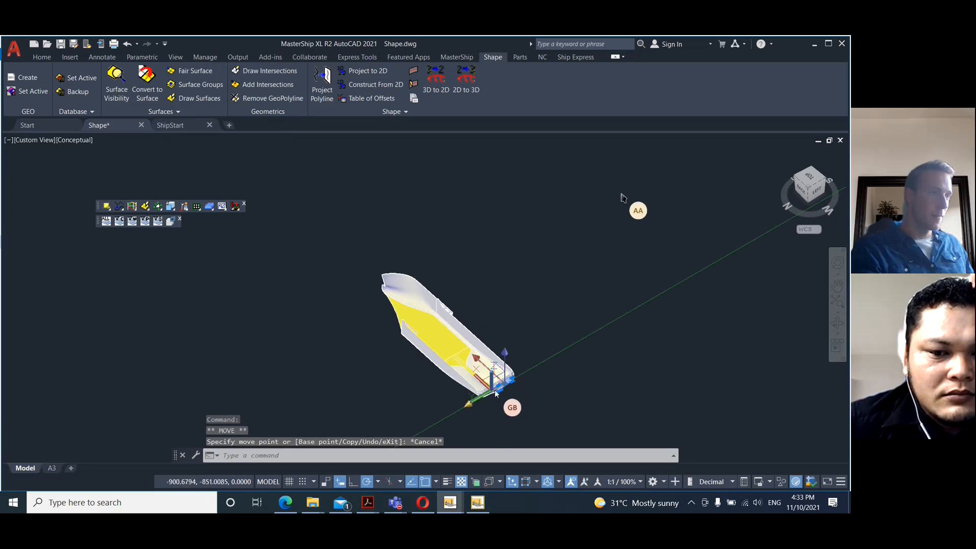
scroll(498, 389, up, 4)
scroll(501, 392, up, 1)
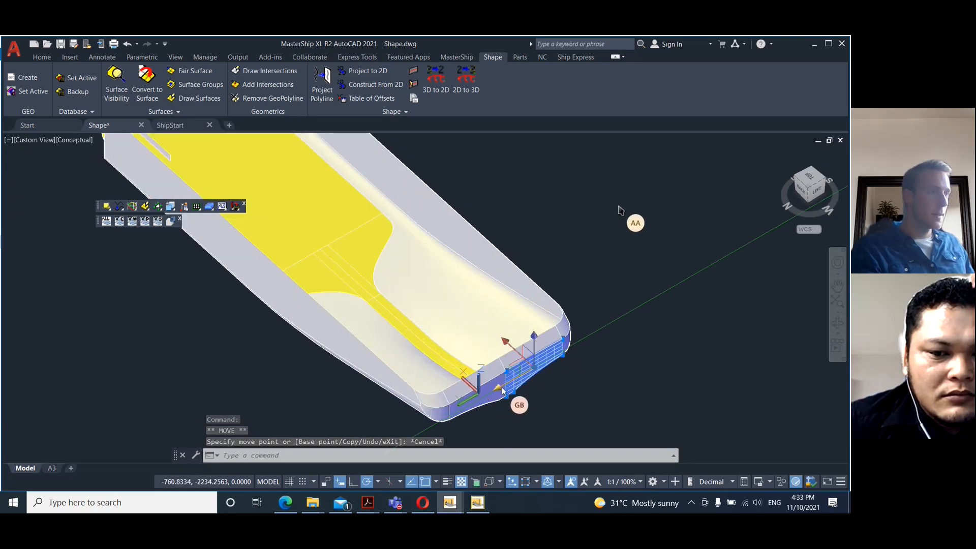
click(482, 399)
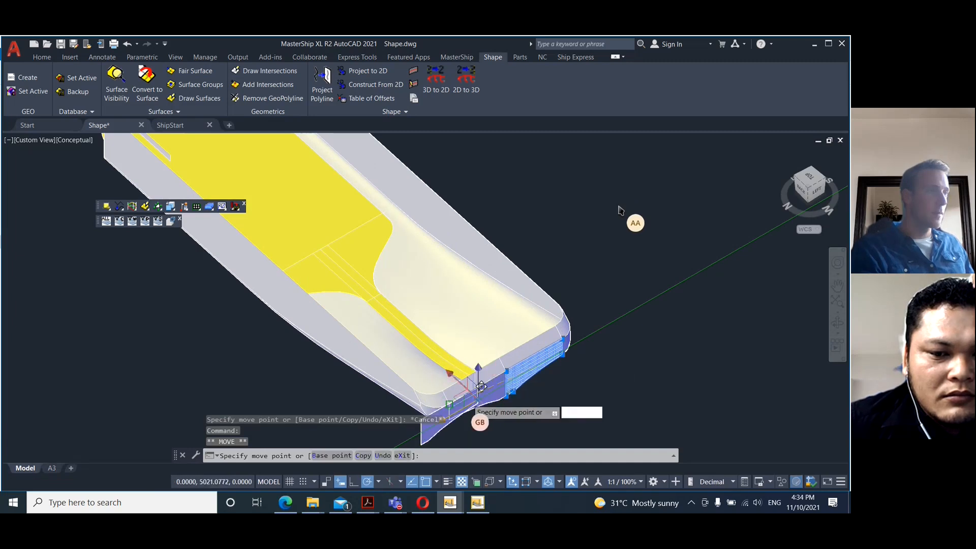
click(460, 407)
key(Escape)
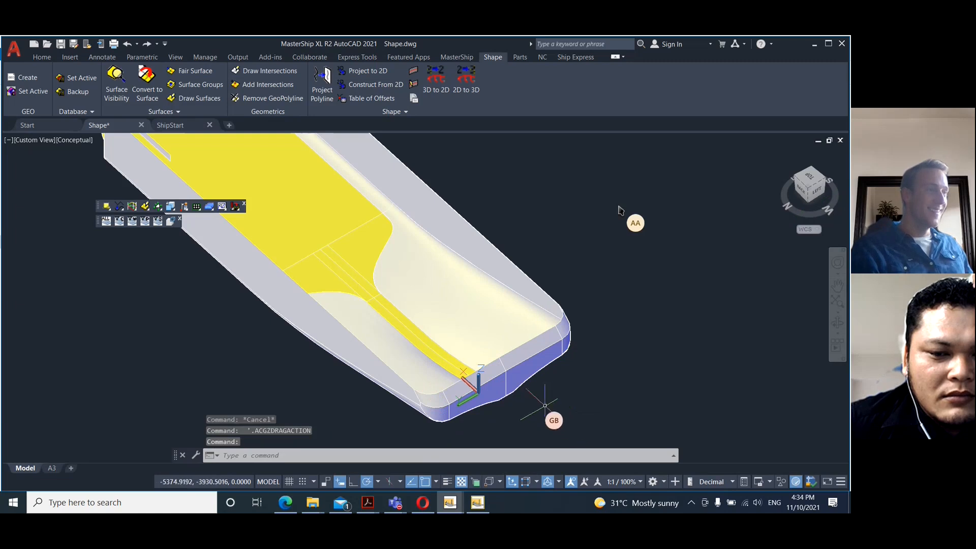
Convert the stern panels, including the upper strips and rounded corner pieces, into a new surface named Transom in the Hull database.
click(494, 383)
click(531, 362)
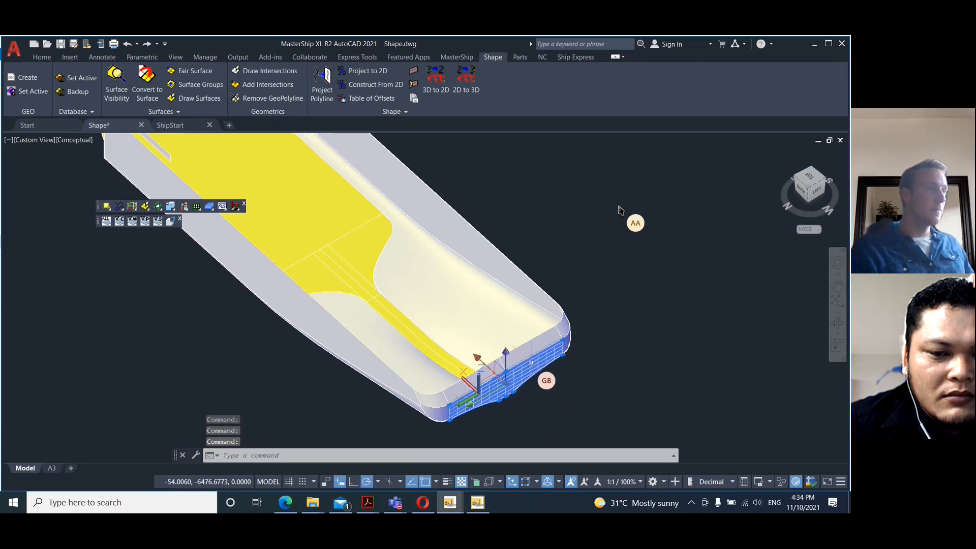
click(524, 353)
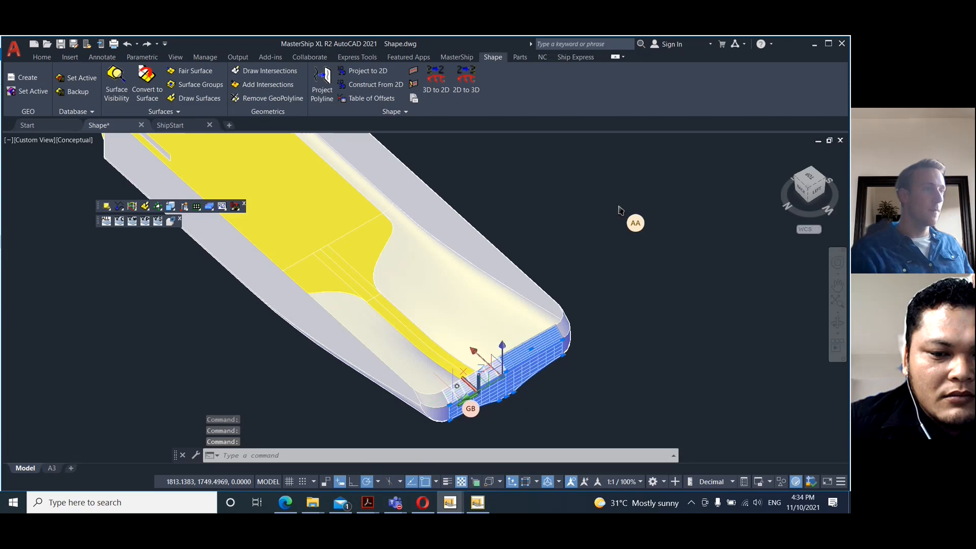
click(441, 402)
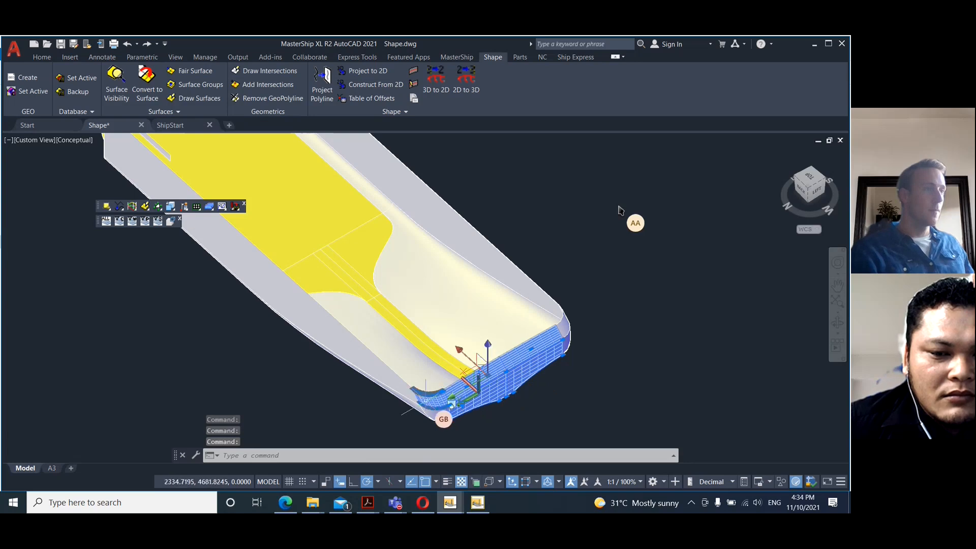
click(563, 330)
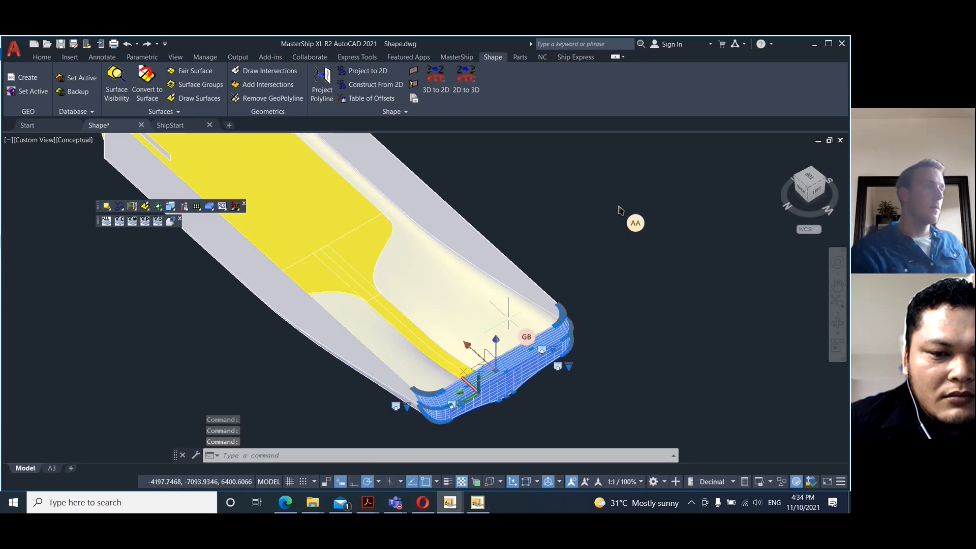
click(145, 76)
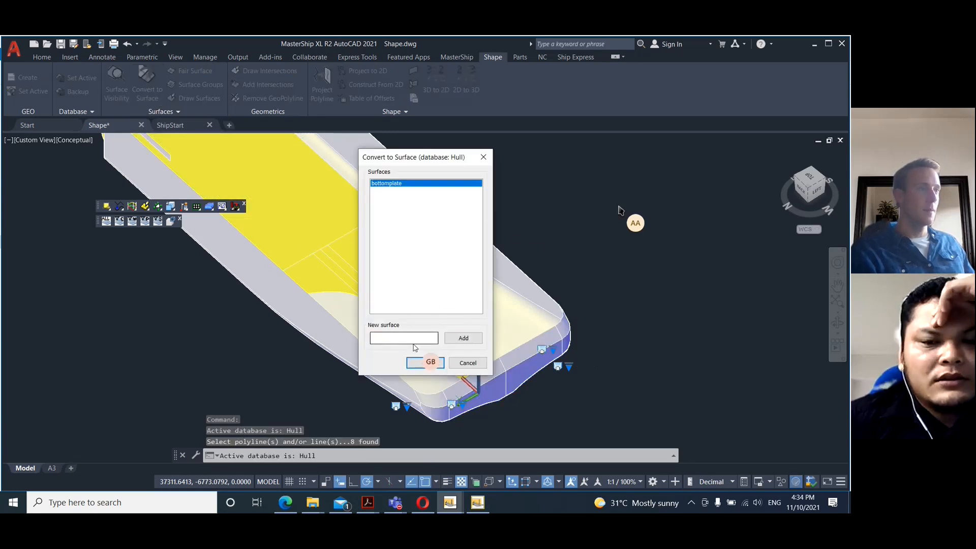
click(378, 338)
text(Transom)
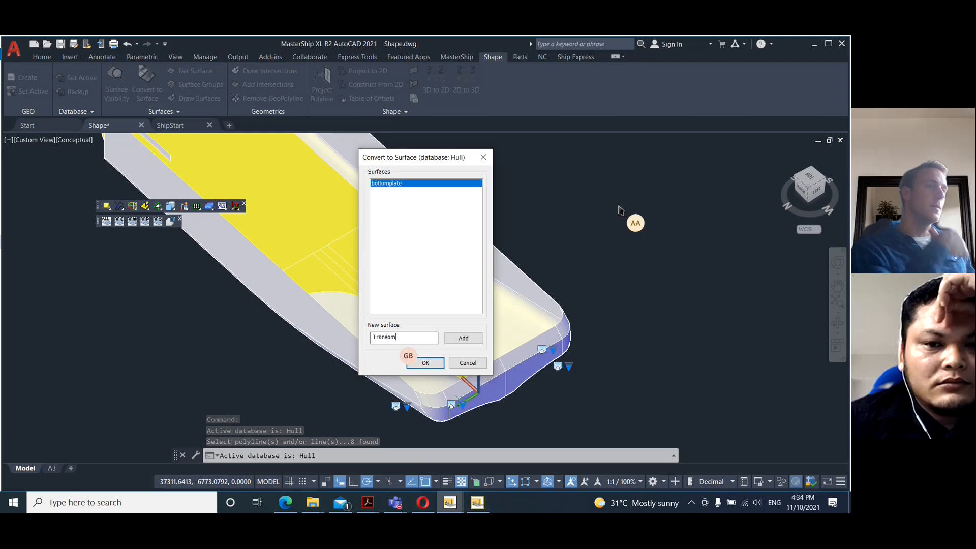
click(460, 338)
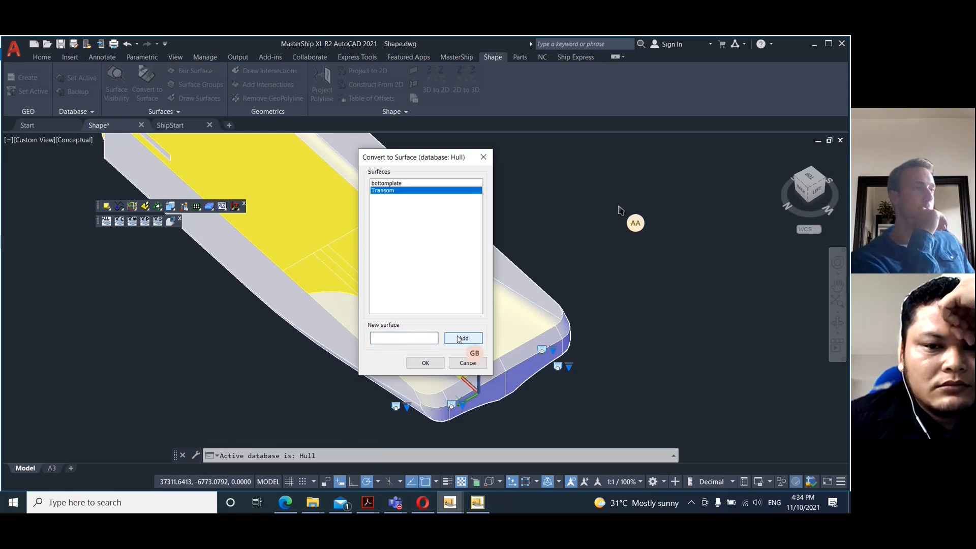
click(425, 362)
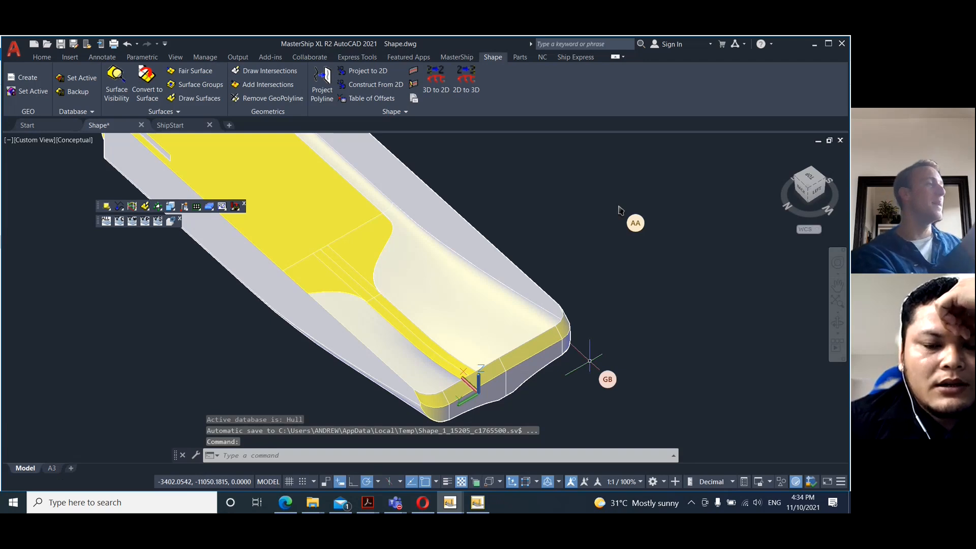
Review the list of existing Shape databases available for activation, without switching the active database.
scroll(662, 313, up, 2)
scroll(662, 312, down, 3)
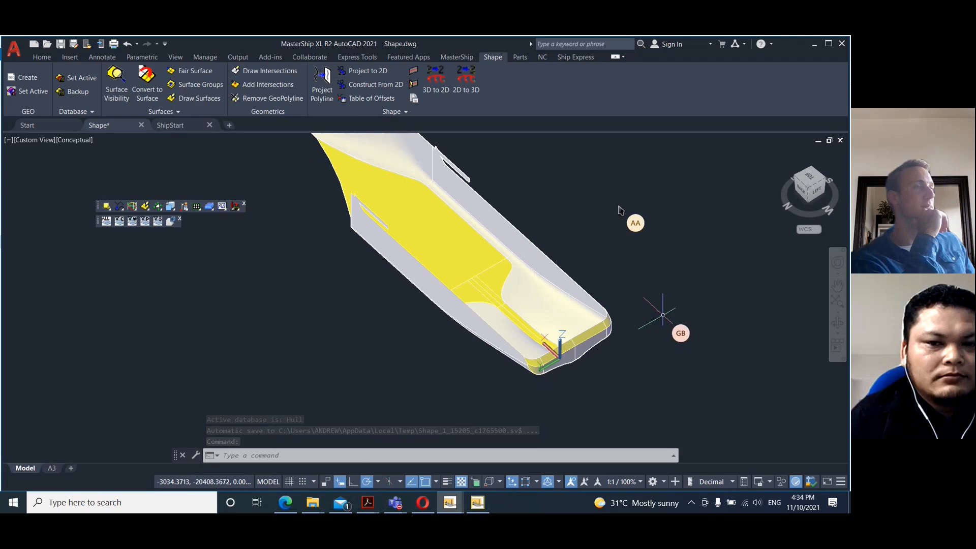
scroll(659, 386, down, 2)
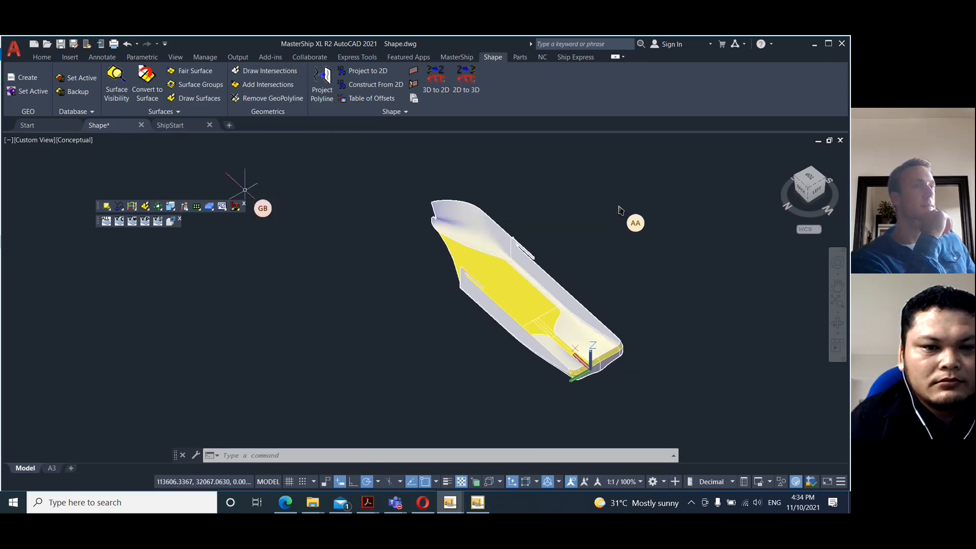
click(78, 79)
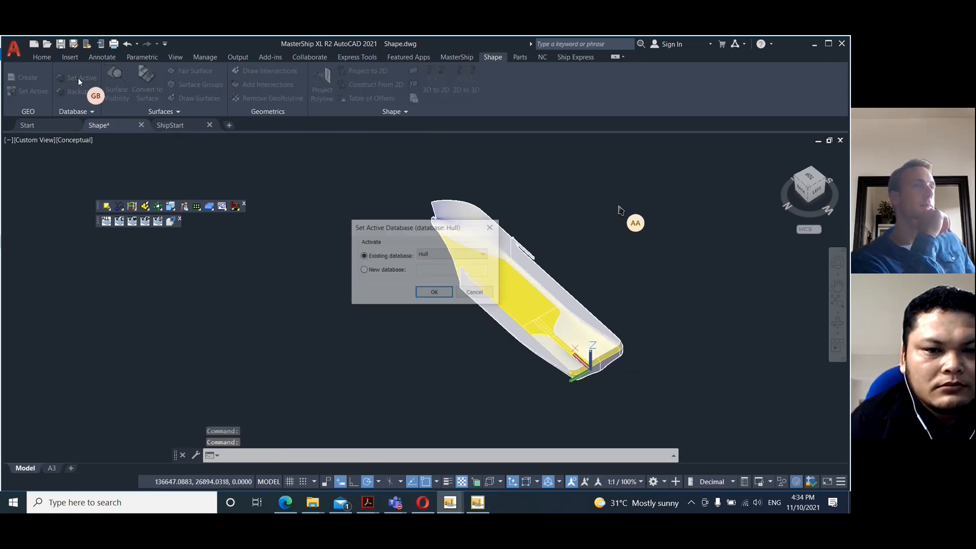
click(483, 254)
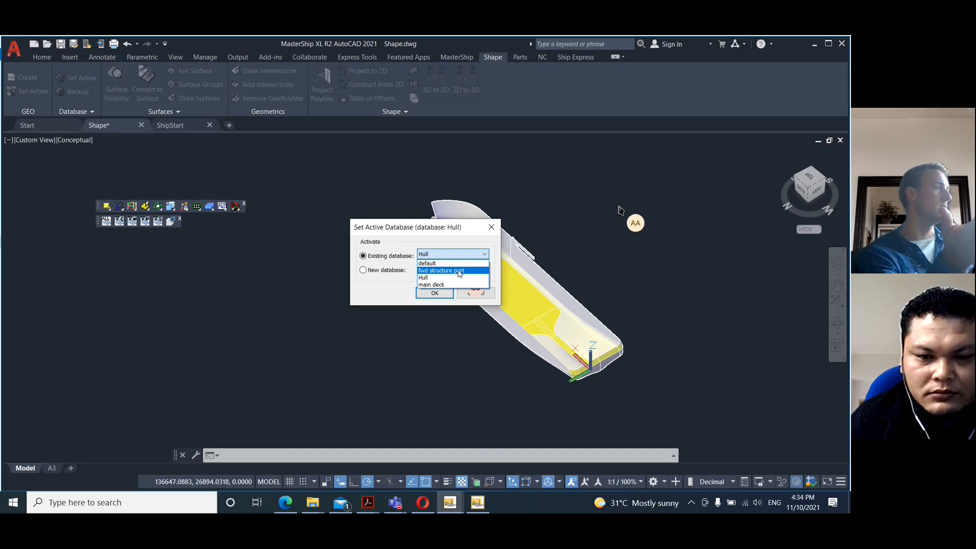
click(473, 296)
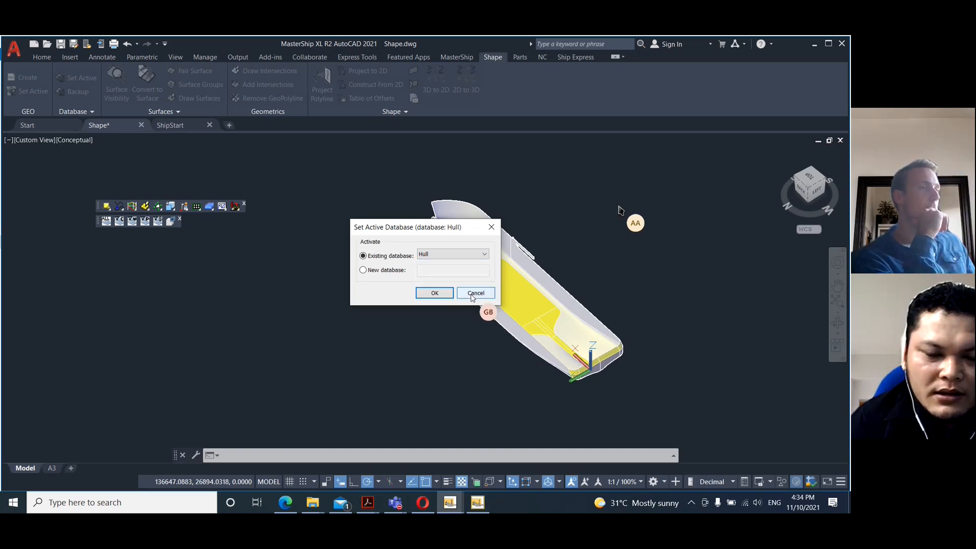
click(473, 297)
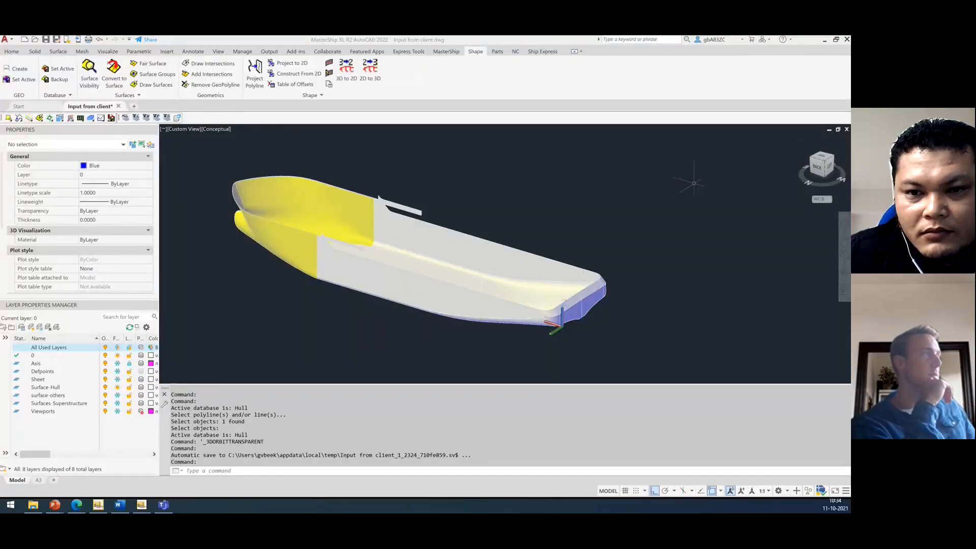
Convert all hull panels aft of the yellow bow section into a new surface named The rest in the Hull database.
click(815, 166)
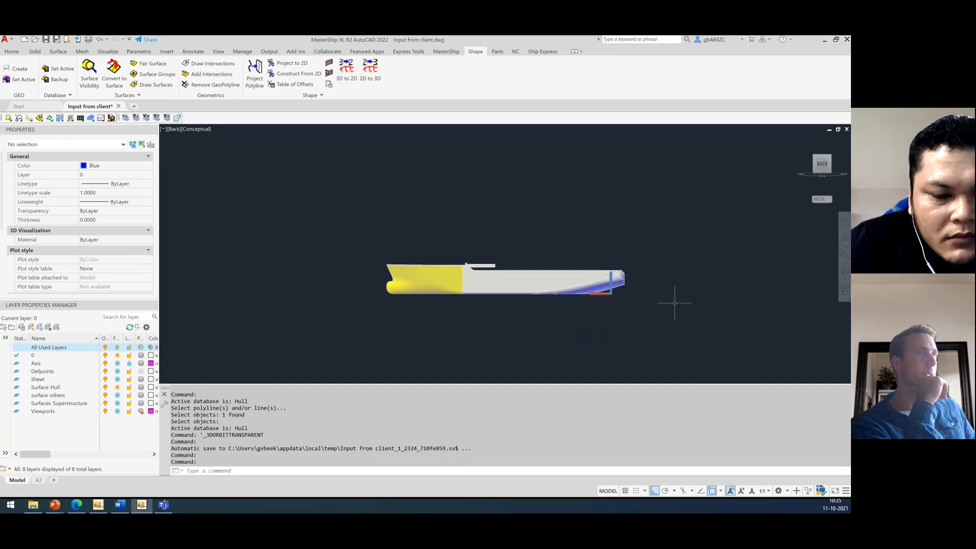
click(669, 355)
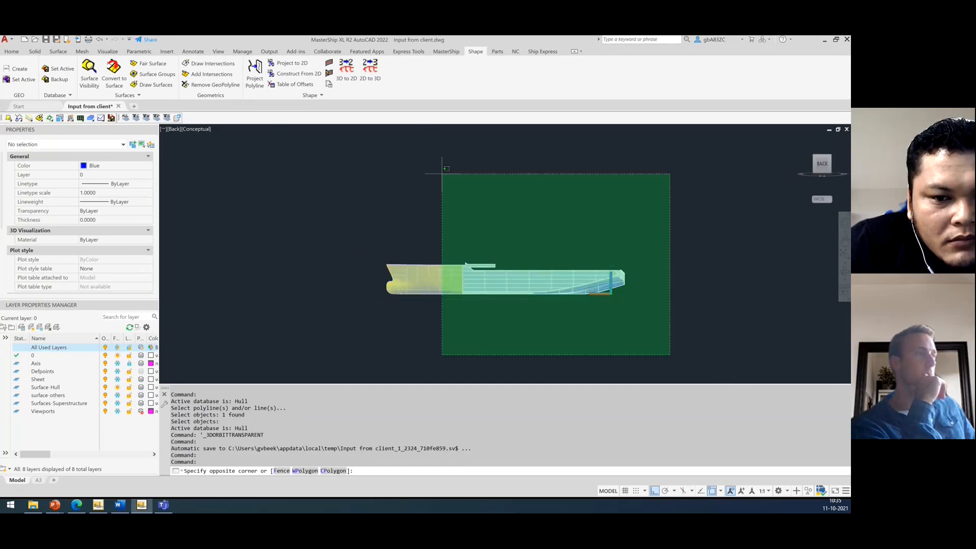
click(467, 174)
shift+middle_drag(540, 213, 511, 287)
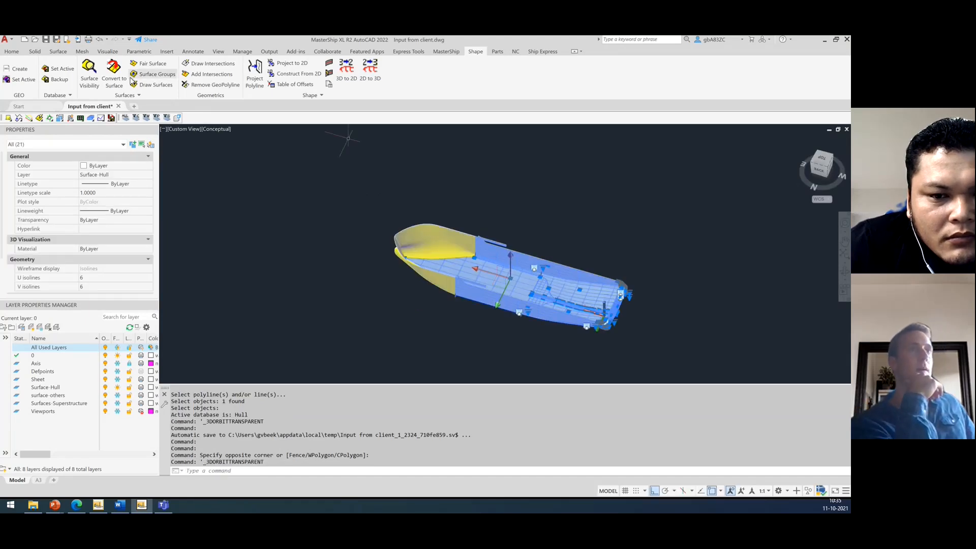
click(114, 73)
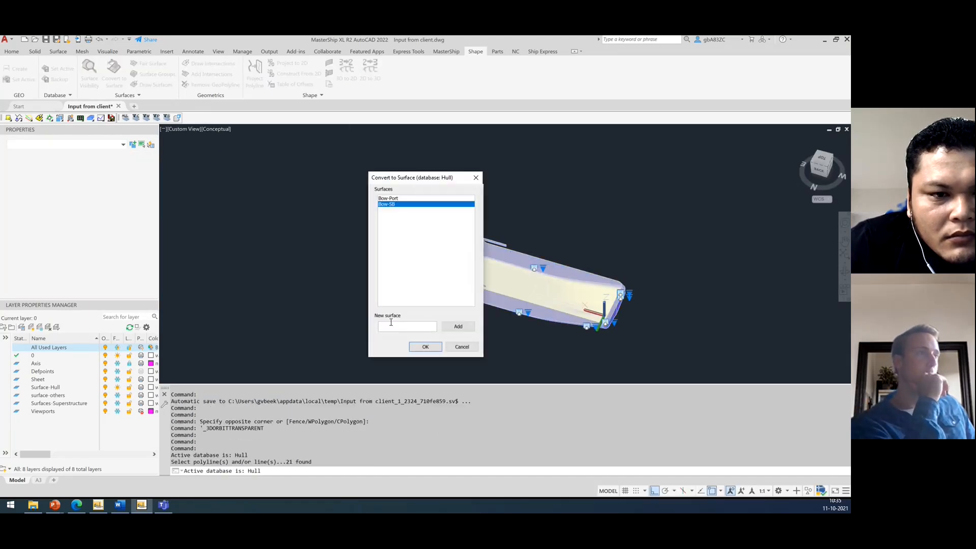
text(T)
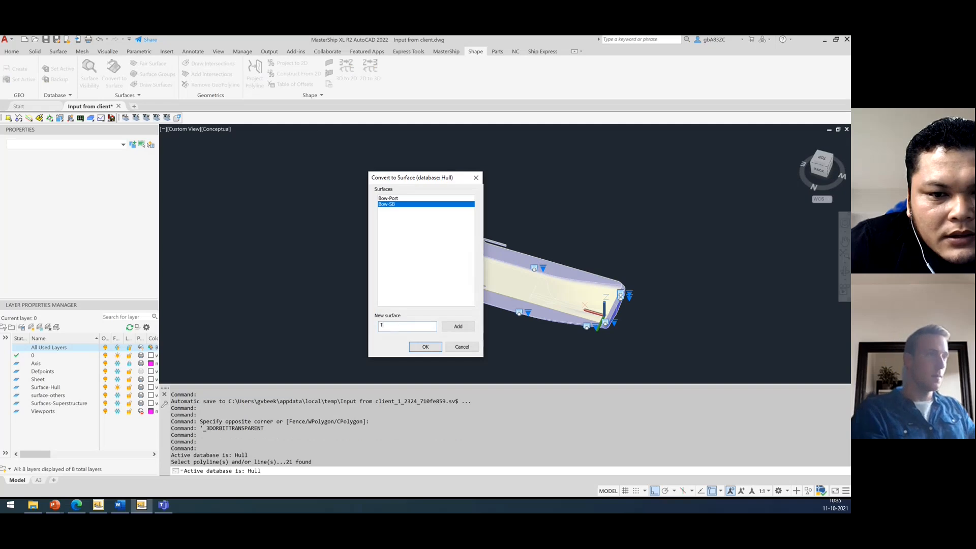
text(he rest)
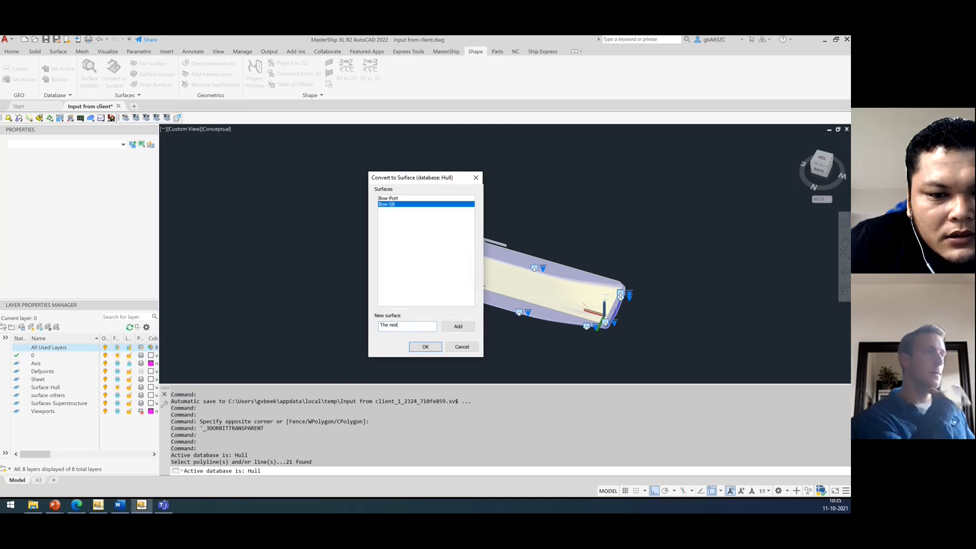
click(458, 326)
click(428, 346)
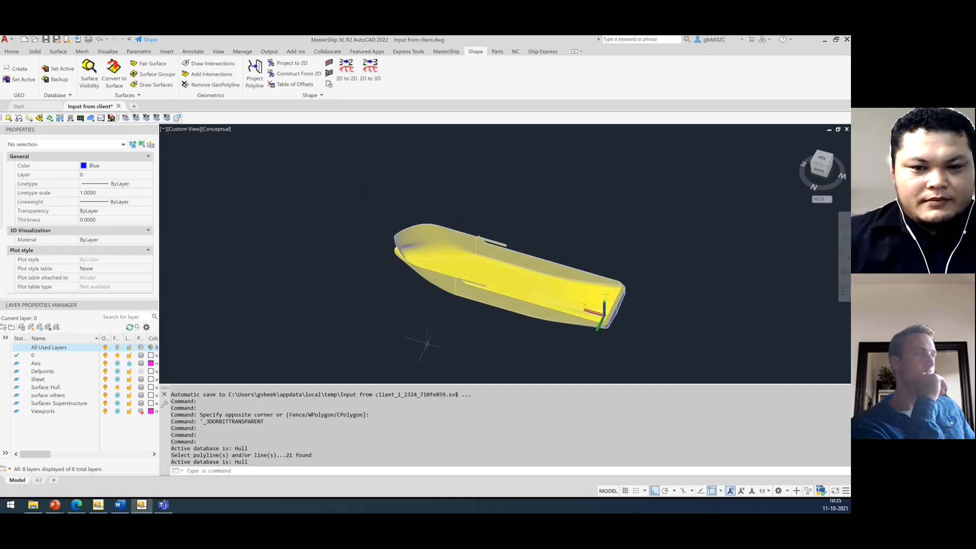
shift+middle_drag(512, 348, 501, 316)
scroll(570, 229, up, 2)
scroll(617, 227, up, 2)
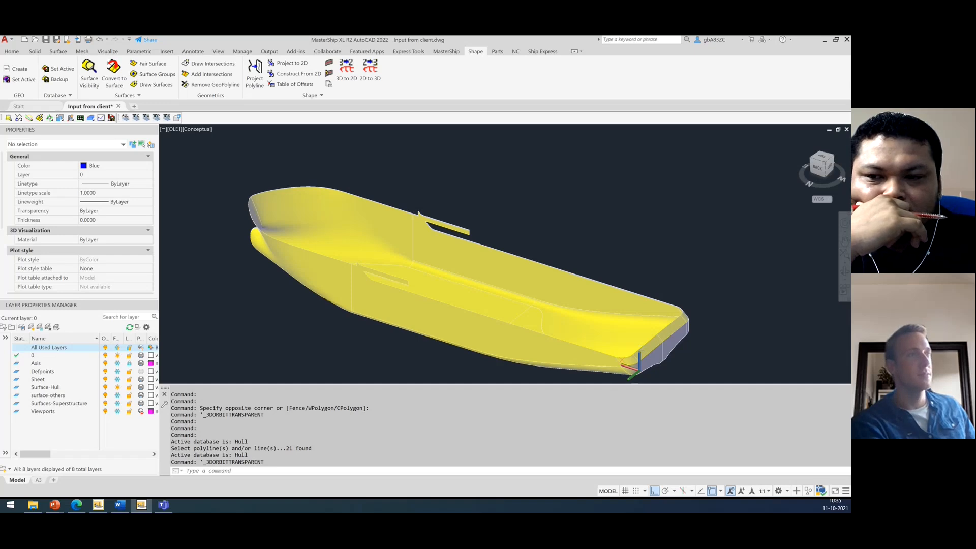
Switch to File Explorer and open the Geometrics folder within the Data folder of 0000-New Project.
click(33, 505)
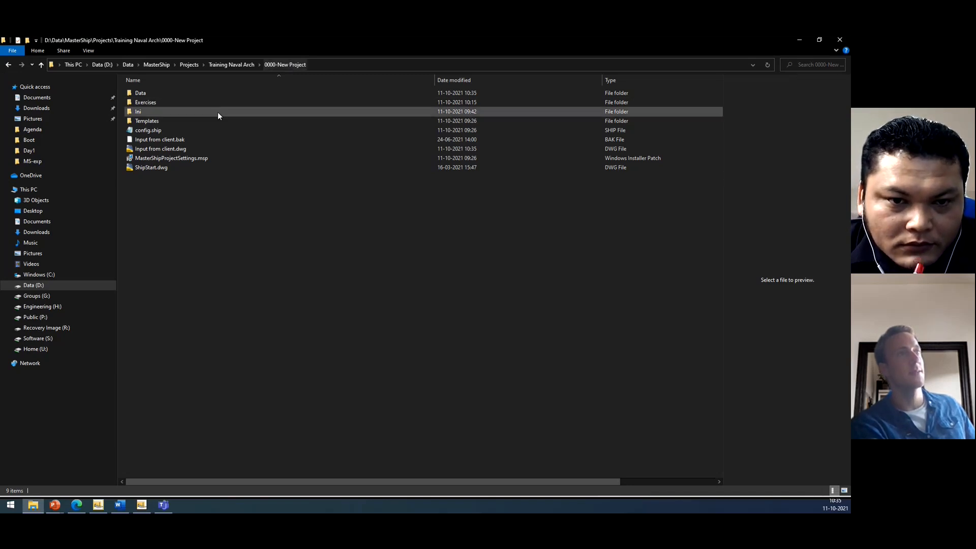
double_click(191, 93)
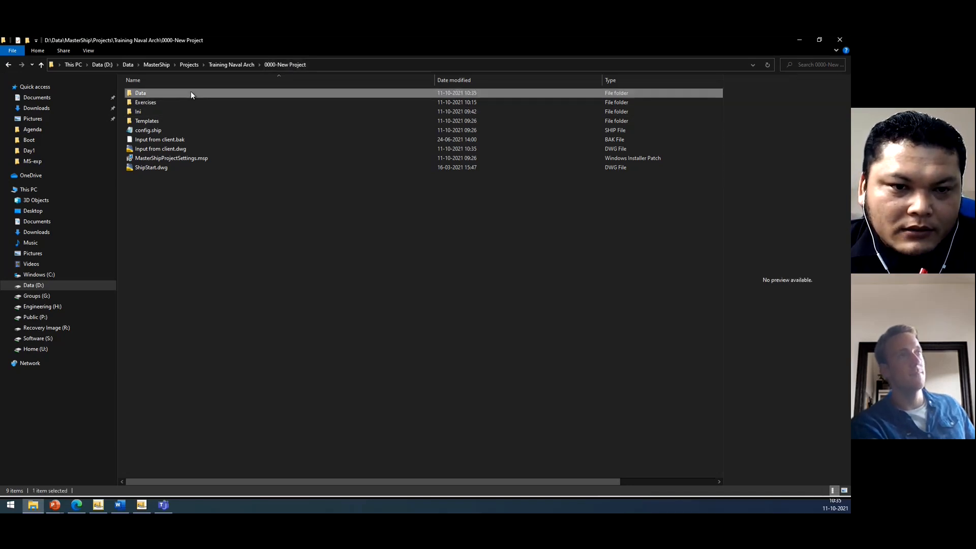
double_click(187, 96)
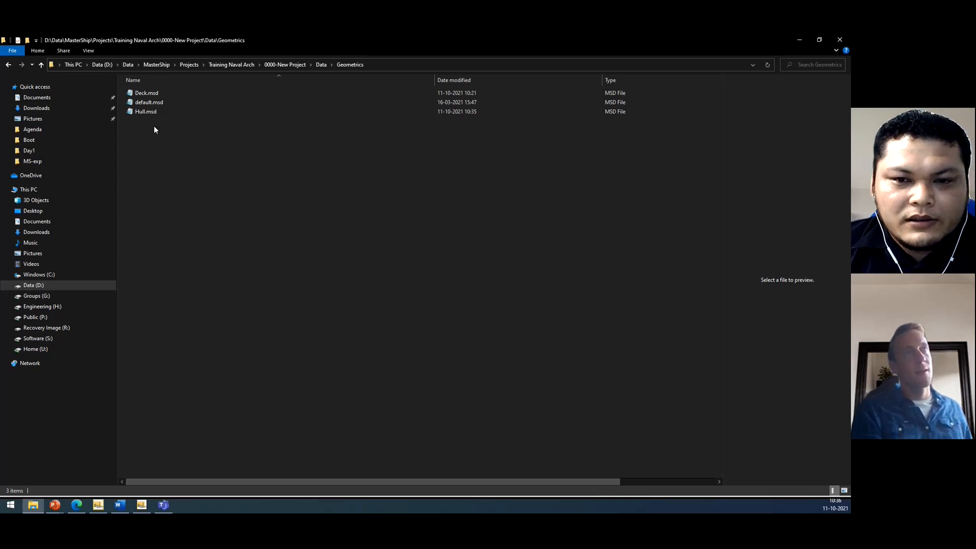
click(141, 112)
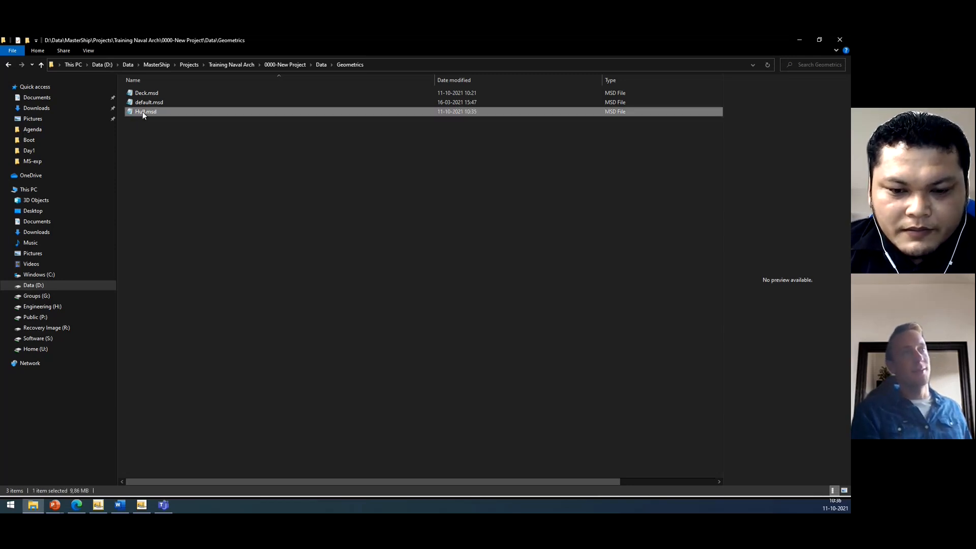
right_click(153, 112)
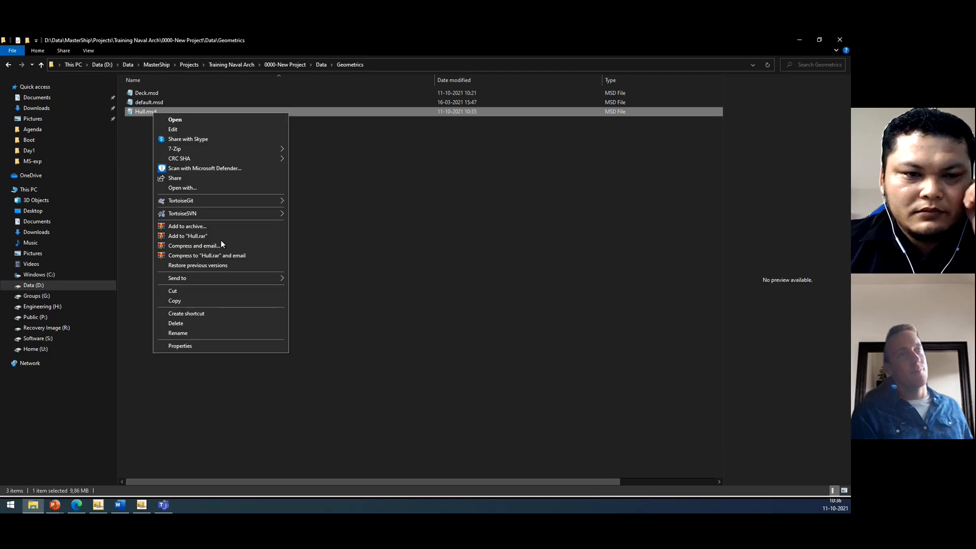
click(188, 334)
key(Return)
click(163, 146)
Duplicate the Hull.msd database file within the Geometrics folder.
click(158, 117)
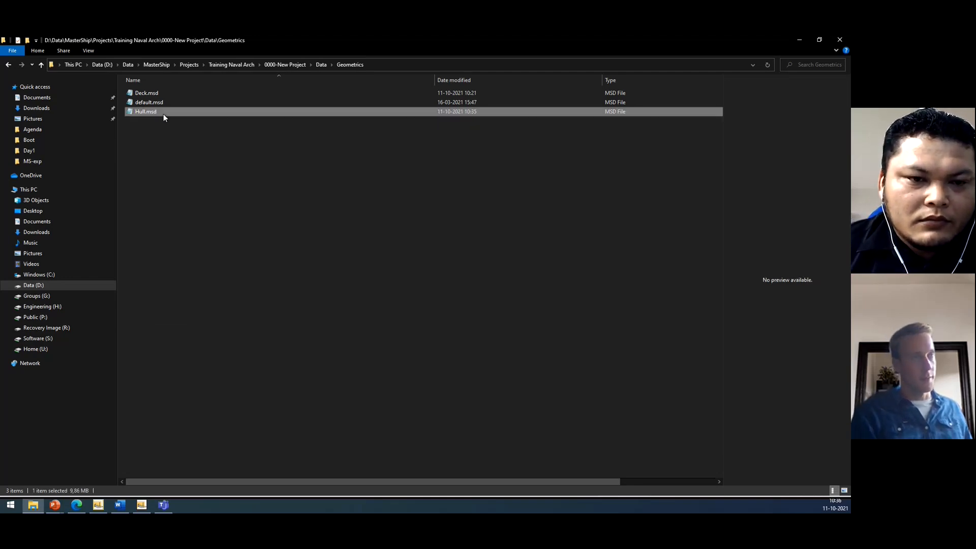
click(169, 173)
key(ctrl+v)
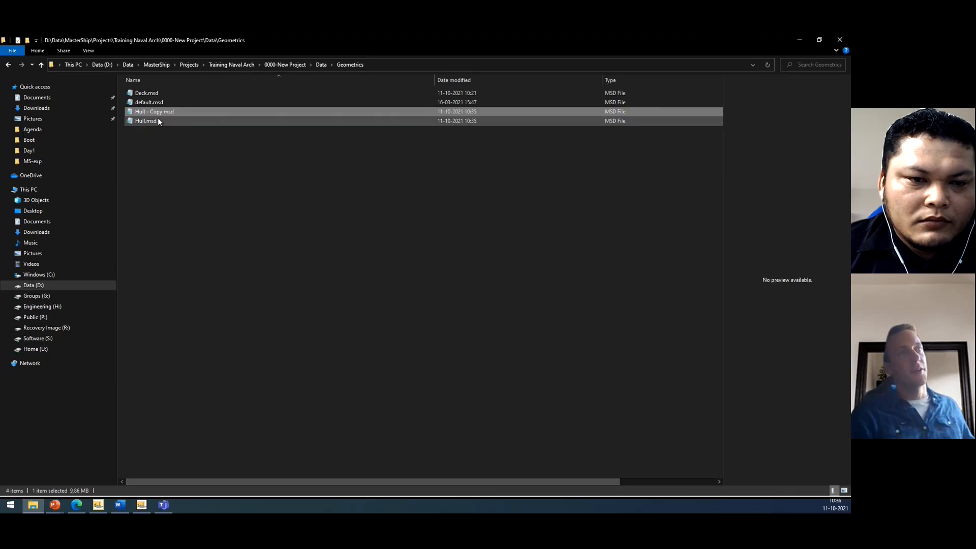
Rename Hull - Copy.msd to Hull - Copy.dwg and accept the change of file extension.
right_click(160, 112)
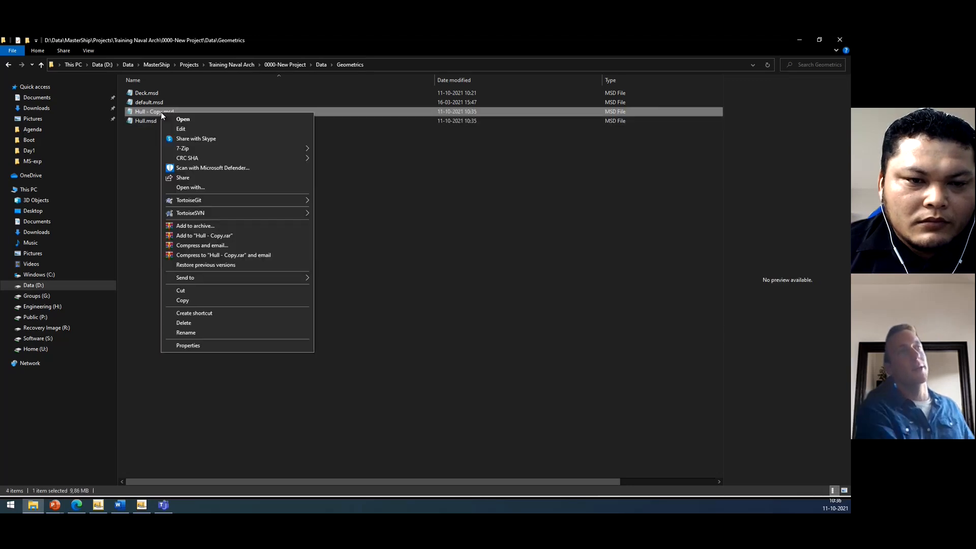
click(227, 333)
drag(181, 112, 164, 112)
text(dwg)
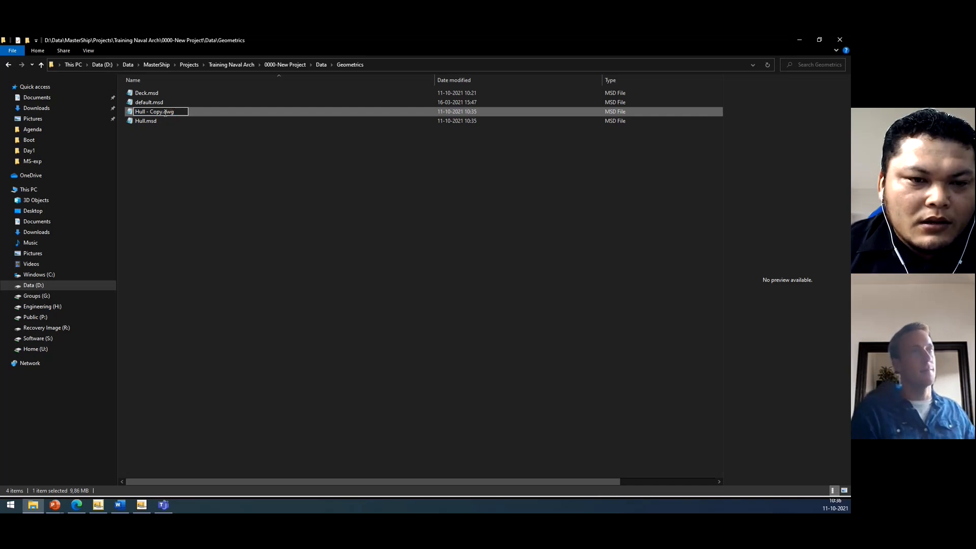
key(Return)
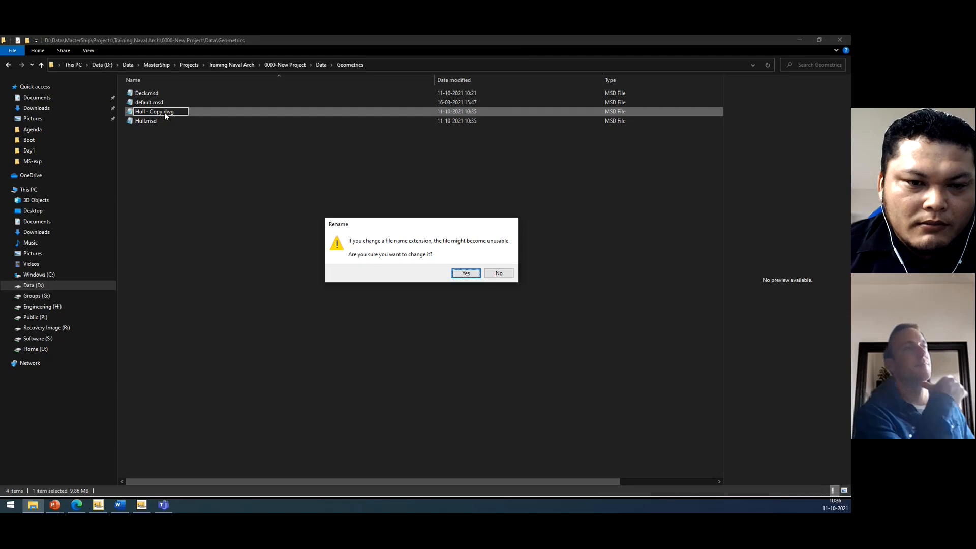
click(464, 274)
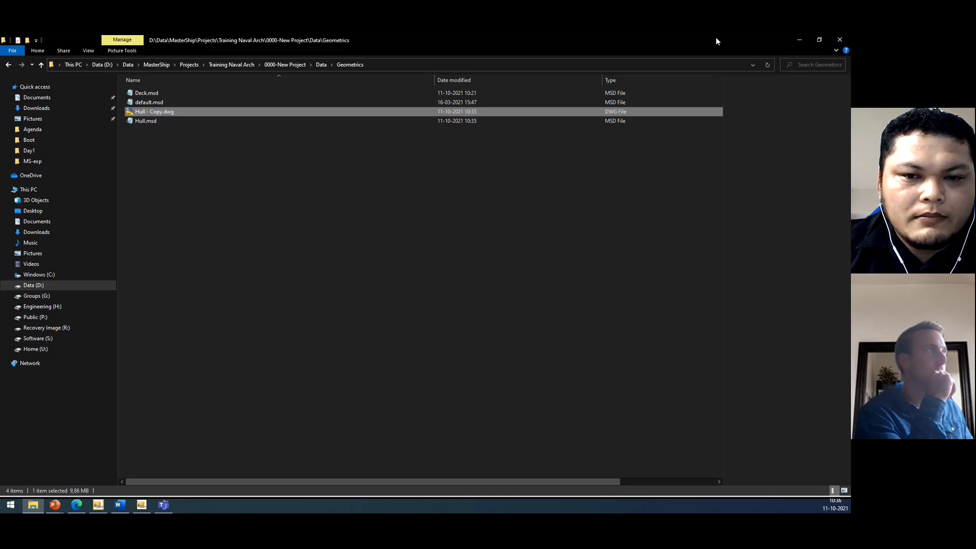
Shrink the File Explorer window over AutoCAD and open Hull - Copy.dwg from it as a separate drawing.
click(820, 40)
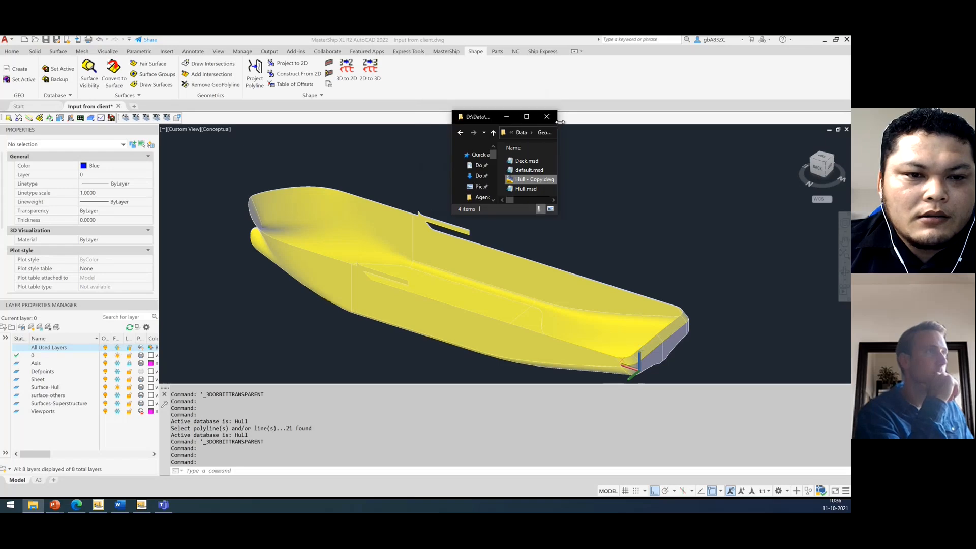
drag(560, 218, 696, 299)
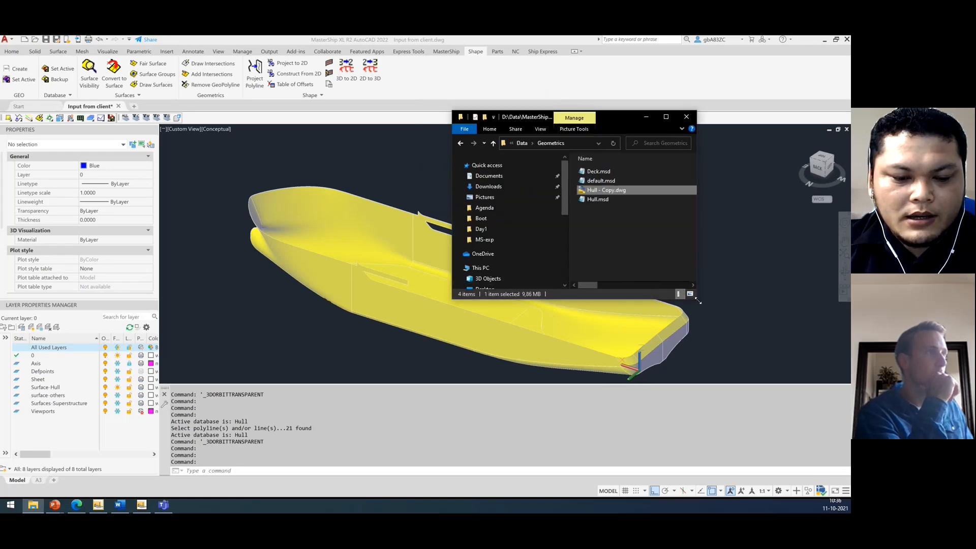
drag(614, 118, 694, 165)
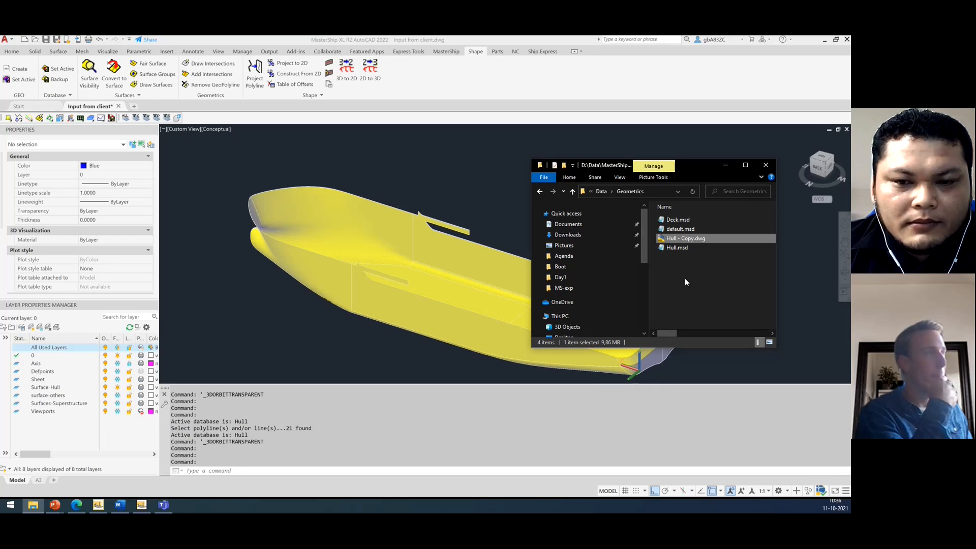
click(684, 279)
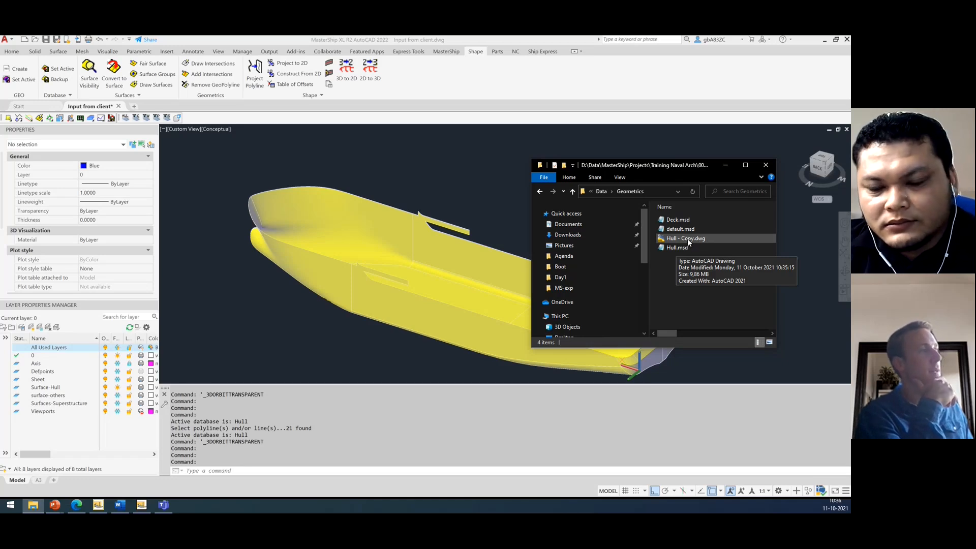
click(687, 238)
mouse_move(550, 178)
mouse_down()
mouse_move(280, 122)
mouse_move(249, 101)
mouse_up()
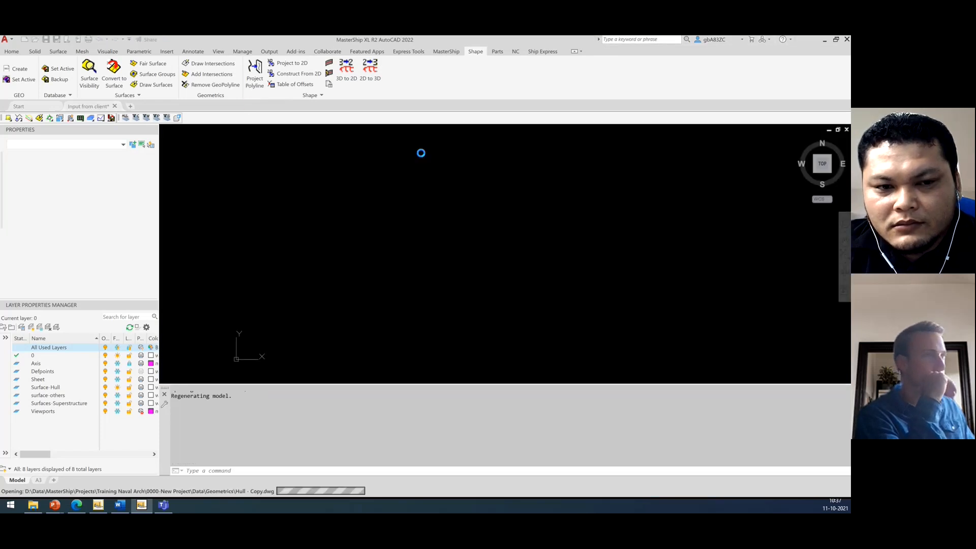
Display the hull copy in the Shaded with edges visual style and examine it from an angled 3D view.
scroll(466, 220, down, 4)
scroll(466, 220, down, 5)
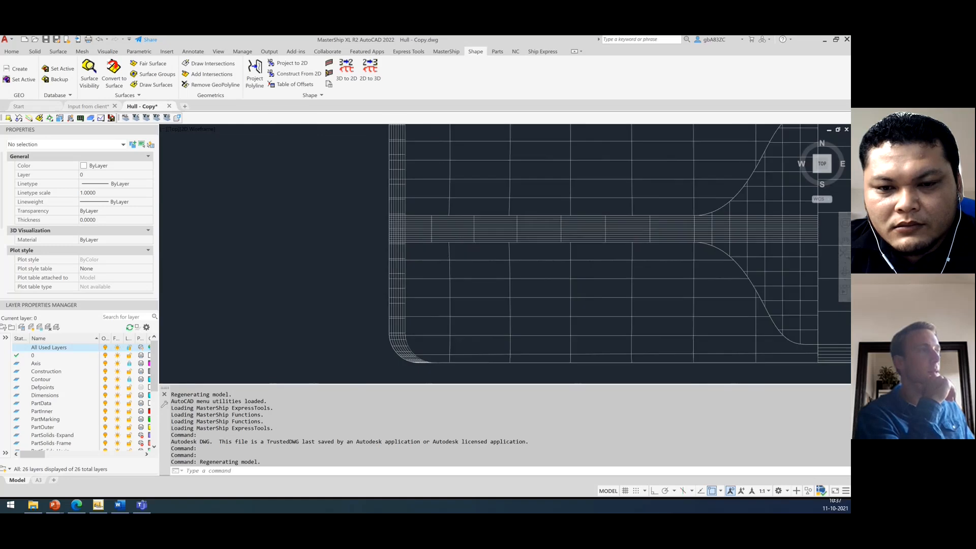
click(200, 130)
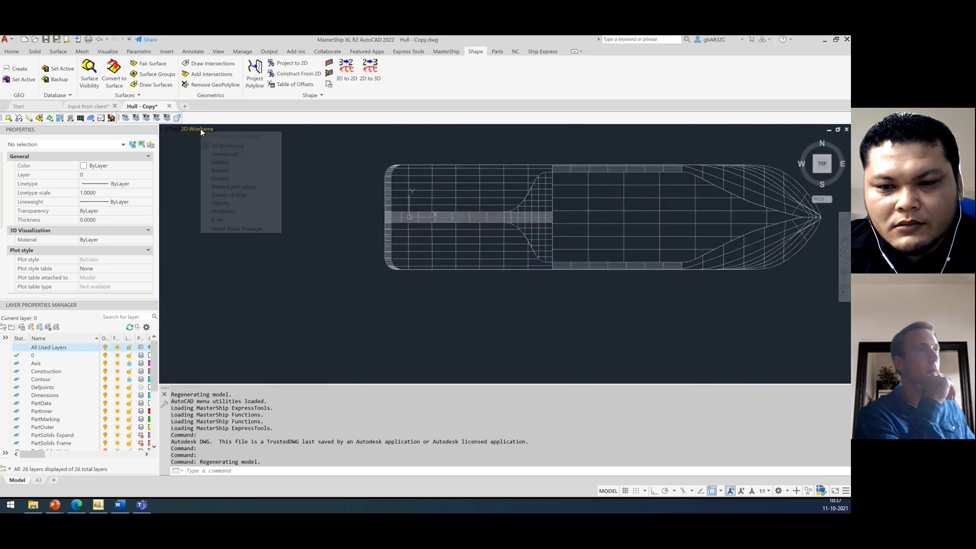
click(224, 153)
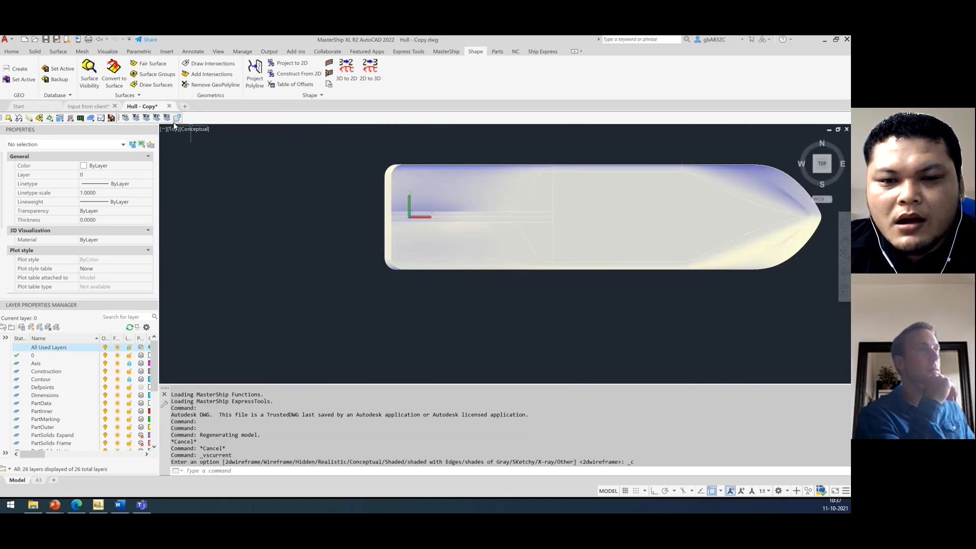
click(192, 129)
click(222, 187)
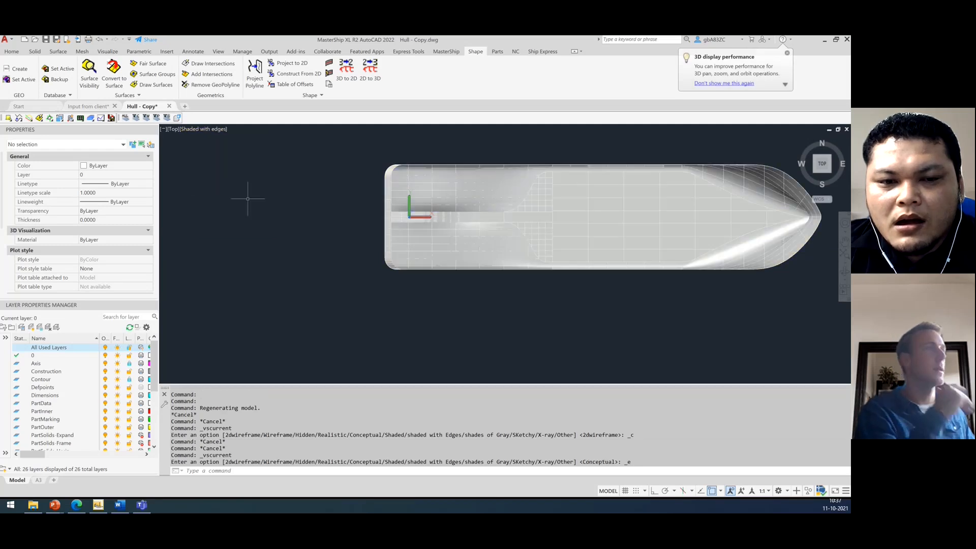
shift+middle_drag(505, 331, 775, 275)
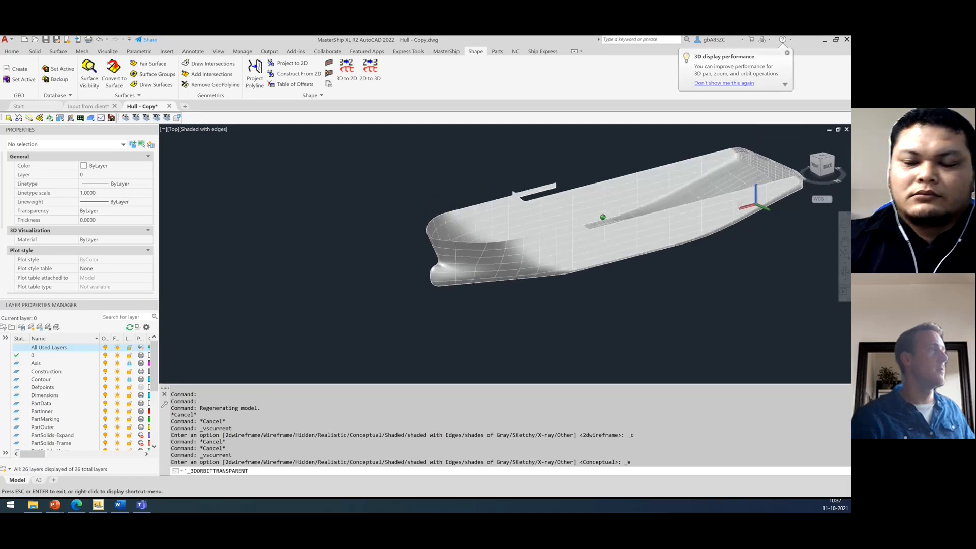
scroll(302, 266, up, 2)
scroll(302, 267, down, 4)
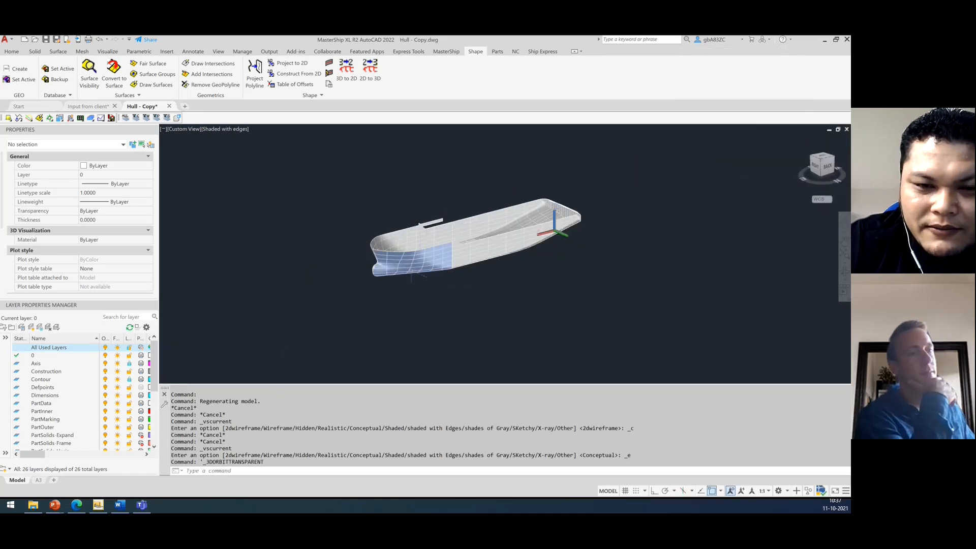
Switch to File Explorer to point out the original Hull.msd in the Geometrics folder, and return to the Hull - Copy drawing in AutoCAD.
click(41, 507)
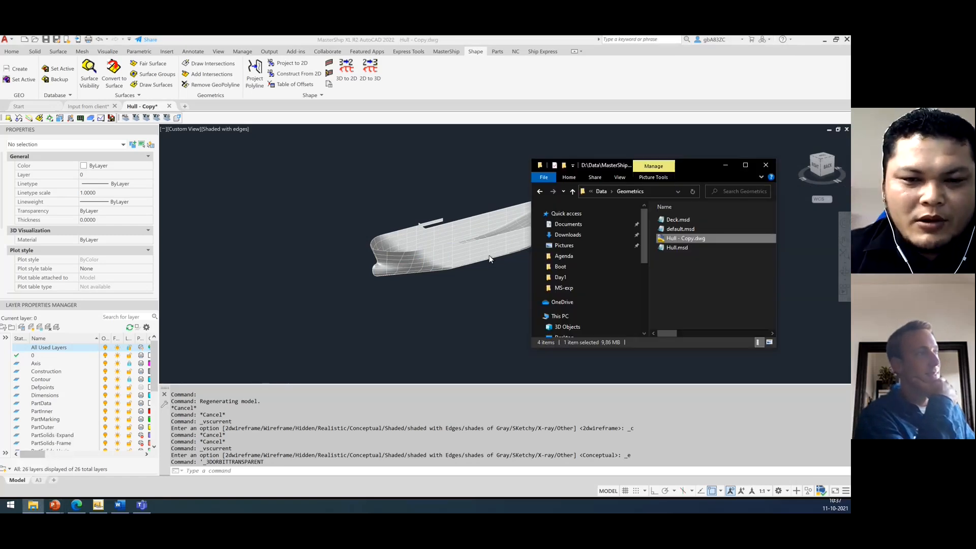
click(673, 248)
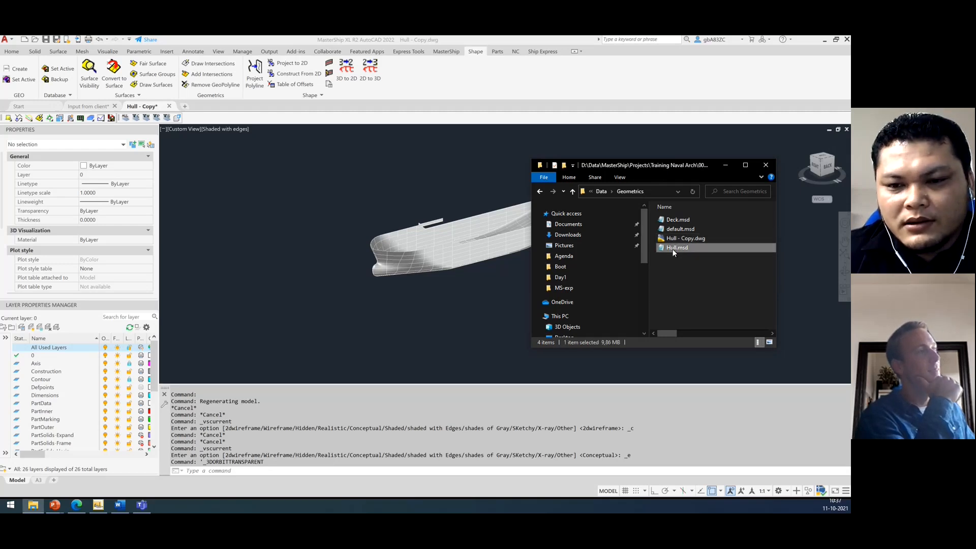
click(464, 300)
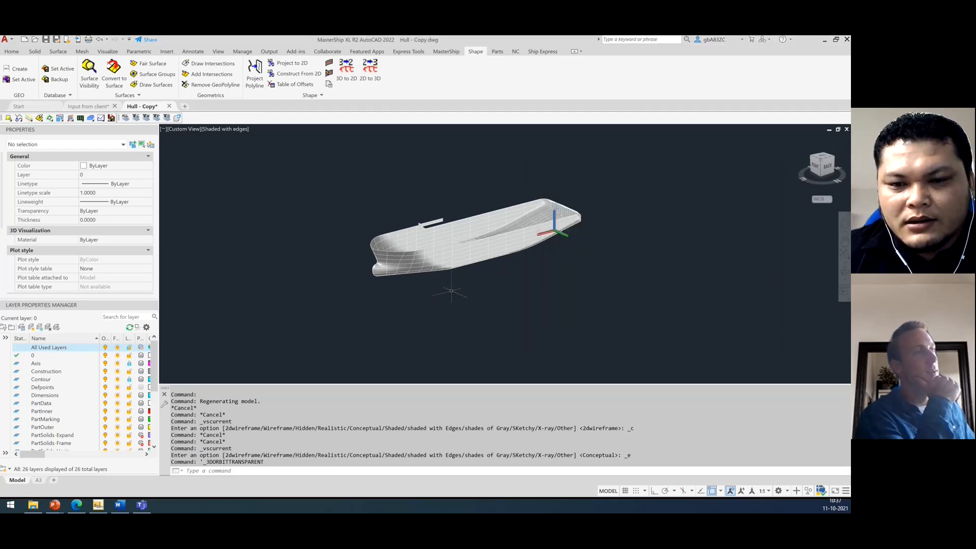
Inspect the MasterShip entity type and surface name properties of the port bow surface and of the aft hull group.
click(419, 255)
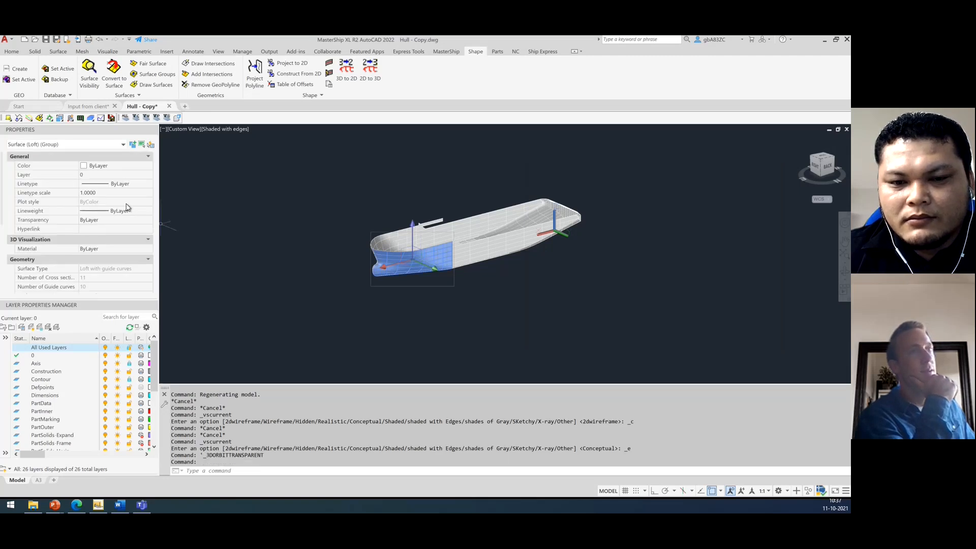
scroll(122, 214, down, 5)
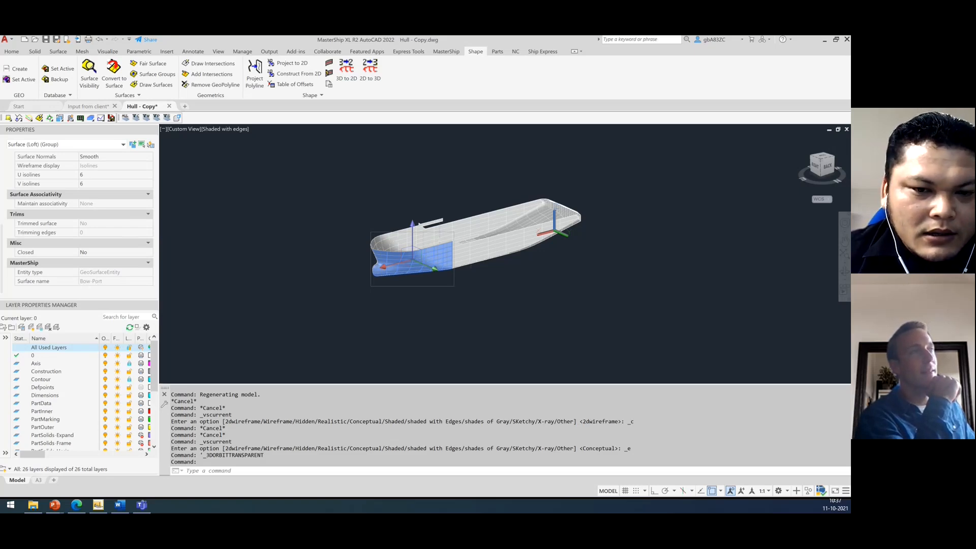
click(488, 245)
key(Escape)
click(489, 245)
scroll(108, 277, down, 3)
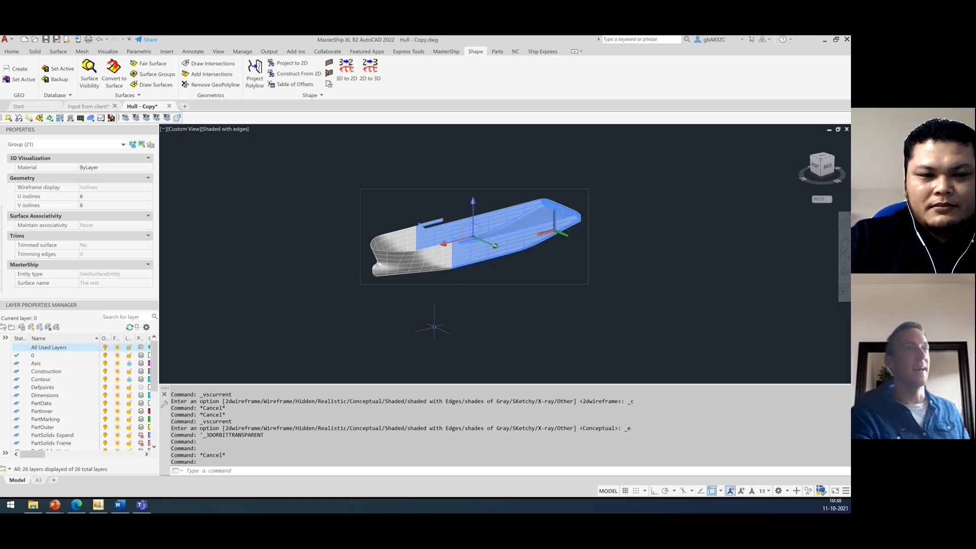
key(Escape)
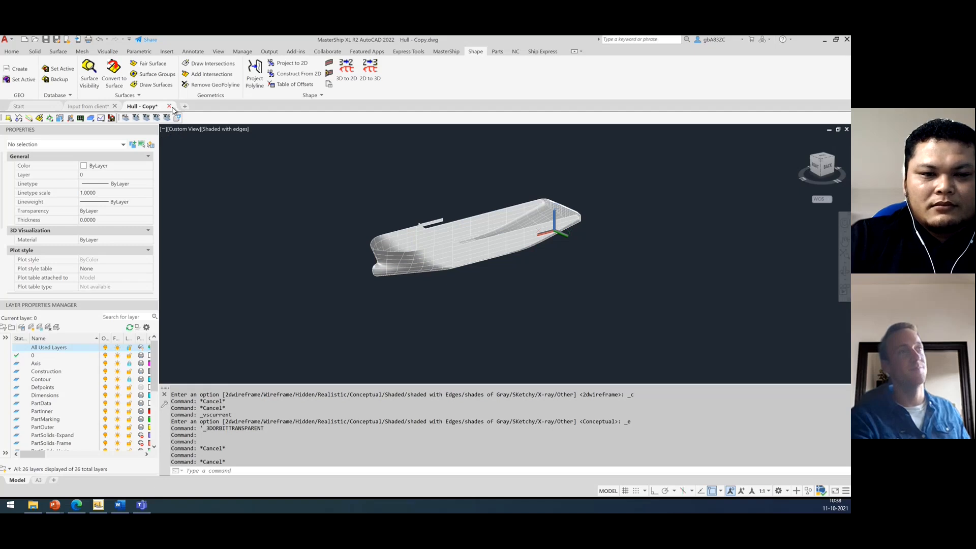
Close Hull - Copy.dwg without saving, switch to File Explorer to delete it from the Geometrics folder, and close that window.
click(170, 107)
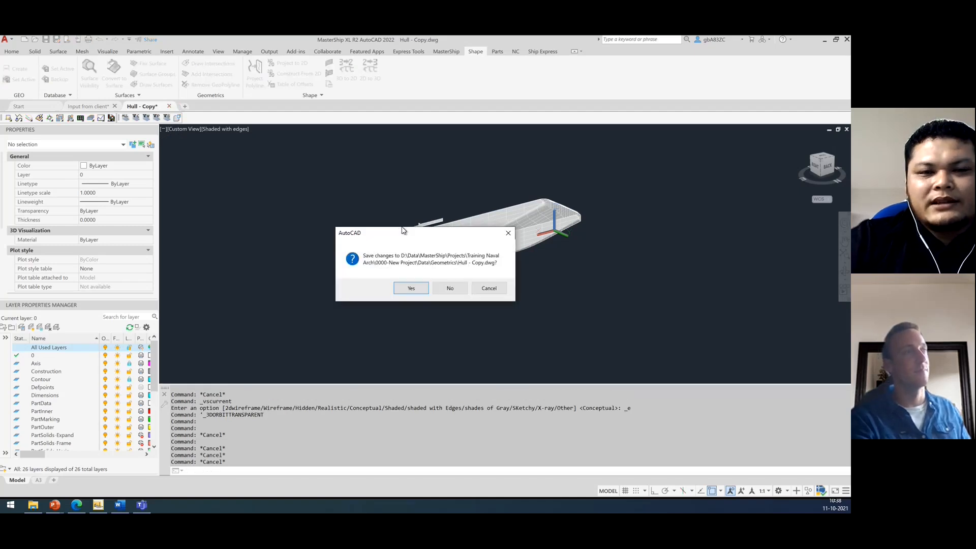
click(451, 286)
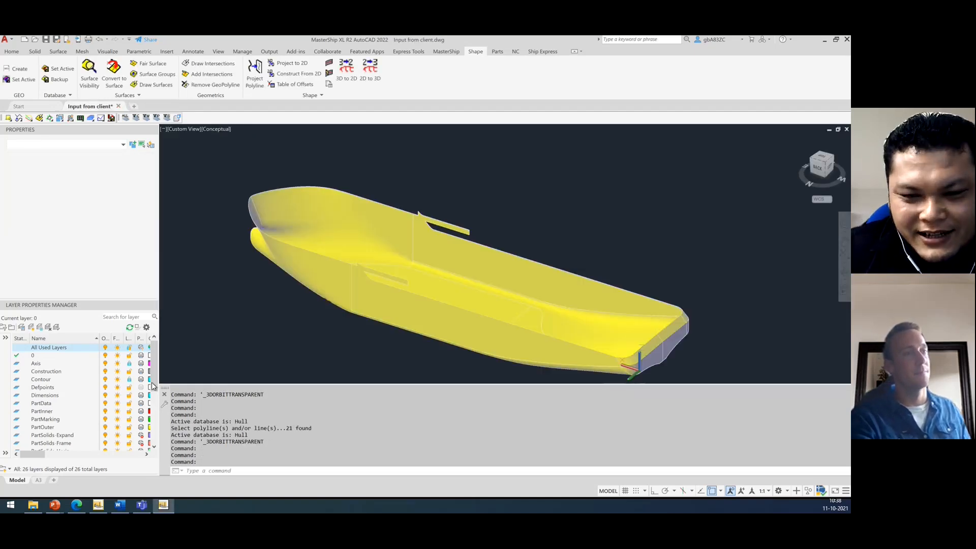
click(34, 505)
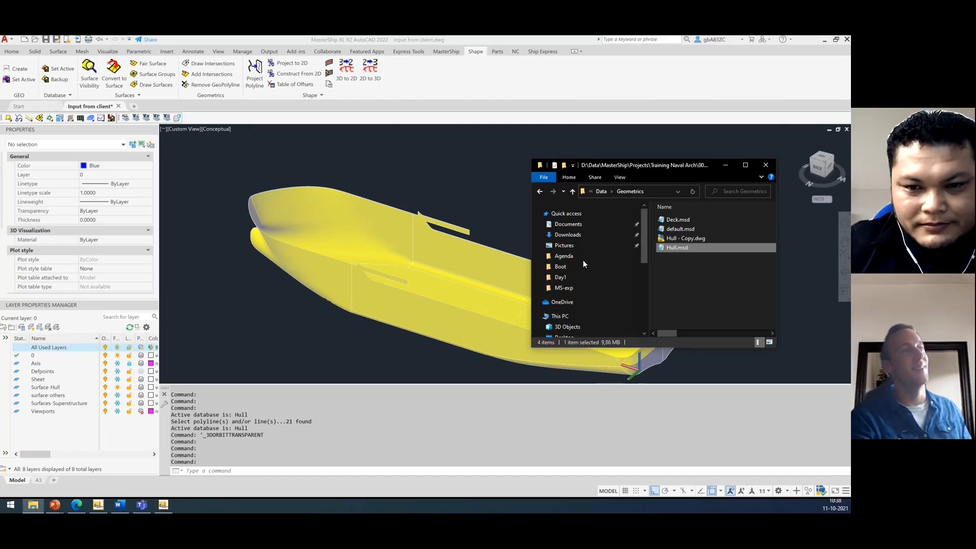
click(698, 238)
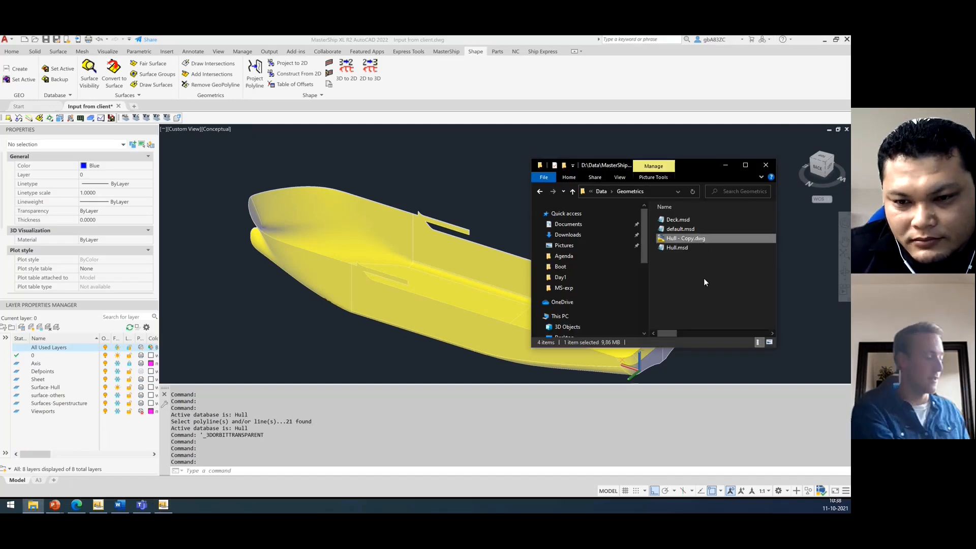
key(Delete)
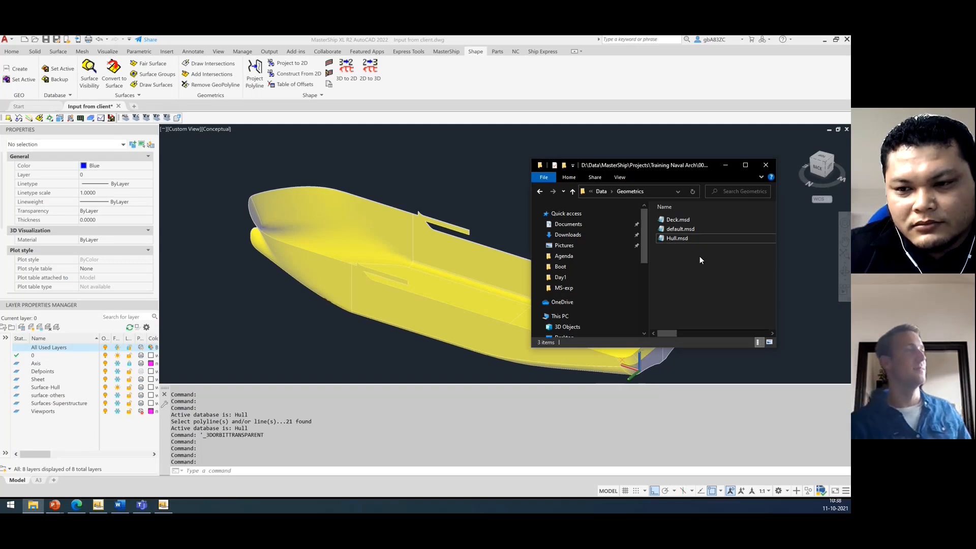
click(766, 165)
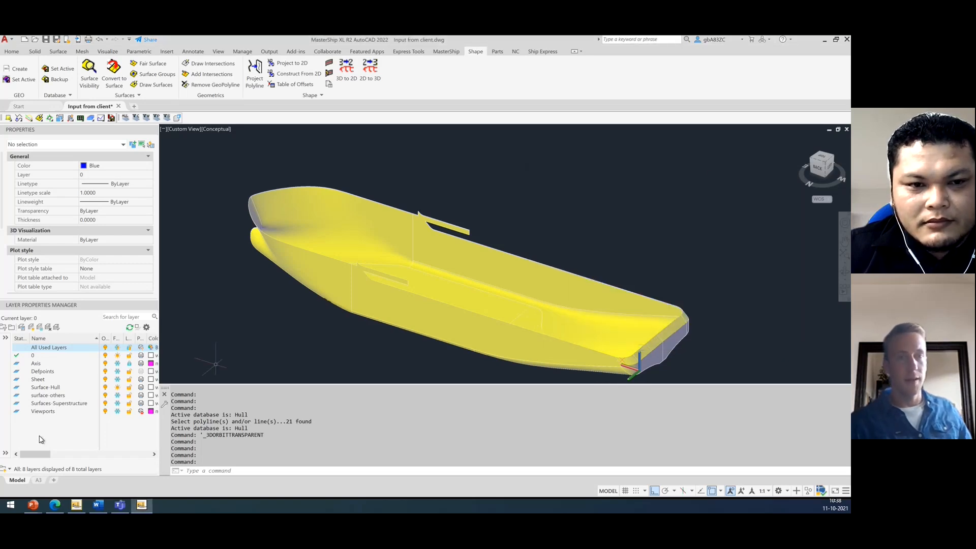
Switch to Word to consult the training topics in Agenda.docx, and return to the hull drawing in AutoCAD.
click(99, 504)
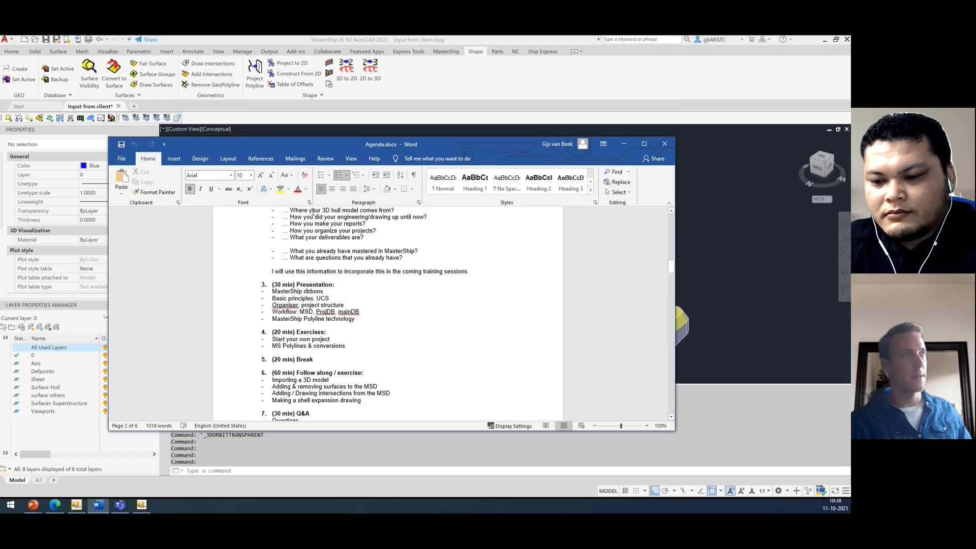
drag(312, 144, 1, 350)
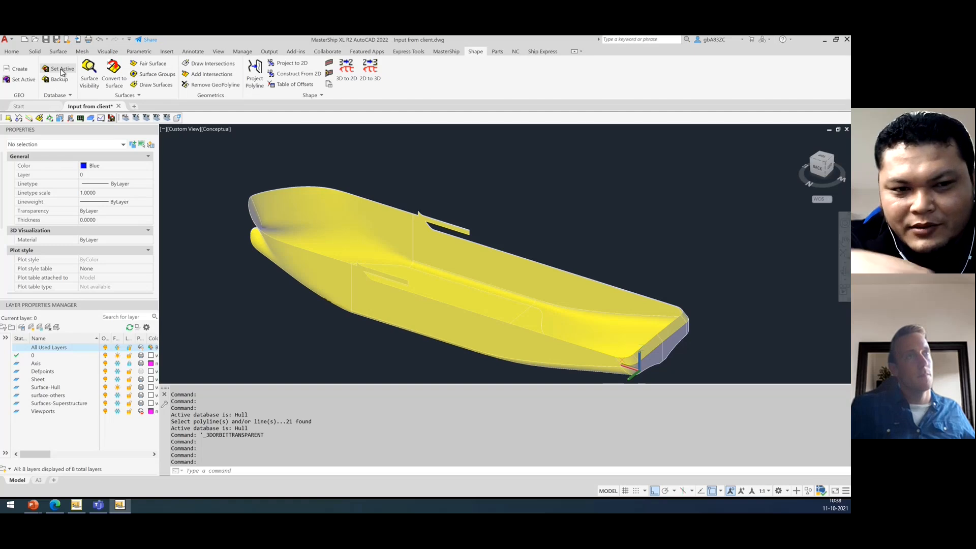
Set Deck as the active Shape database and show its Main deck surface in the drawing.
click(61, 69)
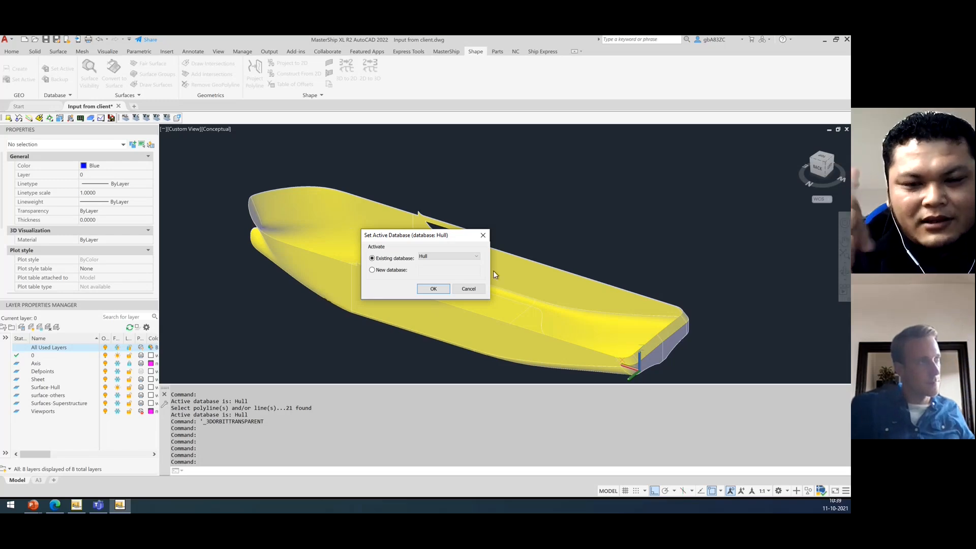
click(476, 256)
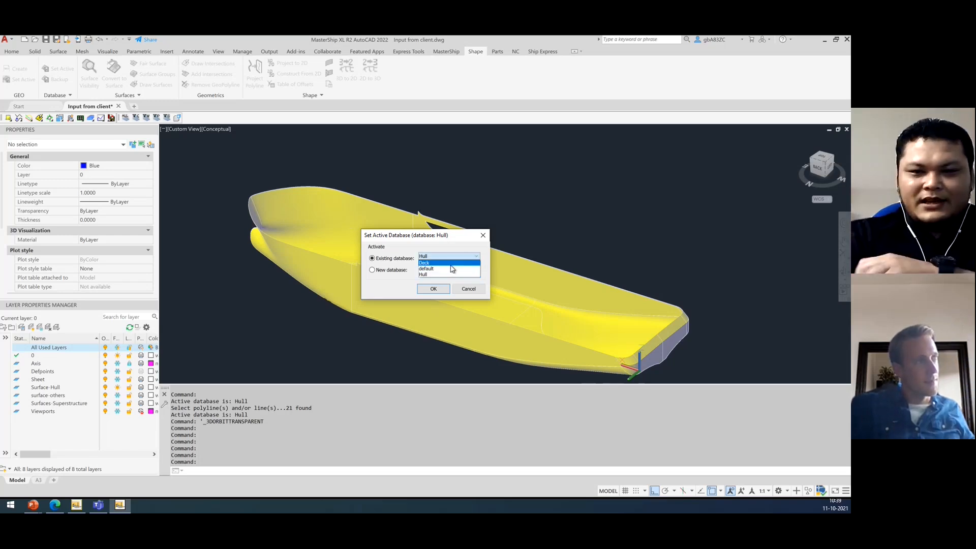
click(452, 263)
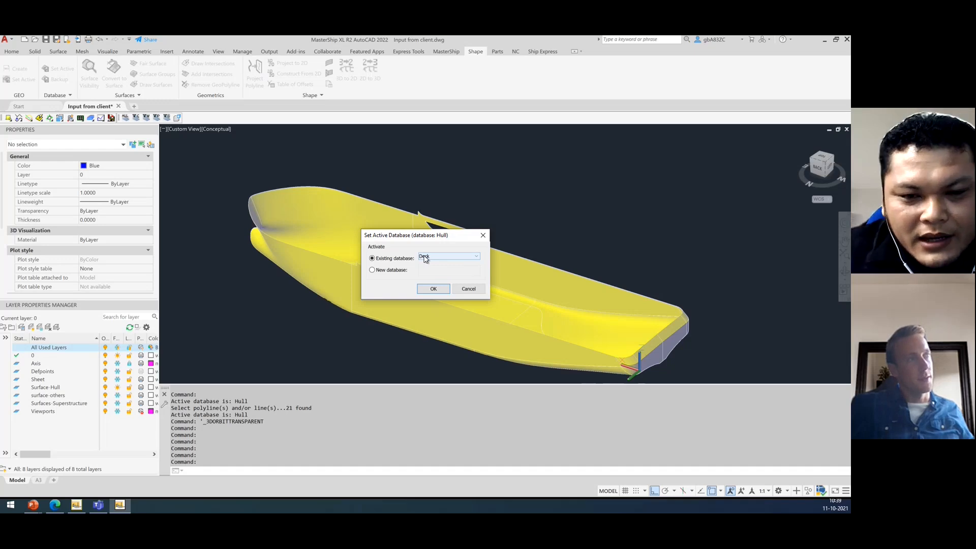
click(431, 290)
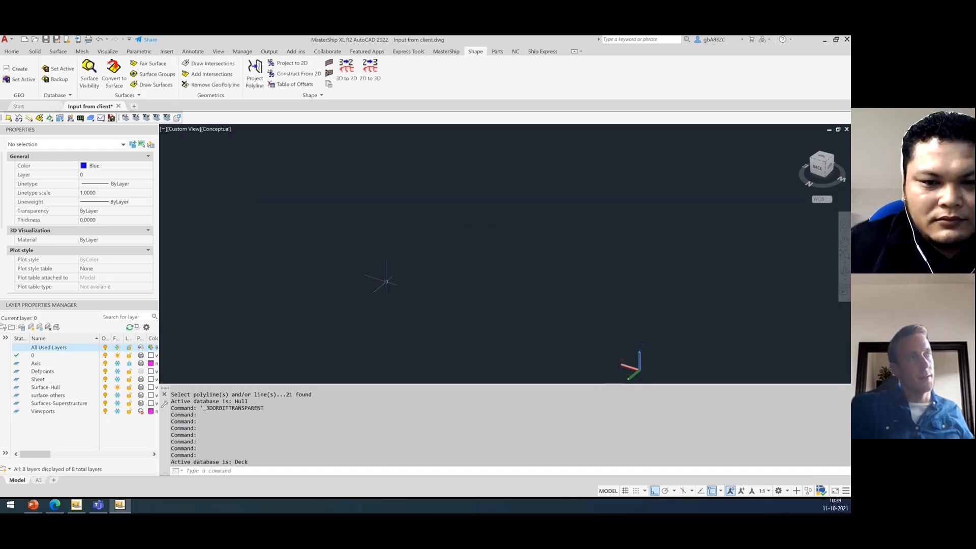
click(91, 74)
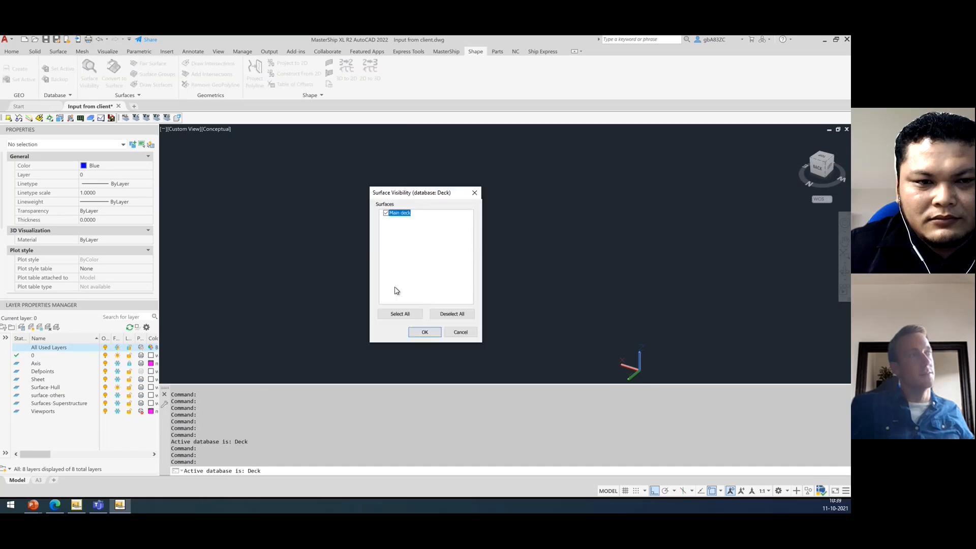
click(423, 330)
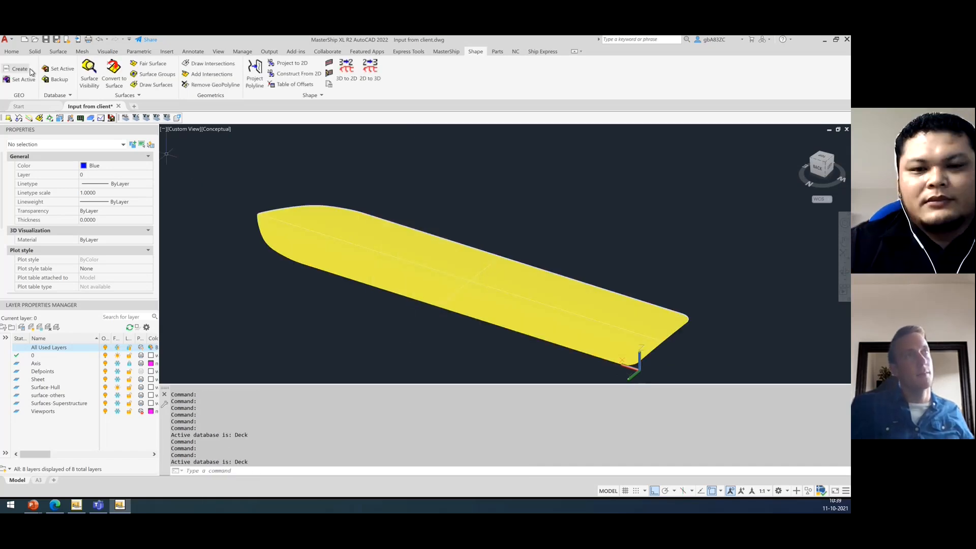
Set Hull as the active database and make the Bow-Port, Bow-SB and The rest surfaces visible.
click(61, 69)
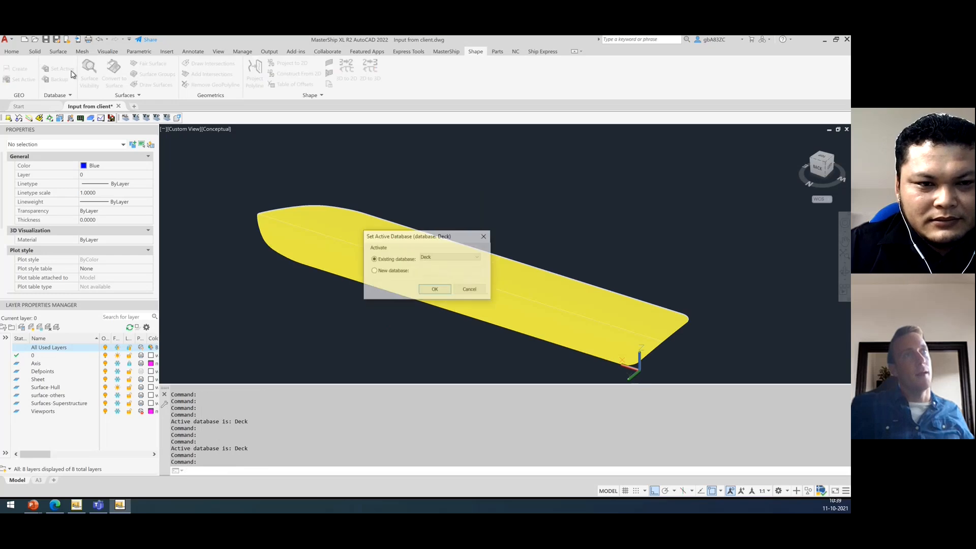
click(452, 256)
click(435, 271)
click(432, 289)
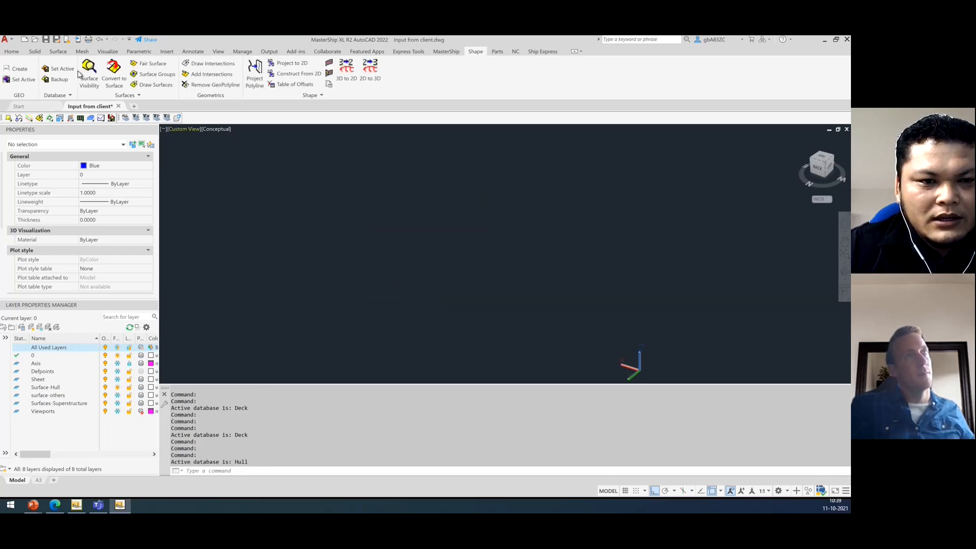
click(89, 73)
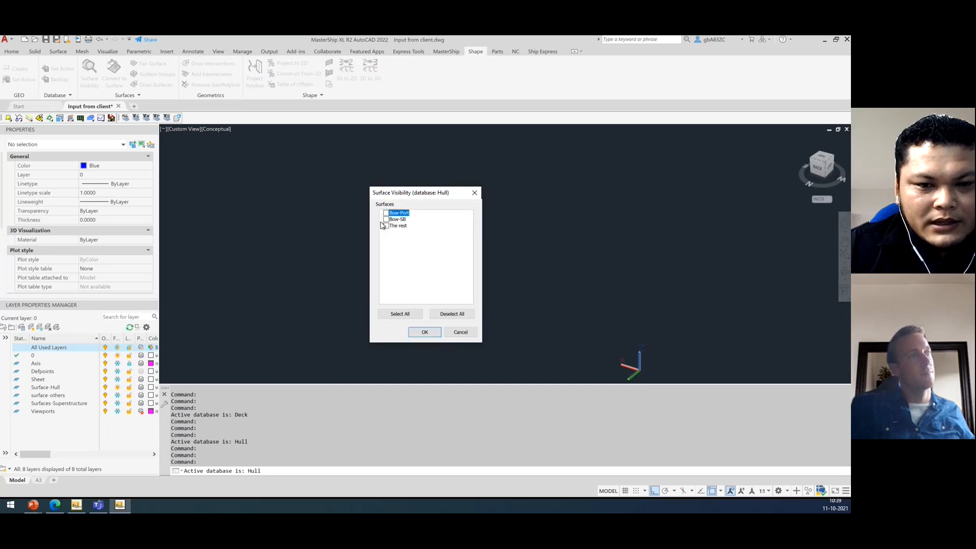
click(385, 213)
click(385, 219)
click(386, 226)
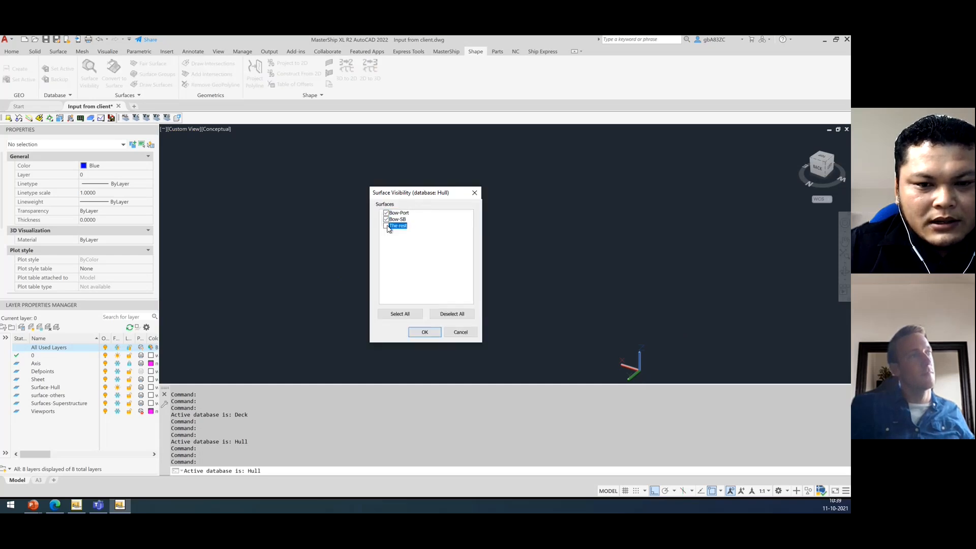
click(432, 333)
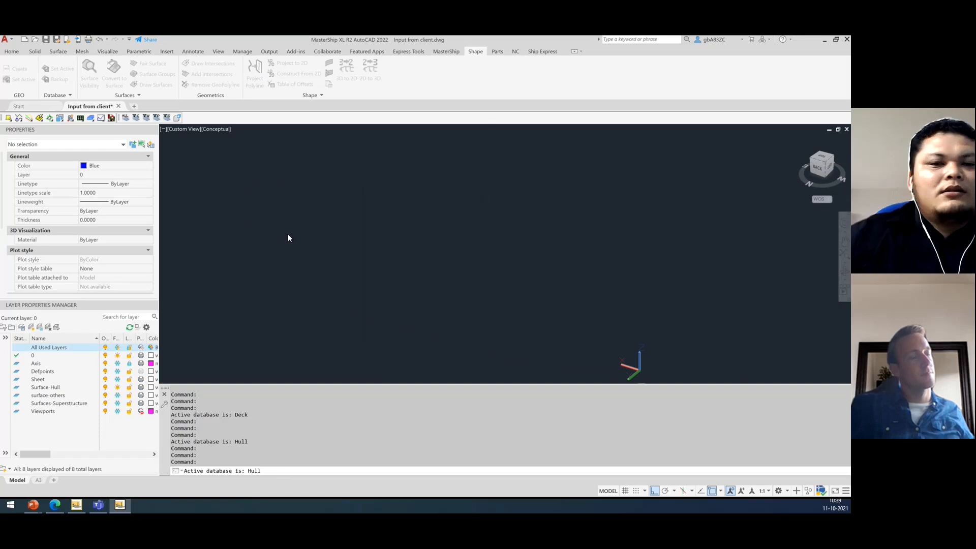
scroll(220, 251, up, 2)
scroll(221, 254, down, 4)
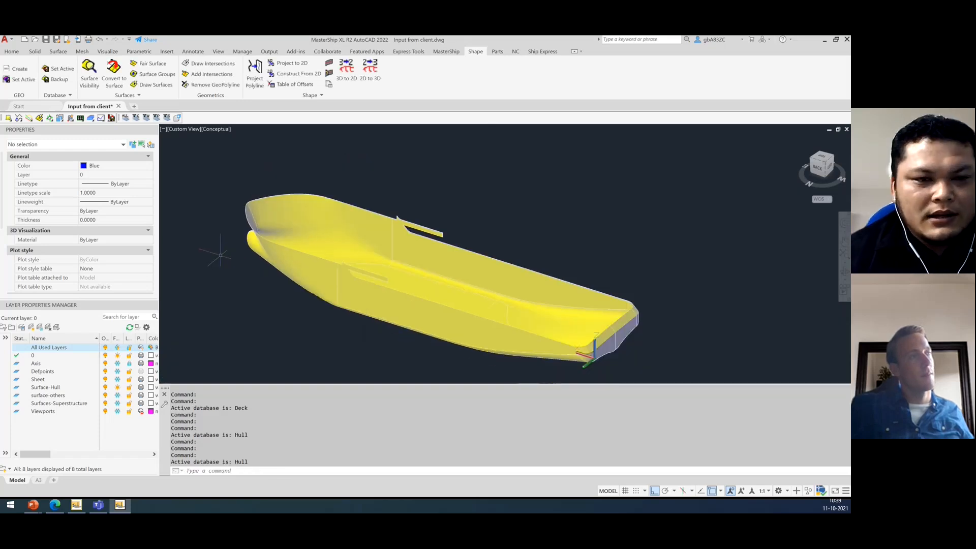
scroll(221, 255, up, 2)
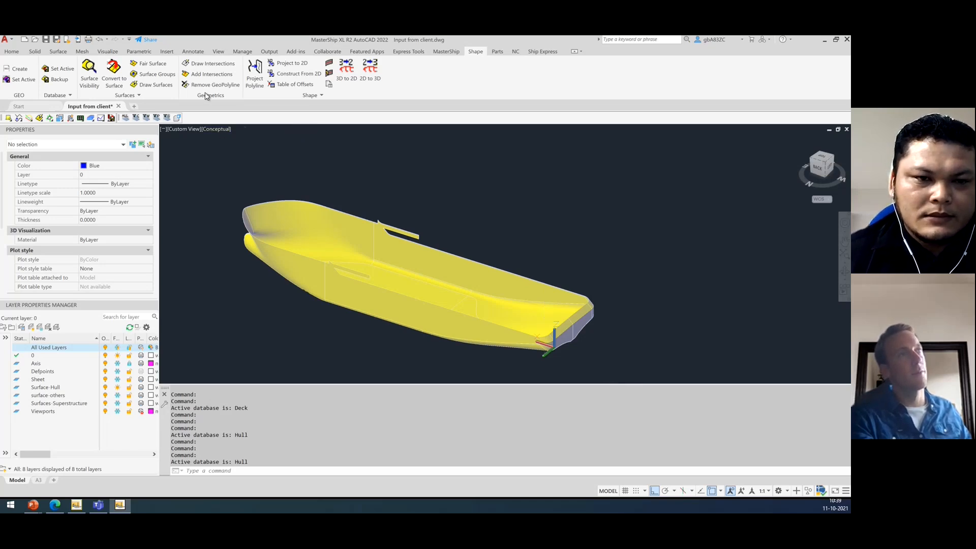
click(217, 67)
mouse_move(368, 162)
mouse_down()
mouse_move(587, 145)
mouse_move(652, 157)
mouse_move(583, 125)
mouse_move(556, 126)
mouse_move(564, 148)
mouse_up()
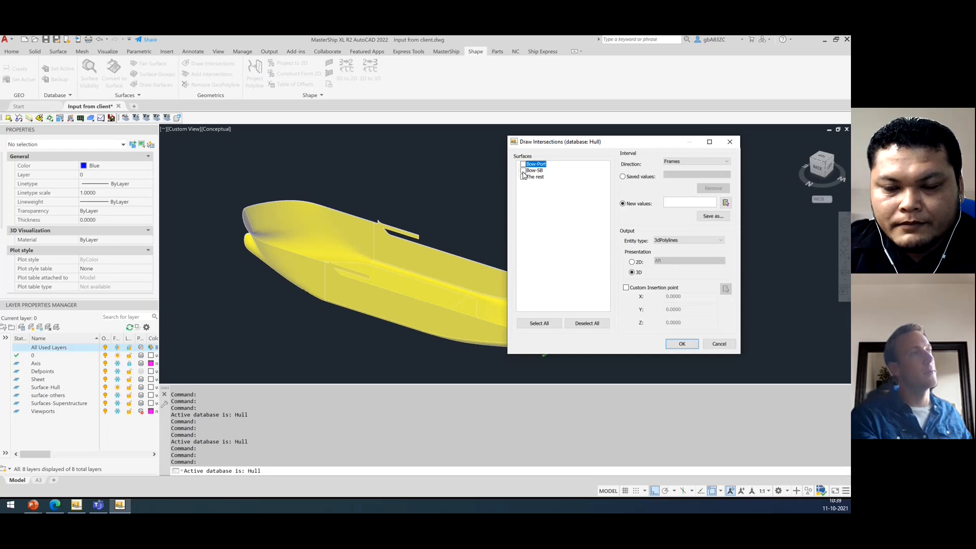
click(523, 165)
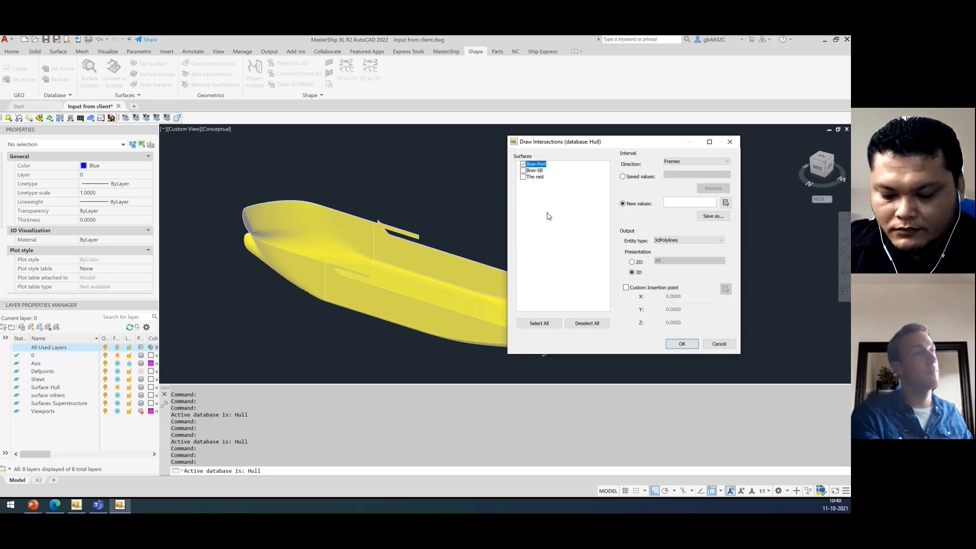
click(690, 162)
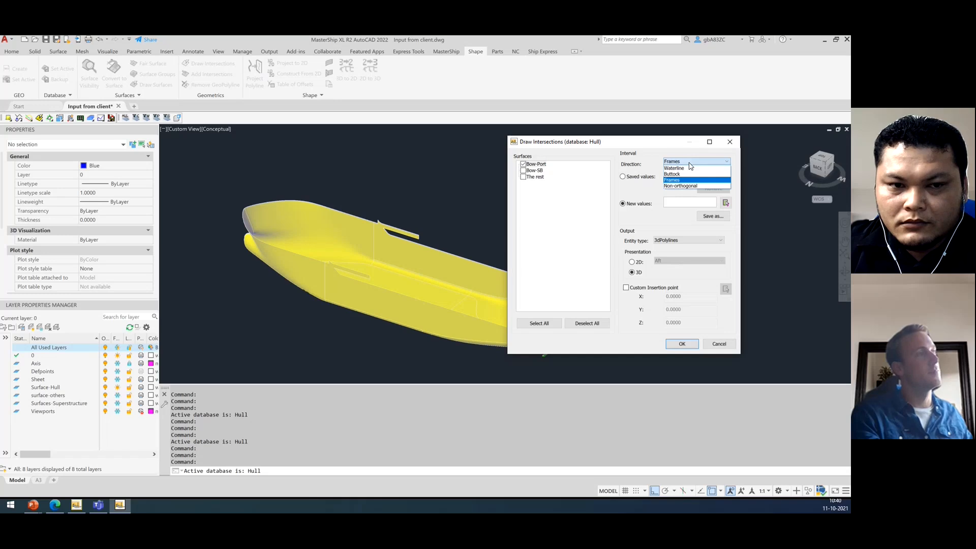
click(690, 164)
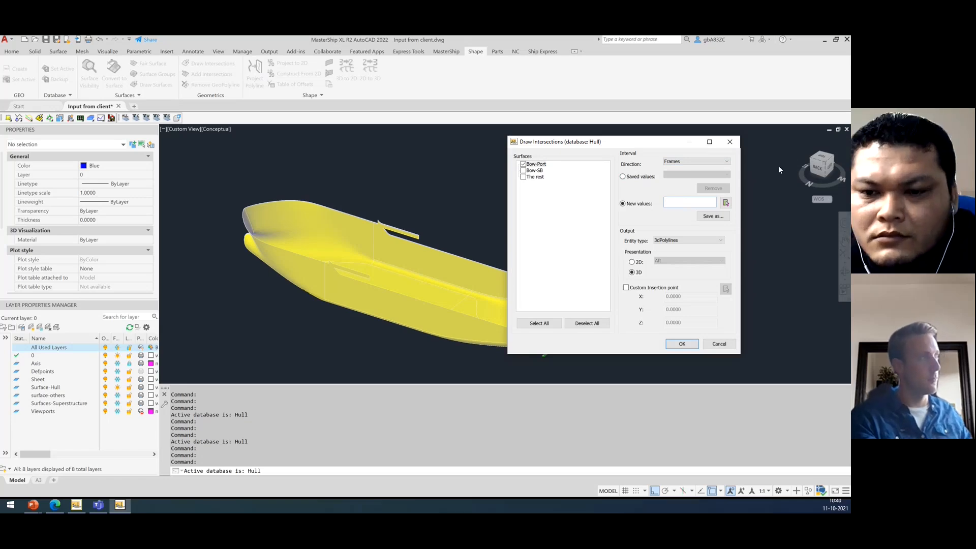
click(730, 142)
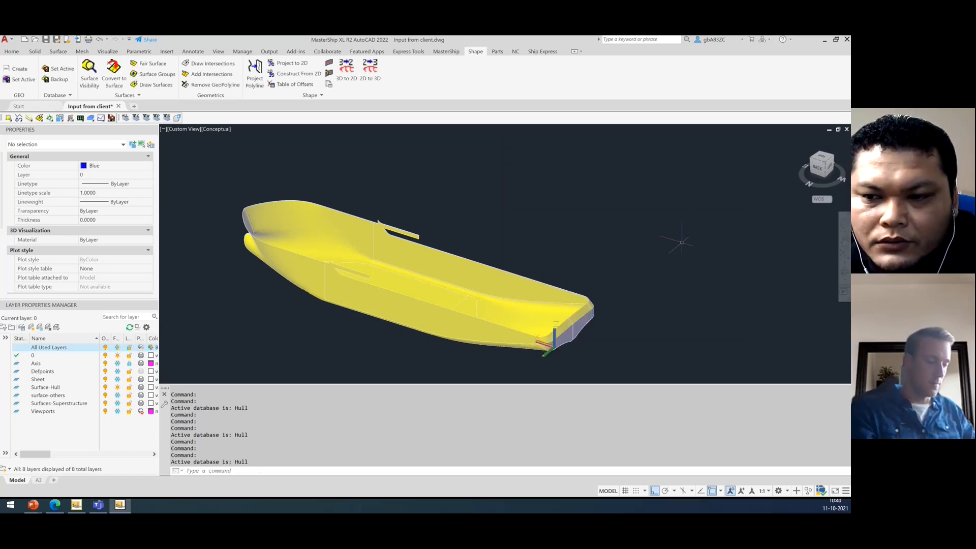
Measure the distance from the transom to the aft edge of the port bow surface with DIST, highlighting Delta X.
text(dist)
key(Return)
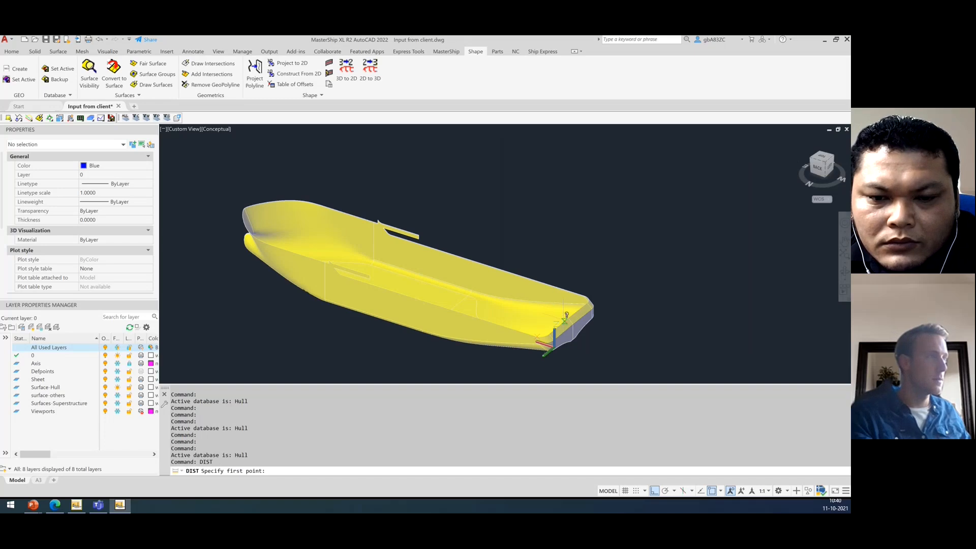
click(572, 315)
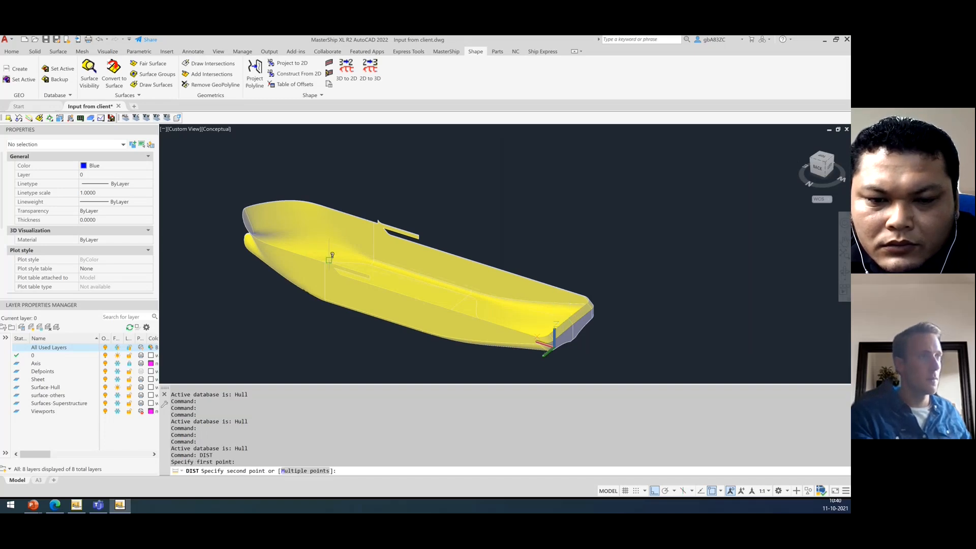
click(325, 263)
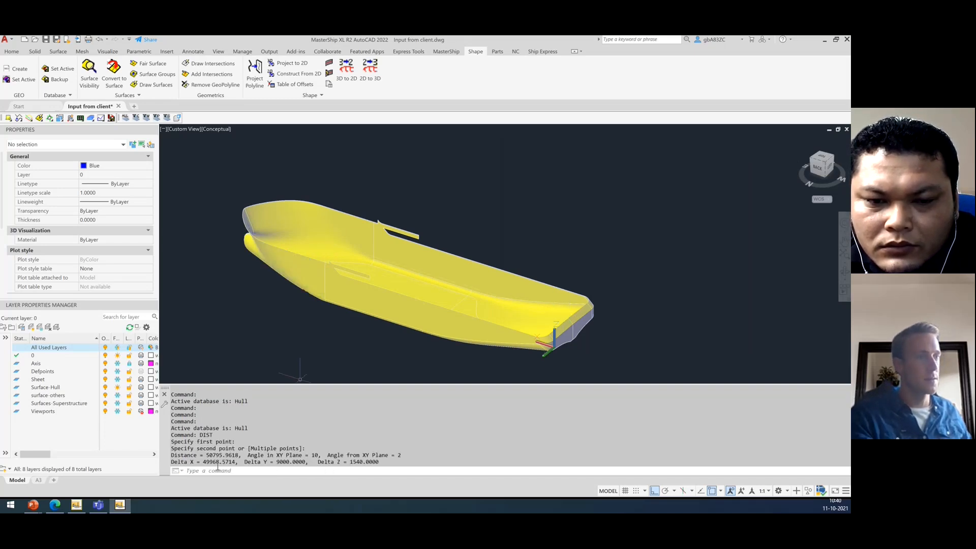
double_click(203, 462)
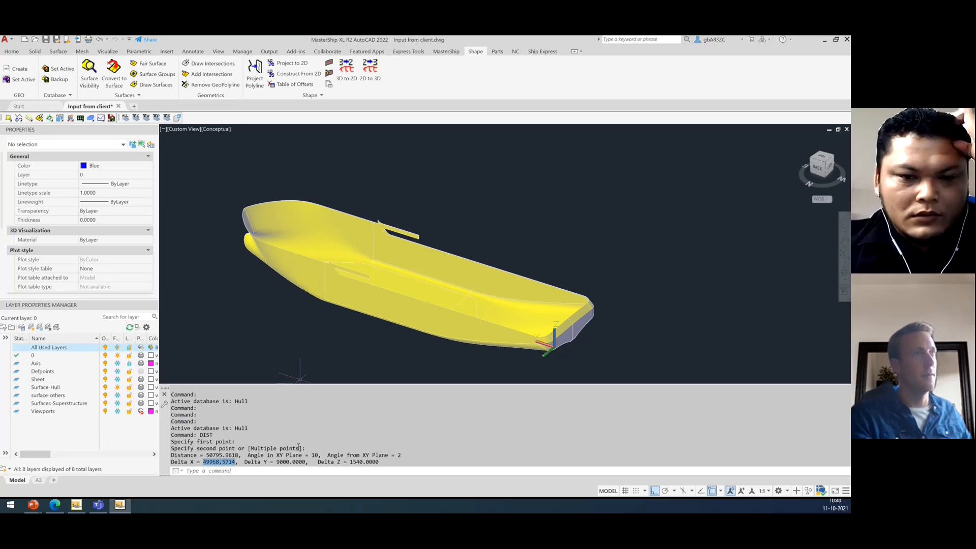
Draw frame intersections of the Bow-Port surface as 3D polylines using the new values [50000..80000,1200].
click(209, 63)
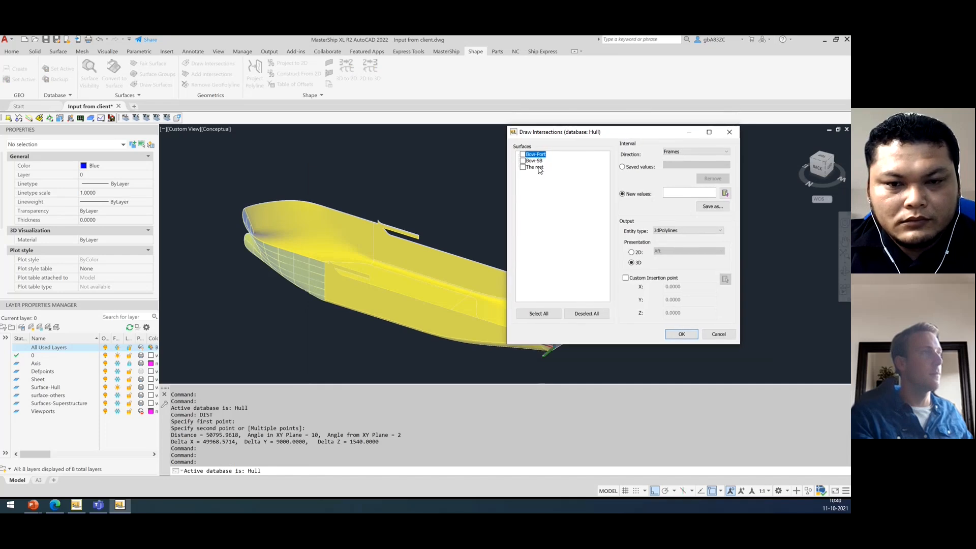
click(522, 154)
click(690, 193)
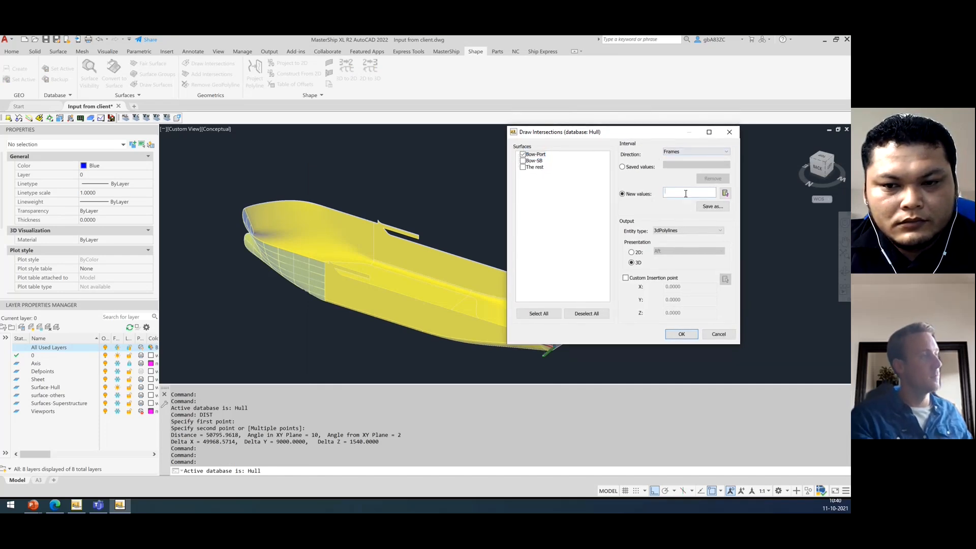
text([50000..8000)
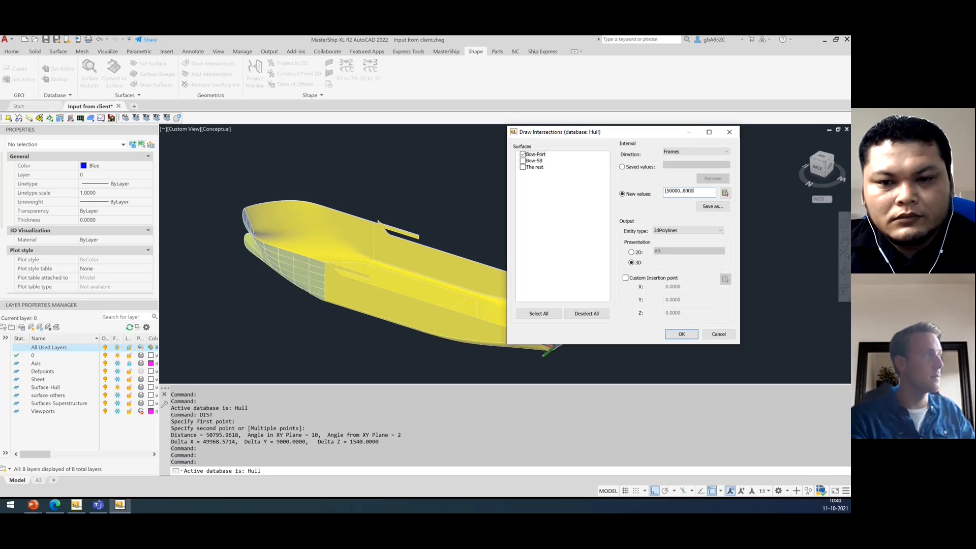
text(0,)
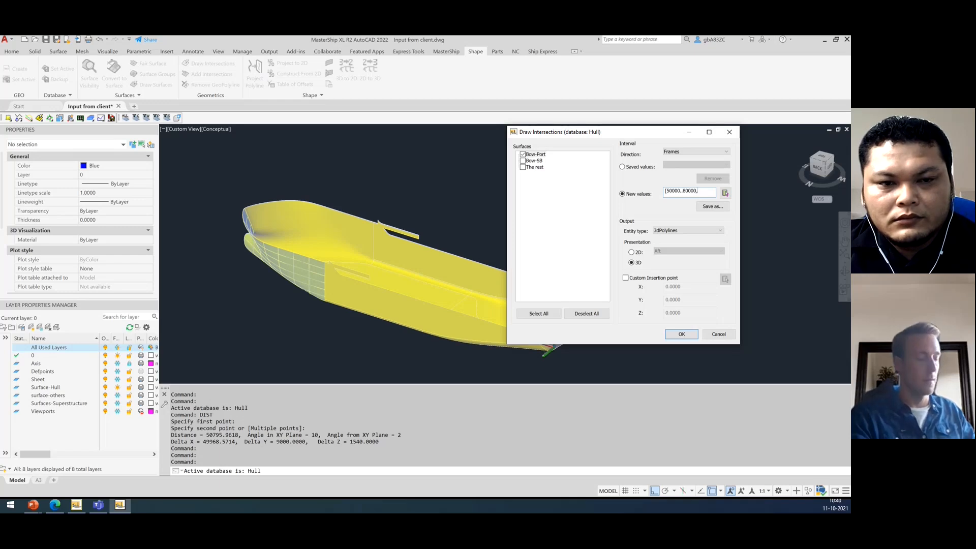
text(600)
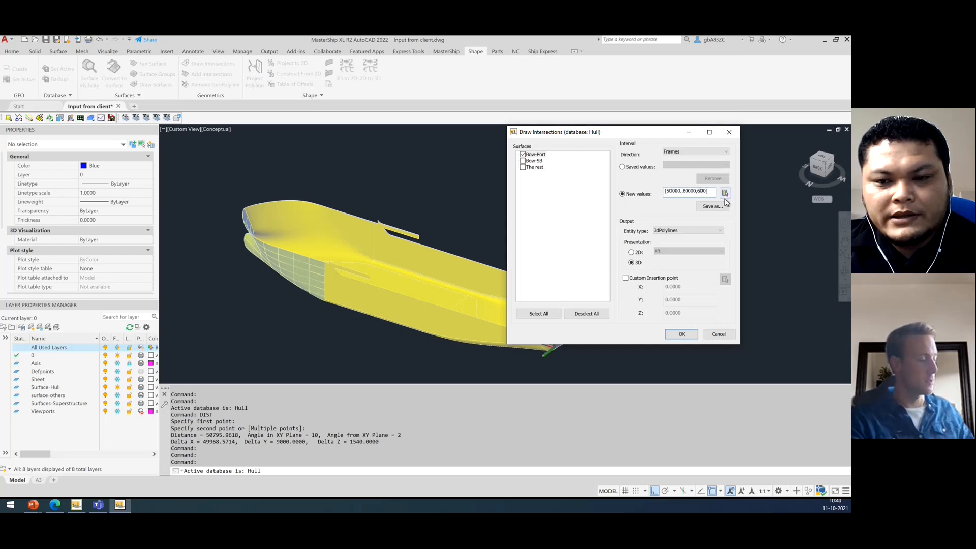
text(12)
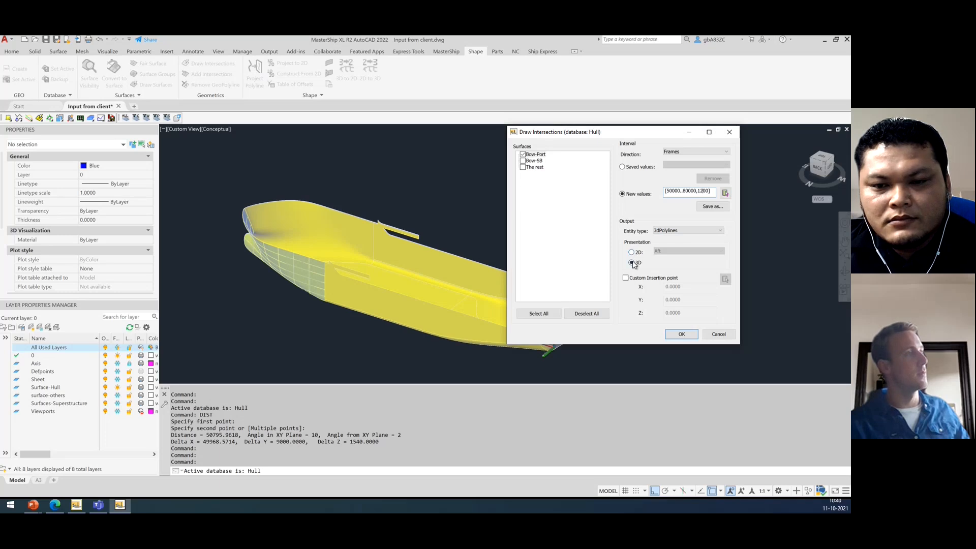
click(681, 335)
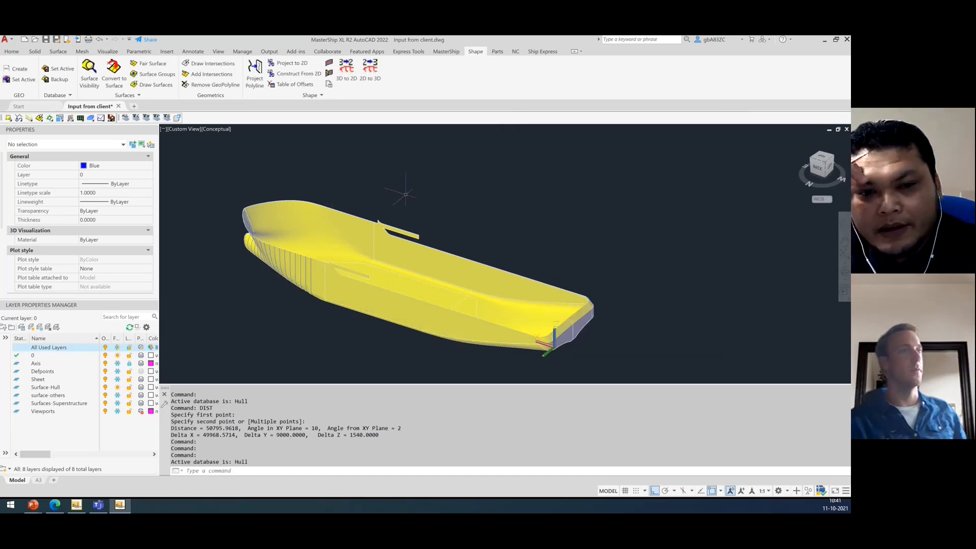
Erase the aft hull surfaces and the remaining leftover object from the drawing, keeping the two bow surfaces.
shift+middle_drag(542, 263, 425, 269)
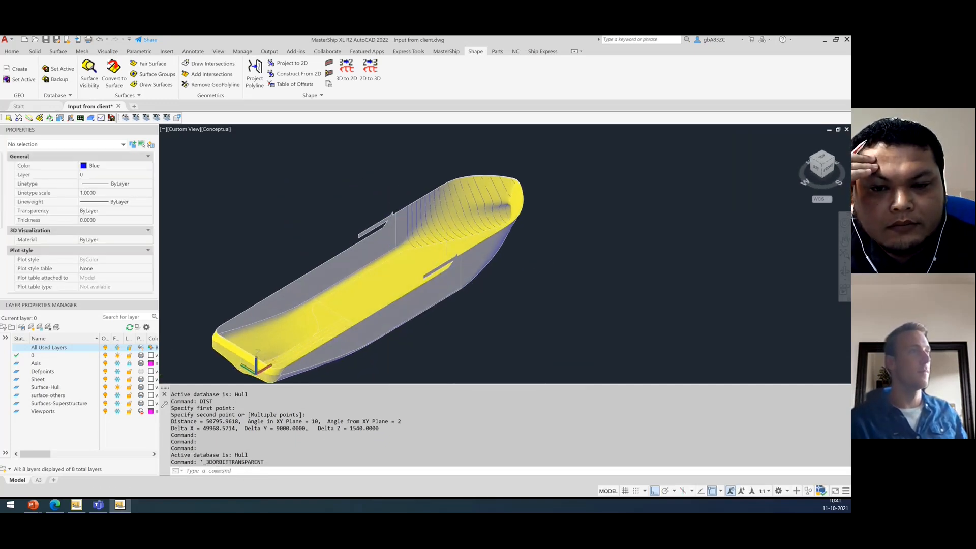
scroll(480, 194, up, 5)
scroll(482, 195, down, 5)
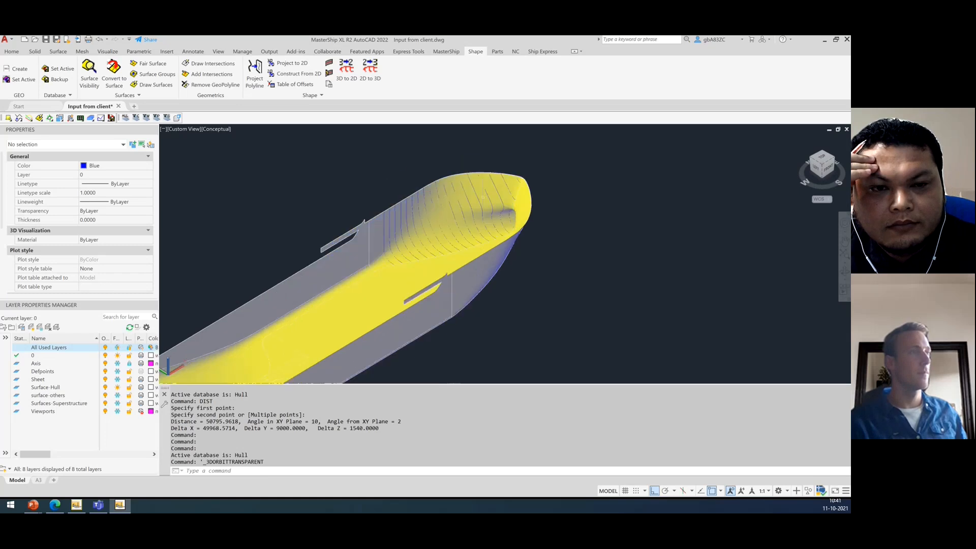
shift+middle_drag(458, 339, 571, 333)
click(571, 366)
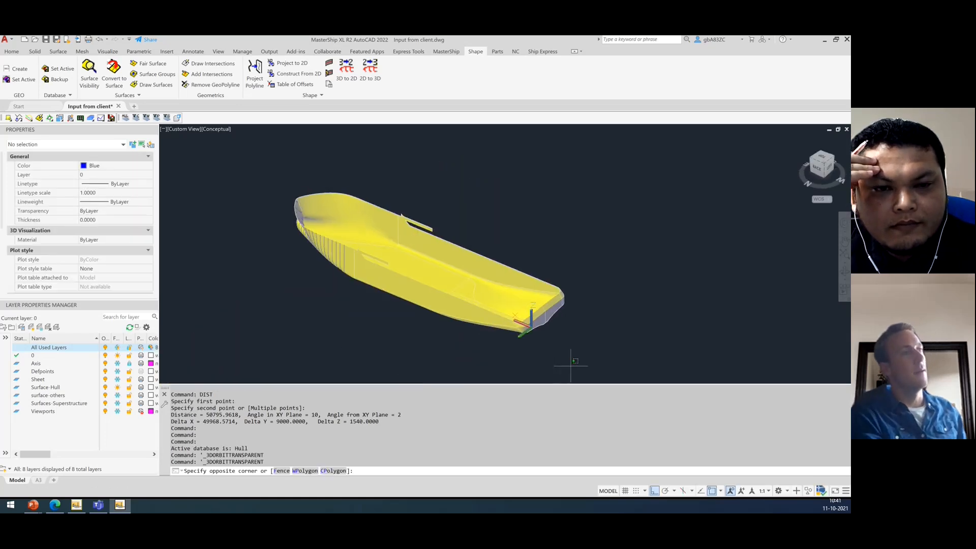
click(456, 214)
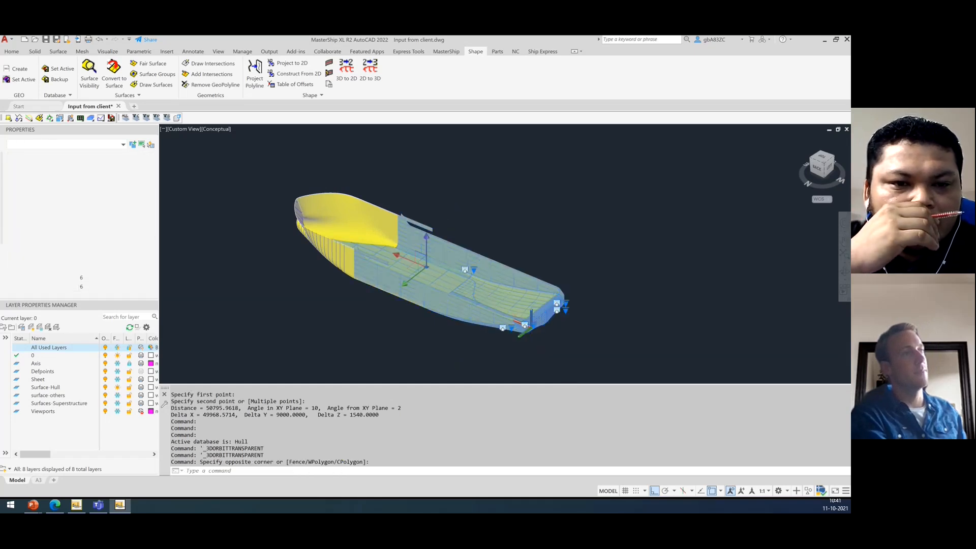
key(Delete)
click(426, 306)
key(Delete)
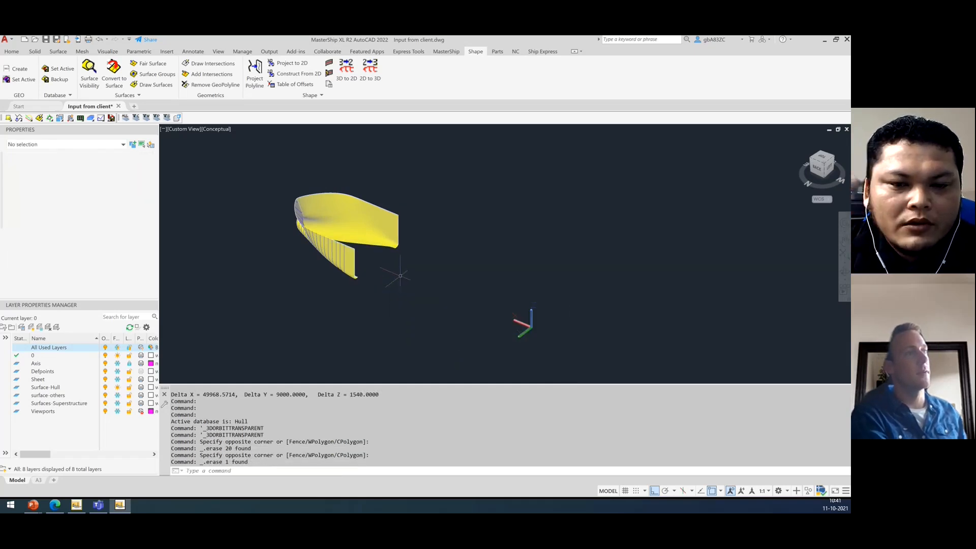
Erase the starboard bow surface from the drawing, leaving the port bow surface with its frame lines.
click(450, 288)
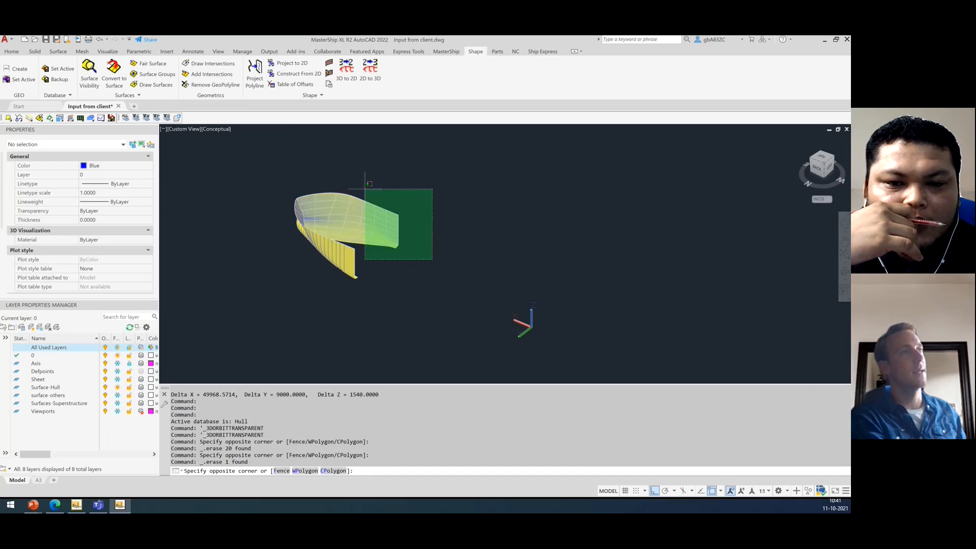
click(330, 189)
key(Delete)
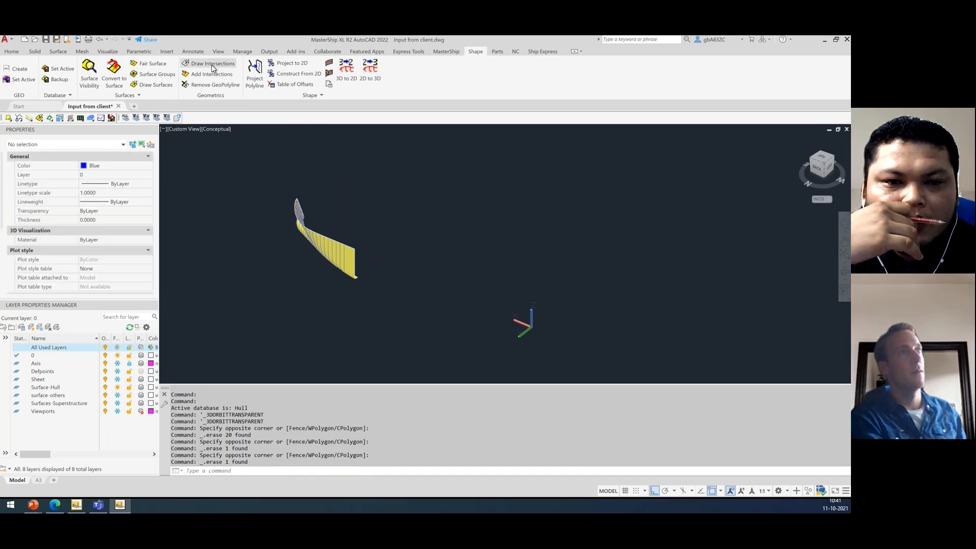
Draw frame intersections of only The rest surface as 3D polylines using the new values [10000..50000,1200].
click(212, 65)
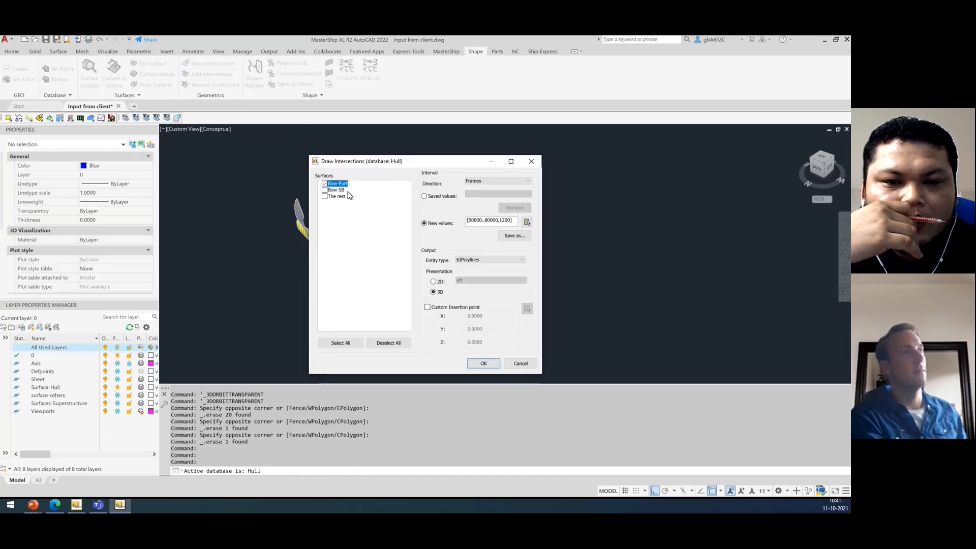
click(324, 196)
click(324, 183)
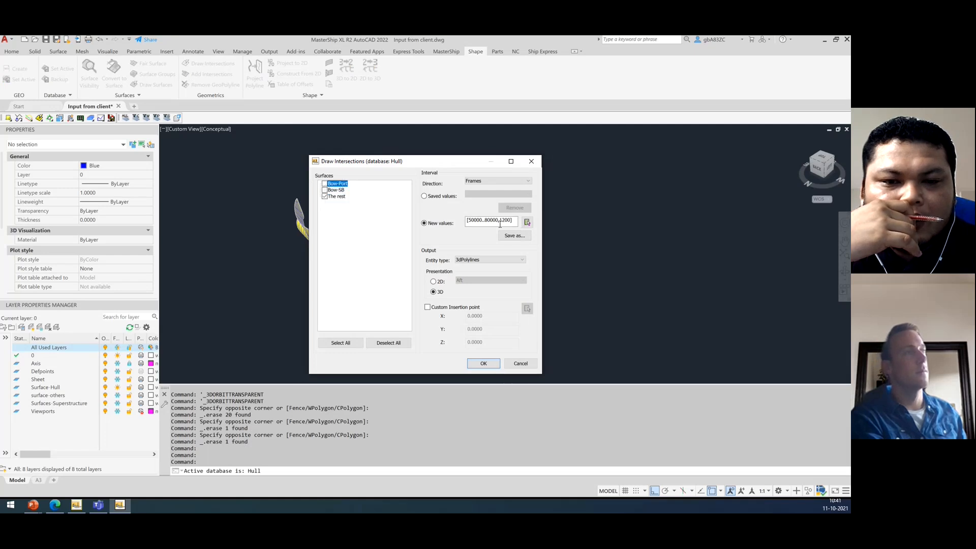
click(472, 221)
key(BackSpace)
text(1)
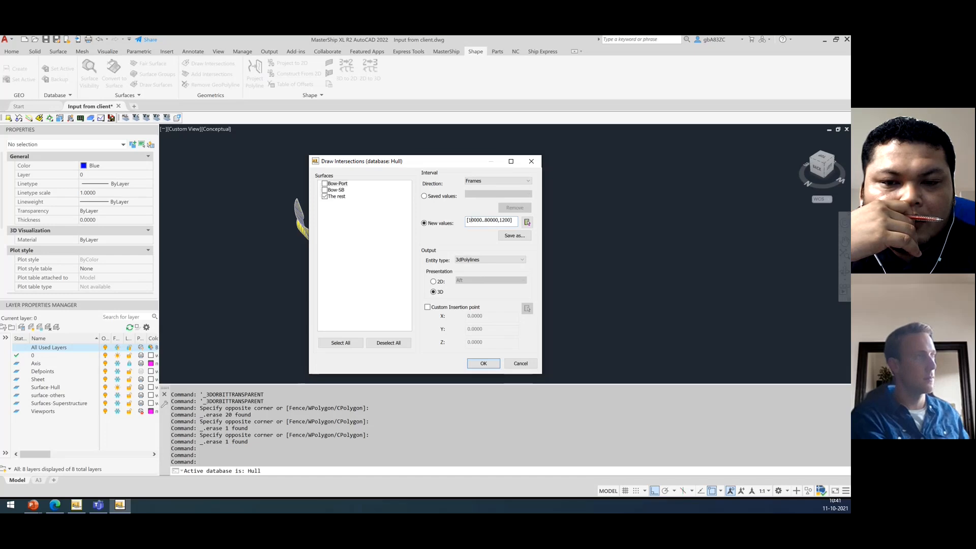
click(485, 220)
key(BackSpace)
text(5)
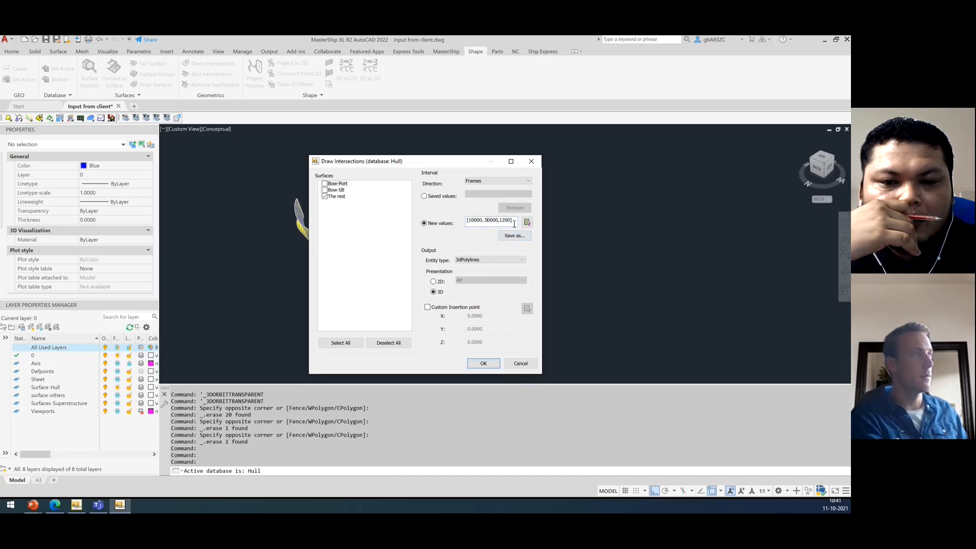
click(486, 364)
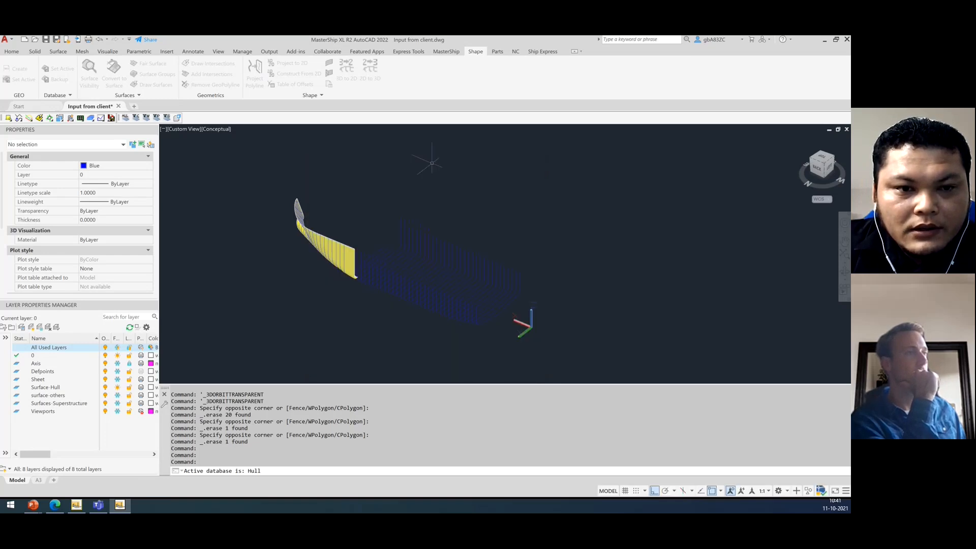
click(431, 163)
click(635, 169)
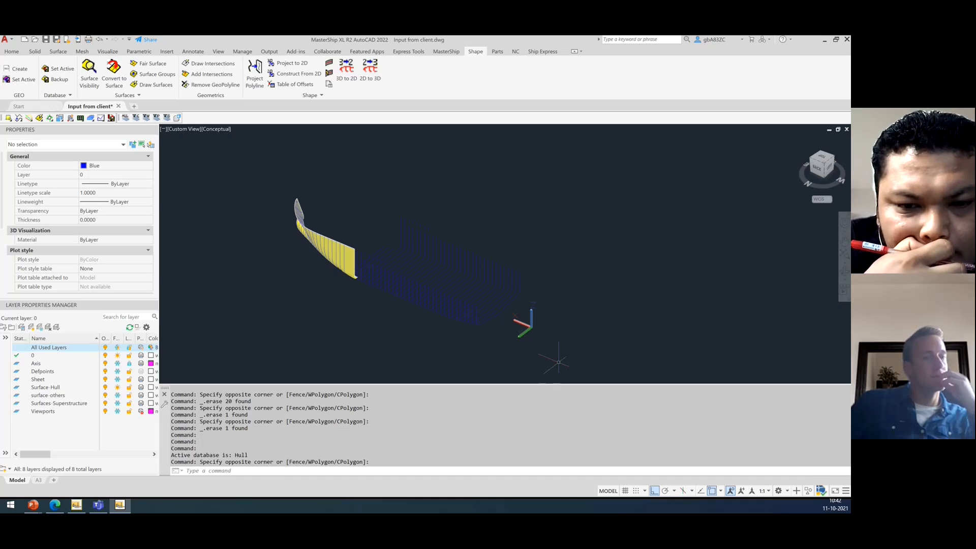
click(548, 344)
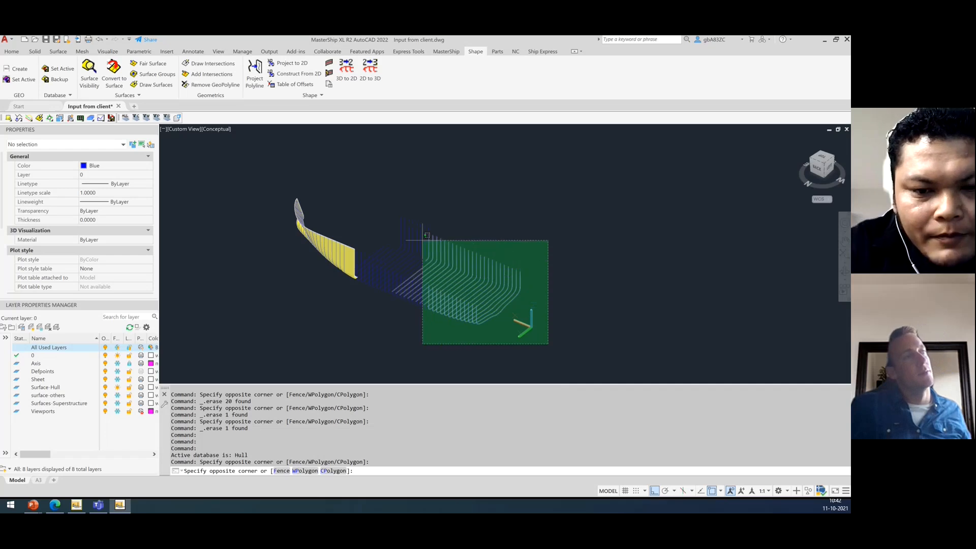
click(366, 199)
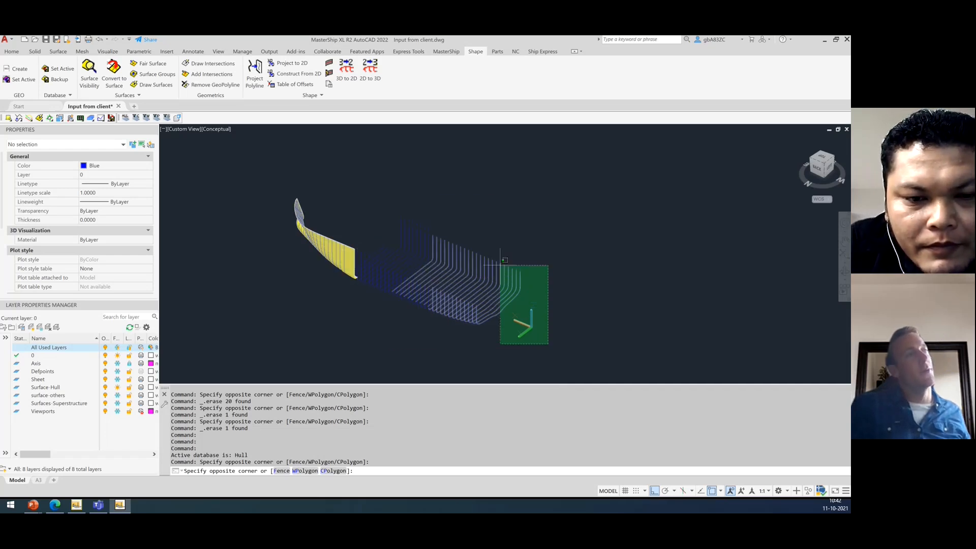
click(513, 365)
click(373, 172)
key(Escape)
key(Escape)
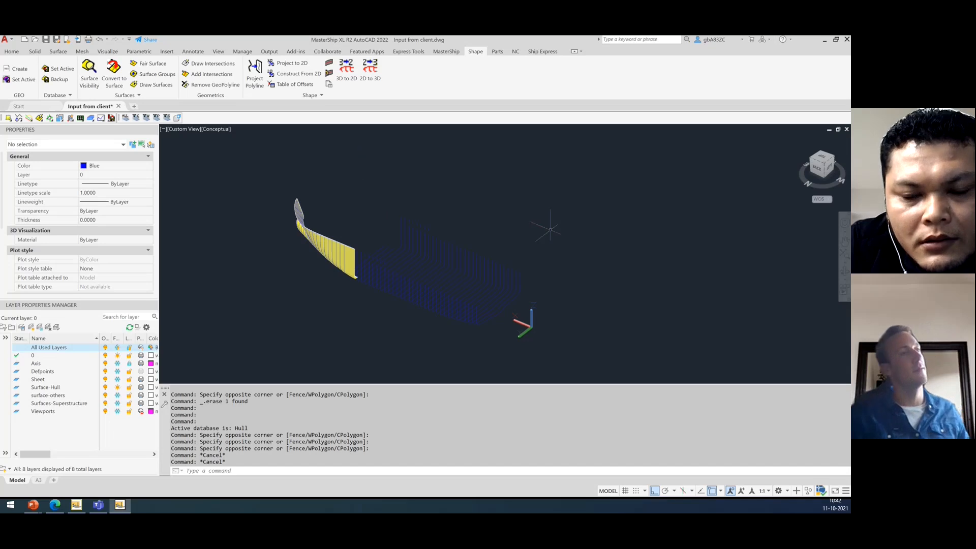
click(571, 363)
click(543, 269)
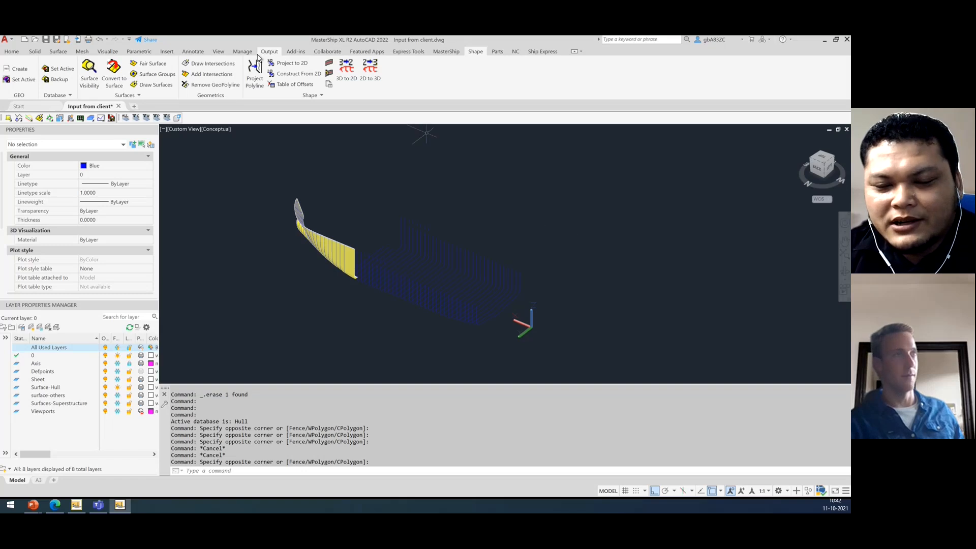
click(211, 75)
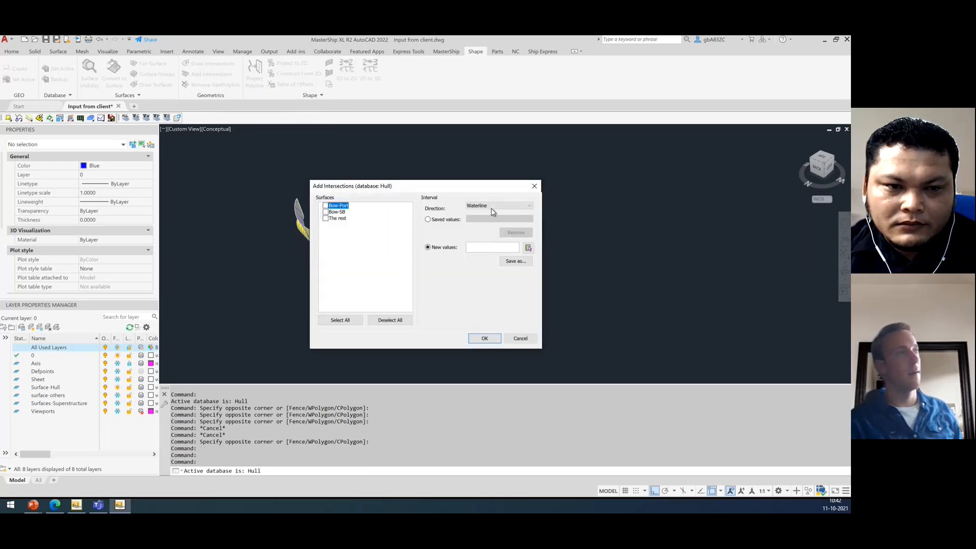
click(534, 191)
Try erasing most of the frame polylines of The rest surface, and undo the erasure.
click(496, 311)
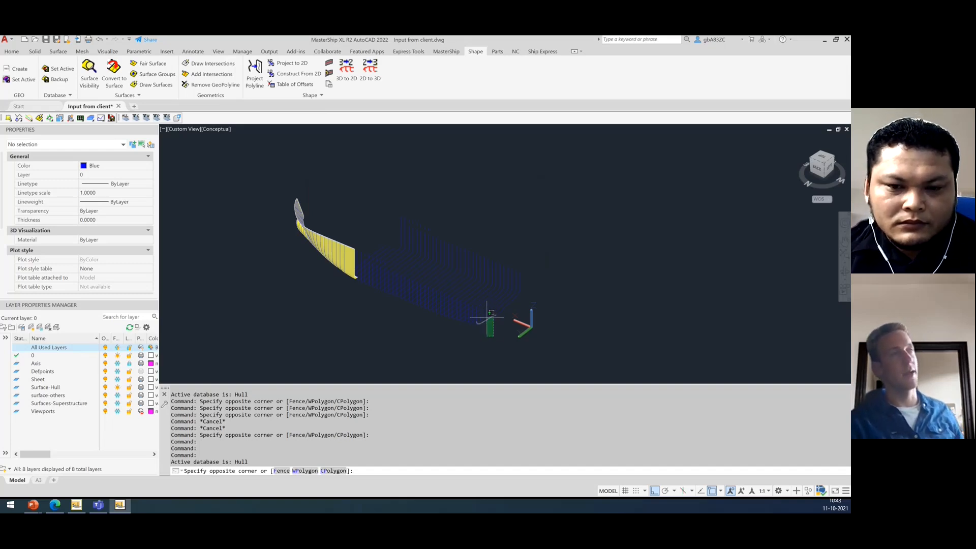
click(559, 198)
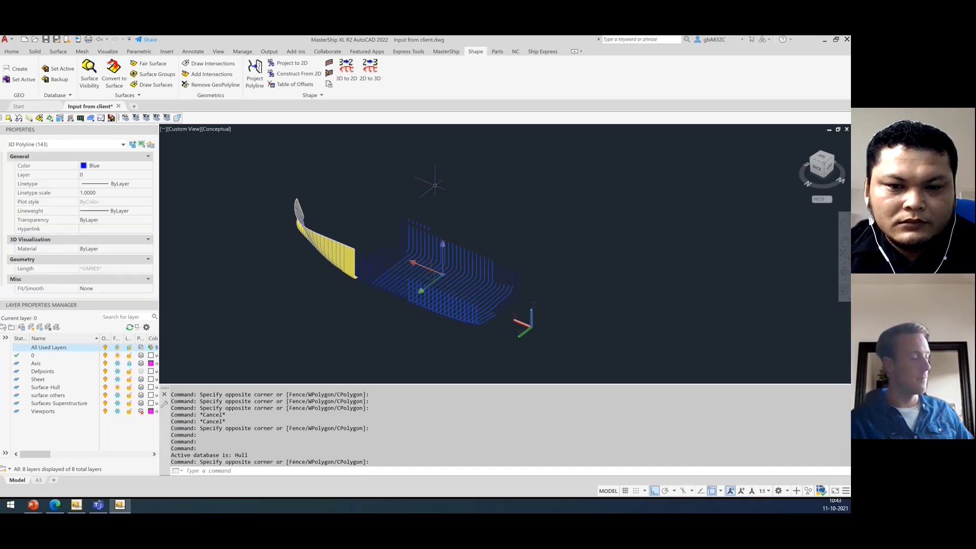
key(Delete)
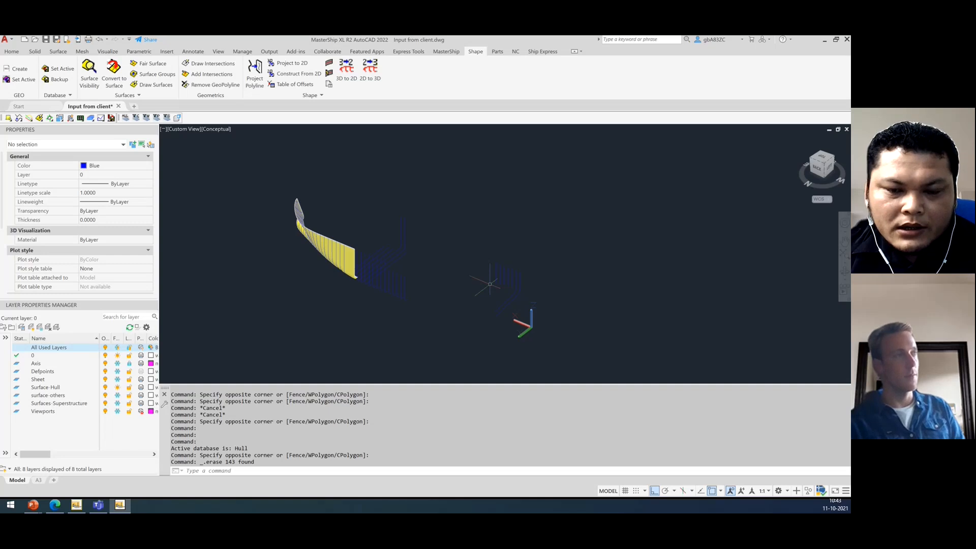
key(ctrl+z)
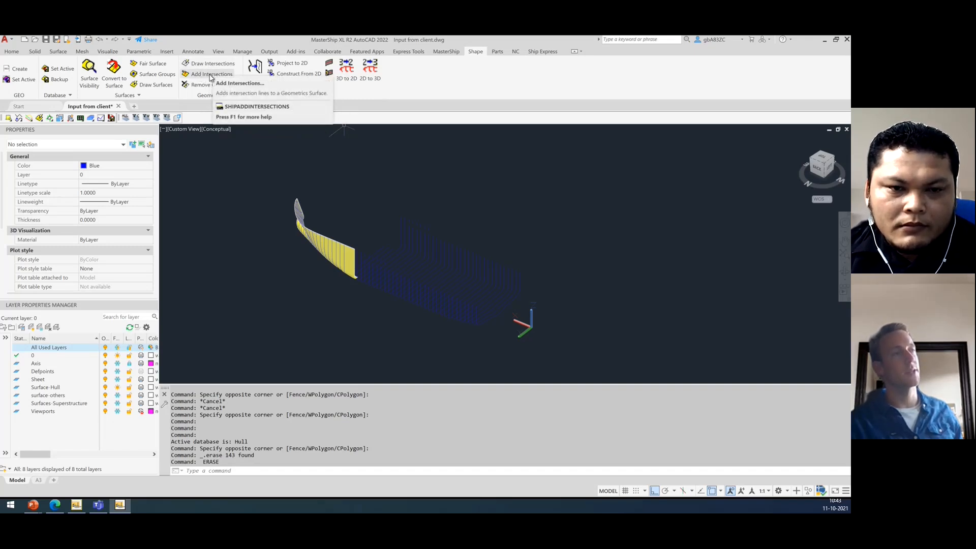
click(559, 362)
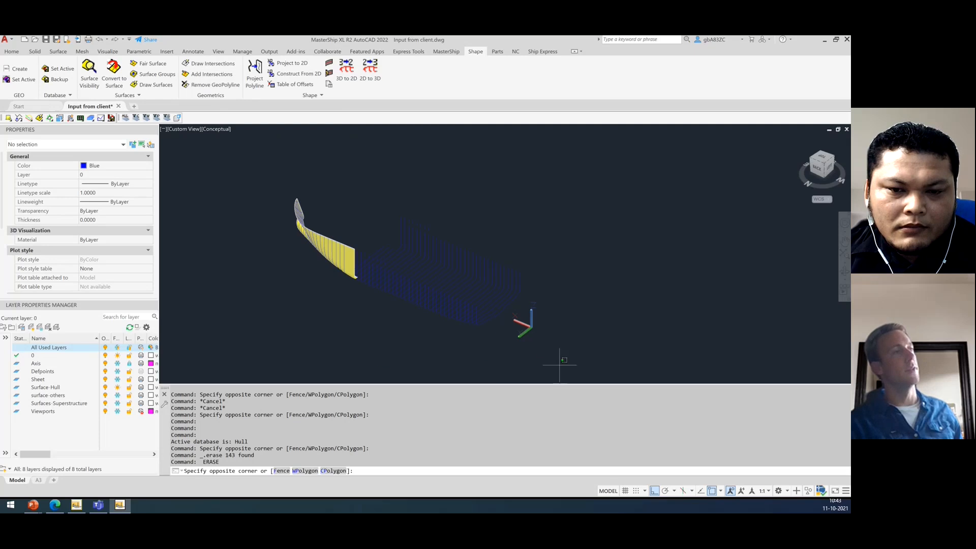
click(364, 177)
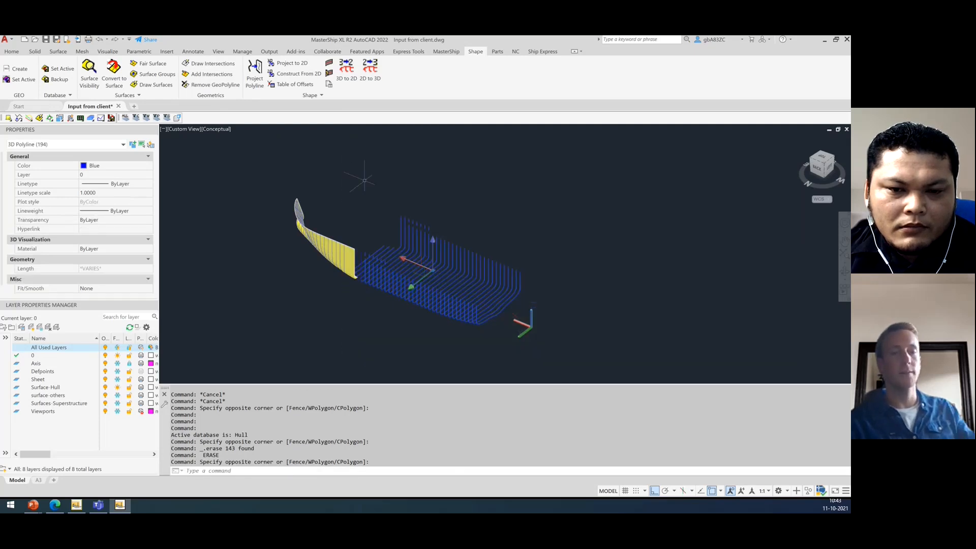
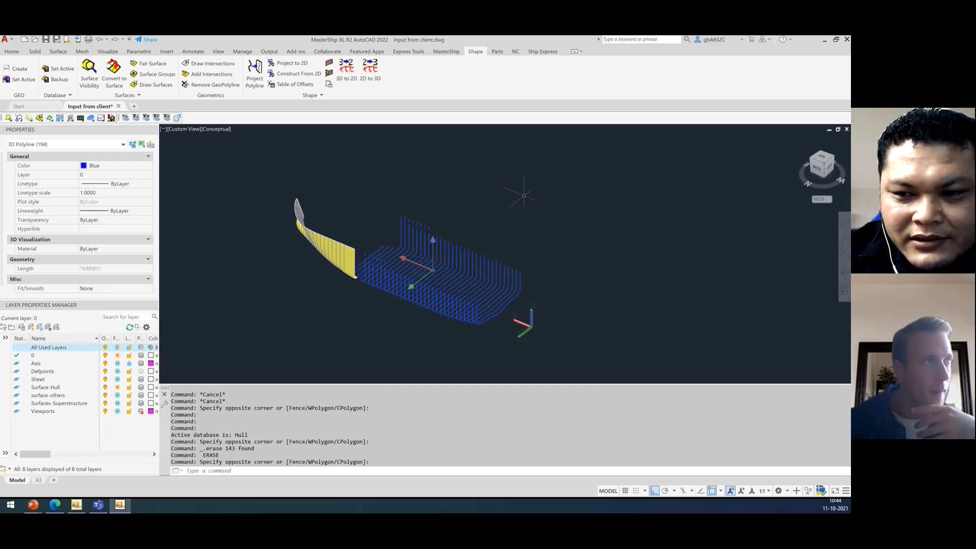
click(491, 158)
click(493, 161)
key(Escape)
key(Escape)
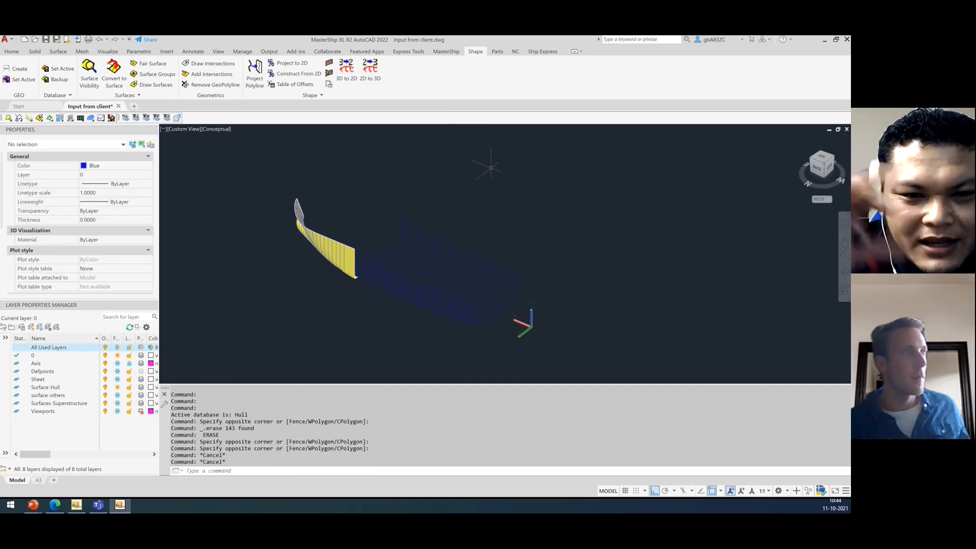
click(557, 368)
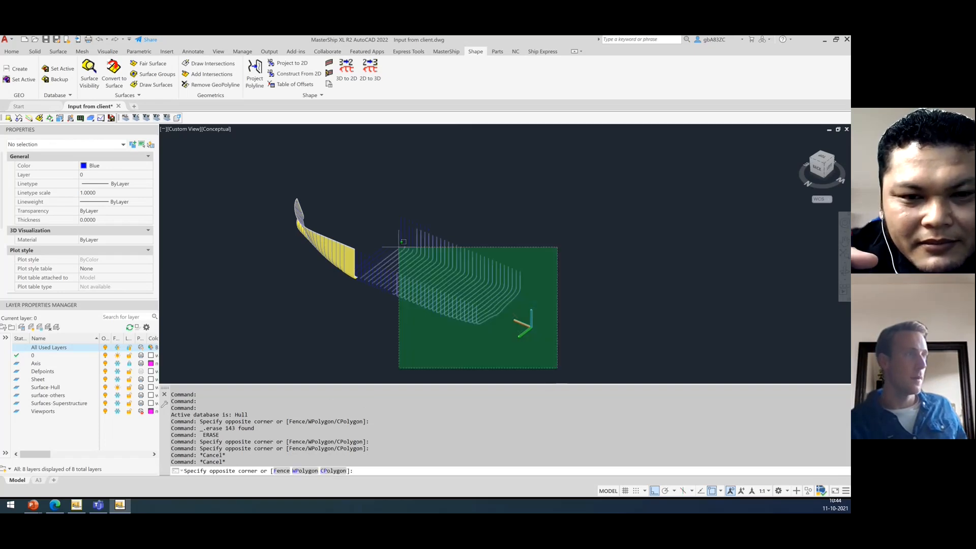
click(464, 214)
click(467, 362)
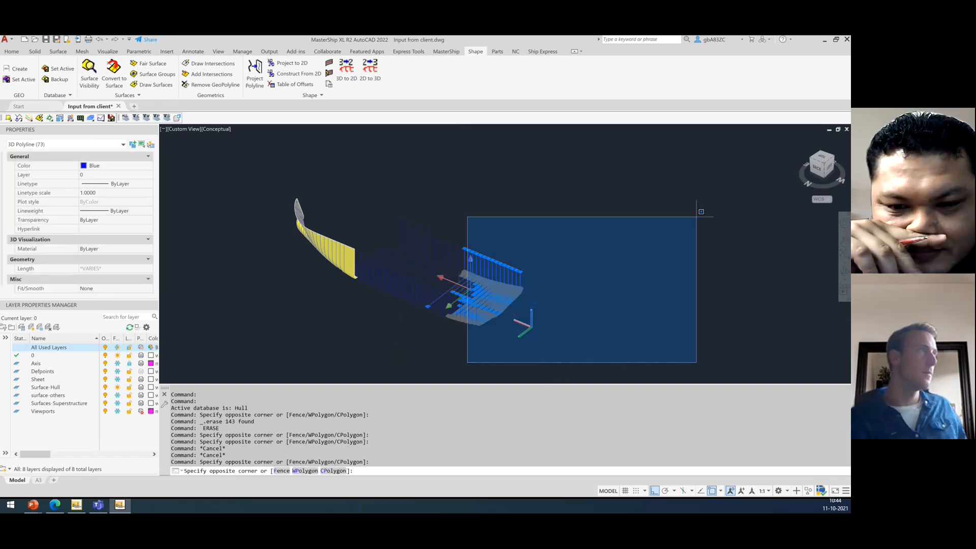
key(Escape)
key(Escape)
Erase the aft half of The rest surface's frame polylines in top view.
click(826, 159)
click(600, 333)
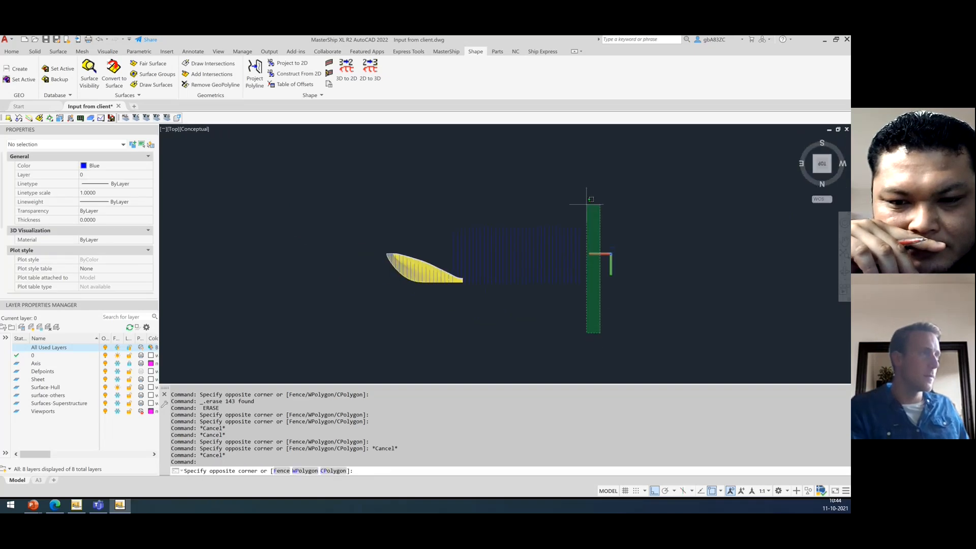
click(540, 171)
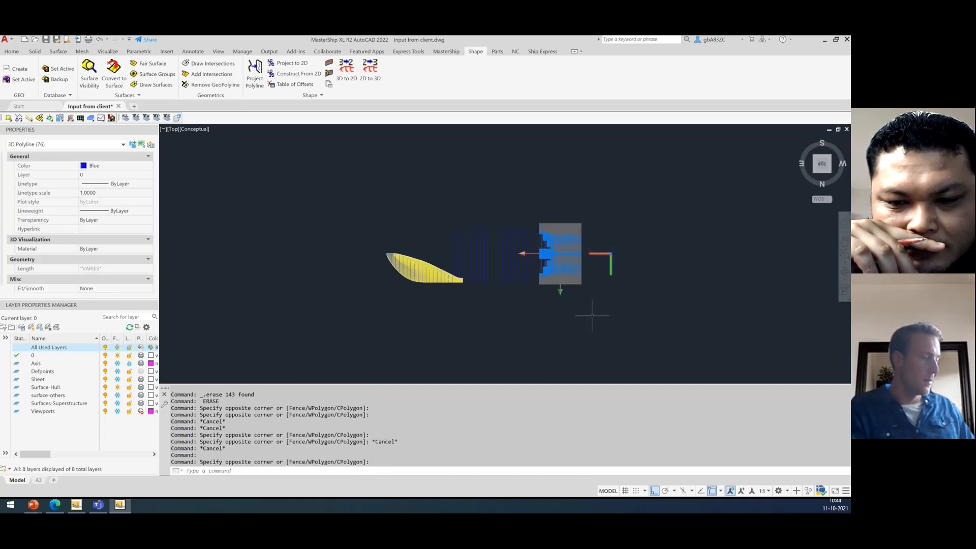
key(Delete)
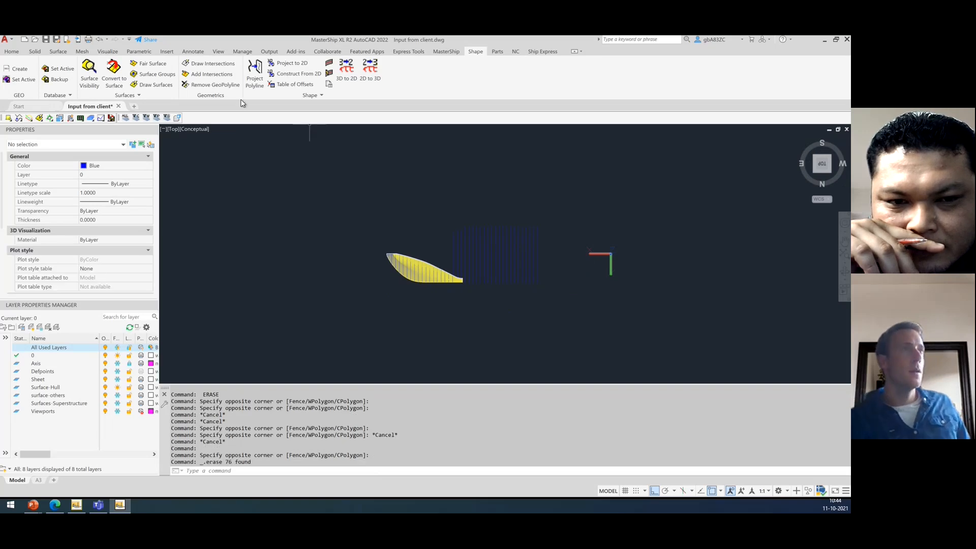
Add frame intersections at the new values [10000..20000,1200] to the geometry of only The rest surface.
click(221, 74)
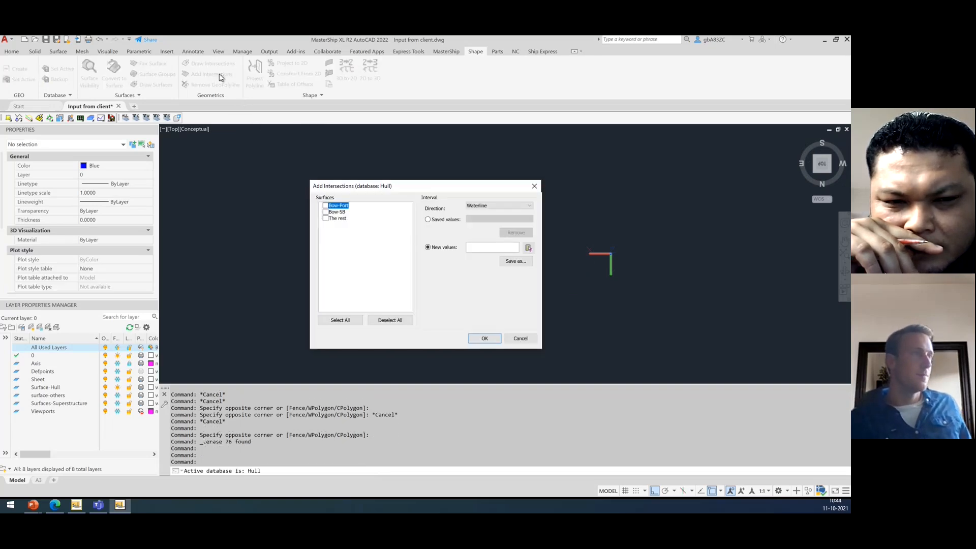
click(326, 219)
click(494, 205)
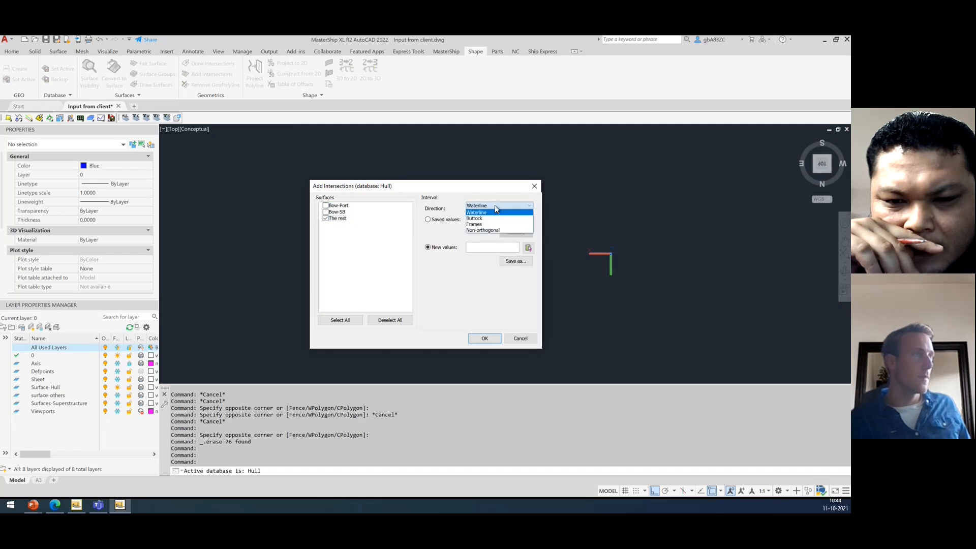
click(485, 224)
click(488, 249)
text(100)
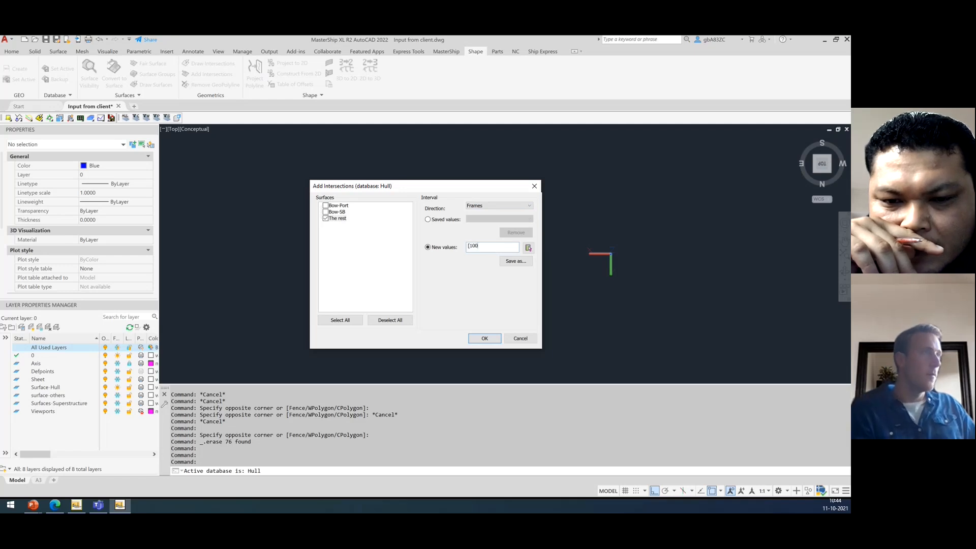
text(00..)
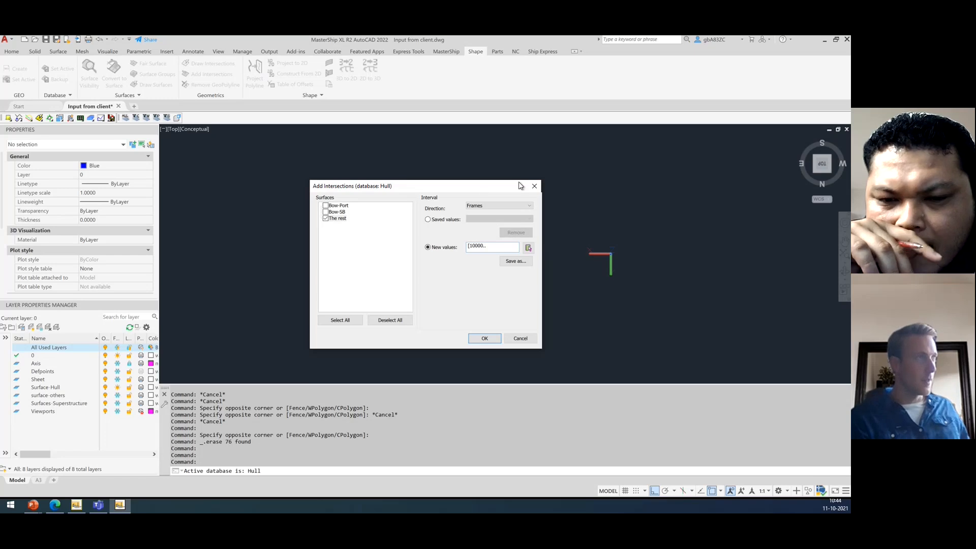
drag(479, 189, 746, 197)
text(20000)
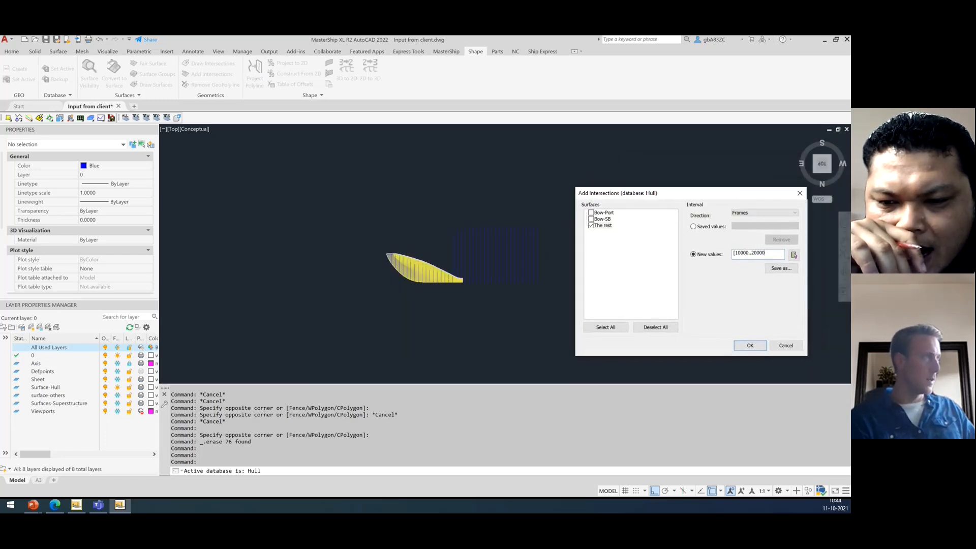
text(,1200)
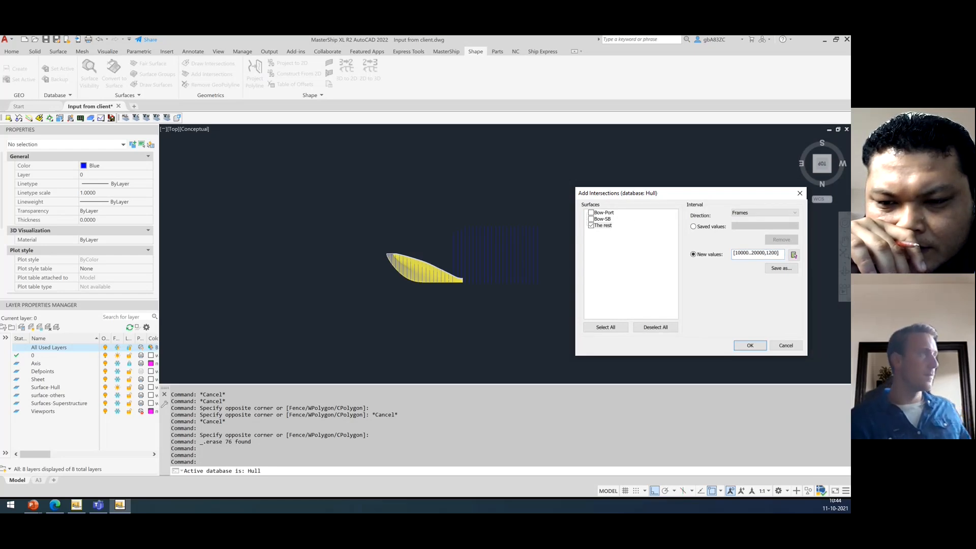
click(749, 347)
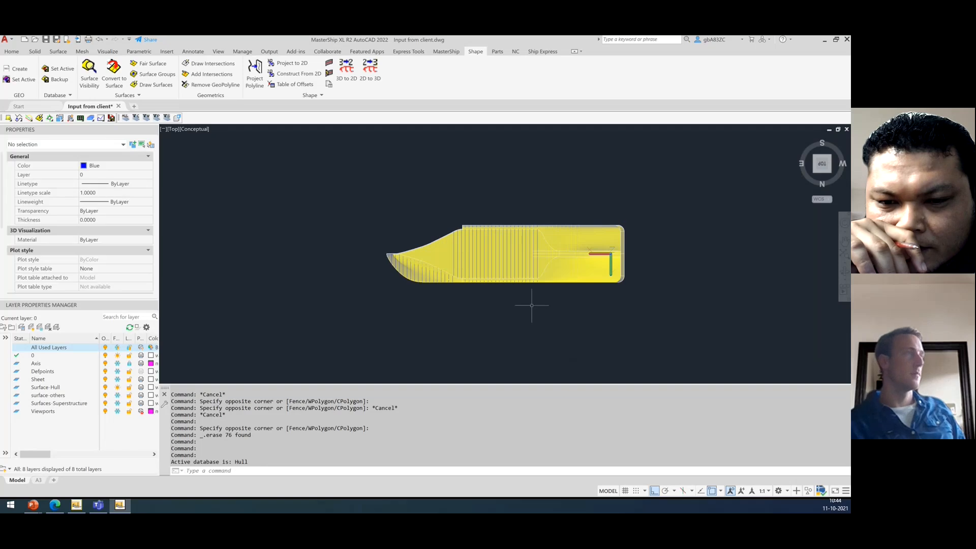
Orbit to the aft side of the hull and inspect two of the added frame lines in the surface geometry.
shift+middle_drag(658, 331, 620, 272)
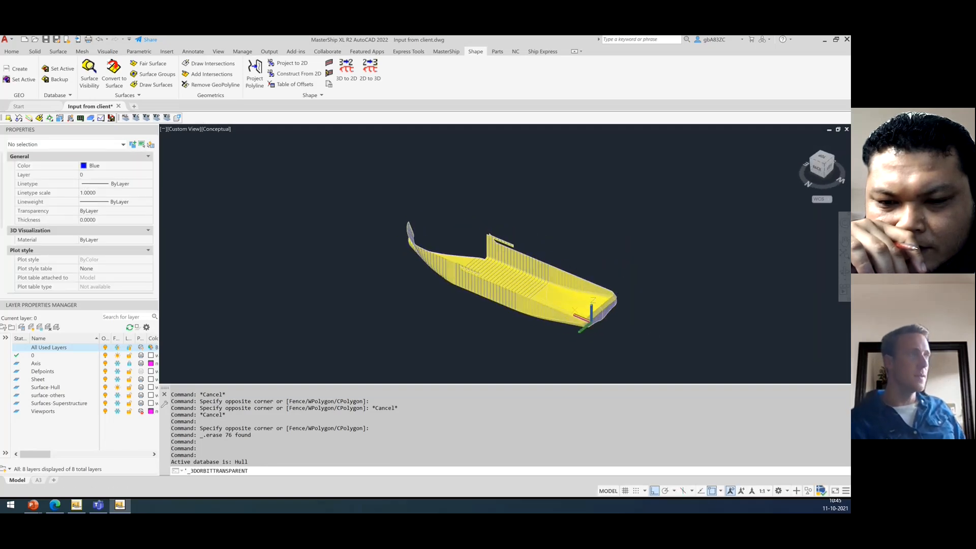
scroll(601, 279, up, 4)
scroll(577, 269, up, 5)
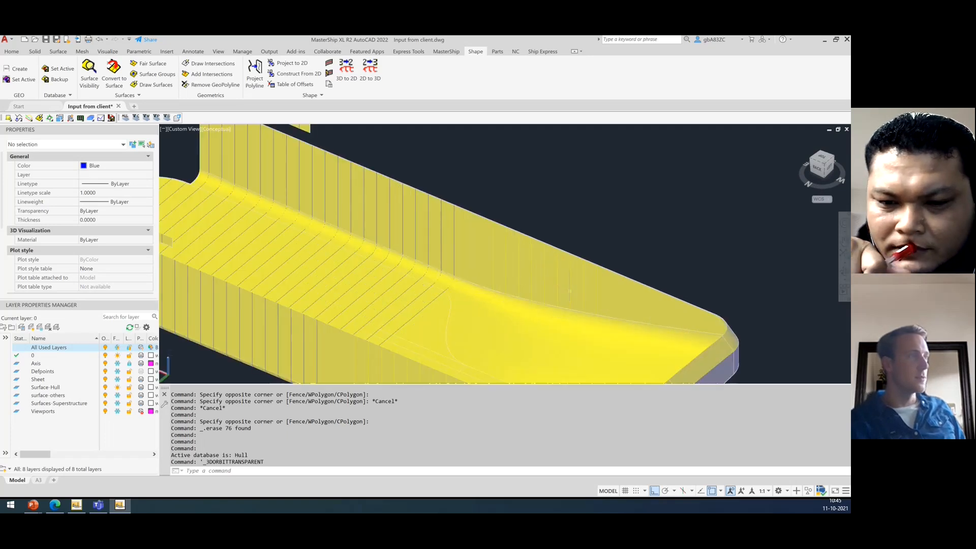
click(561, 271)
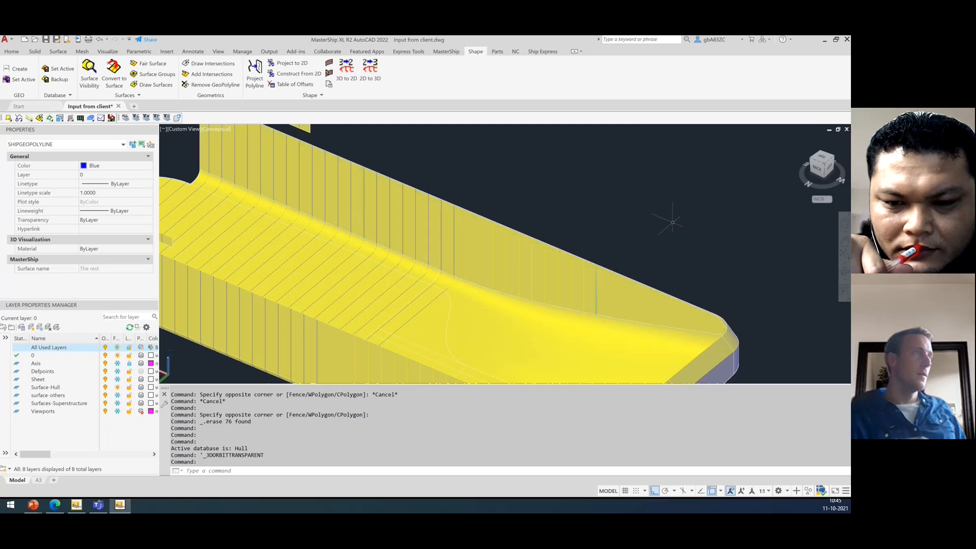
key(Escape)
key(Escape)
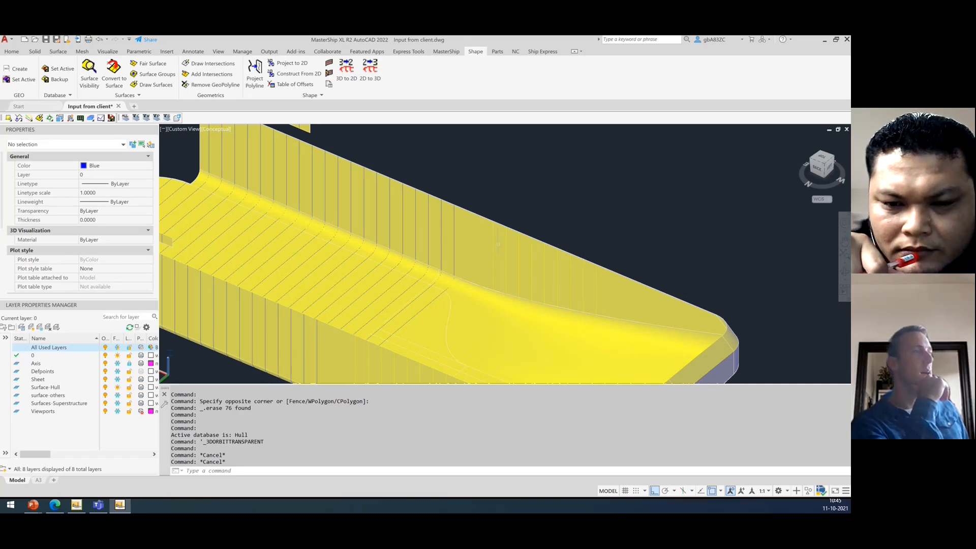
click(492, 246)
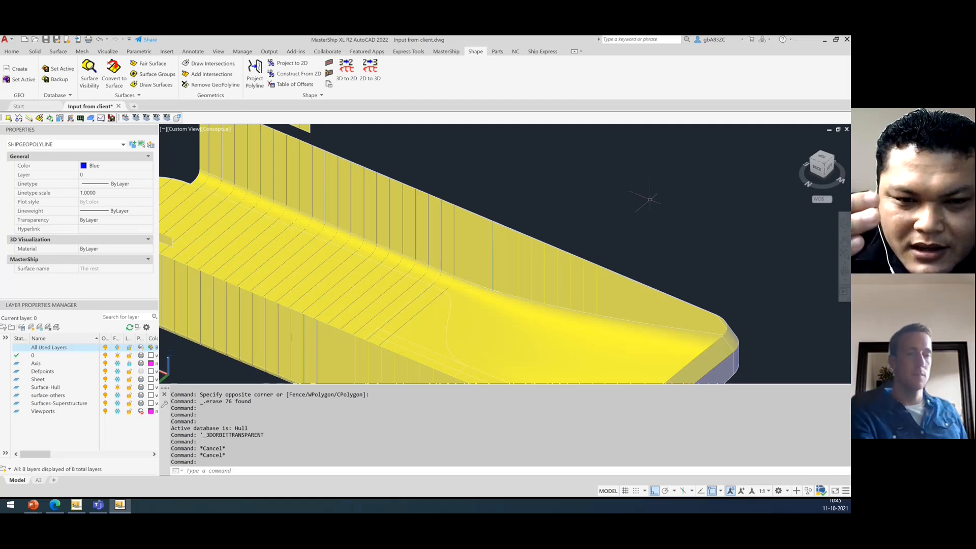
key(Escape)
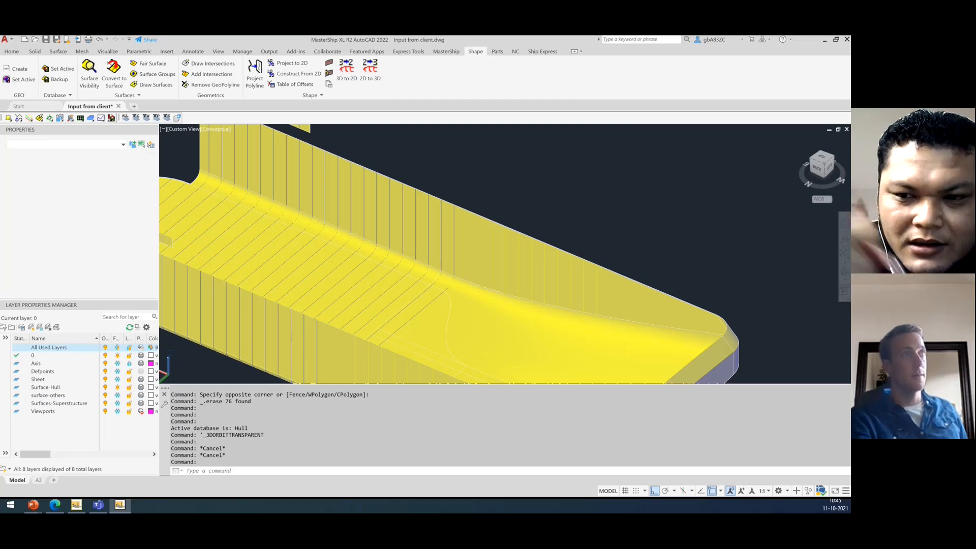
key(Escape)
key(Escape)
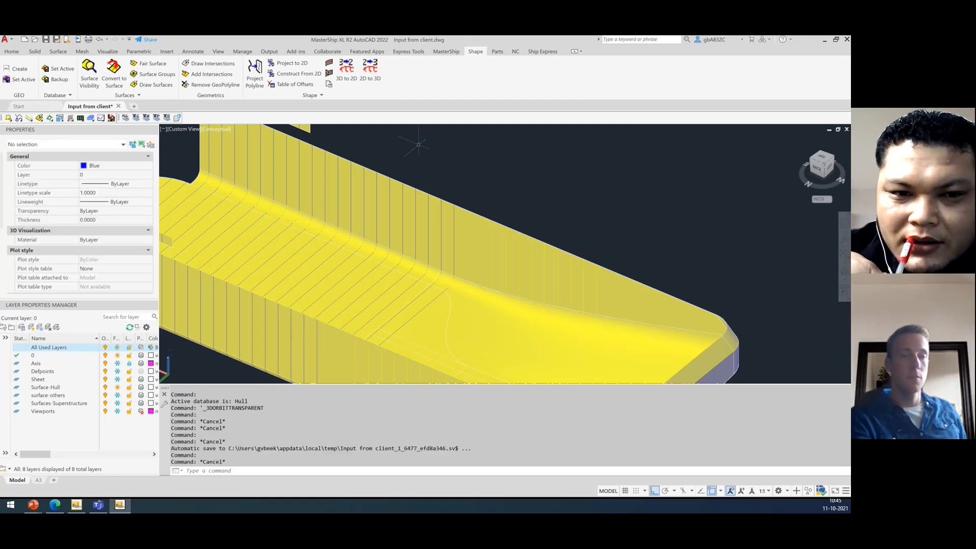
Draw a single frame intersection of The rest surface at 22500 as a 3D polyline and inspect the new line.
click(203, 66)
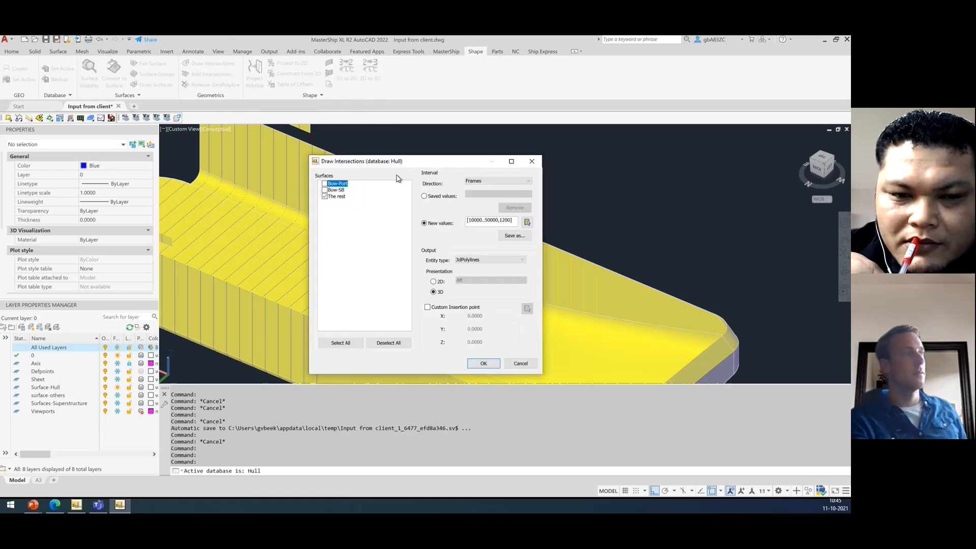
click(493, 224)
double_click(491, 225)
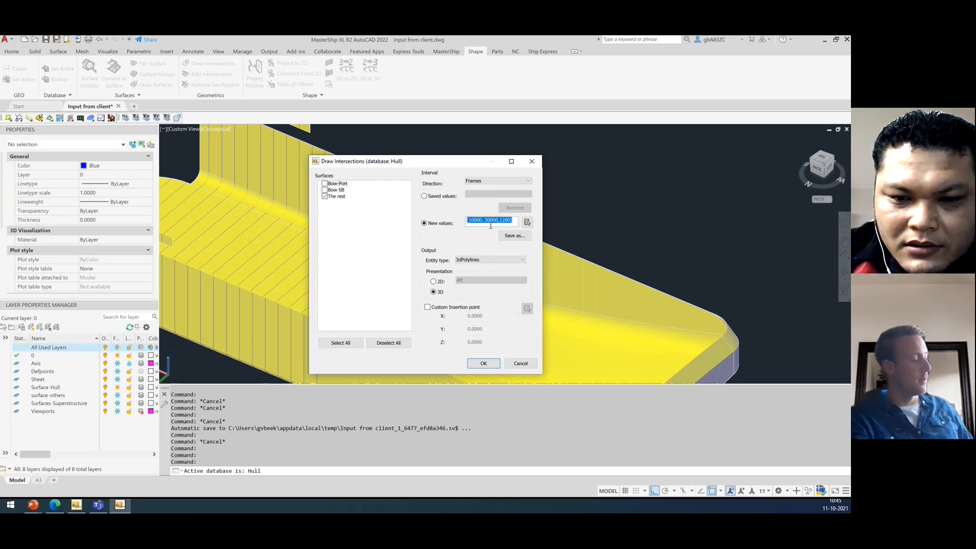
text(2)
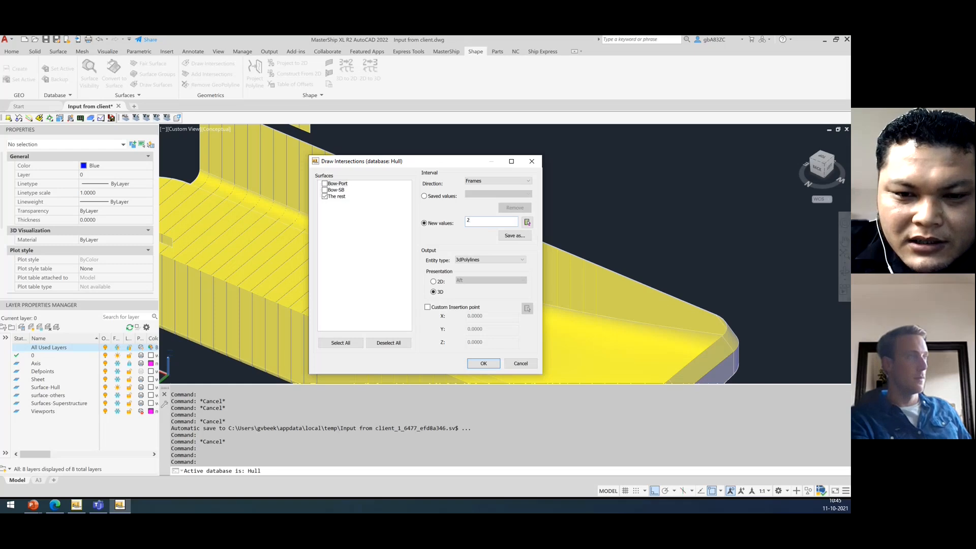
text(2000)
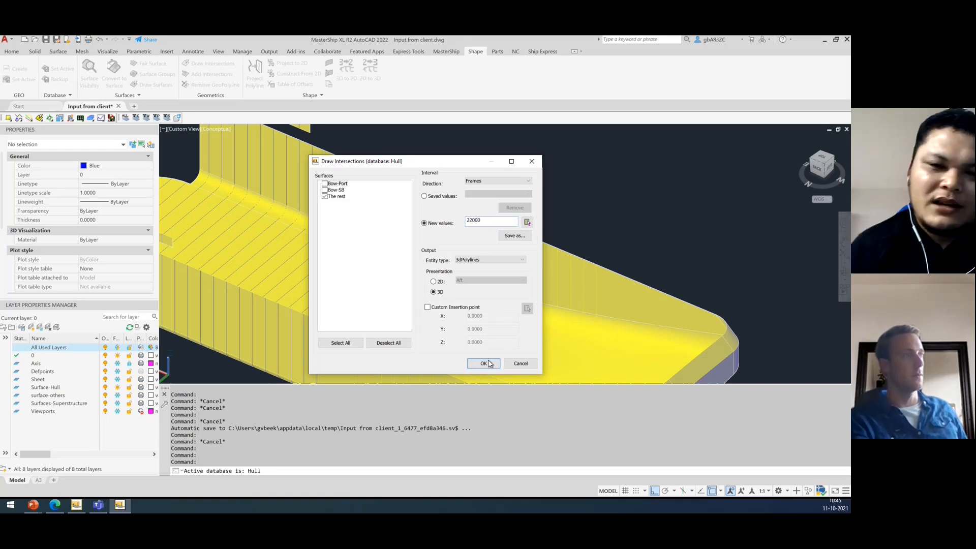
double_click(468, 224)
text(22500)
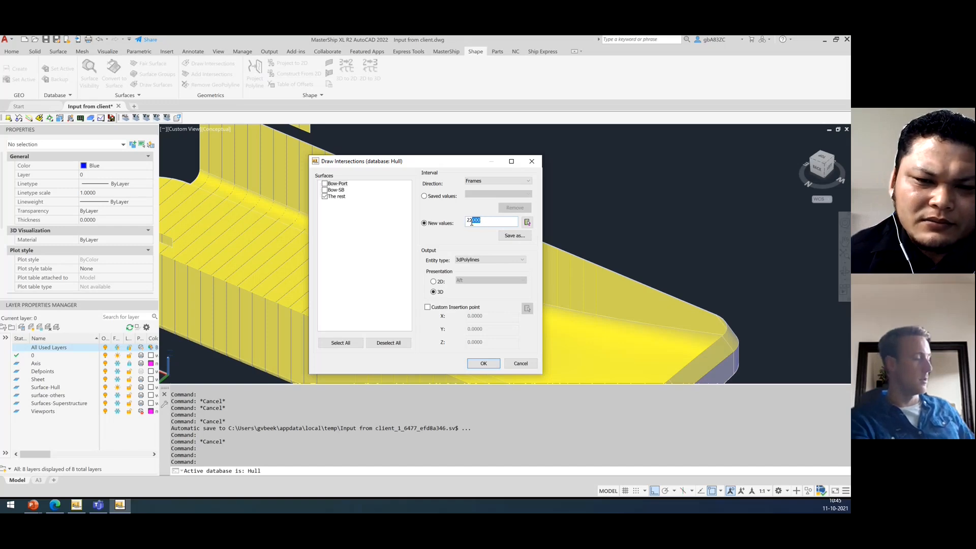
click(485, 363)
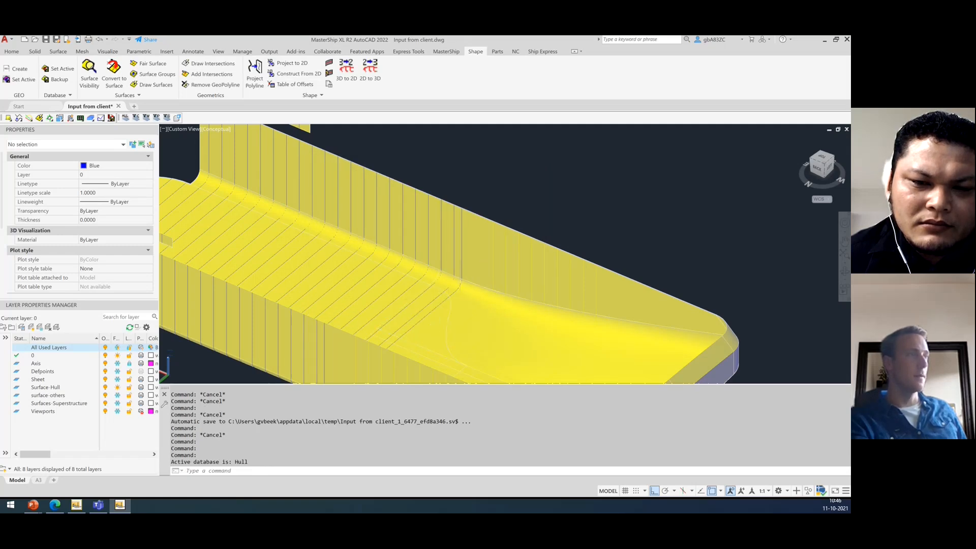
click(459, 284)
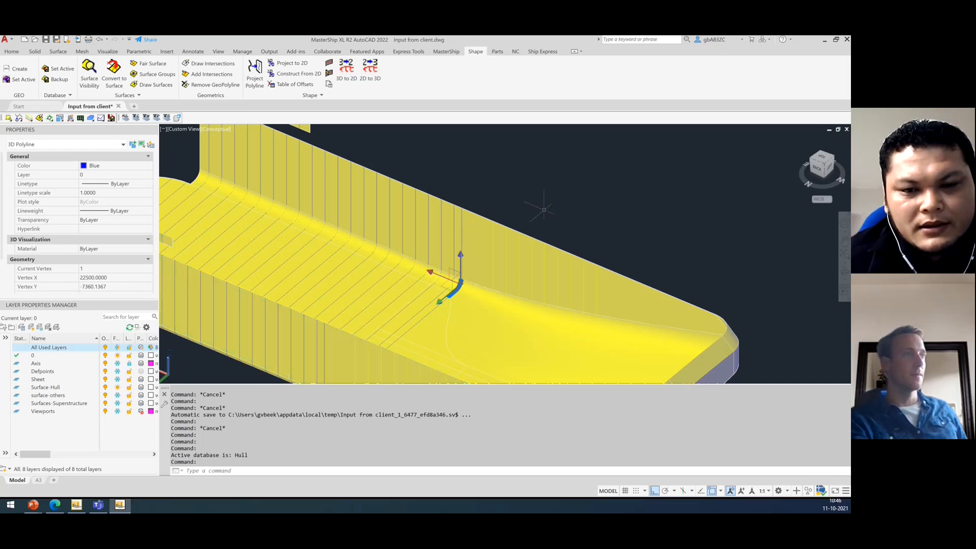
key(Escape)
Draw a single frame intersection of The rest surface at 56000 as a 3D polyline.
scroll(553, 181, down, 4)
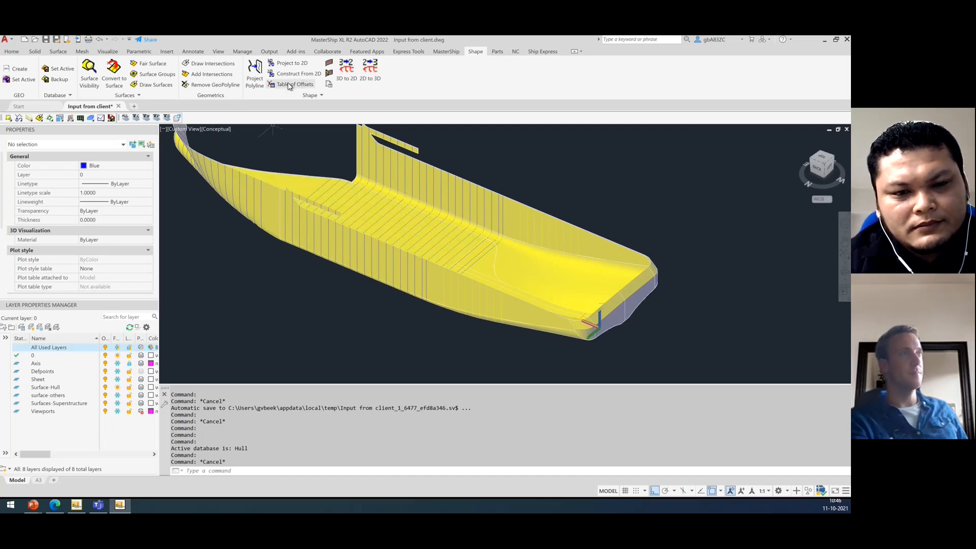
click(212, 63)
drag(497, 221, 392, 217)
text([2000)
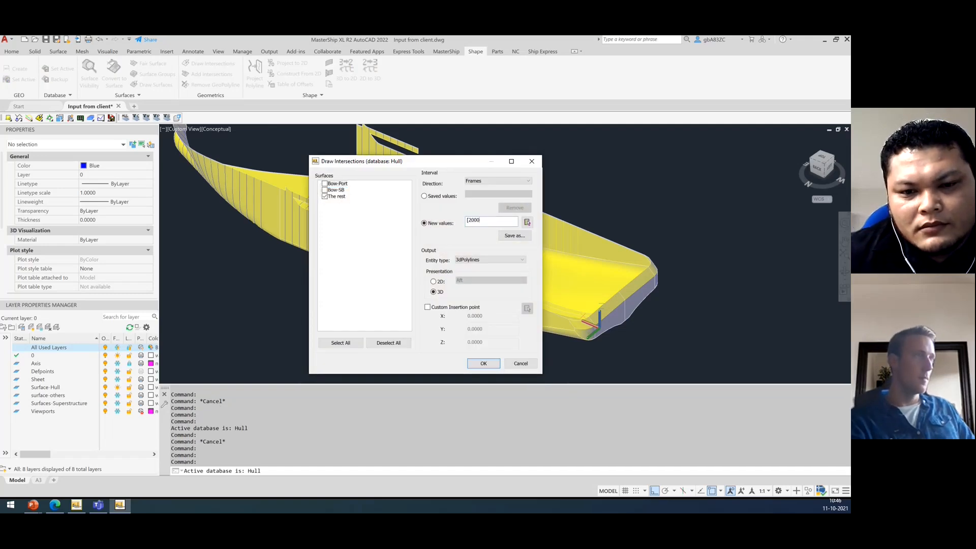
text(0..60000,600)
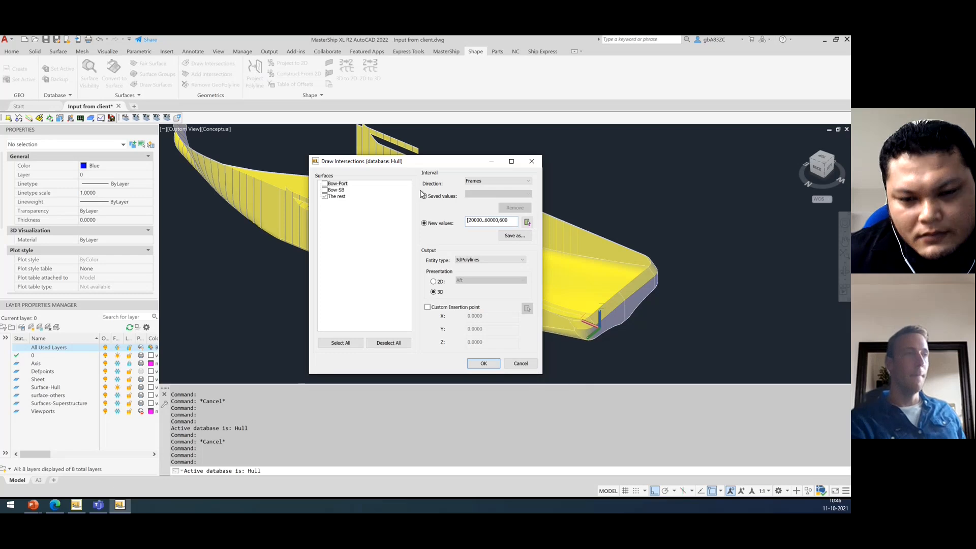
text(])
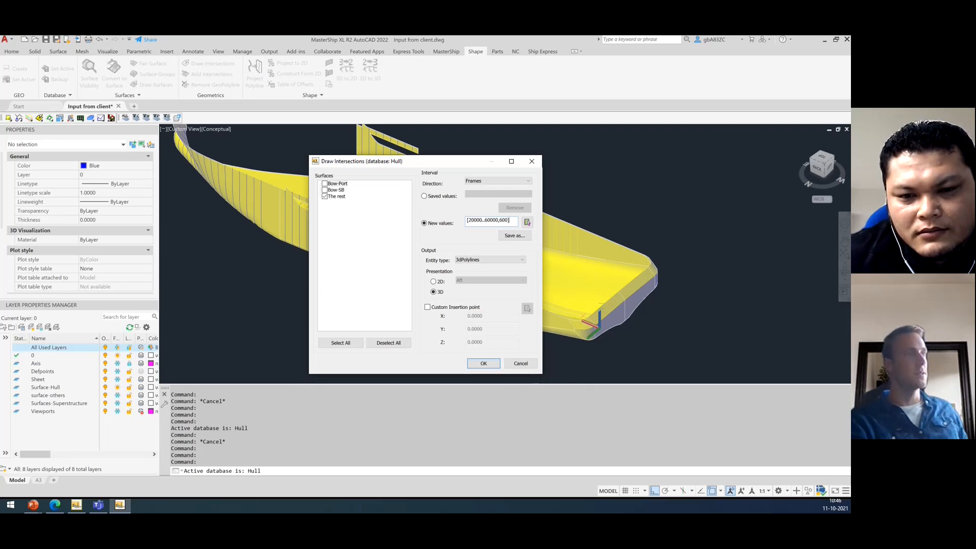
drag(512, 223, 458, 257)
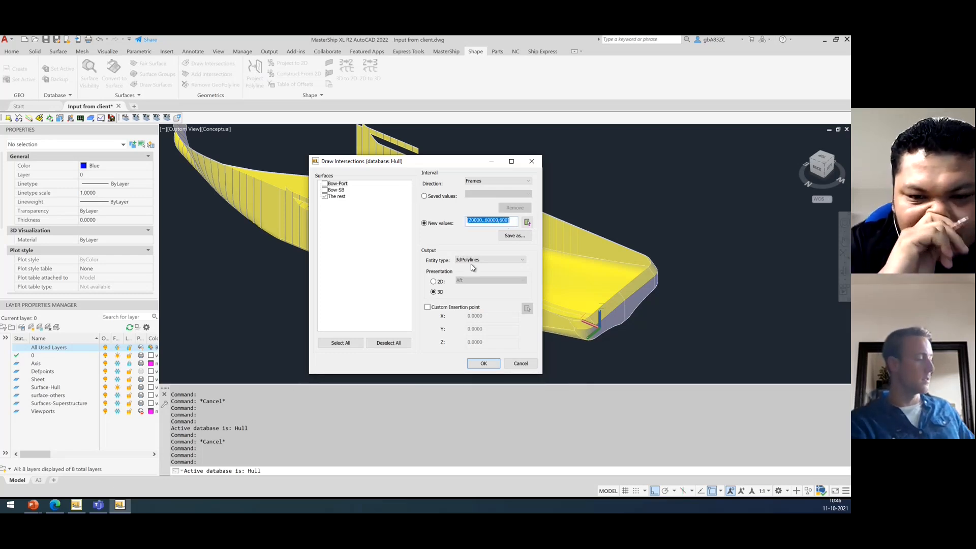
text(56000)
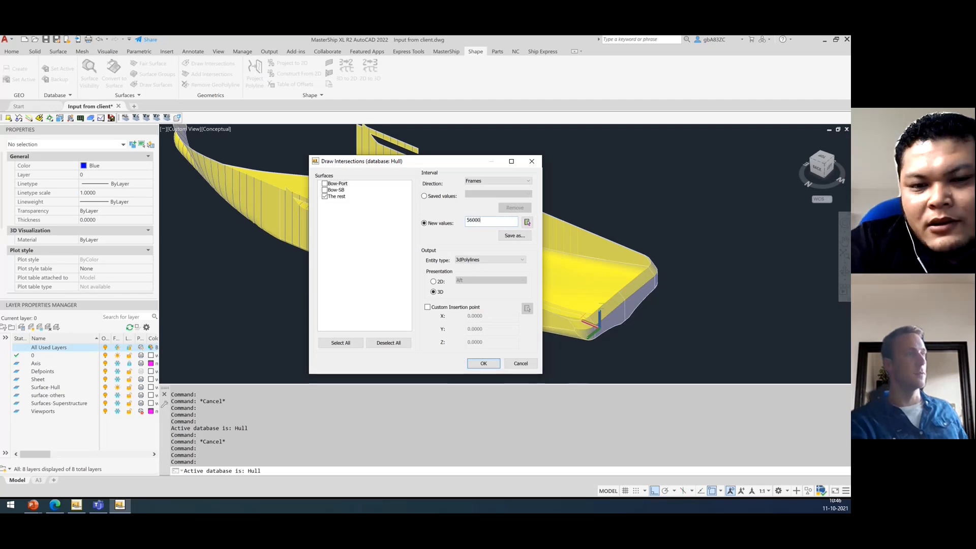
click(483, 364)
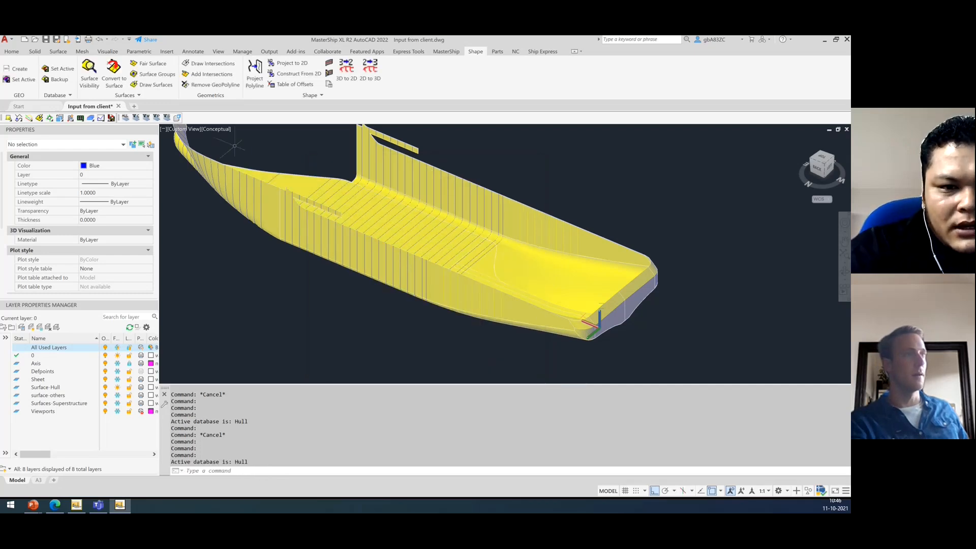
Select the frame polyline at 56000 near the bow and examine its location from the other side of the hull.
scroll(273, 153, up, 5)
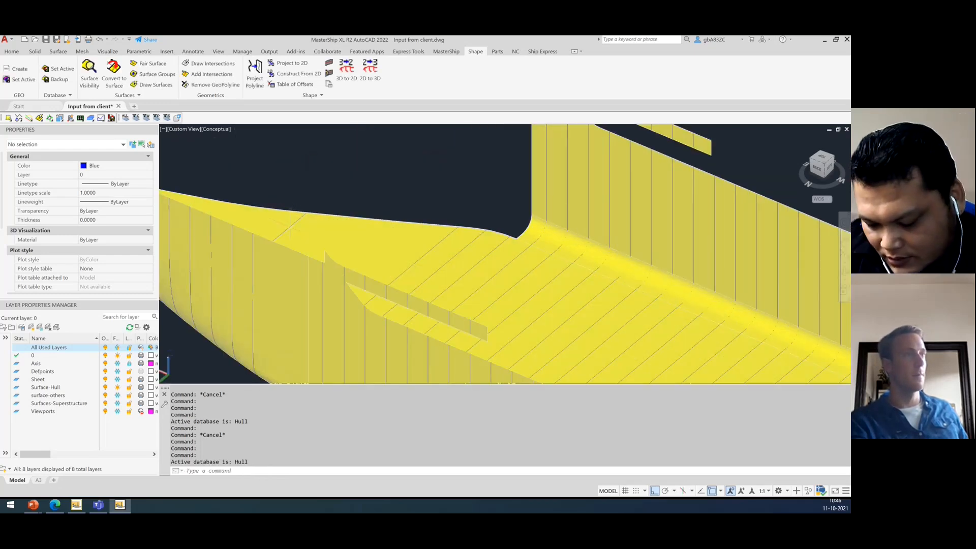
click(283, 231)
scroll(353, 164, down, 5)
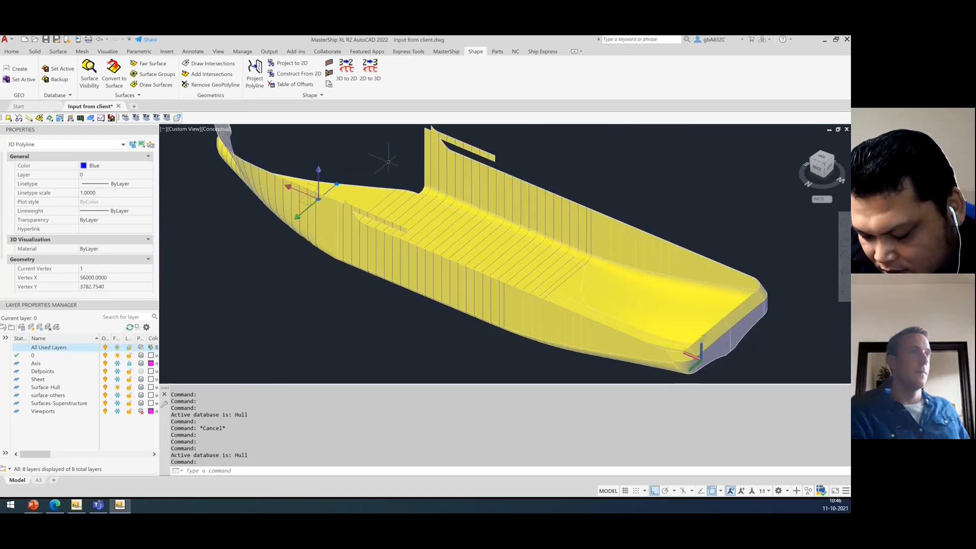
shift+middle_drag(365, 320, 330, 318)
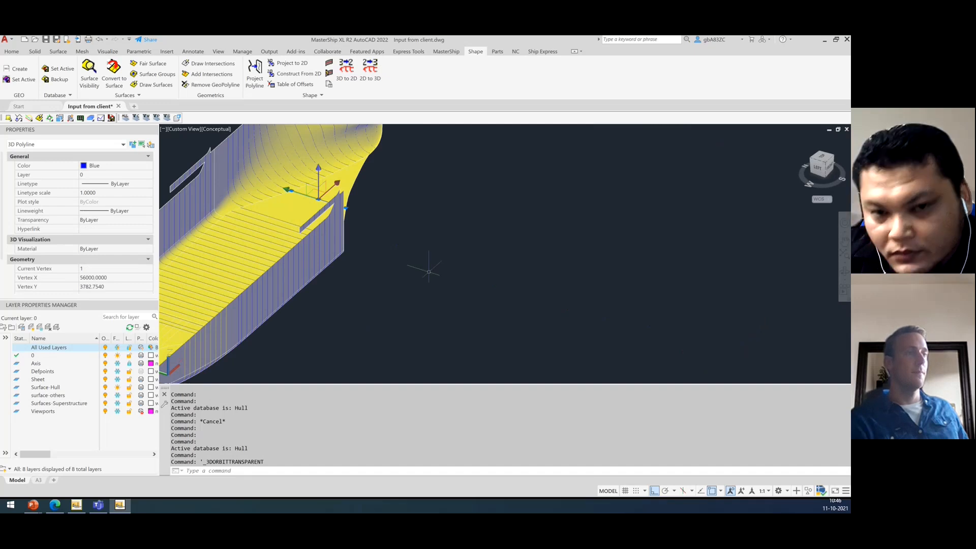
key(Escape)
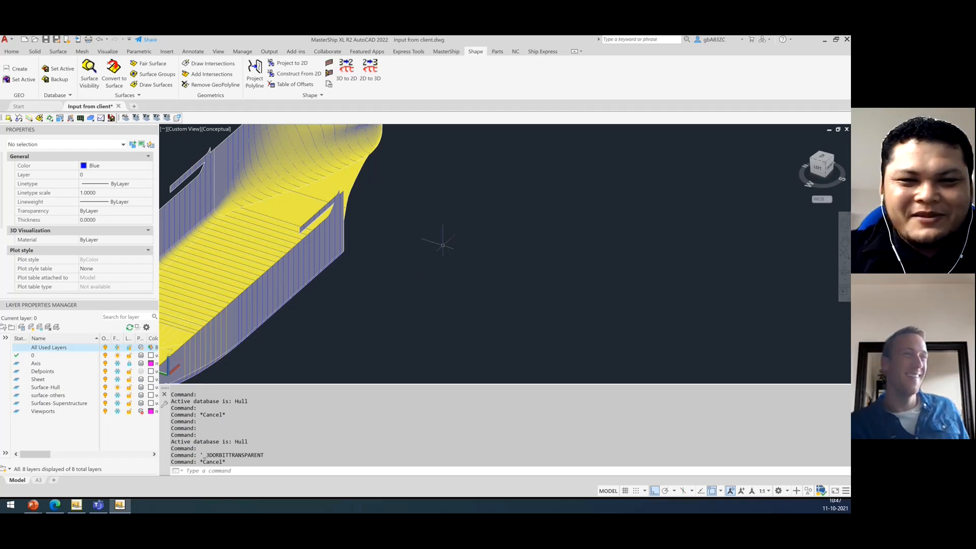
Set up drawing buttock intersections with the new interval [-10000..10000,500].
scroll(447, 271, up, 2)
scroll(447, 269, down, 5)
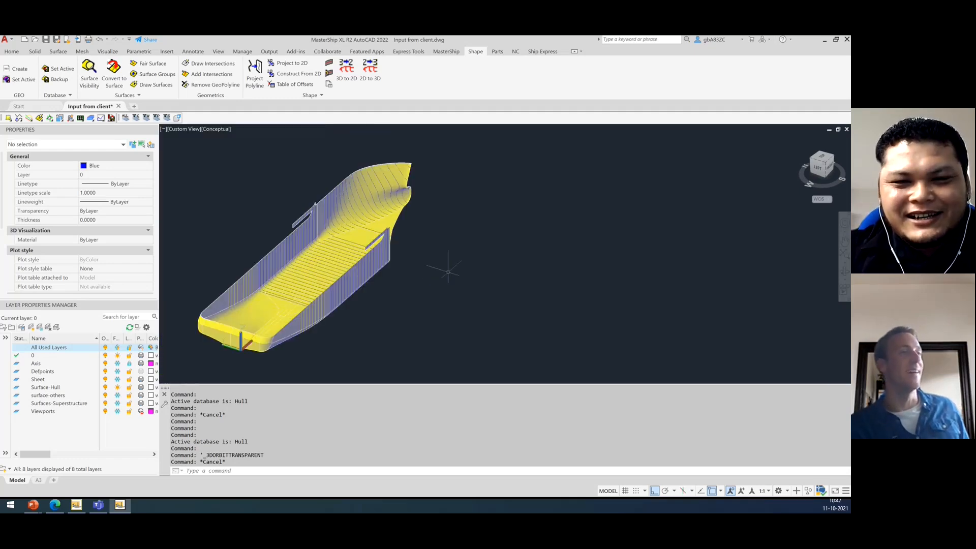
scroll(436, 261, up, 4)
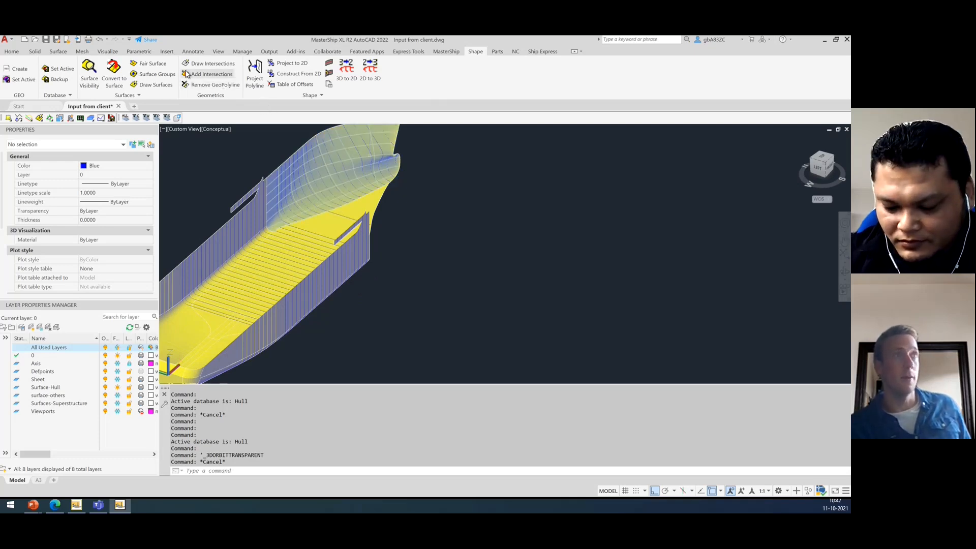
click(214, 65)
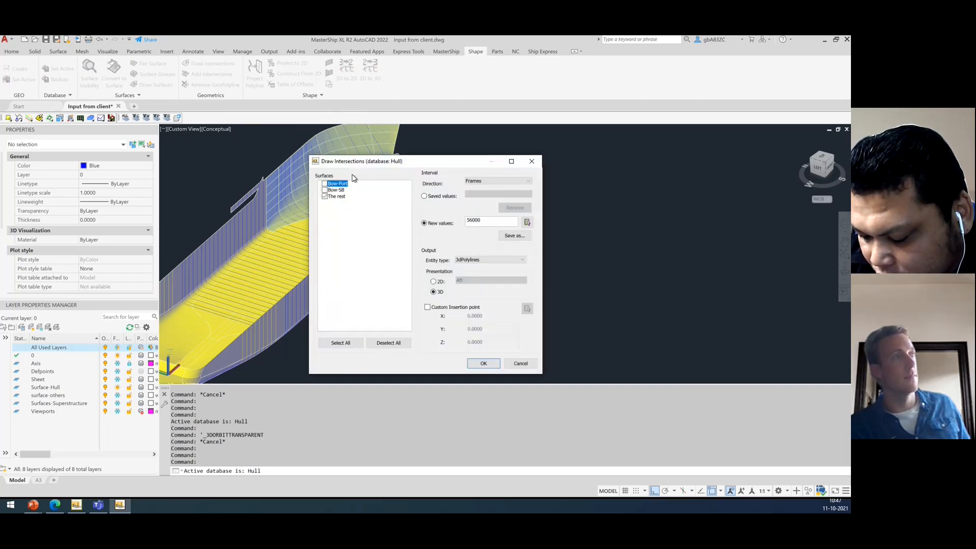
click(517, 182)
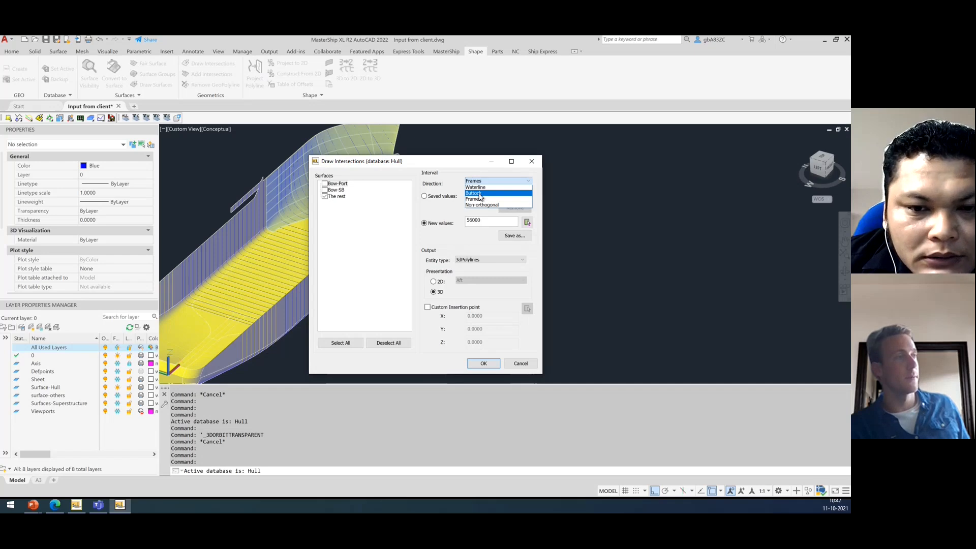
click(478, 194)
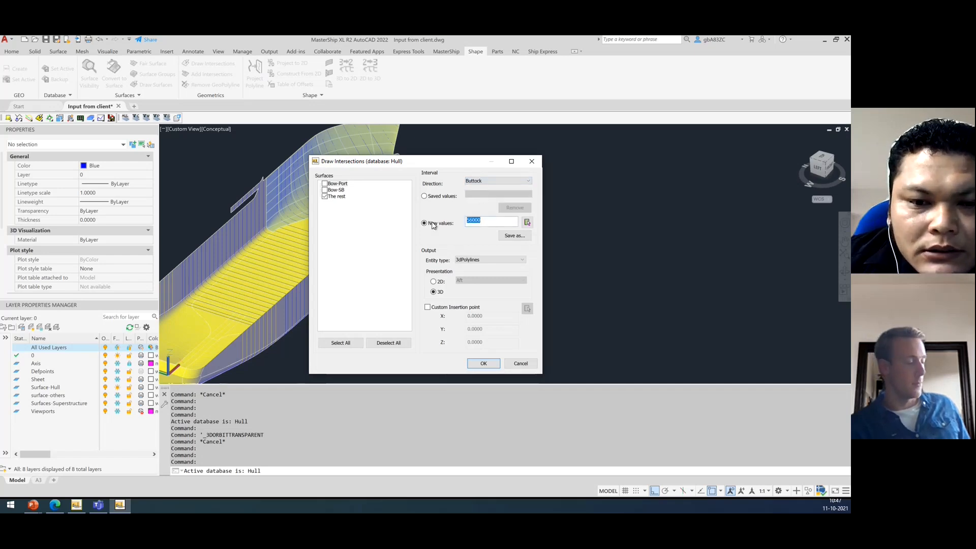
key(BackSpace)
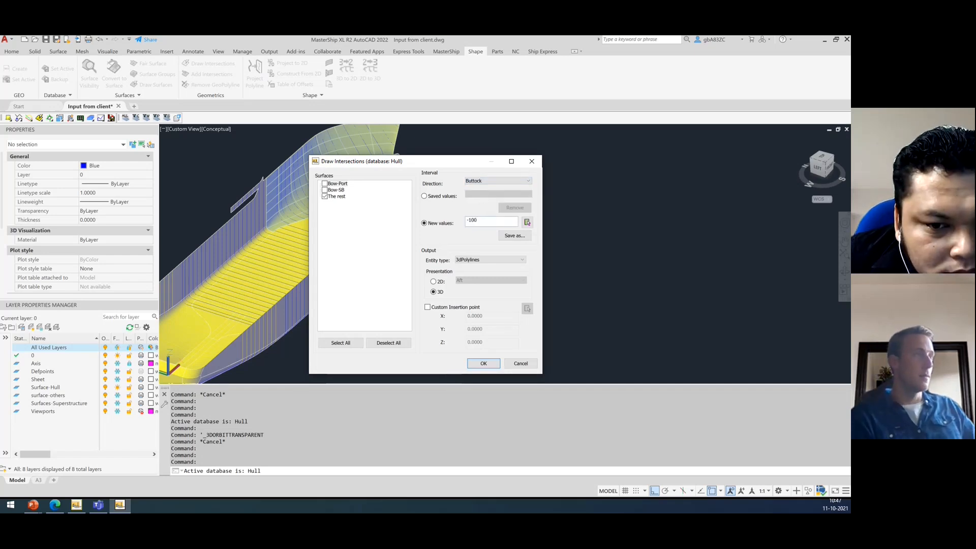
text([-1000)
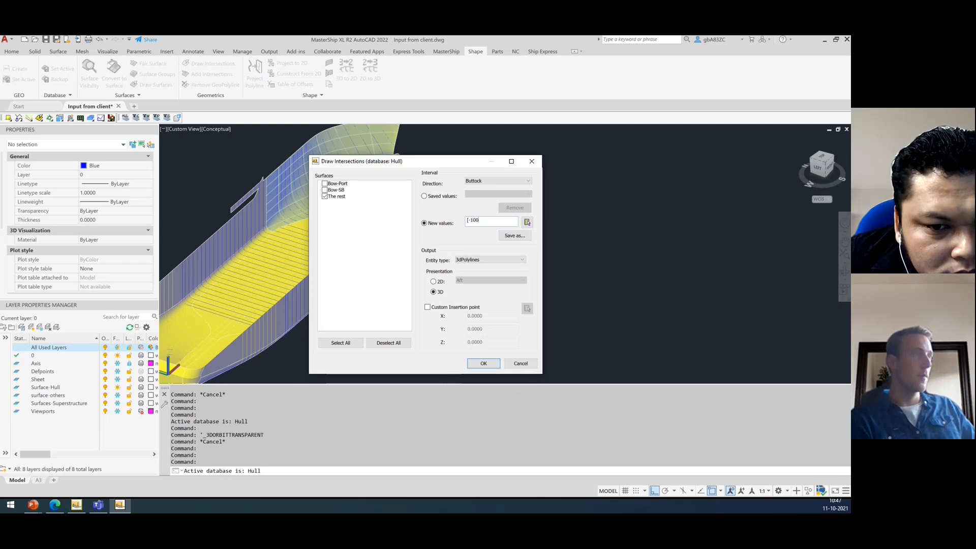
text(0..)
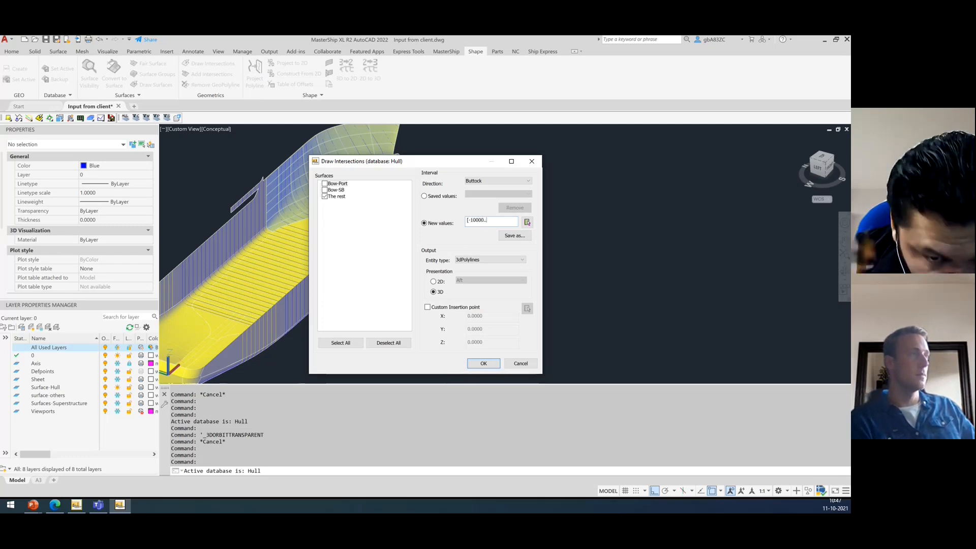
text(100000)
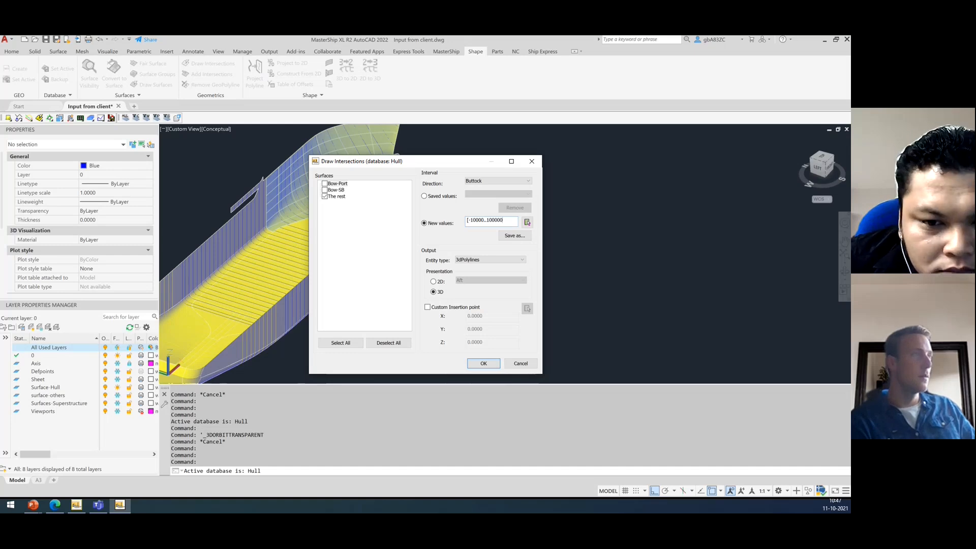
key(BackSpace)
text(,)
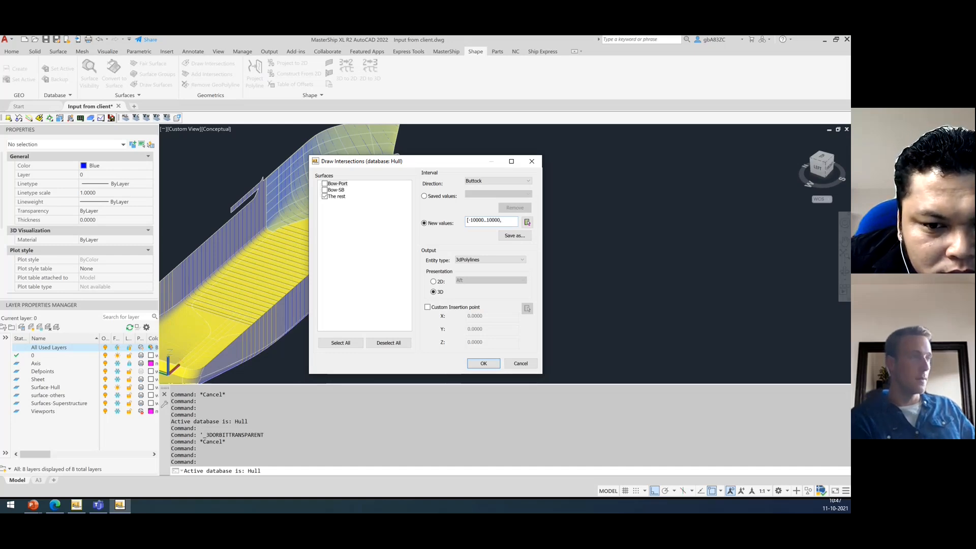
text(500])
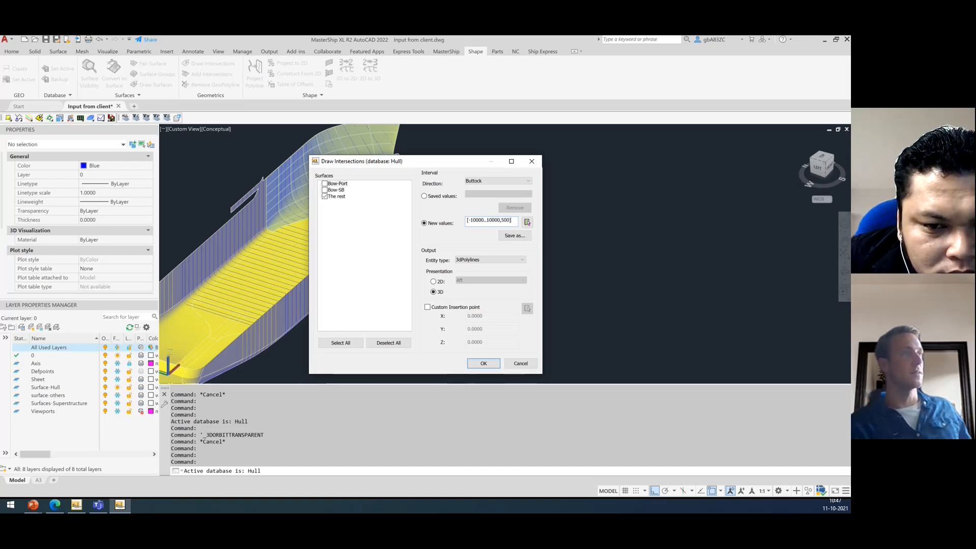
Include the Bow-Port and Bow-SB surfaces and draw the buttock intersections as 3D polylines.
click(333, 183)
click(333, 189)
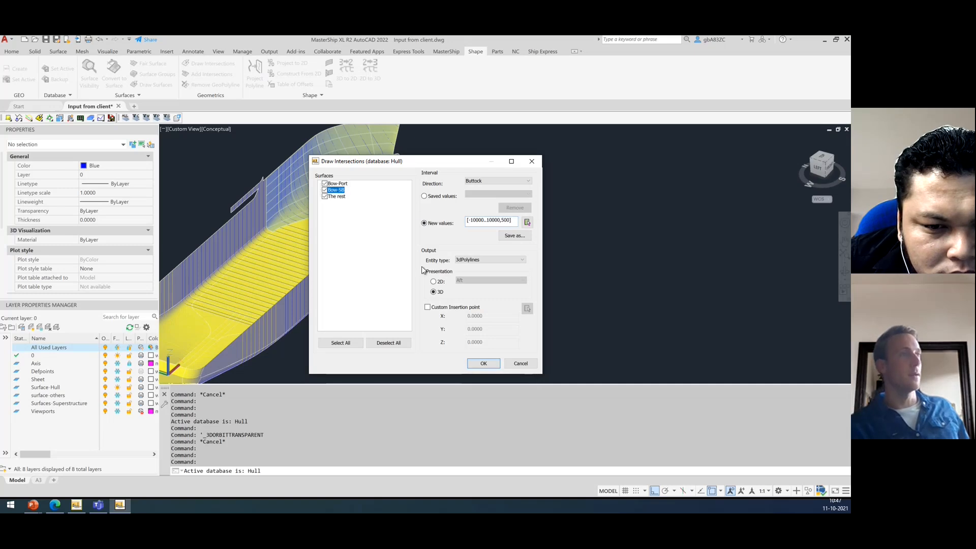
click(487, 364)
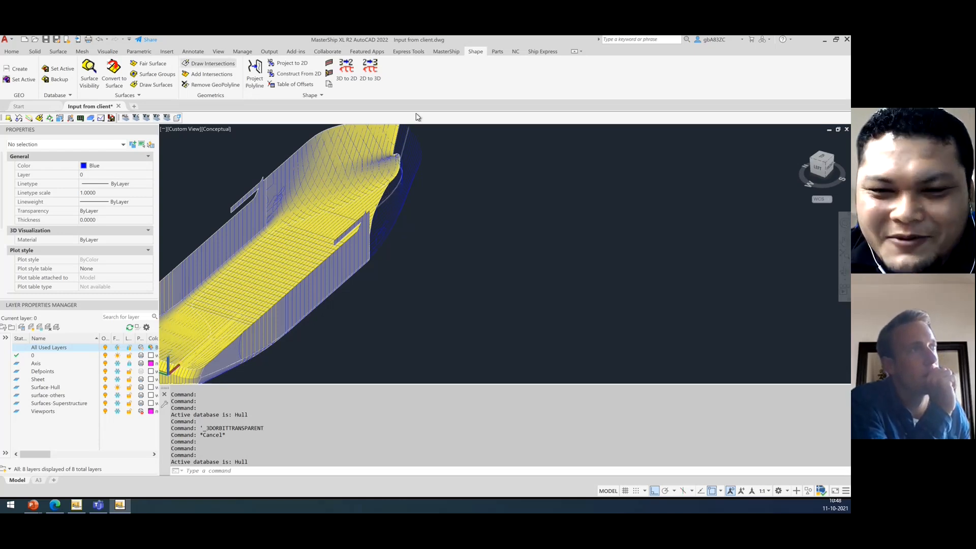
Clear the new interval values for another buttock intersection and move the dialog away from the hull.
click(430, 223)
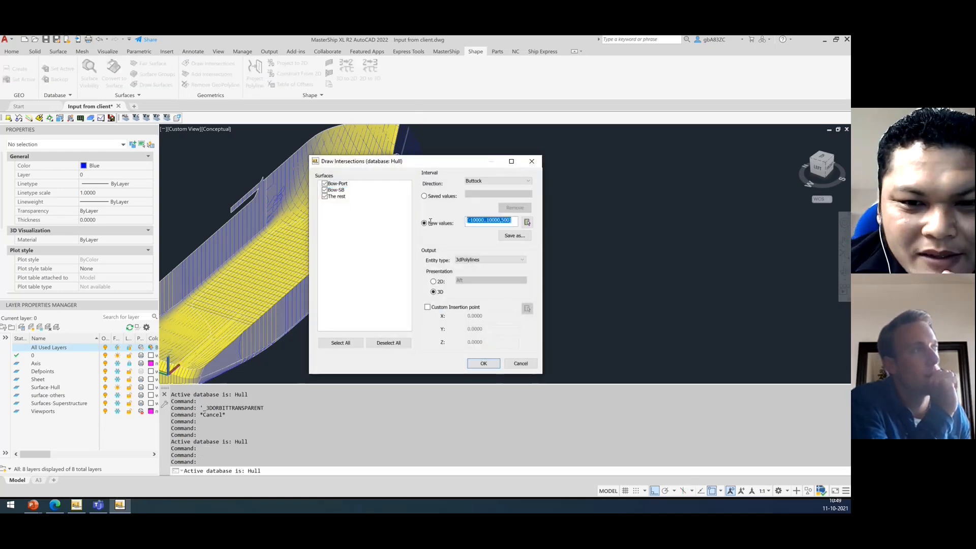
key(BackSpace)
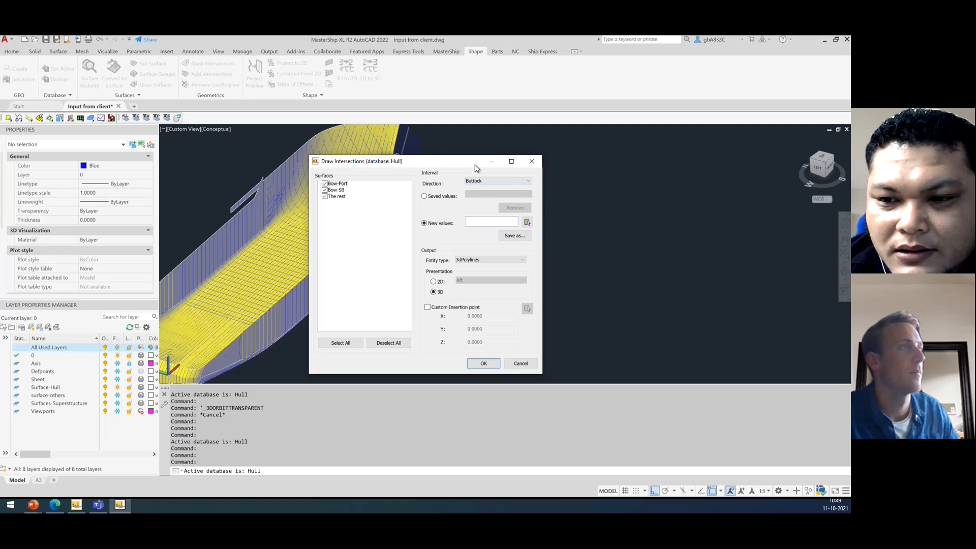
drag(477, 168, 599, 182)
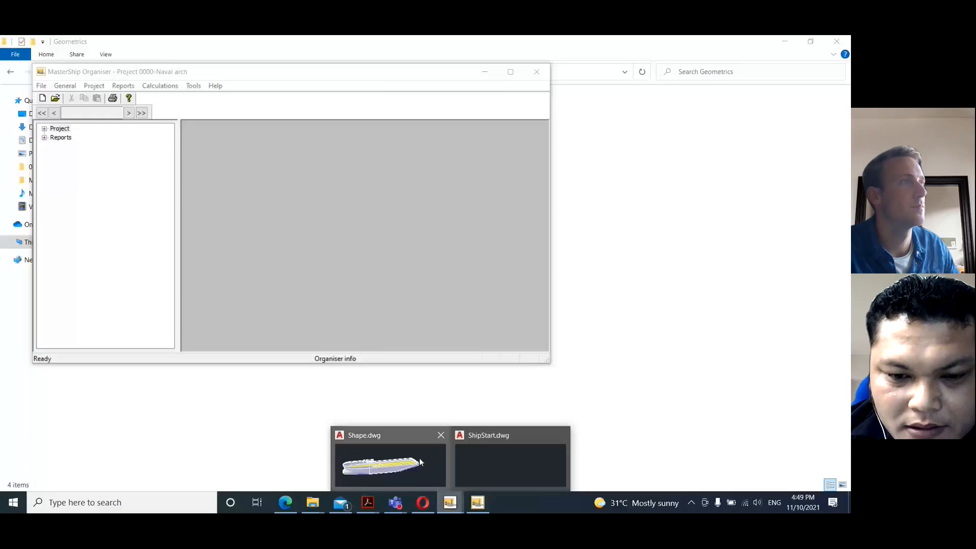
Switch to the Shape.dwg drawing and make only the bottomplate surface of the Hull database visible.
click(386, 460)
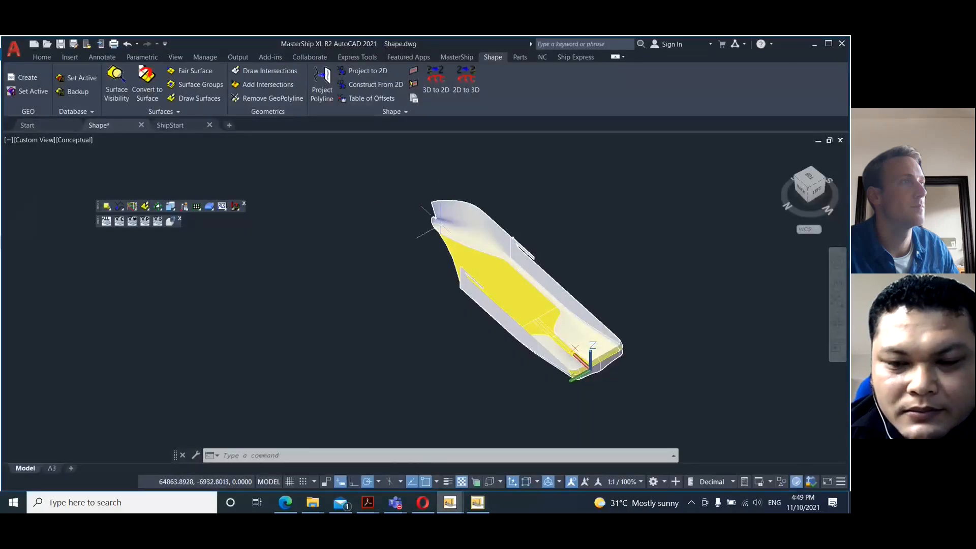
scroll(229, 172, up, 2)
scroll(355, 212, down, 2)
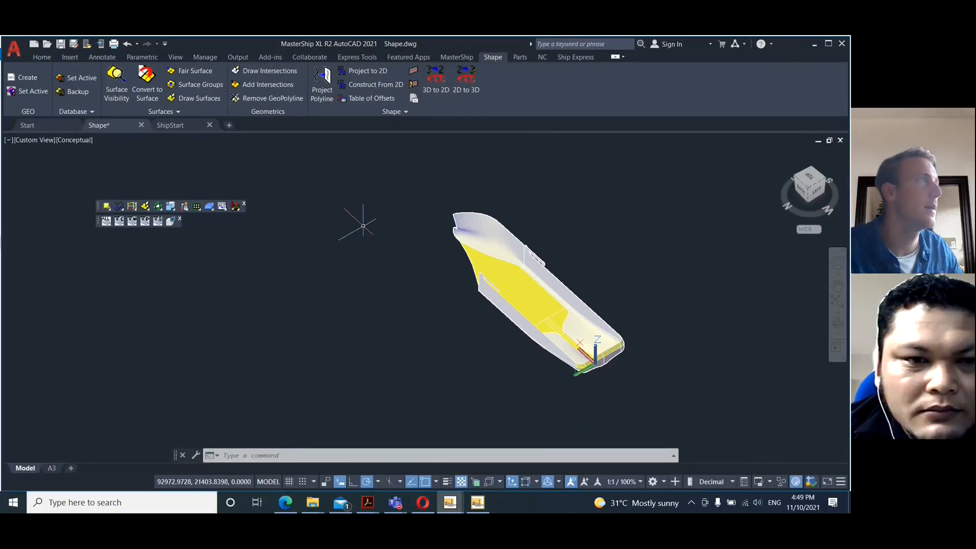
click(117, 84)
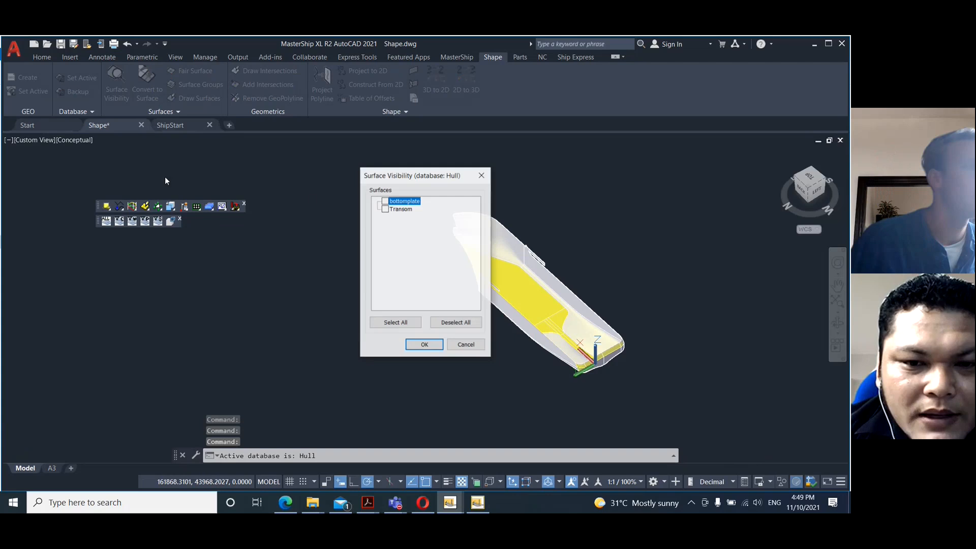
click(386, 202)
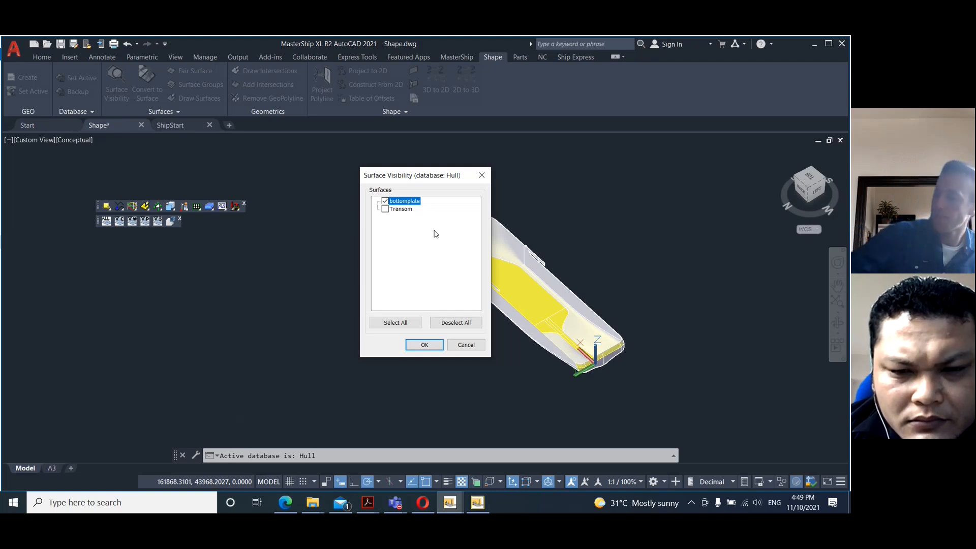
click(423, 344)
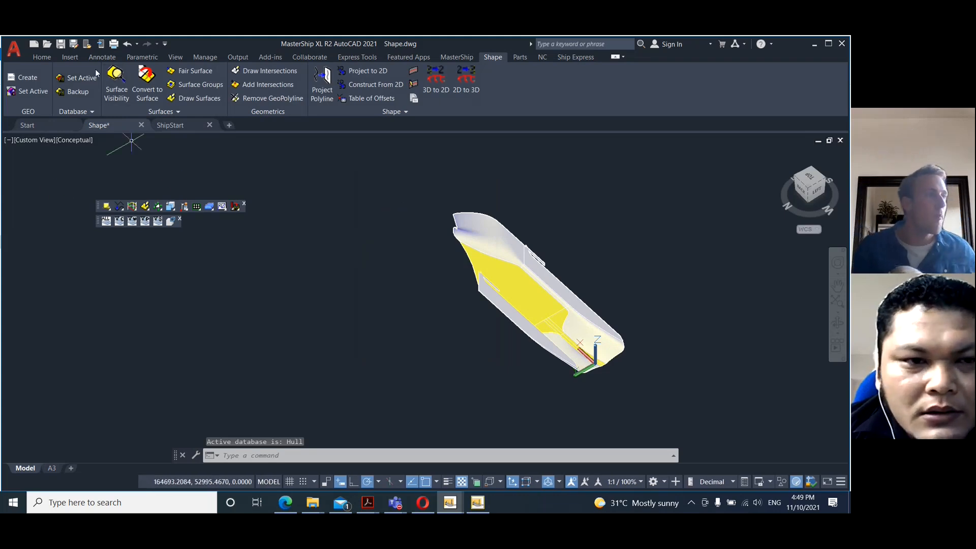
Draw frame intersections of the bottomplate and Transom surfaces as 3D polylines with the interval [0..20000,500].
click(248, 72)
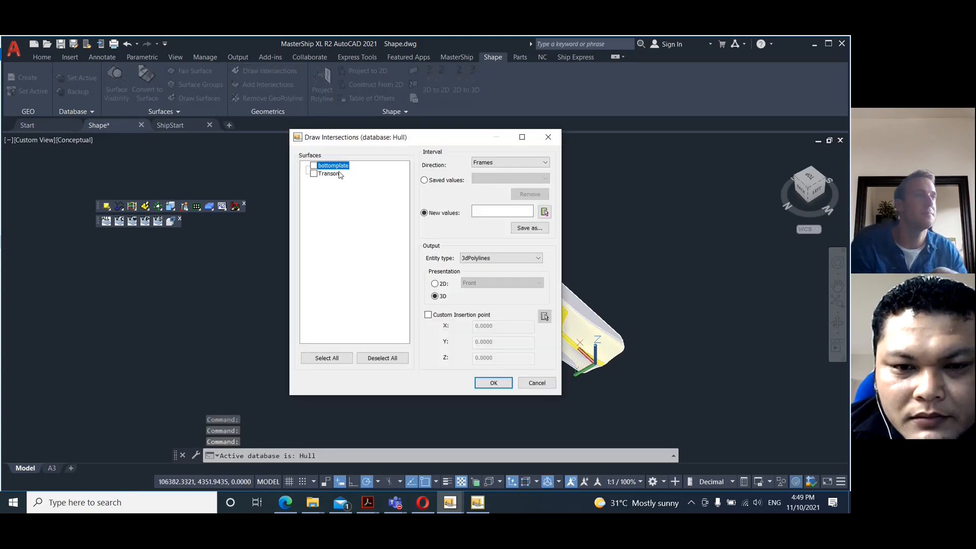
click(314, 166)
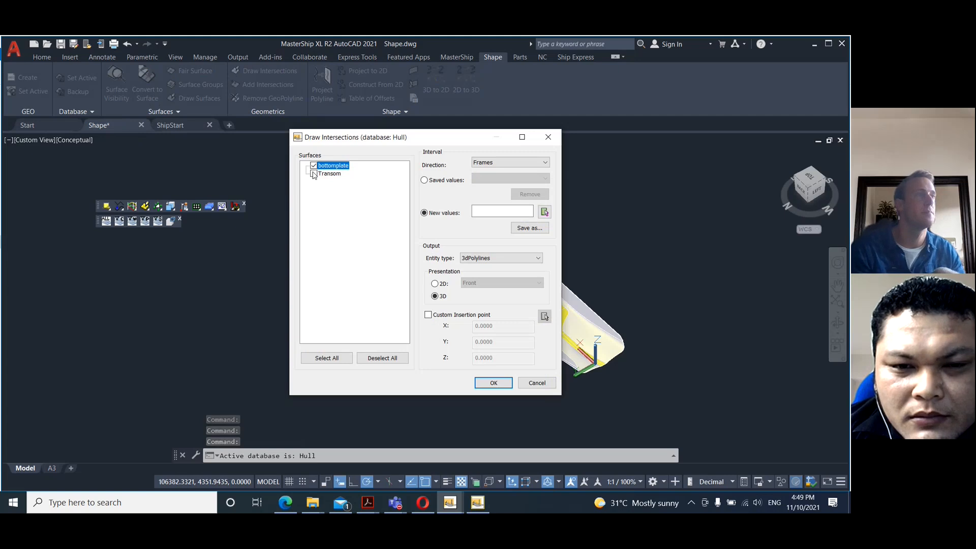
click(313, 174)
click(486, 163)
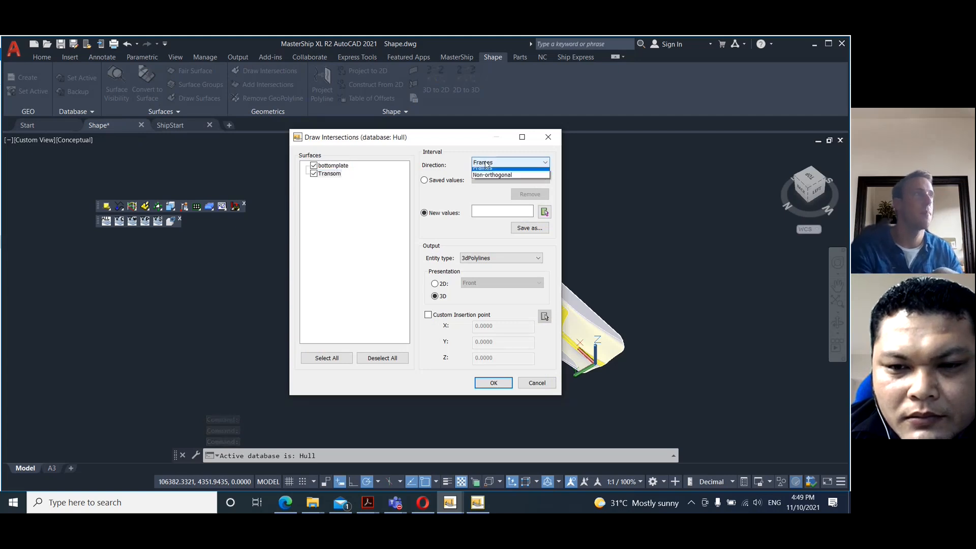
click(486, 167)
click(482, 210)
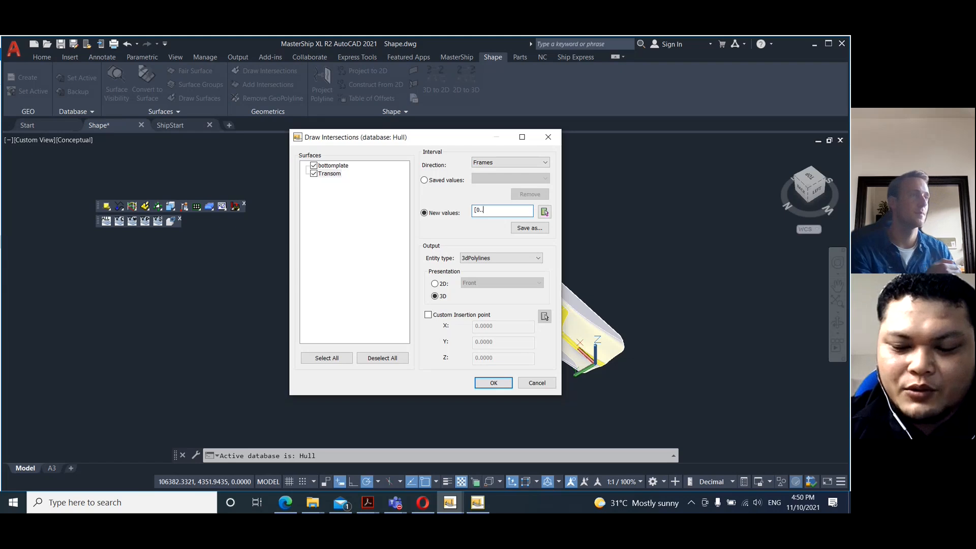
text(20)
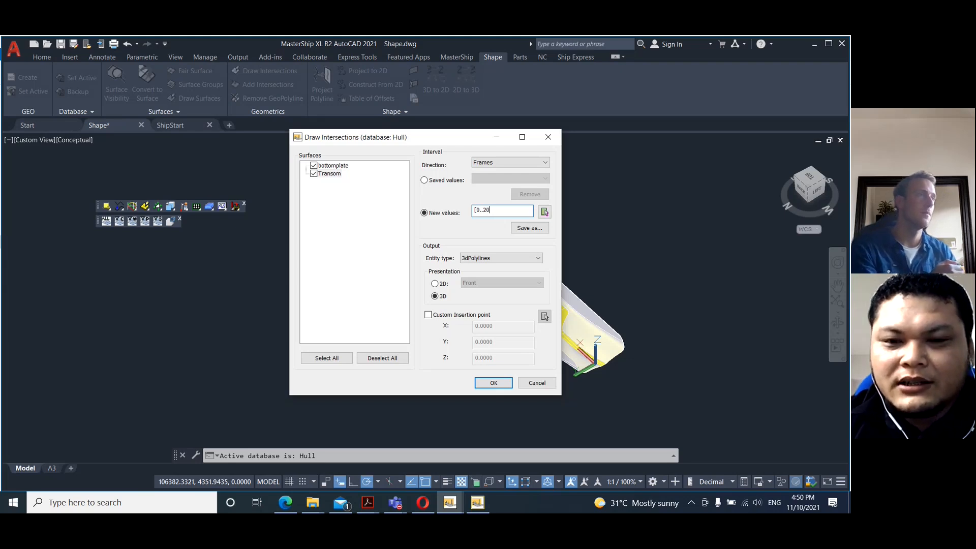
text(000)
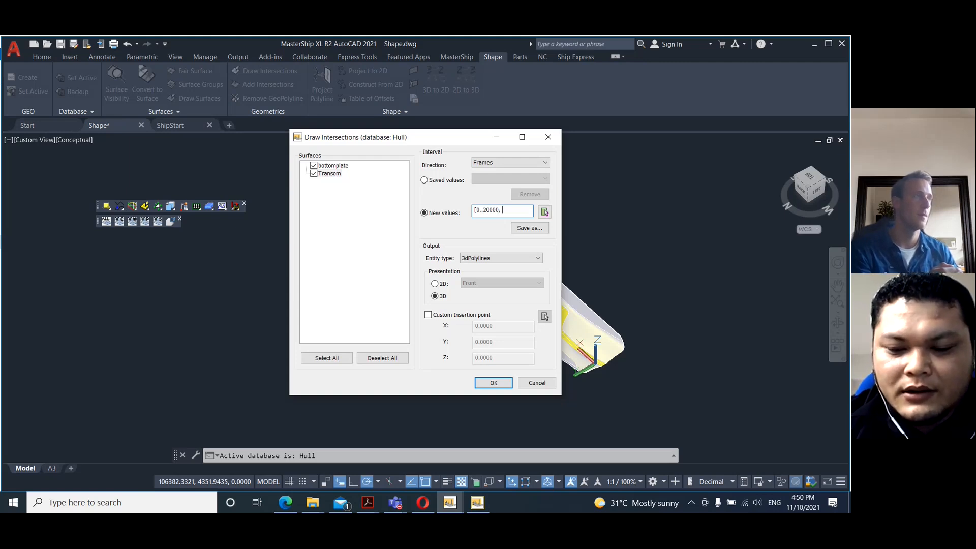
text(,500)
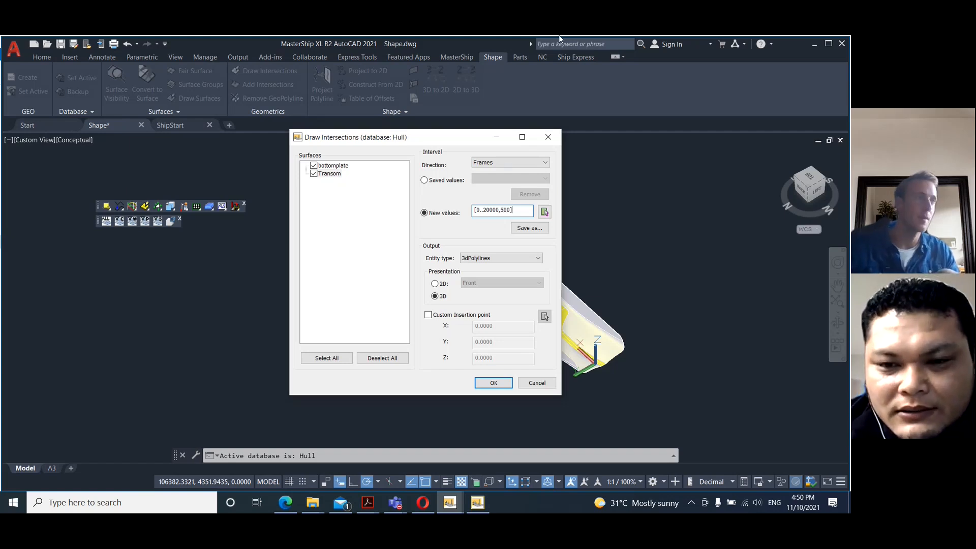
click(501, 387)
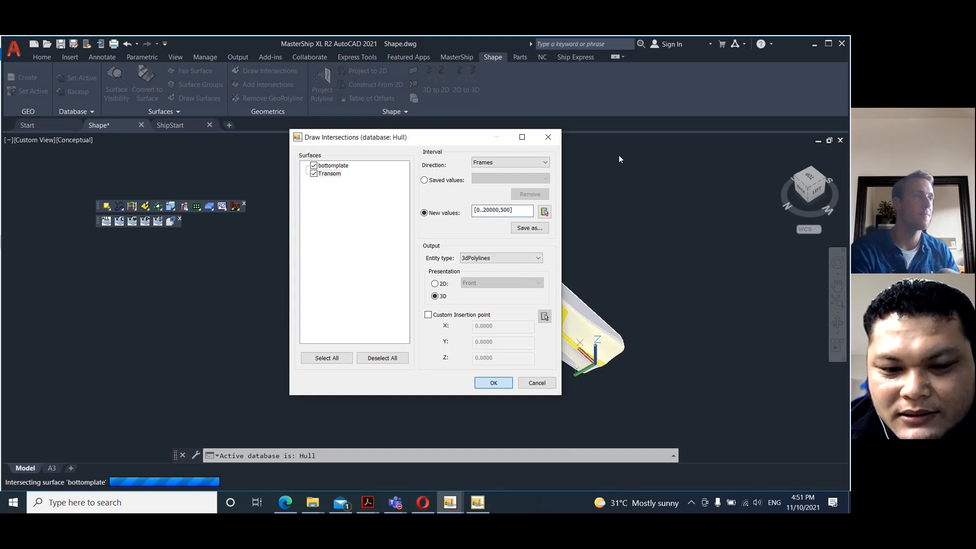
Orbit to the stern and inspect the drawn frame lines on the bottomplate.
scroll(491, 338, up, 5)
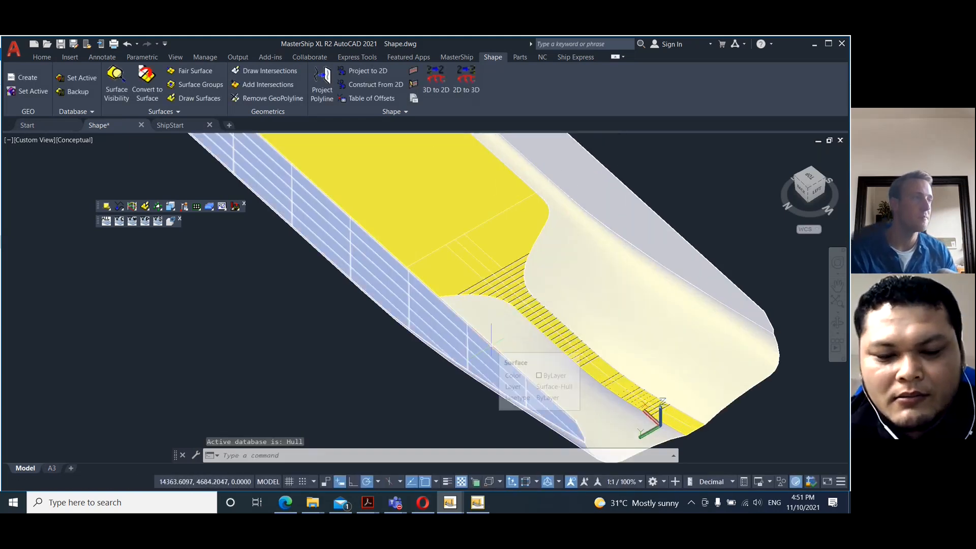
text(3dorbit)
key(Return)
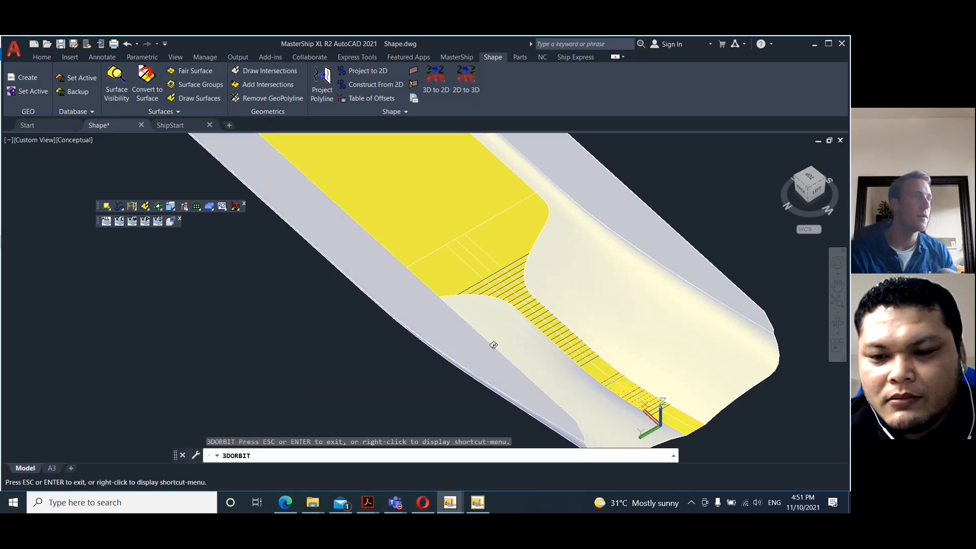
drag(510, 351, 425, 310)
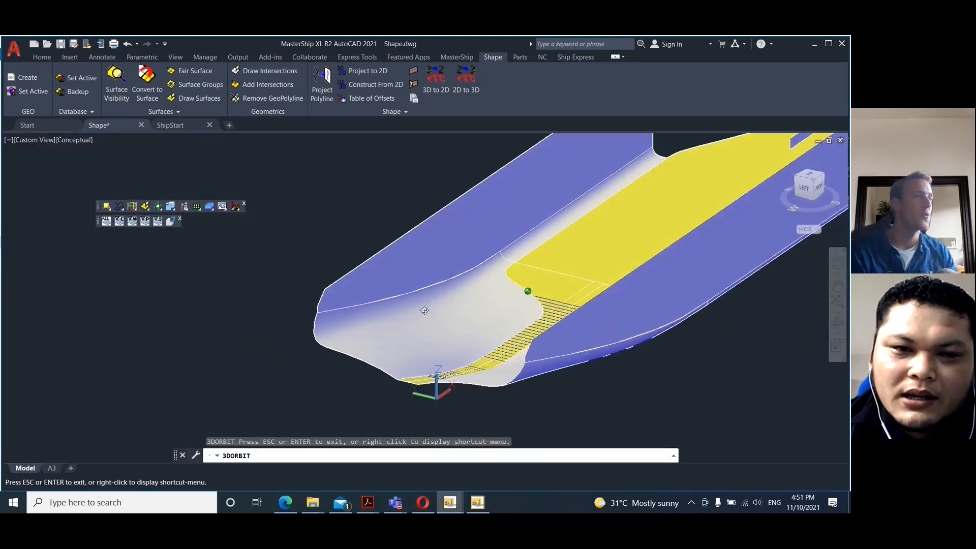
Make the Transom surface of the Hull database visible together with the bottomplate.
click(117, 80)
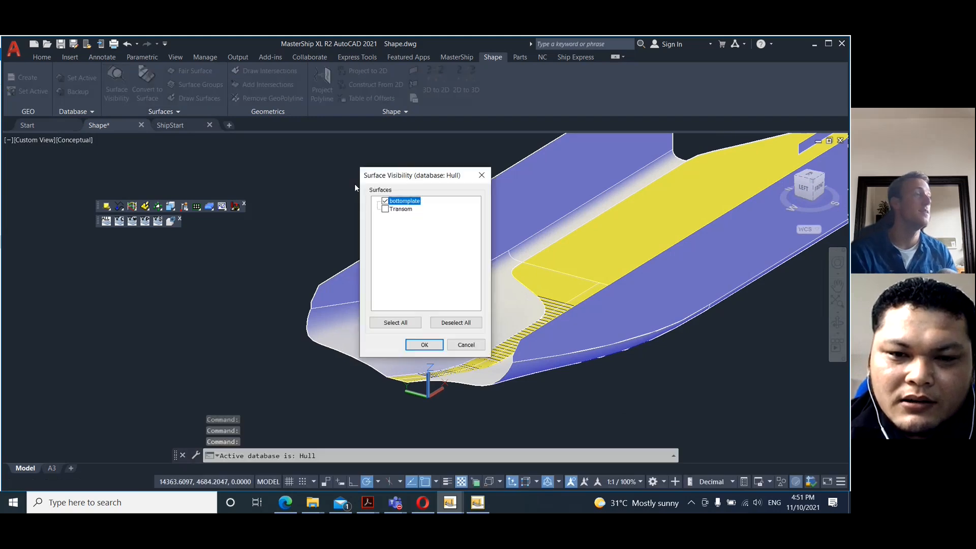
click(385, 209)
click(424, 345)
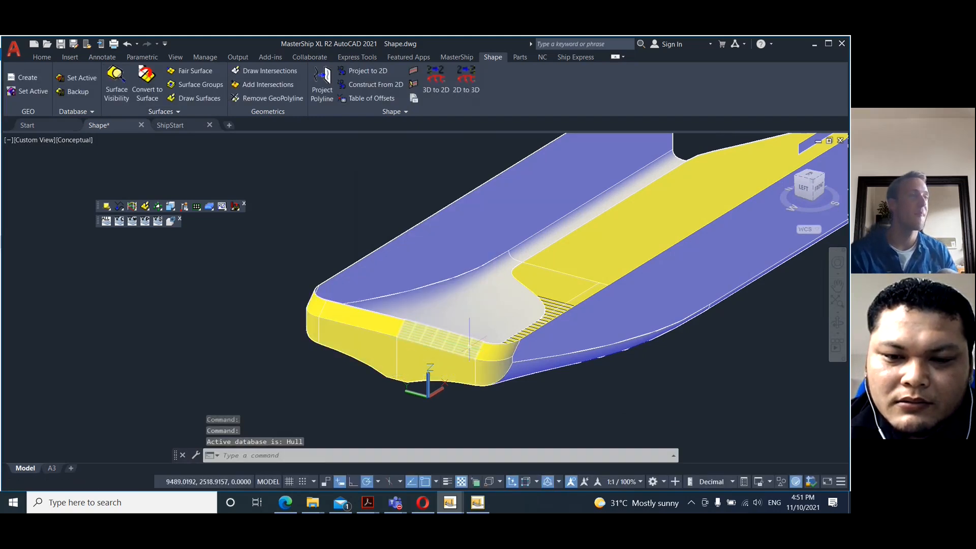
key(Return)
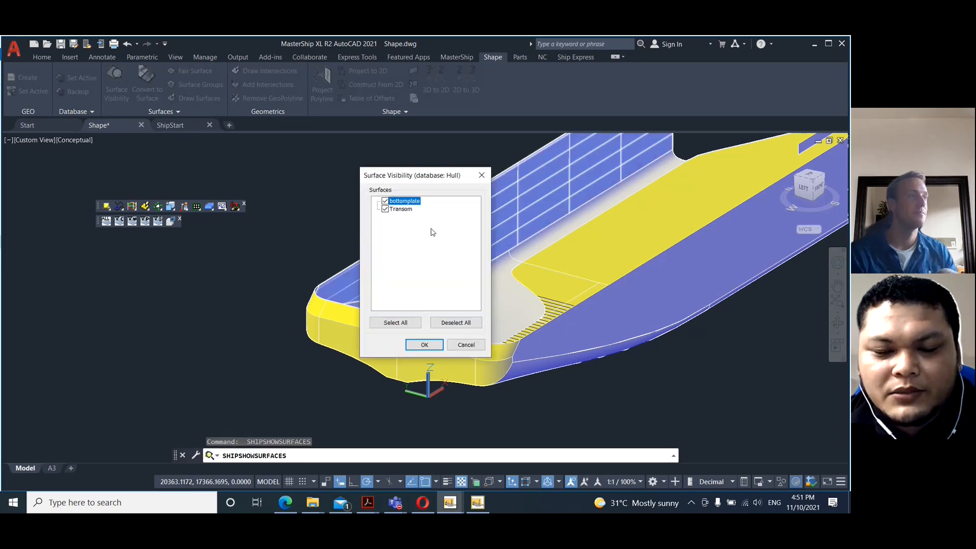
key(Escape)
Orbit around the hull to examine the frame lines on the bottomplate and the transom from several sides.
text(3do)
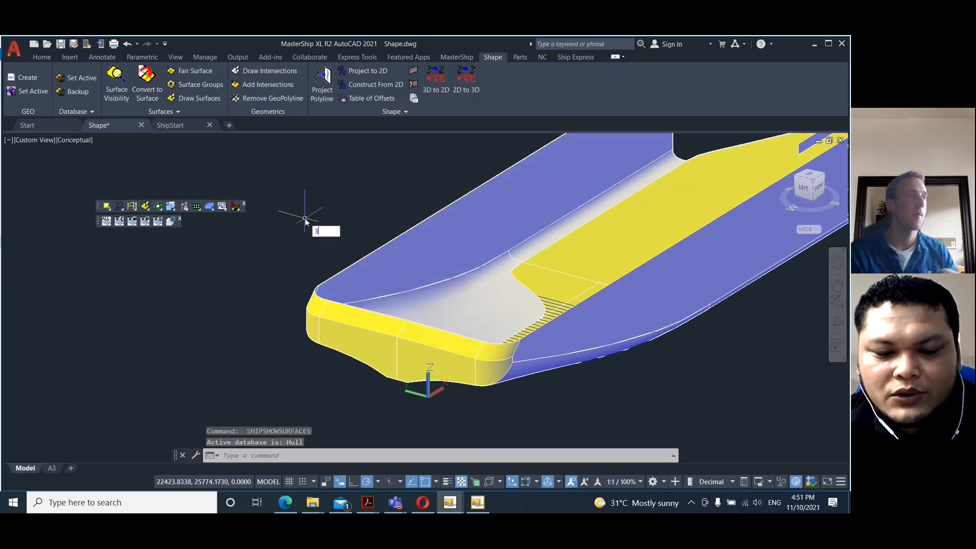
key(Return)
drag(368, 274, 297, 245)
drag(548, 368, 368, 339)
drag(467, 402, 451, 351)
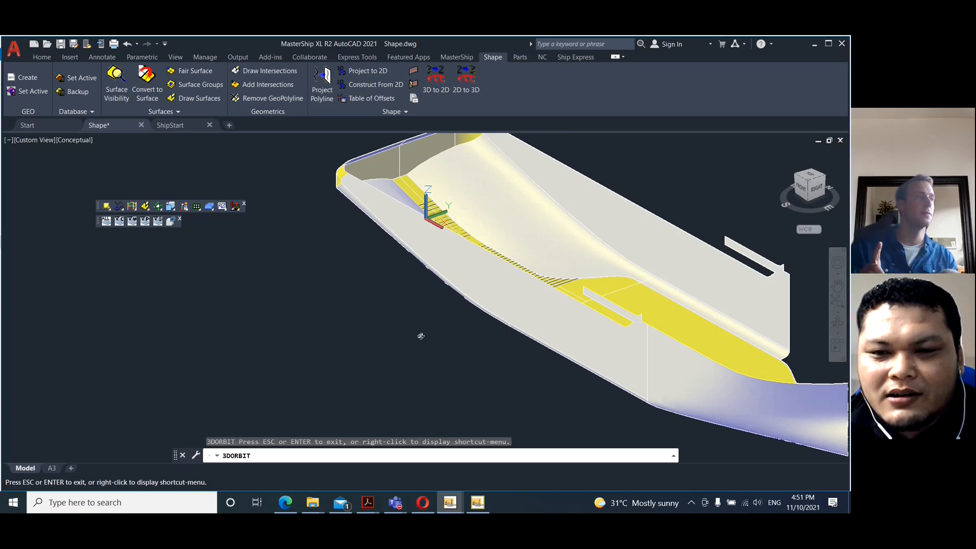
key(Escape)
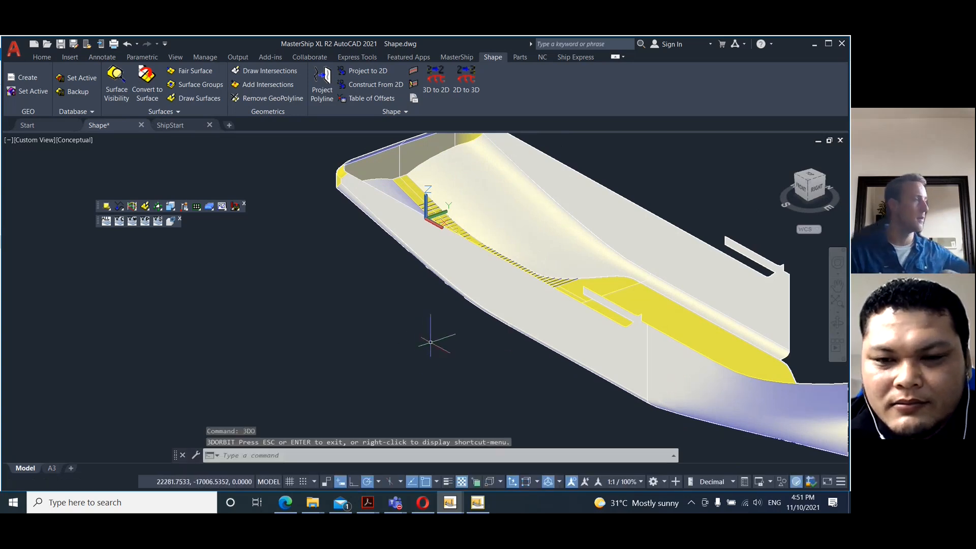
key(Return)
drag(437, 345, 506, 375)
drag(498, 333, 543, 359)
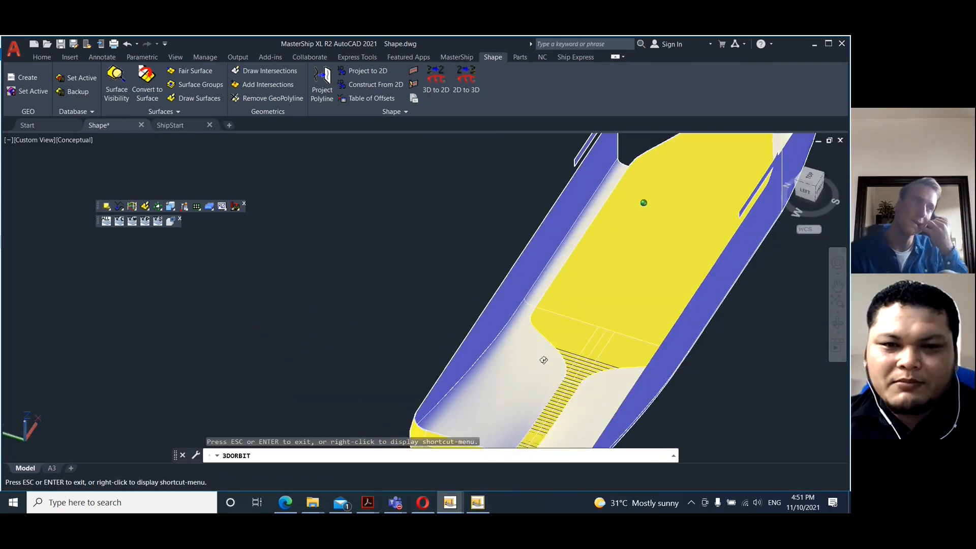
key(Escape)
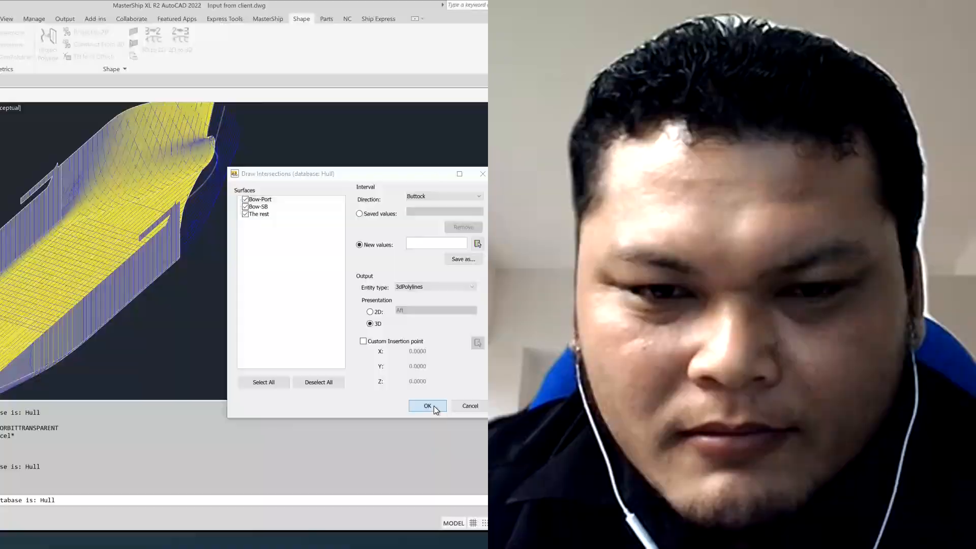
In the Input from client drawing, try to draw the buttock intersections without interval values and close the Draw Intersections dialog.
click(428, 405)
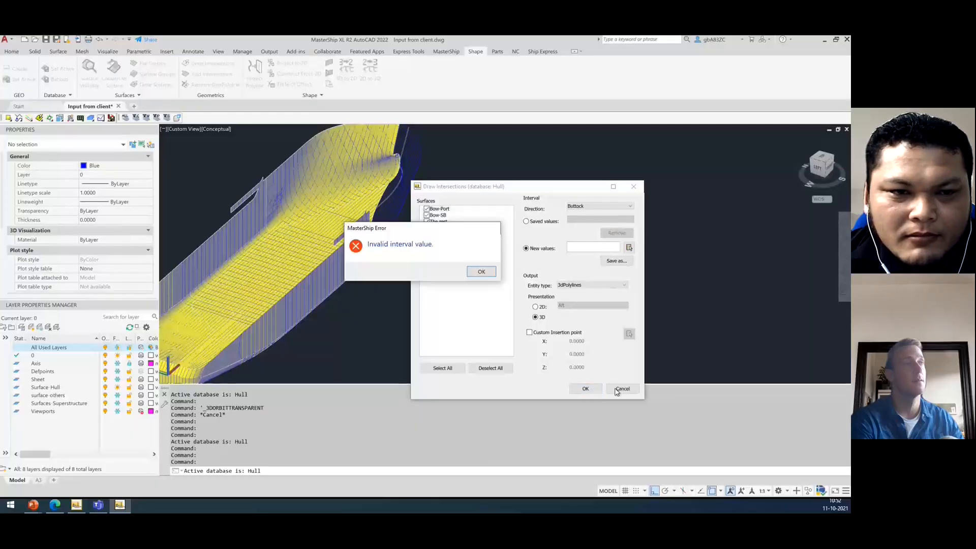
click(488, 274)
click(621, 388)
Erase the small stray 3D polyline on the port side wall just aft of the bow.
scroll(514, 224, down, 5)
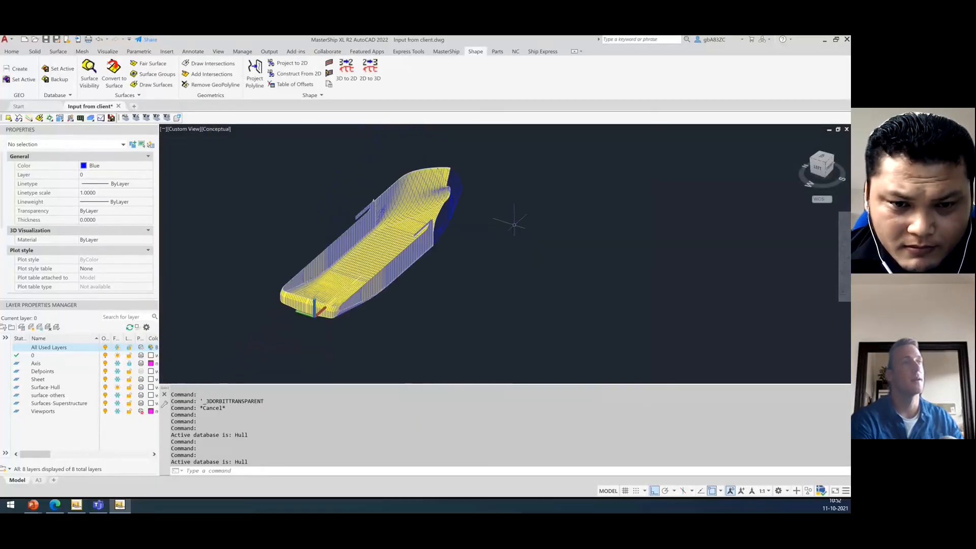
scroll(381, 206, up, 3)
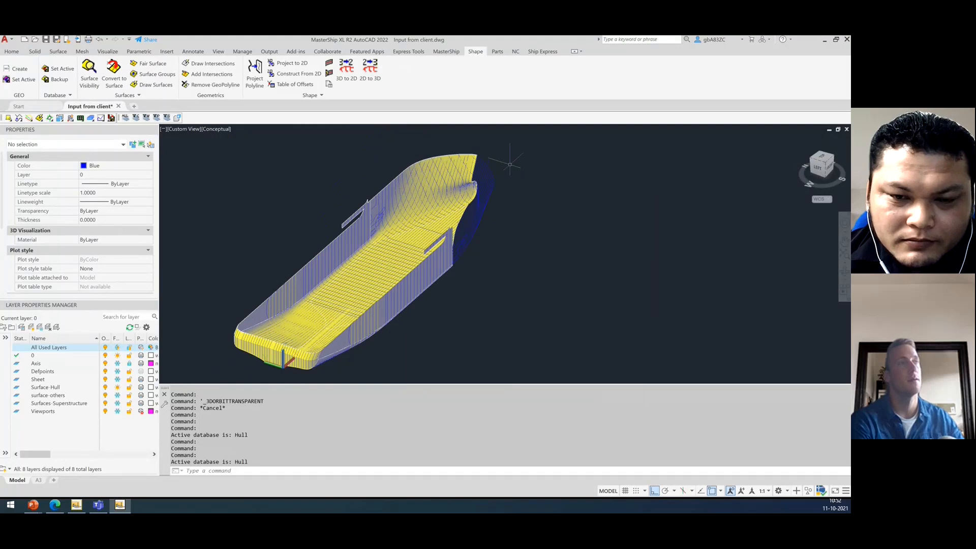
scroll(510, 165, up, 2)
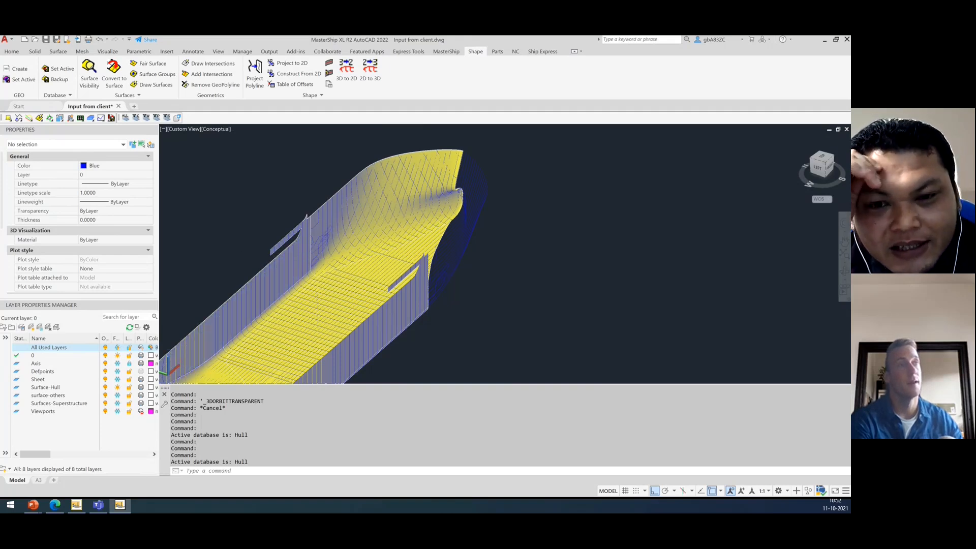
click(320, 246)
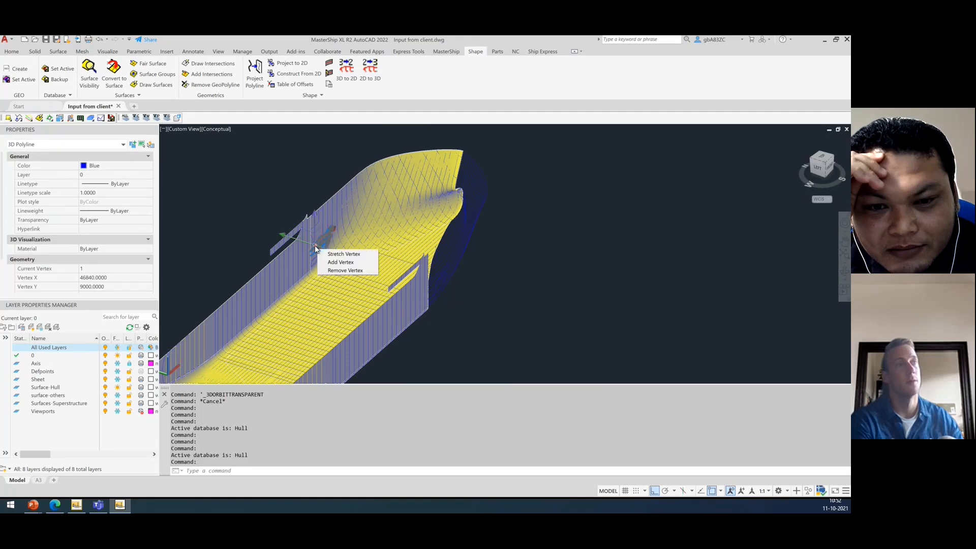
key(Escape)
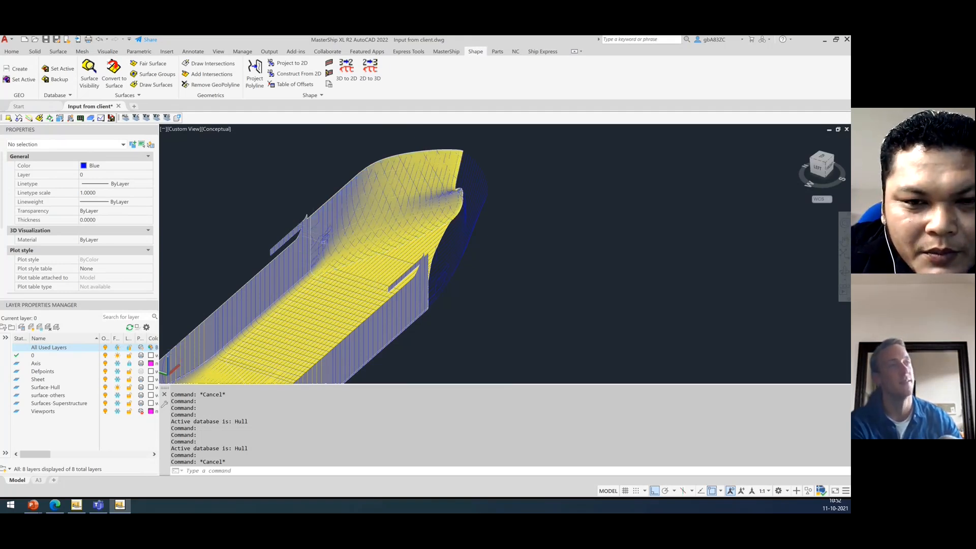
click(323, 242)
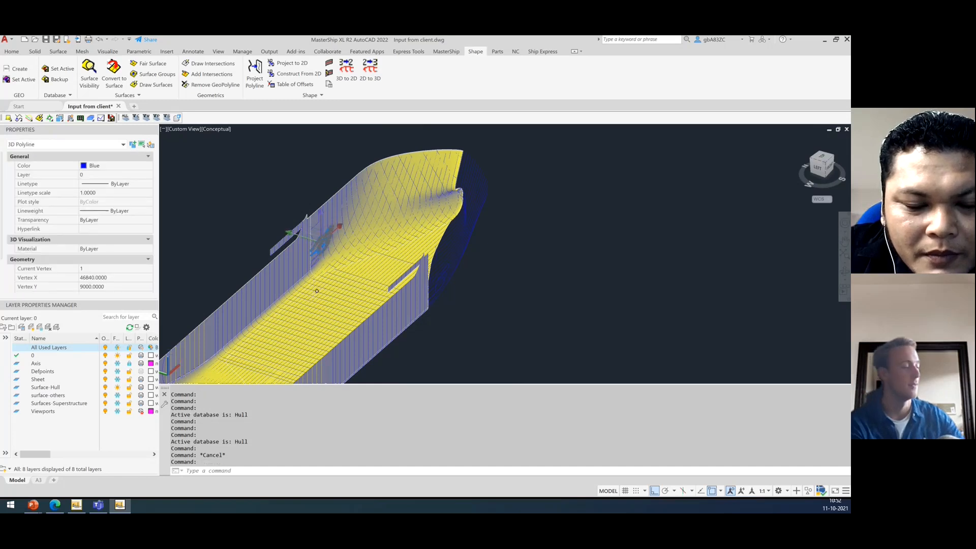
key(Delete)
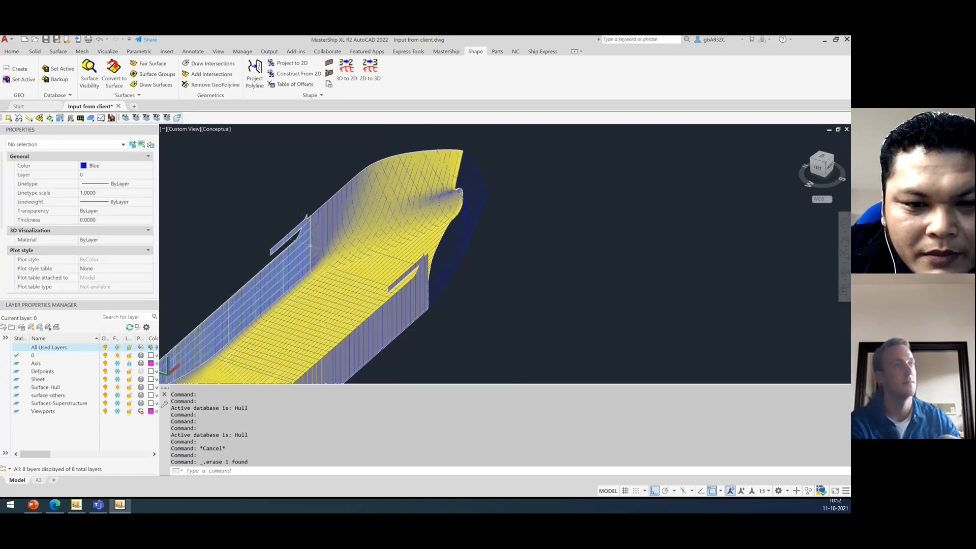
Try to erase the neighbouring polylines at the forward end of the port side wall, and undo the erasure.
click(313, 243)
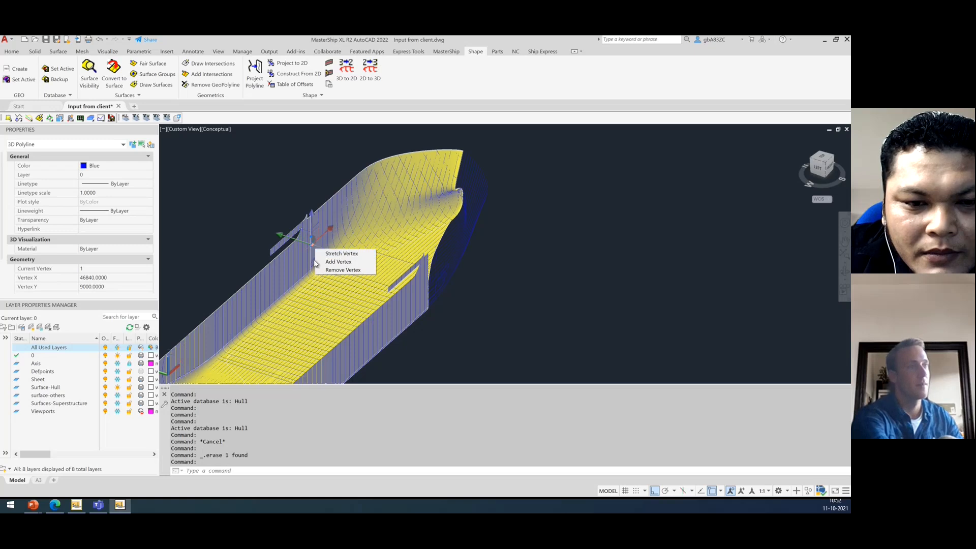
click(314, 259)
key(Delete)
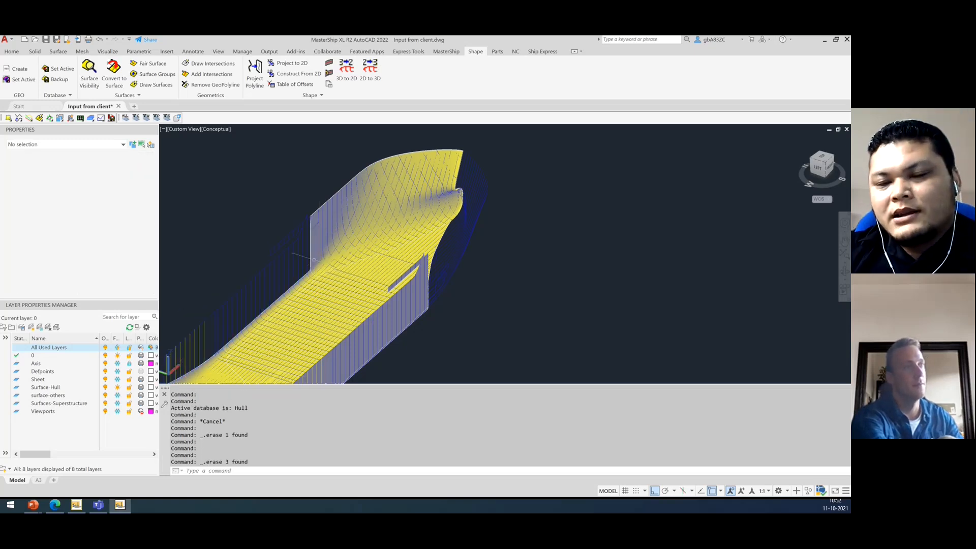
key(ctrl+z)
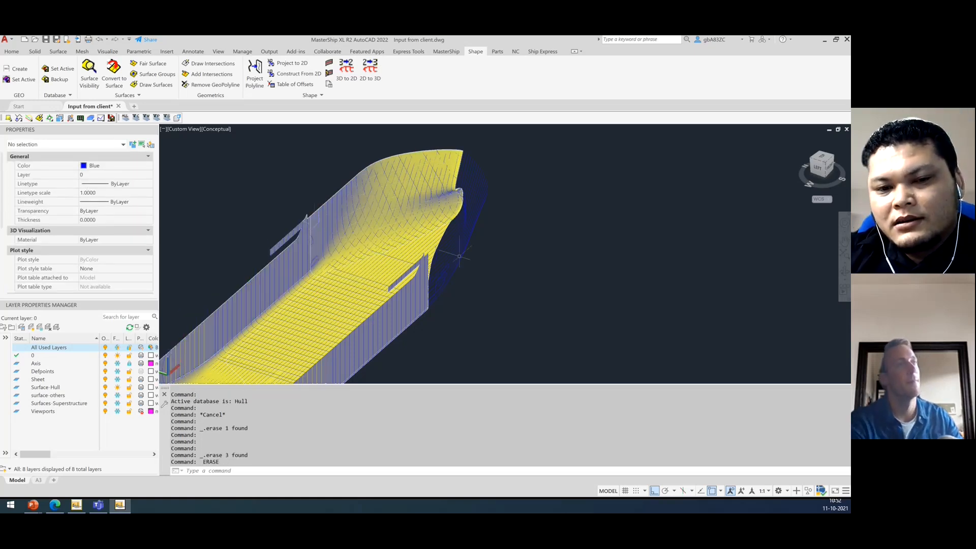
Select the loose blue 3D polylines at the starboard bow, seen from the stern.
shift+middle_drag(501, 309, 534, 289)
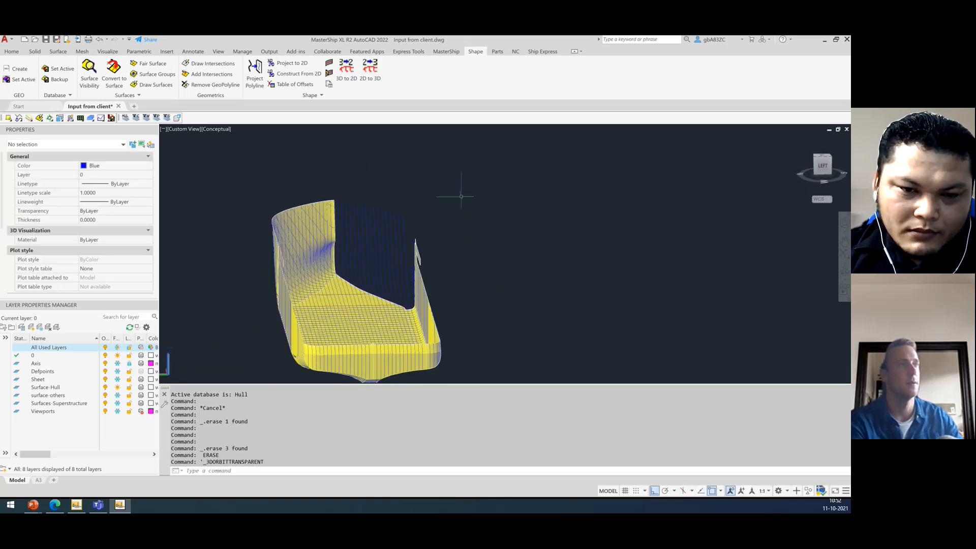
click(469, 222)
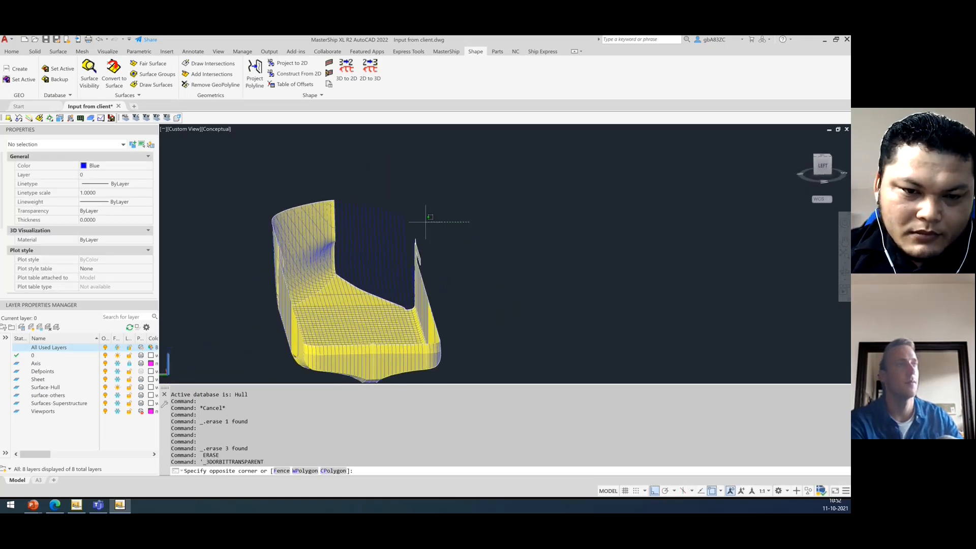
click(336, 189)
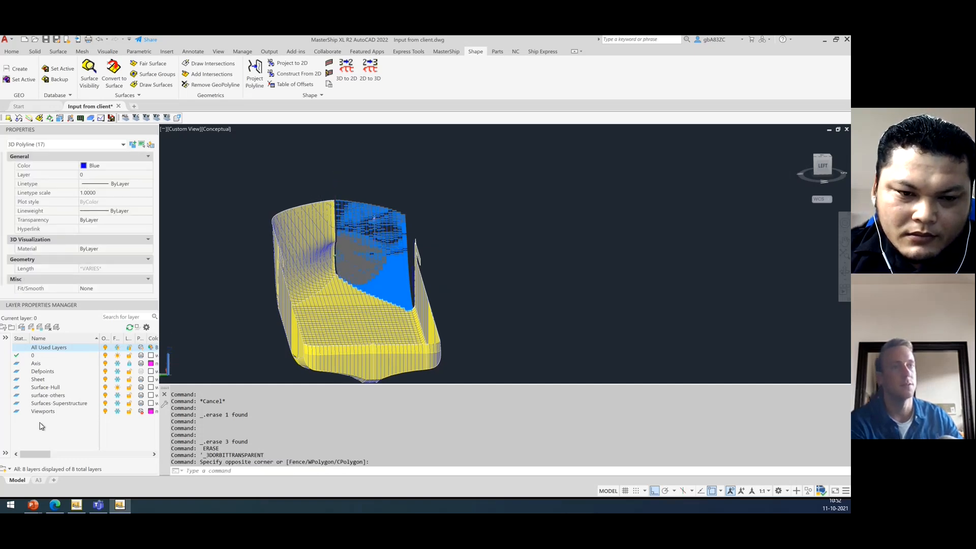
Change the color of the selected 3D polylines at the bow to White and clear the selection.
click(148, 167)
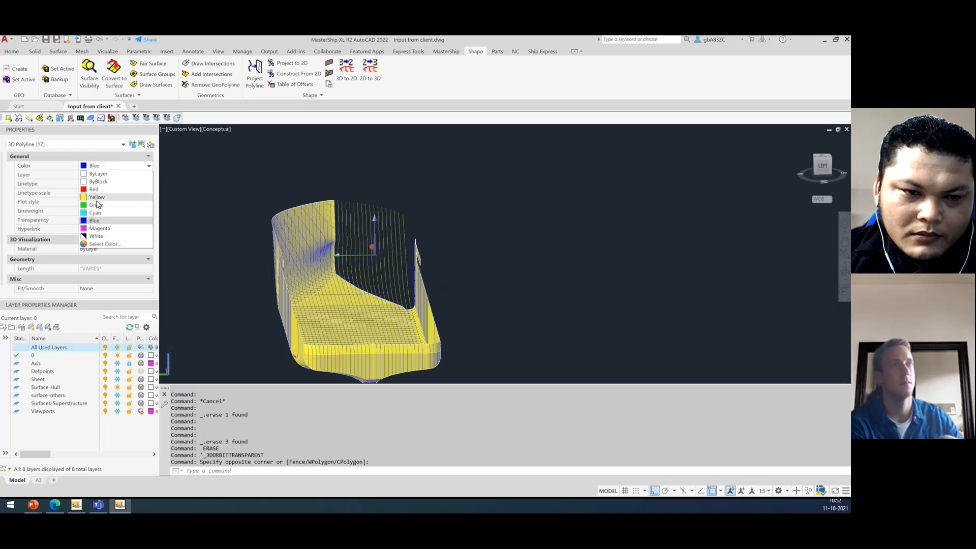
click(98, 236)
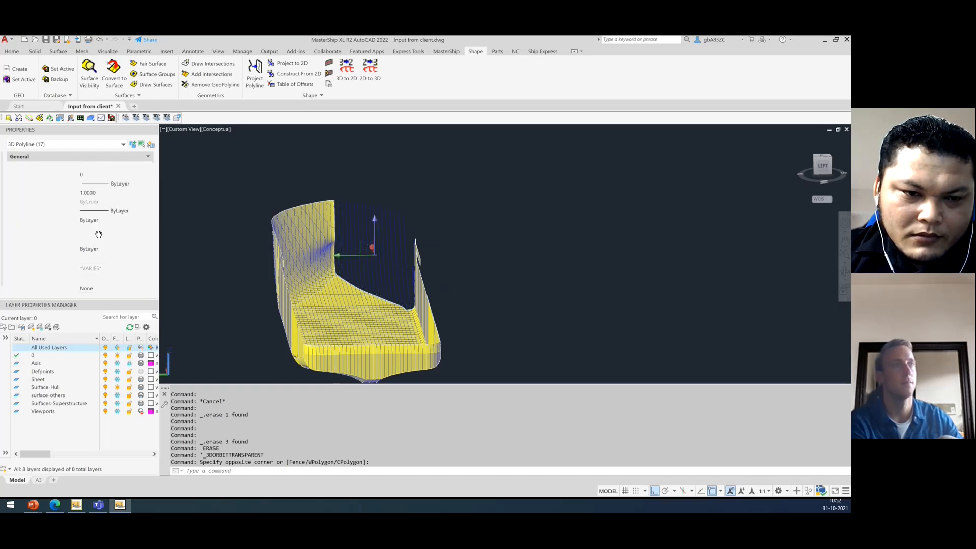
click(514, 238)
key(Escape)
key(Escape)
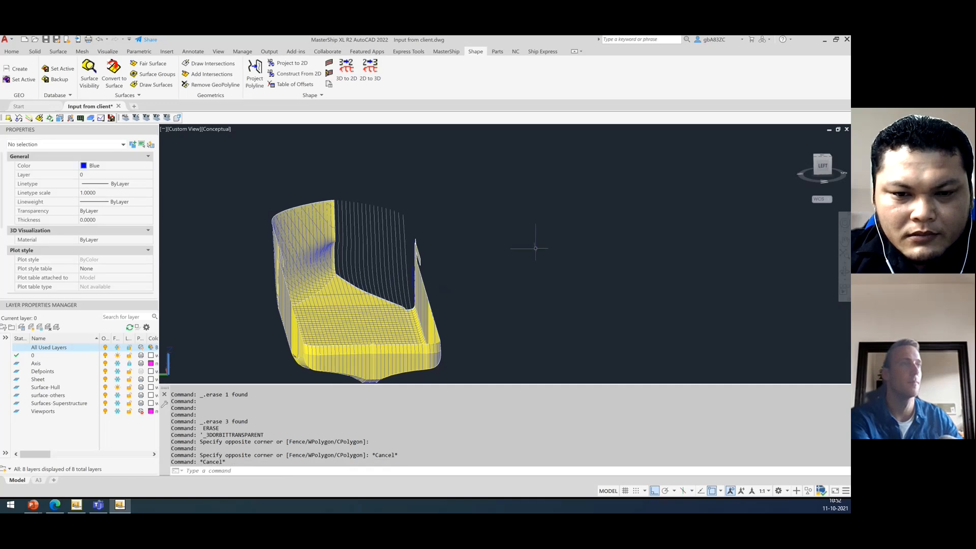
Review the available direction options in Draw Intersections for the Hull database and leave without drawing anything.
click(558, 250)
click(483, 188)
shift+middle_drag(558, 230, 406, 168)
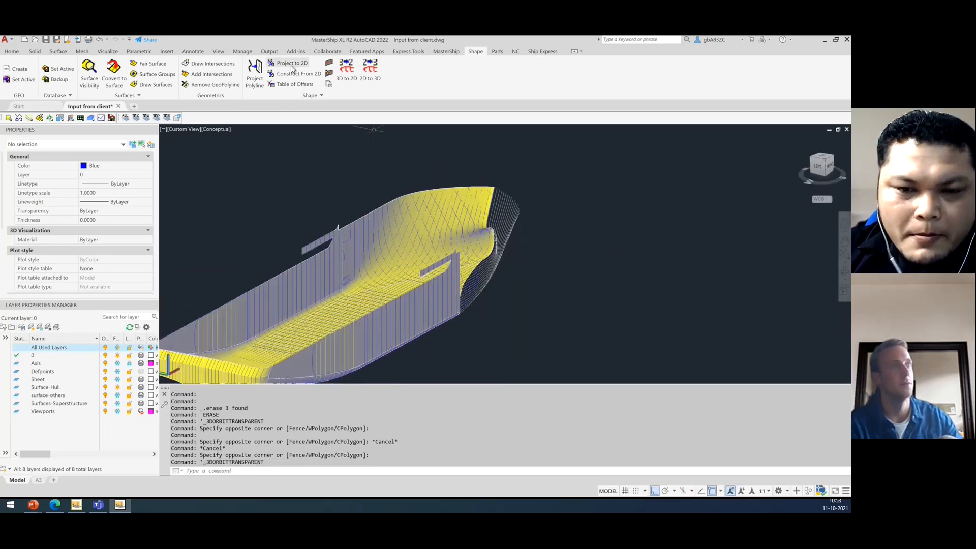
click(221, 64)
click(512, 180)
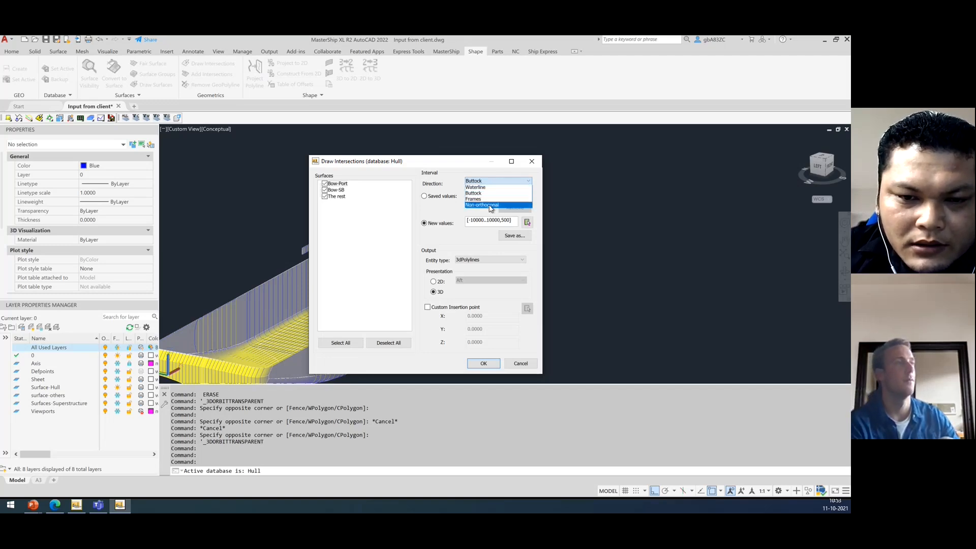
click(487, 239)
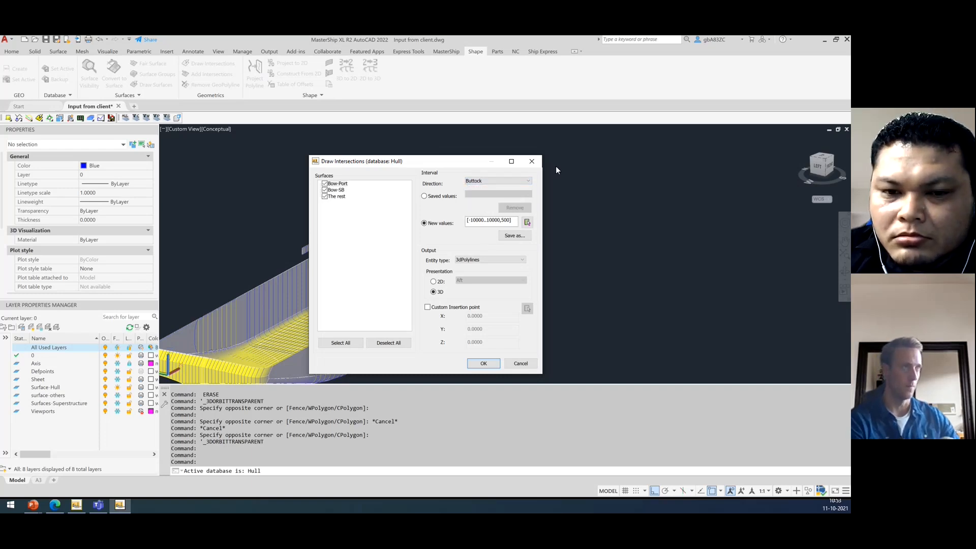
click(532, 161)
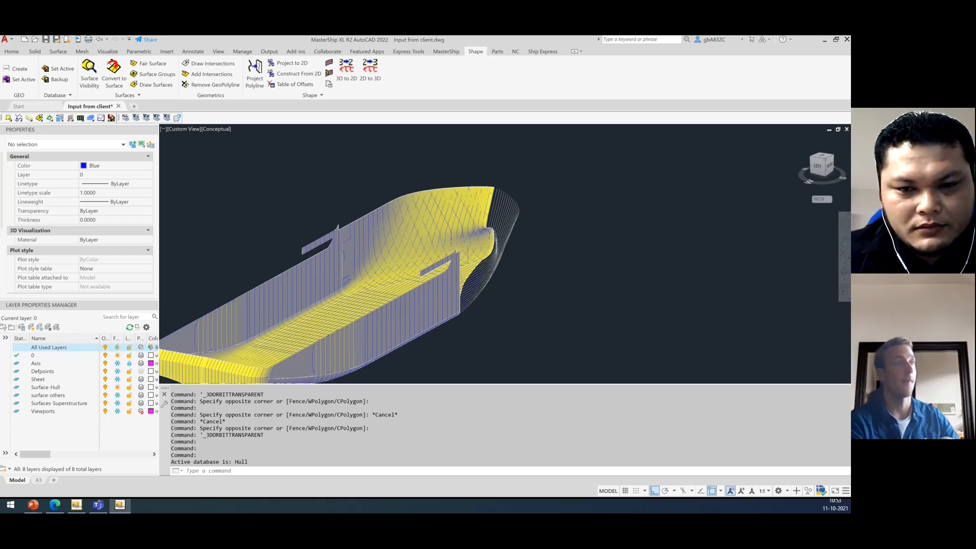
Erase all of the hull's displayed surfaces and intersection lines from the model.
scroll(600, 244, down, 5)
scroll(600, 272, up, 3)
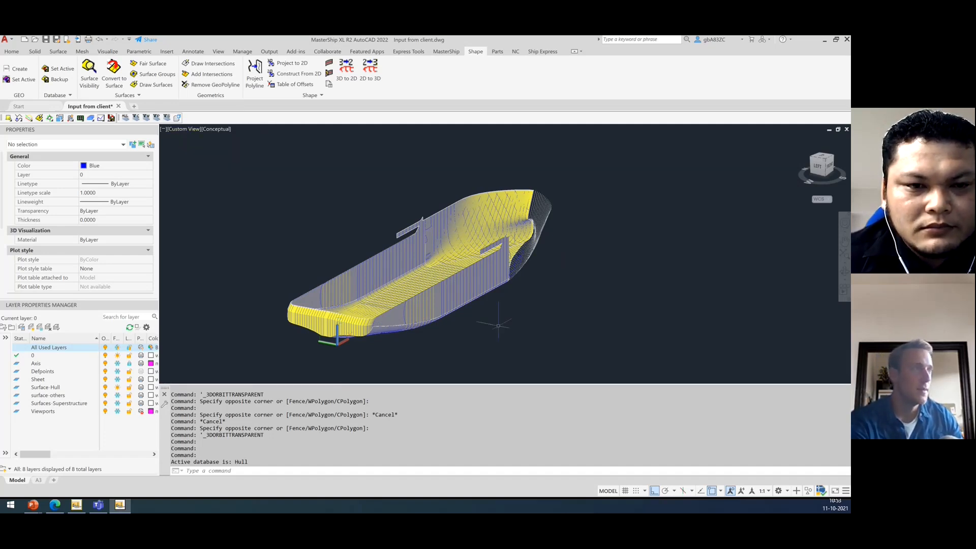
click(629, 362)
click(237, 139)
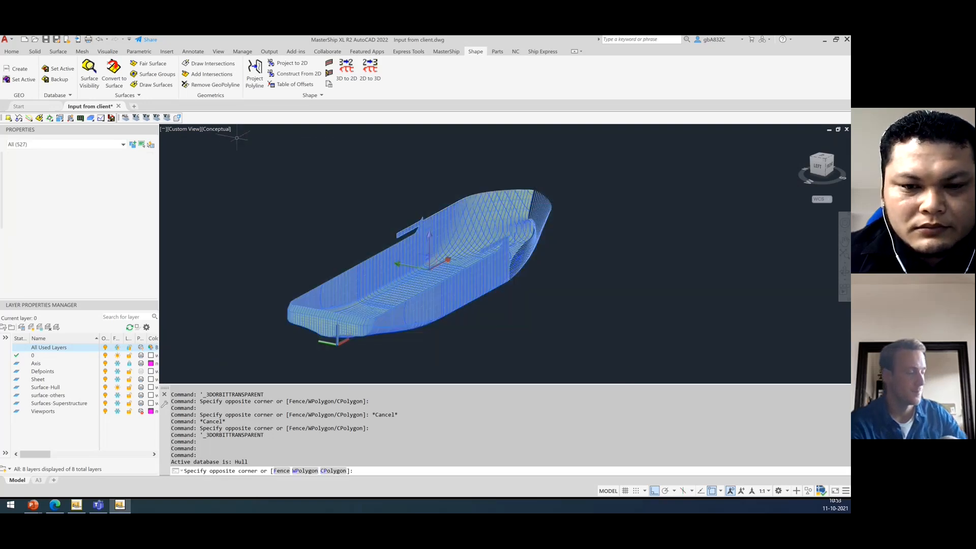
key(Delete)
click(353, 233)
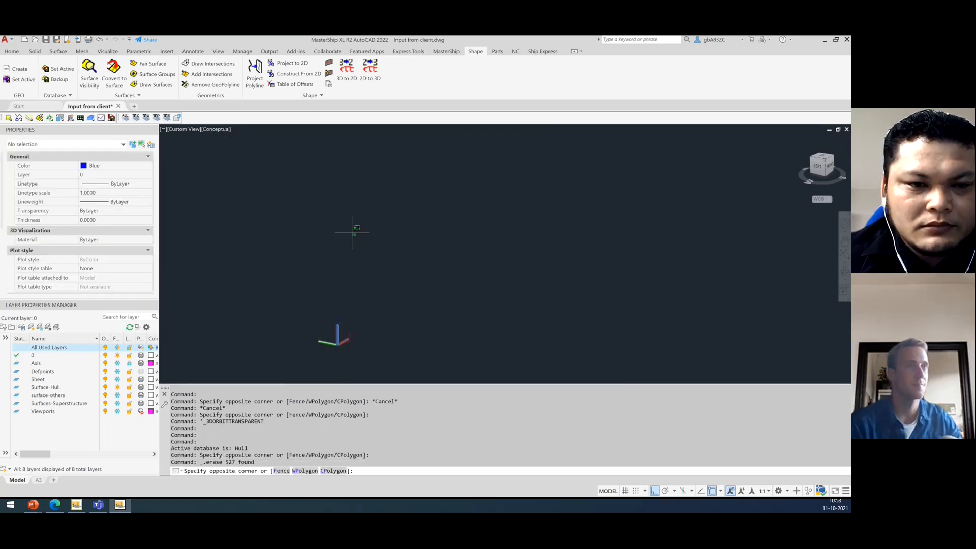
click(305, 193)
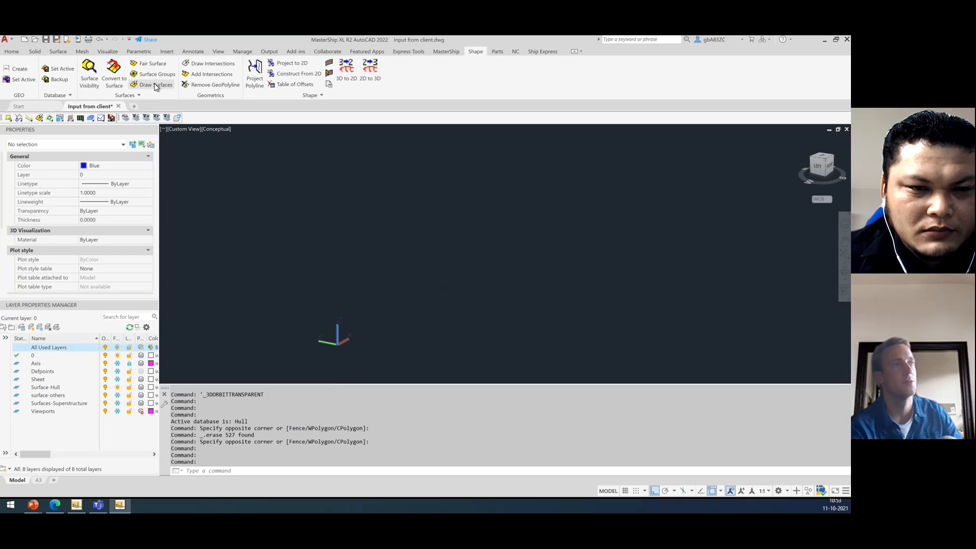
Draw the Bow-Port and The rest surfaces from the Hull database in 3D, leaving out Bow-SB.
click(153, 85)
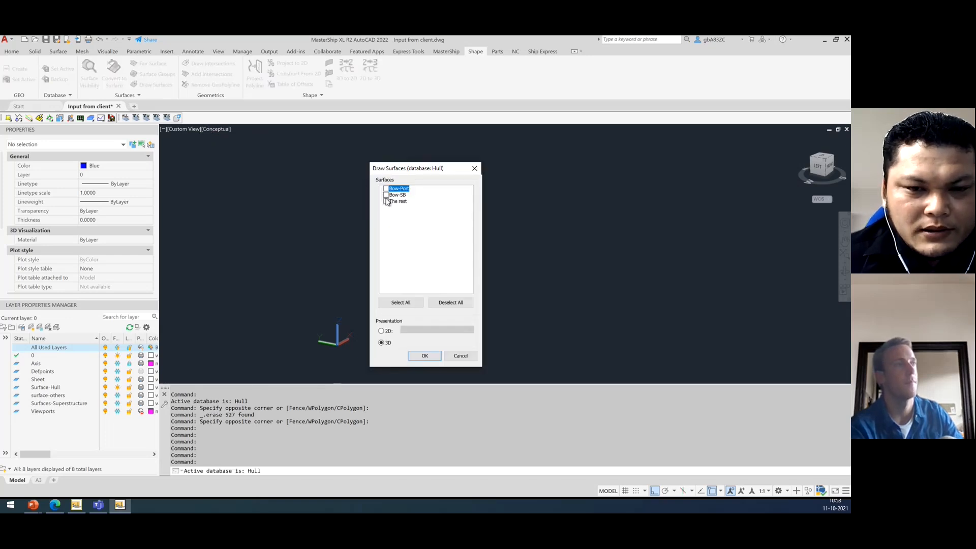
click(386, 195)
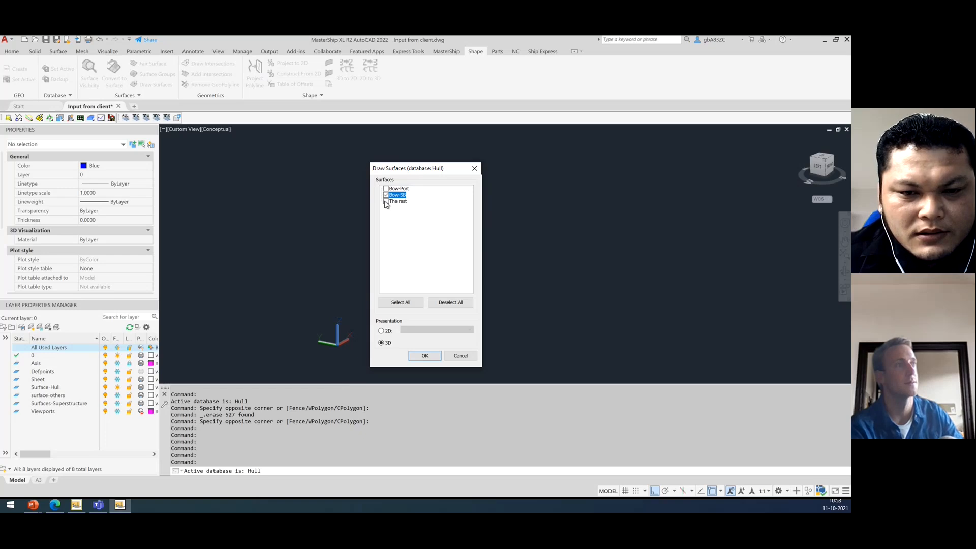
click(386, 189)
click(387, 196)
click(386, 201)
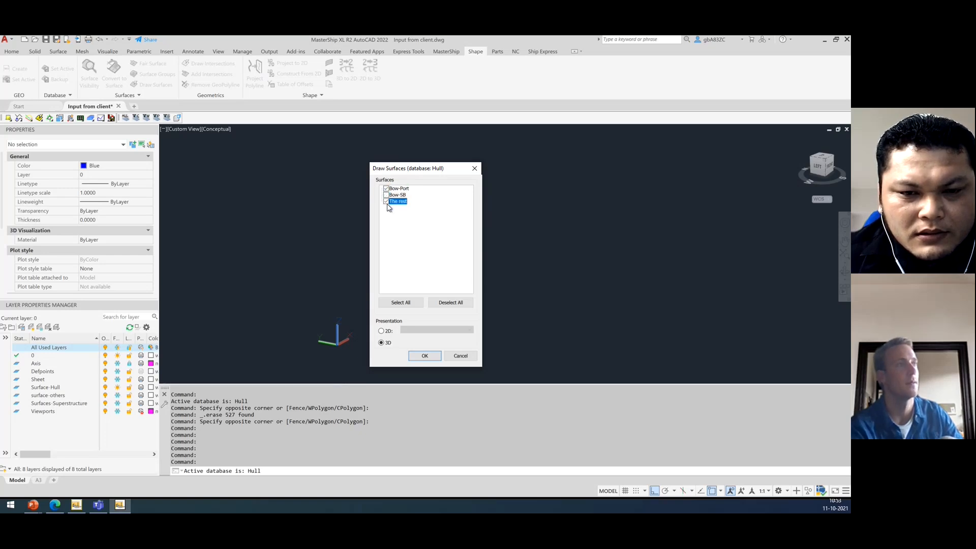
click(426, 360)
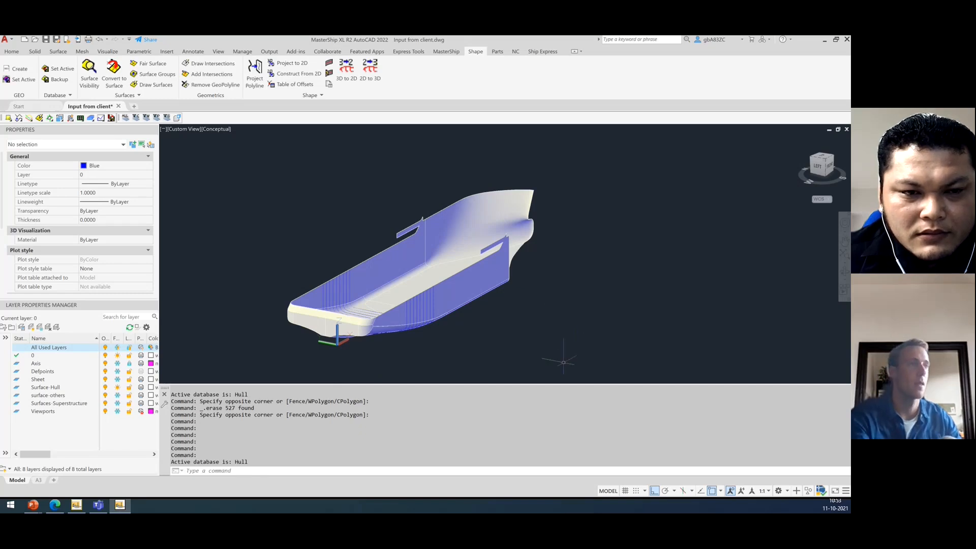
Examine the drawn hull surfaces and the open starboard bow from several angles, ending in the top view.
mouse_move(563, 362)
shift+middle_down()
mouse_move(584, 370)
mouse_move(580, 352)
shift+middle_up()
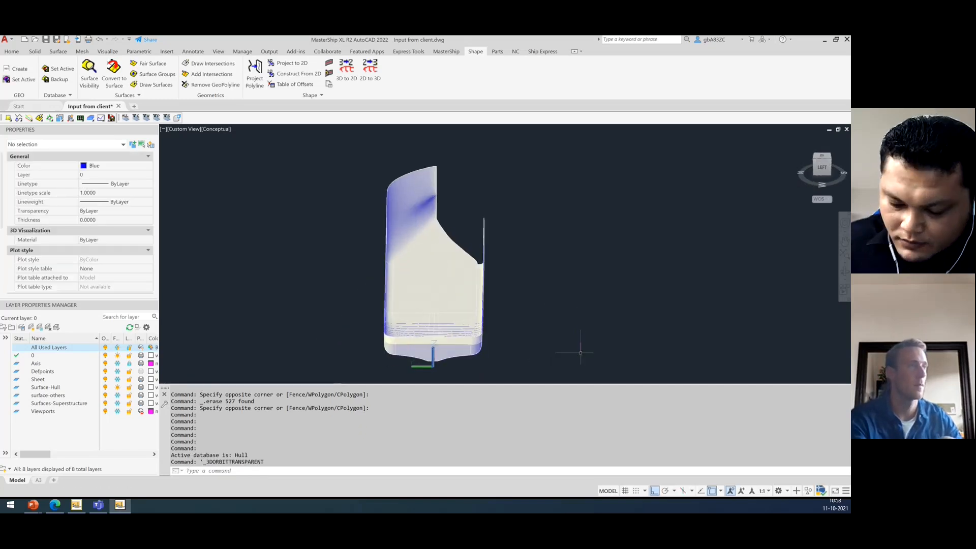
click(558, 200)
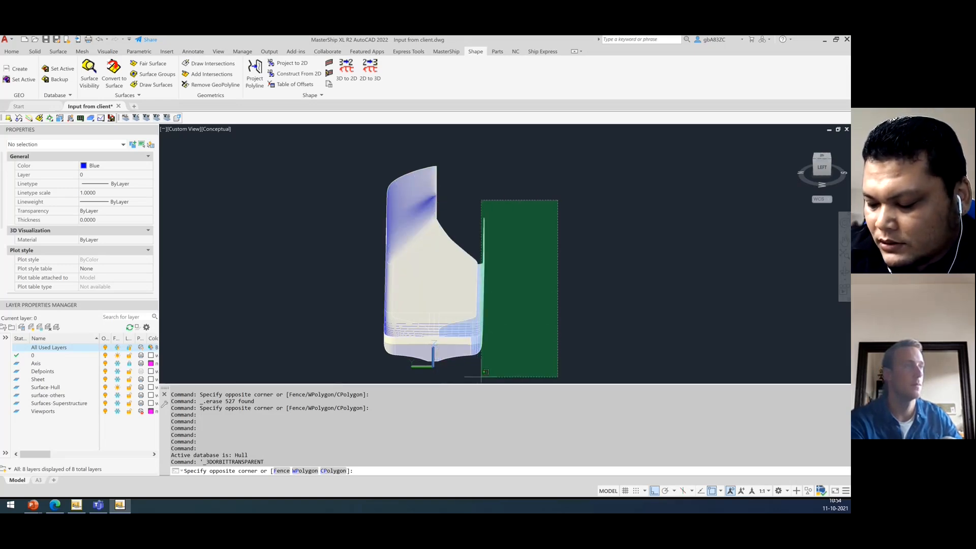
click(480, 376)
key(Escape)
key(Escape)
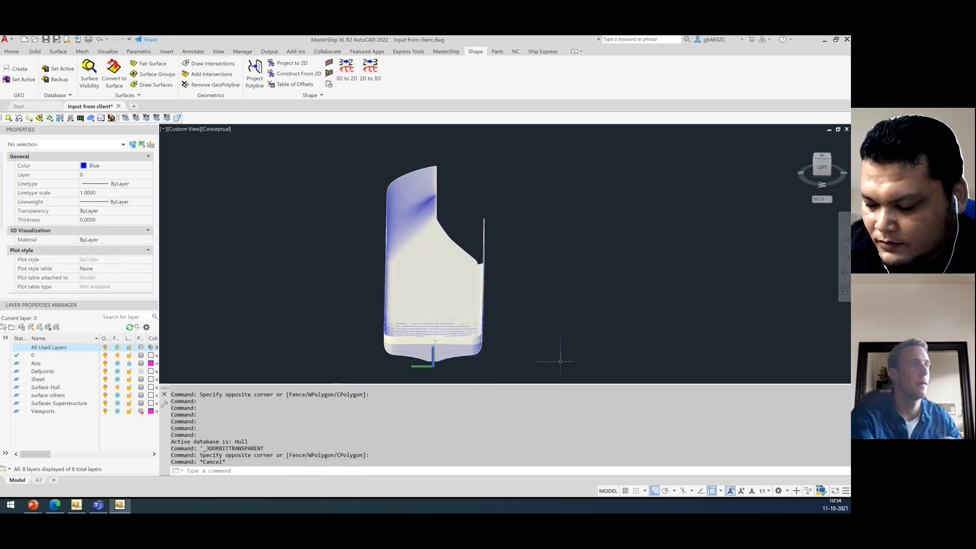
key(Escape)
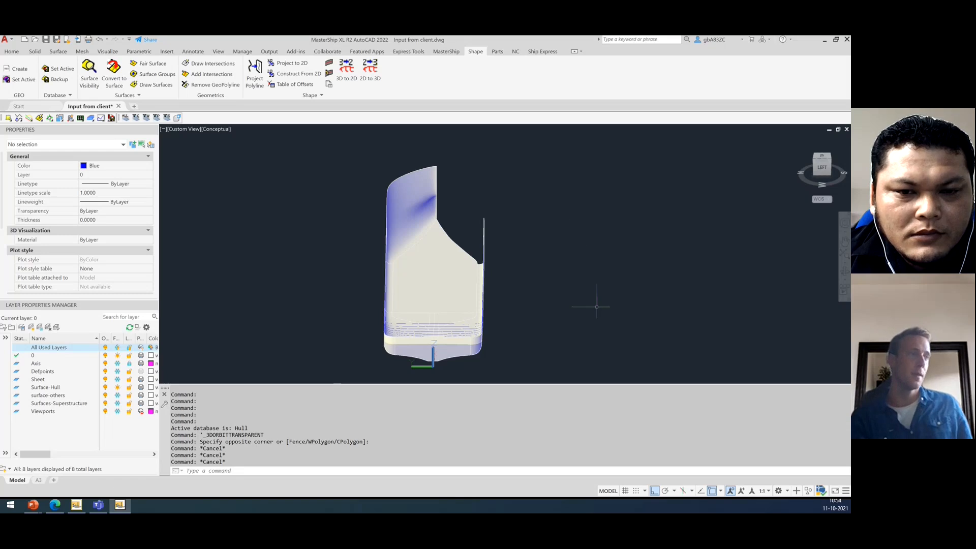
mouse_move(584, 311)
shift+middle_down()
mouse_move(486, 318)
mouse_move(560, 324)
mouse_move(579, 312)
shift+middle_up()
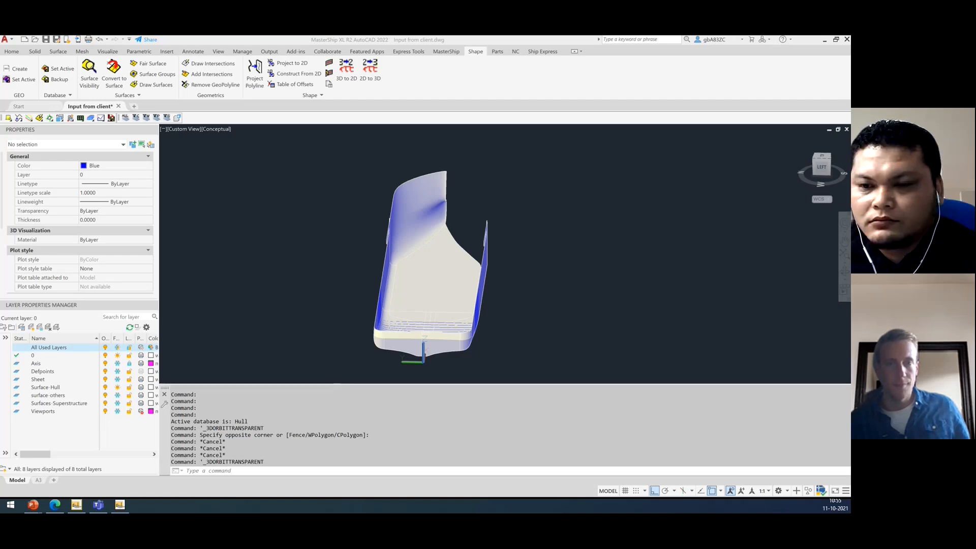
click(499, 356)
shift+middle_drag(486, 291, 529, 349)
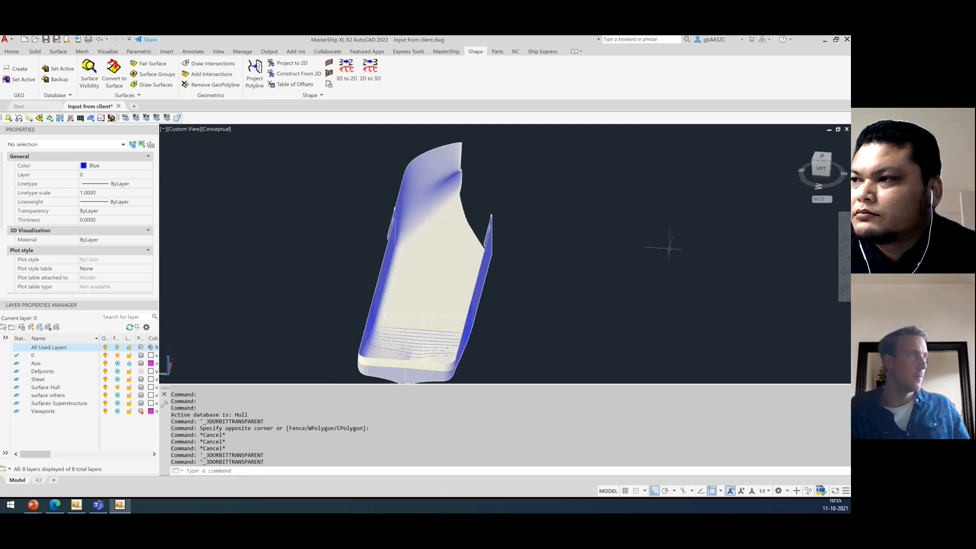
click(828, 152)
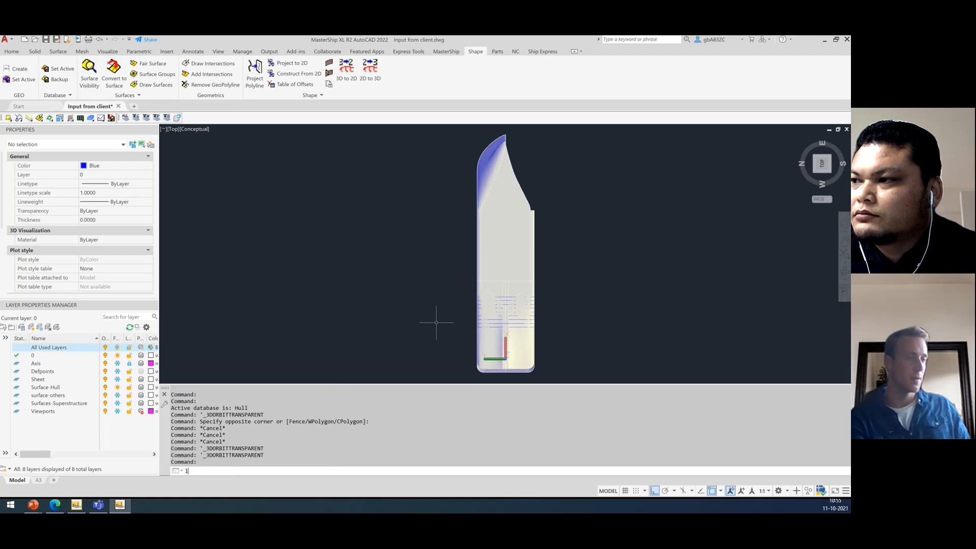
text(L)
key(Return)
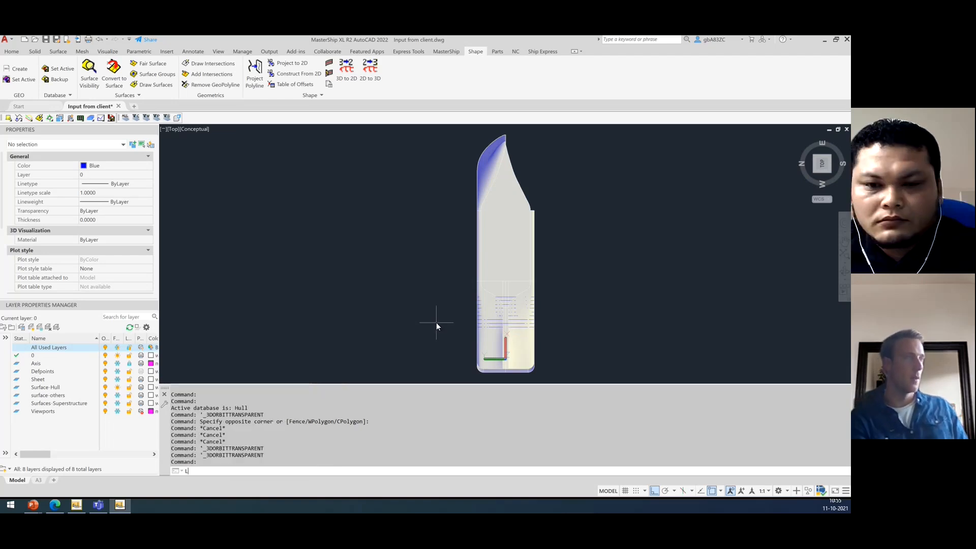
text(-5)
key(BackSpace)
key(BackSpace)
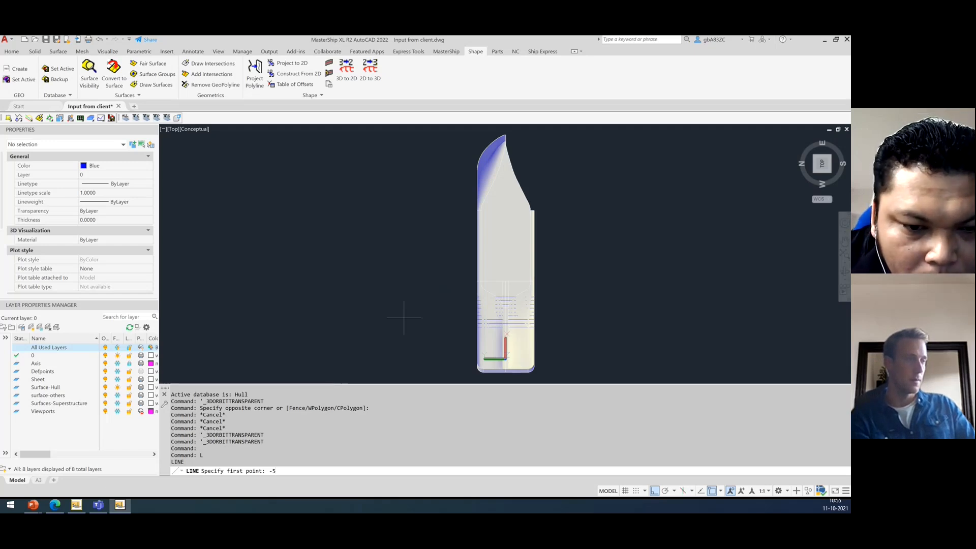
text(-5000)
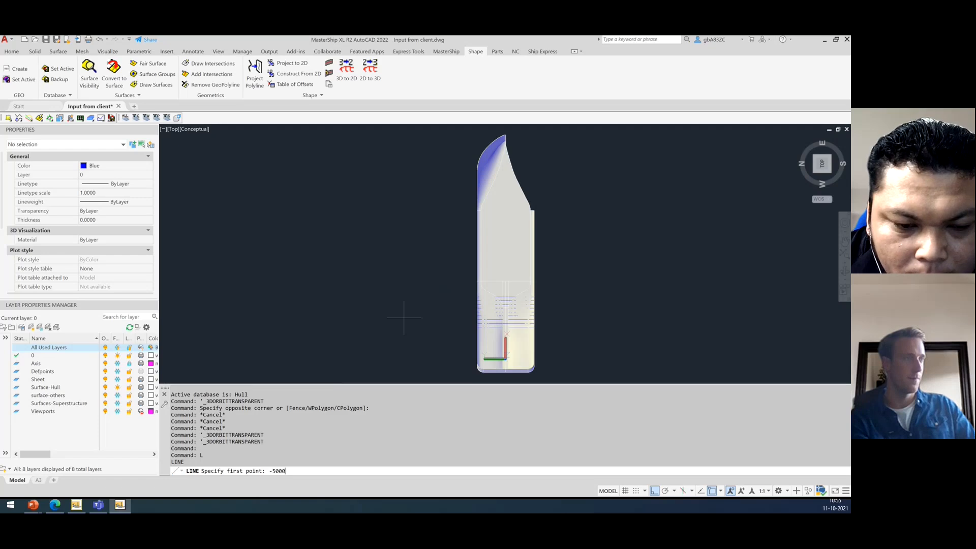
key(Return)
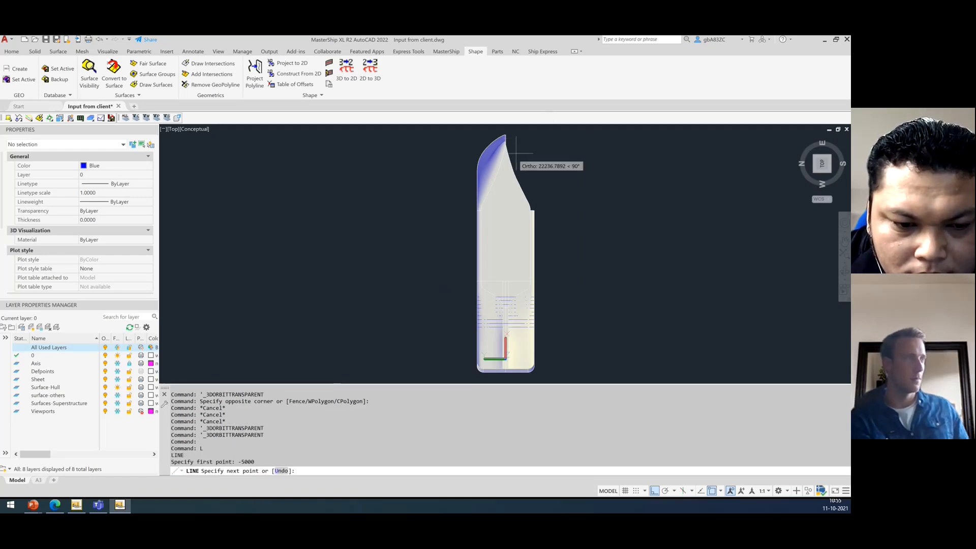
scroll(402, 256, down, 4)
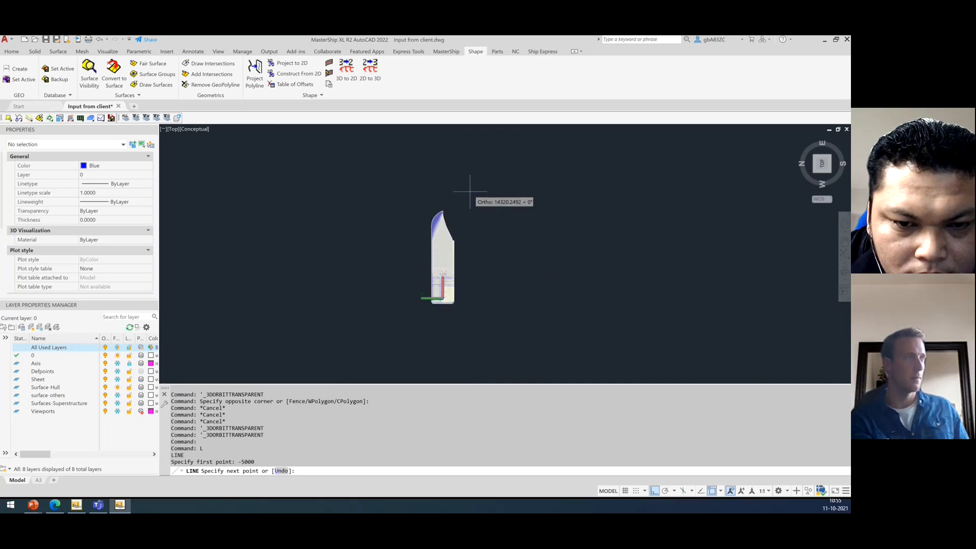
key(Escape)
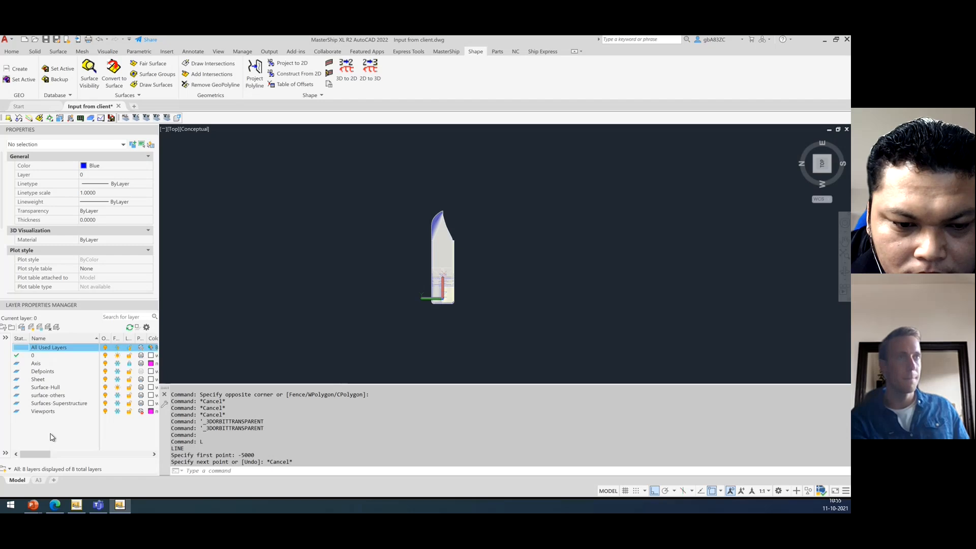
Set the current object color to White and highlight layer 0 in the layer list.
click(149, 166)
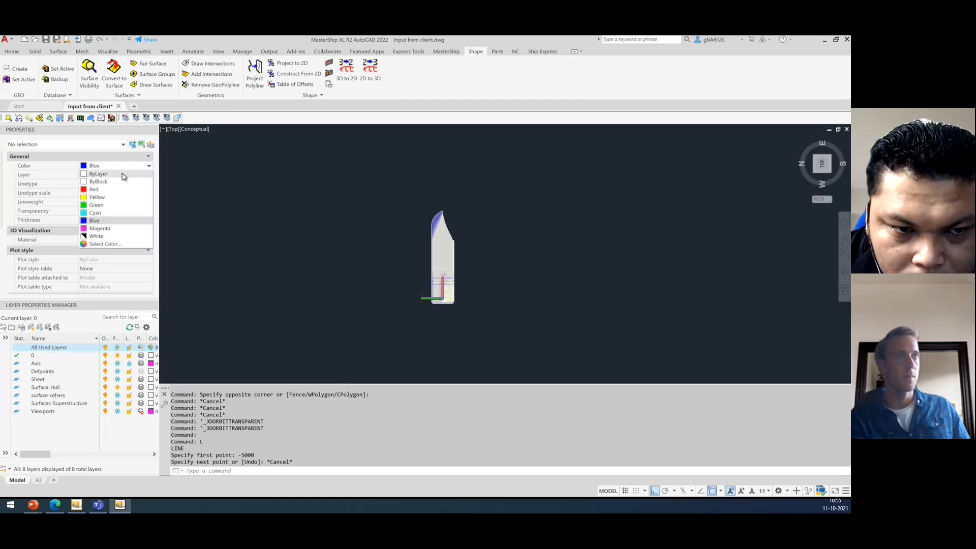
click(117, 236)
click(33, 355)
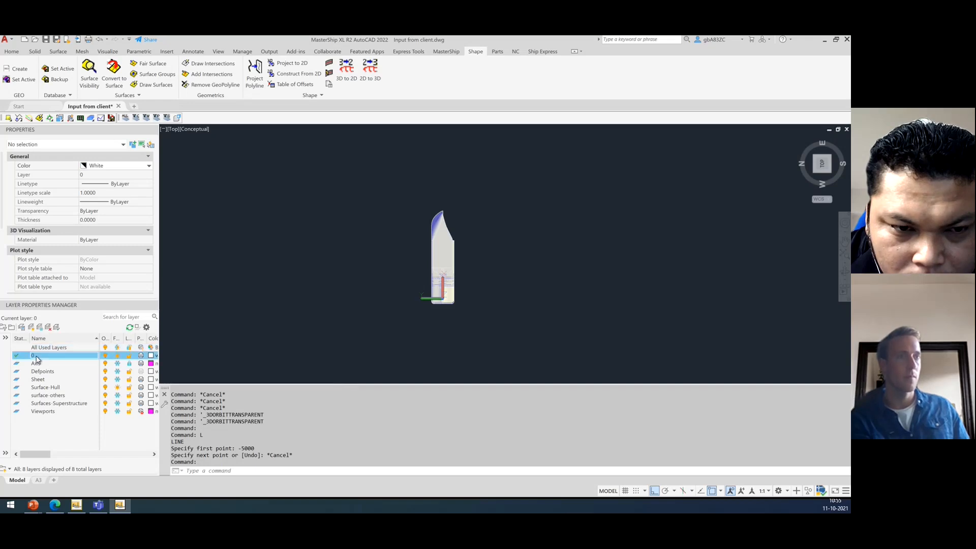
key(Escape)
Draw a straight line along the hull's centreline from -5000,0 to a point beyond the bow.
click(346, 339)
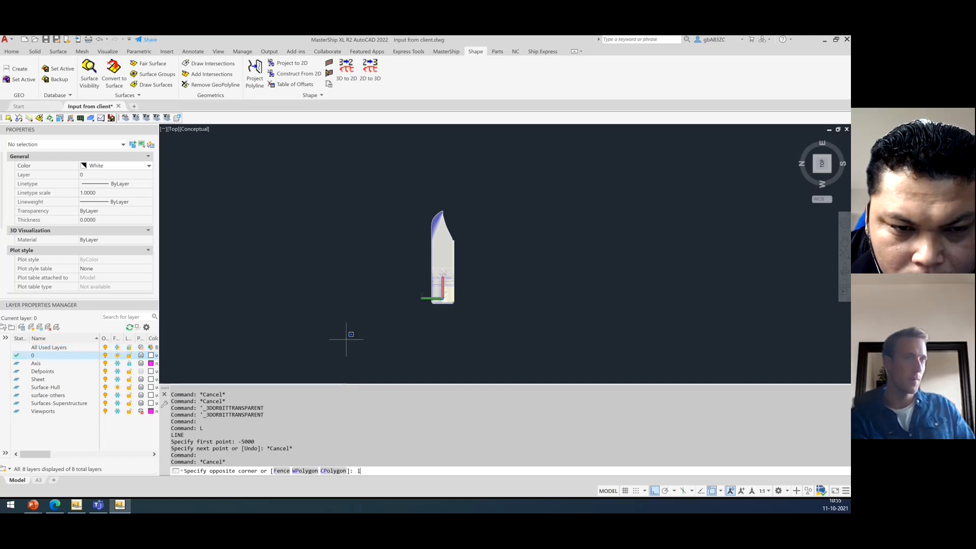
key(Return)
text(-5000,0)
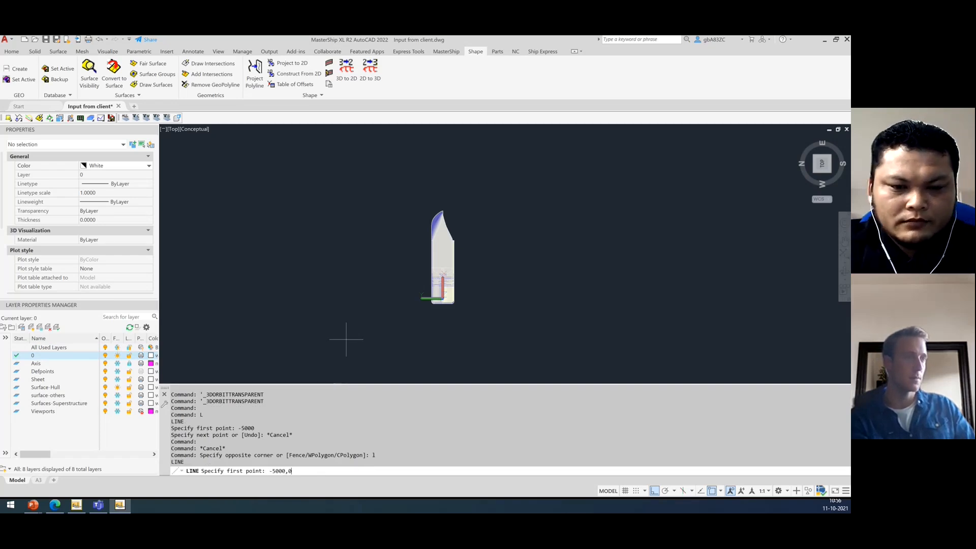
key(Return)
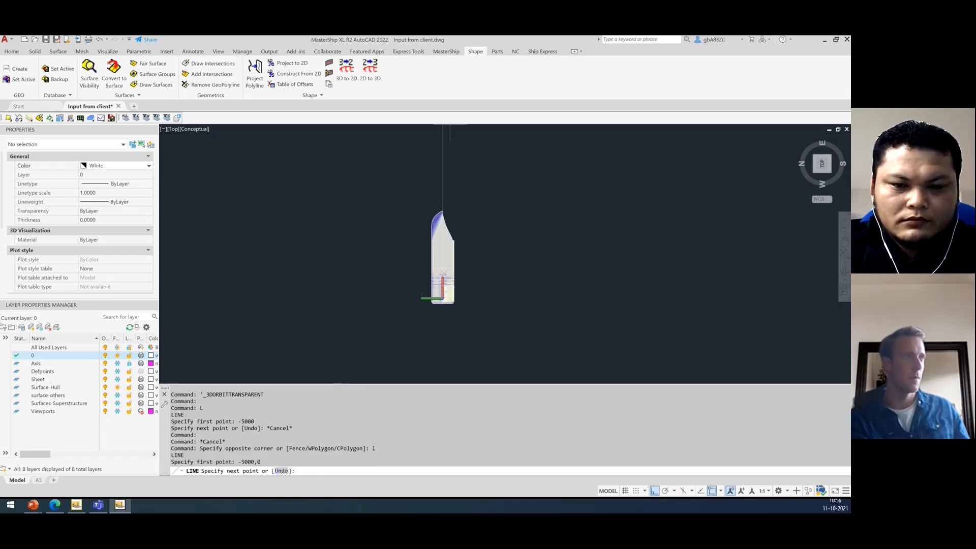
click(450, 194)
right_click(512, 195)
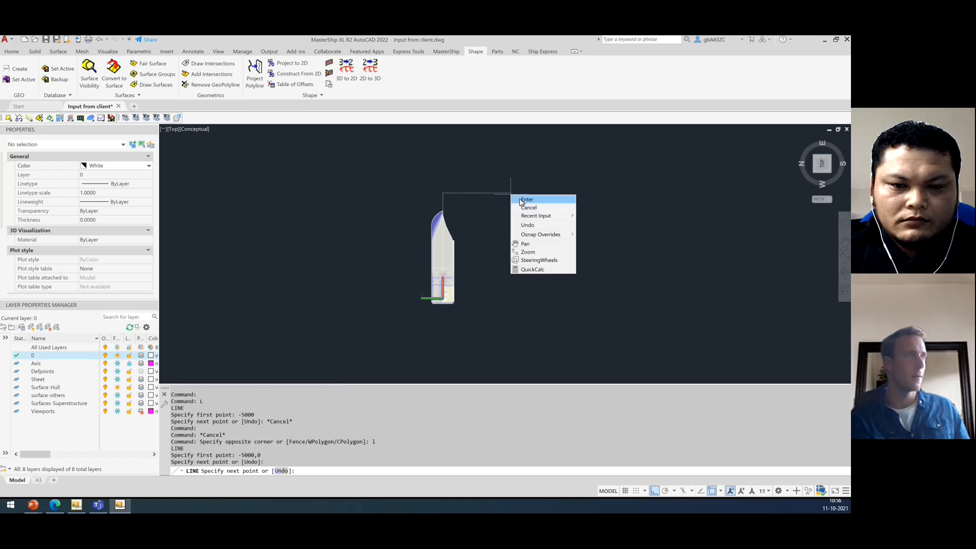
click(526, 198)
shift+middle_drag(523, 286, 467, 227)
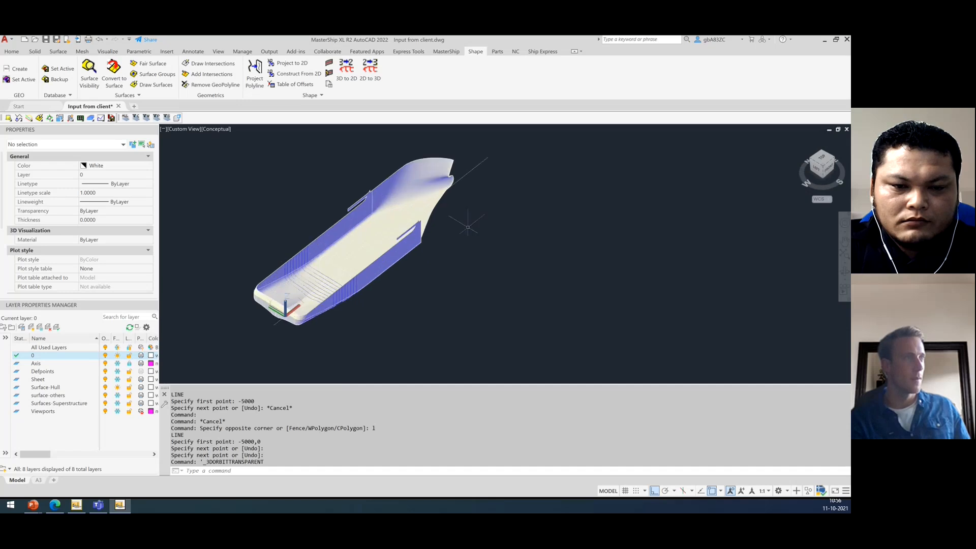
Extrude the centreline upward into a vertical surface running the full length of the hull.
click(490, 195)
click(448, 137)
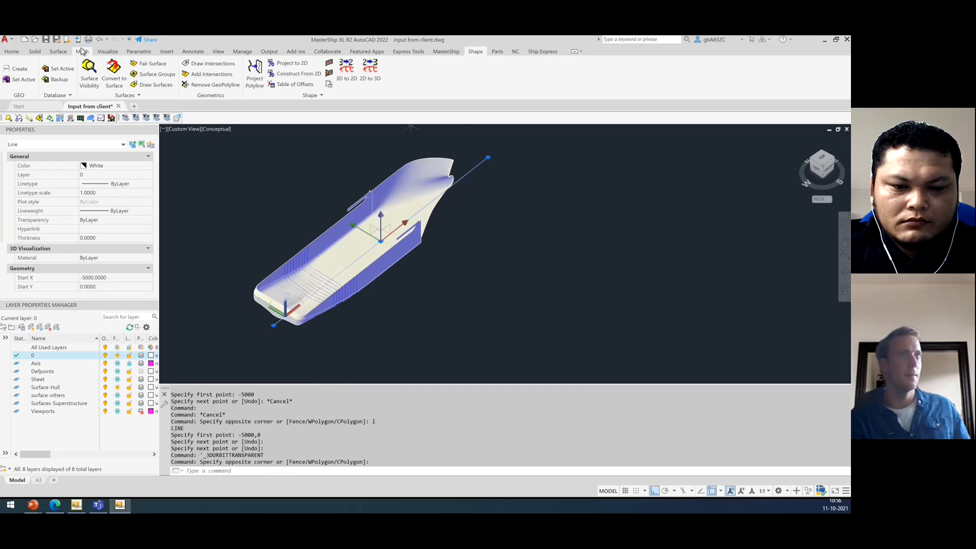
click(58, 52)
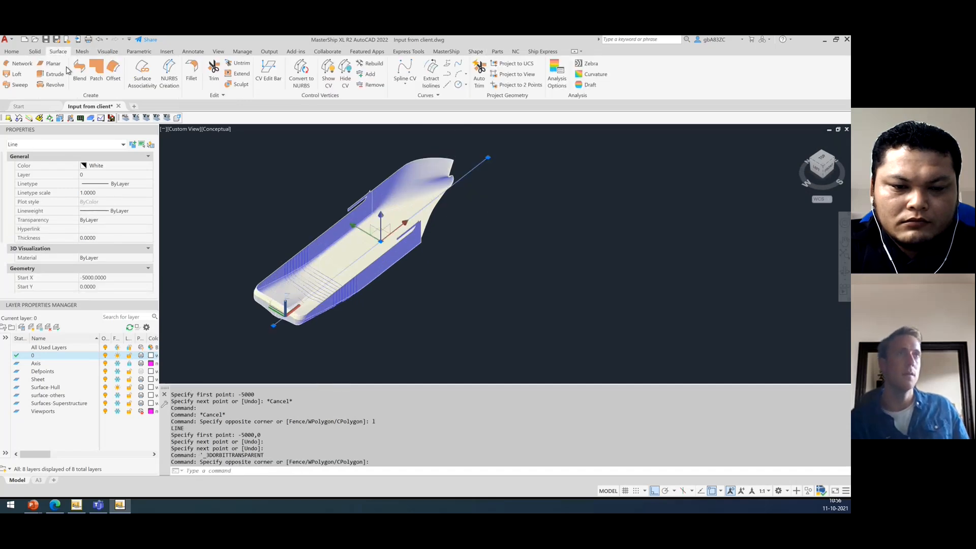
click(54, 75)
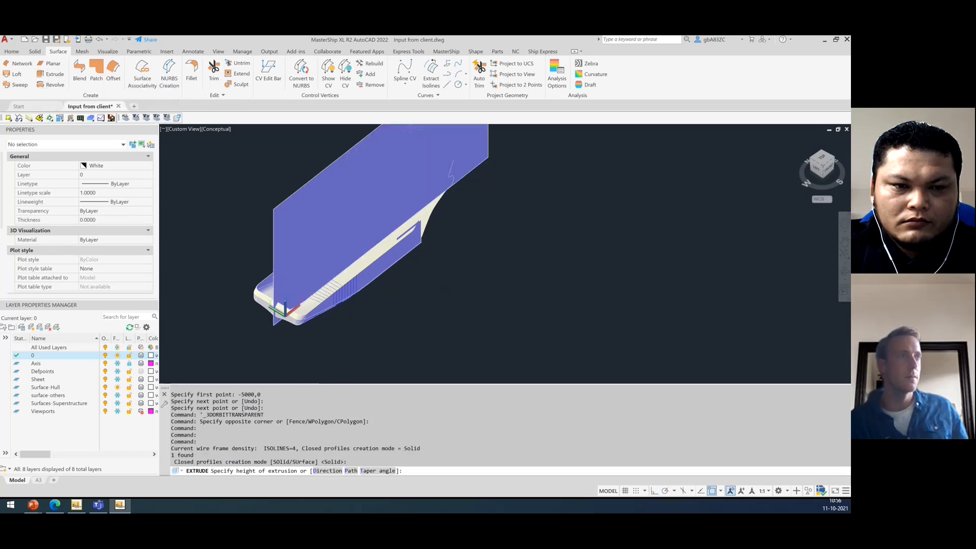
click(251, 203)
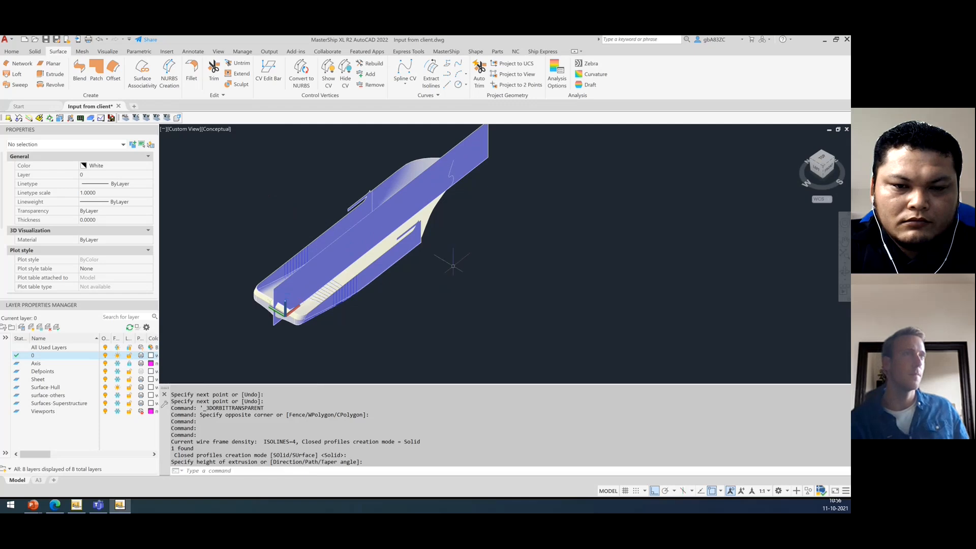
Trim the starboard part off the forward hull bottom surface, using the vertical centreline surface as the cutting surface.
click(214, 71)
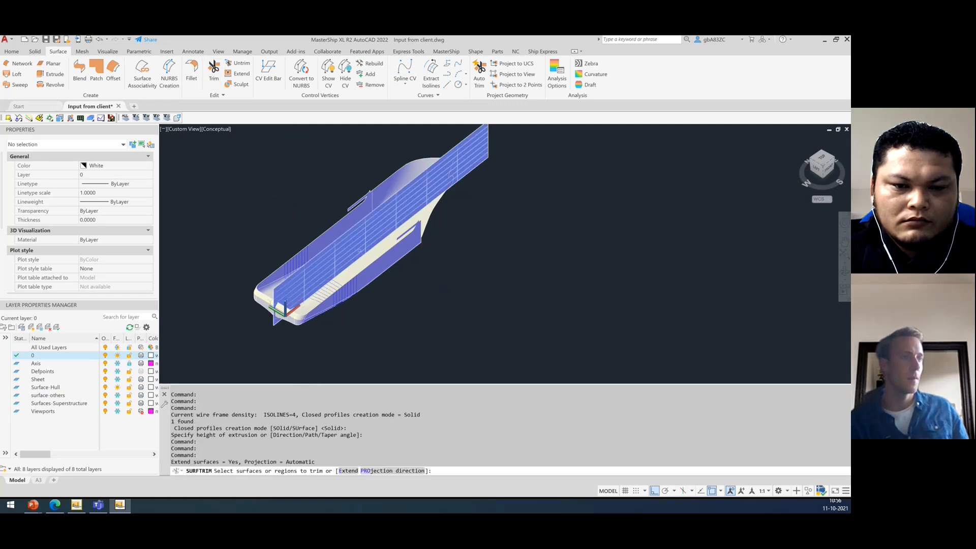
click(359, 250)
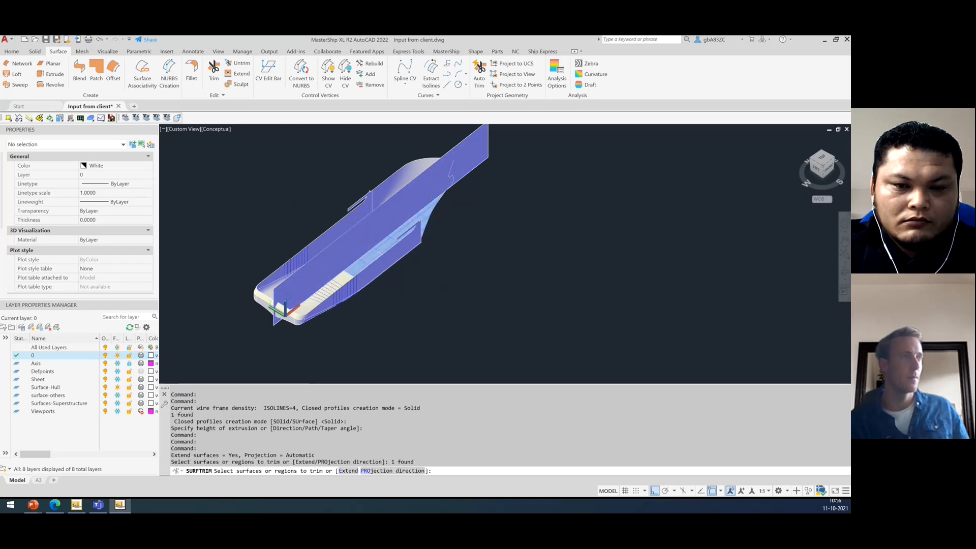
click(340, 279)
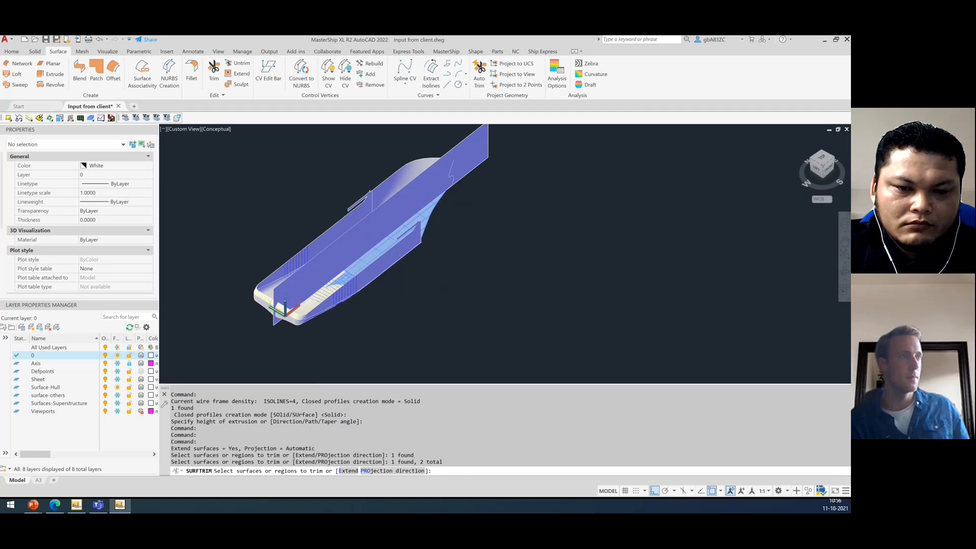
shift+click(340, 280)
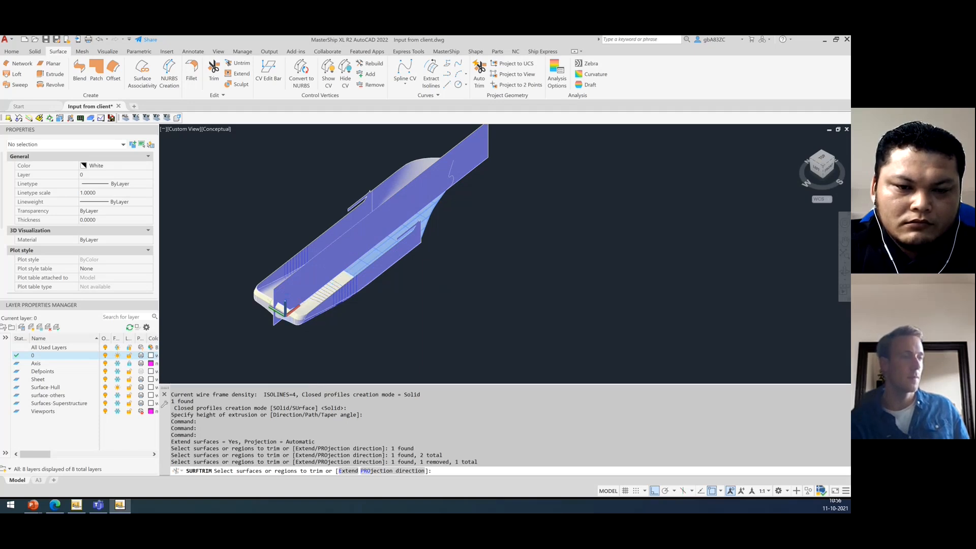
key(Return)
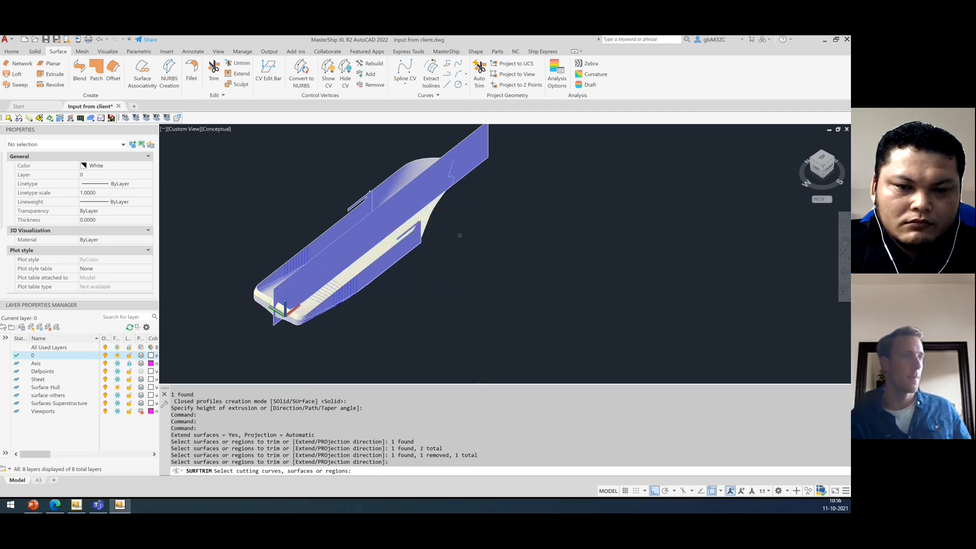
click(469, 144)
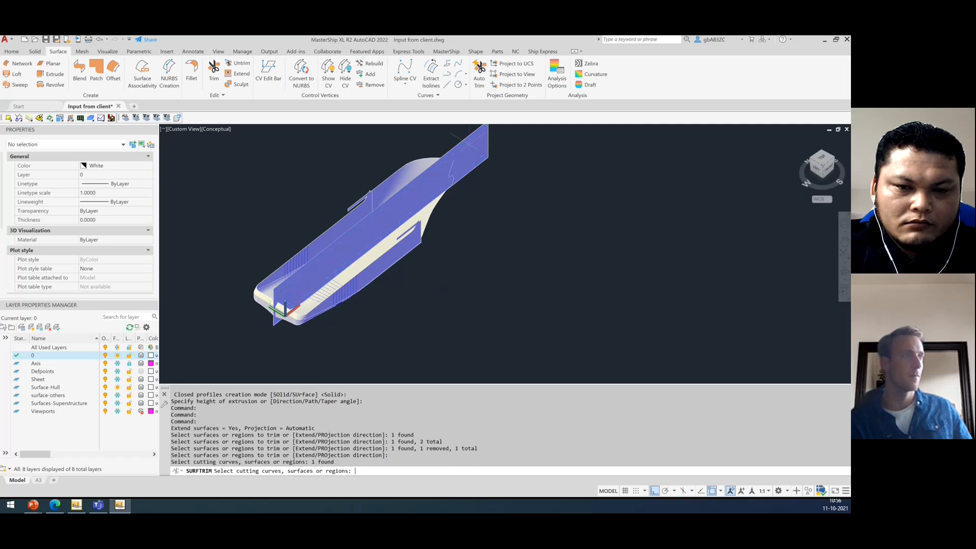
key(Return)
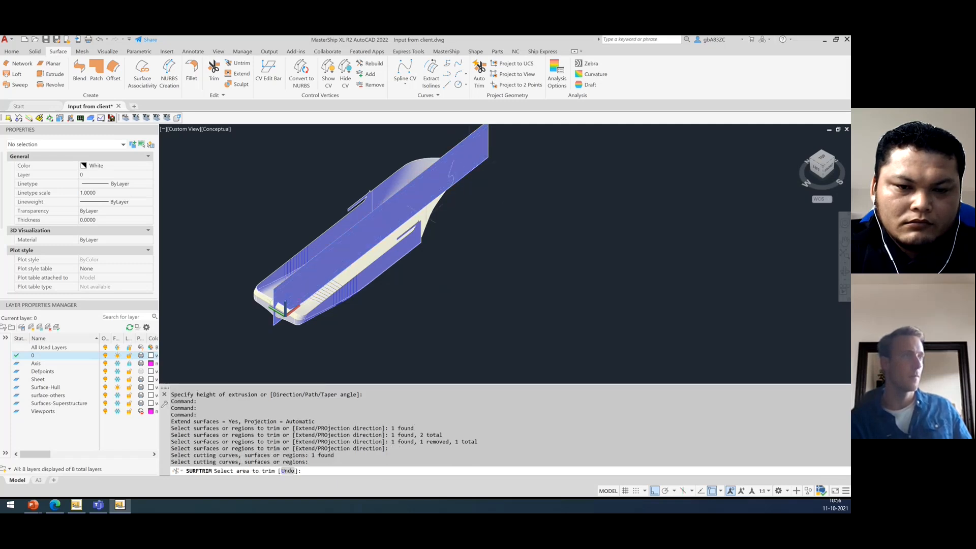
click(426, 217)
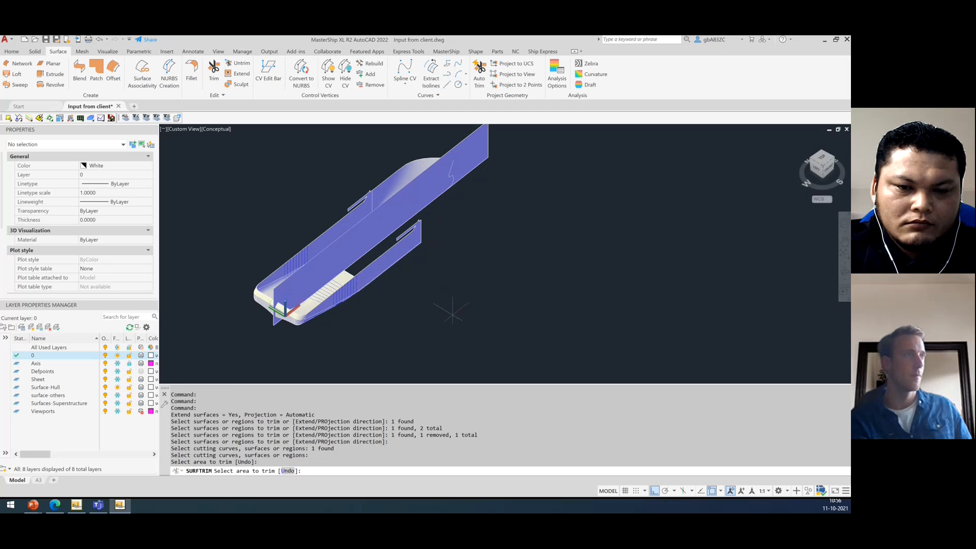
key(Escape)
Erase the vertical cutting surface on the hull's centreline.
click(509, 229)
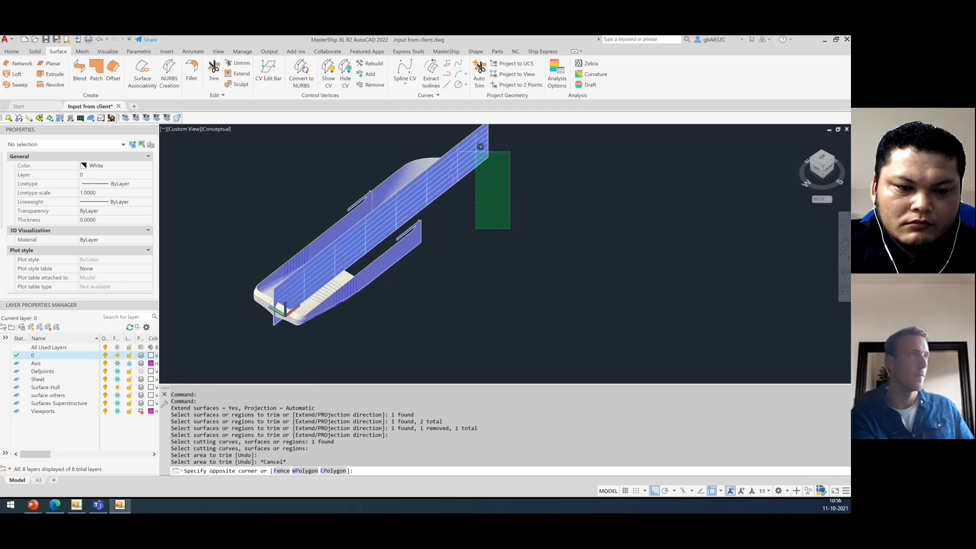
click(473, 147)
key(Delete)
Erase the remaining starboard side, aft bottom and transom surfaces and lines so only the port half hull remains.
shift+middle_drag(388, 320, 447, 355)
click(445, 365)
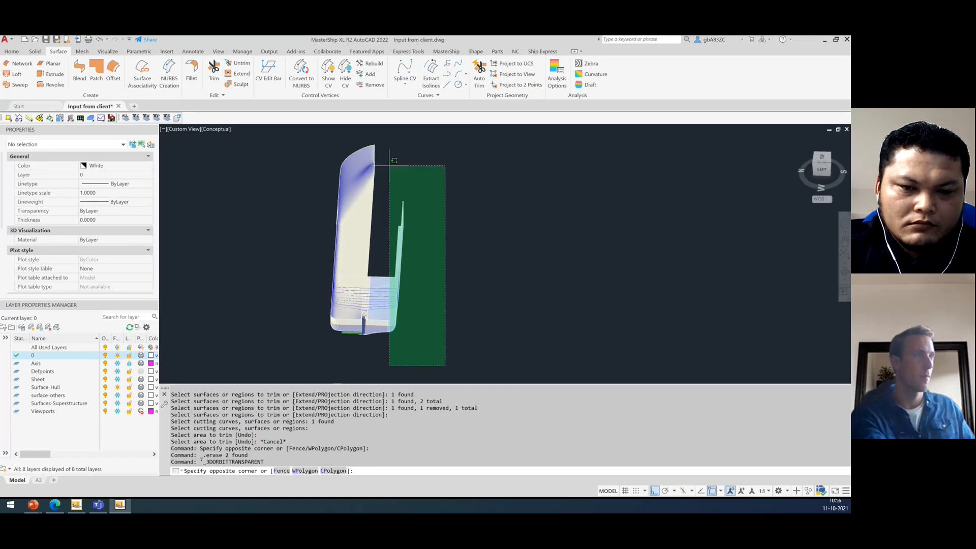
click(425, 204)
key(Delete)
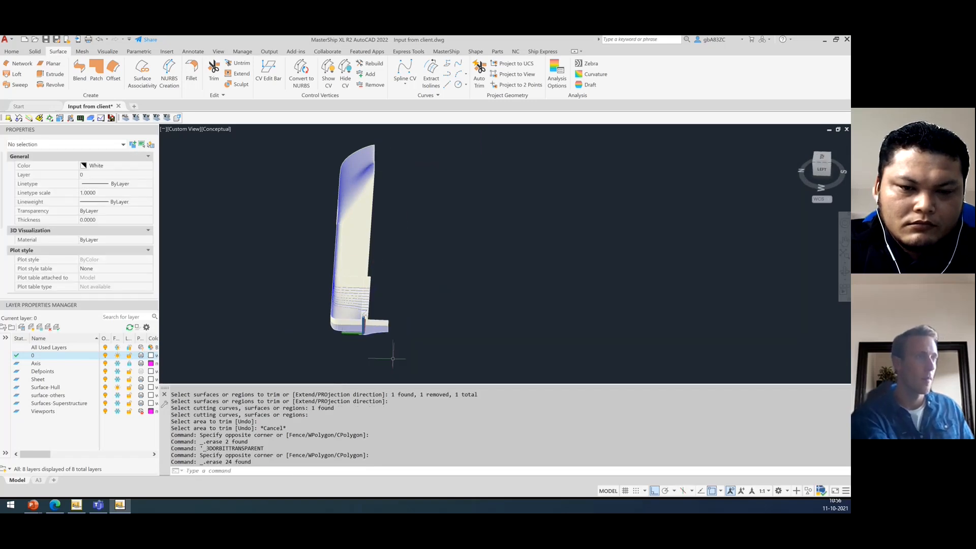
click(393, 359)
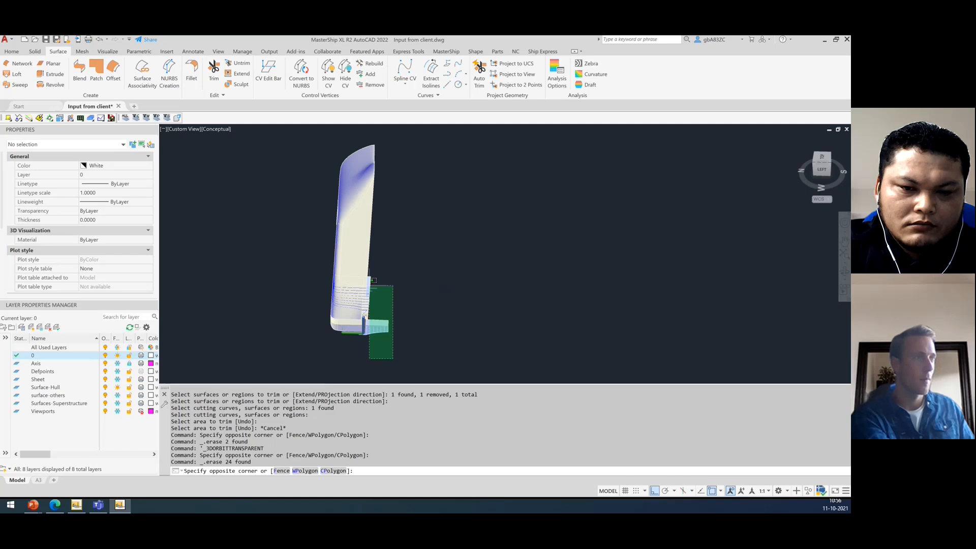
click(373, 280)
key(Delete)
click(435, 328)
Examine the port half hull and its surface edges up close from several angles.
shift+middle_drag(473, 328, 431, 307)
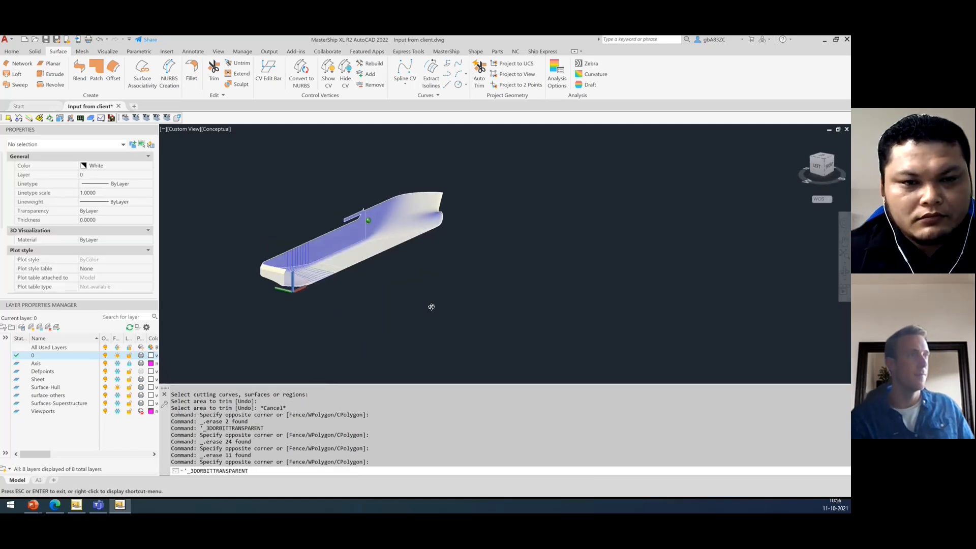
scroll(346, 213, up, 4)
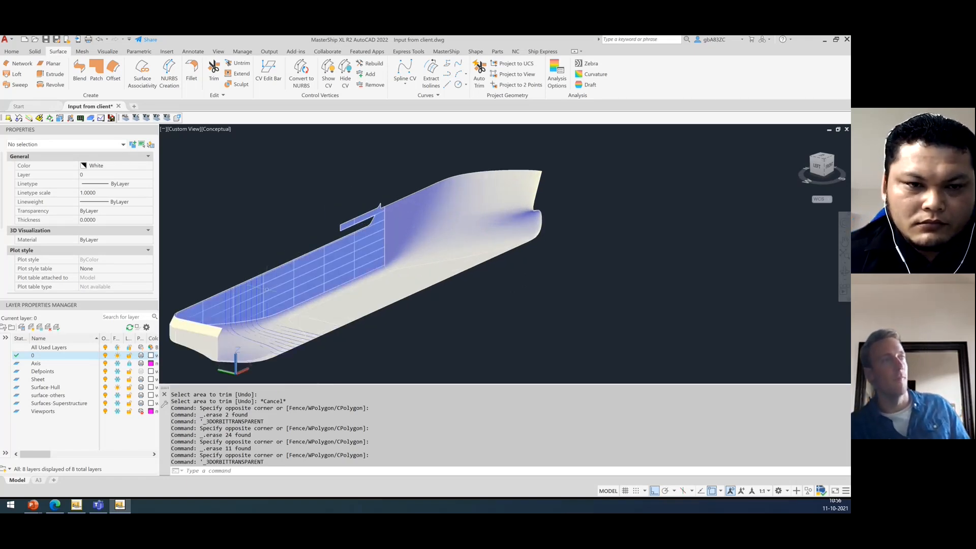
click(275, 243)
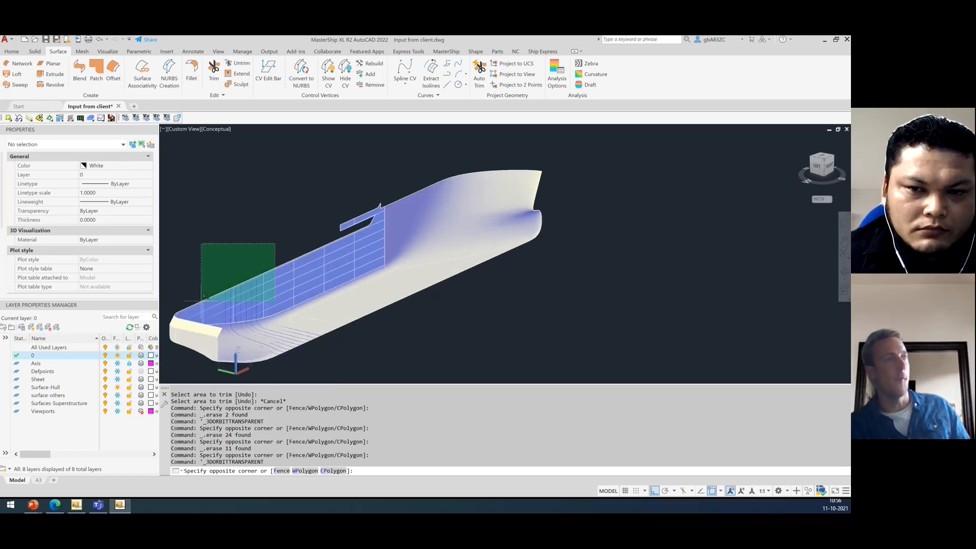
click(224, 228)
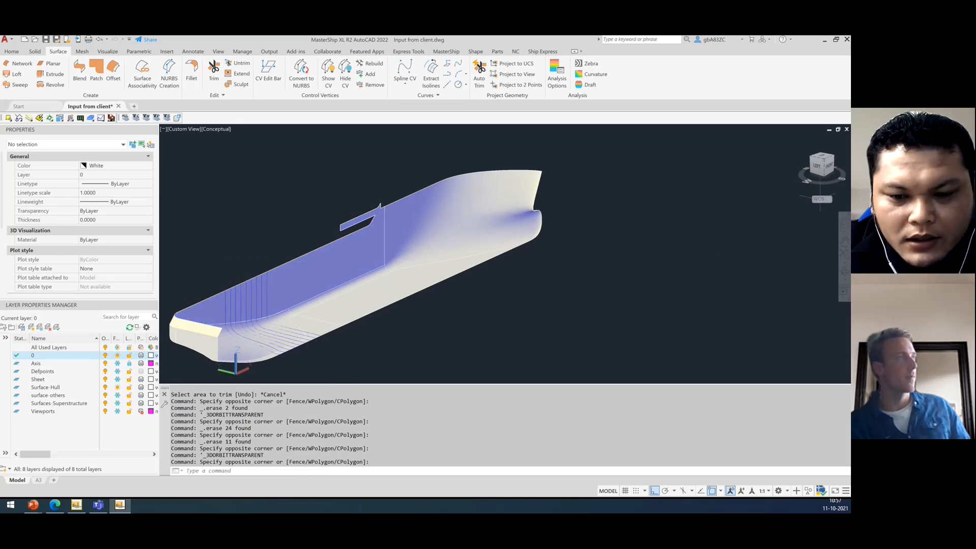
click(828, 166)
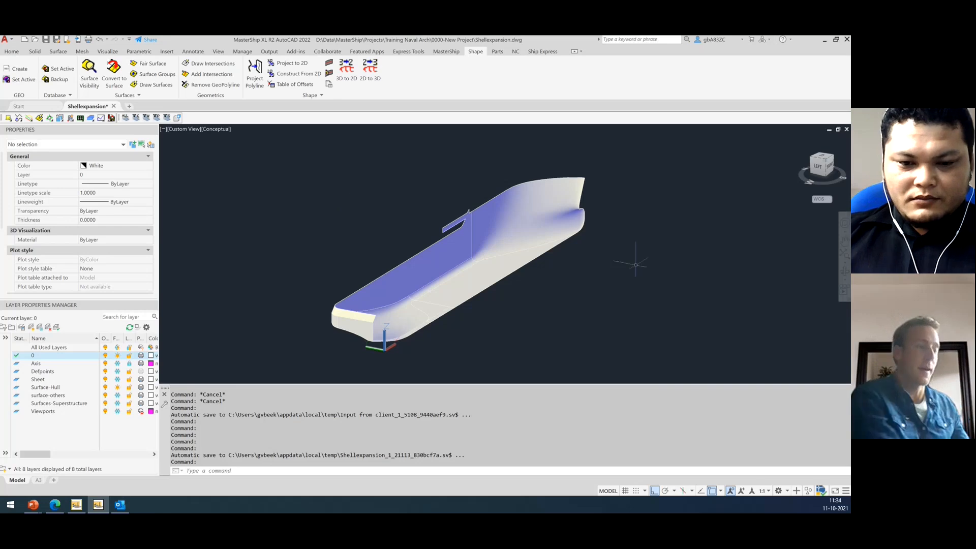
shift+middle_drag(588, 325, 562, 325)
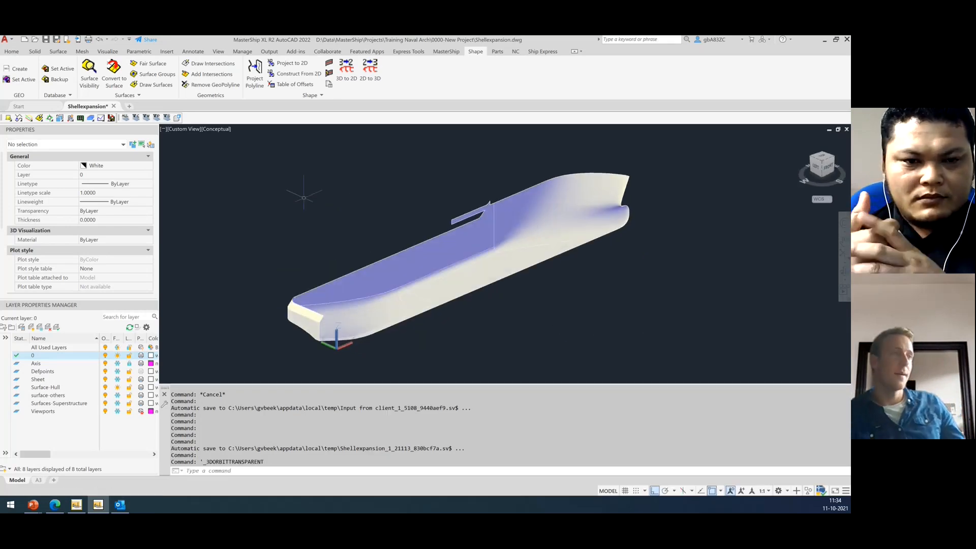
Switch to the Edge browser and search the web for images of "shell expansion ship".
key(alt+Tab)
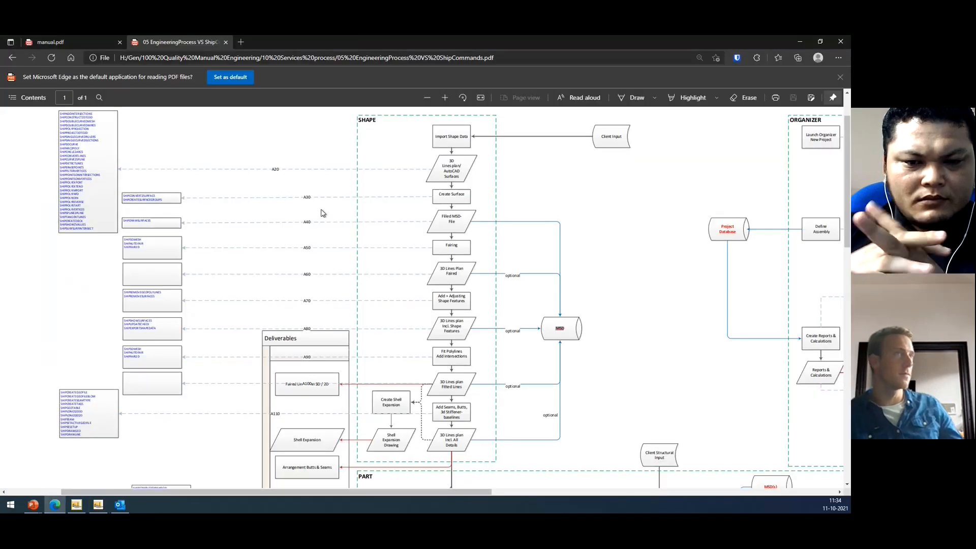
click(239, 42)
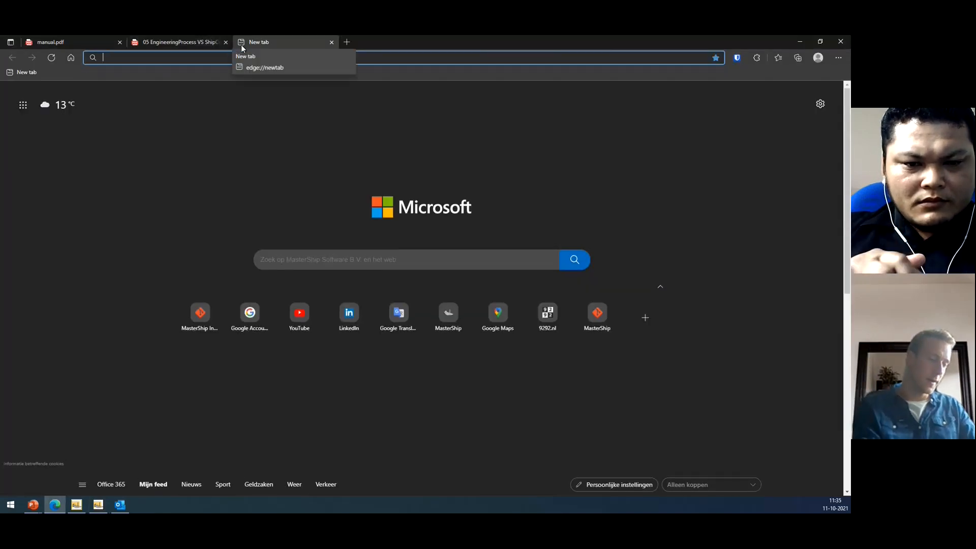
text(shell expan)
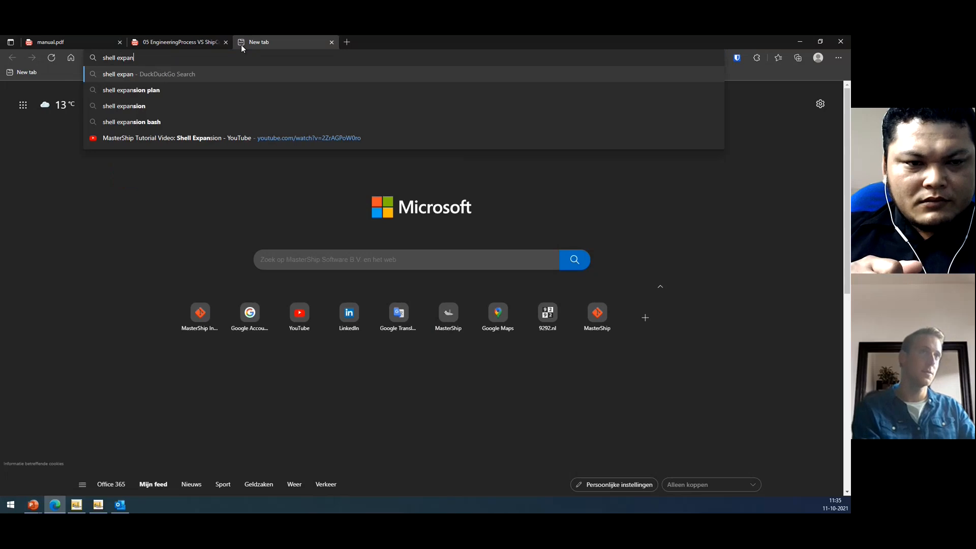
text(sion ship)
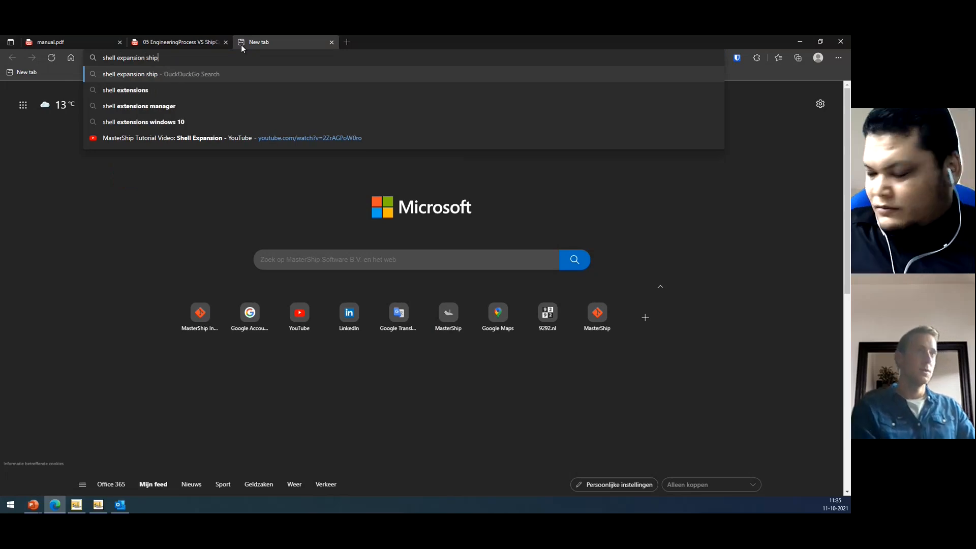
key(Return)
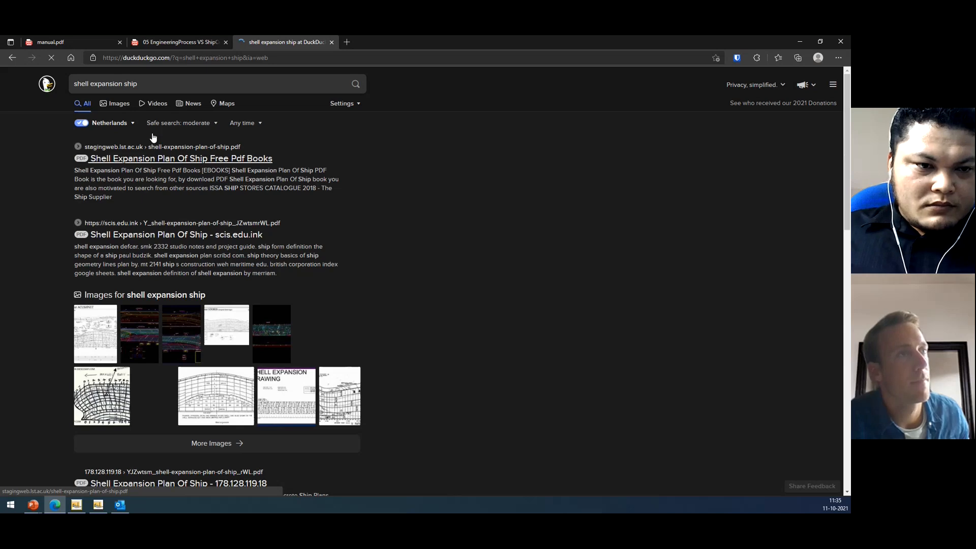
click(116, 103)
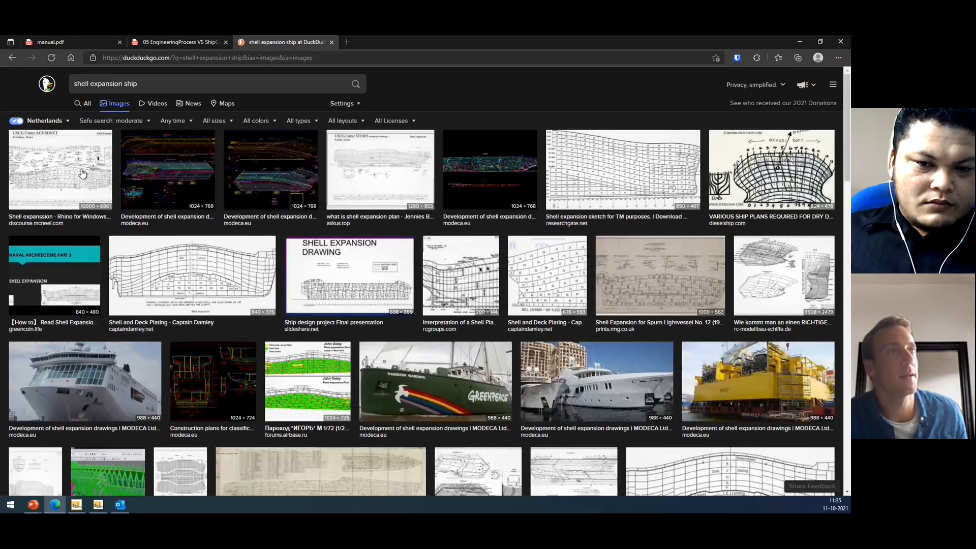
View the USCG Cutter ACUSHNET shell expansion drawing, look through the other image results, and close the search page.
click(82, 174)
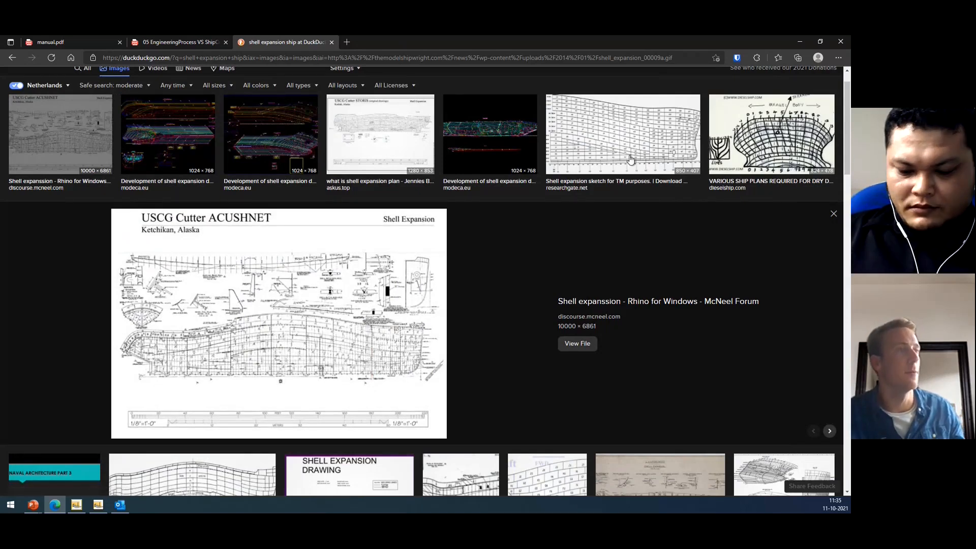
scroll(601, 203, down, 1)
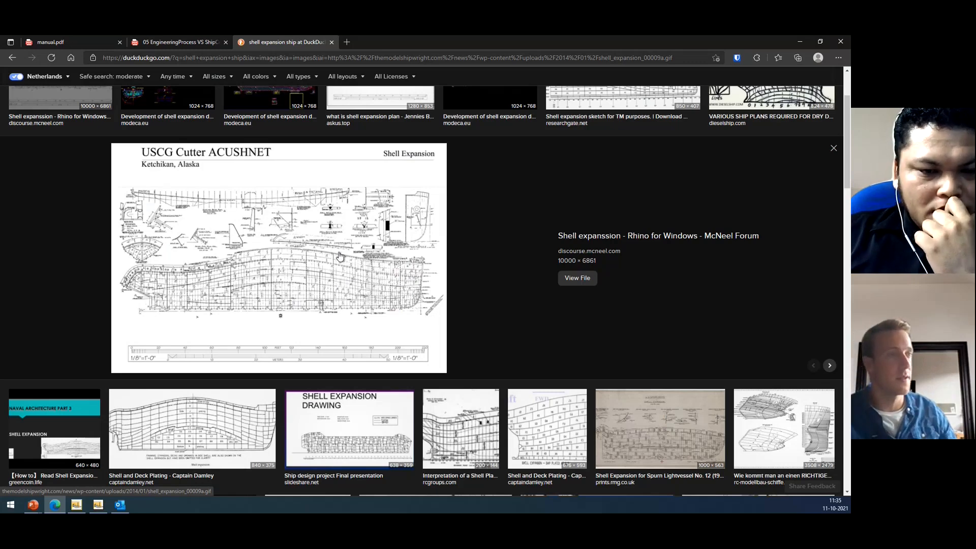
scroll(345, 260, down, 2)
scroll(345, 259, down, 1)
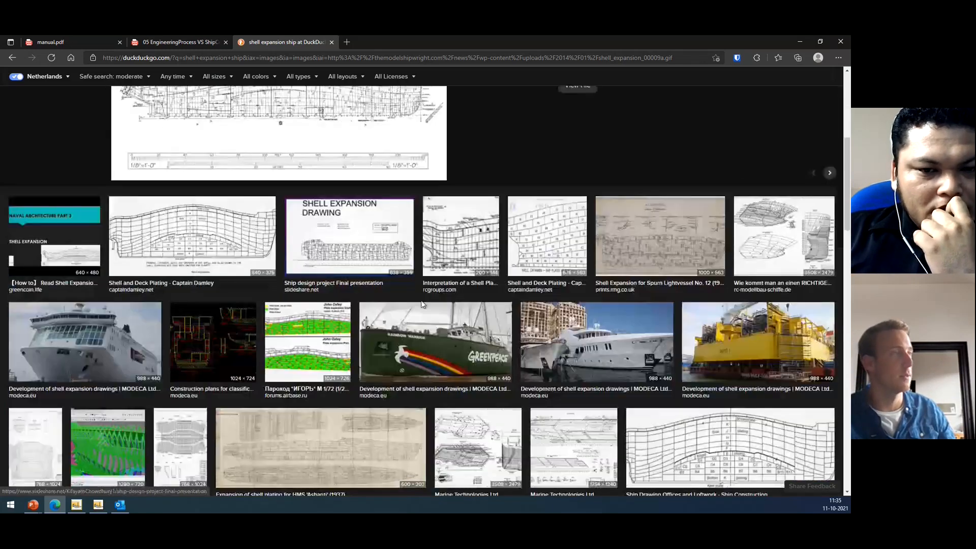
scroll(341, 244, up, 4)
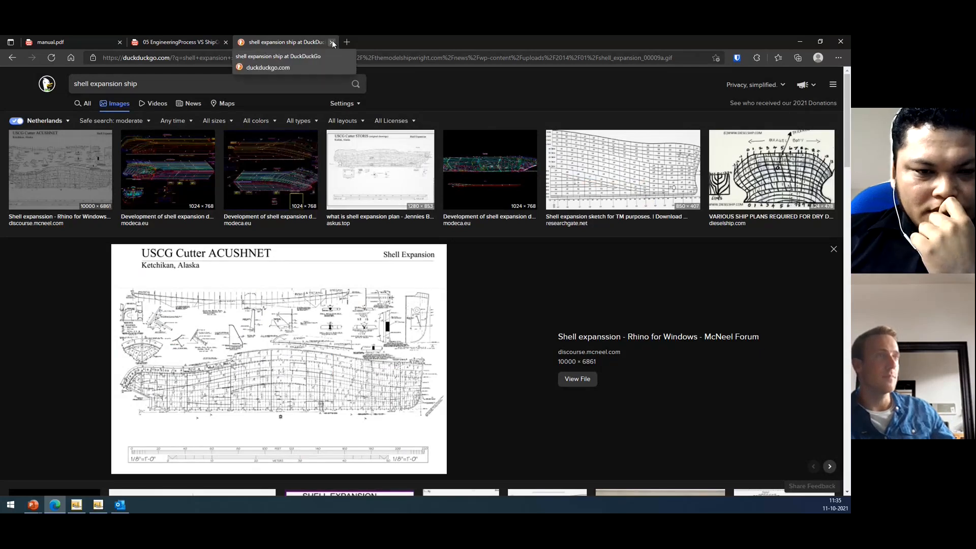
click(331, 42)
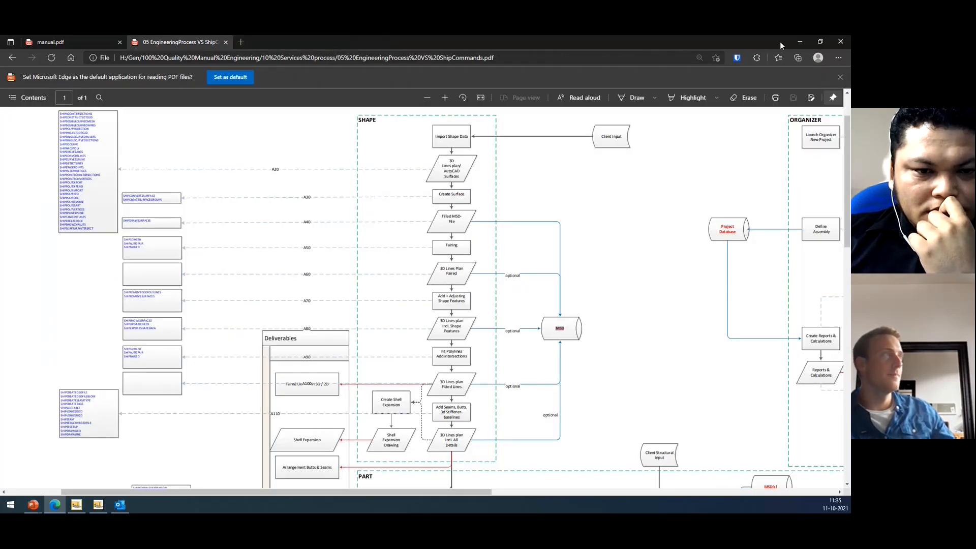
Switch from the Edge browser back to the AutoCAD drawing of the port half hull.
click(800, 42)
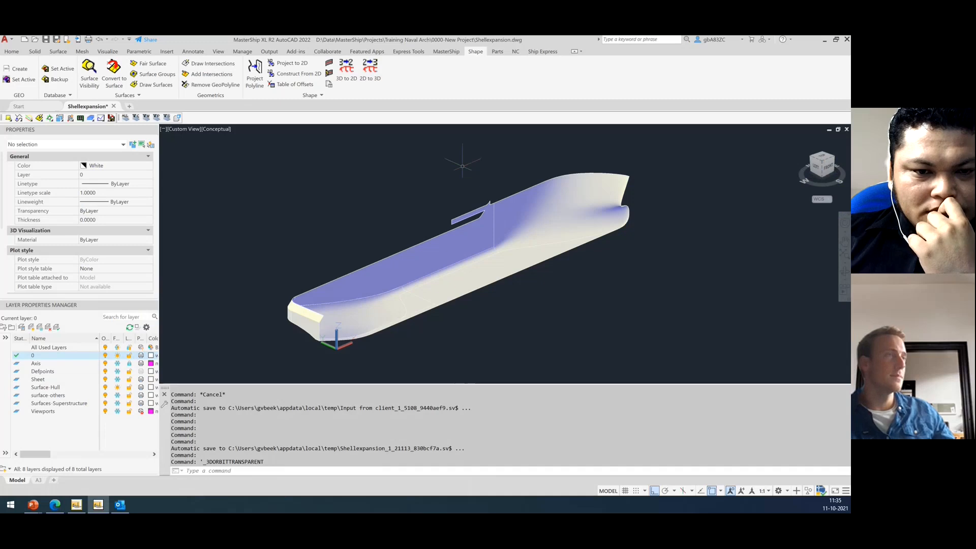
click(329, 87)
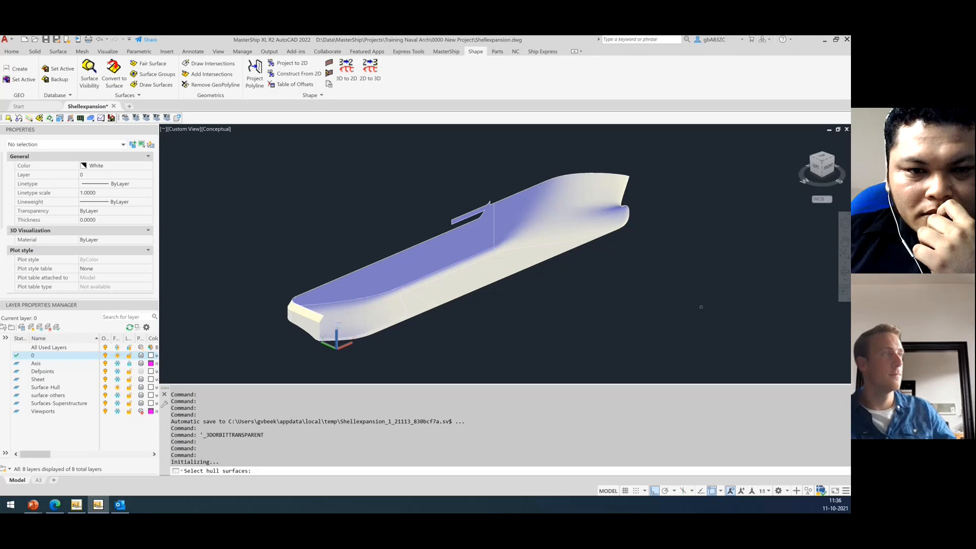
click(691, 376)
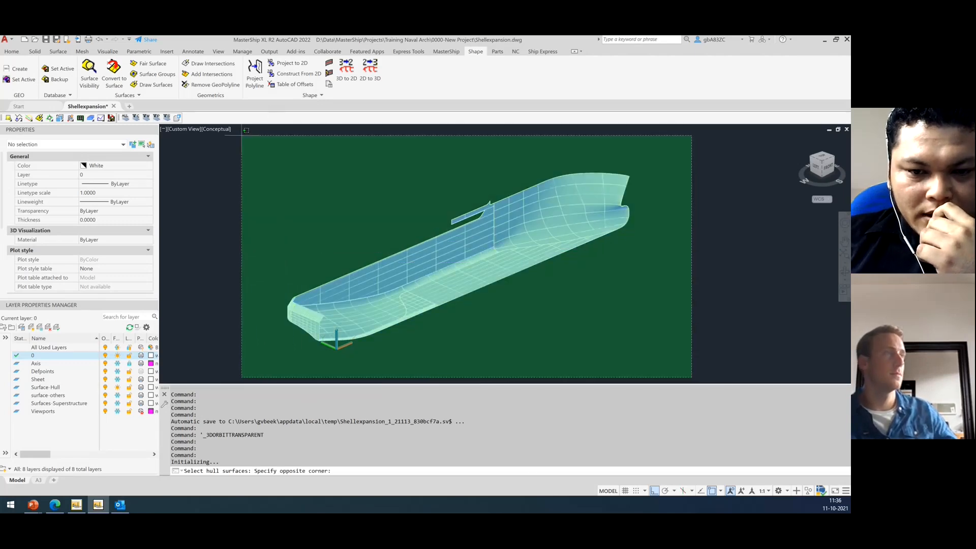
click(242, 135)
key(Return)
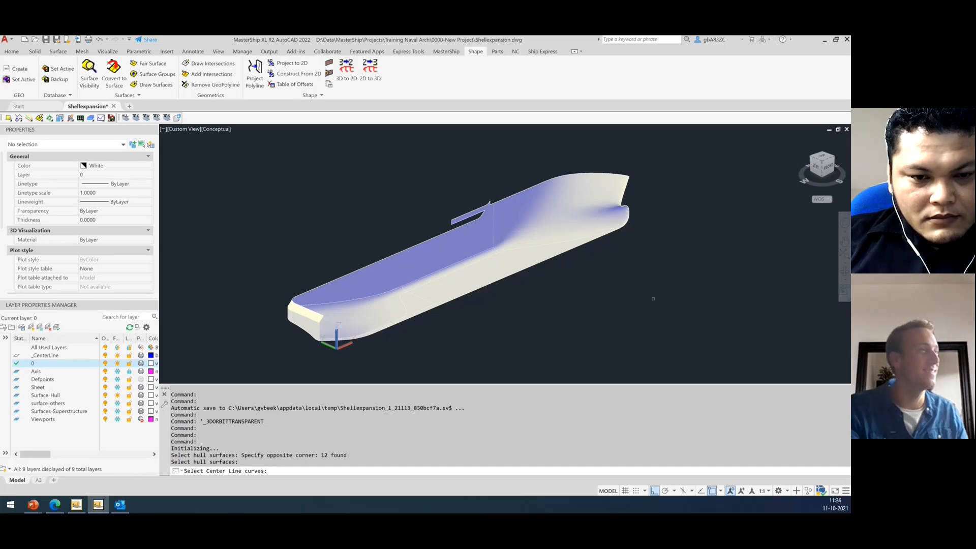
key(Escape)
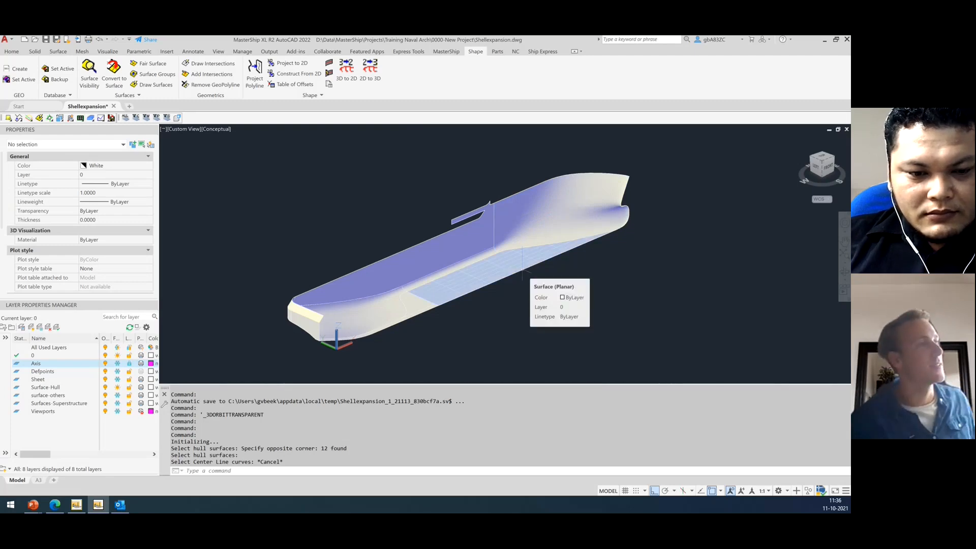
Draw the intersection of all surfaces in the Hull database at buttock 0 as 3D polylines.
scroll(445, 350, down, 1)
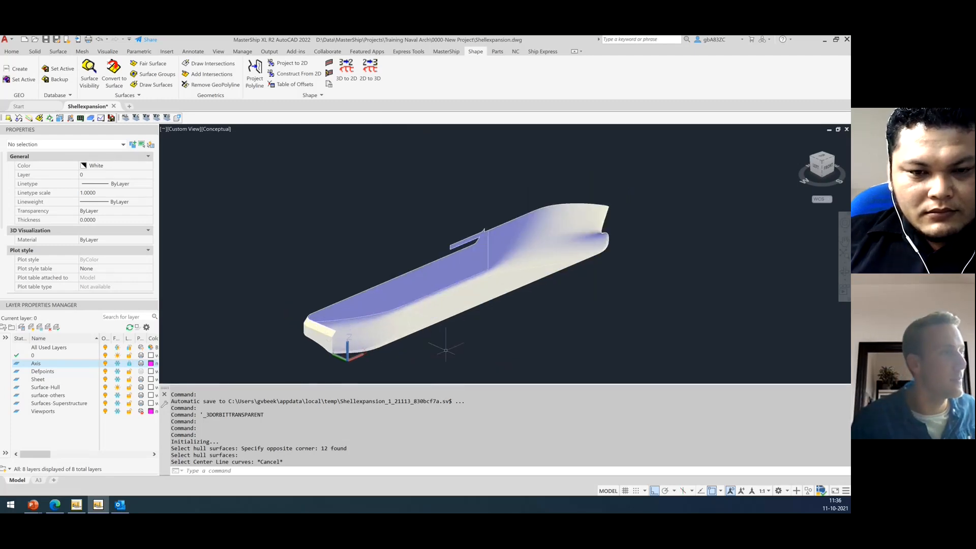
scroll(446, 350, up, 1)
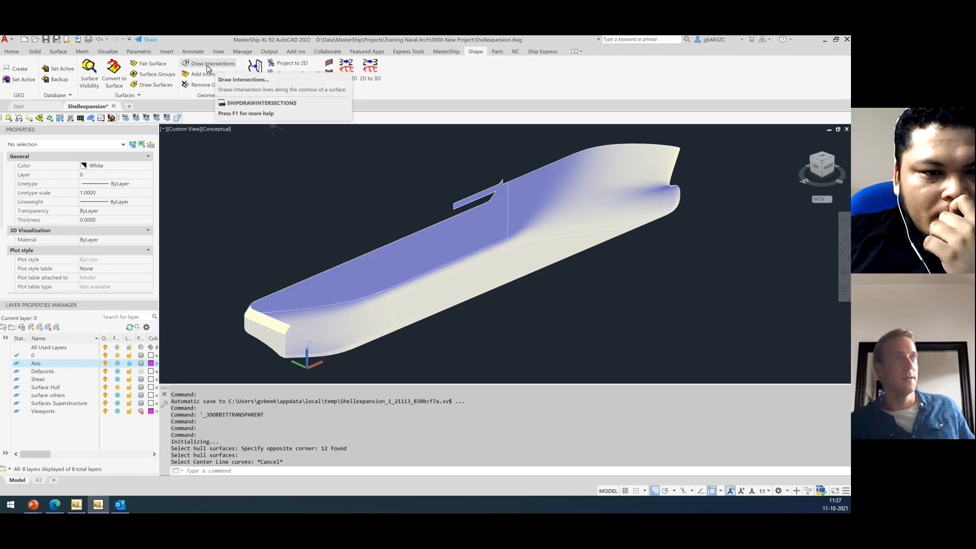
click(207, 68)
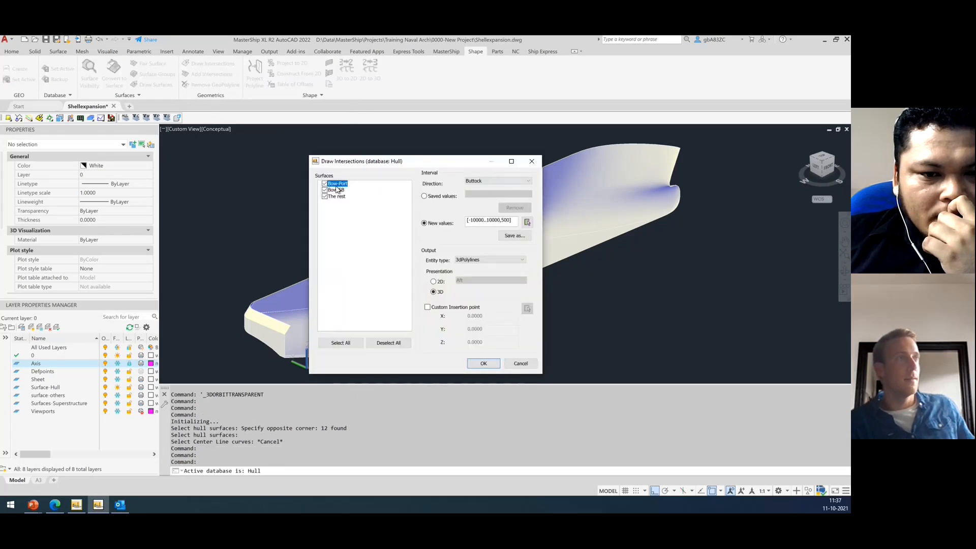
click(504, 182)
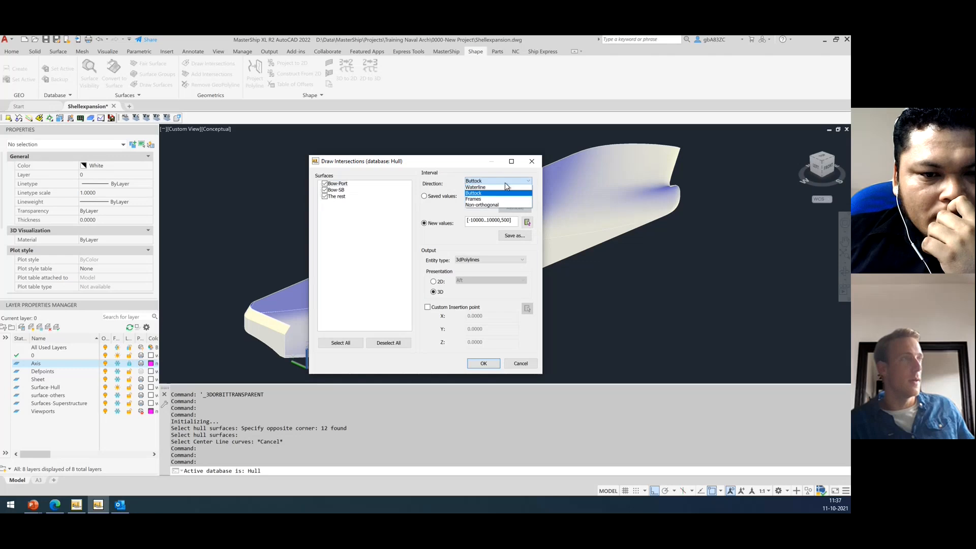
click(485, 191)
key(Tab)
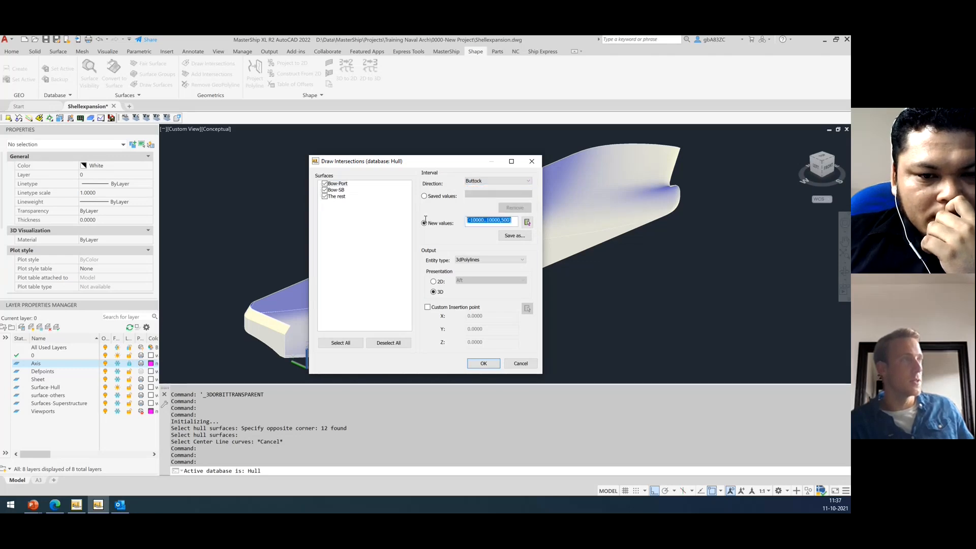
text(0)
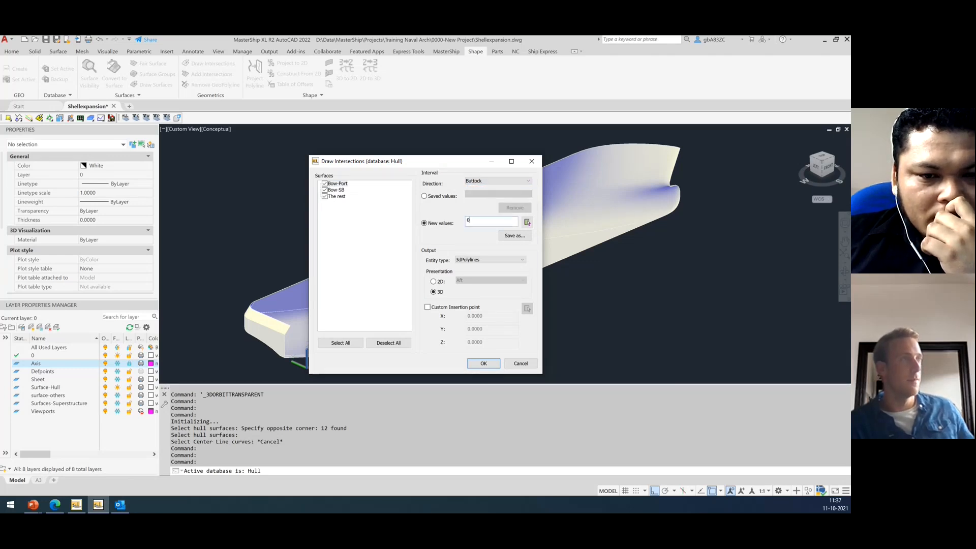
click(490, 364)
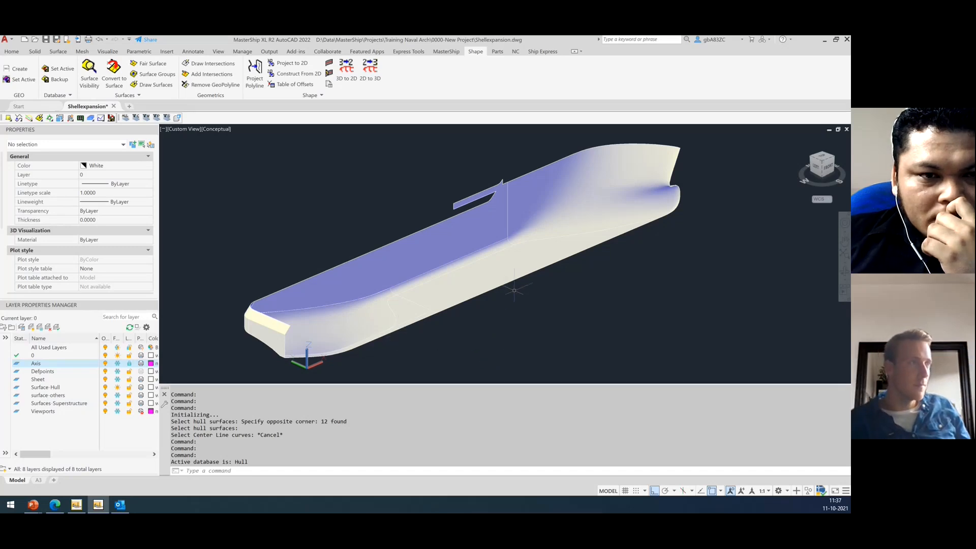
Isolate the polyline along the hull's bottom centreline in the selection to inspect it, and clear the selection.
click(514, 290)
click(488, 282)
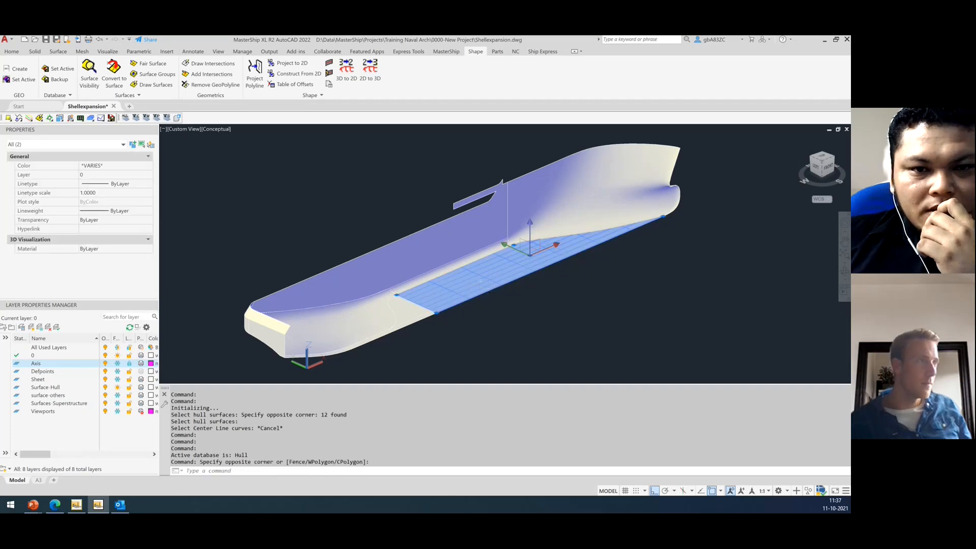
shift+click(481, 281)
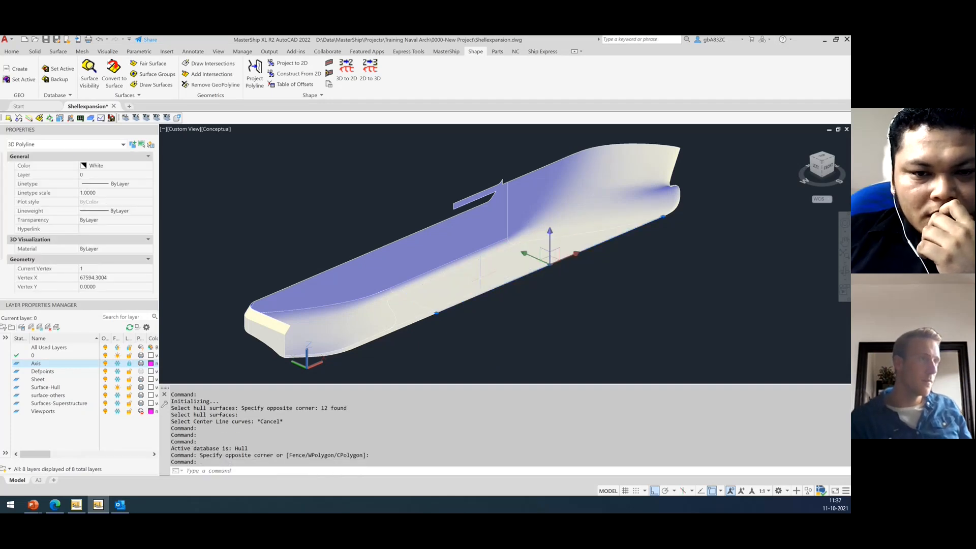
click(528, 333)
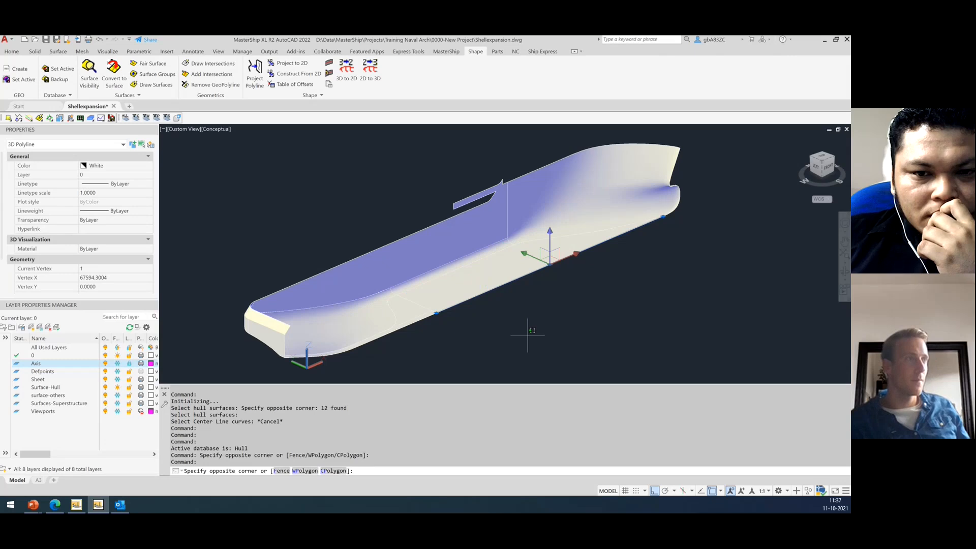
click(529, 336)
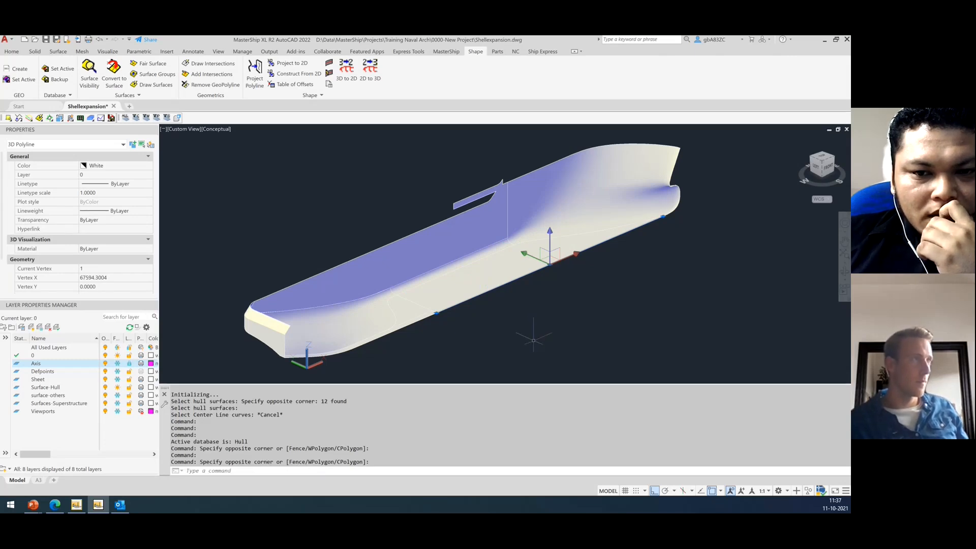
click(533, 340)
click(534, 334)
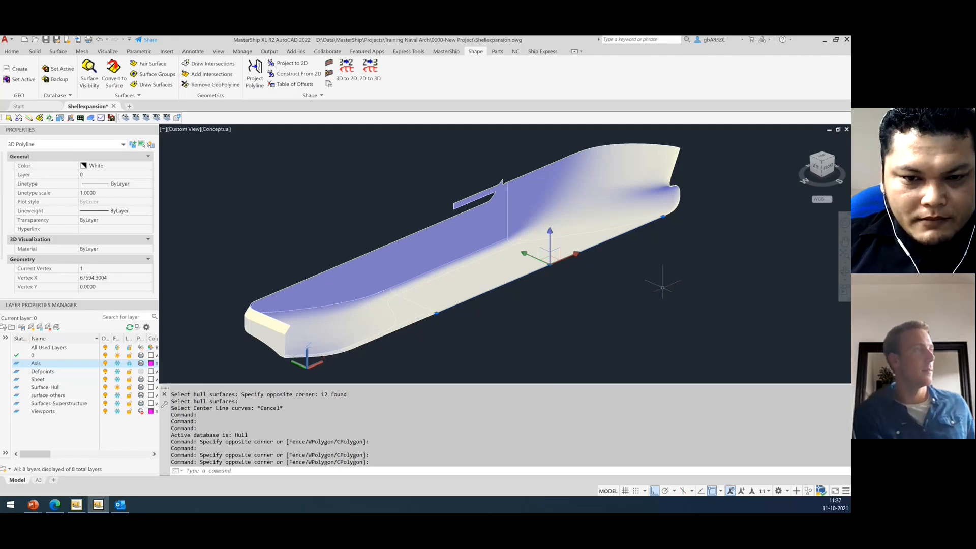
key(Escape)
key(Escape)
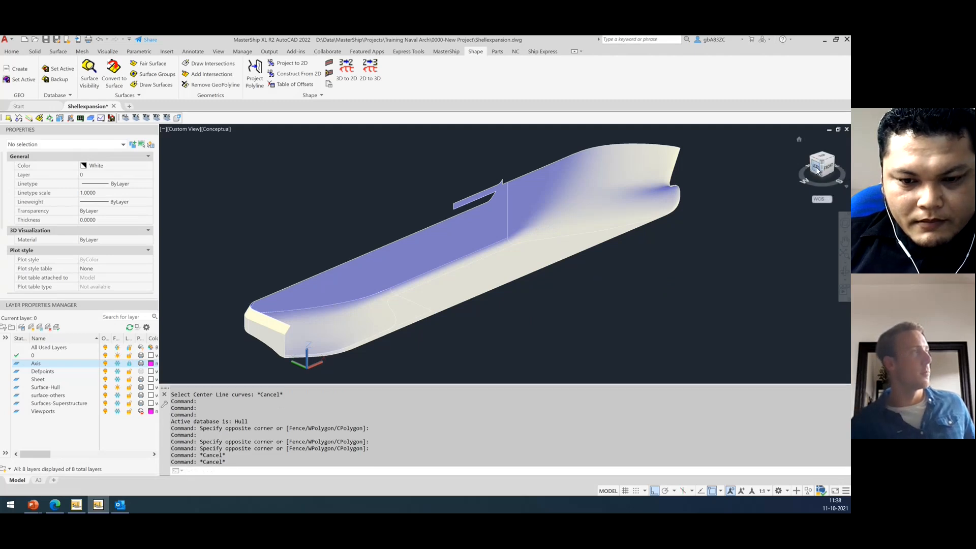
Move all port half hull surfaces to the Surface Hull layer and turn that layer off.
click(817, 168)
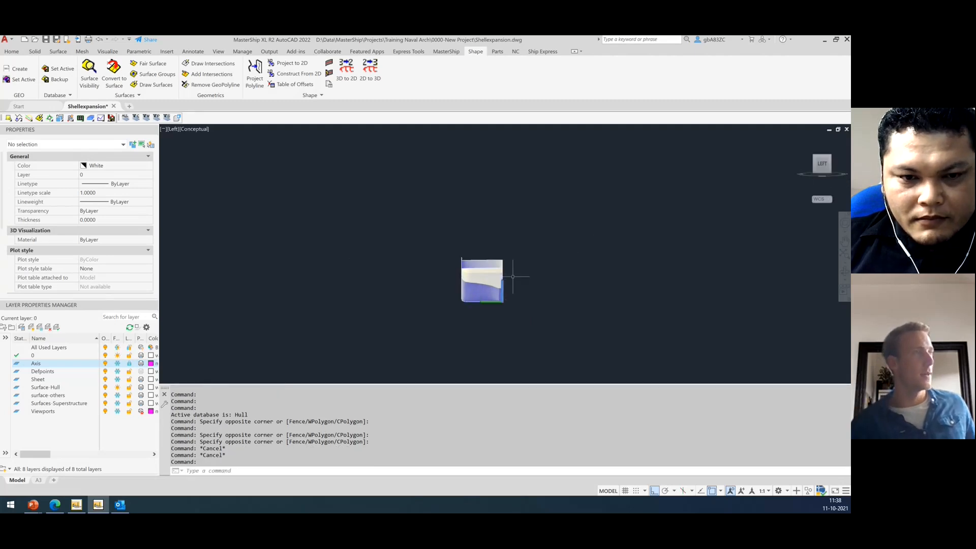
scroll(513, 276, up, 3)
click(497, 348)
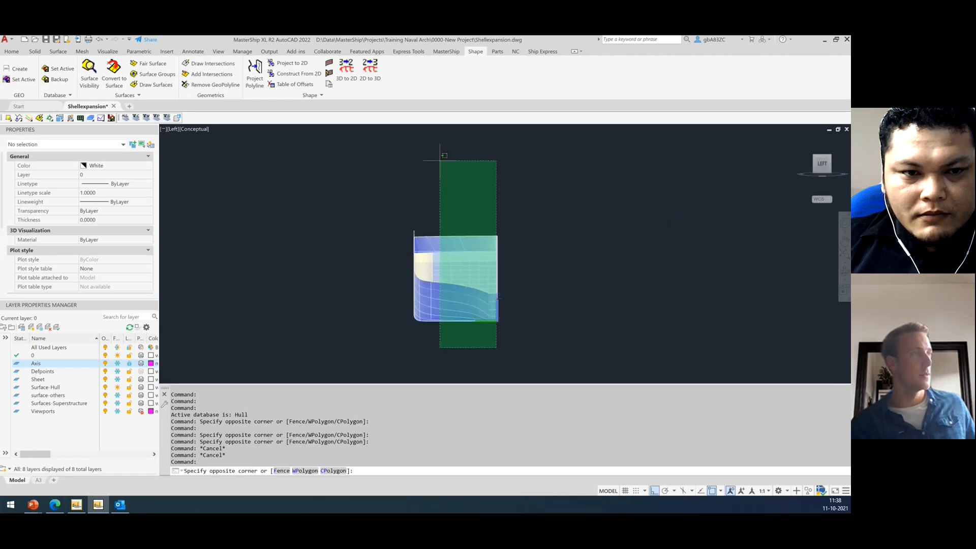
click(359, 164)
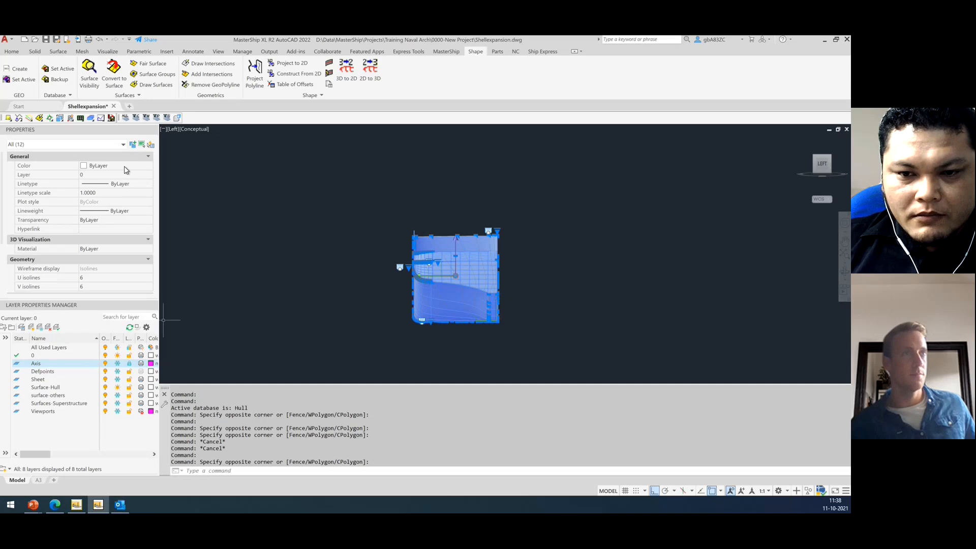
click(141, 176)
click(148, 175)
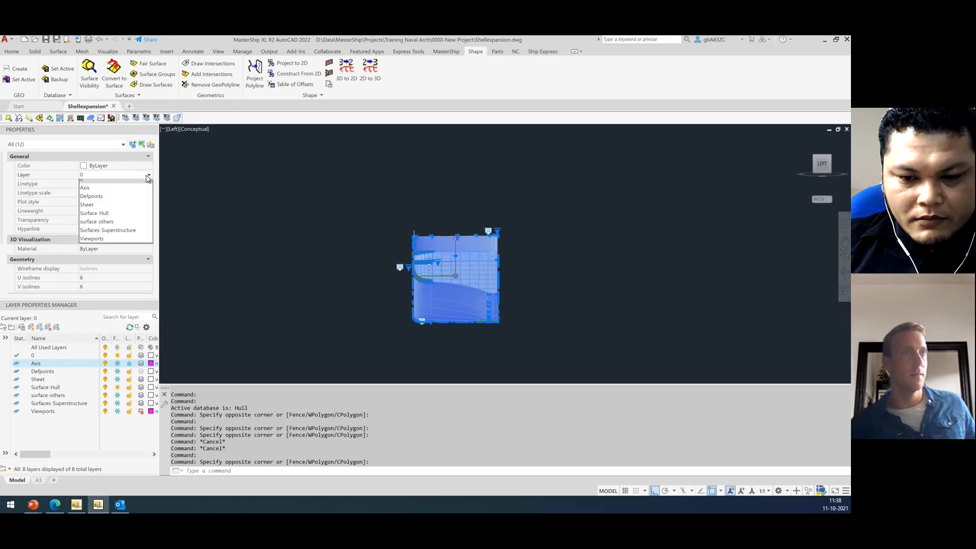
click(95, 213)
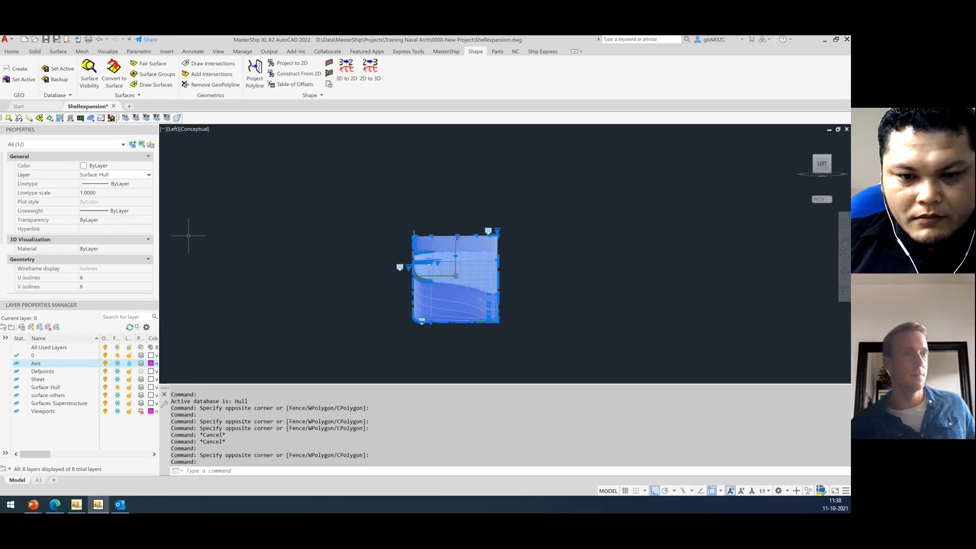
click(105, 388)
Select all the remaining centreline polylines and create a new layer named Centreline.
shift+middle_drag(610, 298, 375, 305)
scroll(375, 305, down, 2)
click(490, 342)
click(392, 279)
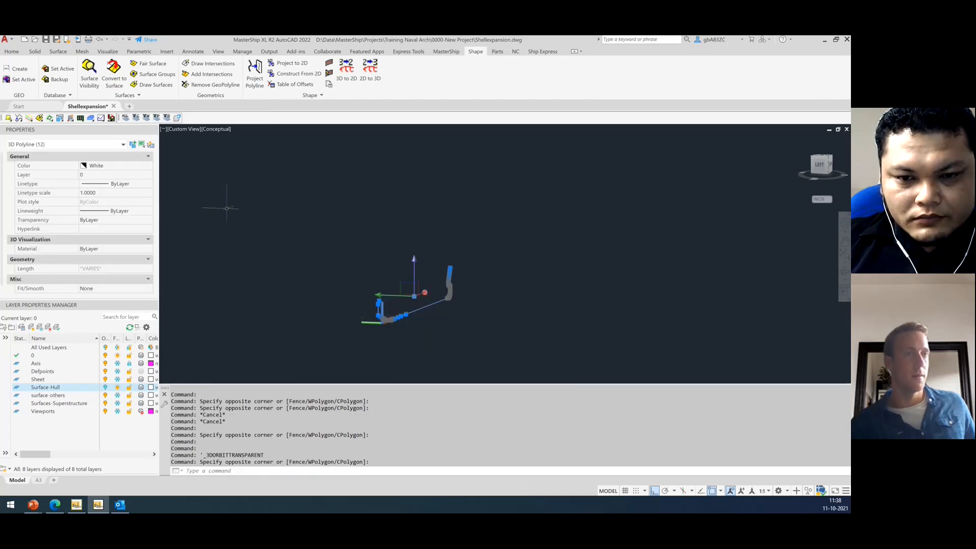
right_click(57, 425)
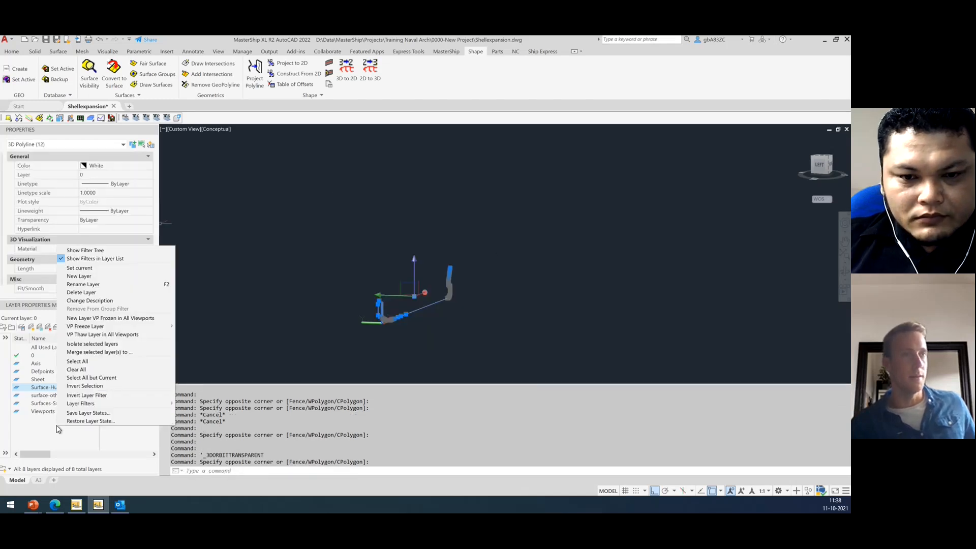
click(79, 276)
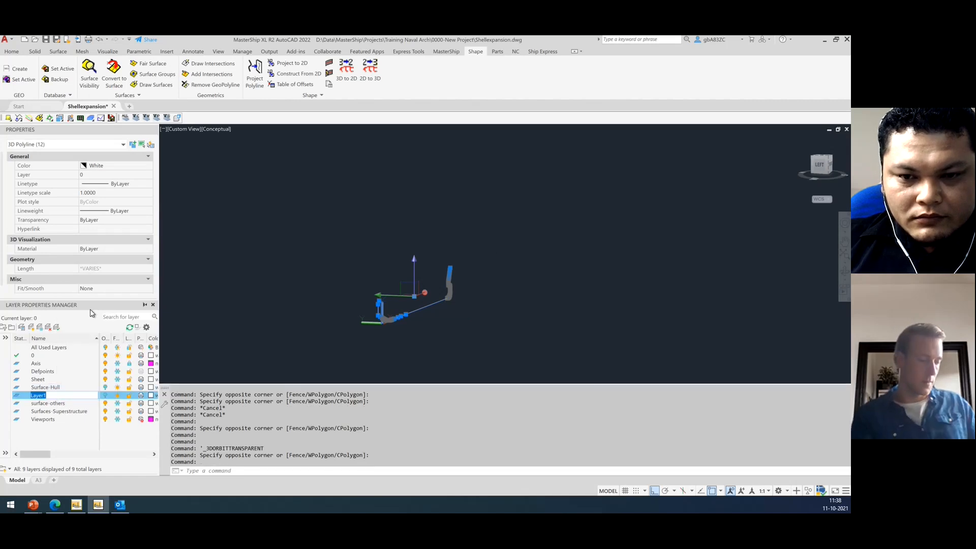
text(Centreline)
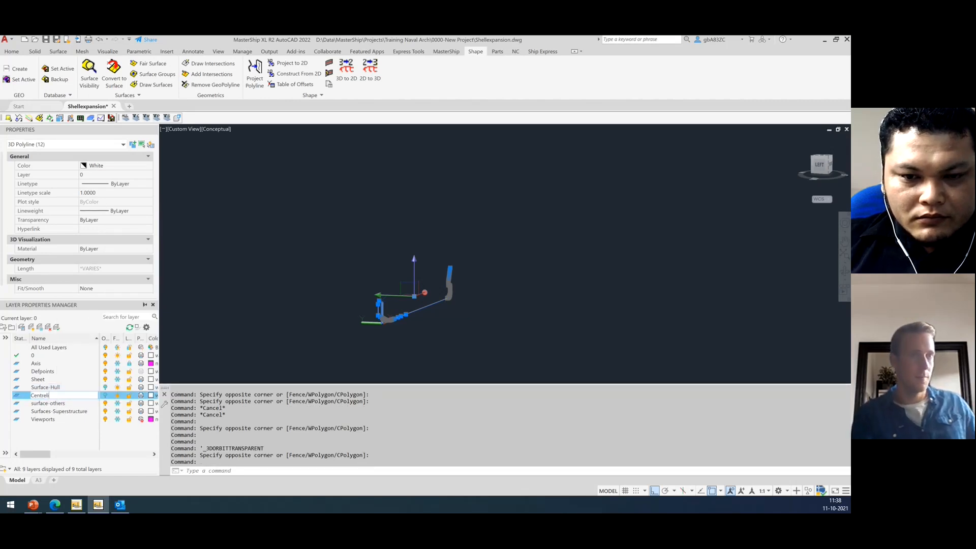
key(Return)
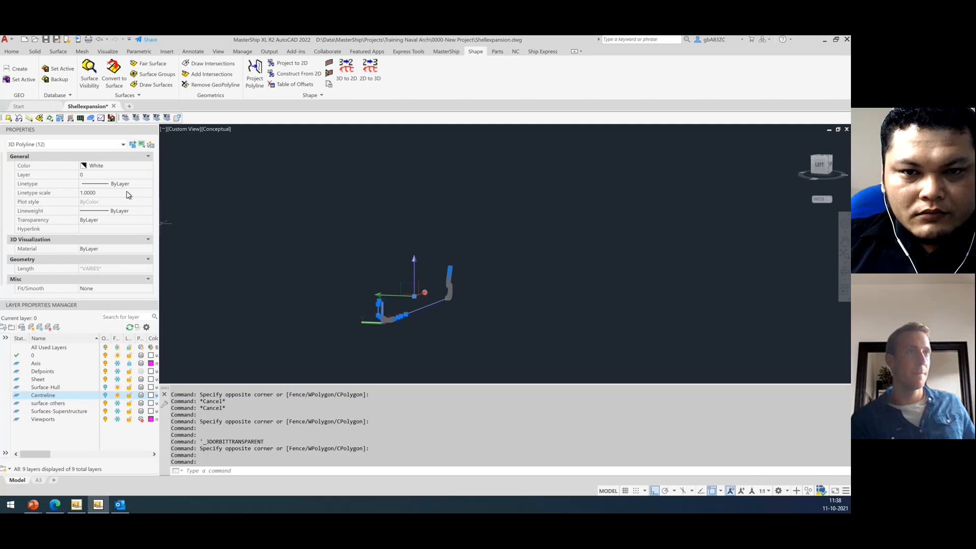
Assign the selected polylines to the Centreline layer and turn that layer on.
click(91, 175)
click(96, 174)
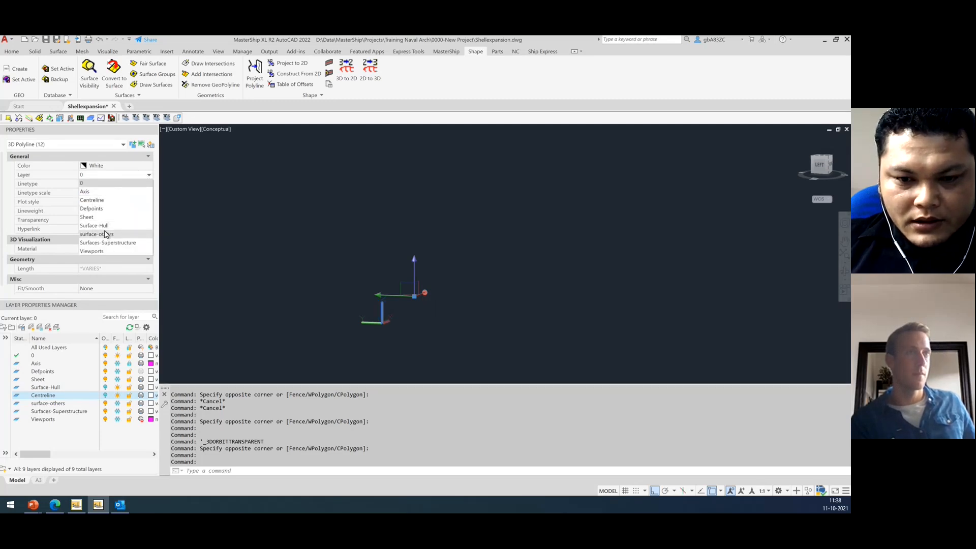
click(104, 200)
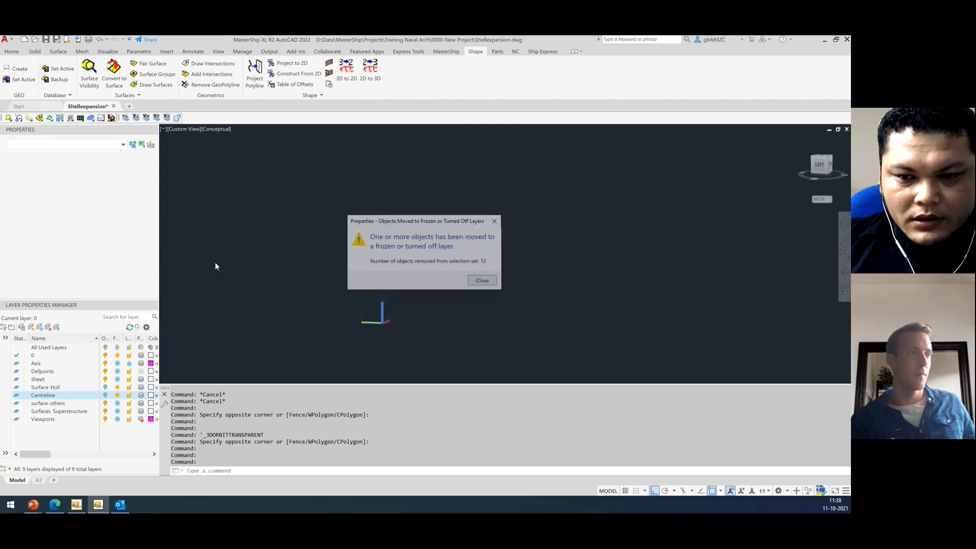
click(481, 280)
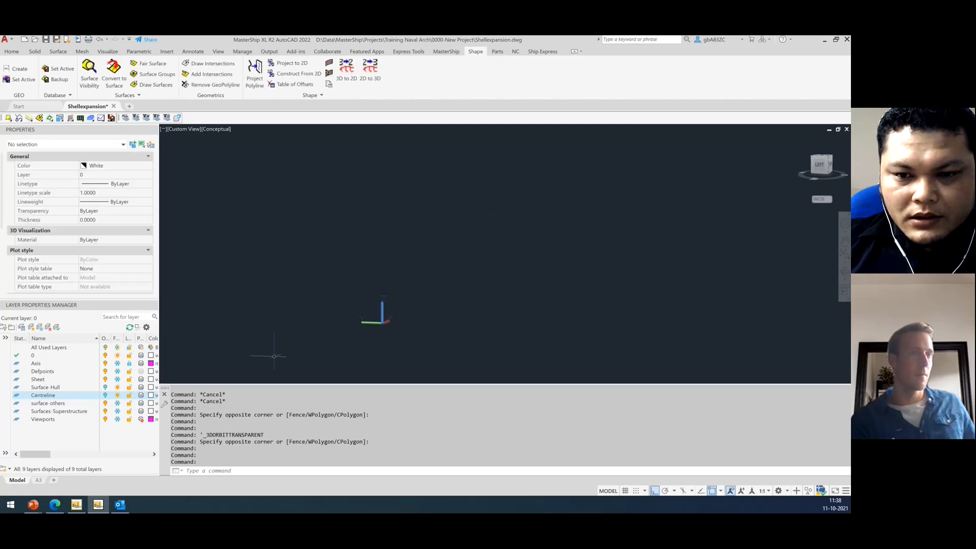
click(116, 395)
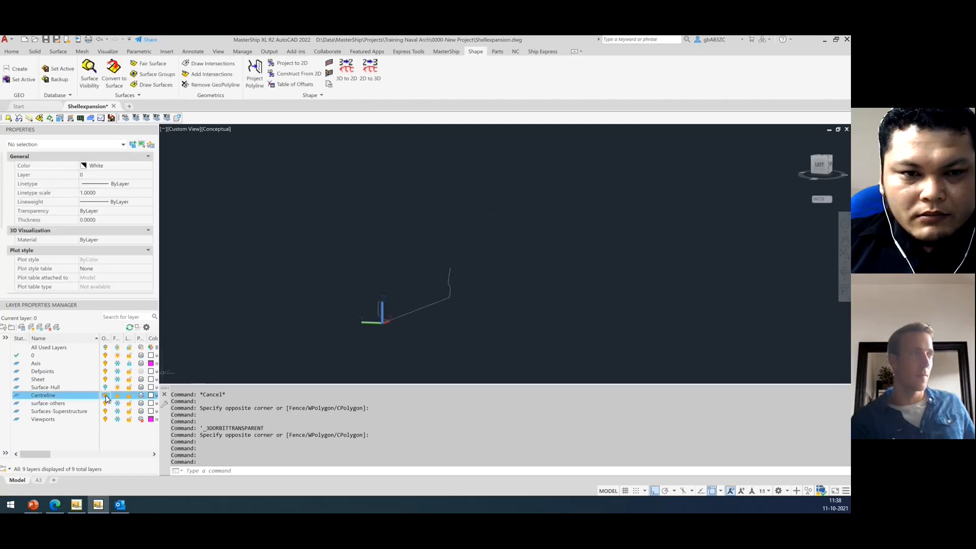
Select all the centreline polylines and set the Centreline layer's colour to index 30.
click(492, 344)
click(323, 218)
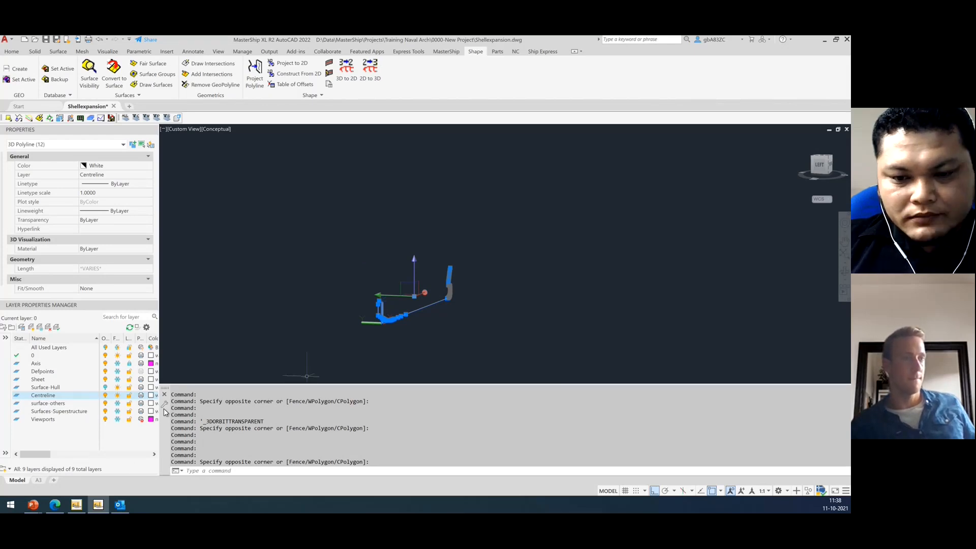
click(152, 395)
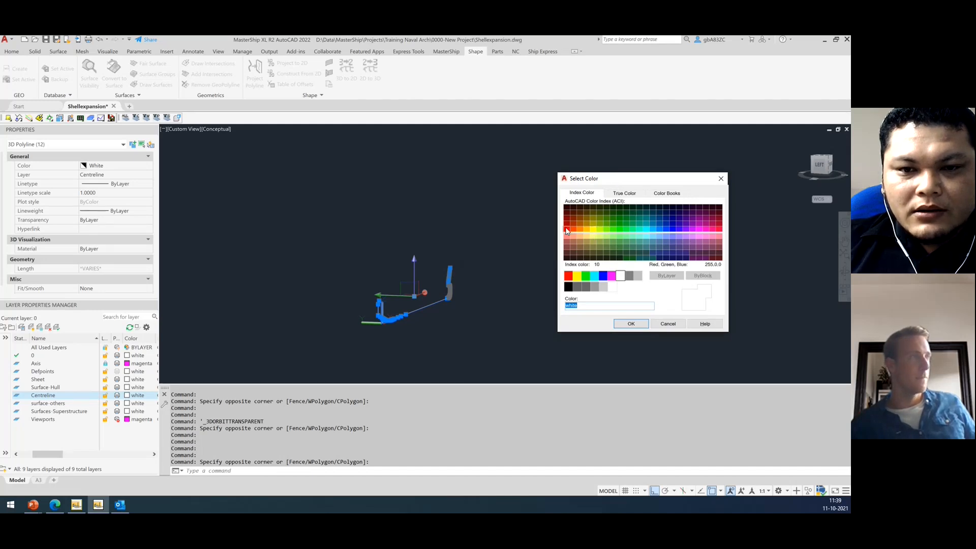
click(567, 232)
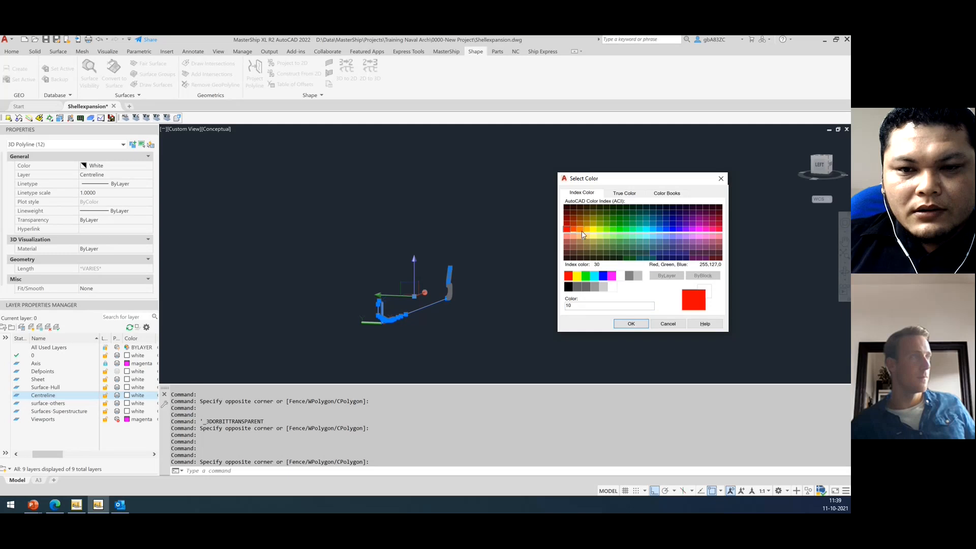
click(580, 230)
click(630, 324)
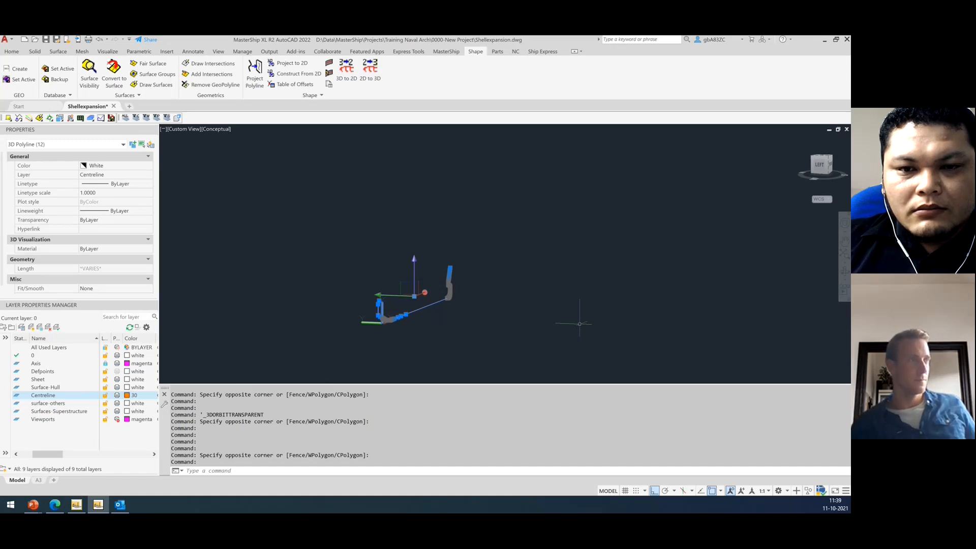
Join the selected centreline polylines with the SHIPPOLYJOIN command.
middle_drag(506, 309, 542, 291)
shift+middle_drag(537, 291, 518, 304)
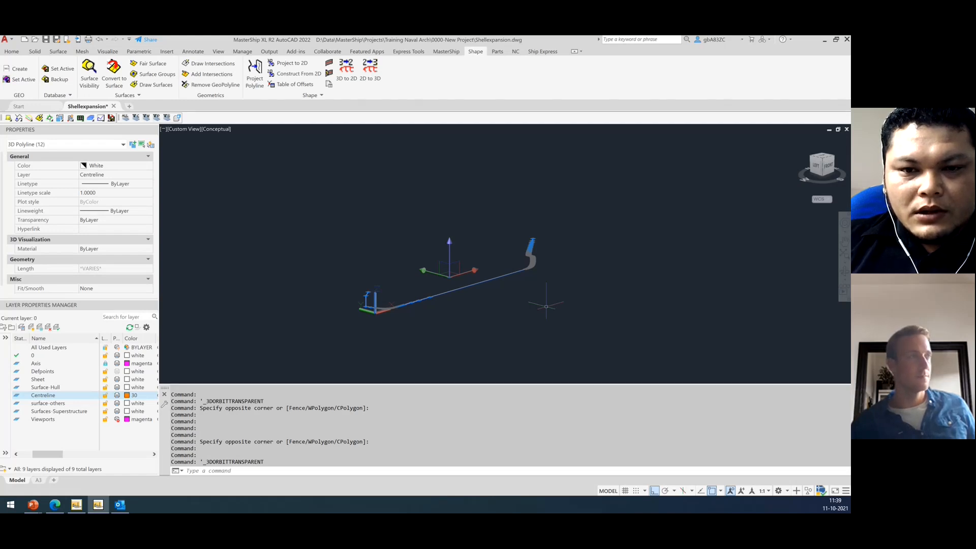
scroll(472, 258, up, 2)
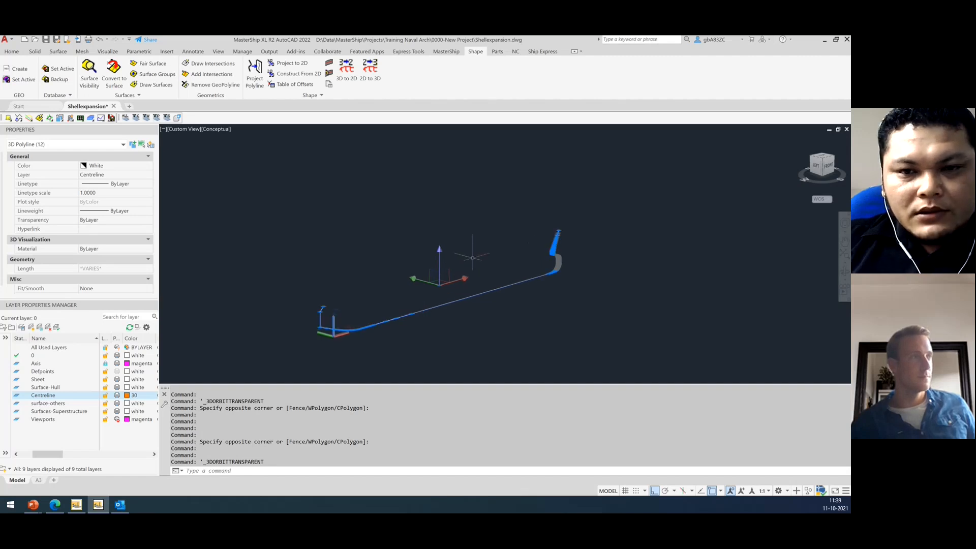
scroll(472, 258, up, 2)
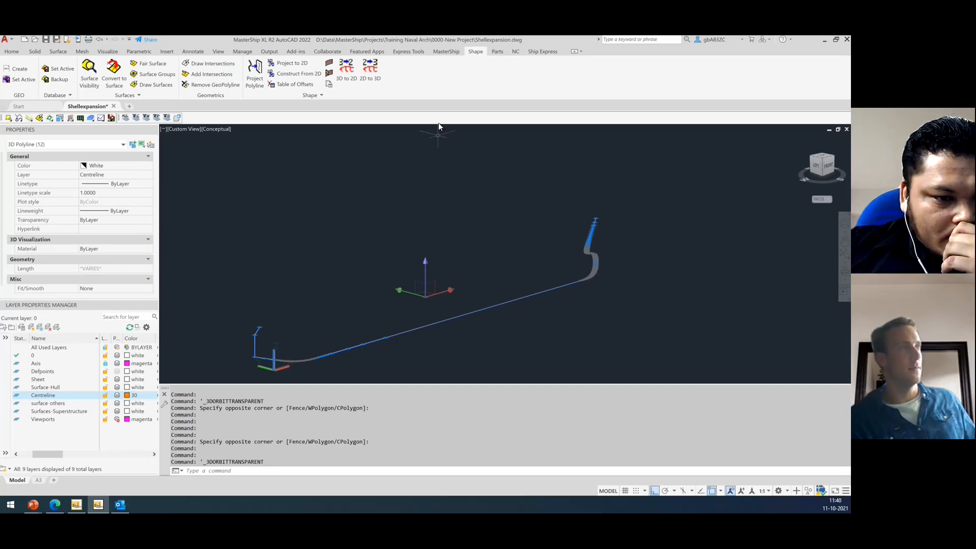
click(446, 52)
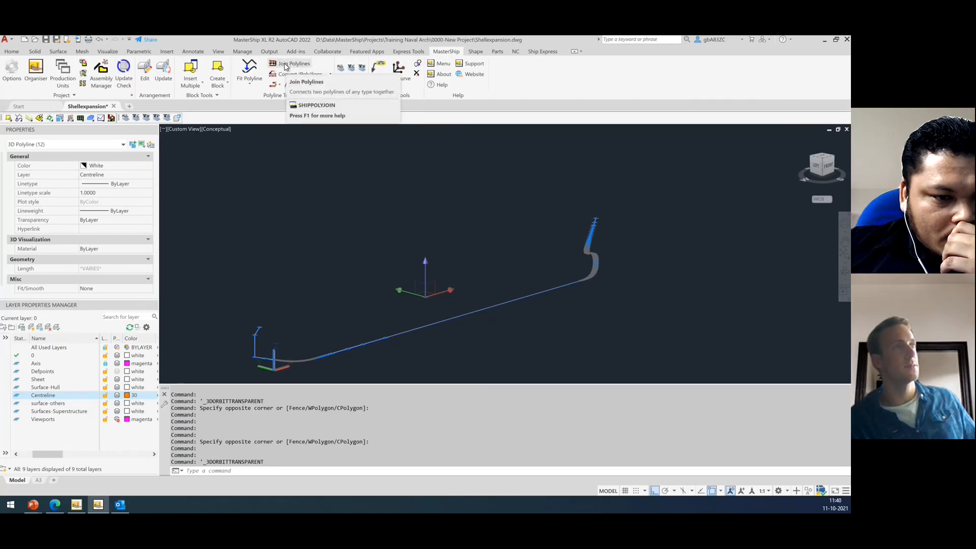
text(SHIPPOLY)
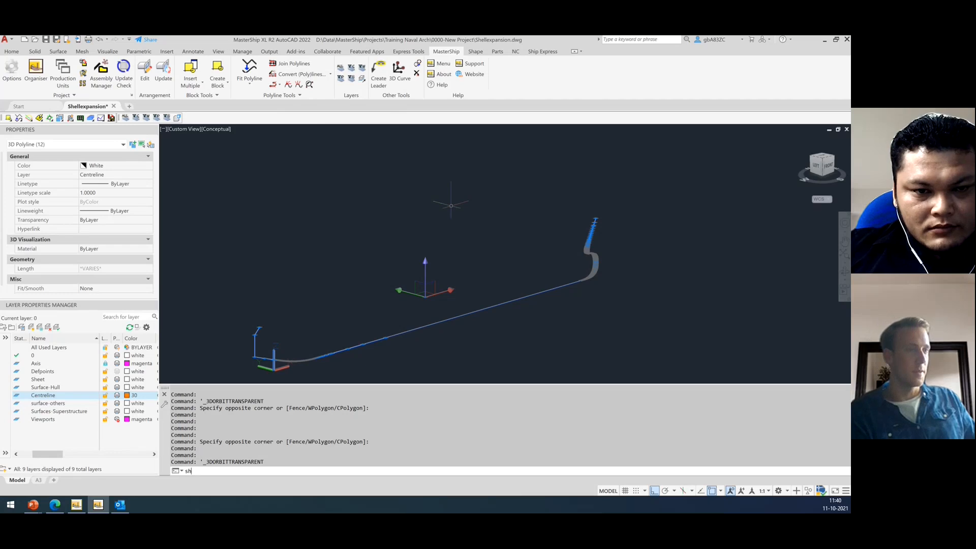
text(JOIN)
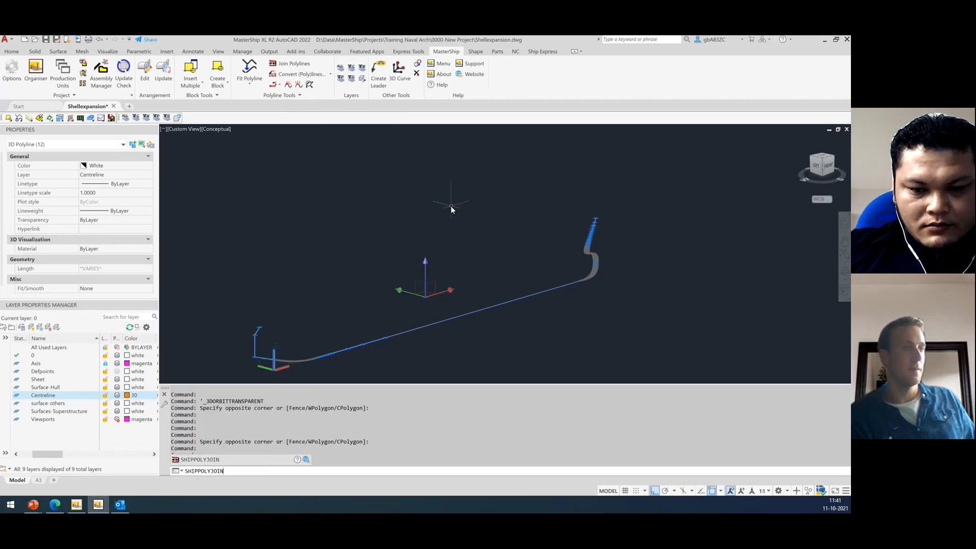
key(Return)
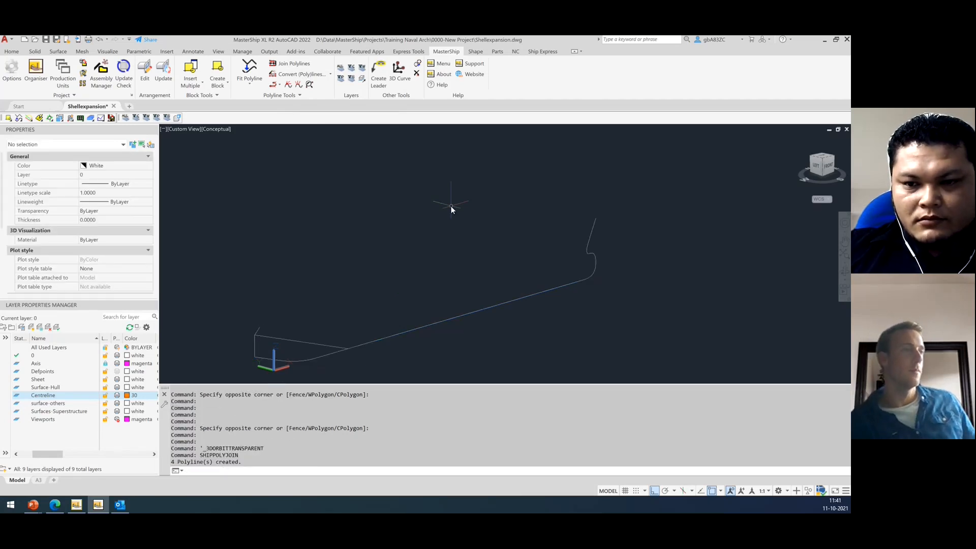
Select the joined polyline at the stern to inspect its shape, and undo the polyline join.
click(294, 350)
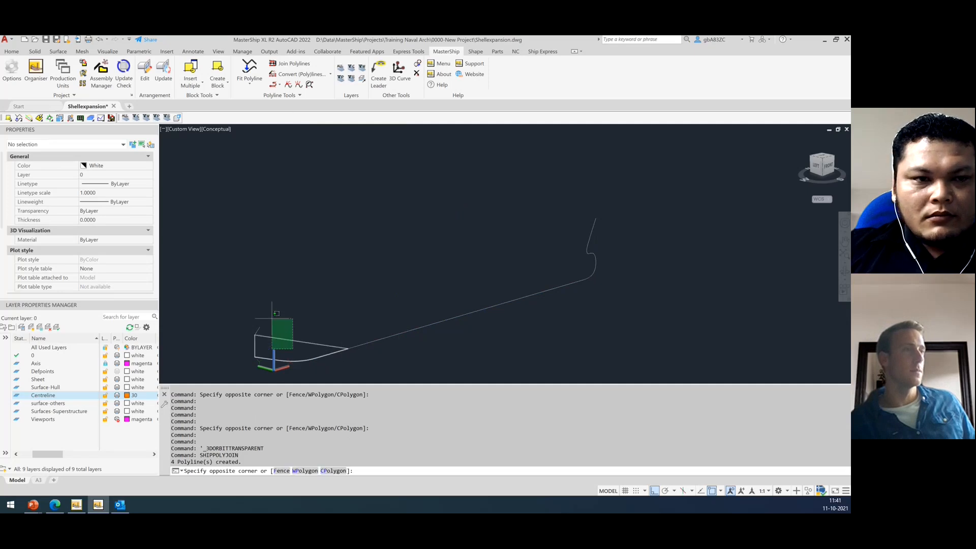
click(283, 320)
scroll(291, 344, up, 5)
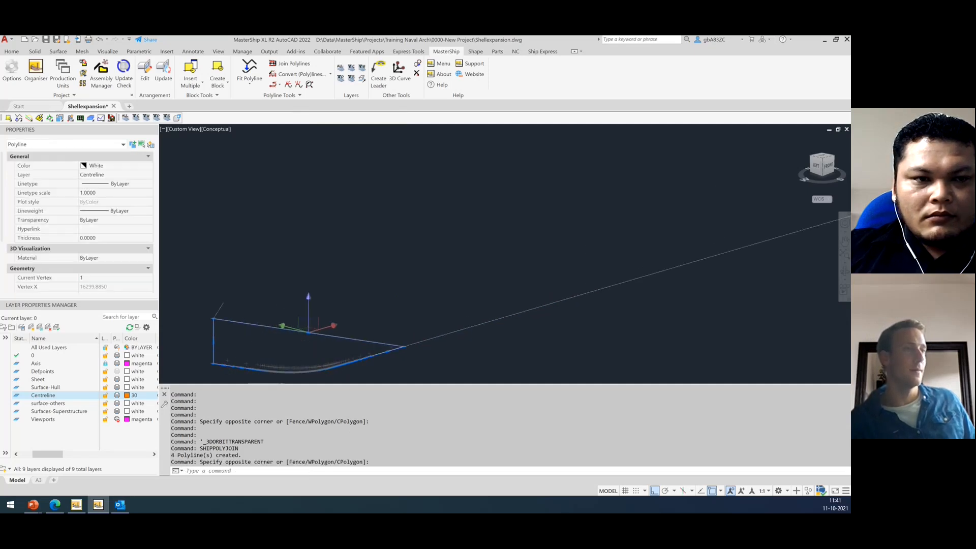
scroll(291, 344, down, 2)
scroll(292, 343, up, 5)
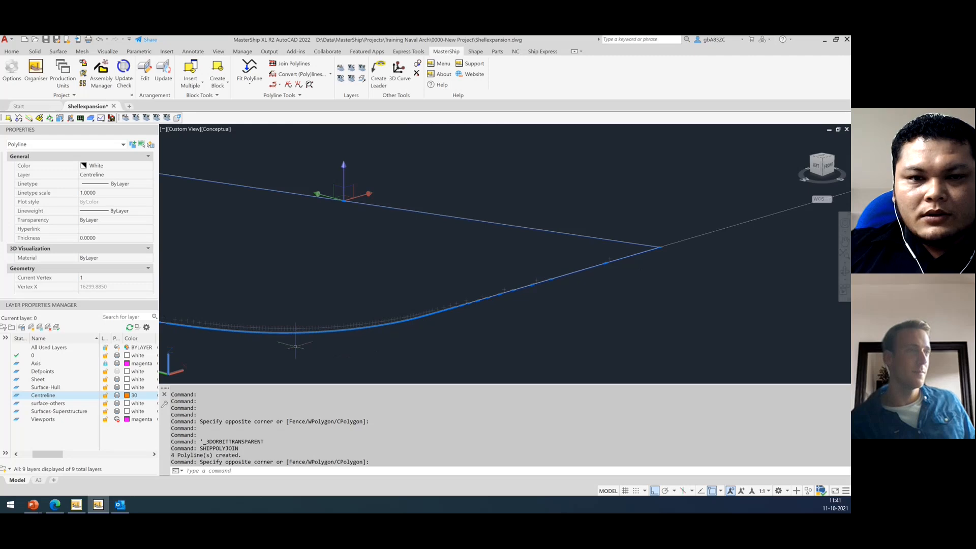
scroll(292, 341, down, 6)
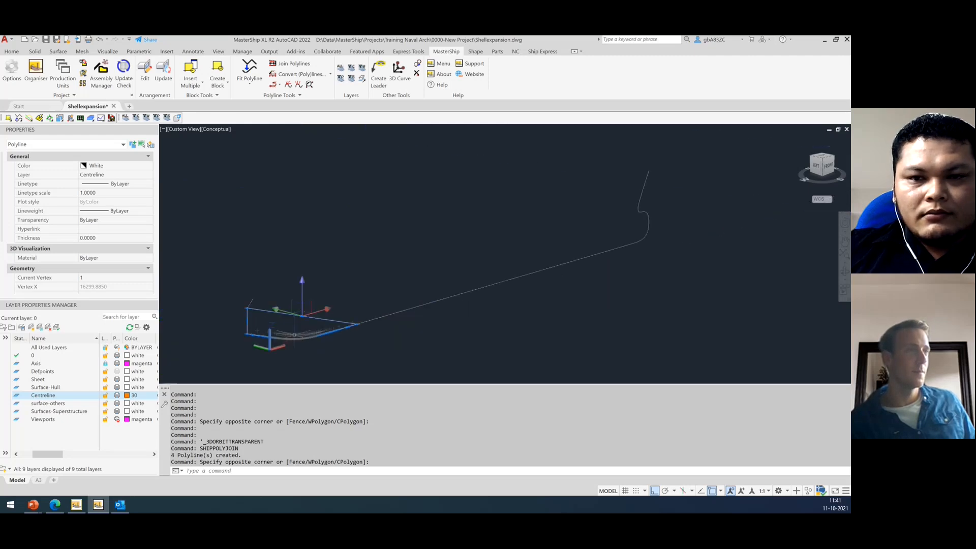
key(ctrl+z)
key(ctrl+z)
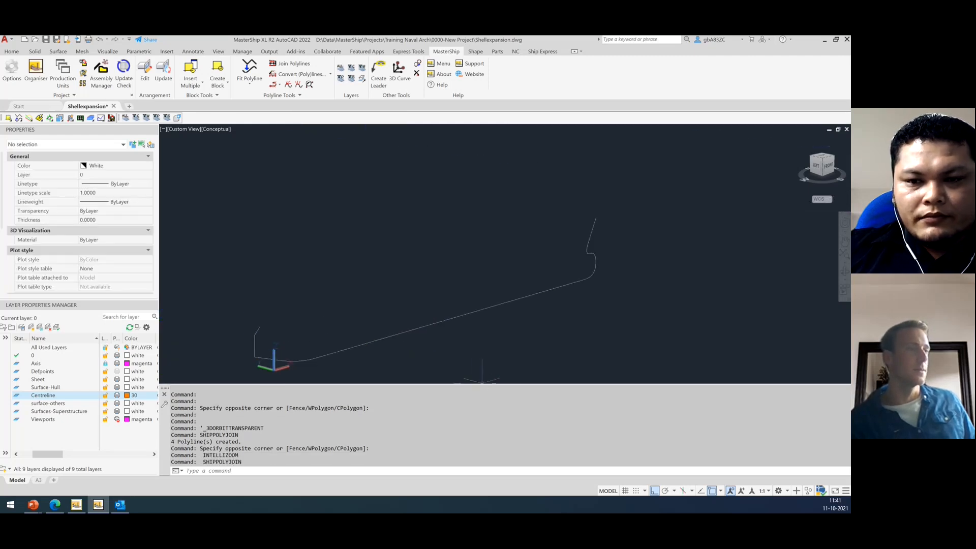
Select all the centreline polylines again and join them with the standard JOIN command.
click(648, 364)
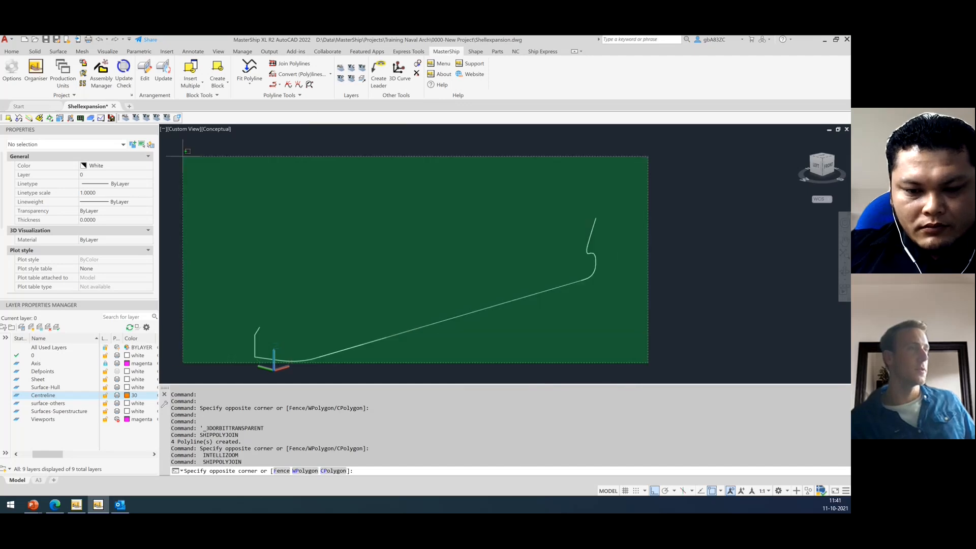
click(186, 162)
text(join)
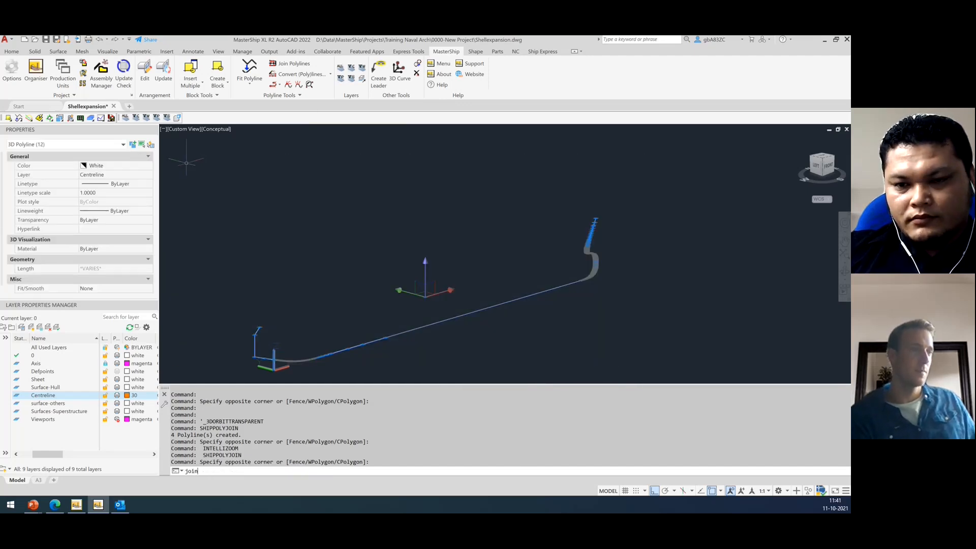
key(Return)
Examine how the straight bottom, stern and bow centreline polylines are joined by selecting them, and clear the selection.
click(466, 365)
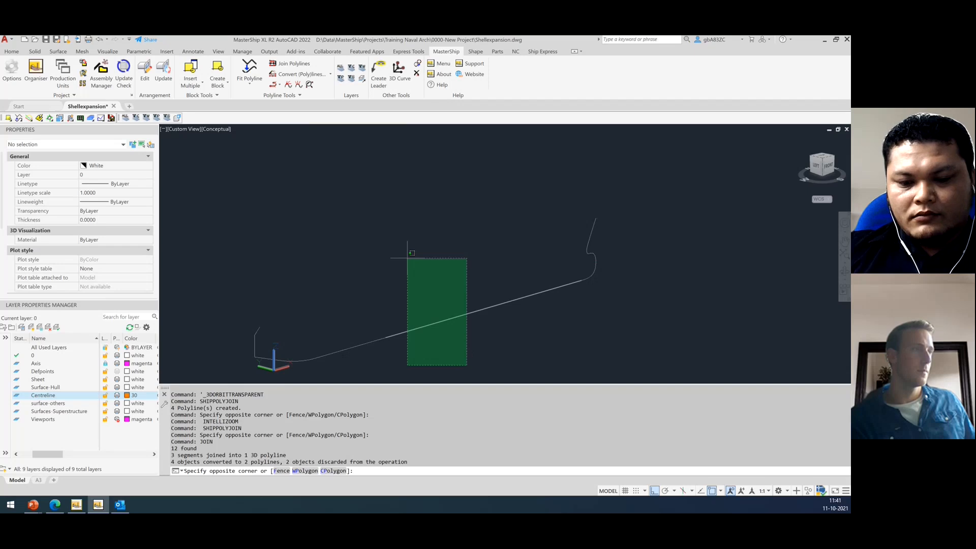
click(412, 252)
click(642, 289)
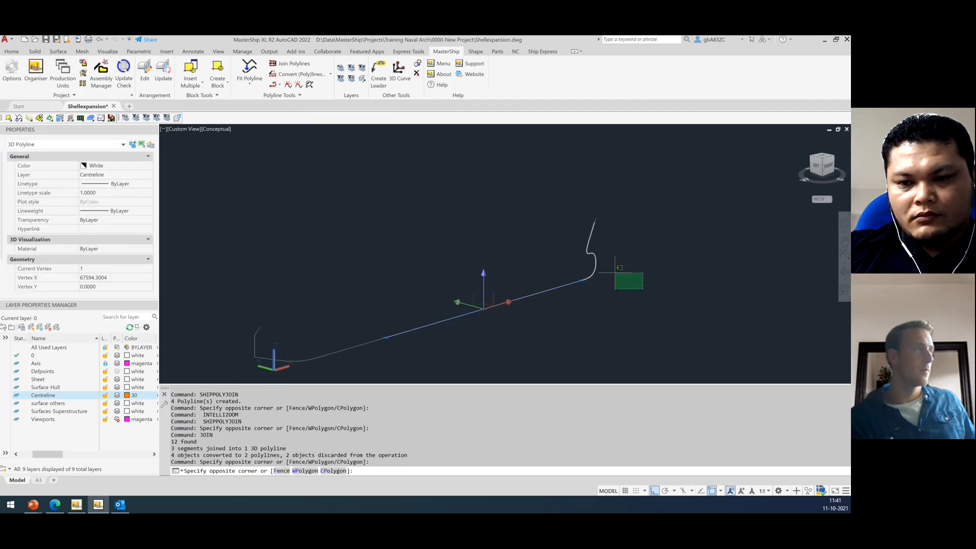
click(586, 184)
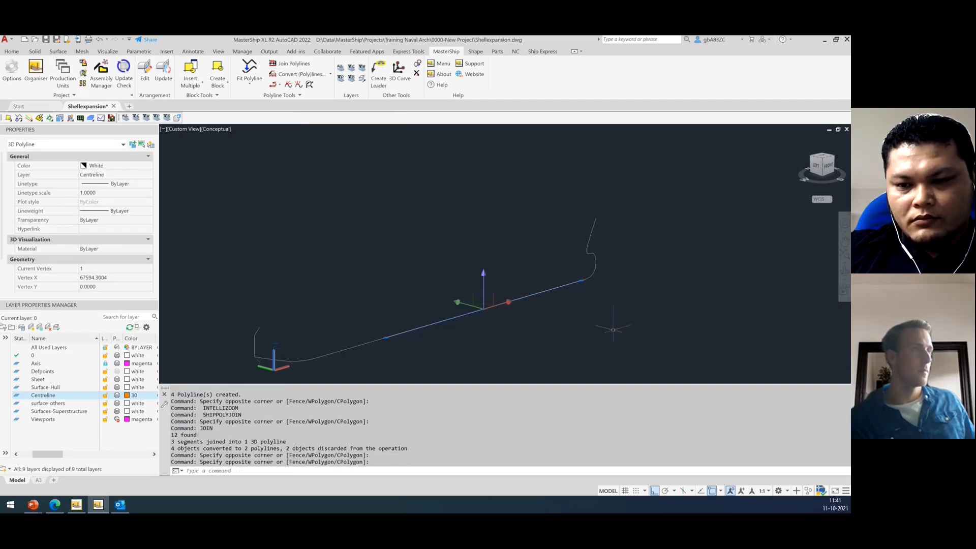
click(357, 370)
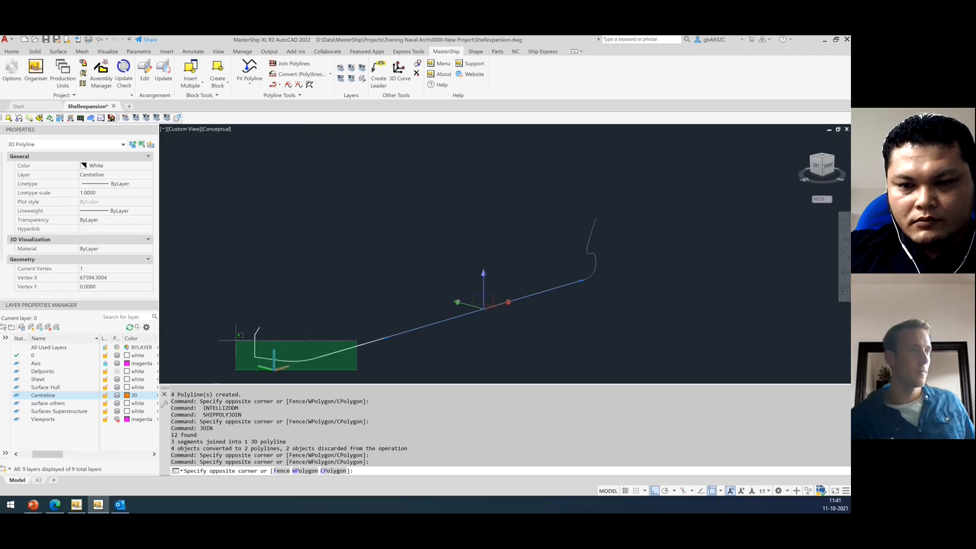
key(Escape)
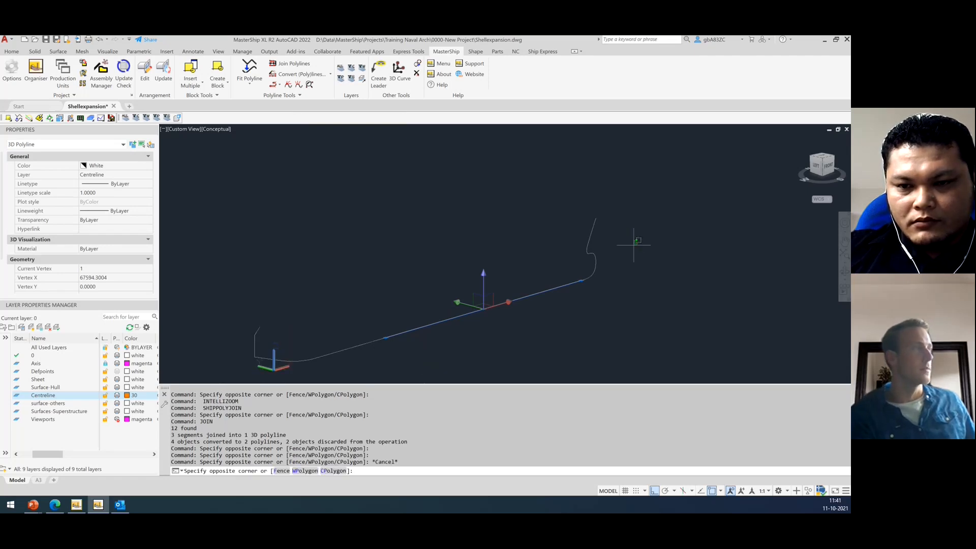
key(Escape)
click(631, 258)
click(582, 229)
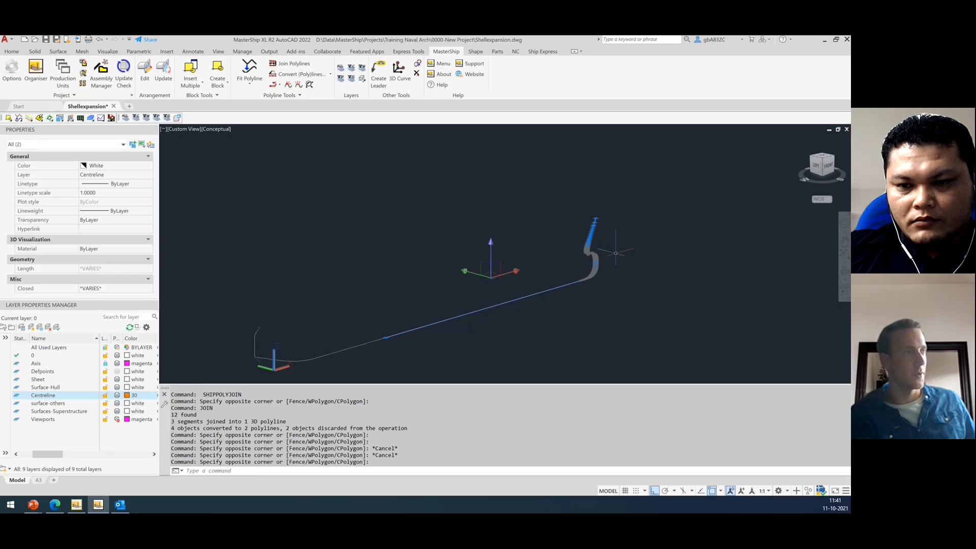
key(Escape)
key(Escape)
Try to convert the bow centreline polyline with the Convert Polylines tool.
click(615, 280)
click(575, 176)
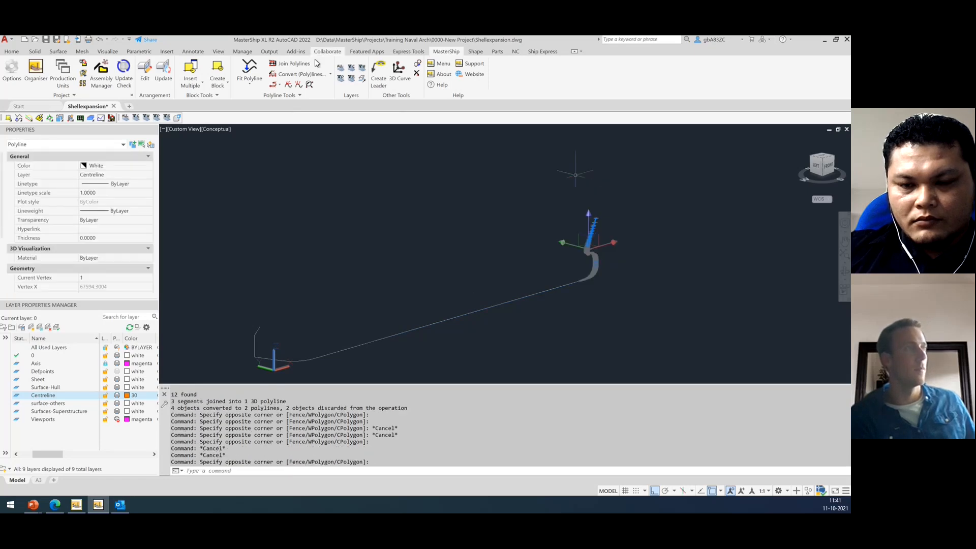
click(283, 74)
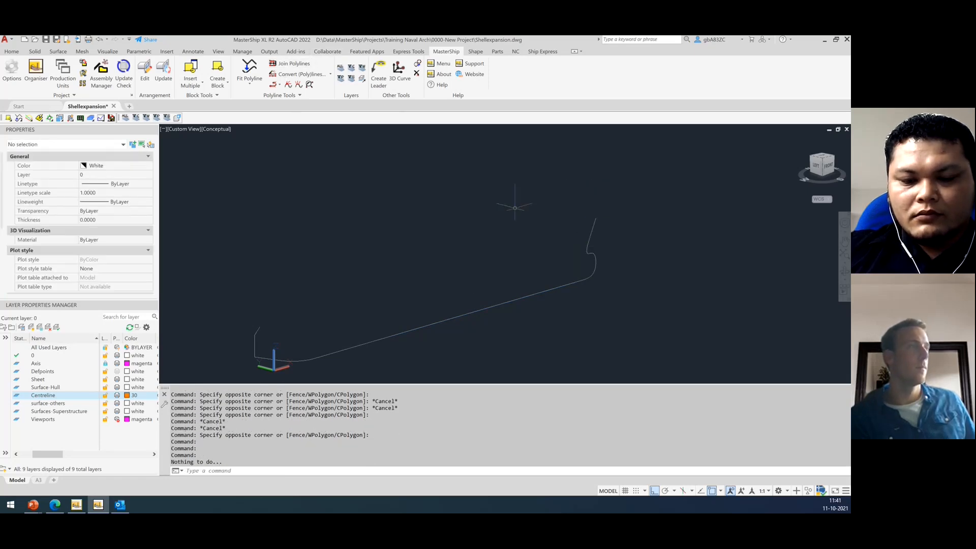
Inspect the extent and vertices of the bow centreline polyline by selecting it, and clear the selection.
click(618, 278)
click(588, 229)
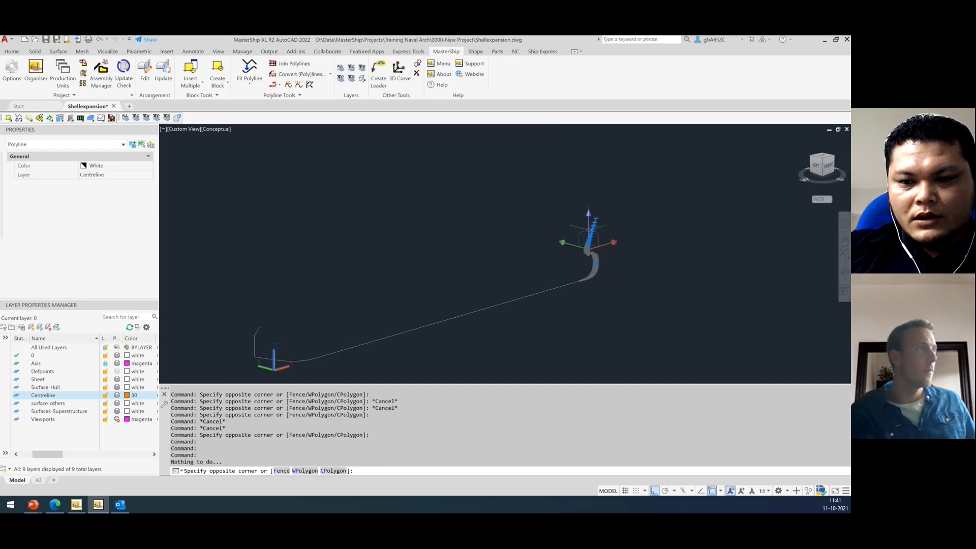
key(Escape)
scroll(592, 223, up, 6)
click(595, 264)
click(567, 237)
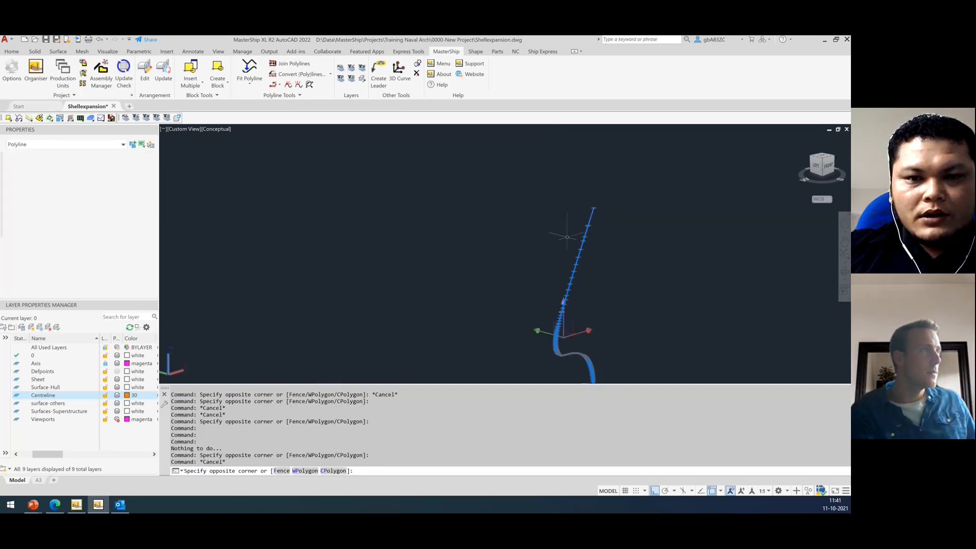
key(Escape)
scroll(615, 239, down, 5)
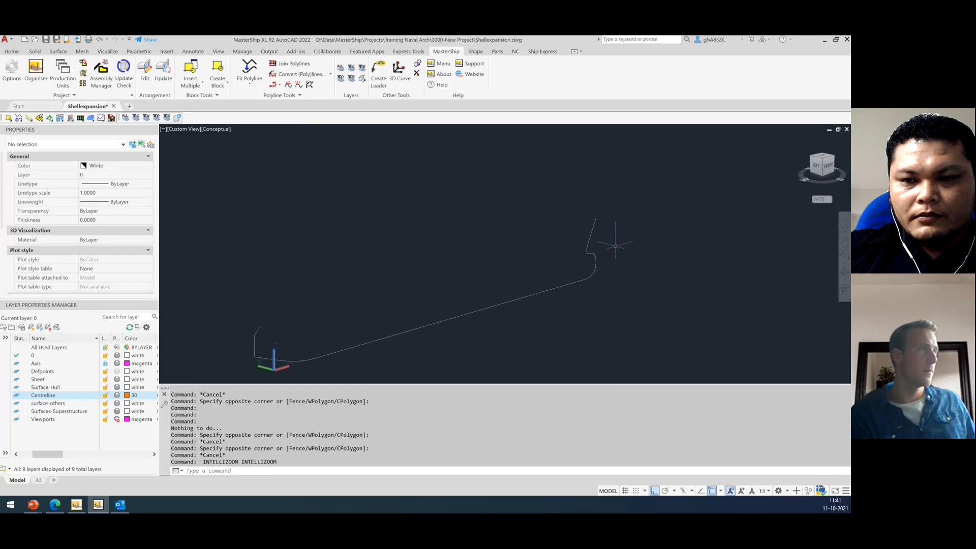
click(607, 273)
click(578, 225)
click(652, 291)
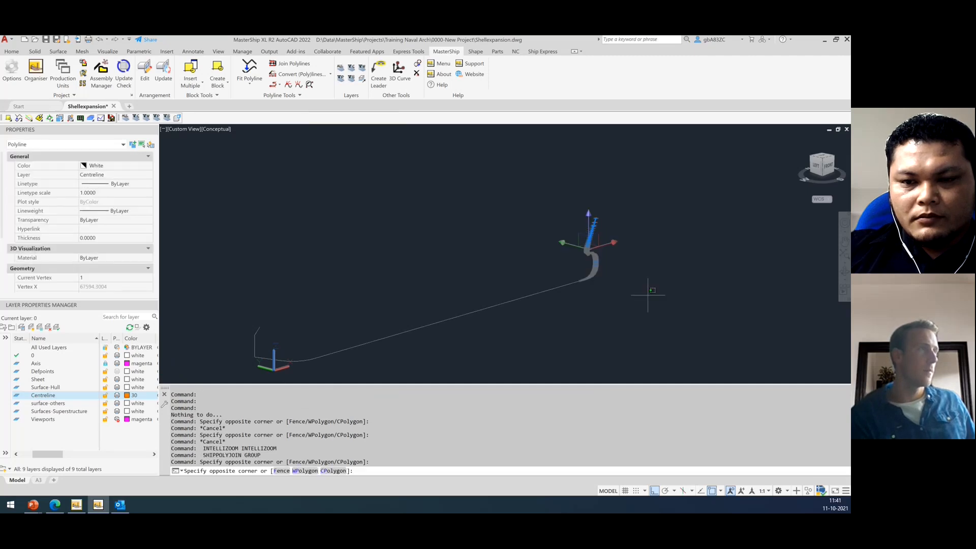
key(Escape)
click(602, 300)
key(Escape)
key(Escape)
Select the bow polyline and the straight bottom polyline, and try to connect them with Join Polylines.
click(601, 299)
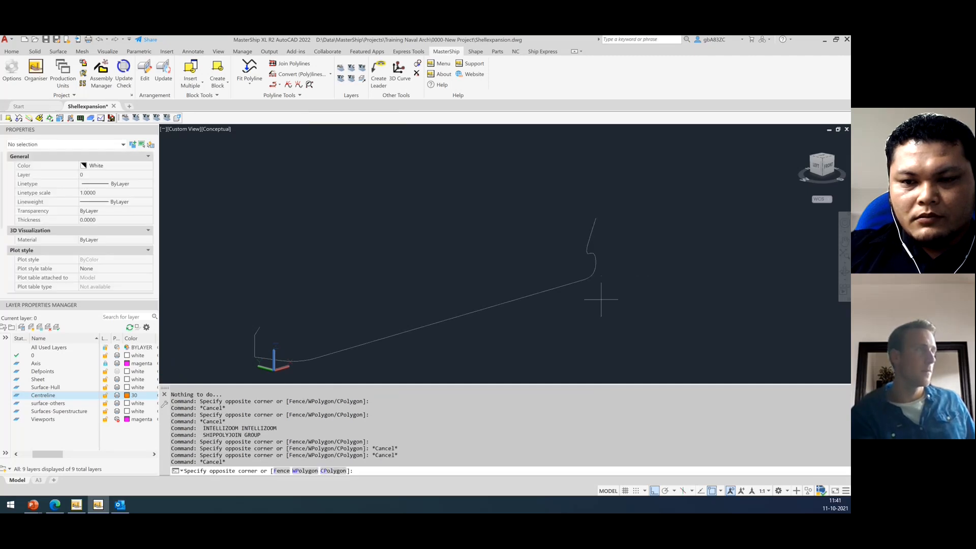
click(535, 255)
text(shipjoin)
key(Return)
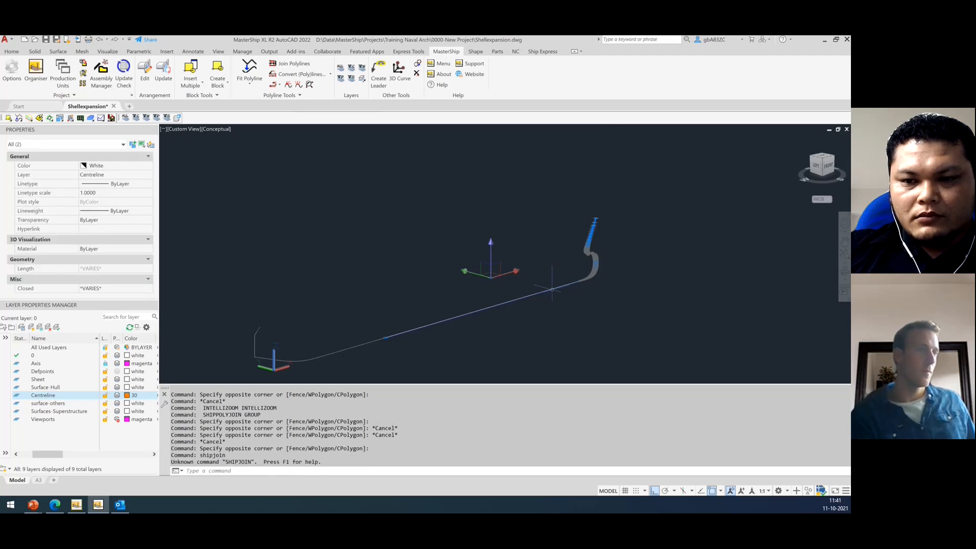
click(292, 64)
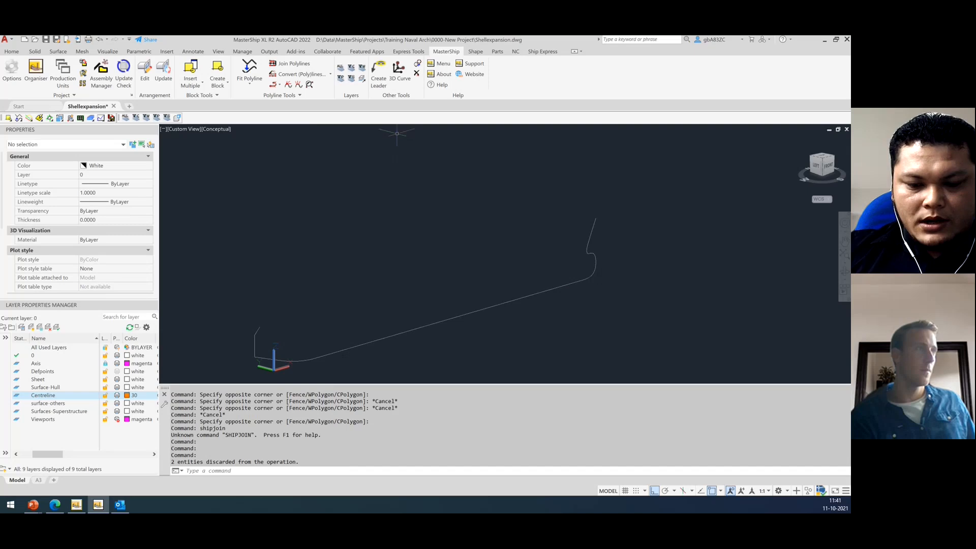
Select the straight bottom centreline polylines and connect them with Join Polylines.
click(630, 335)
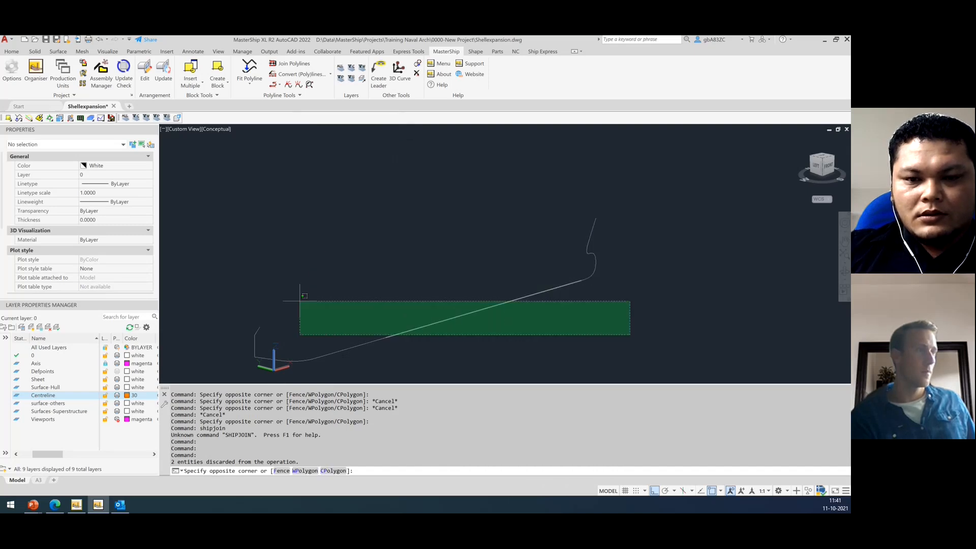
click(322, 378)
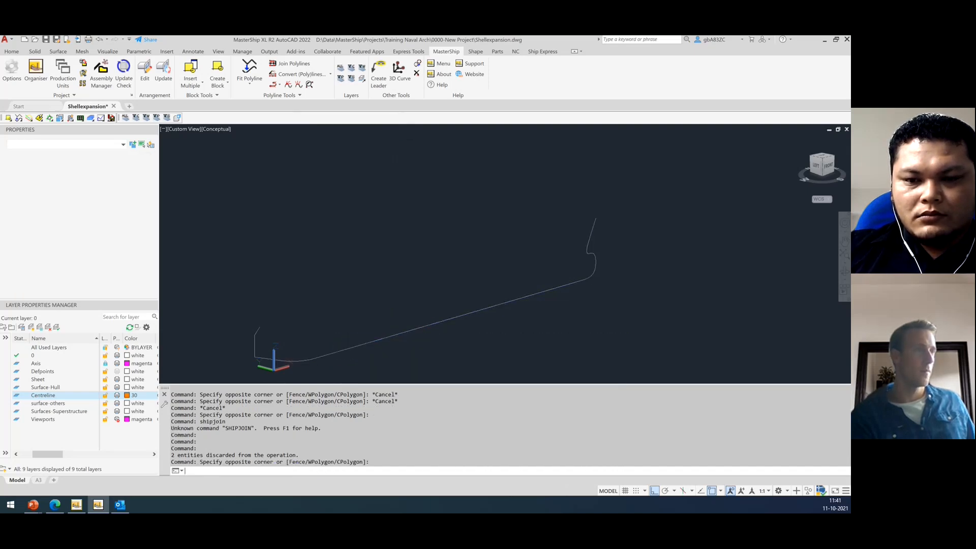
key(Return)
Check the joined bottom centreline by selecting its segments near the stern, and clear the selection.
click(392, 379)
click(348, 307)
key(Escape)
click(313, 375)
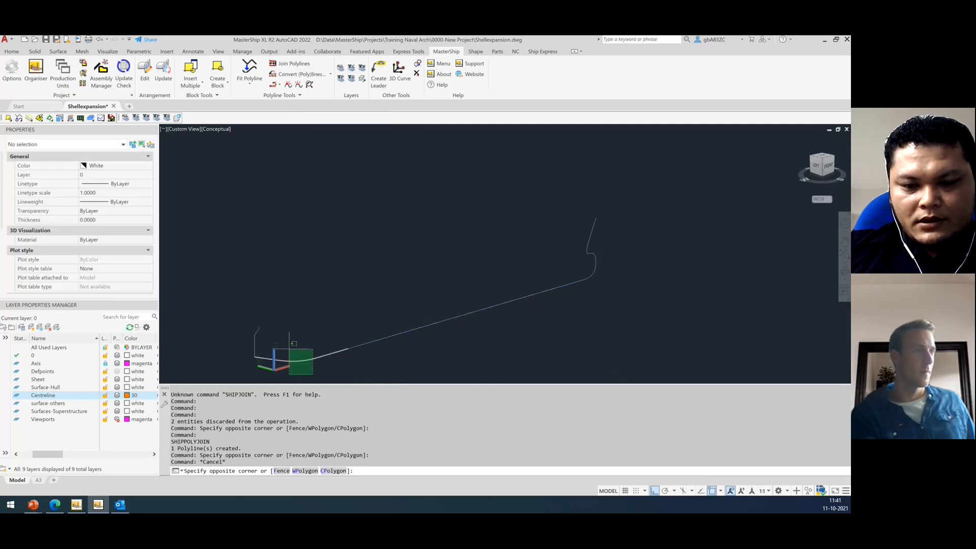
key(Escape)
click(370, 360)
click(349, 298)
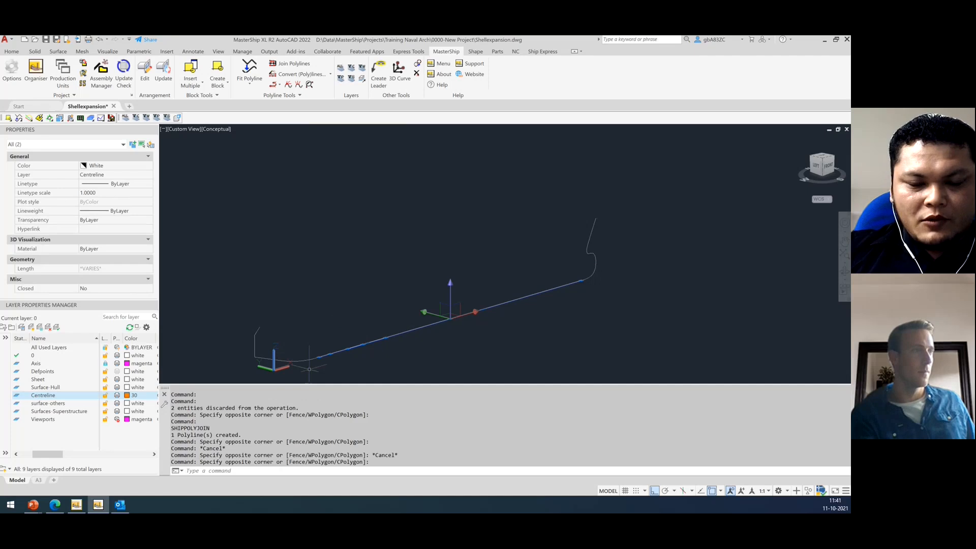
key(Escape)
Rerun Join Polylines and recheck the extents of the bottom and bow centreline polylines by selecting them.
key(Return)
click(381, 357)
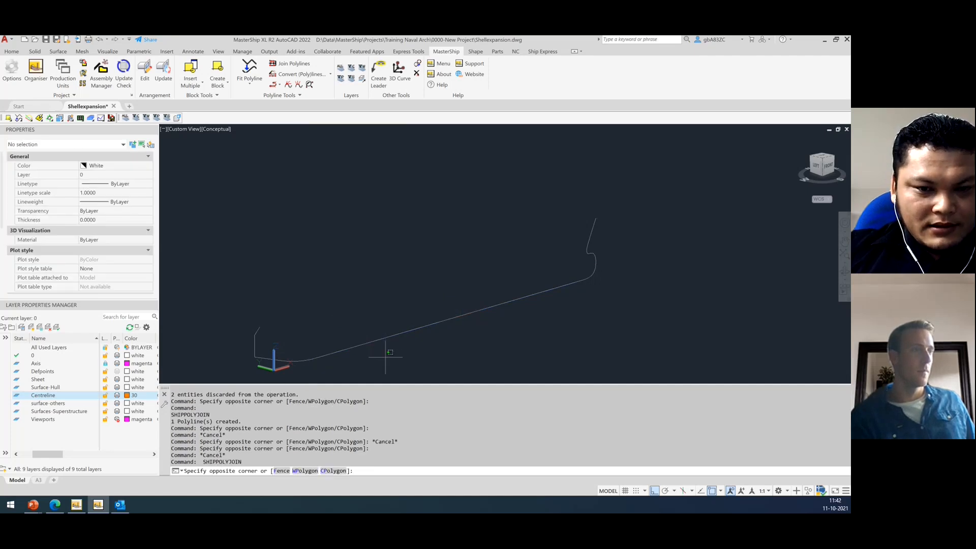
click(385, 288)
click(388, 359)
key(Escape)
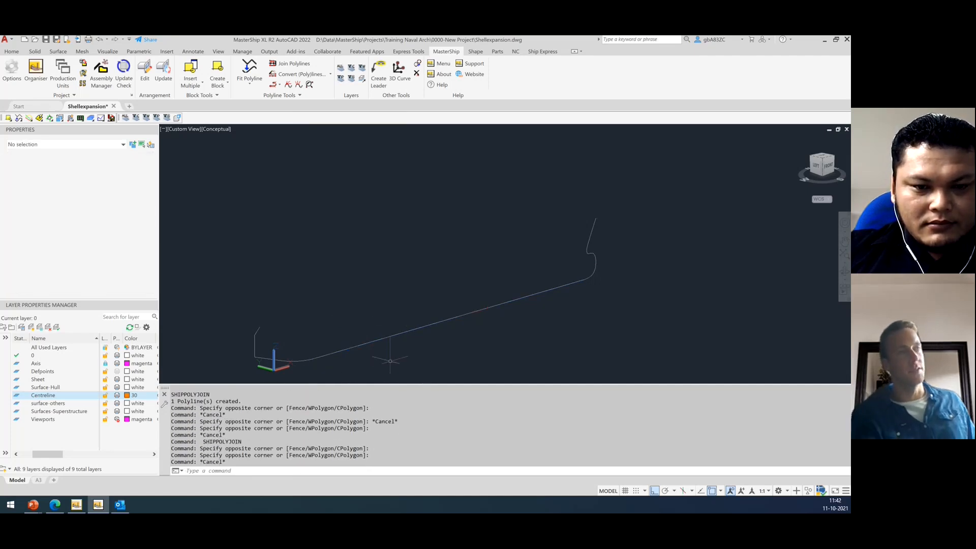
click(614, 330)
click(550, 161)
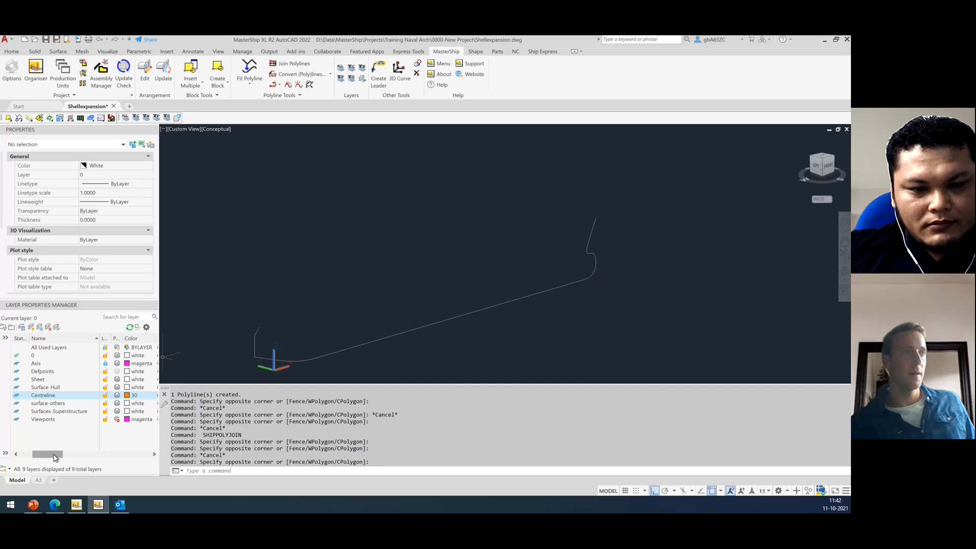
Set the colour of all centreline polylines to ByLayer and clear the selection.
click(660, 354)
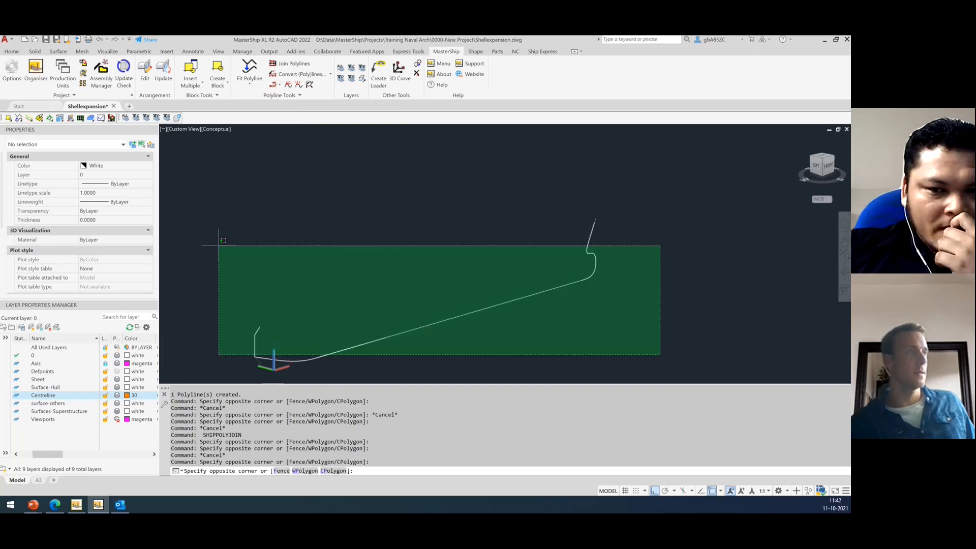
click(204, 187)
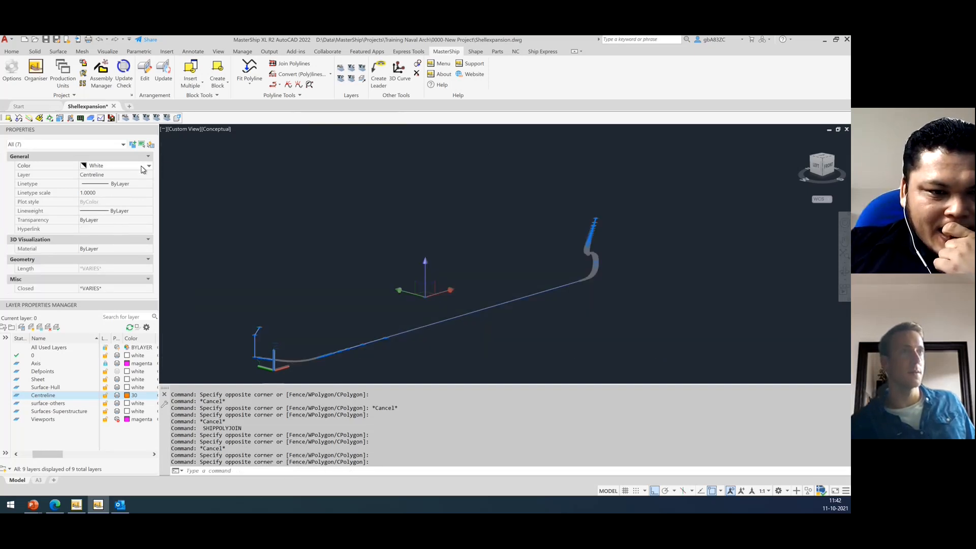
click(147, 166)
click(98, 174)
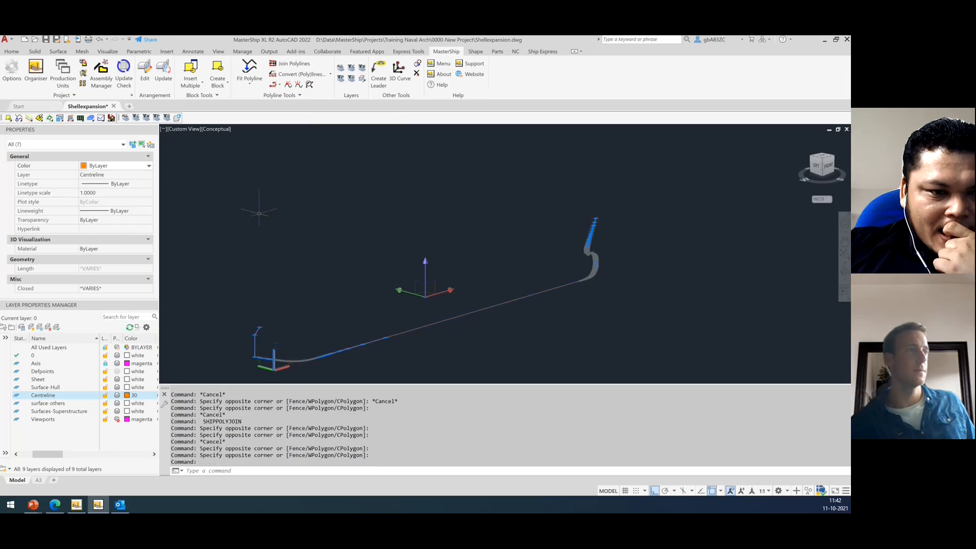
click(522, 354)
key(Escape)
key(Escape)
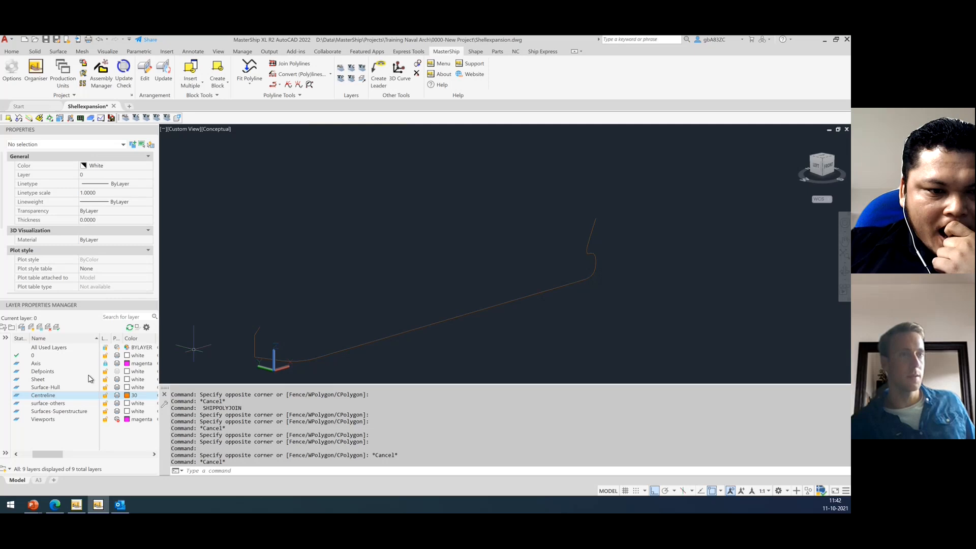
Thaw the Surface-Hull layer and start Setup Shell Expansion with all the hull surfaces selected.
drag(55, 455, 41, 454)
click(117, 387)
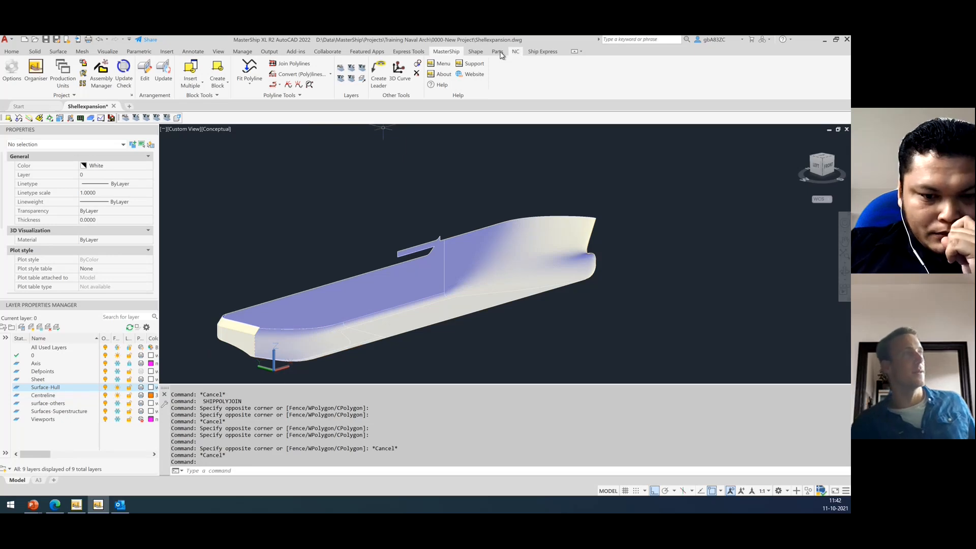
click(476, 52)
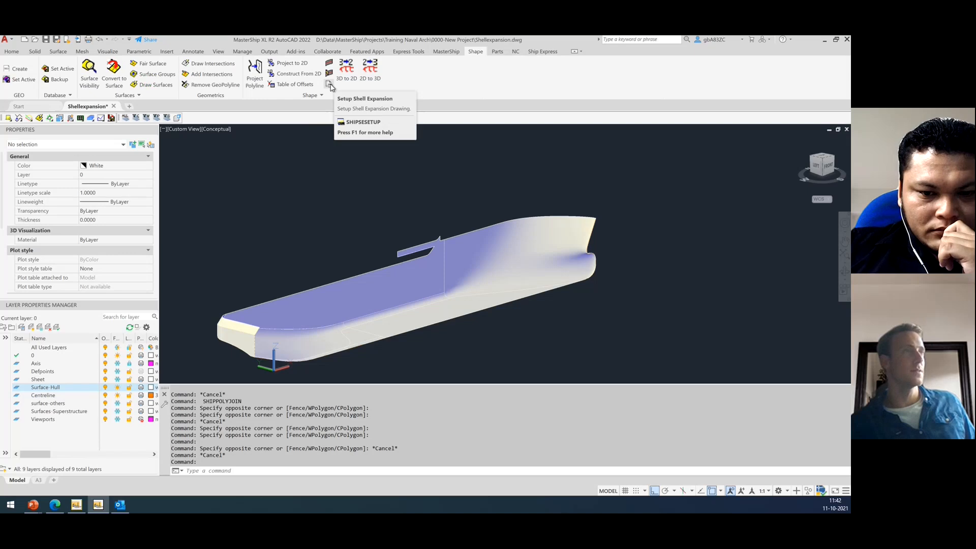
click(329, 85)
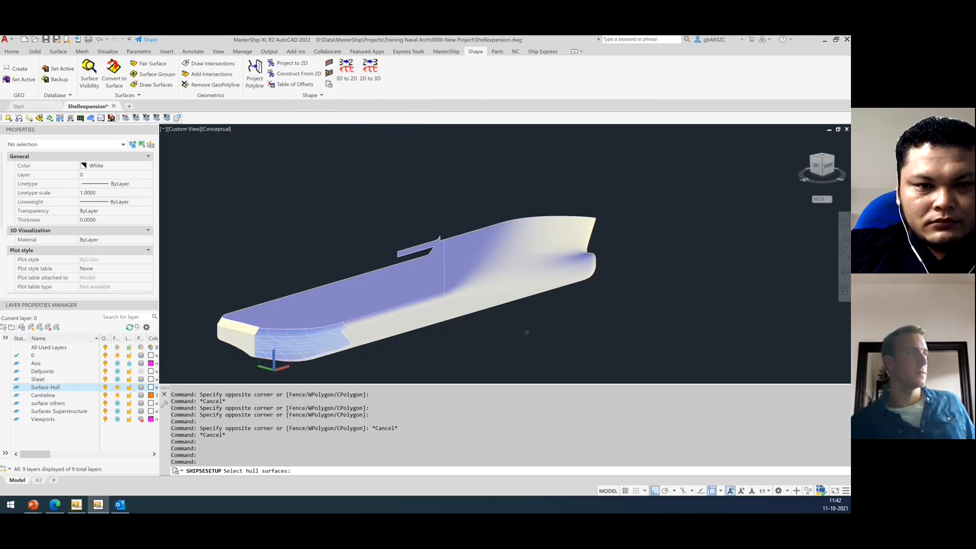
click(667, 375)
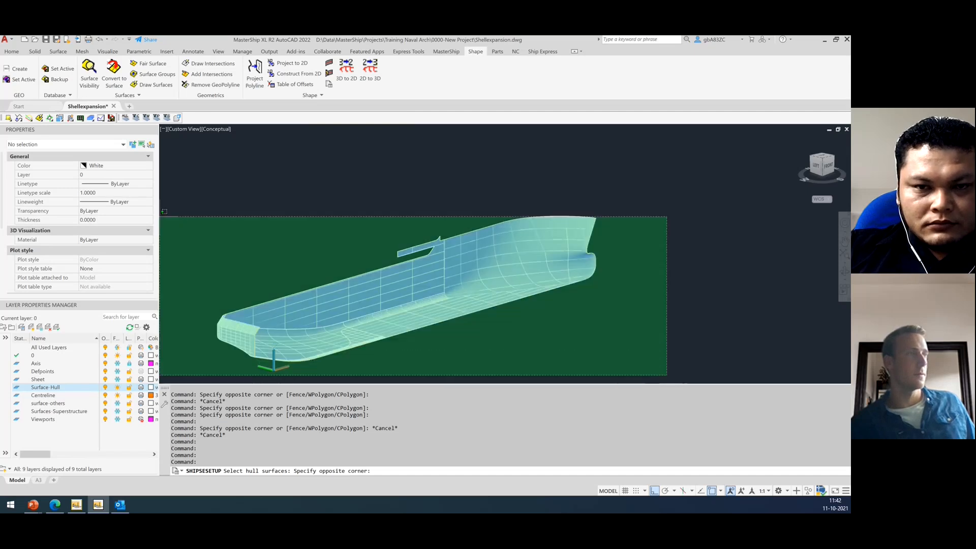
click(164, 211)
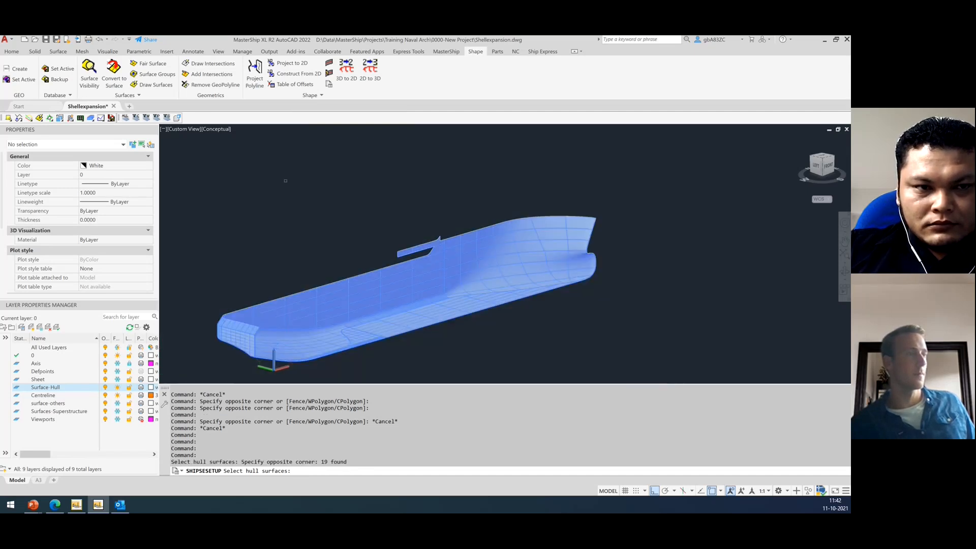
key(Return)
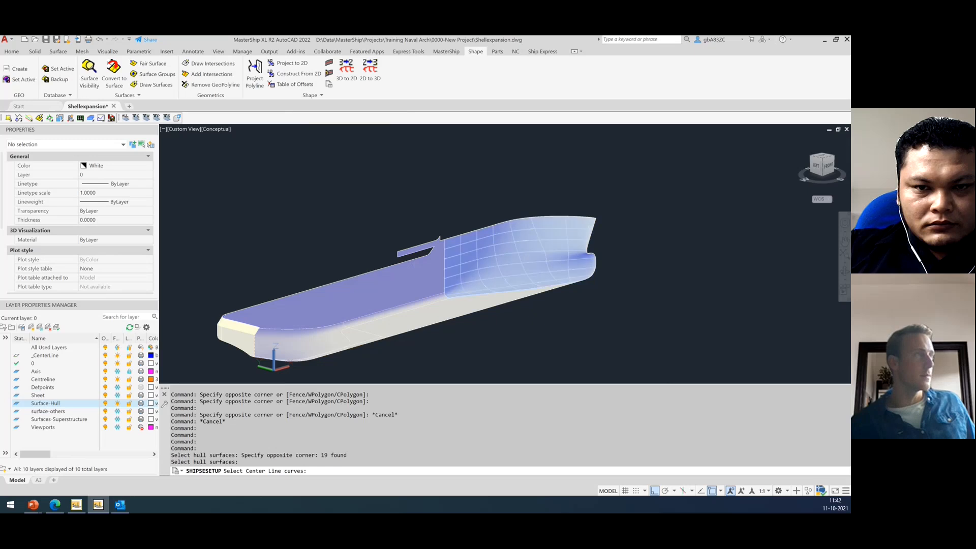
Pick the four centreline polylines along the bow, bottom and stern as the shell expansion's centre line curves.
click(594, 228)
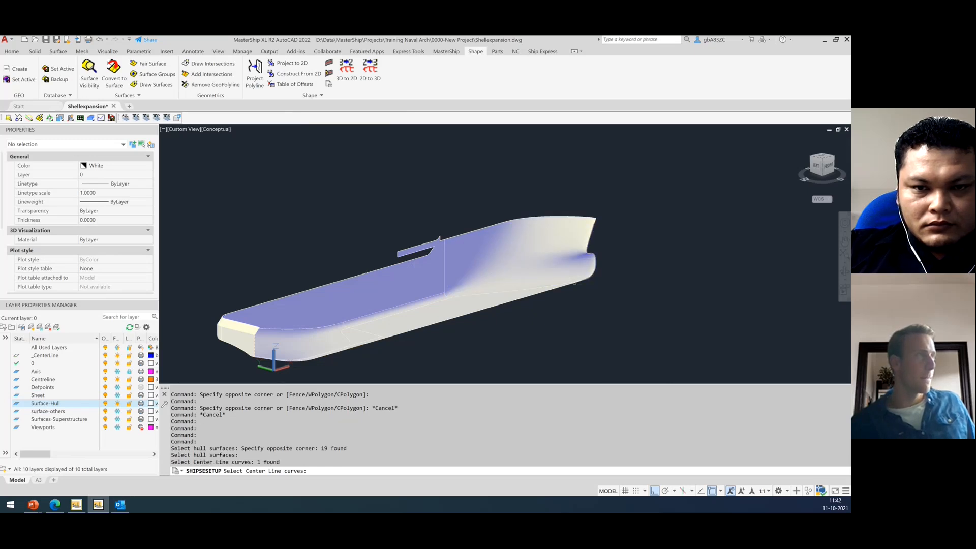
click(431, 309)
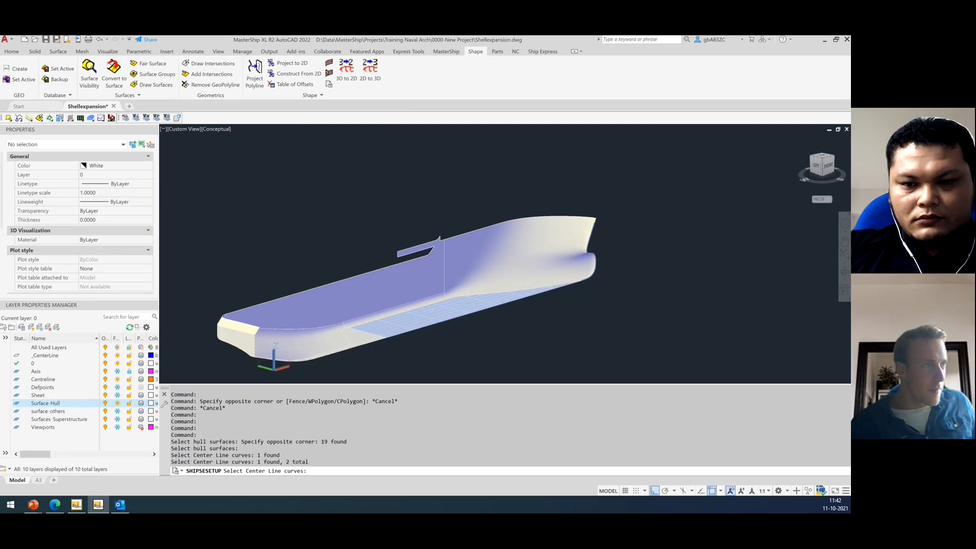
scroll(397, 333, up, 8)
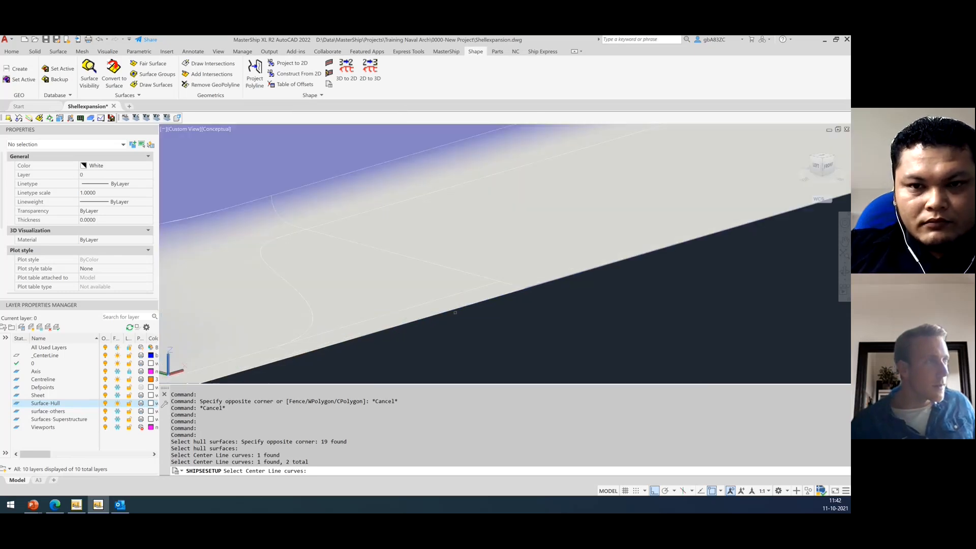
click(398, 333)
scroll(400, 336, down, 8)
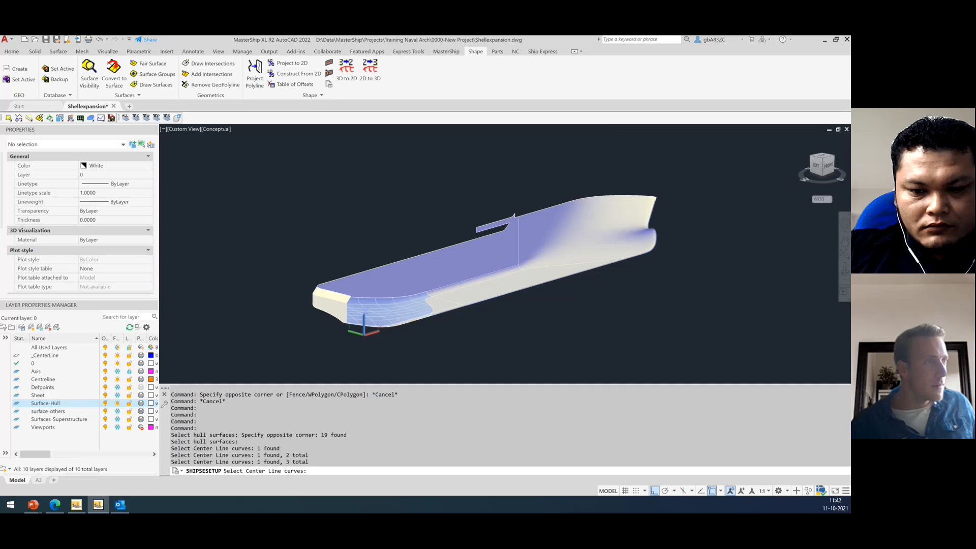
scroll(400, 338, up, 5)
click(395, 333)
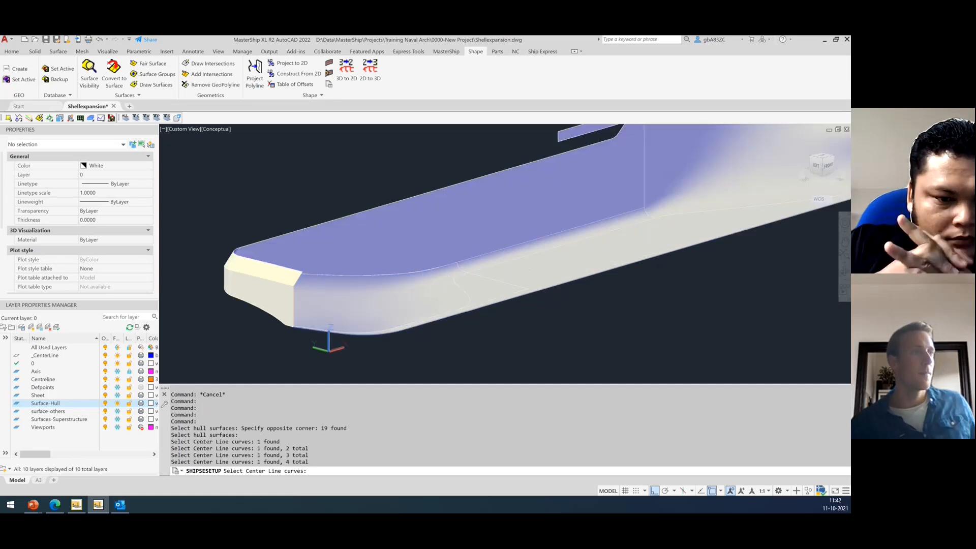
key(Return)
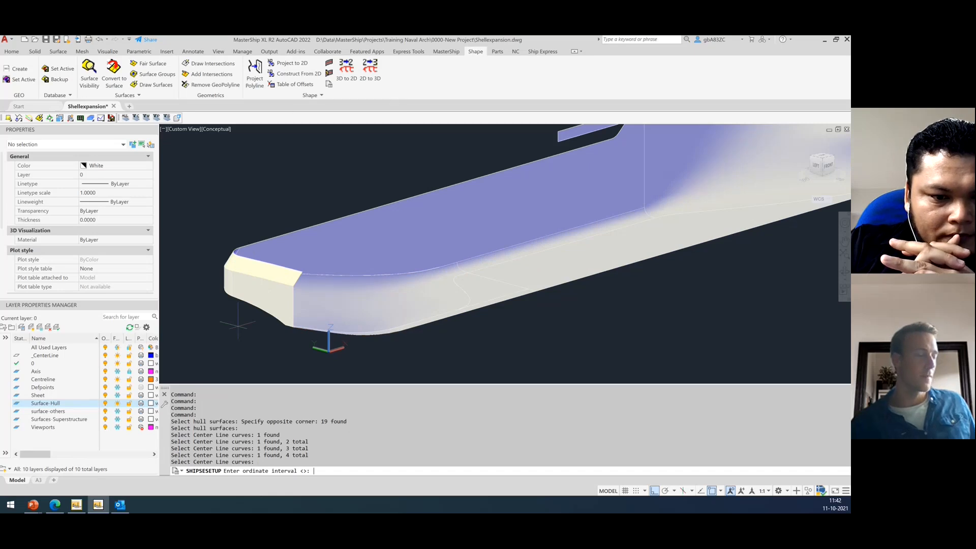
Set the ordinate interval to [-4200..90000,600] and generate the shell expansion with the default 2D grid base point 0,-50000,0.
text([-4)
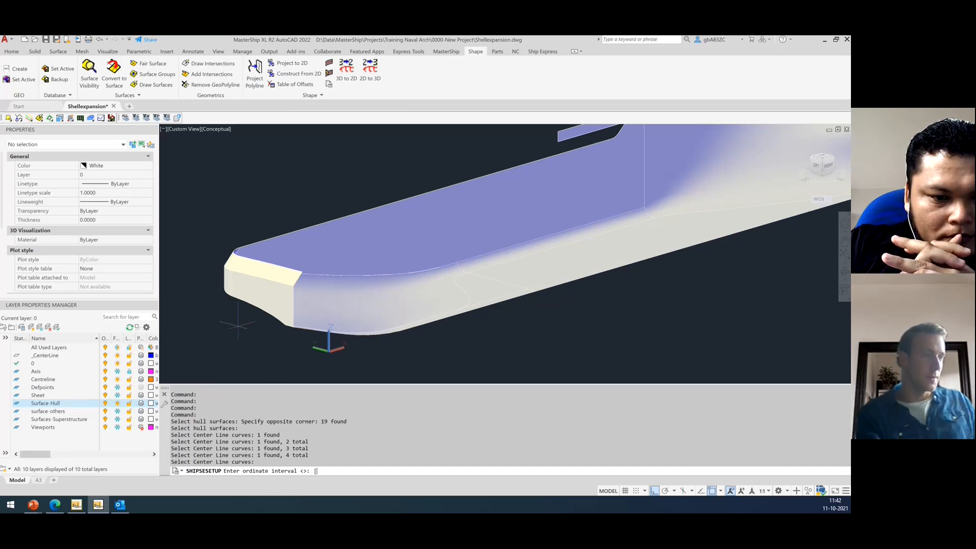
text(200..)
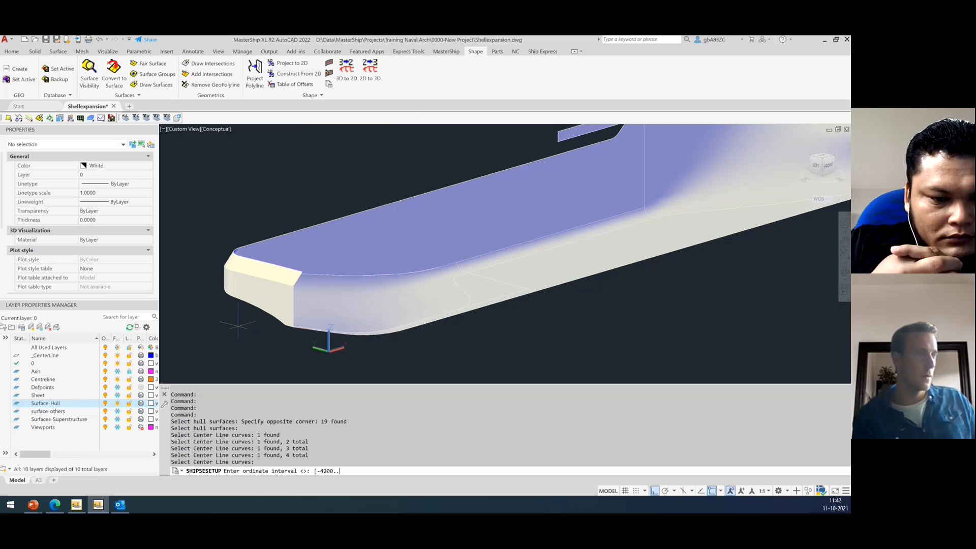
text(900)
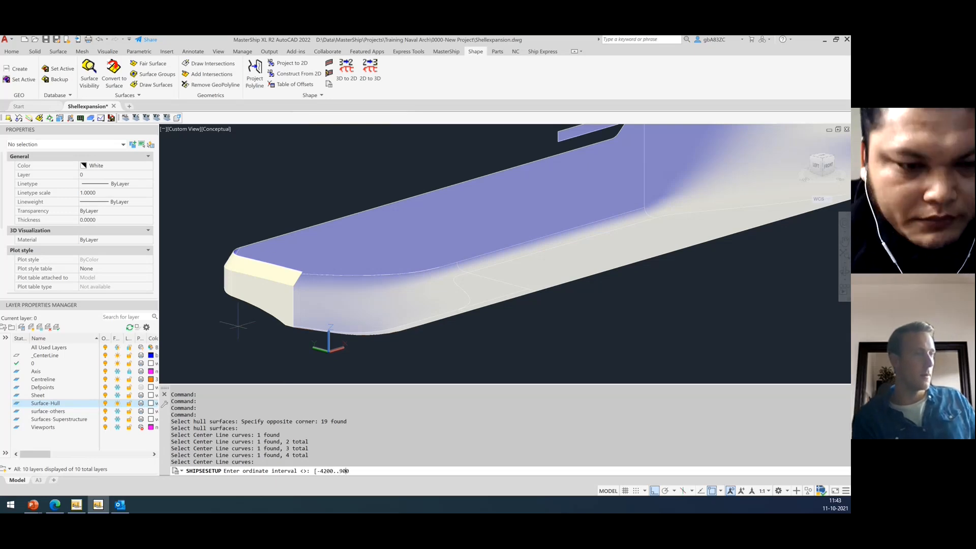
text(00,600])
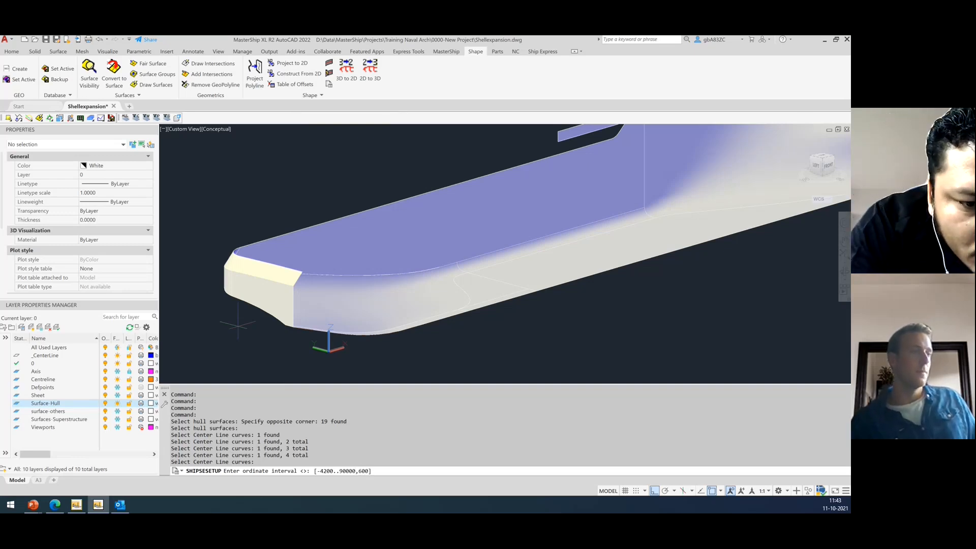
key(Return)
scroll(237, 325, down, 6)
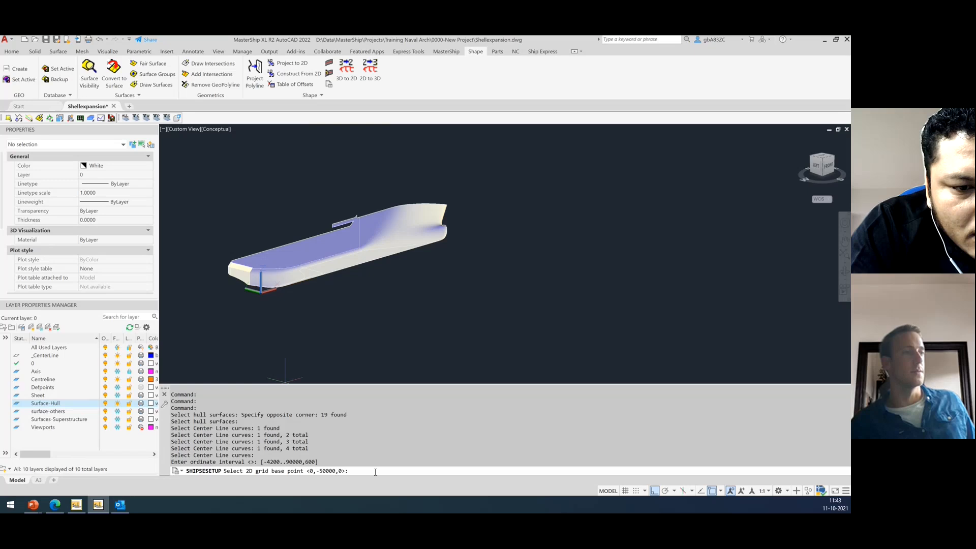
key(Return)
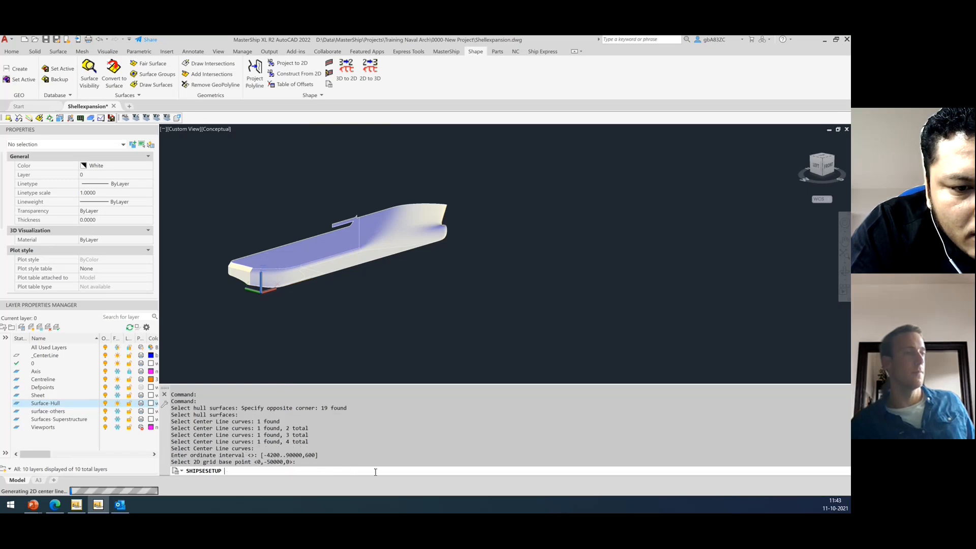
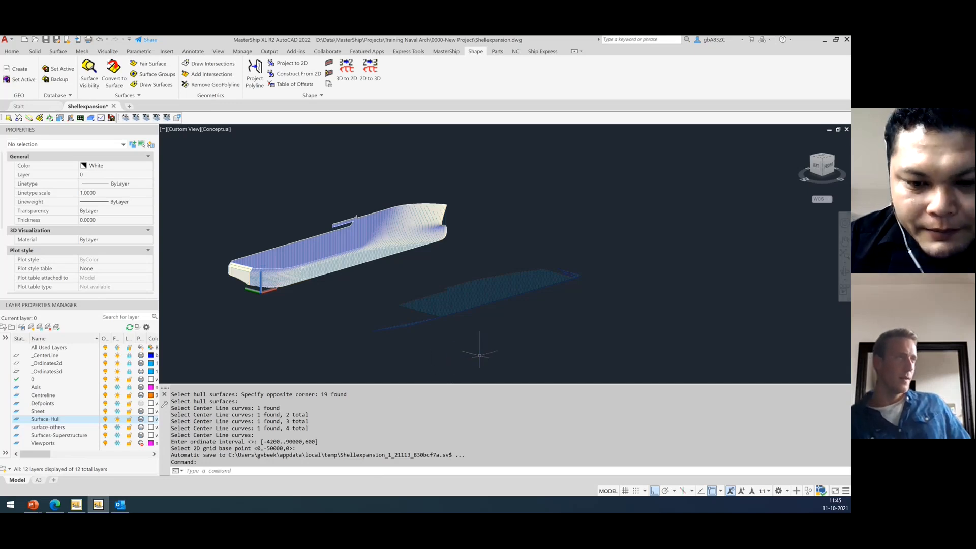
Examine the generated 2D shell expansion grid in relation to the hull and in the top view.
shift+middle_drag(518, 350, 490, 373)
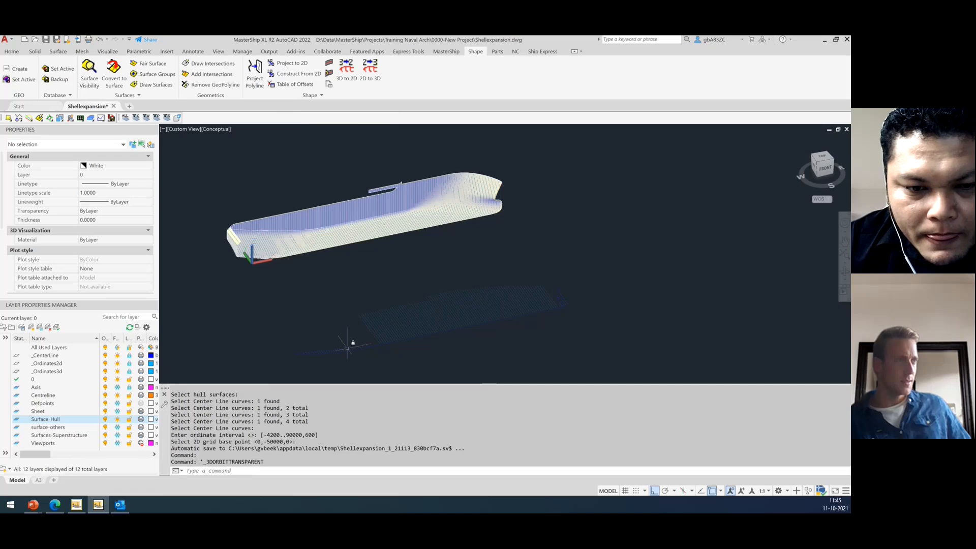
scroll(349, 346, up, 5)
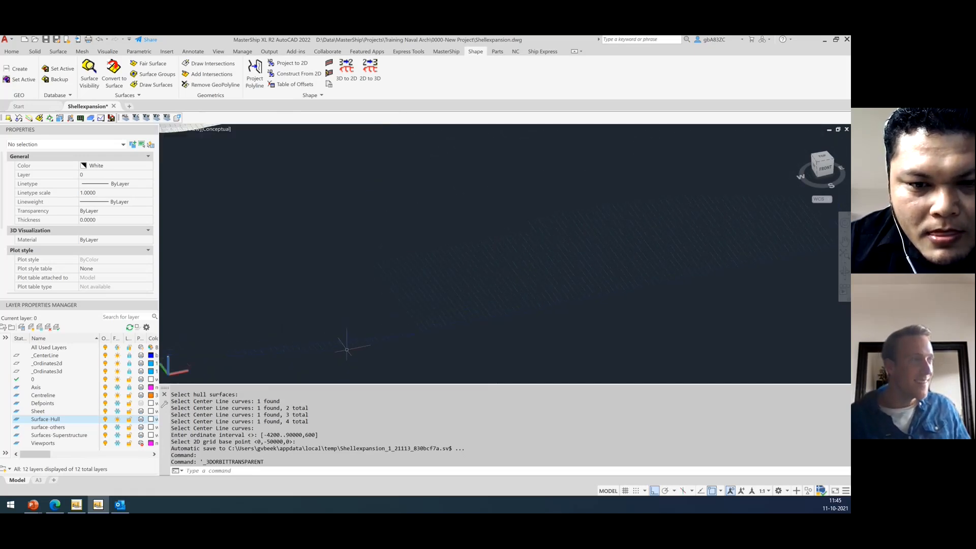
scroll(346, 348, down, 3)
scroll(349, 342, down, 2)
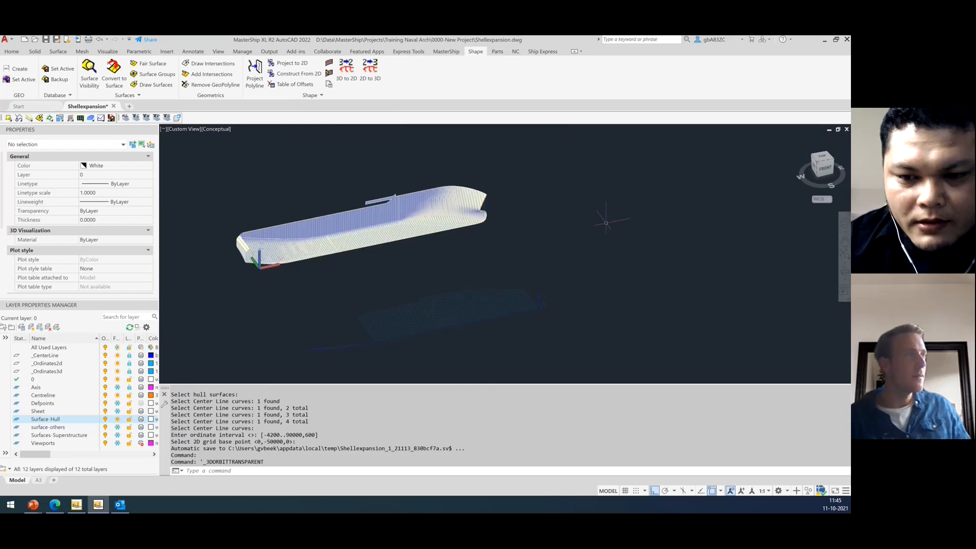
click(824, 162)
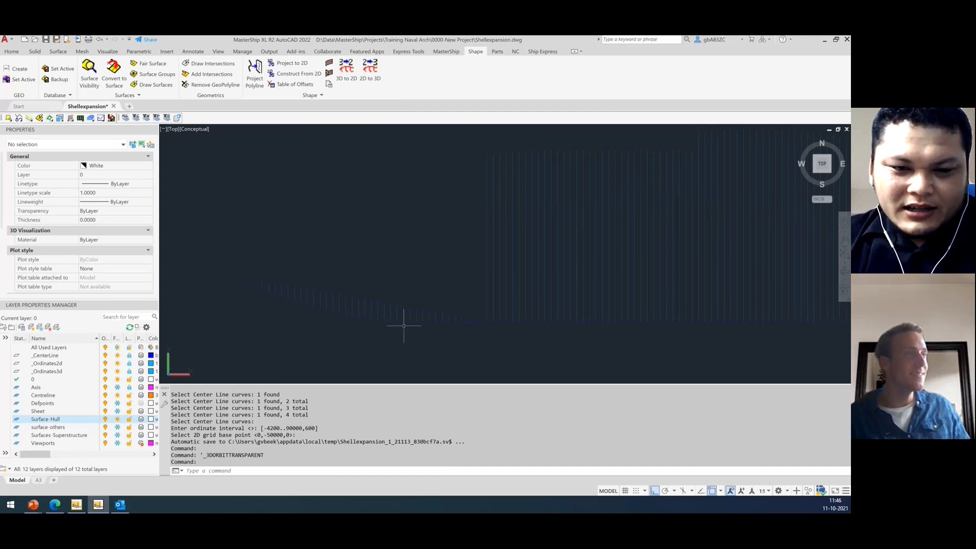
scroll(286, 306, down, 2)
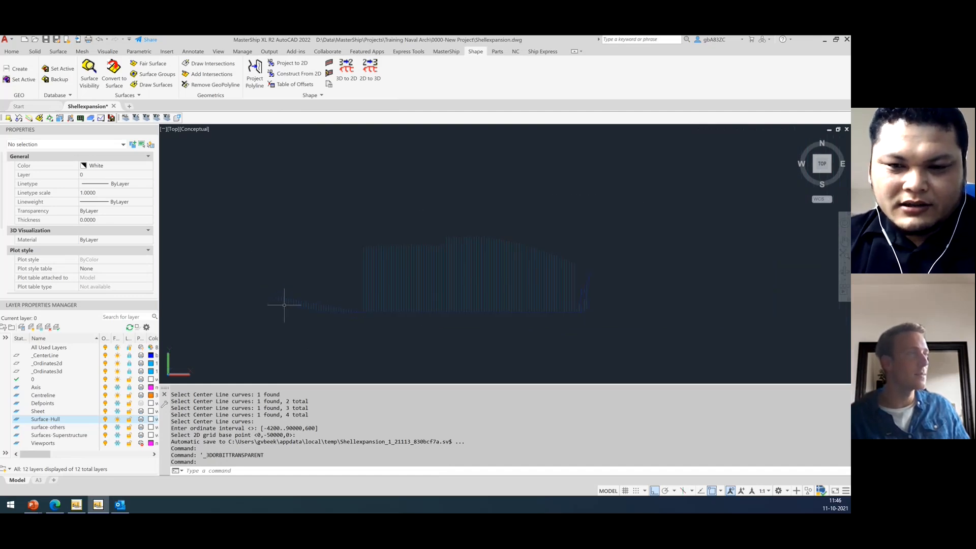
scroll(284, 305, down, 4)
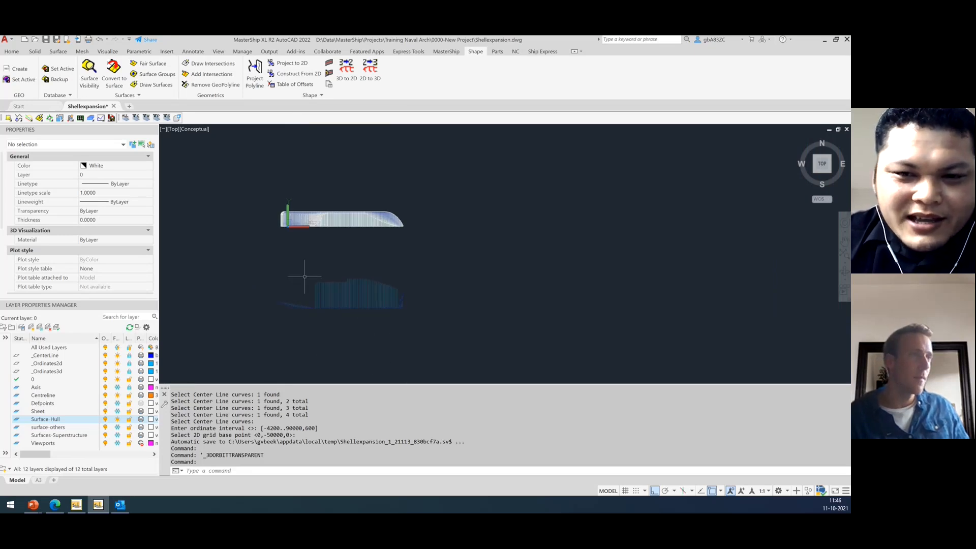
scroll(305, 274, up, 3)
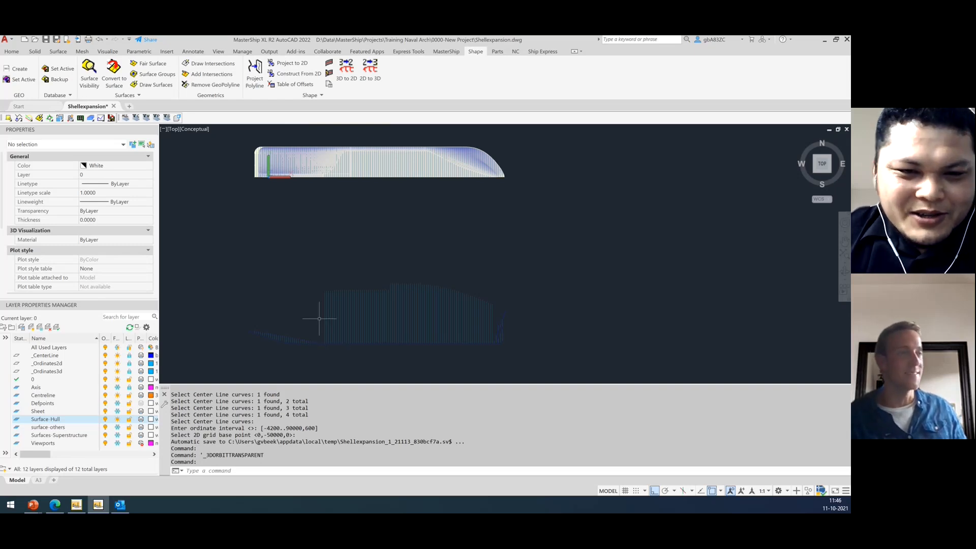
scroll(286, 344, up, 4)
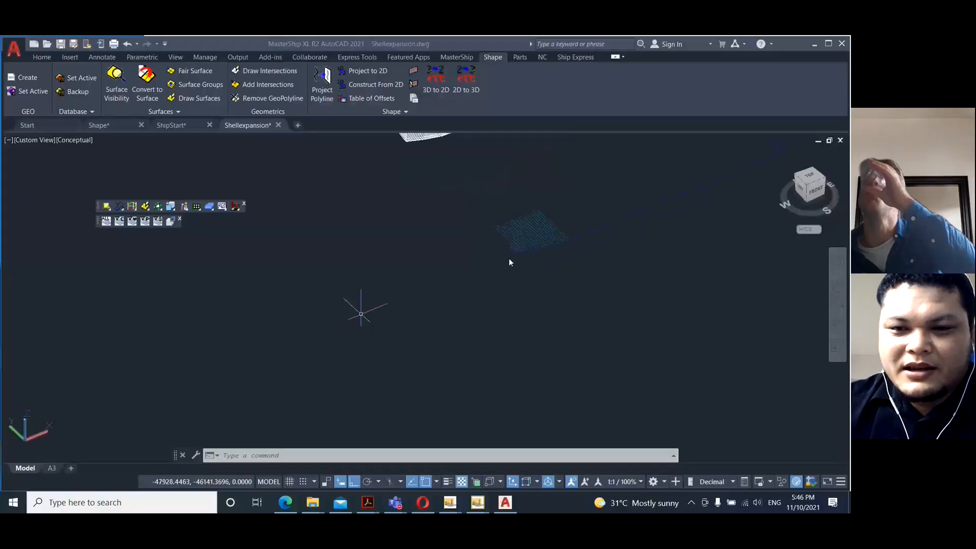
Examine the partial 2D shell expansion grid beside the hull in the 3D view of the second session's drawing.
scroll(360, 313, down, 8)
scroll(426, 282, up, 9)
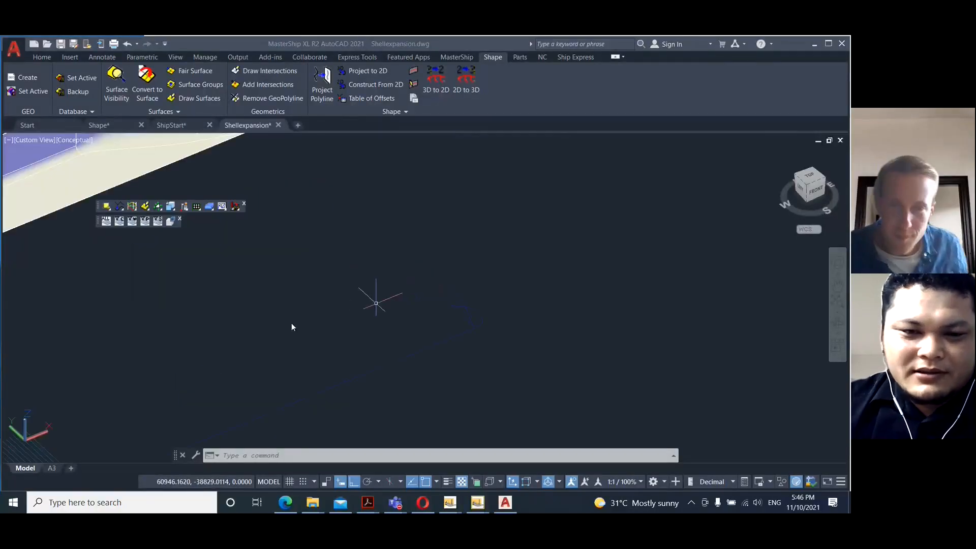
scroll(375, 303, down, 4)
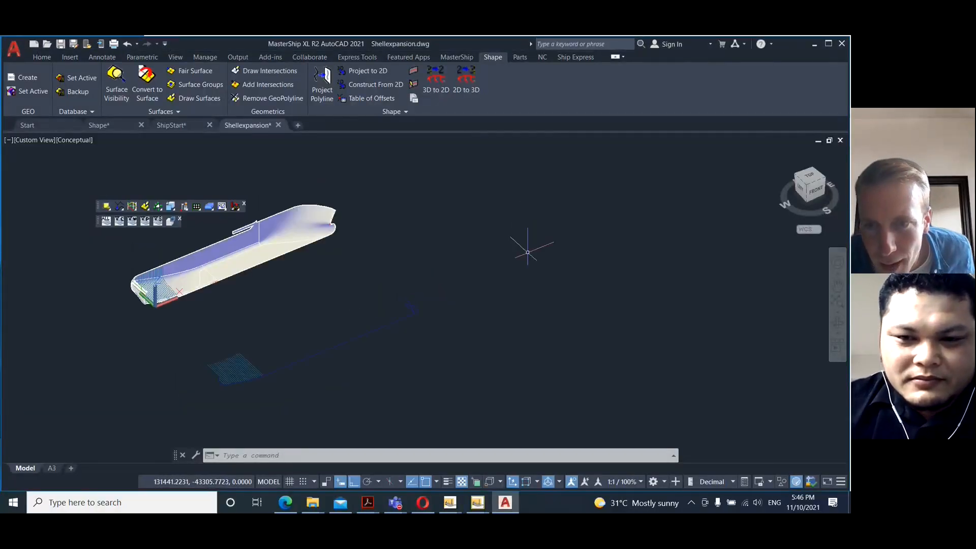
middle_drag(388, 301, 481, 255)
key(Escape)
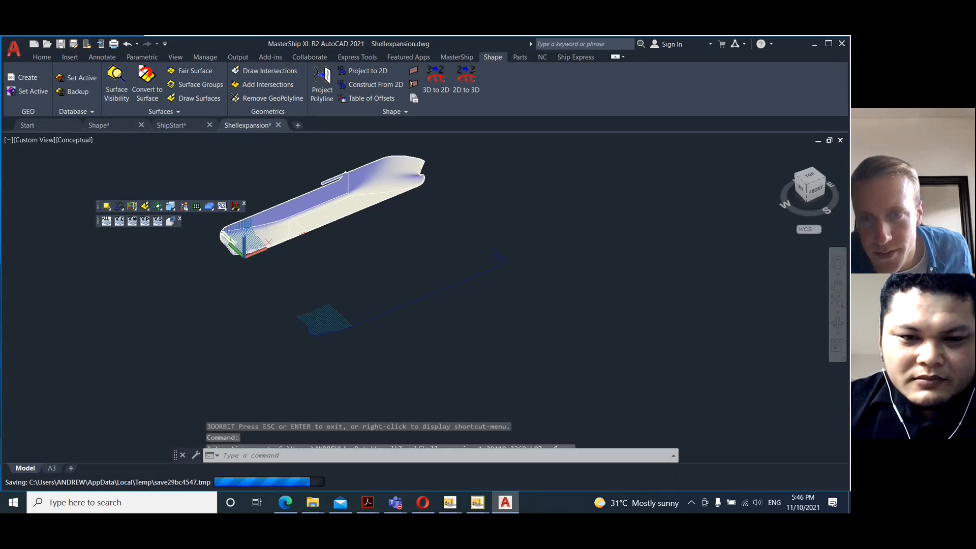
scroll(374, 290, up, 3)
scroll(319, 294, up, 1)
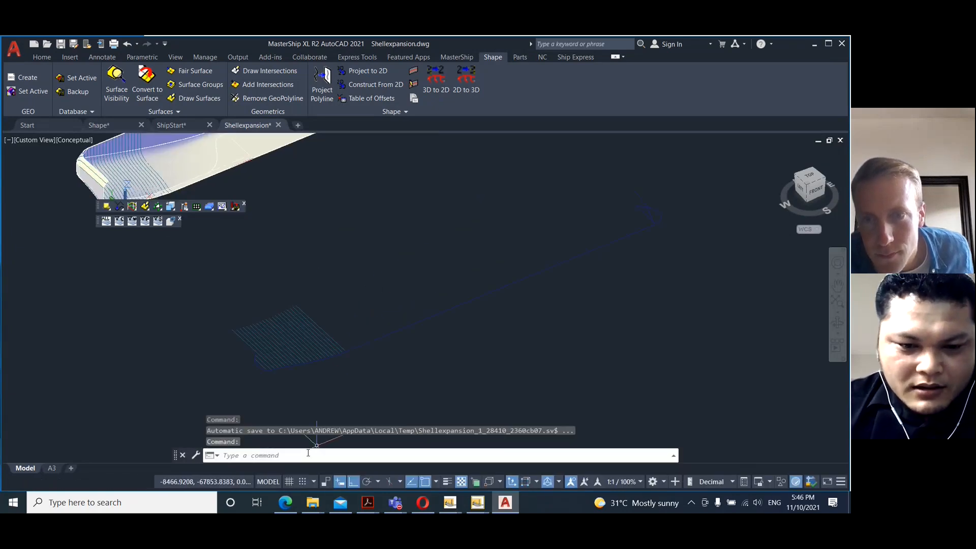
Check the command history for the ordinate interval entered for this partial shell expansion and compare it with the generated grid.
key(F2)
key(F2)
key(F2)
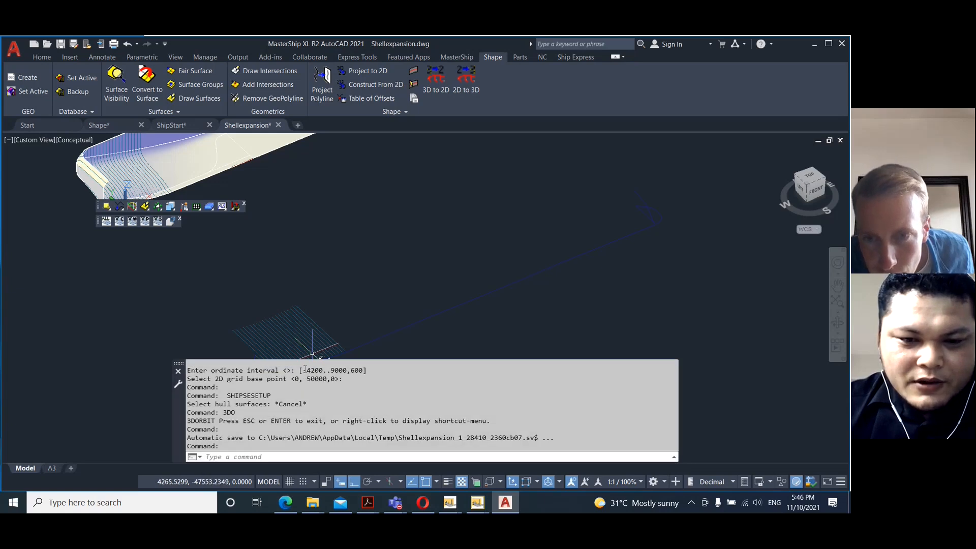
drag(304, 369, 352, 370)
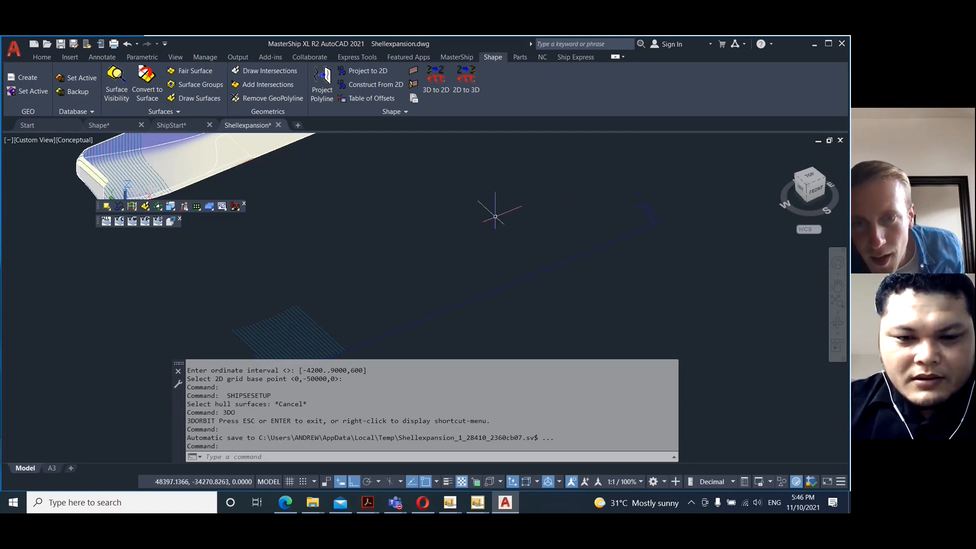
scroll(475, 170, down, 2)
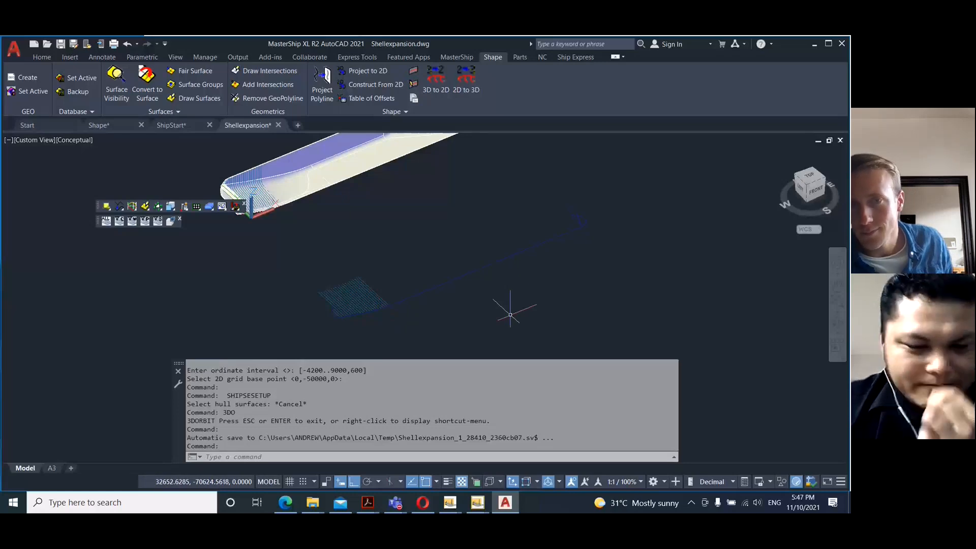
scroll(459, 255, down, 2)
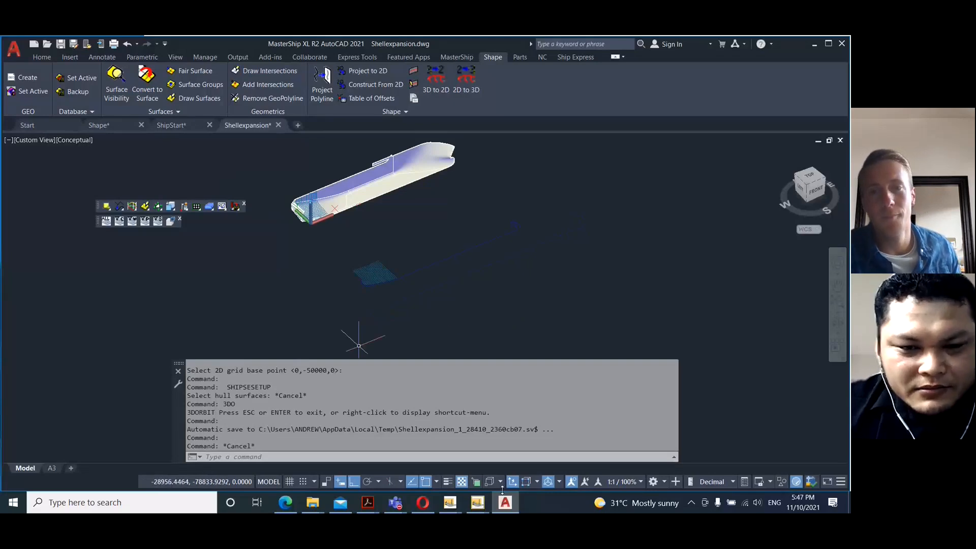
mouse_move(480, 507)
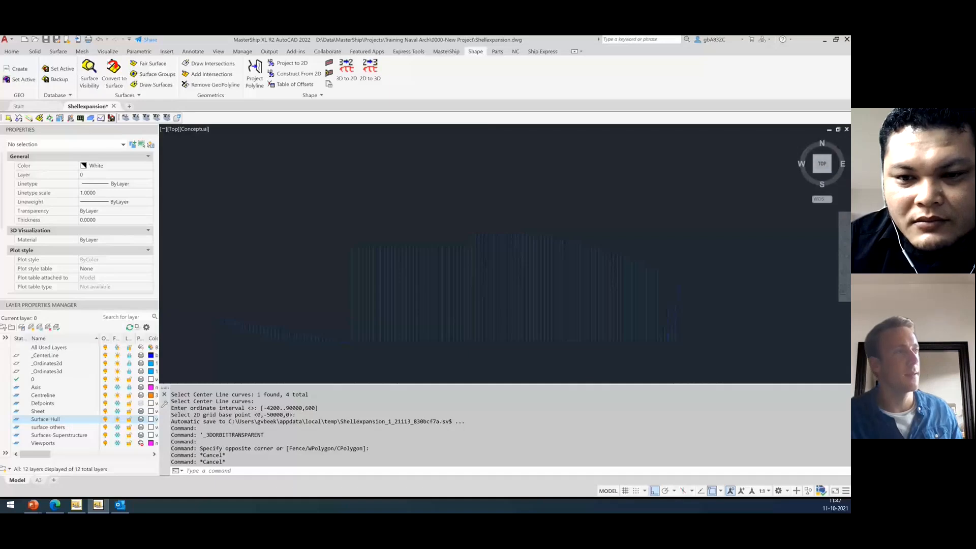
Select the separate stern portion of the 2D grid, examine it against the hull in 3D and top views, and clear the selection.
drag(287, 359, 184, 283)
shift+middle_drag(226, 257, 297, 211)
scroll(308, 275, up, 5)
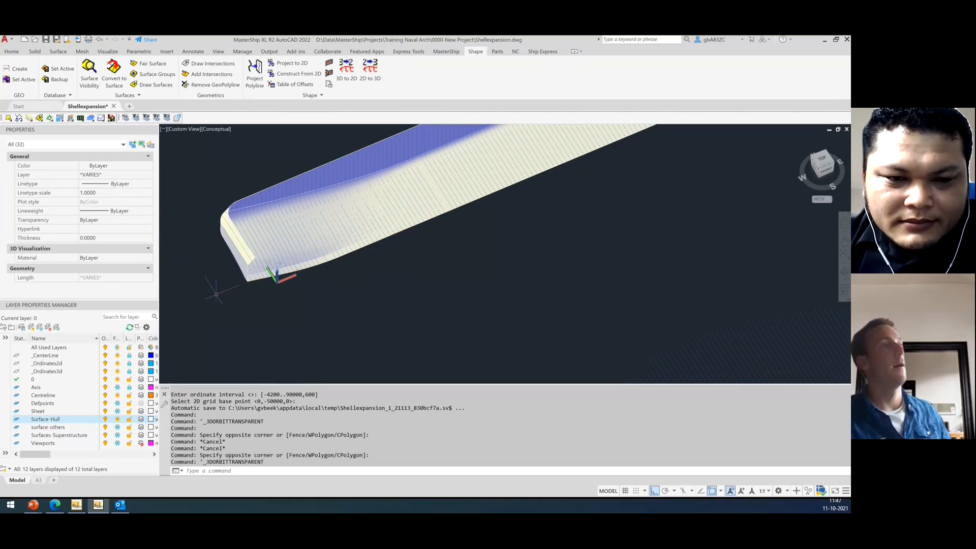
scroll(197, 275, down, 5)
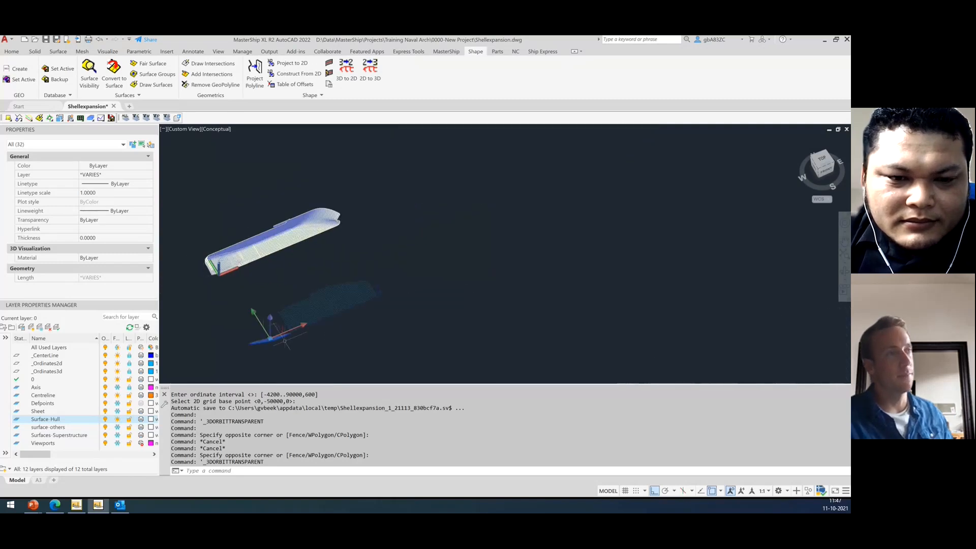
scroll(295, 335, up, 2)
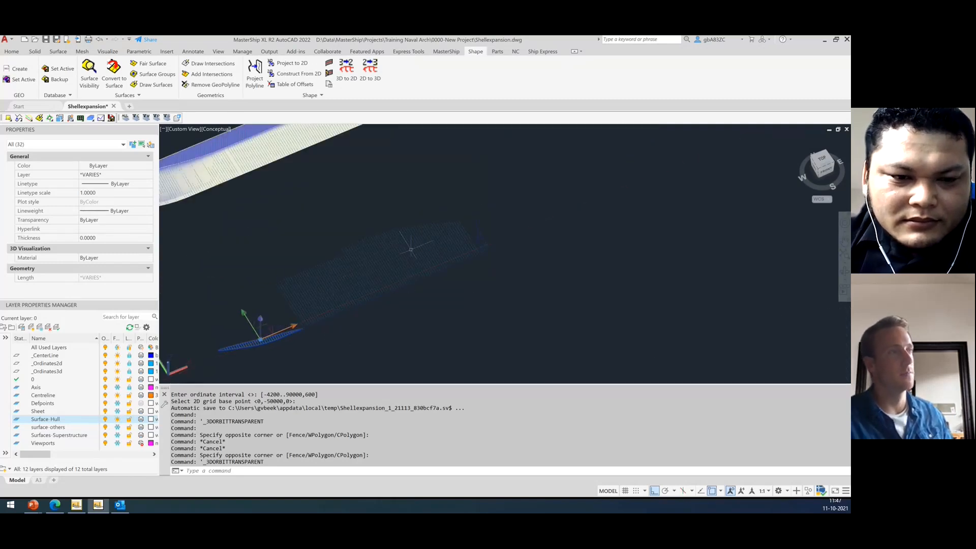
scroll(522, 287, down, 2)
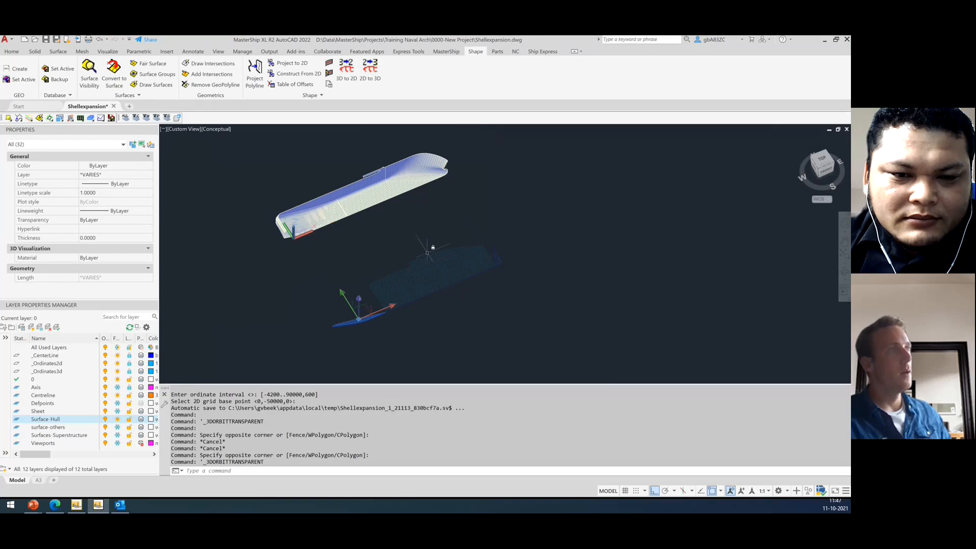
scroll(426, 228, up, 2)
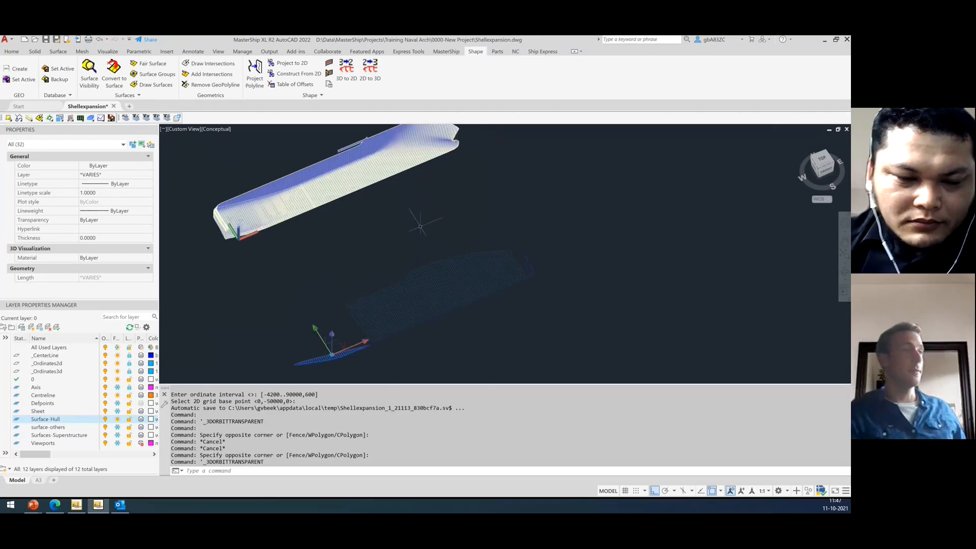
click(818, 166)
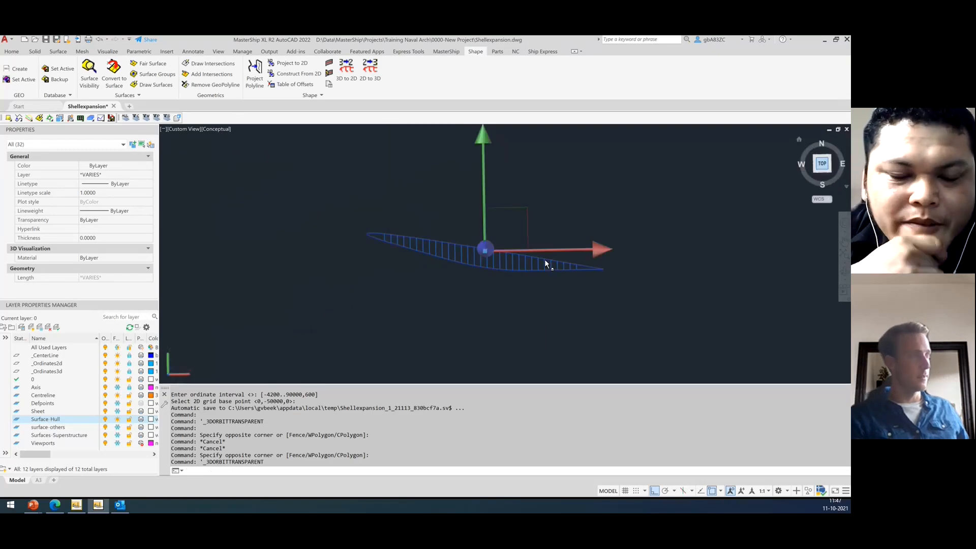
scroll(321, 218, down, 5)
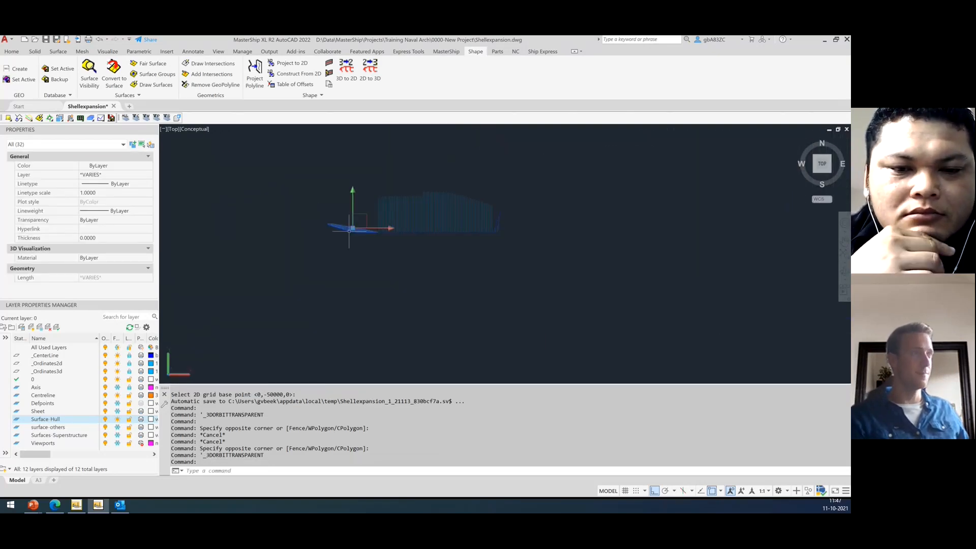
key(Escape)
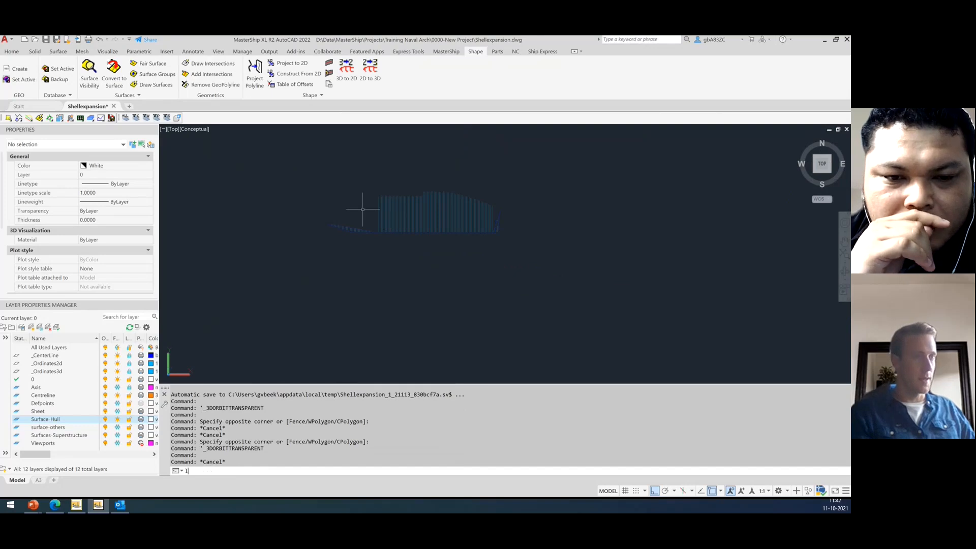
text(pl)
key(Return)
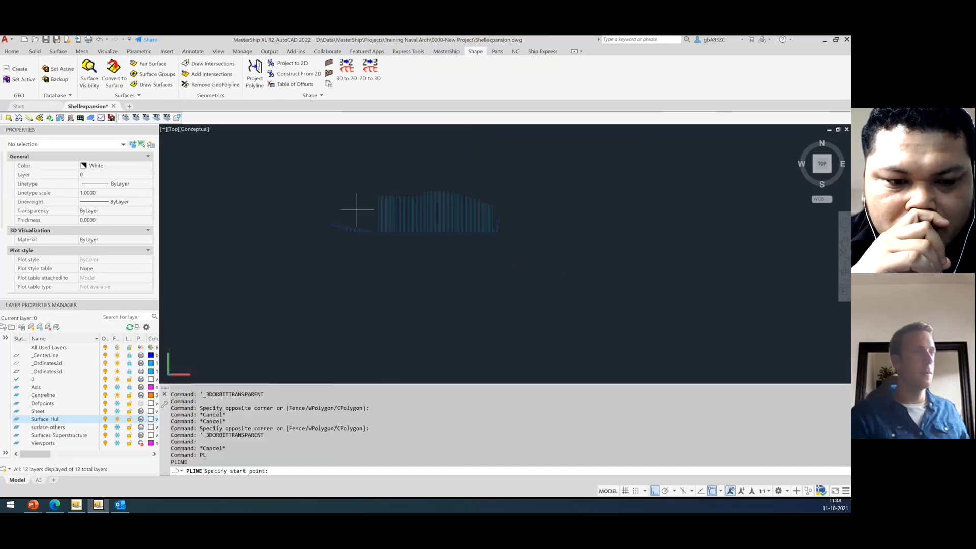
key(Escape)
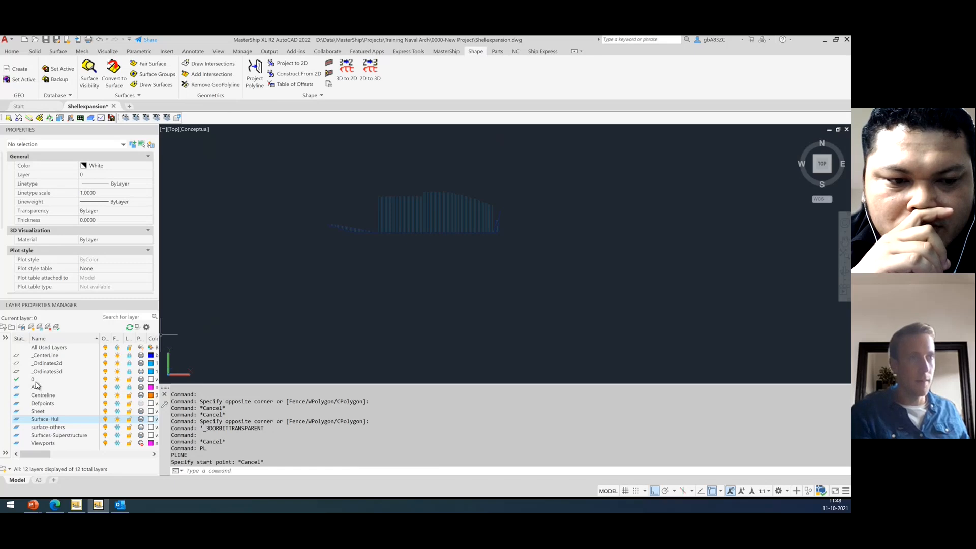
Create a new layer named Tanktop.
click(42, 444)
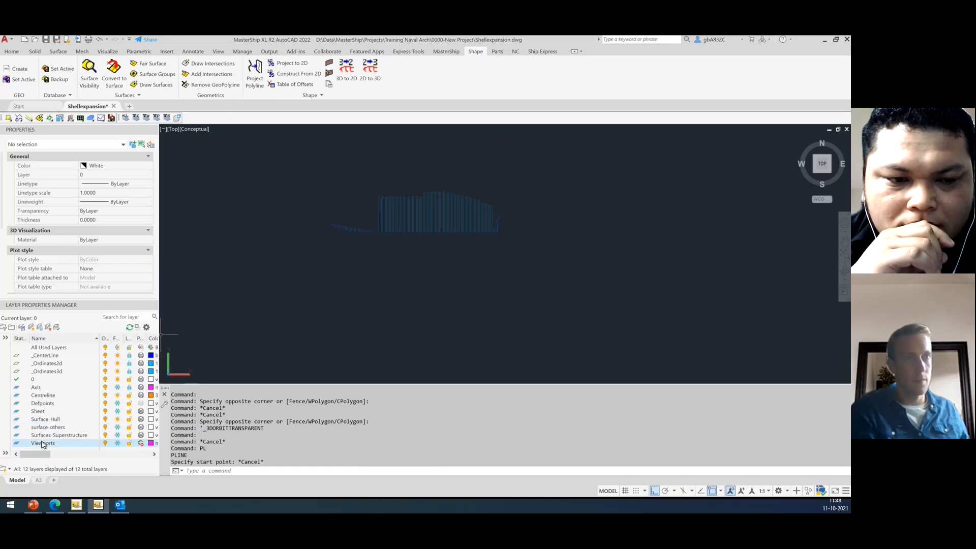
right_click(40, 450)
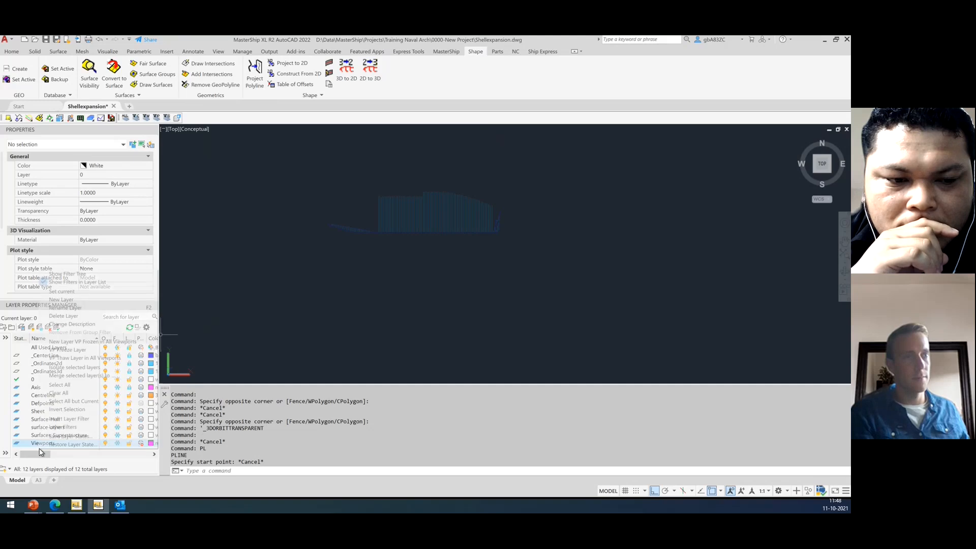
click(76, 300)
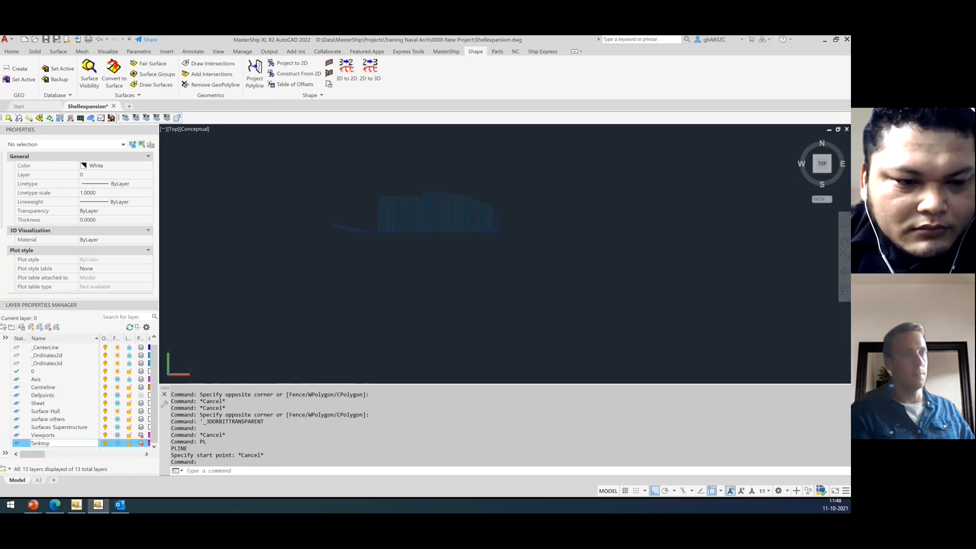
key(Return)
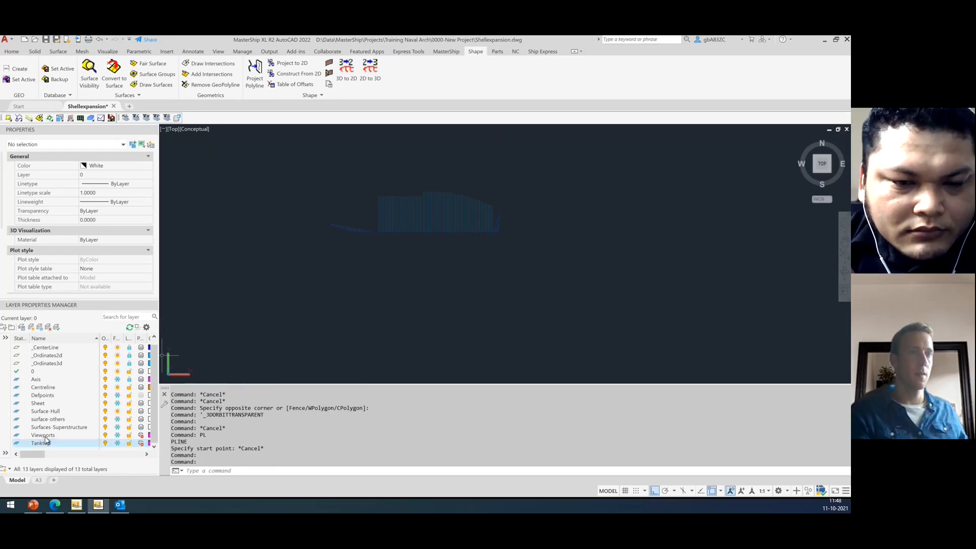
Thaw the Tanktop layer and make it the current layer.
click(47, 444)
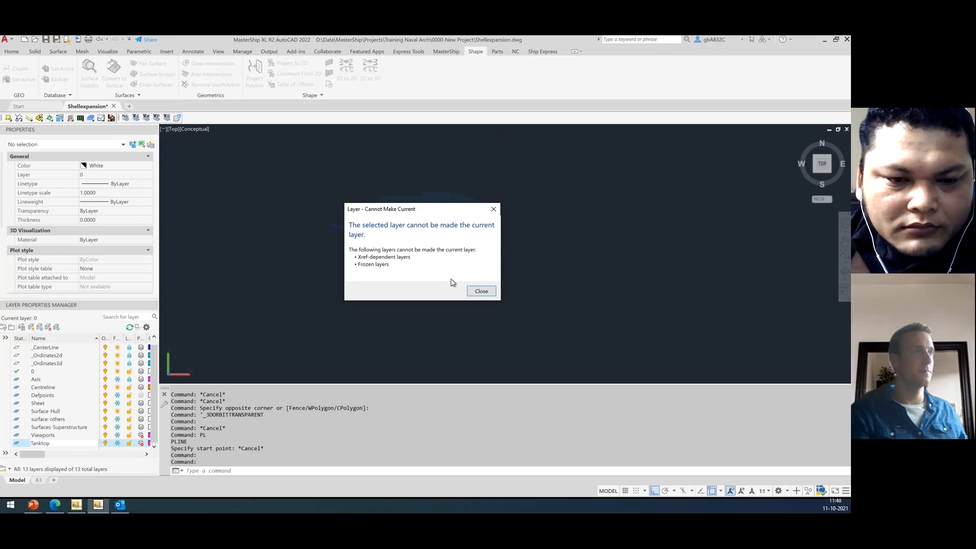
click(478, 290)
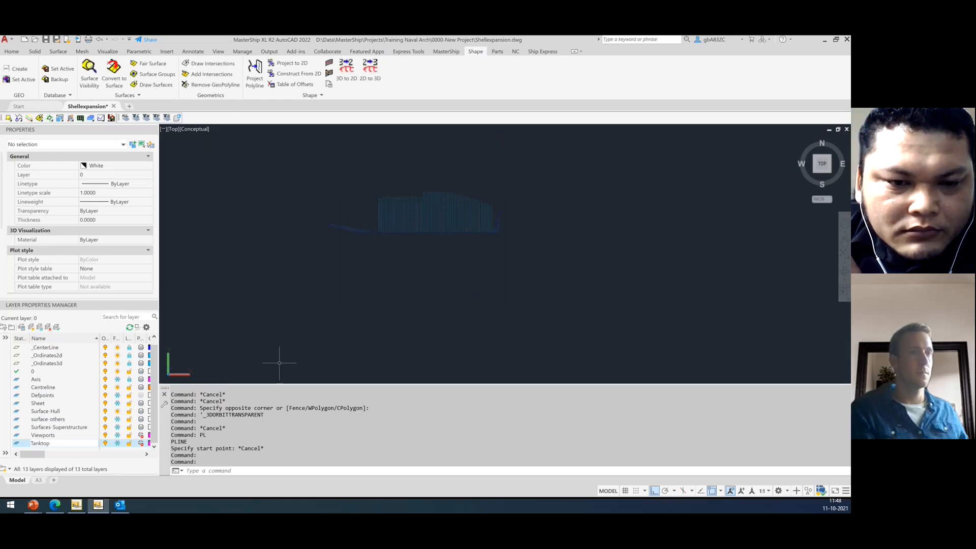
click(116, 444)
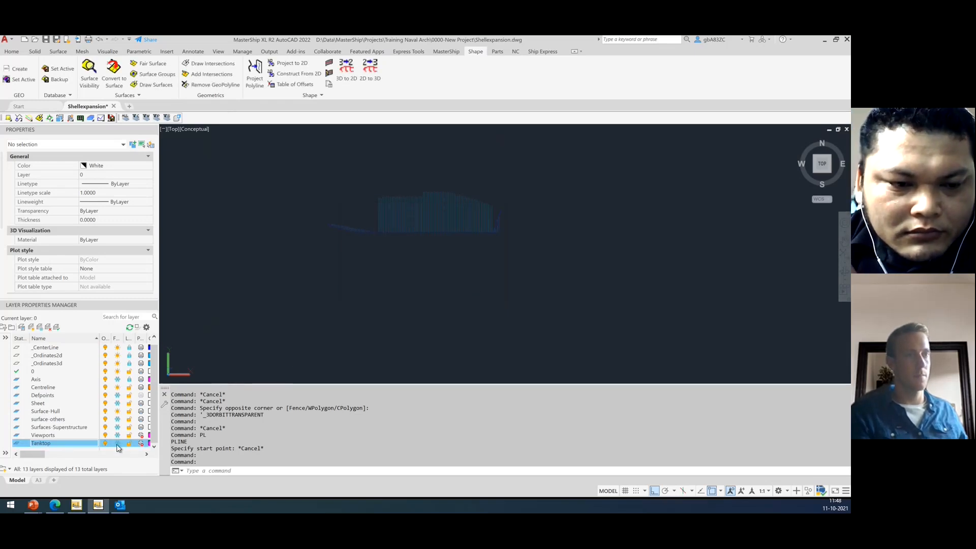
click(117, 445)
double_click(56, 446)
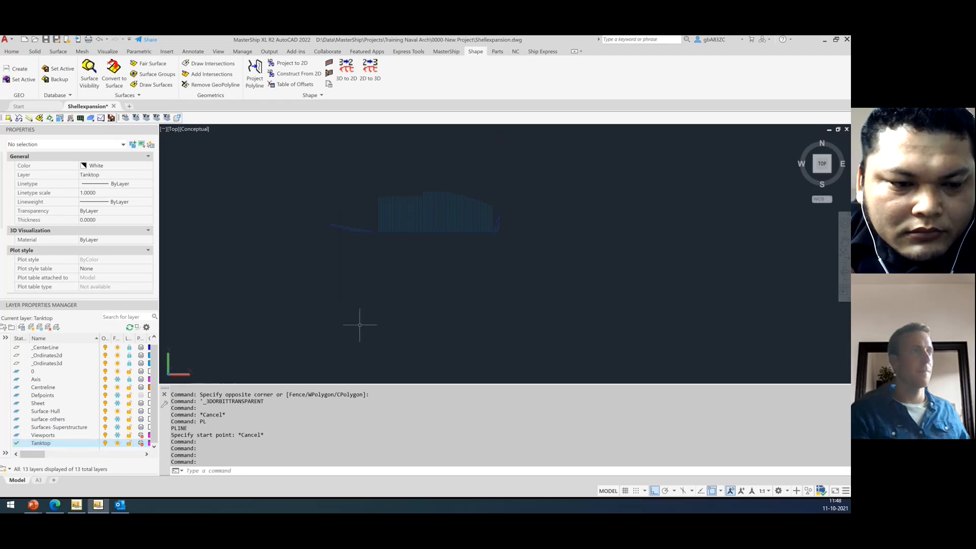
Draw a single tanktop line lengthwise across the lower part of the main 2D shell expansion grid, just above its base edge.
scroll(425, 205, up, 5)
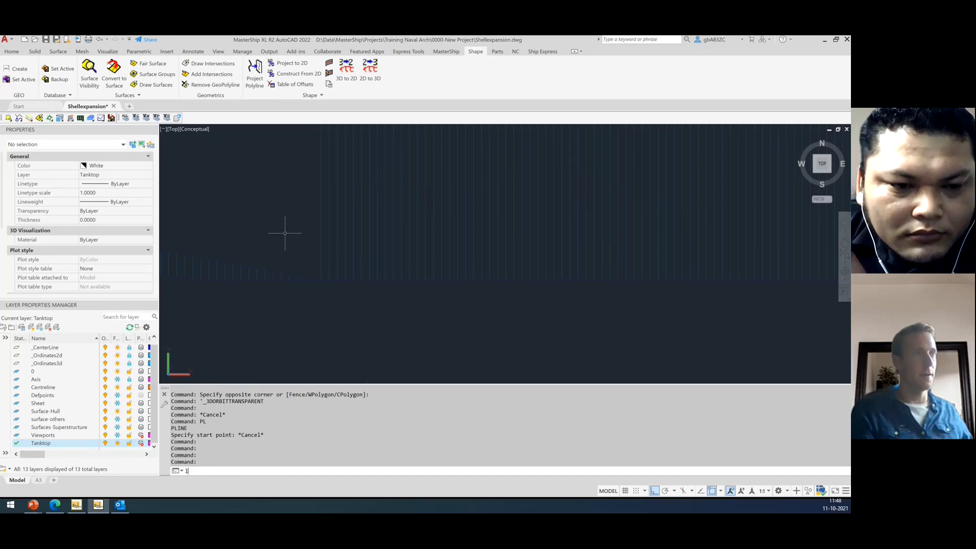
key(Return)
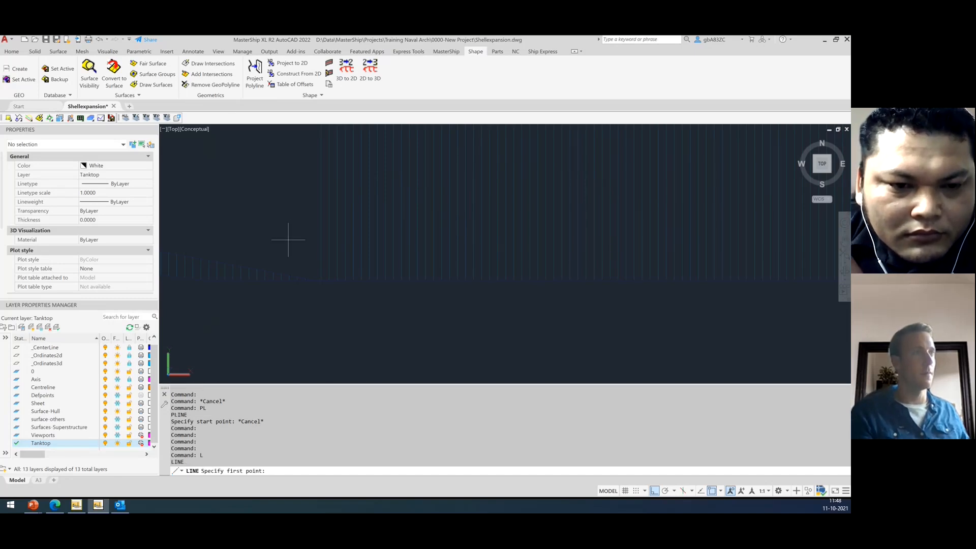
click(288, 240)
scroll(244, 235, down, 4)
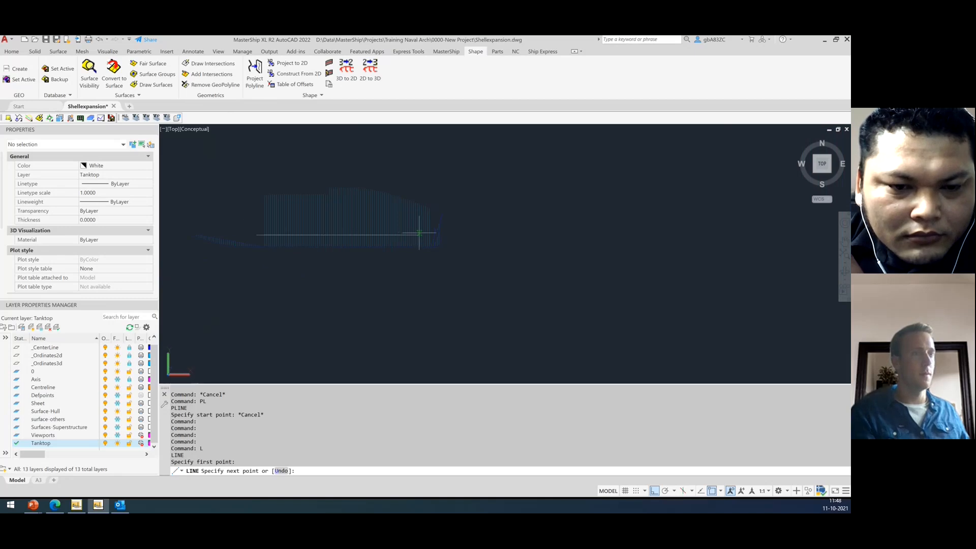
scroll(436, 228, up, 4)
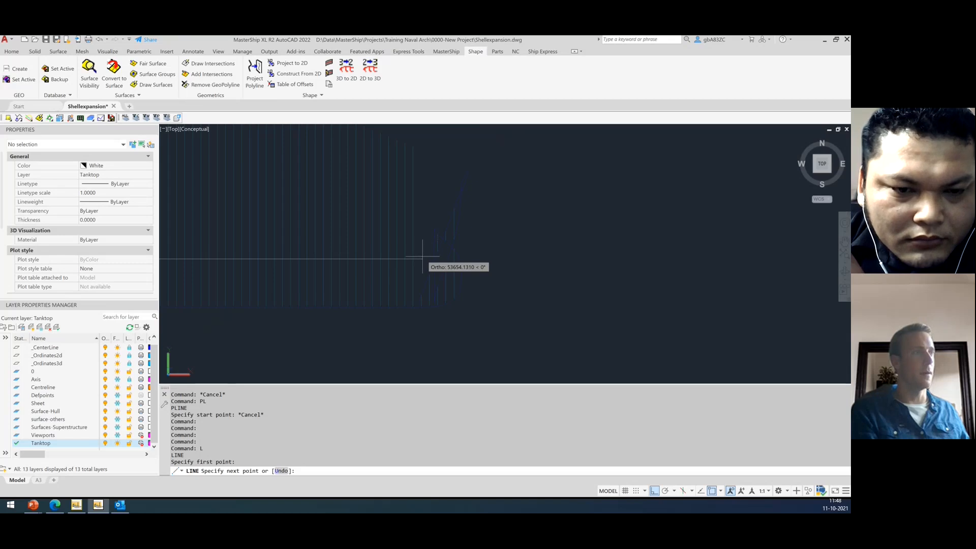
click(364, 270)
right_click(378, 227)
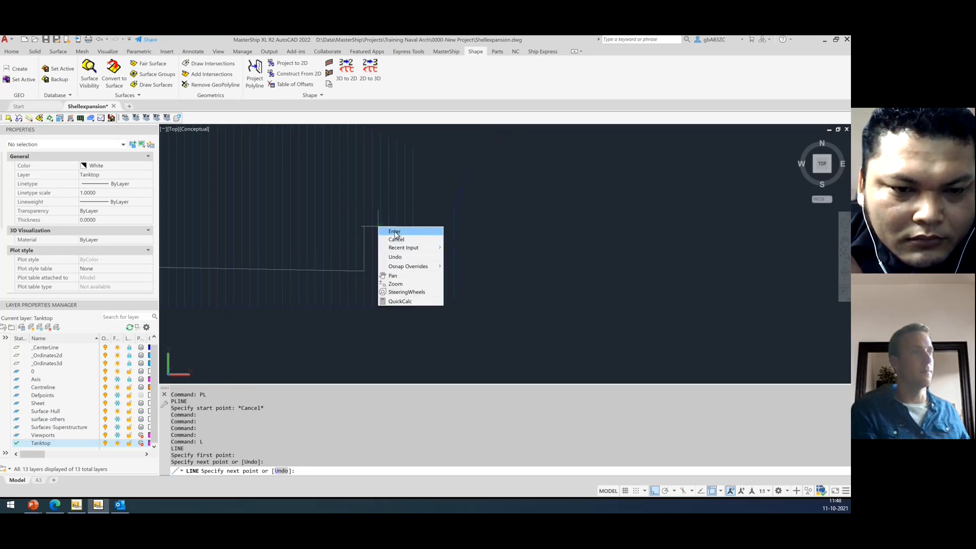
click(395, 233)
Set the color of the new tanktop line to ByLayer and clear the selection.
click(327, 278)
click(323, 259)
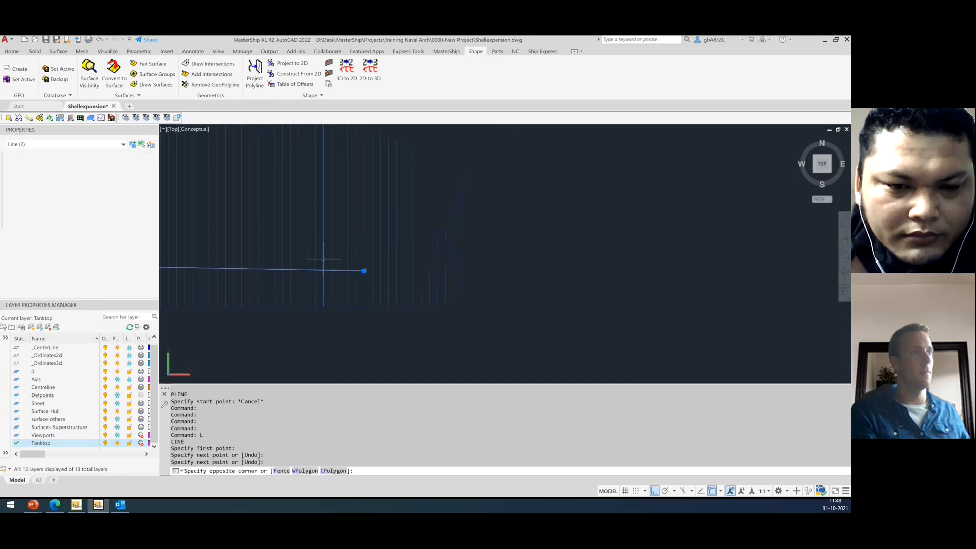
key(Escape)
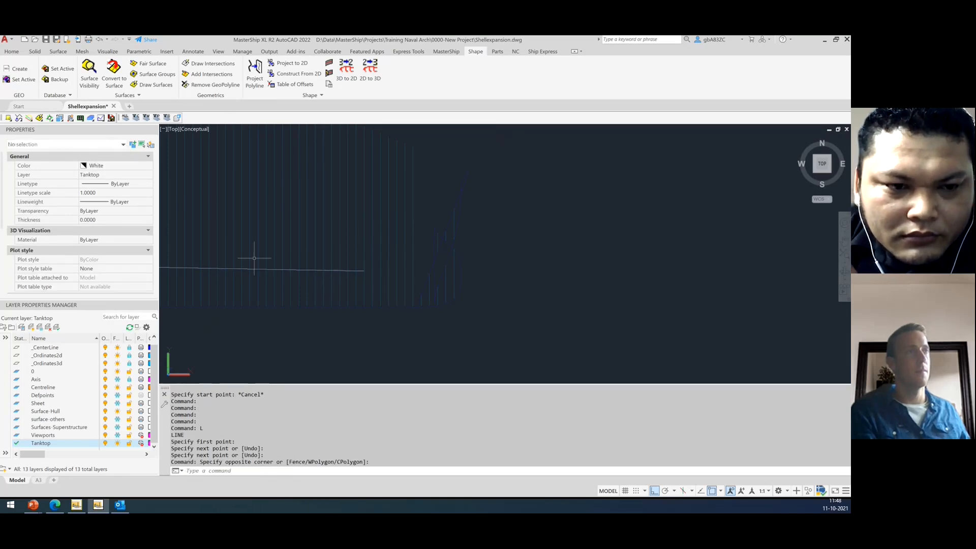
click(287, 270)
click(145, 165)
click(149, 166)
click(111, 175)
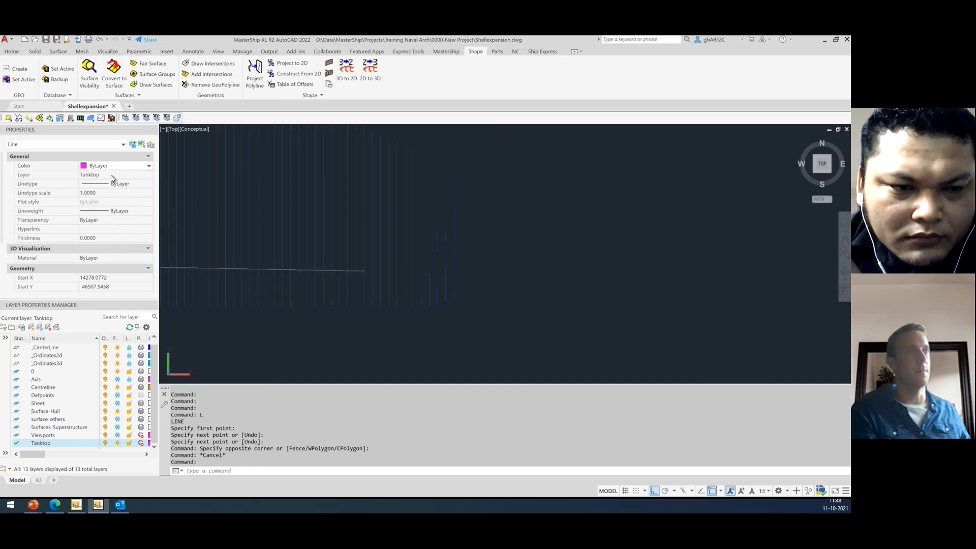
scroll(569, 250, down, 4)
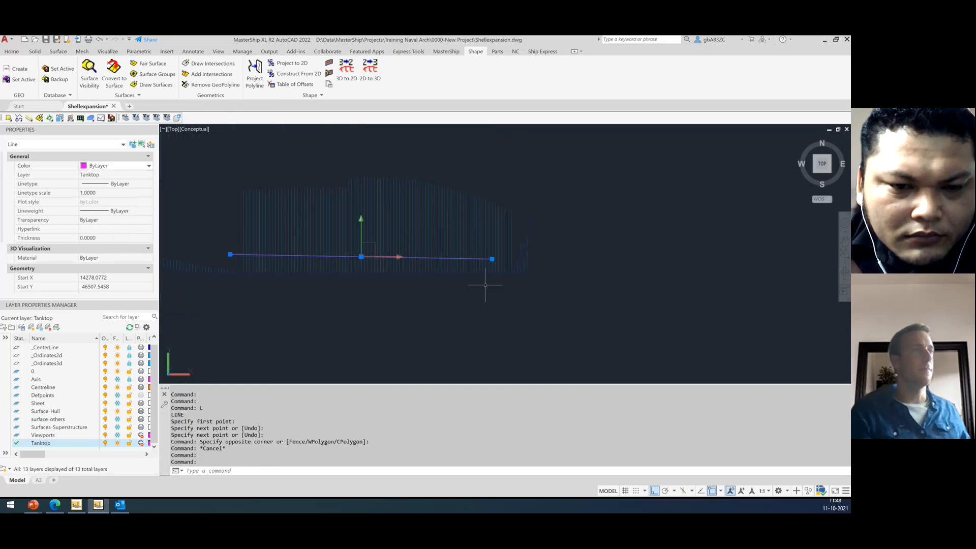
key(Escape)
scroll(290, 270, up, 2)
click(214, 253)
click(202, 229)
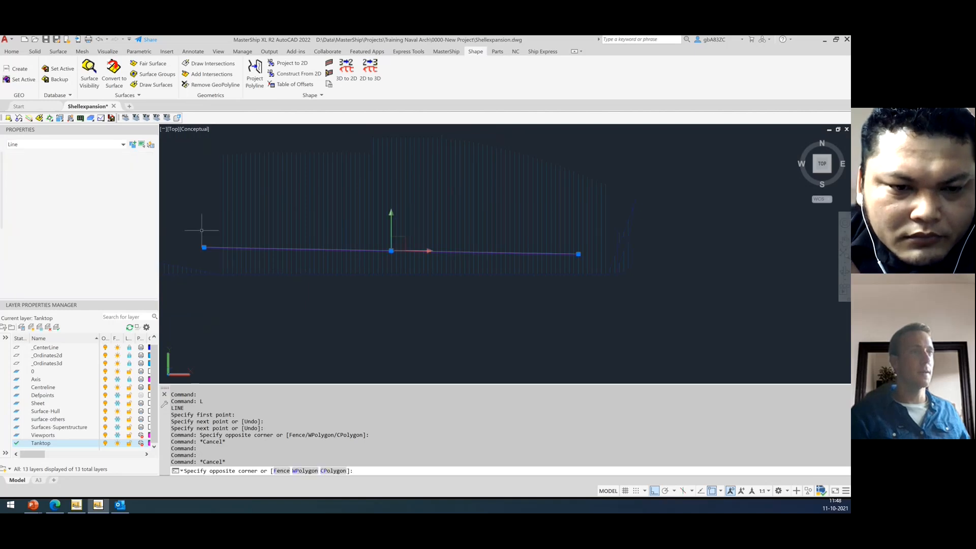
click(203, 248)
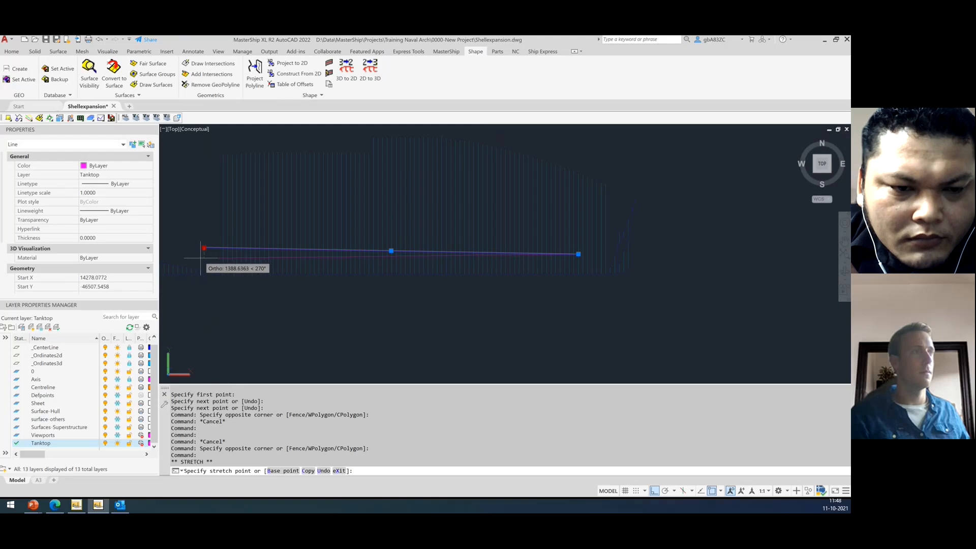
key(Escape)
key(Escape)
Convert the tanktop line from the 2D grid onto the 3D hull with the 2D to 3D command.
scroll(605, 315, down, 5)
shift+middle_drag(610, 326, 422, 333)
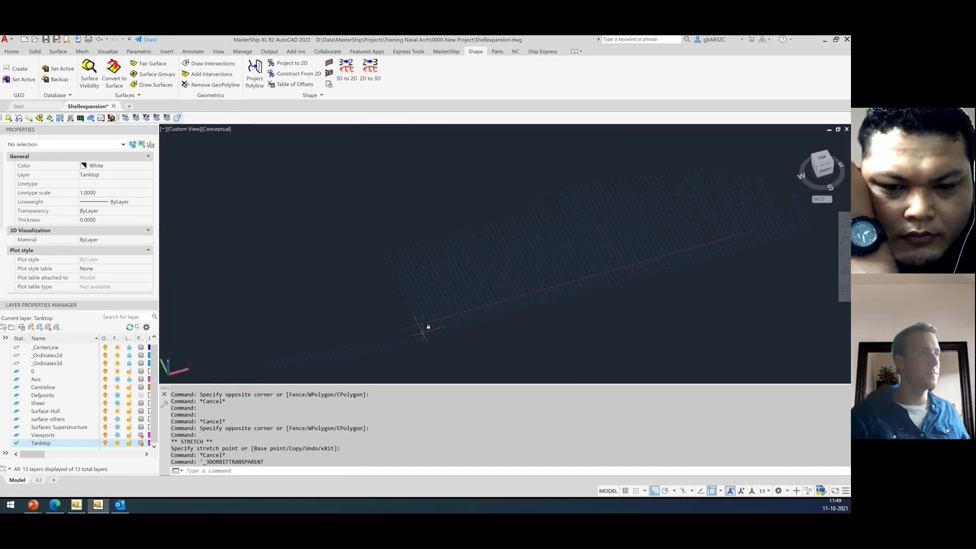
click(414, 331)
click(392, 316)
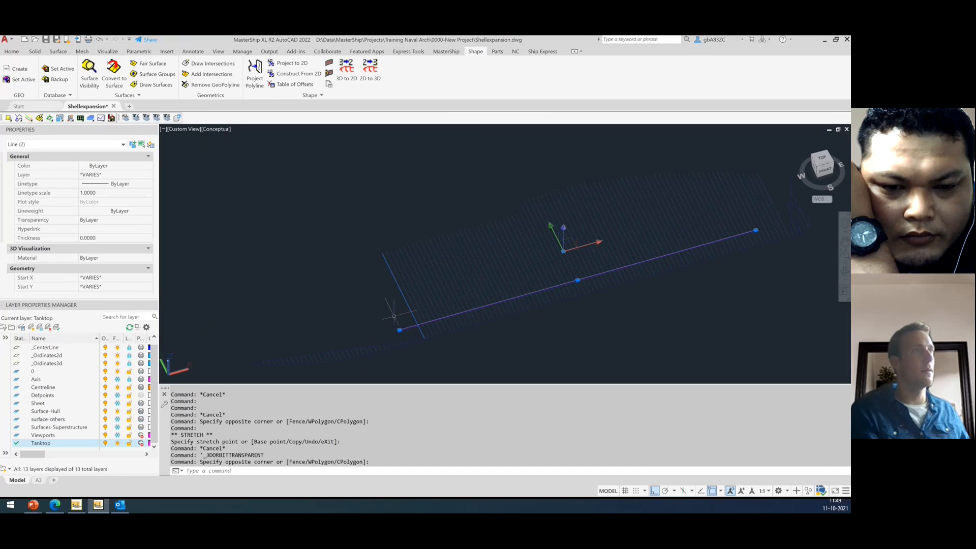
key(Escape)
scroll(379, 151, down, 2)
scroll(461, 265, down, 4)
scroll(452, 187, up, 3)
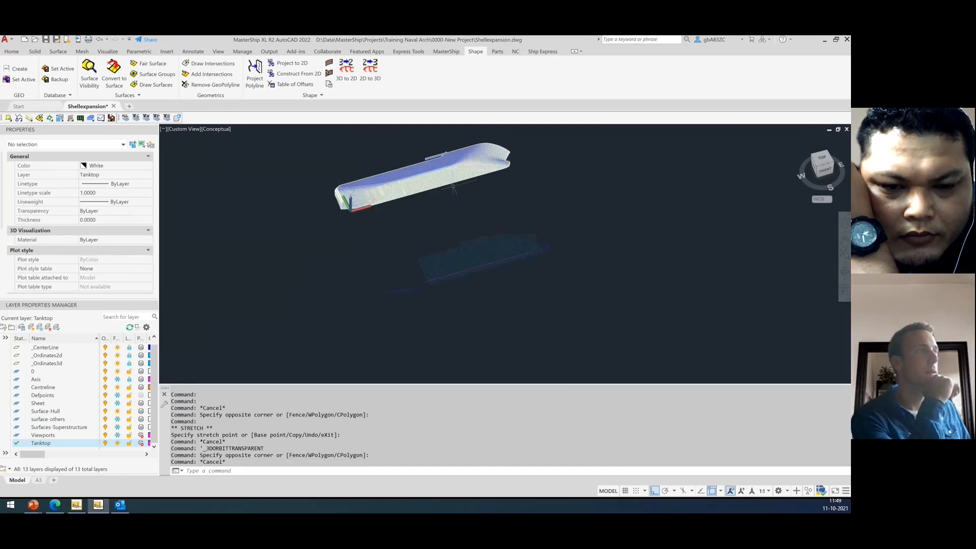
click(373, 79)
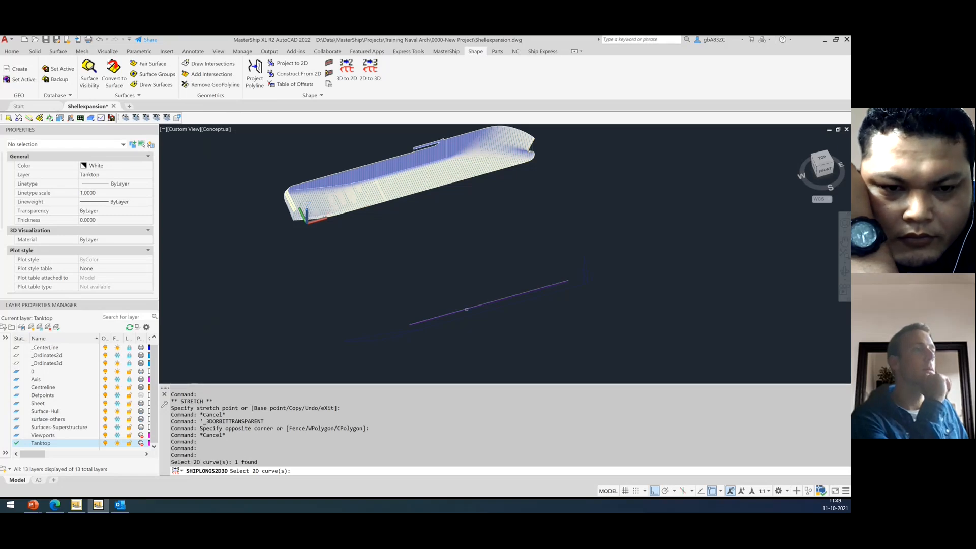
key(Return)
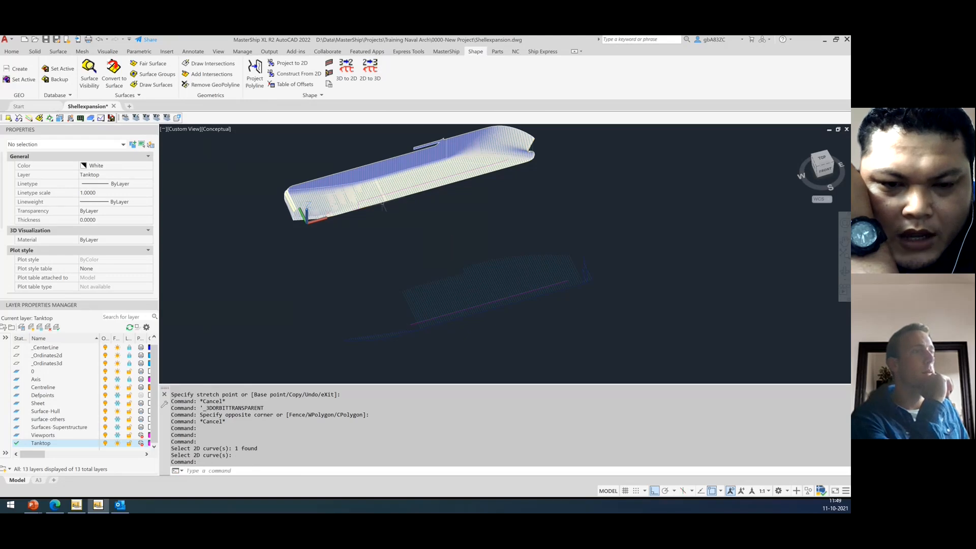
Examine the converted tanktop curve on the 3D hull and compare its aft end with the line in the 2D grid.
scroll(396, 204, up, 5)
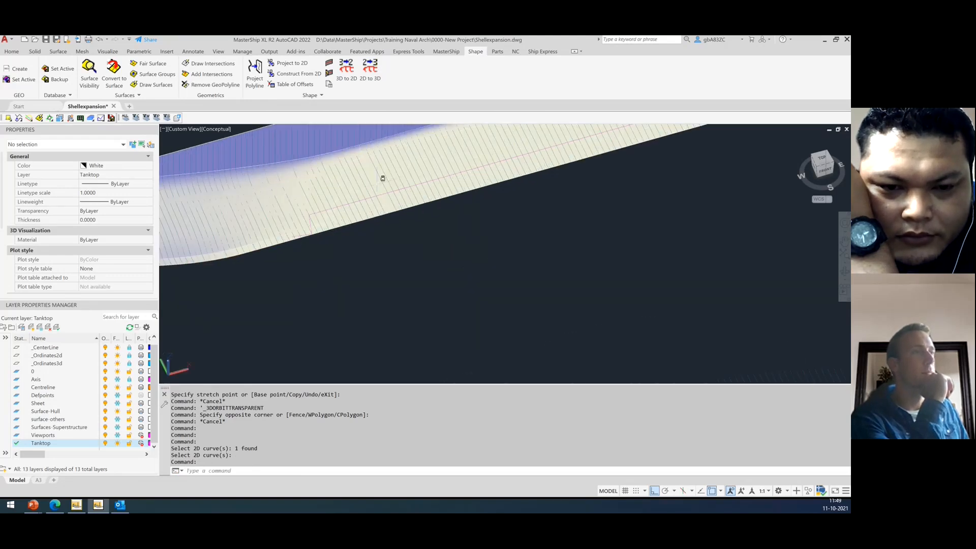
scroll(382, 178, down, 4)
scroll(297, 212, up, 5)
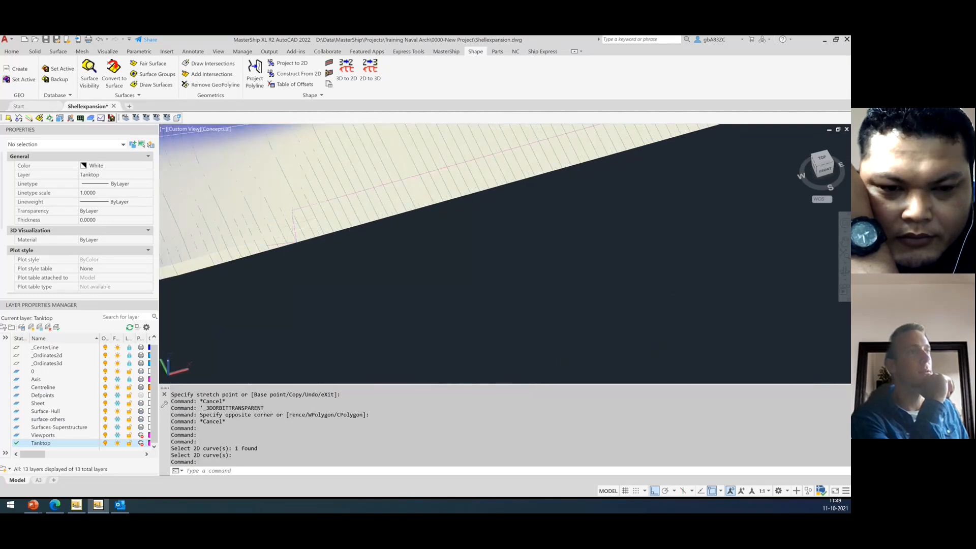
scroll(342, 320, down, 5)
scroll(338, 315, up, 3)
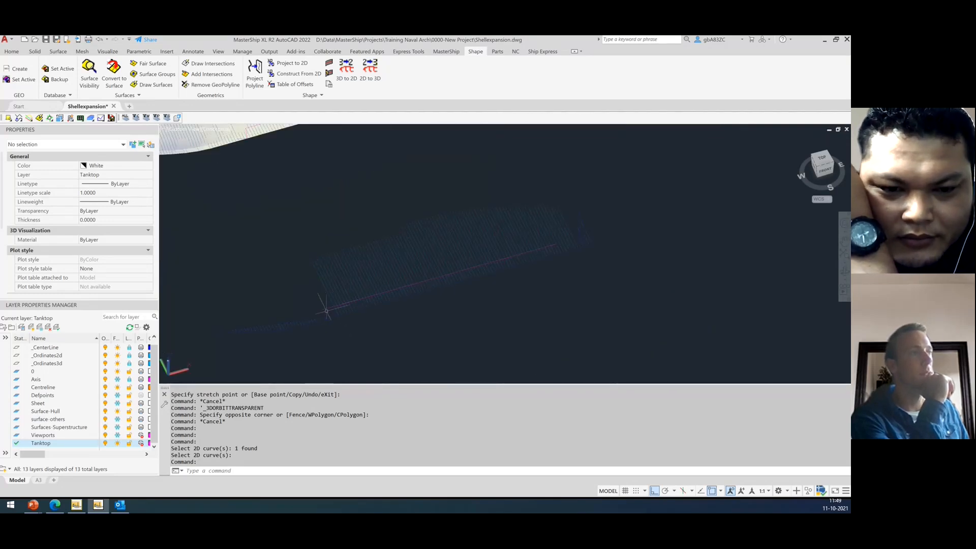
scroll(423, 262, down, 4)
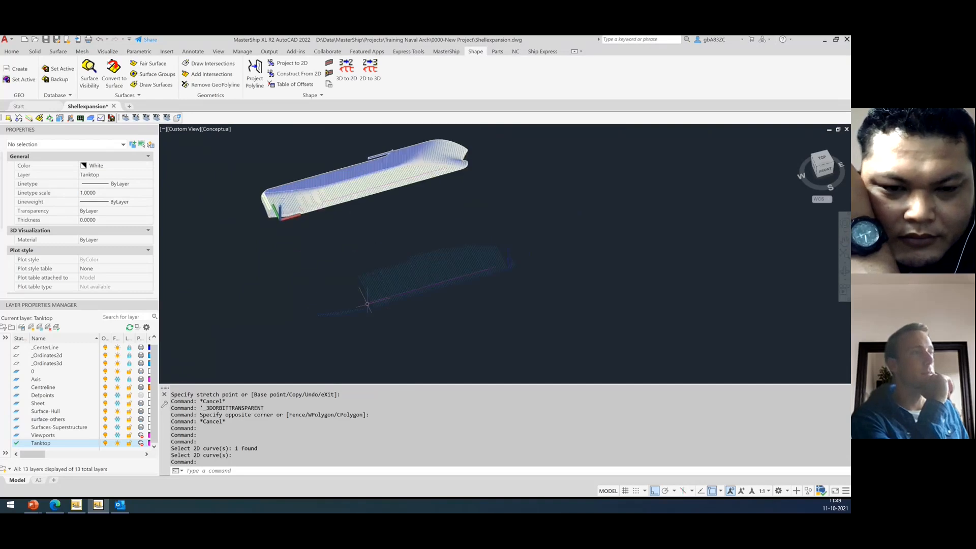
Create a new layer named Tweendeck and assign it color 130.
right_click(78, 450)
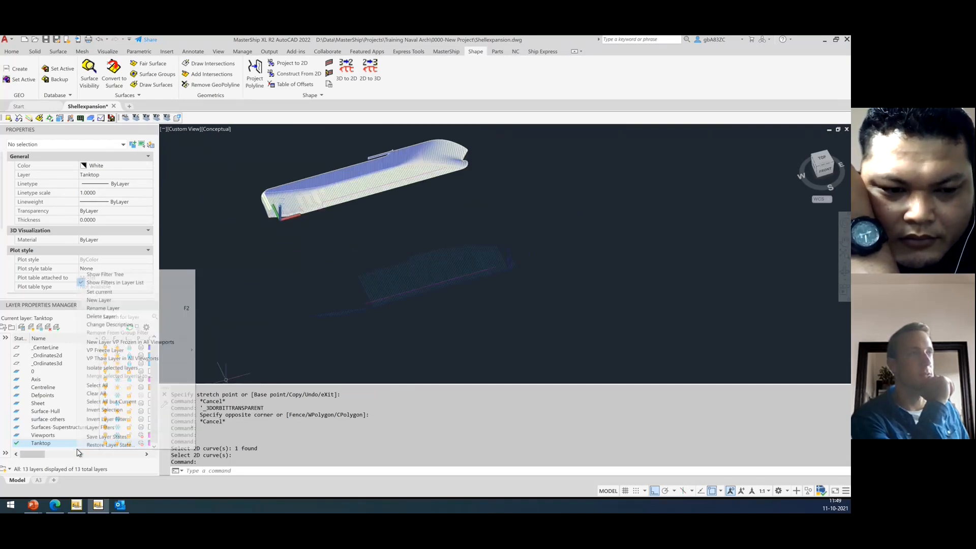
click(103, 300)
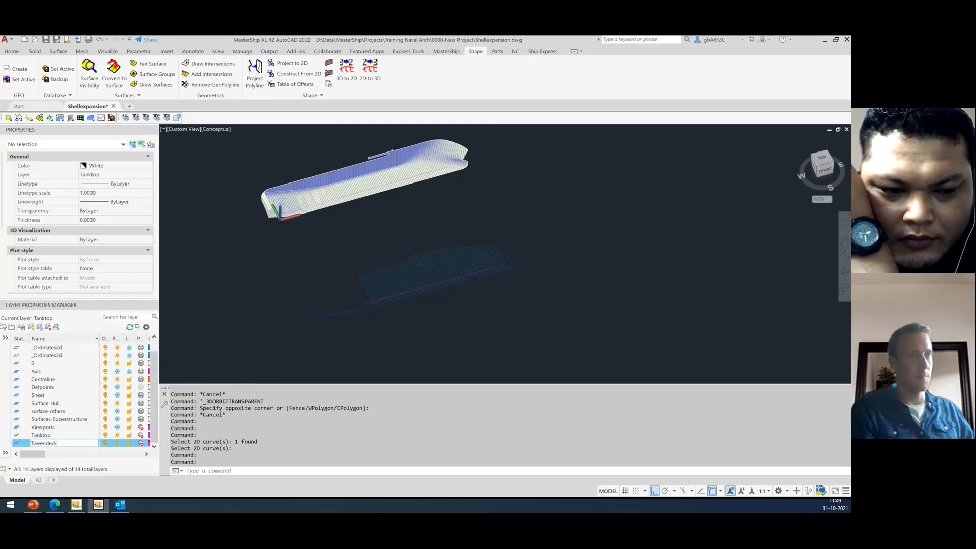
key(Return)
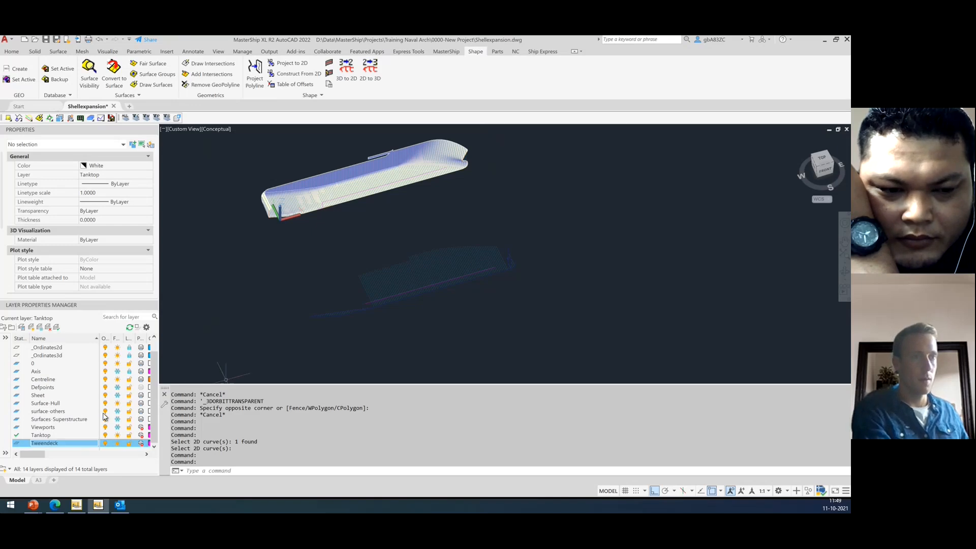
click(148, 444)
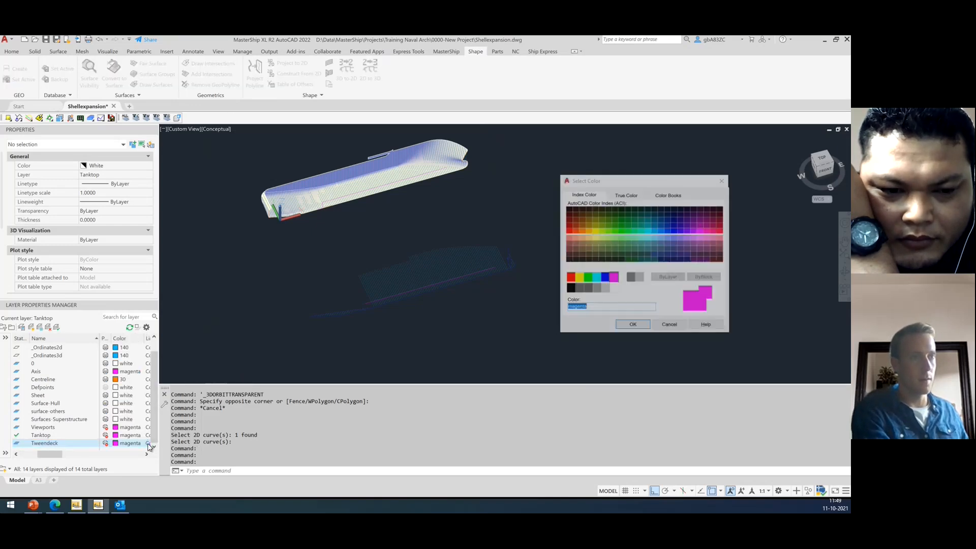
click(647, 229)
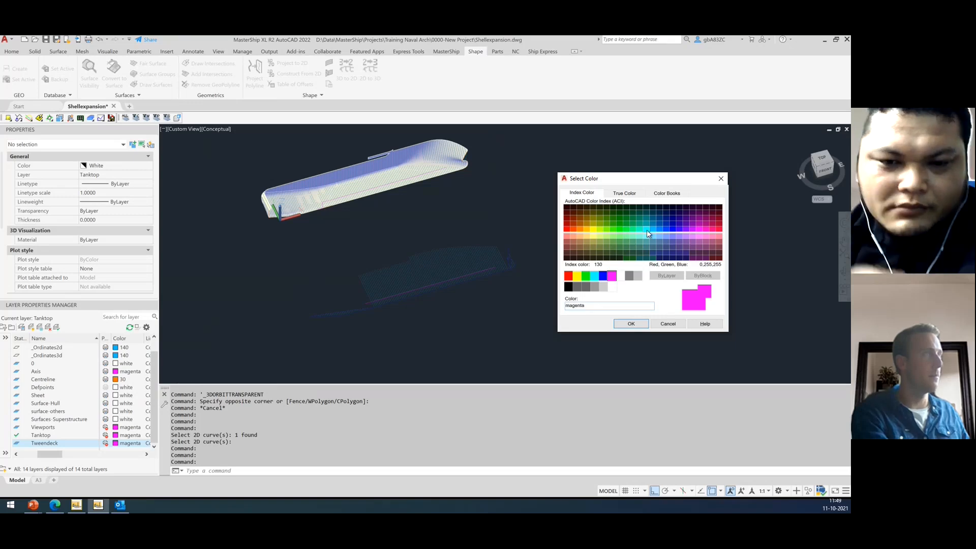
click(633, 323)
Make the Tweendeck layer current and set the default object color to ByLayer.
double_click(38, 445)
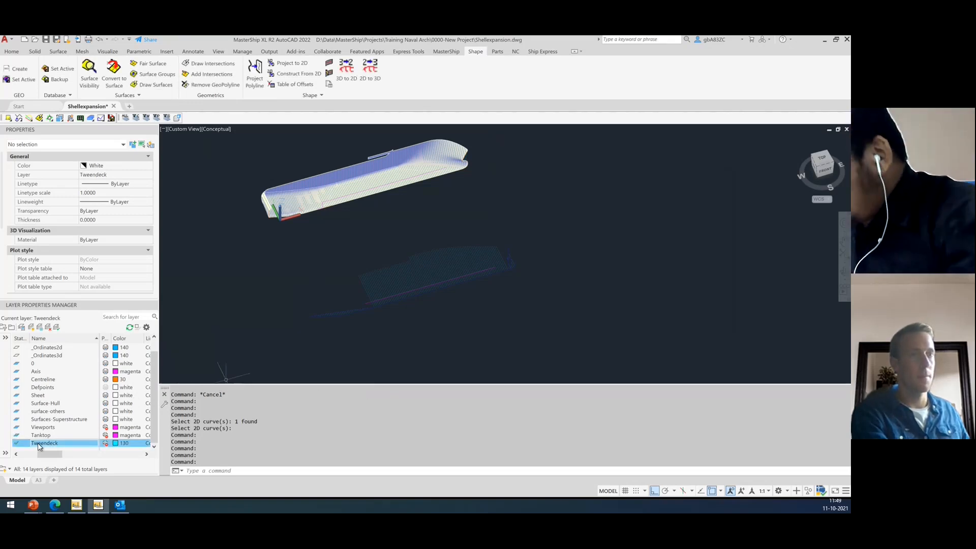
click(124, 165)
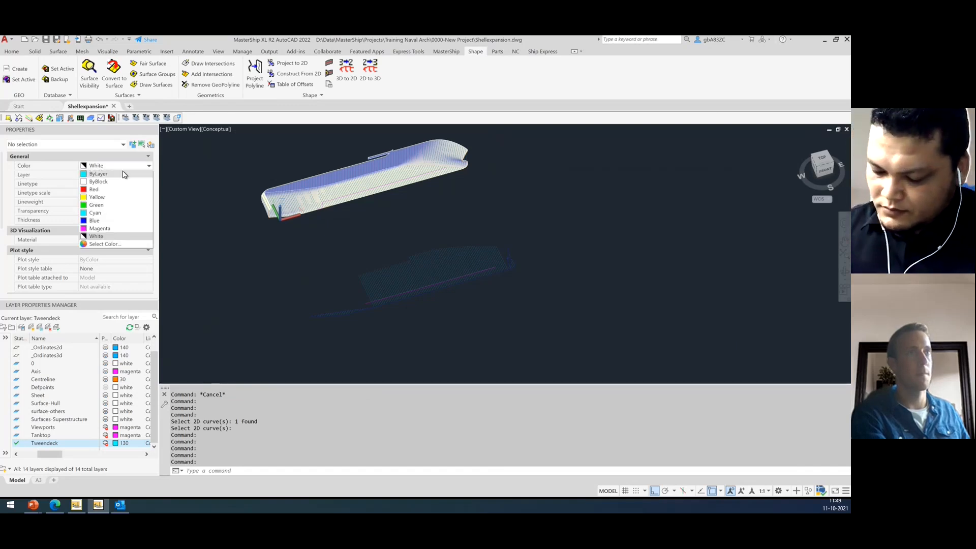
click(107, 181)
click(133, 166)
click(120, 175)
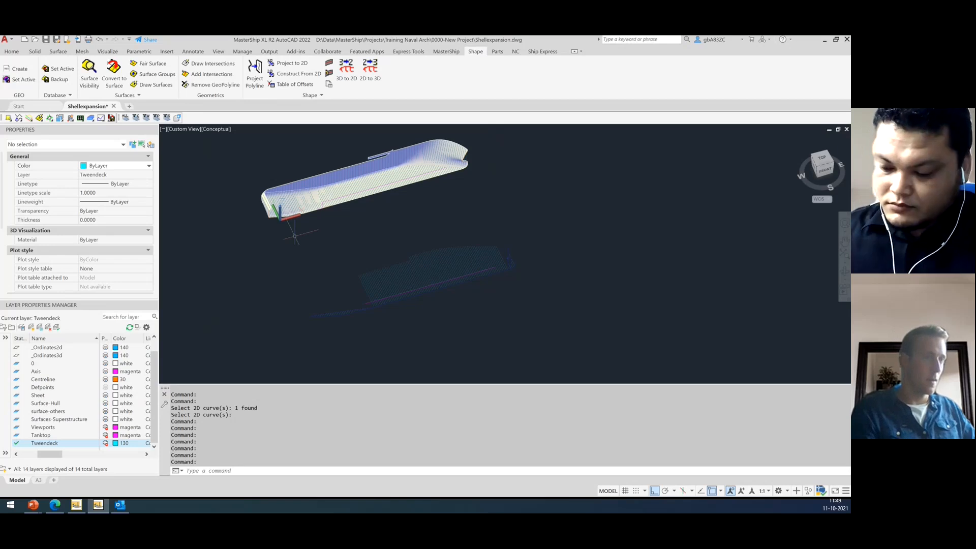
Draw a straight one-segment polyline lengthwise through the 2D grid above the tanktop line, on the Tweendeck layer.
key(Return)
scroll(354, 264, up, 5)
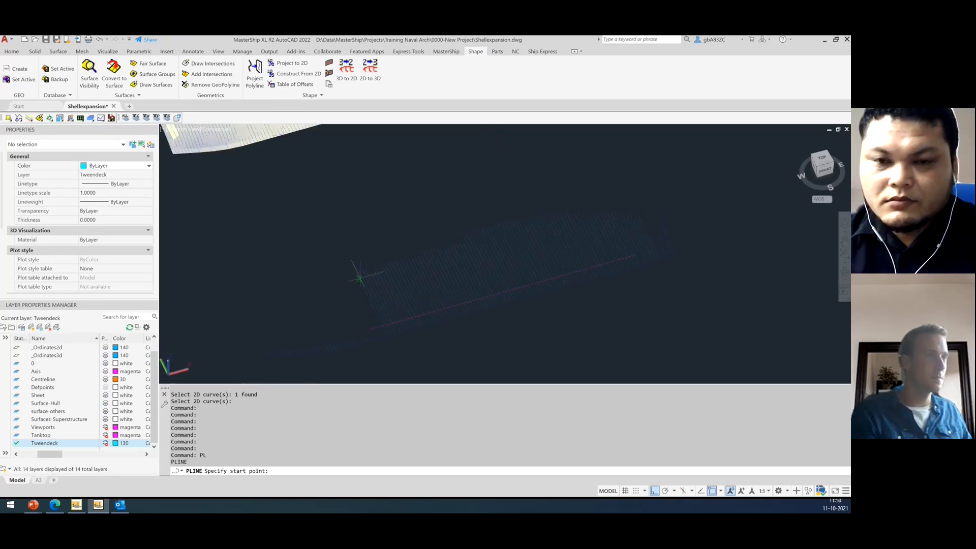
click(516, 264)
scroll(609, 238, down, 5)
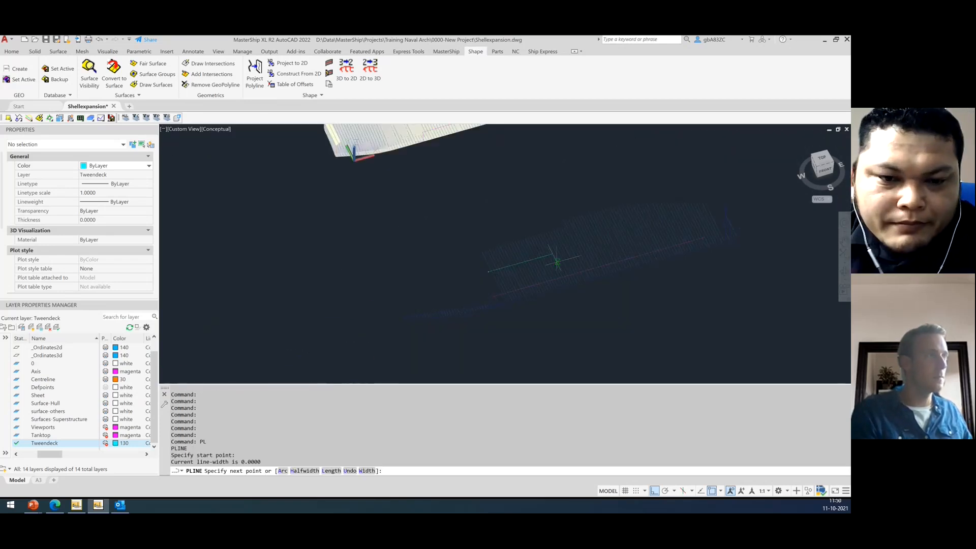
scroll(654, 226, up, 3)
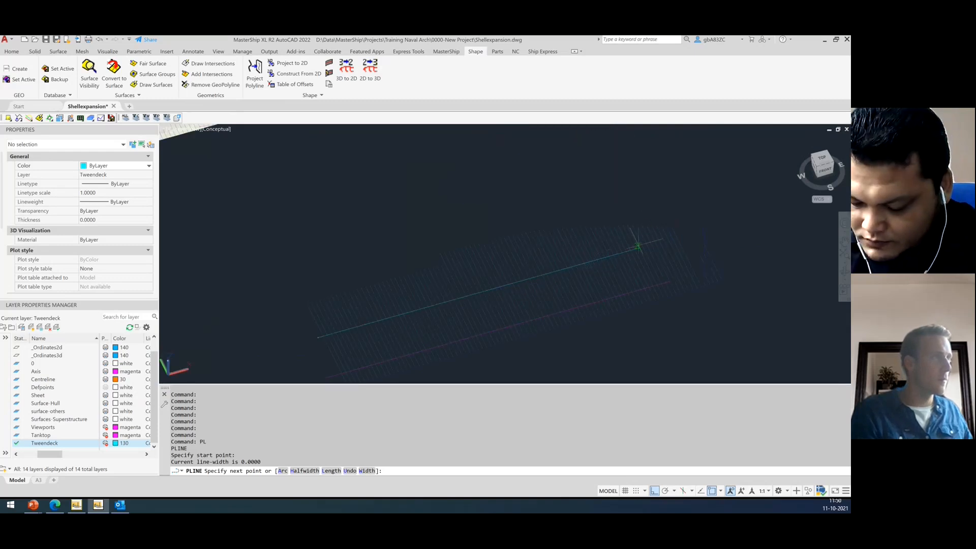
click(638, 248)
key(Escape)
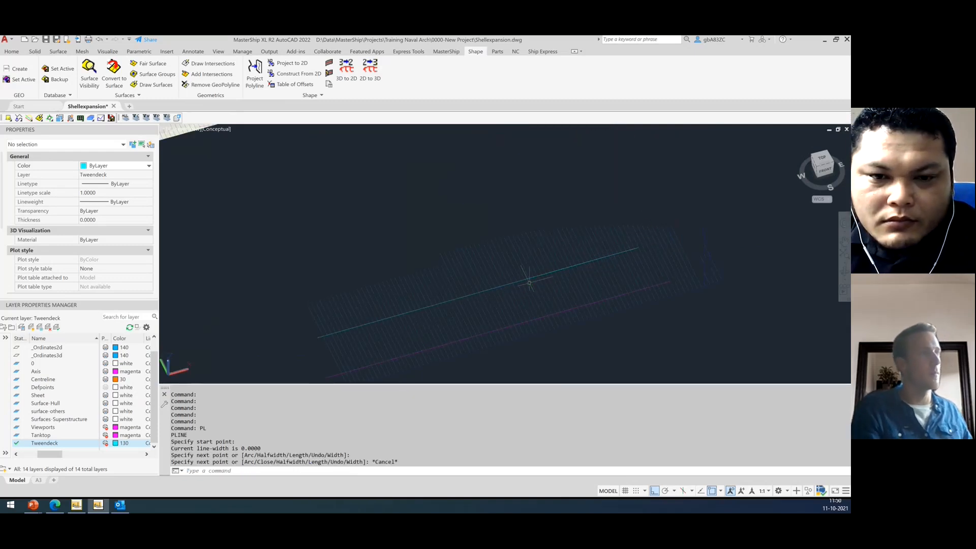
Convert the tweendeck polyline from the 2D grid into a 3D curve on the hull with the 2D to 3D command.
scroll(432, 295, down, 4)
click(415, 306)
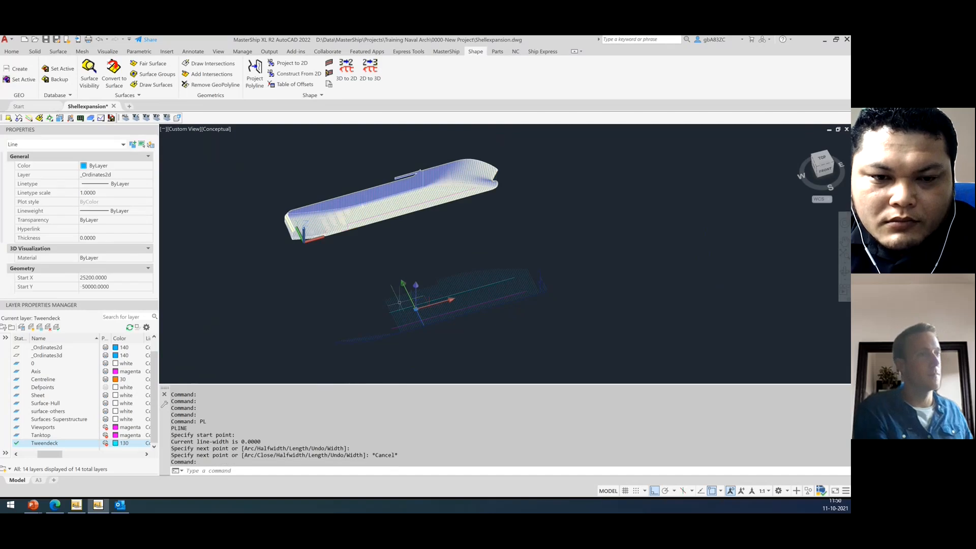
key(Escape)
click(370, 71)
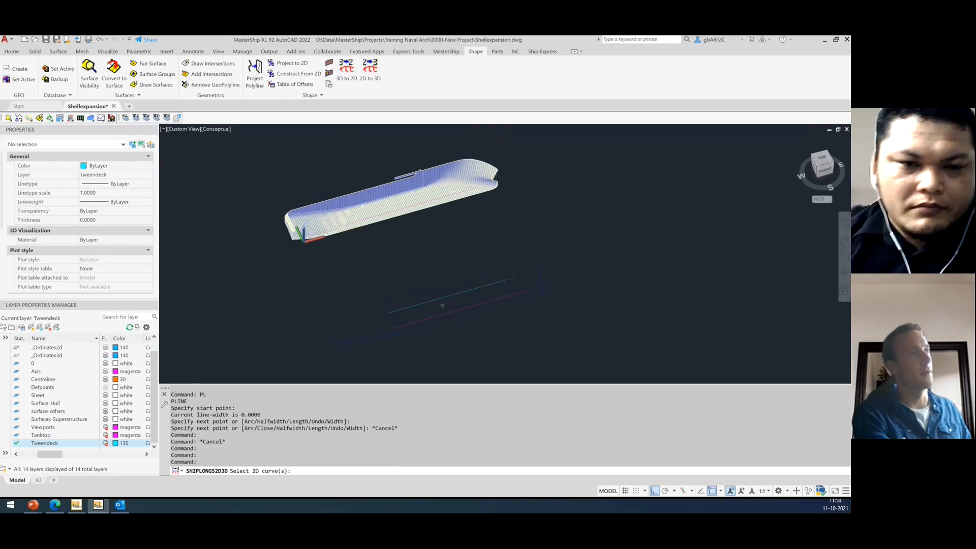
click(424, 300)
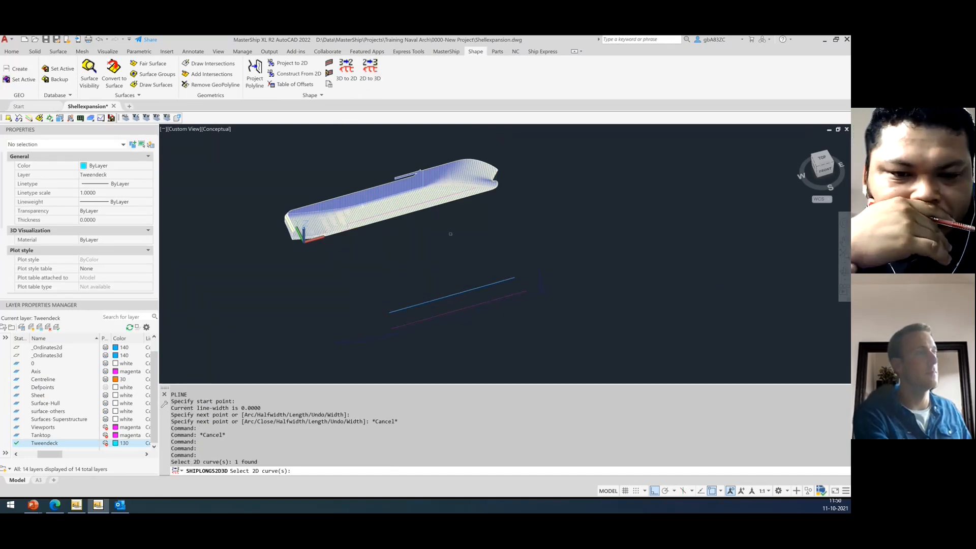
key(Return)
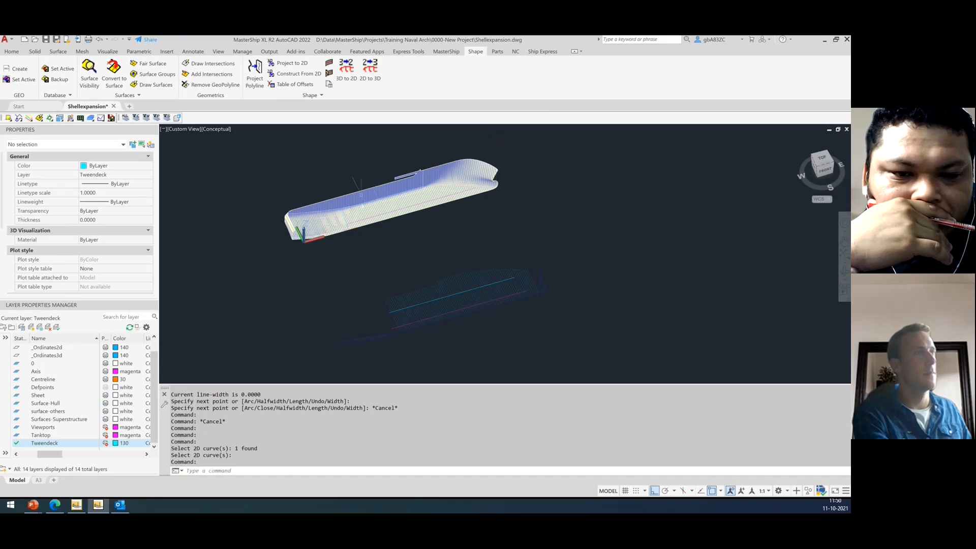
Examine the converted tweendeck curve on the 3D hull and compare it with its line in the 2D grid.
scroll(362, 201, up, 4)
scroll(320, 181, up, 3)
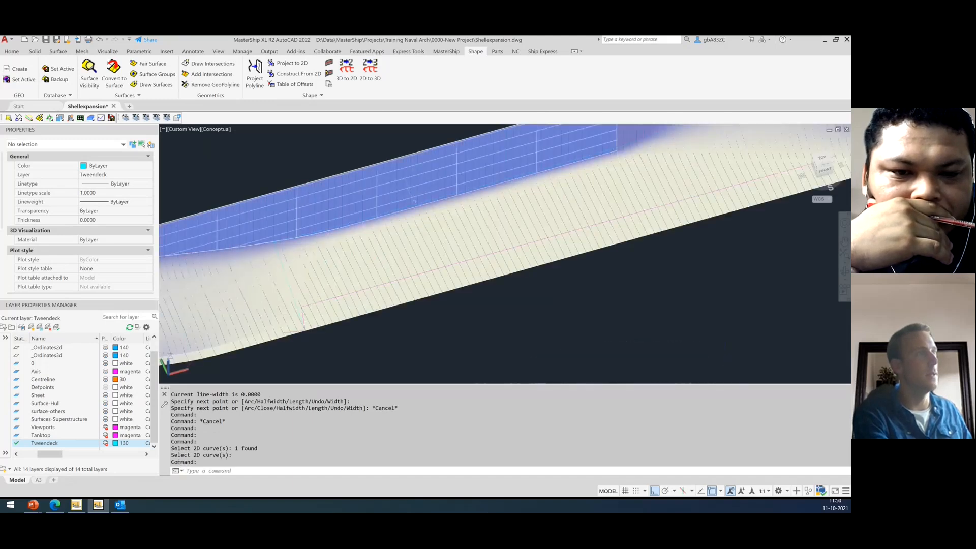
click(407, 206)
scroll(406, 206, down, 3)
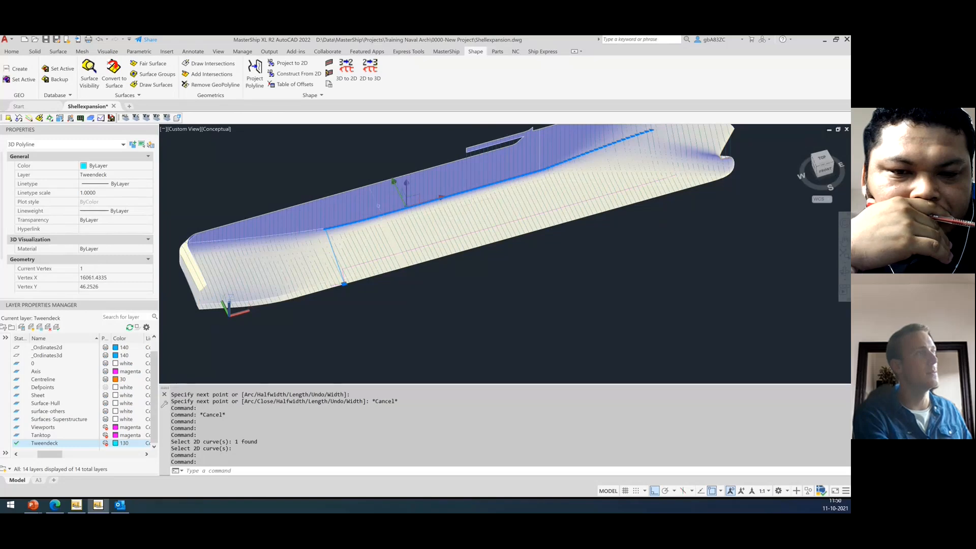
scroll(401, 211, down, 2)
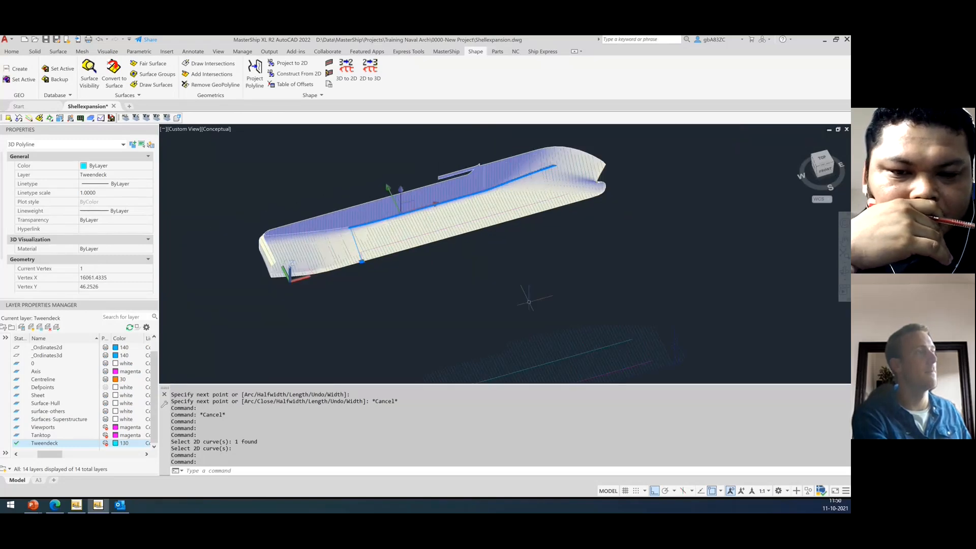
scroll(515, 295, up, 2)
scroll(515, 297, down, 3)
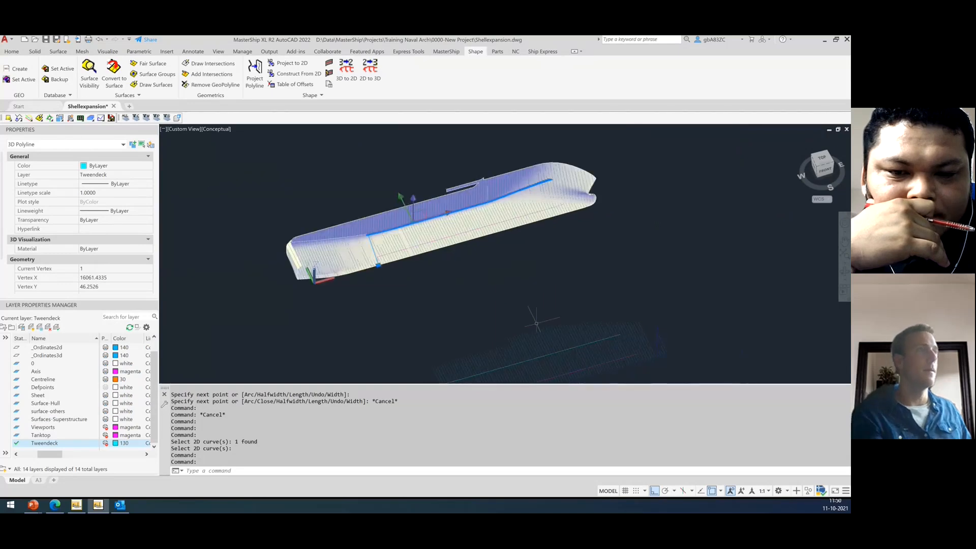
key(Escape)
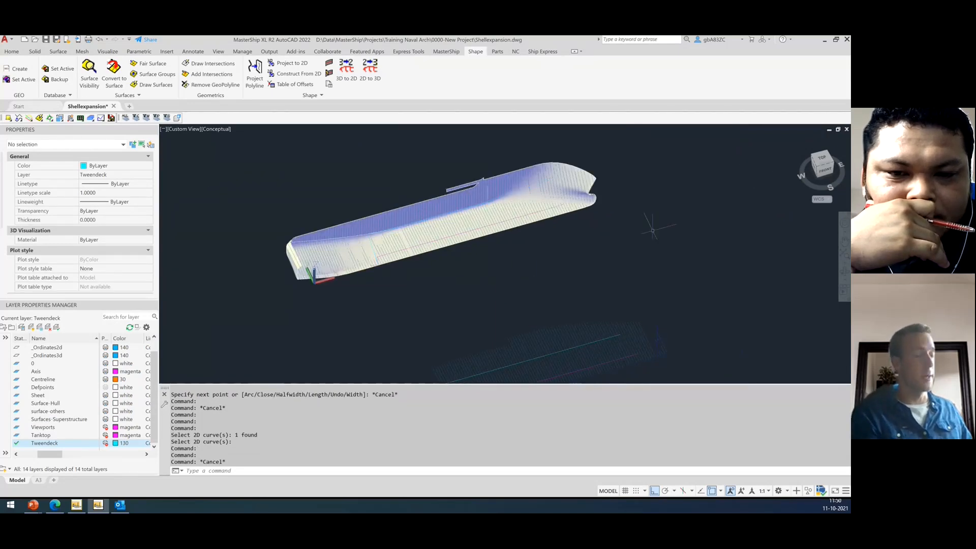
Switch to the front view and create a new layer named CWL with color 10.
click(827, 174)
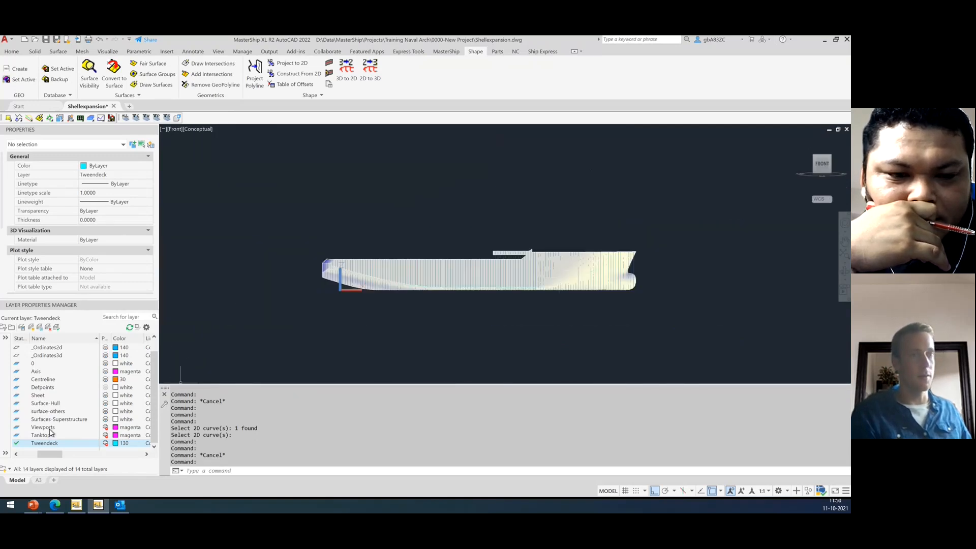
right_click(52, 449)
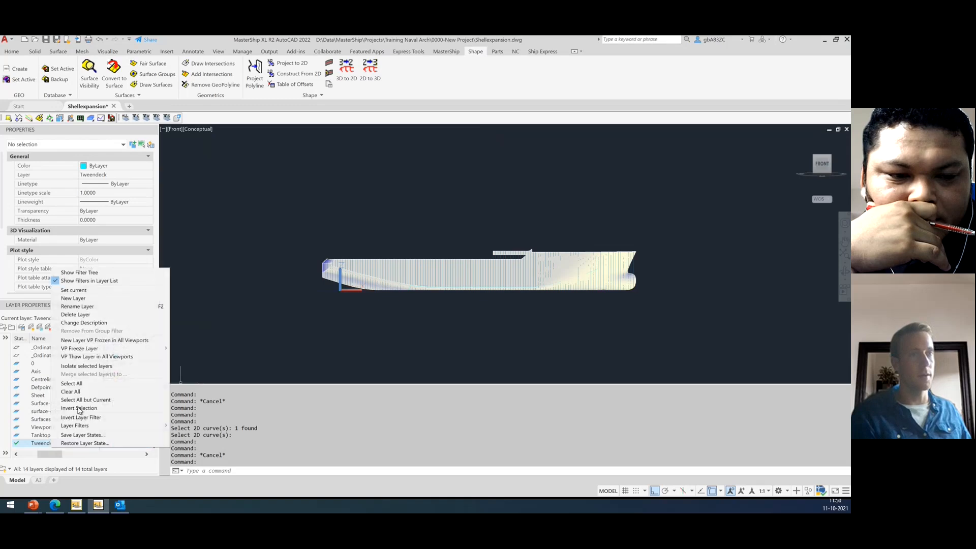
click(73, 298)
text(CWL)
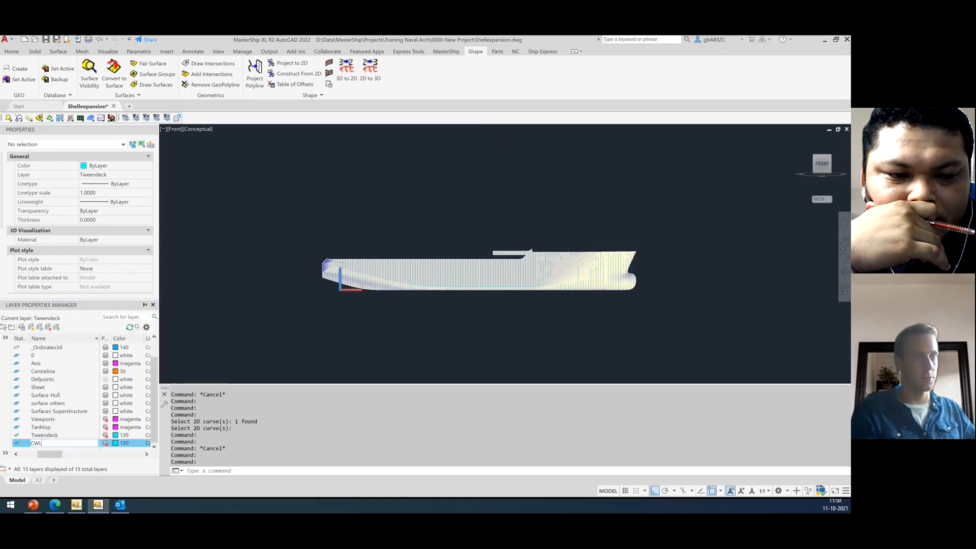
key(Return)
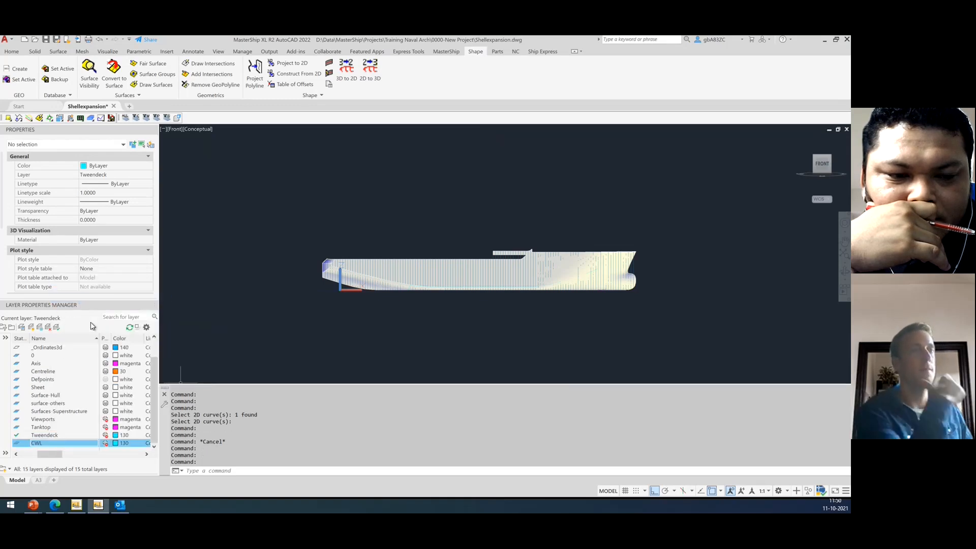
click(123, 442)
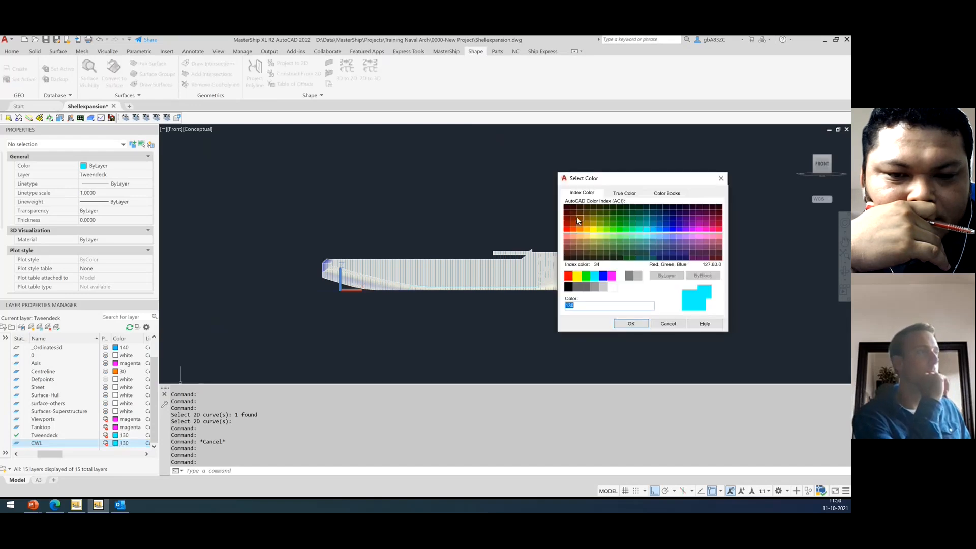
text(10)
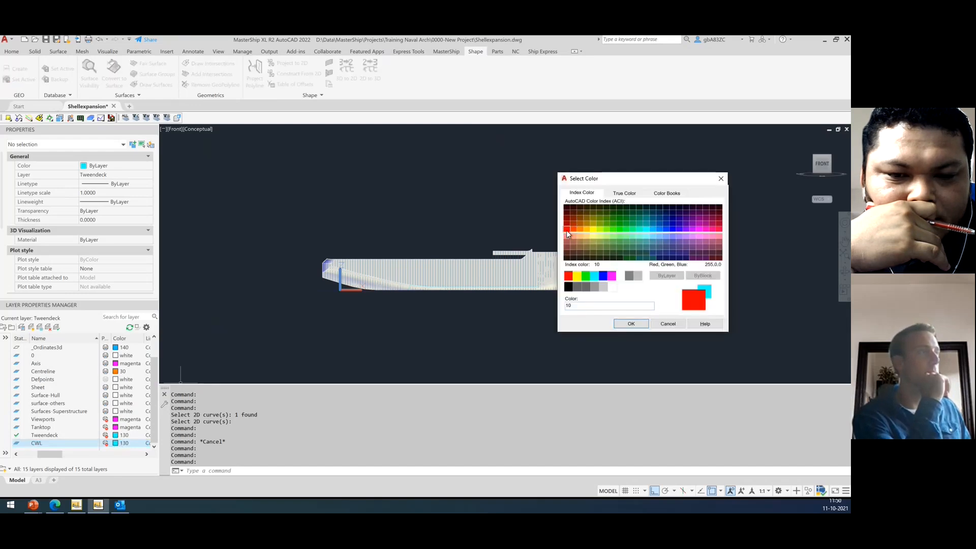
click(630, 324)
Draw a straight horizontal line lengthwise across the lower hull, extending past both the stern and the bow.
text(L)
key(Return)
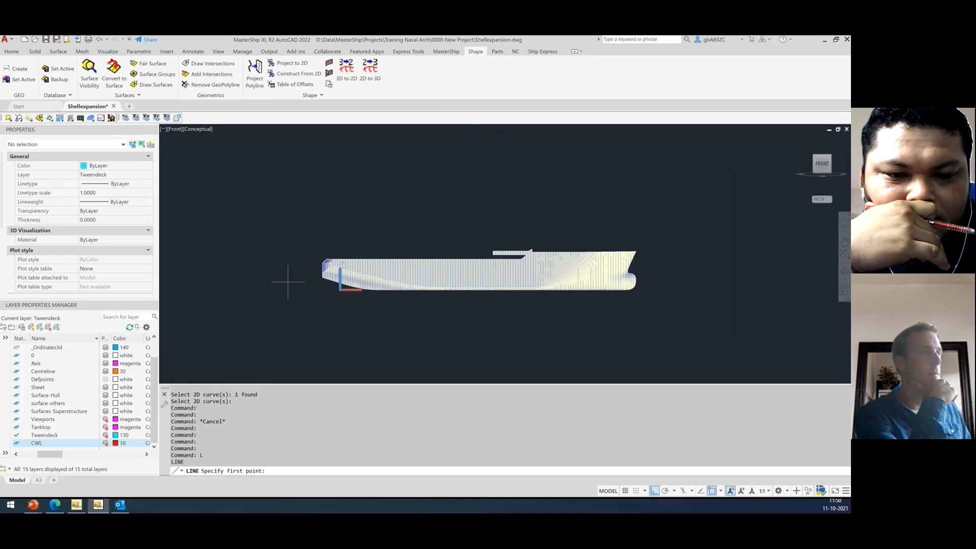
click(288, 282)
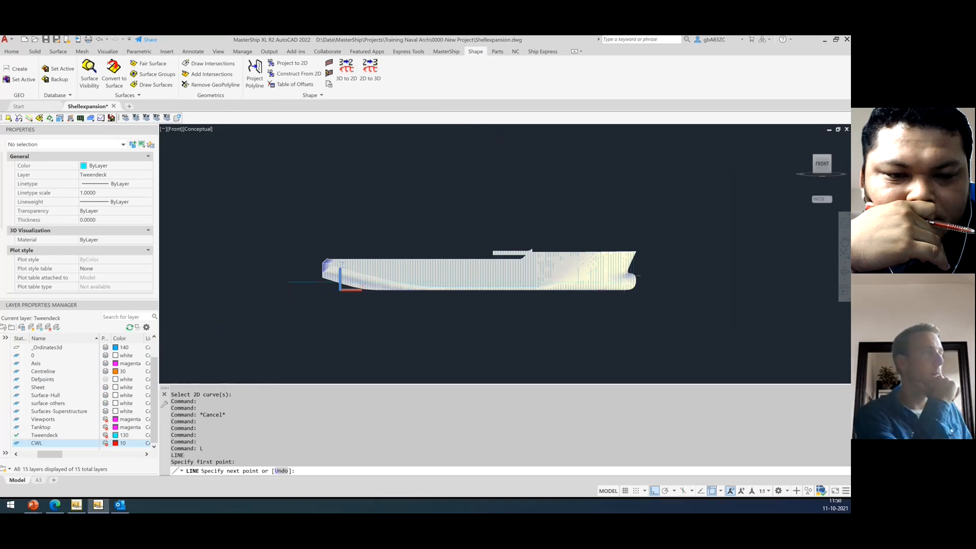
key(Escape)
click(669, 289)
key(Escape)
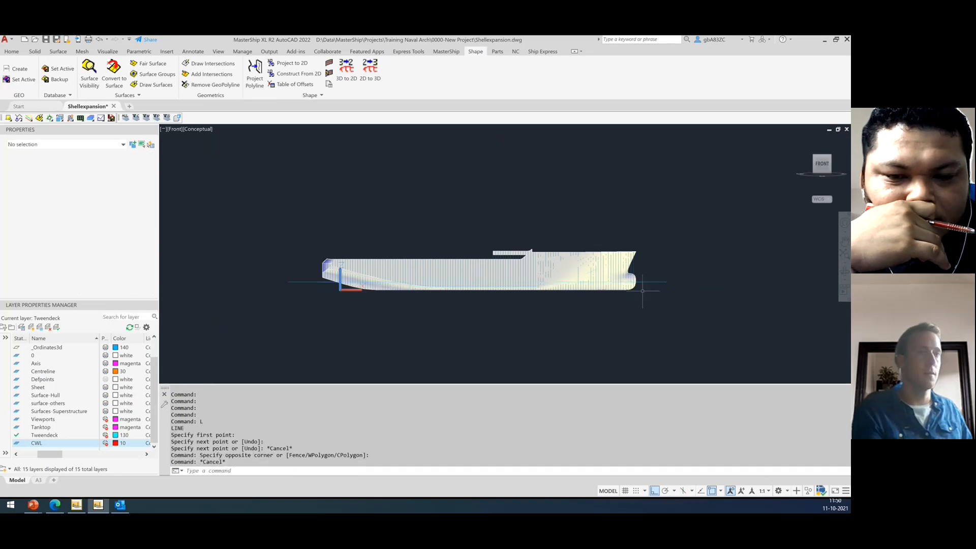
Make the CWL layer current and assign the new horizontal line to the CWL layer.
double_click(37, 444)
click(666, 282)
click(420, 130)
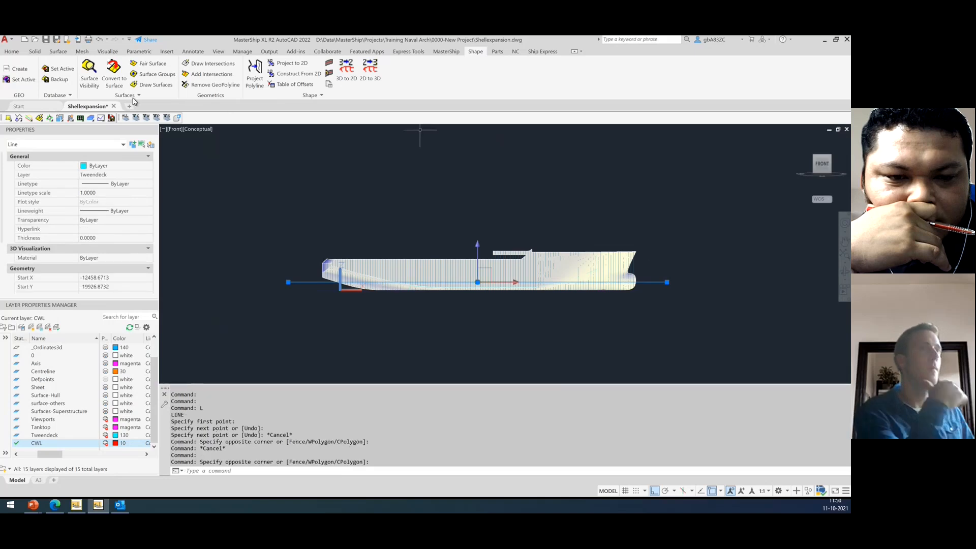
click(135, 175)
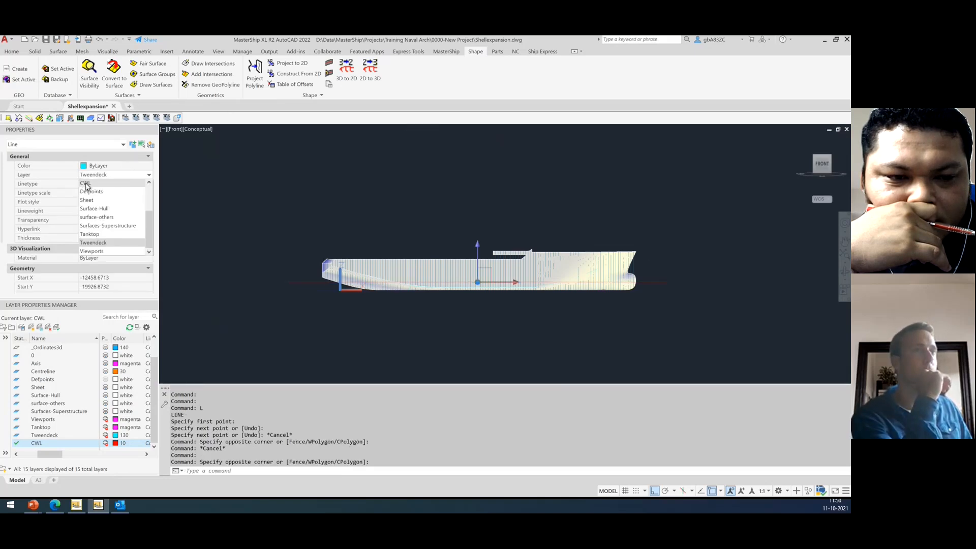
click(86, 184)
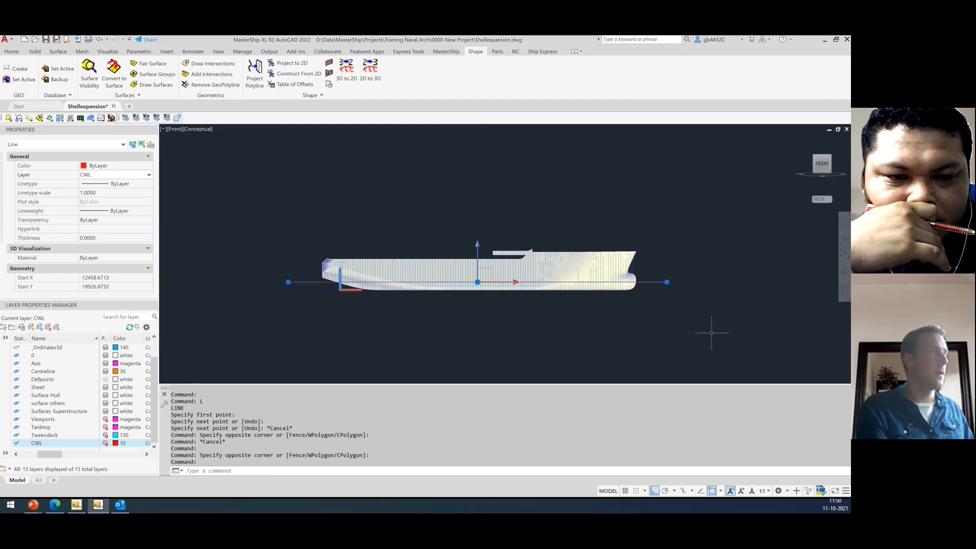
key(Escape)
scroll(647, 279, up, 3)
click(658, 319)
click(654, 270)
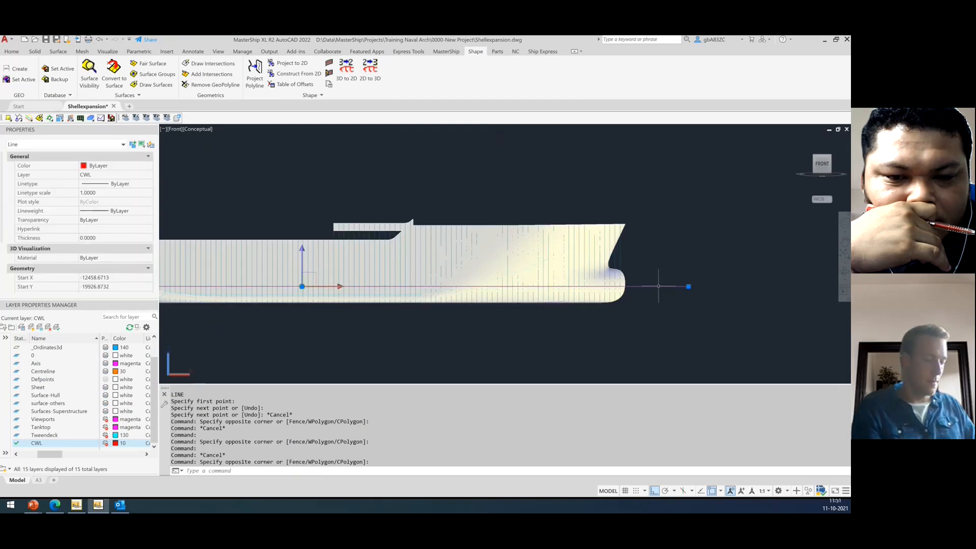
key(Return)
click(683, 312)
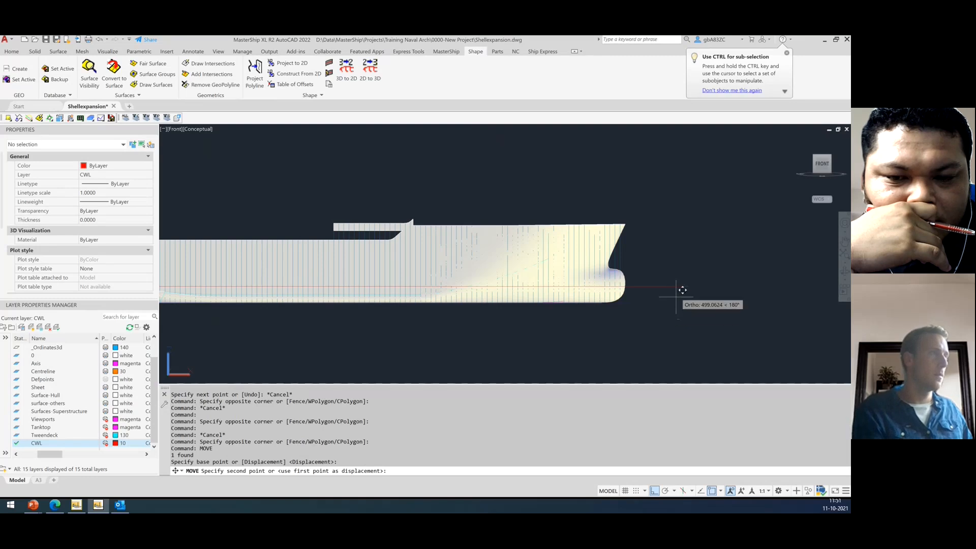
key(Escape)
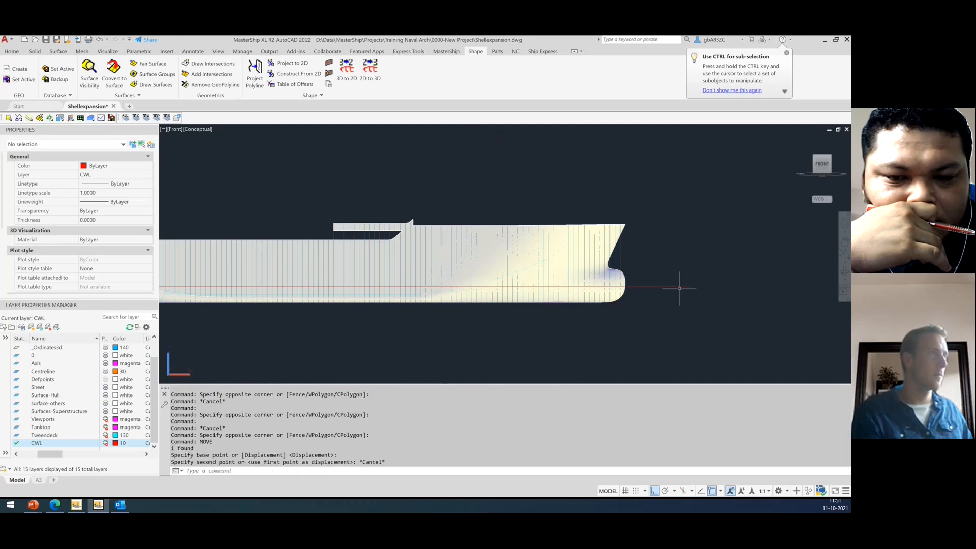
click(670, 274)
click(671, 284)
text(m)
key(Return)
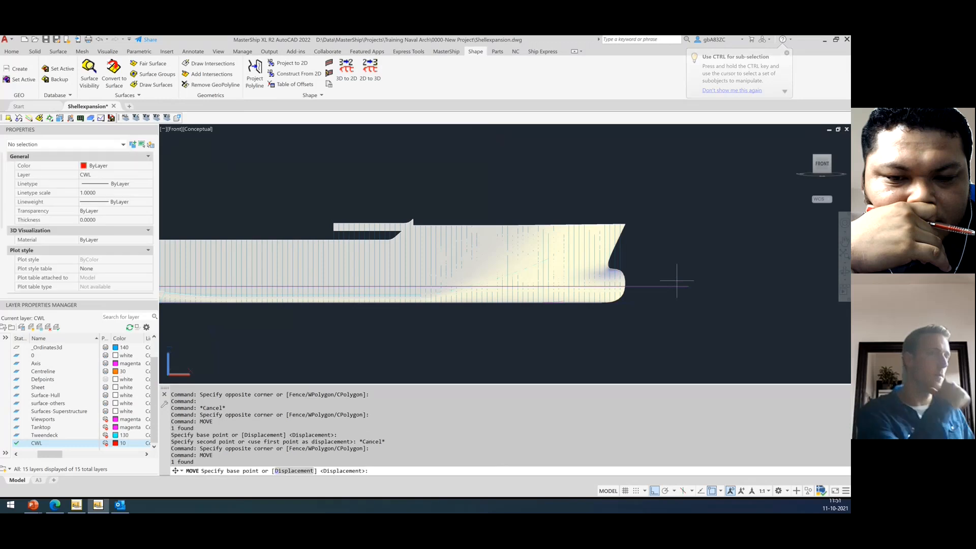
click(689, 286)
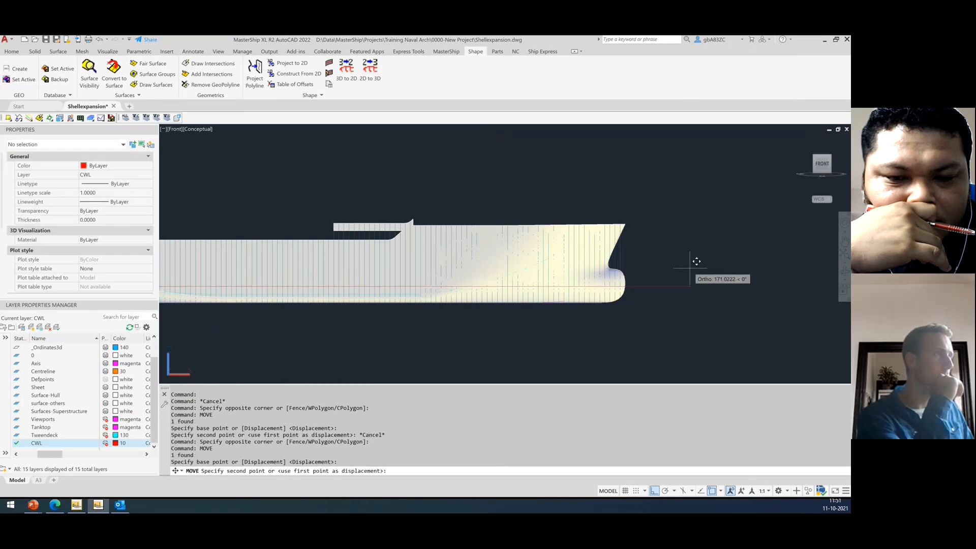
key(Escape)
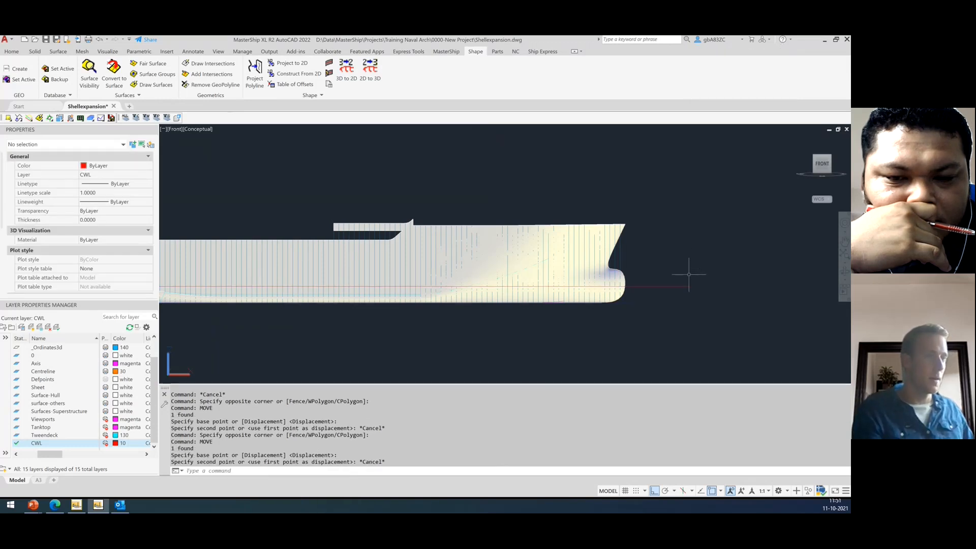
Move the CWL line upward using a displacement of 0,0,1500.
key(Return)
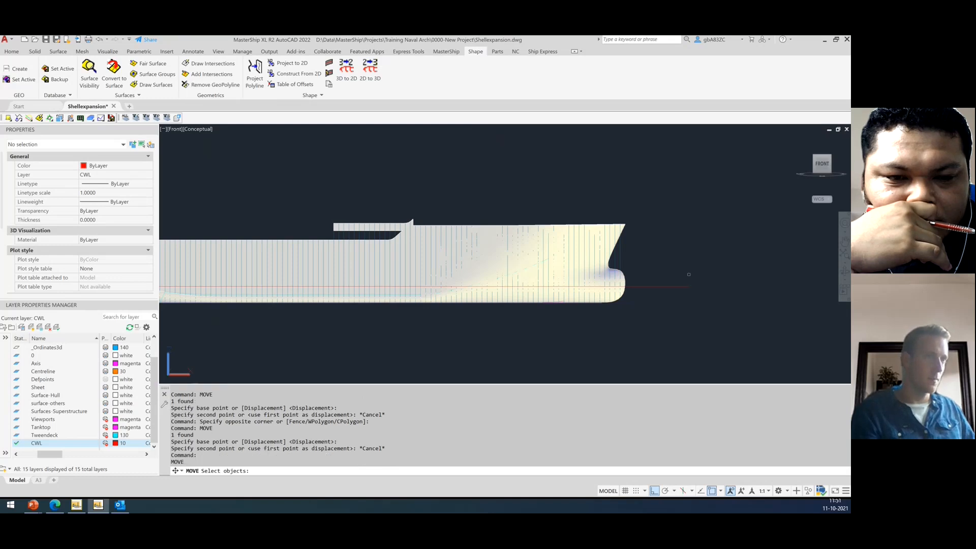
click(671, 286)
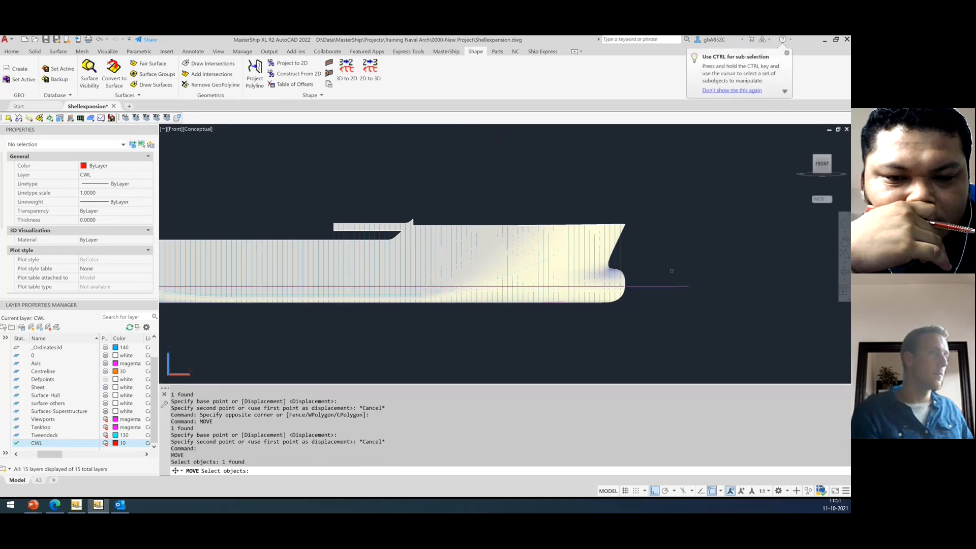
key(Return)
text(d)
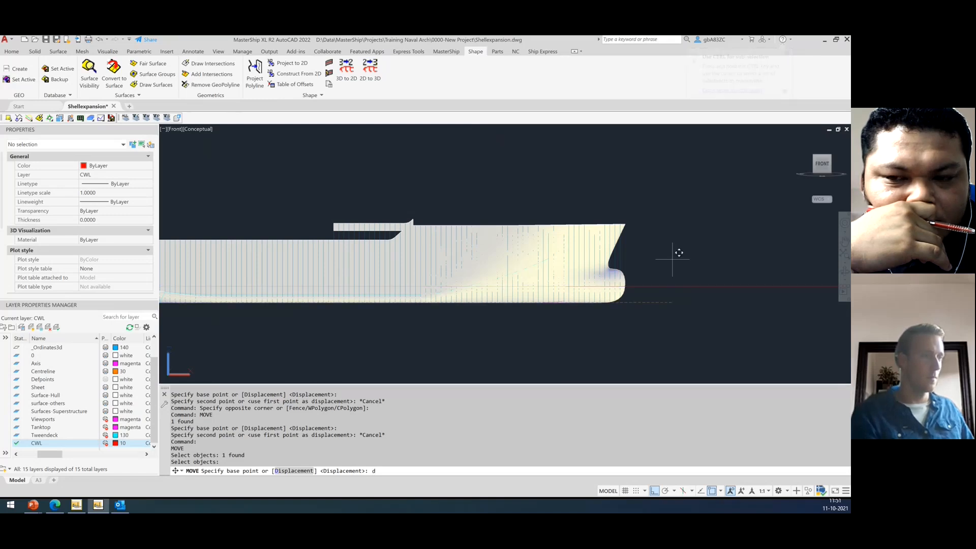
key(Return)
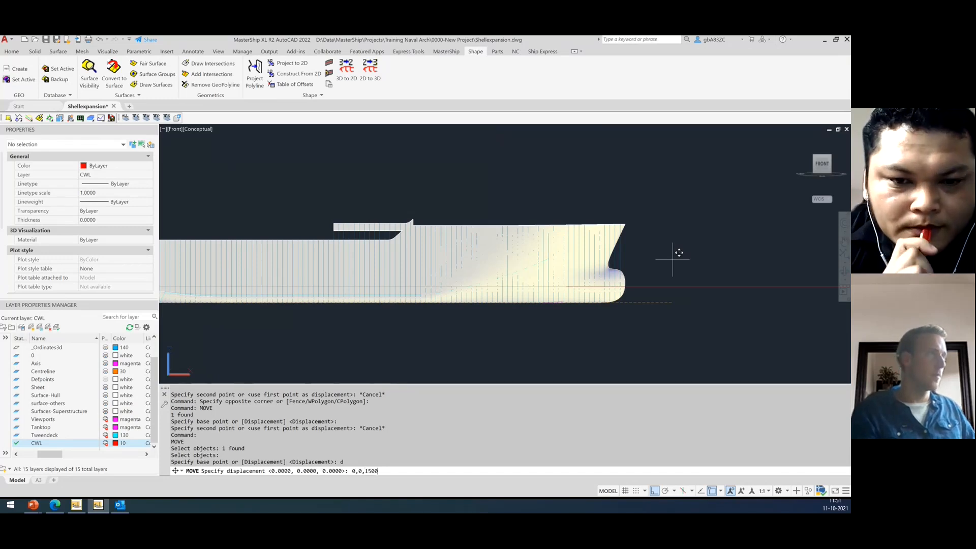
key(Return)
click(707, 313)
click(669, 254)
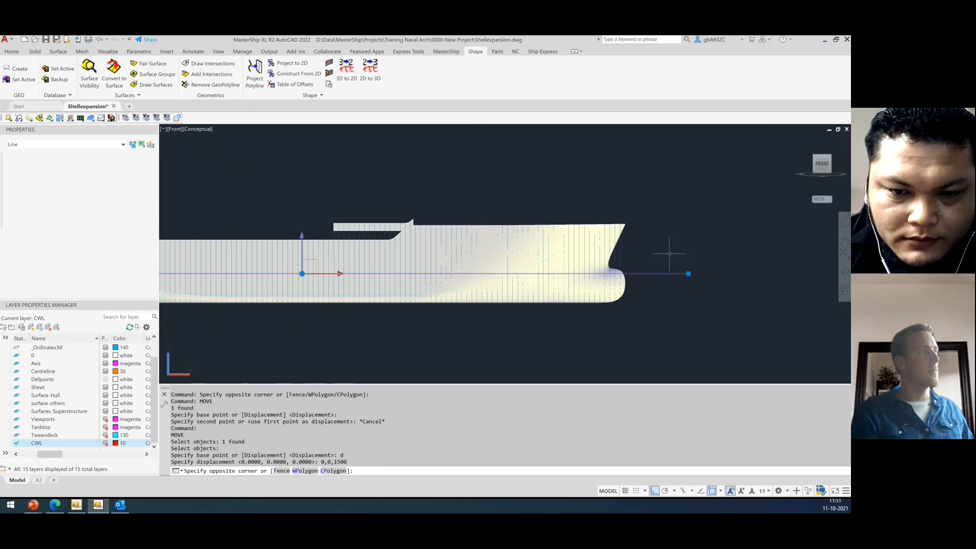
scroll(734, 264, down, 2)
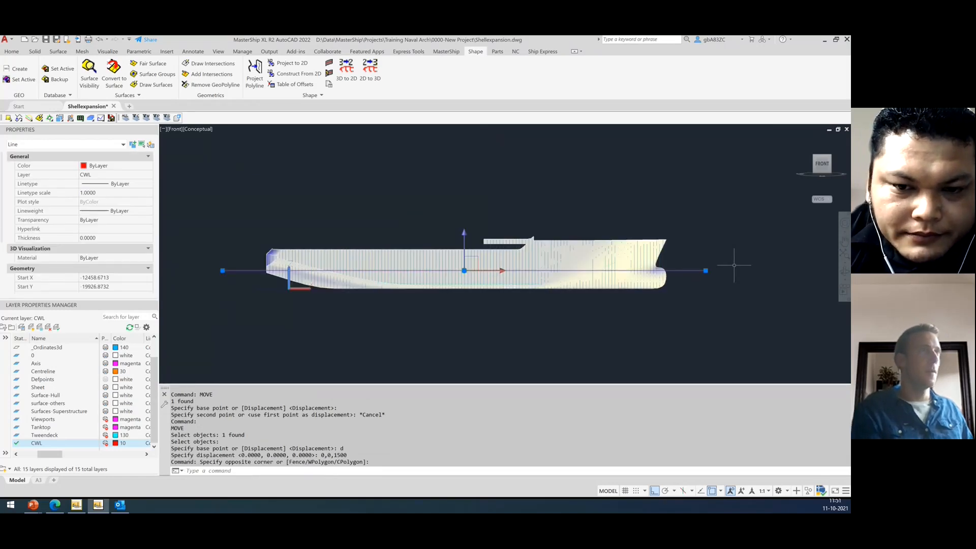
key(Escape)
Project the CWL line onto the forward hull surface with Project Geometry, using the current view as projection direction.
text(project)
key(Return)
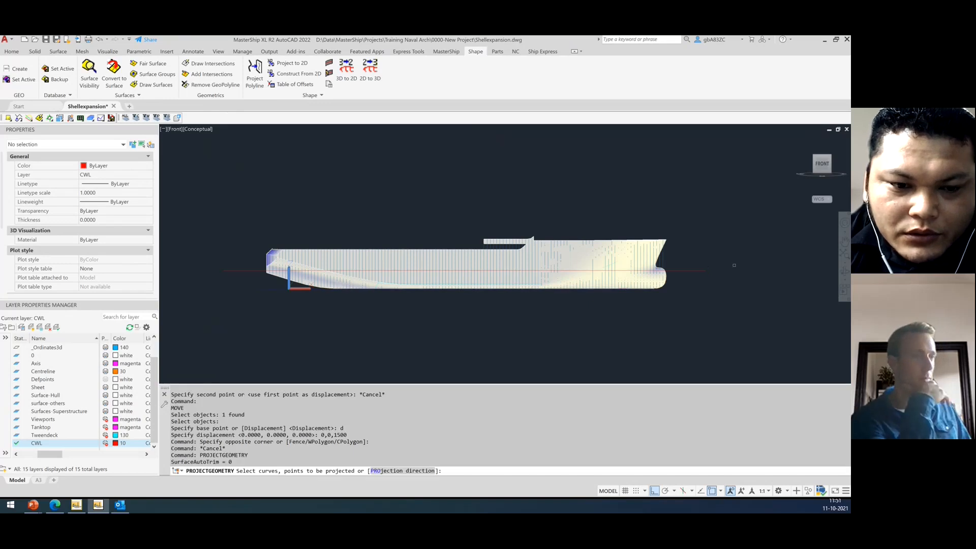
click(715, 293)
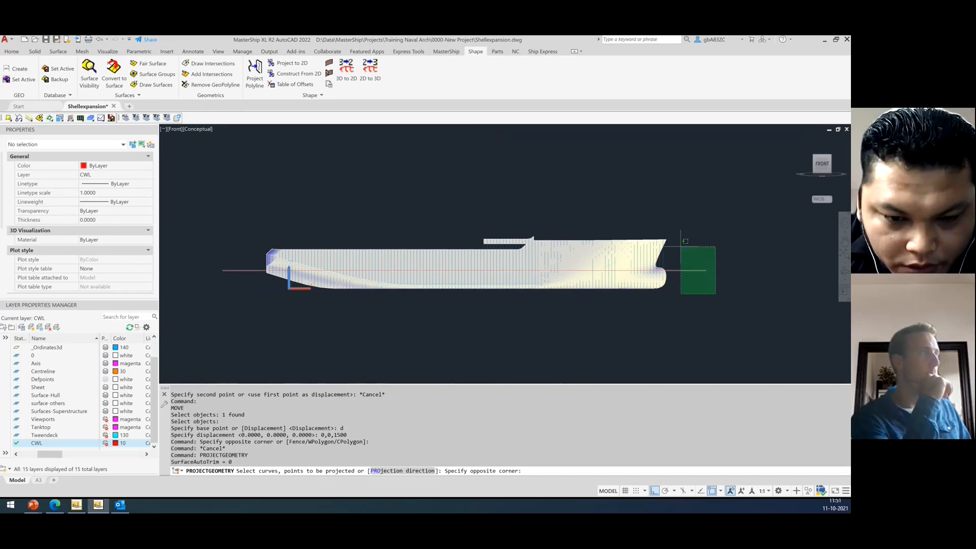
click(681, 247)
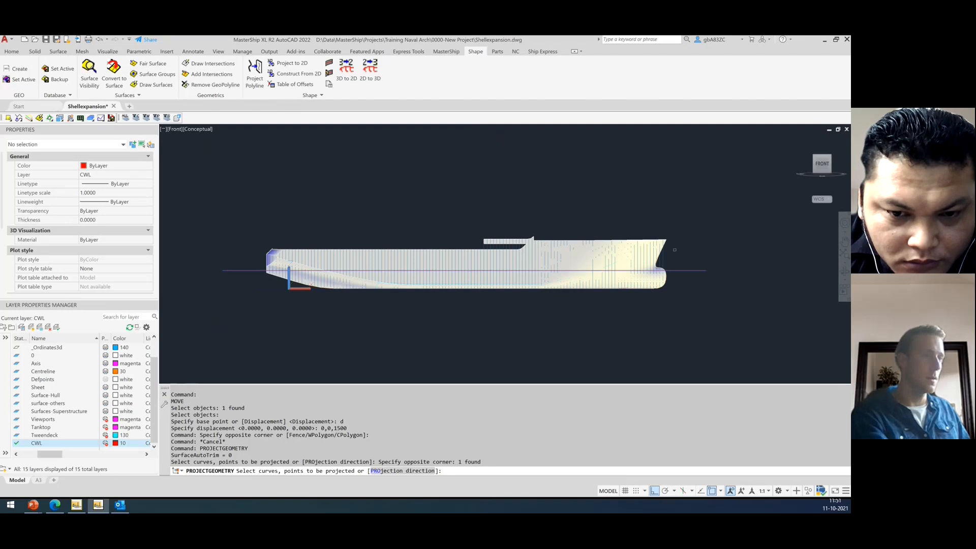
key(Return)
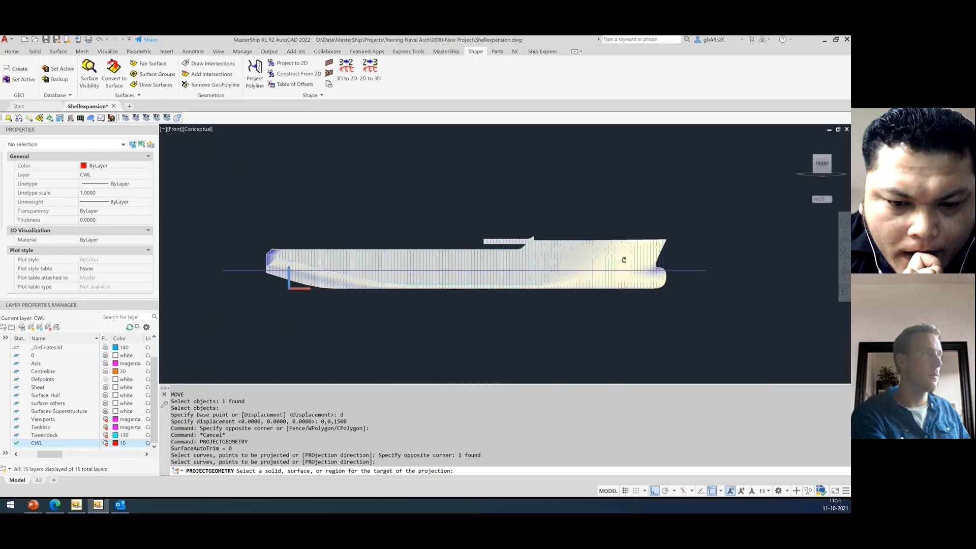
click(621, 324)
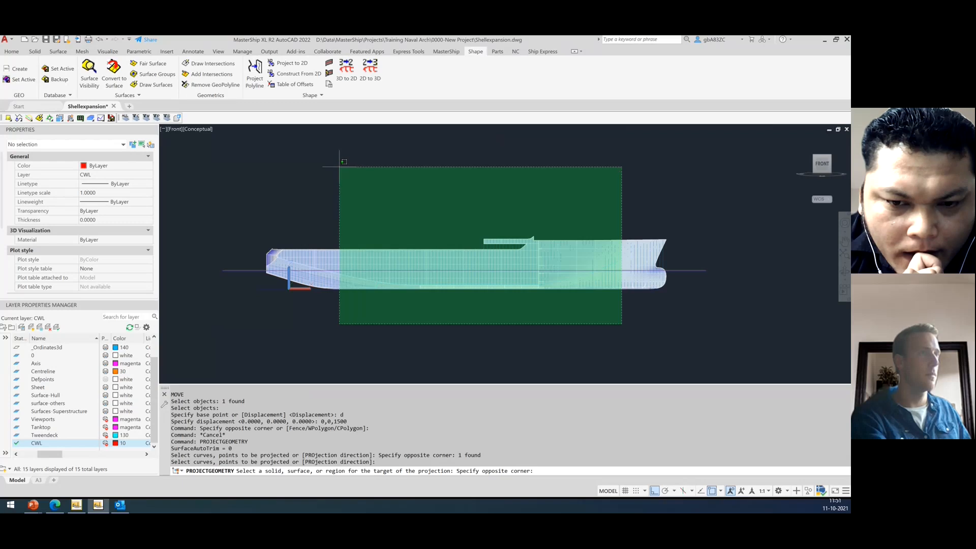
click(339, 166)
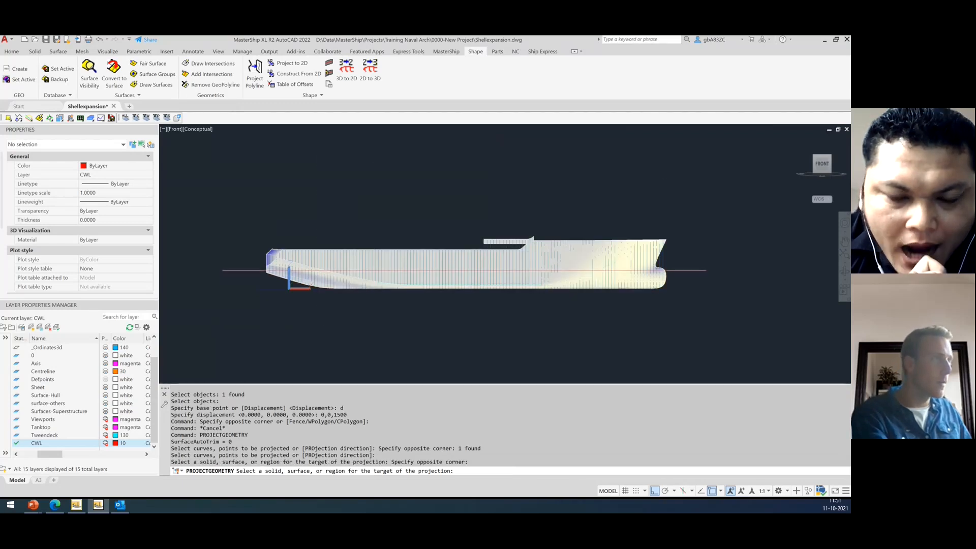
click(562, 265)
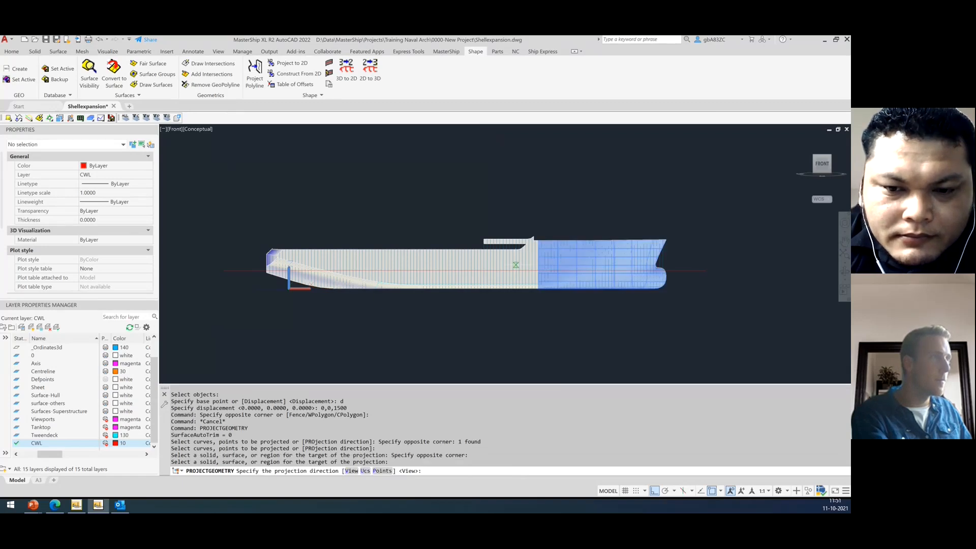
scroll(519, 264, up, 5)
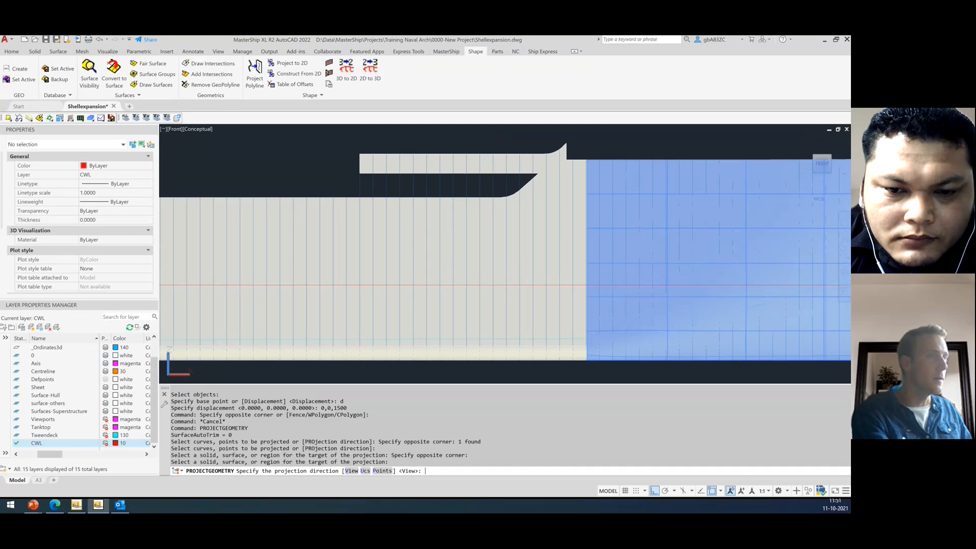
key(Return)
scroll(519, 264, down, 5)
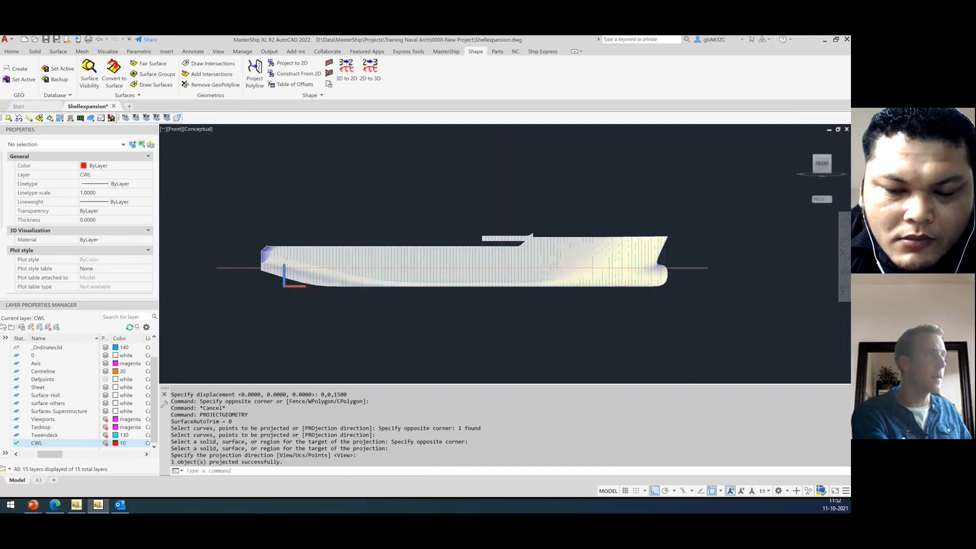
Project the CWL line onto the midship hull surface along the view direction.
key(Return)
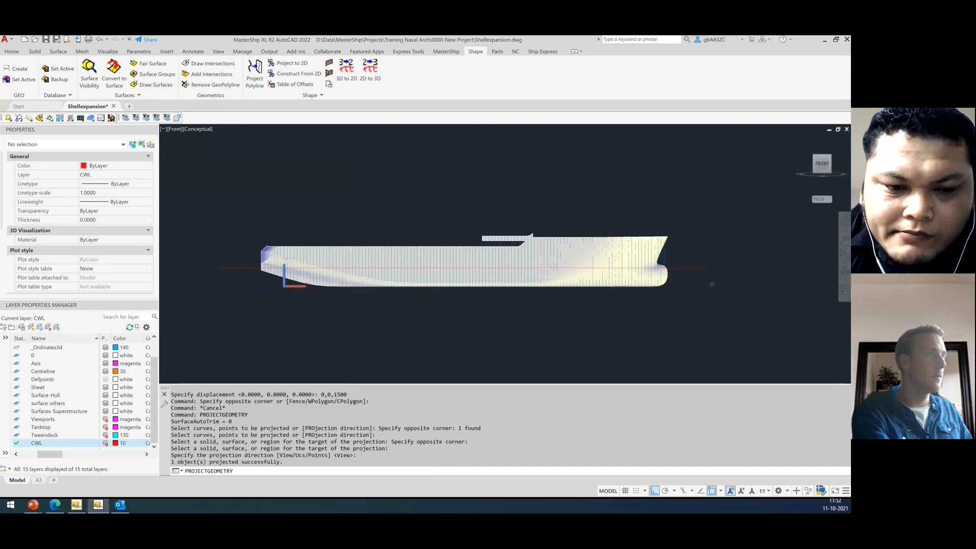
click(703, 276)
click(675, 248)
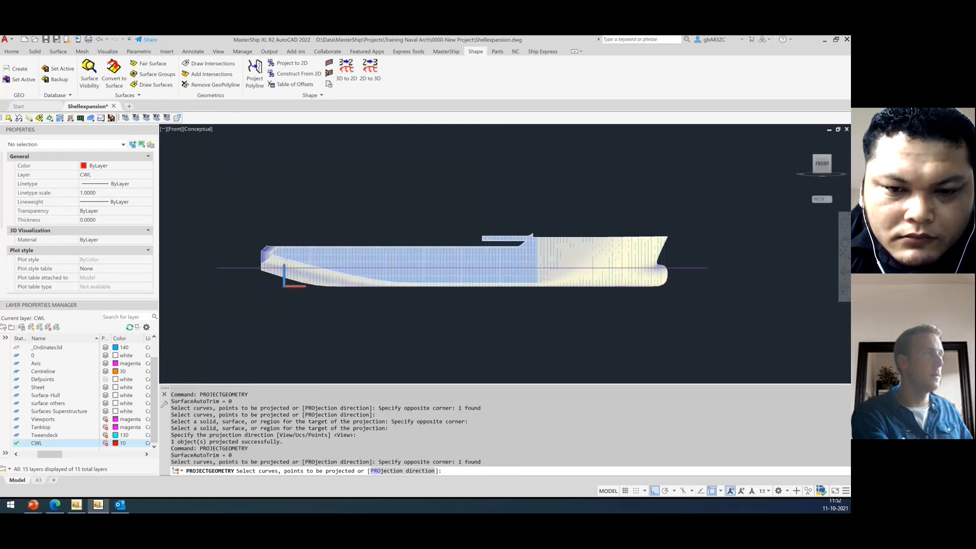
click(485, 249)
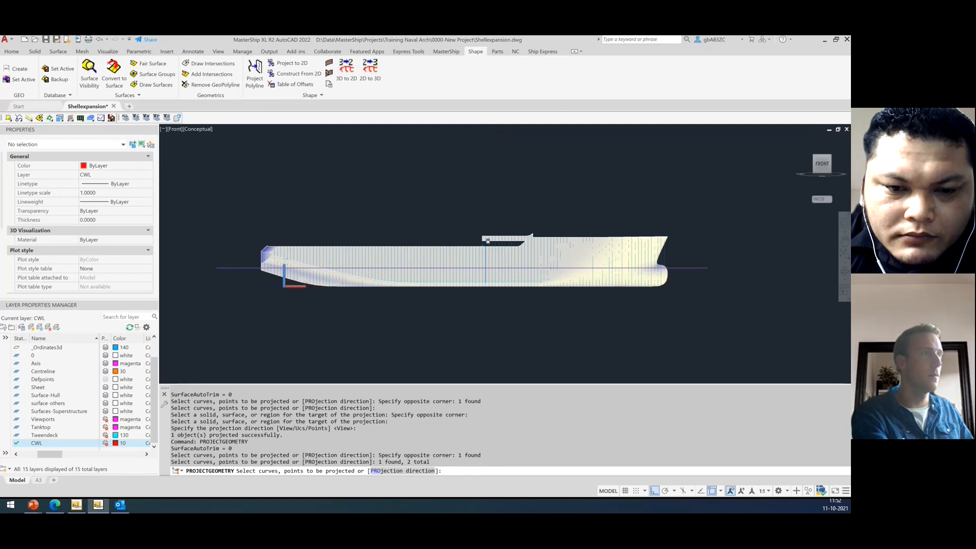
click(482, 253)
key(Return)
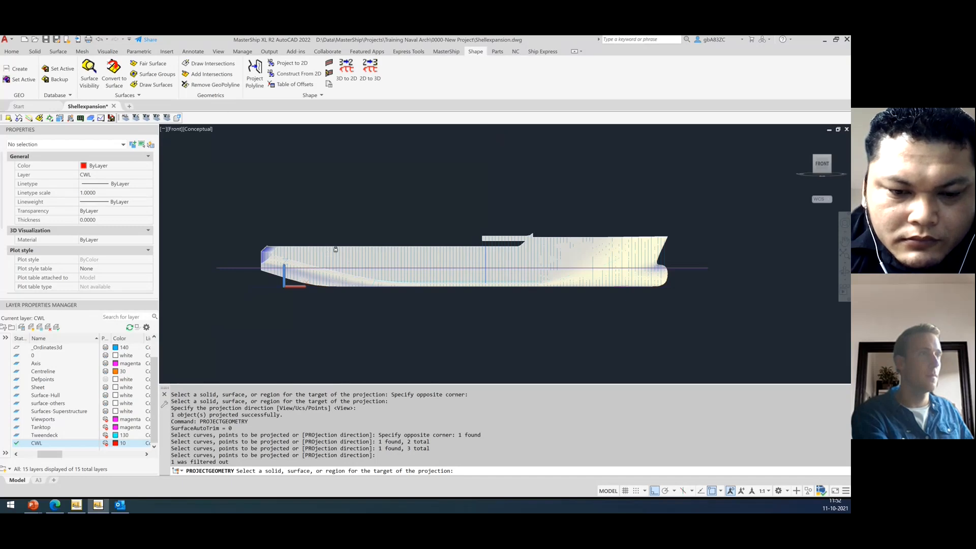
click(290, 258)
key(Return)
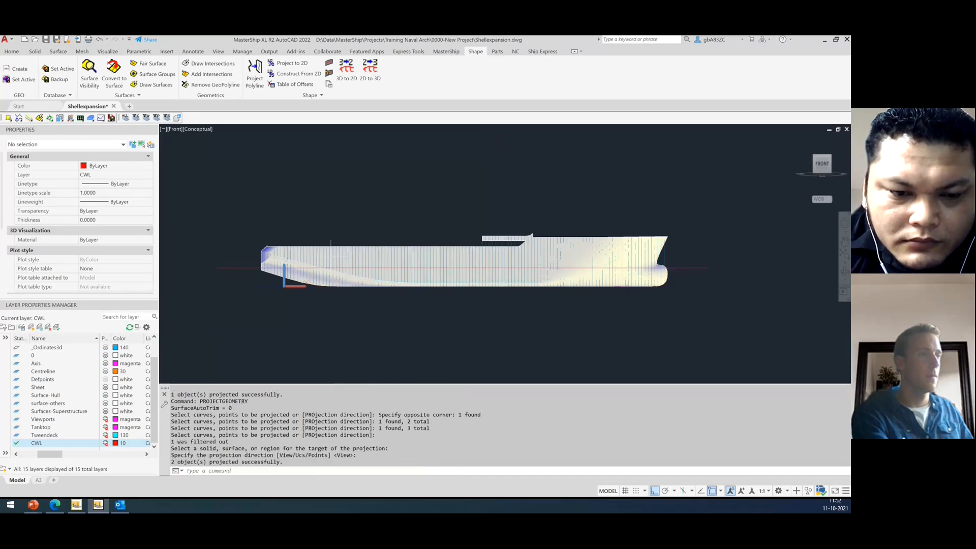
shift+middle_drag(351, 347, 361, 357)
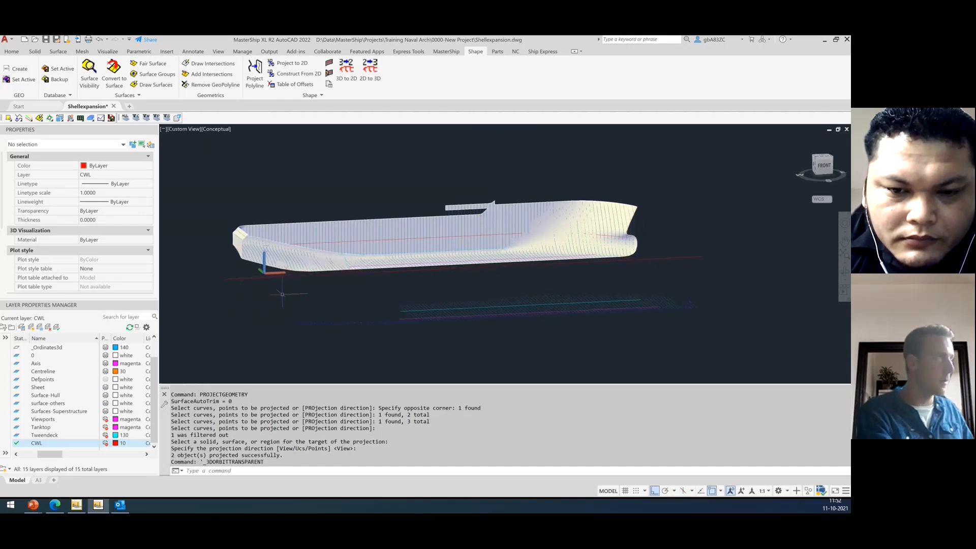
Return to the front view and project the CWL line onto the aft hull surface along the view direction.
click(822, 166)
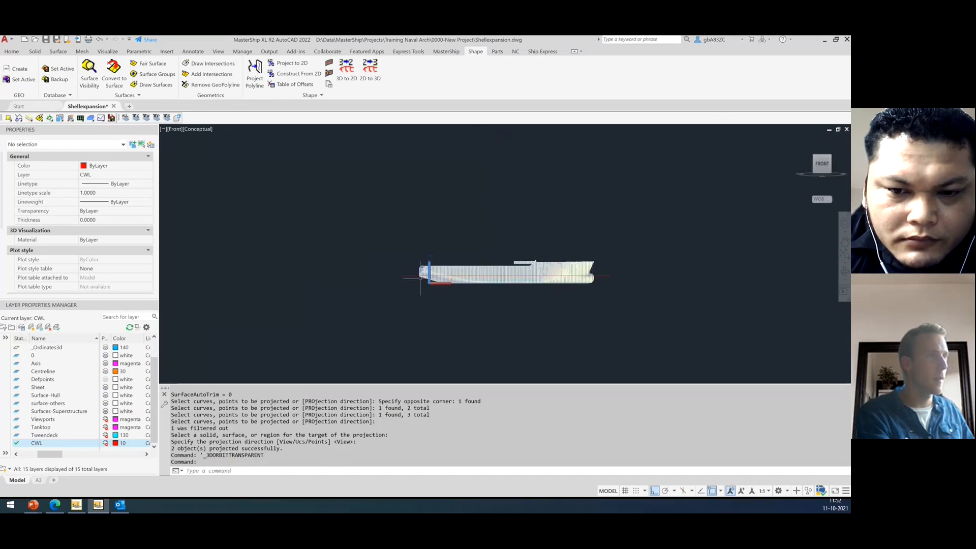
key(Return)
click(394, 297)
click(381, 262)
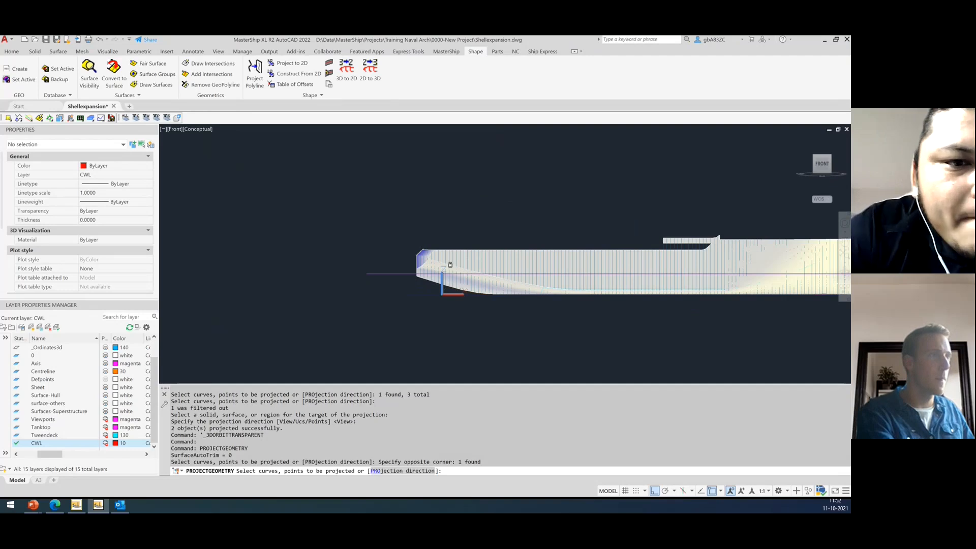
key(Return)
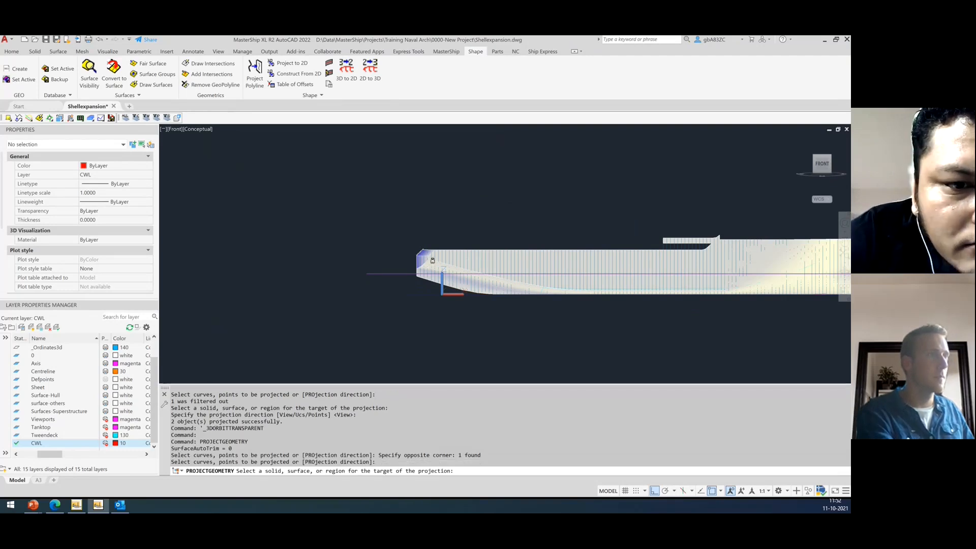
click(431, 266)
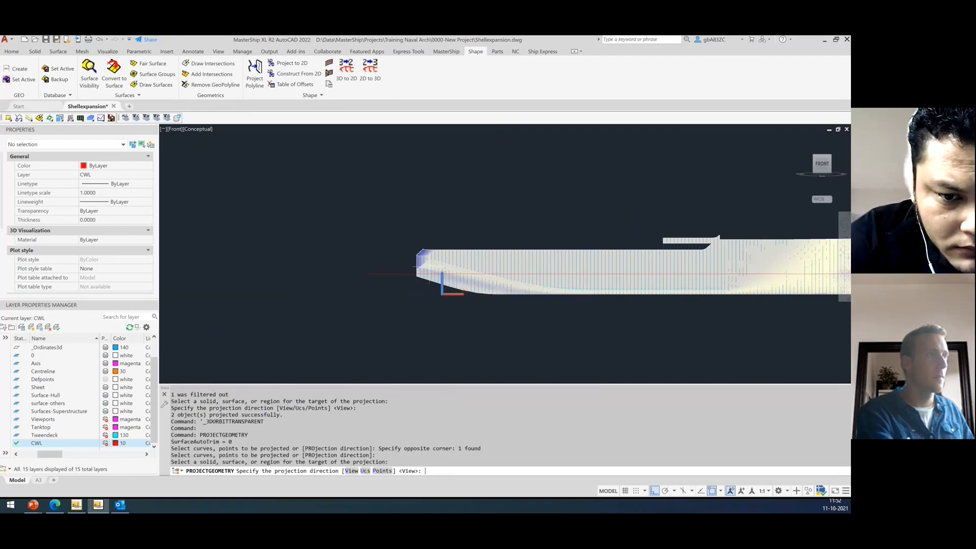
key(Return)
shift+middle_drag(388, 312, 413, 327)
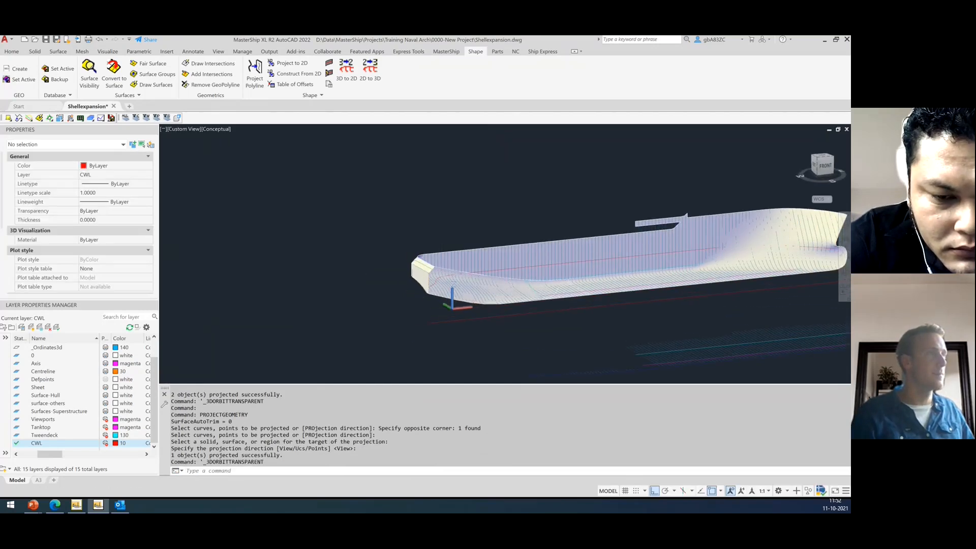
Convert the three projected CWL curves at the stern, midship and bow from any type to 3dPolyline.
scroll(478, 273, up, 6)
click(464, 275)
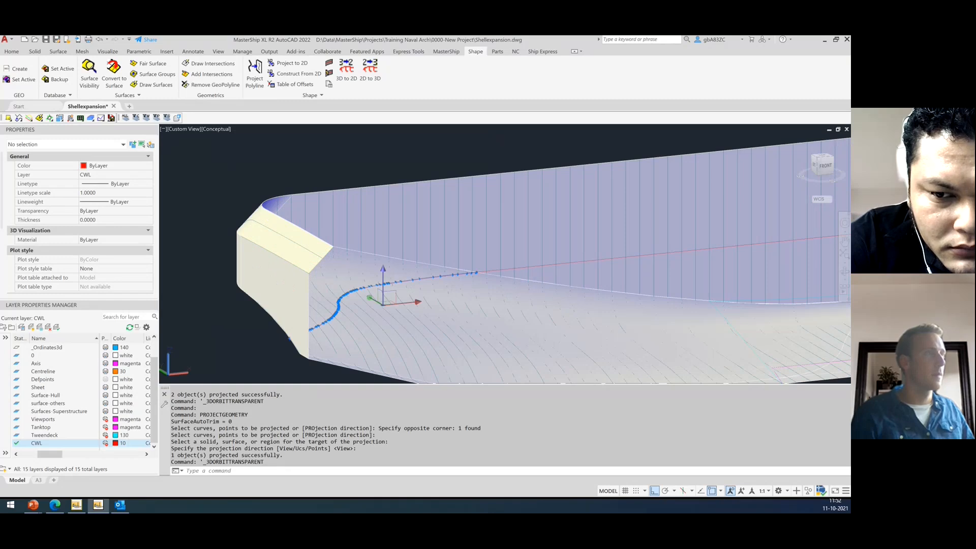
click(514, 264)
scroll(412, 256, down, 5)
scroll(412, 257, down, 5)
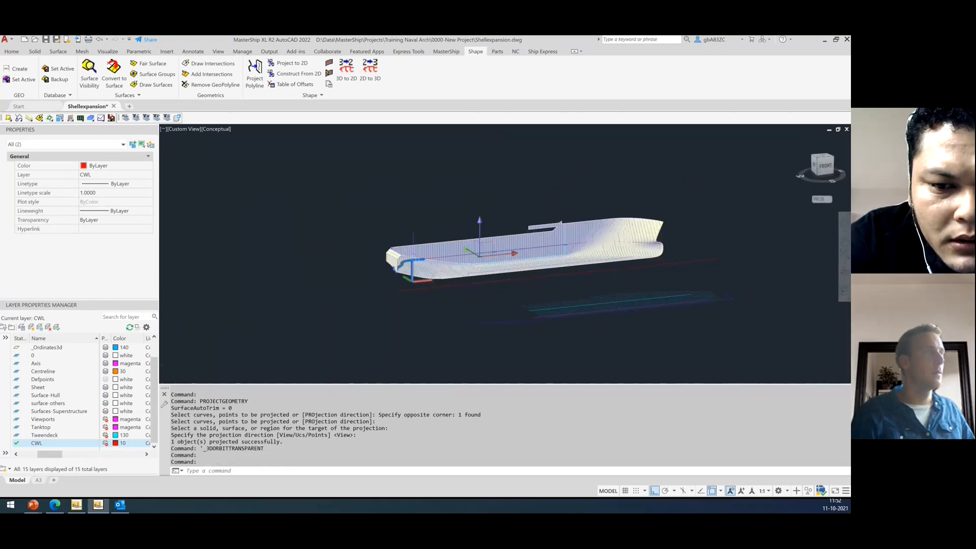
scroll(626, 224, up, 6)
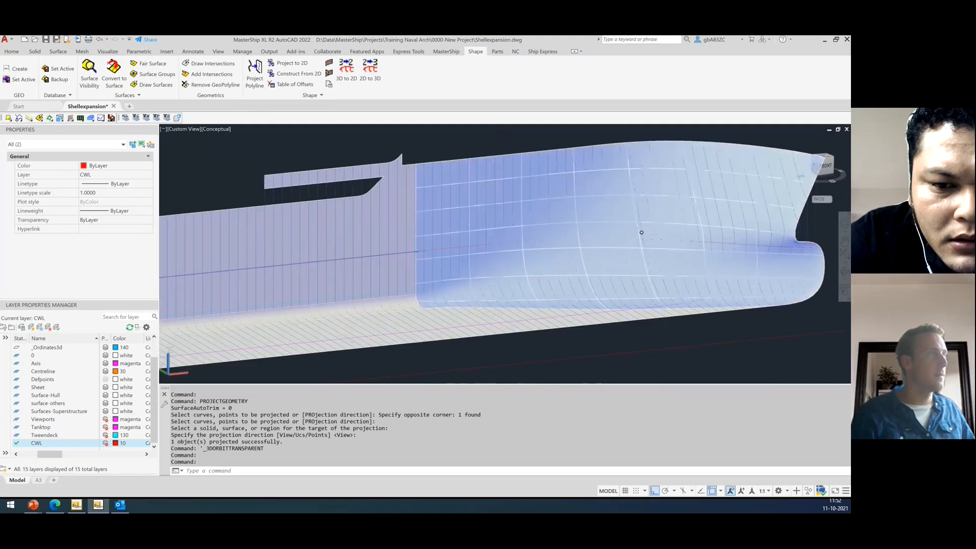
click(630, 239)
scroll(627, 241, down, 3)
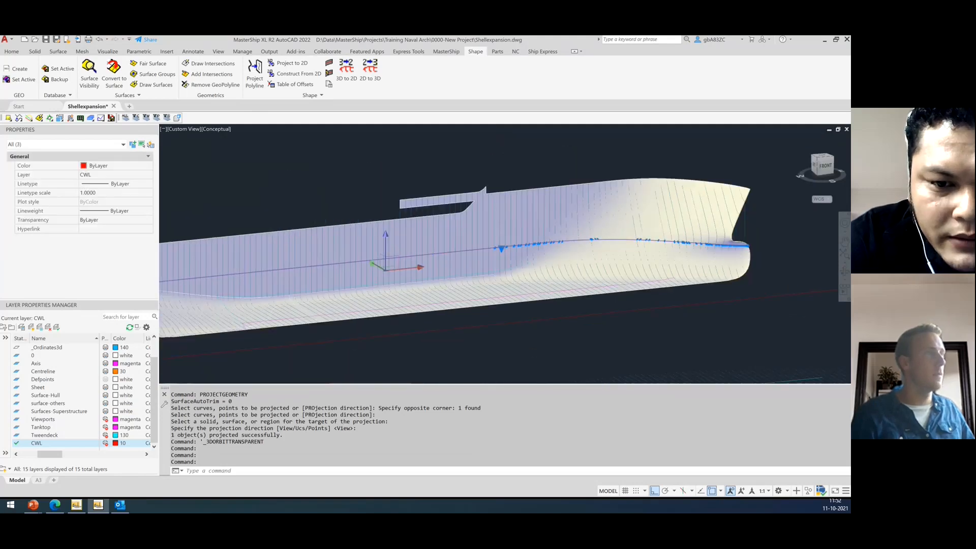
scroll(626, 242, down, 3)
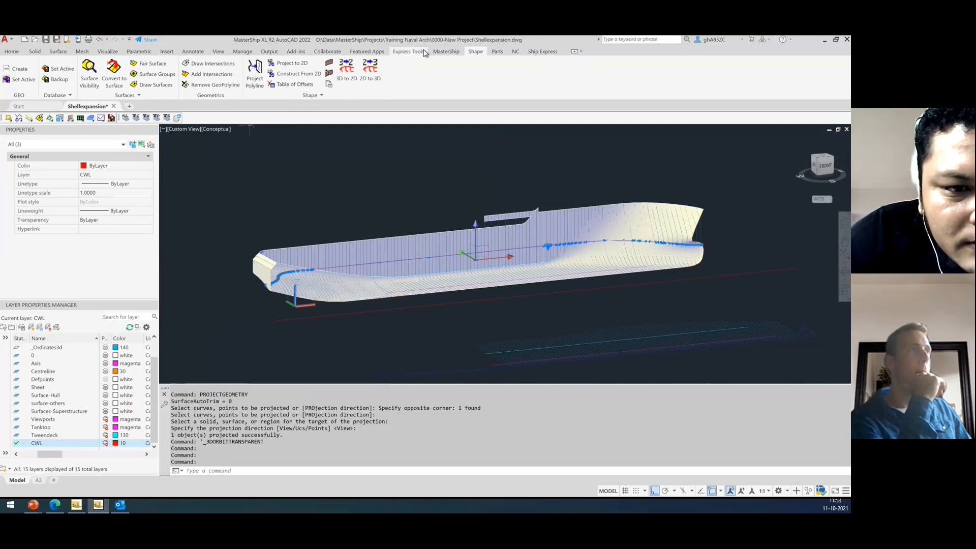
click(446, 52)
key(Escape)
click(305, 76)
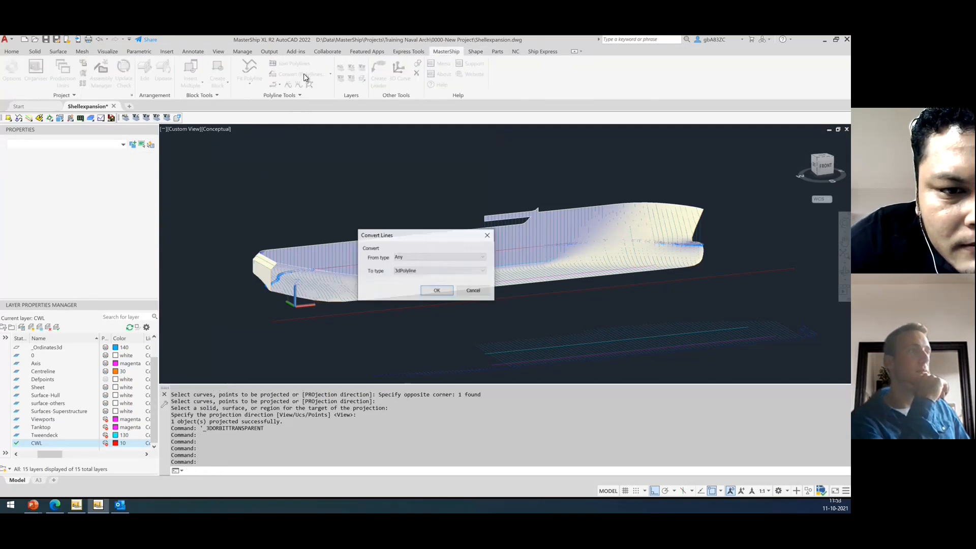
click(435, 290)
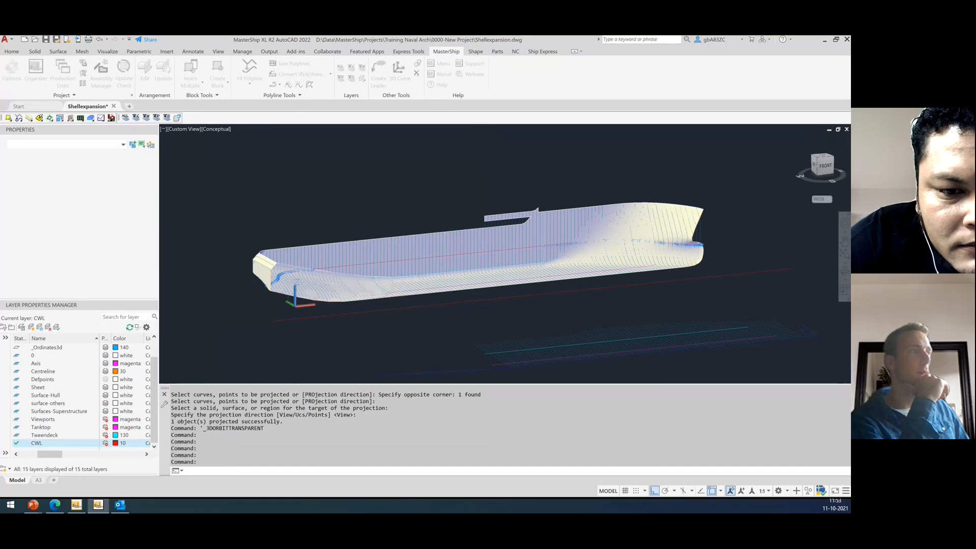
Join the midship, bow and stern CWL 3D polylines into a single polyline.
click(486, 251)
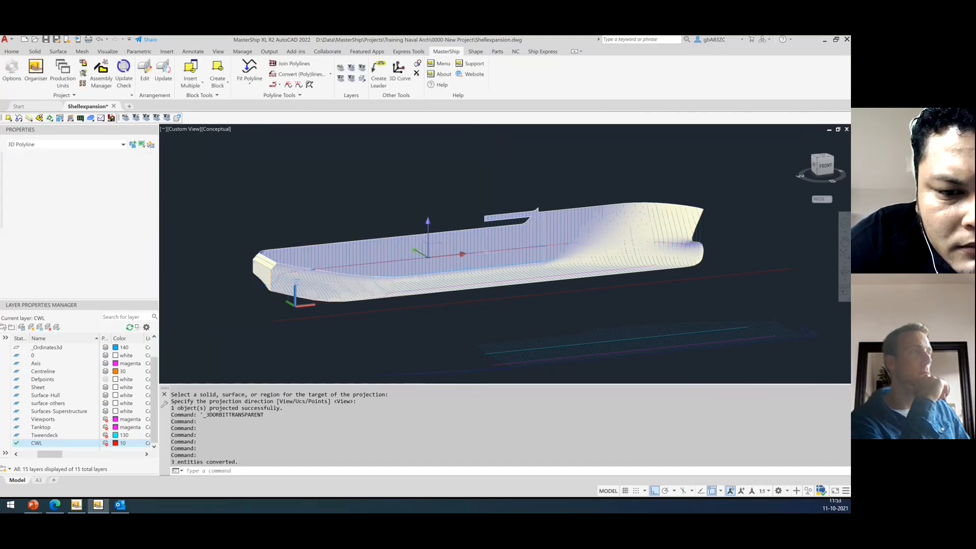
click(557, 245)
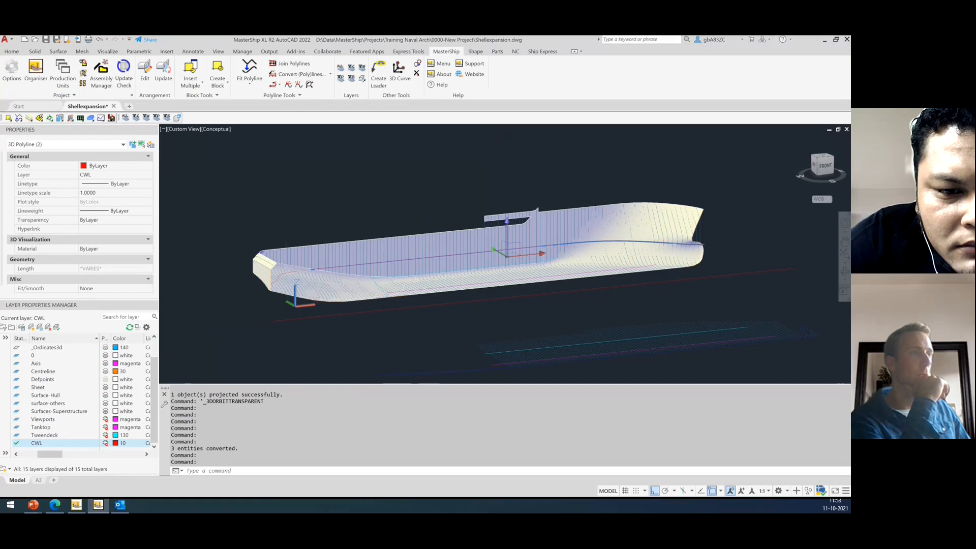
click(289, 269)
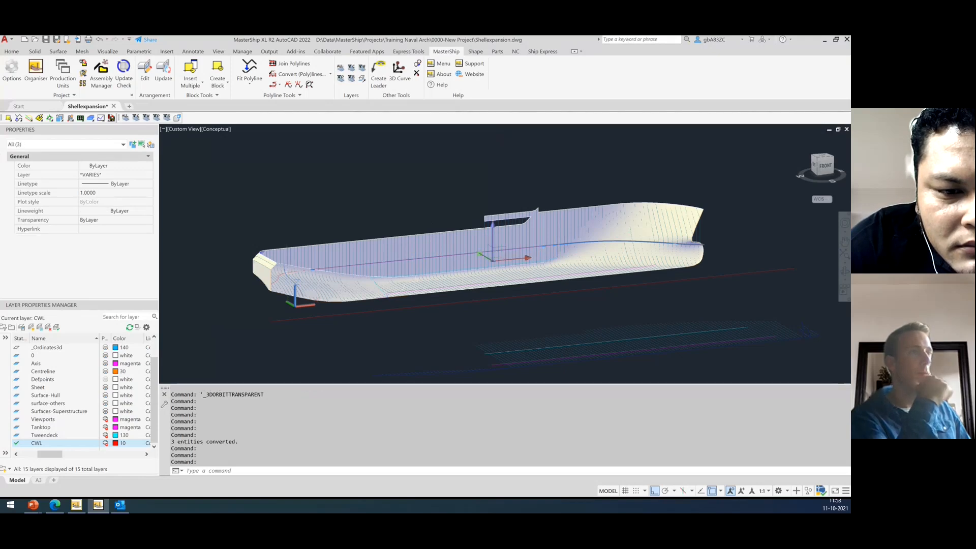
shift+click(289, 270)
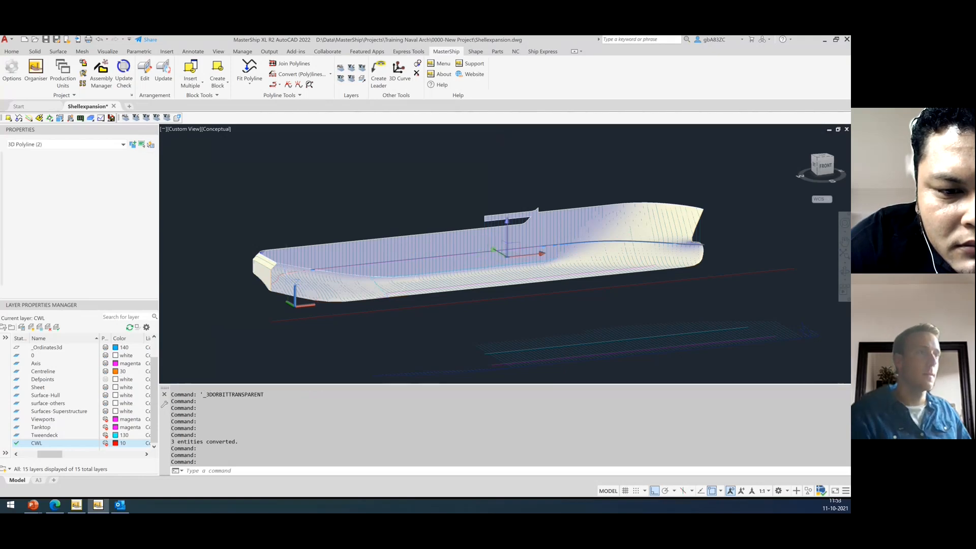
click(293, 268)
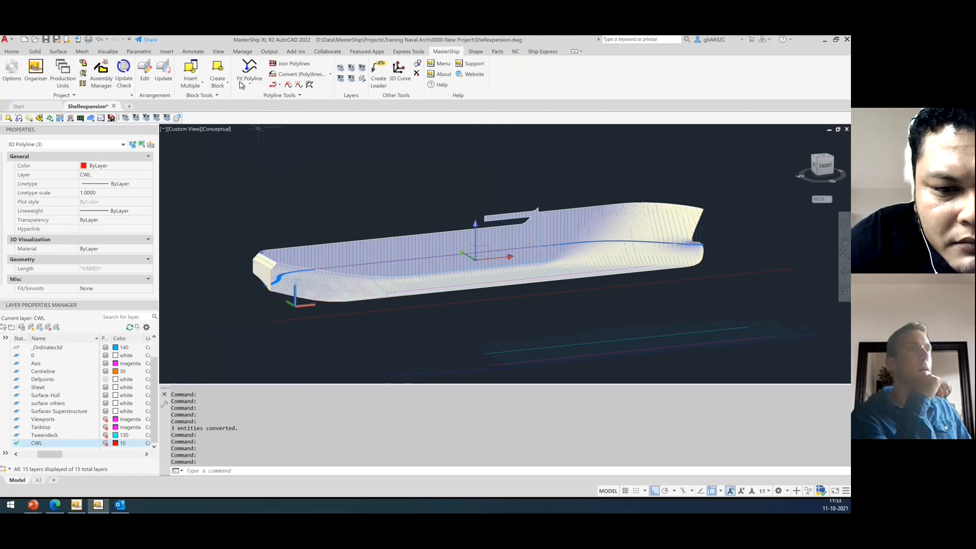
click(283, 66)
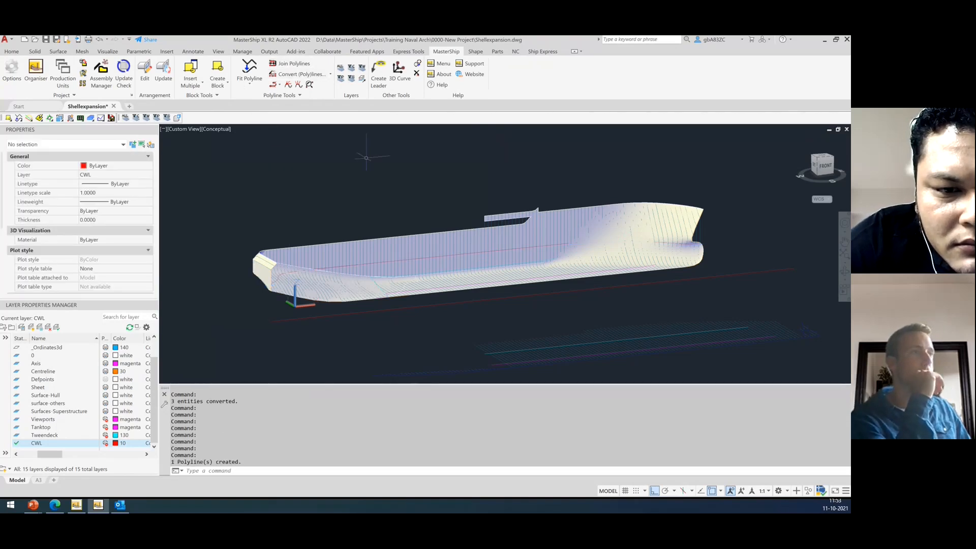
Select the joined CWL polyline and examine its run along the hull from stern to bow.
click(379, 263)
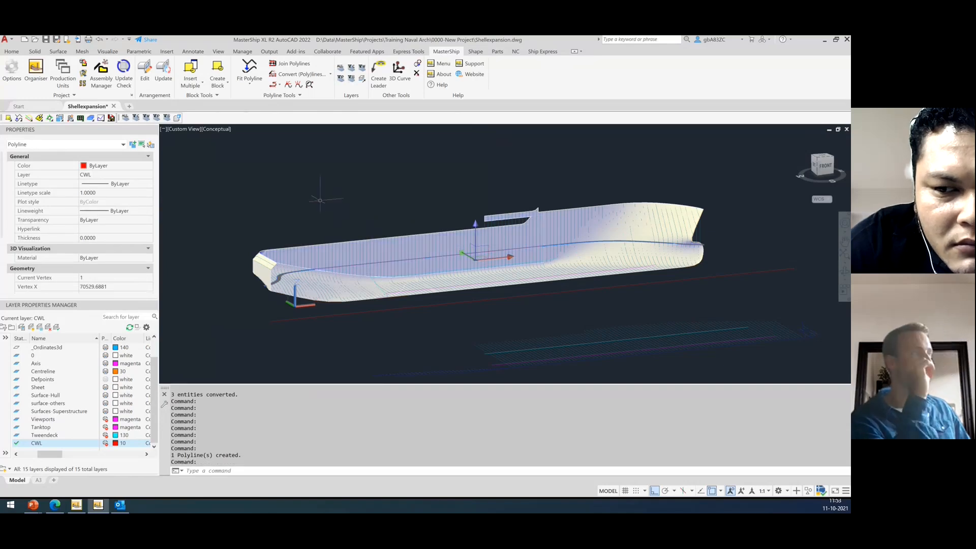
scroll(302, 190, down, 2)
shift+middle_drag(572, 315, 575, 337)
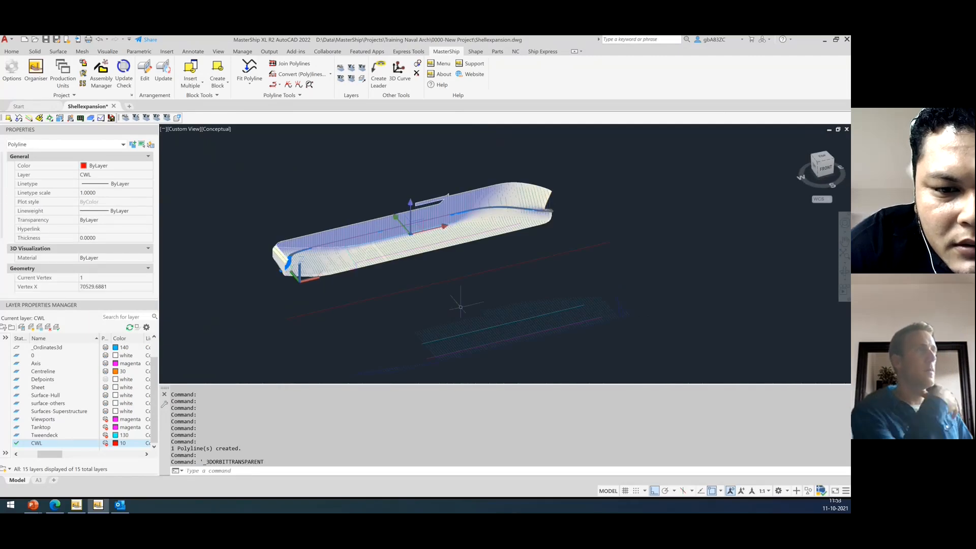
Convert the joined 3D CWL polyline on the hull into a 2D line in the shell expansion with 3D to 2D.
click(475, 52)
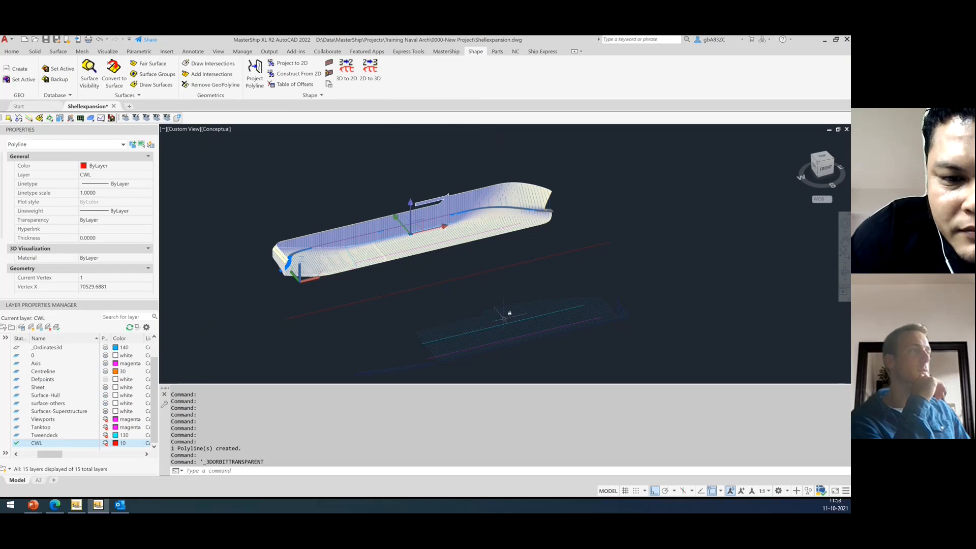
click(345, 76)
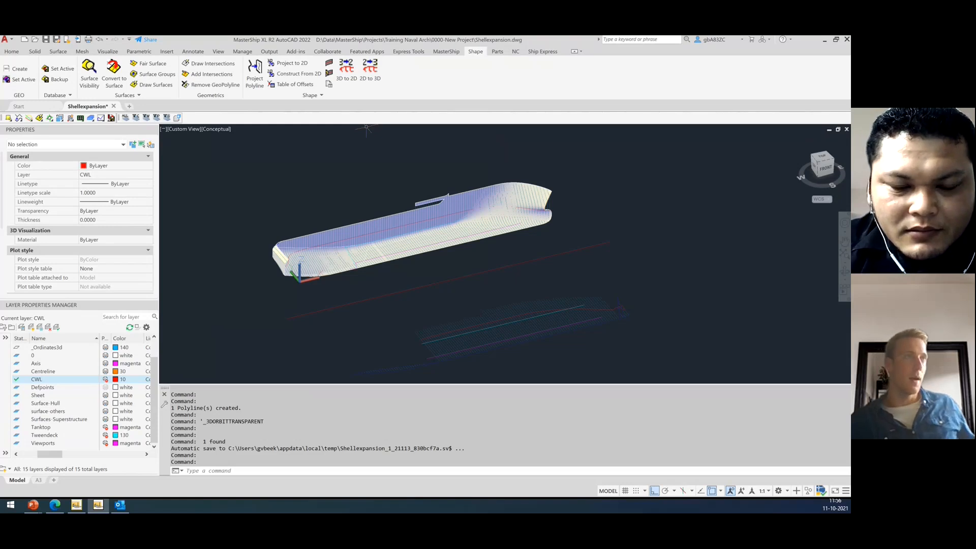
click(214, 301)
key(Escape)
key(Escape)
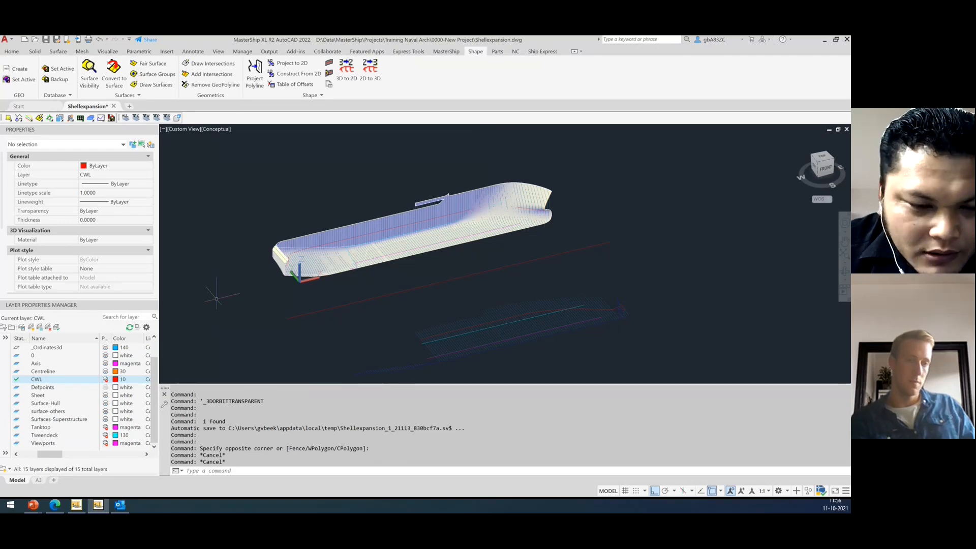
text(project)
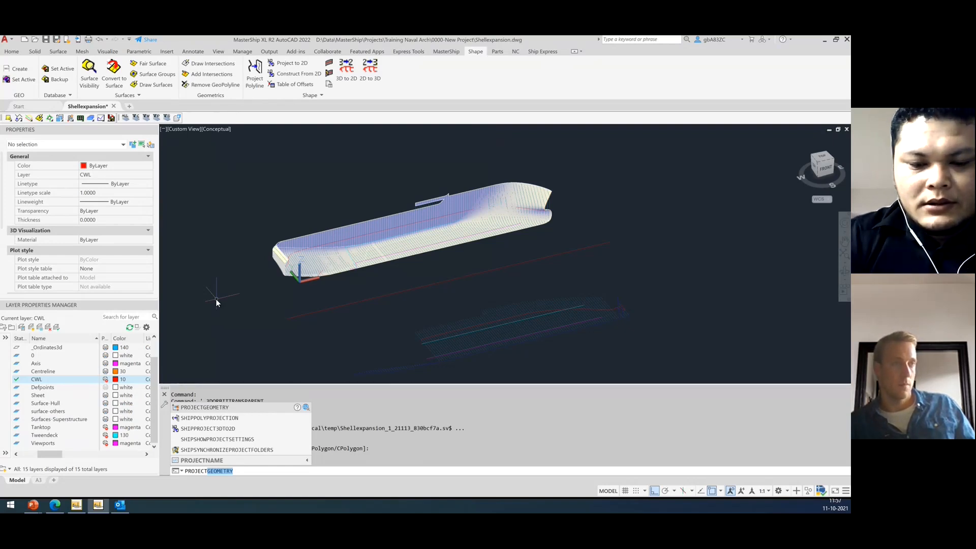
key(Escape)
key(Escape)
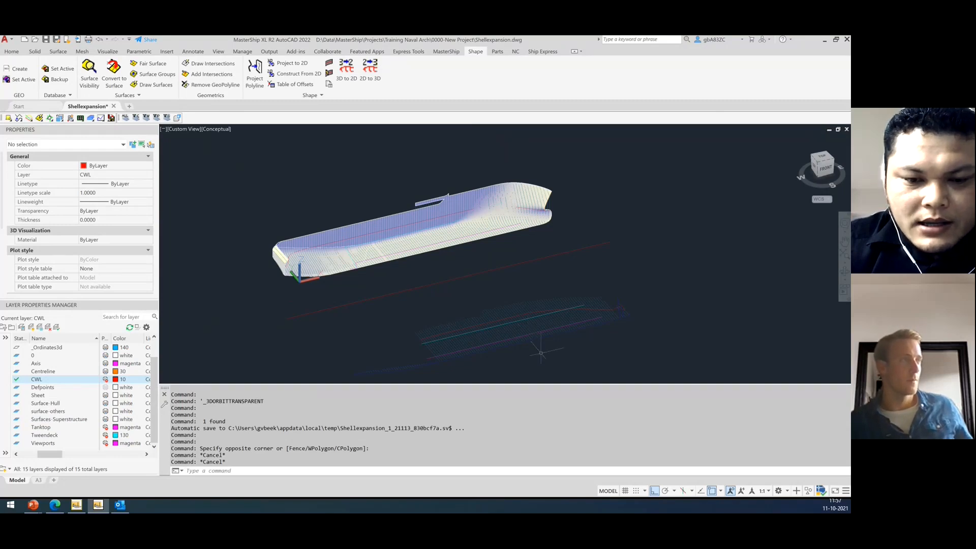
Erase the leftover line on the 3D hull amidships.
scroll(533, 341, up, 6)
scroll(666, 277, down, 5)
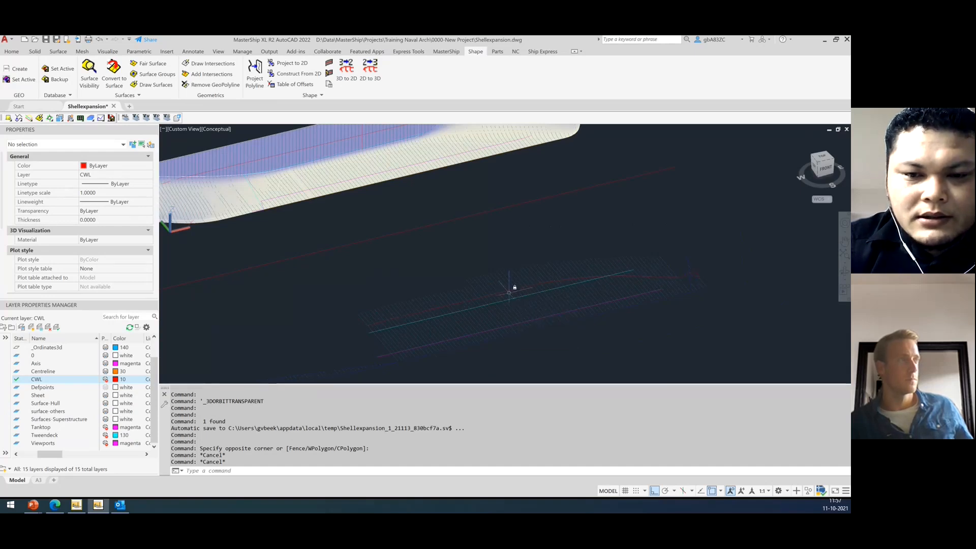
scroll(637, 349, up, 2)
scroll(637, 349, down, 2)
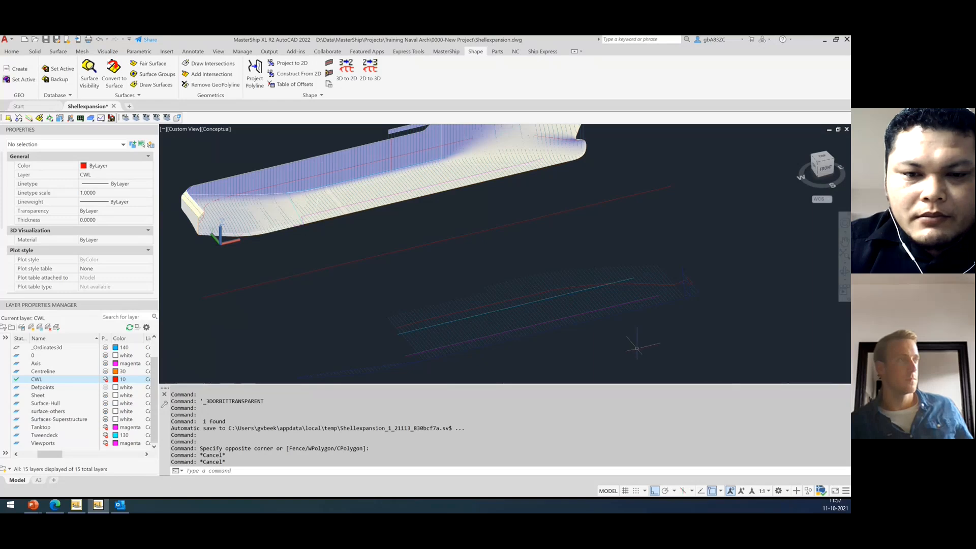
scroll(635, 348, down, 2)
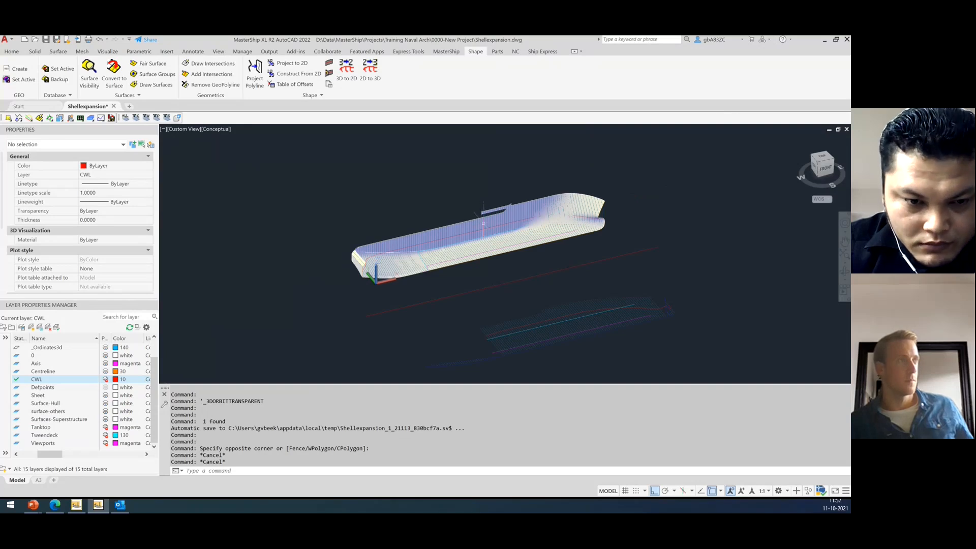
click(482, 223)
key(Delete)
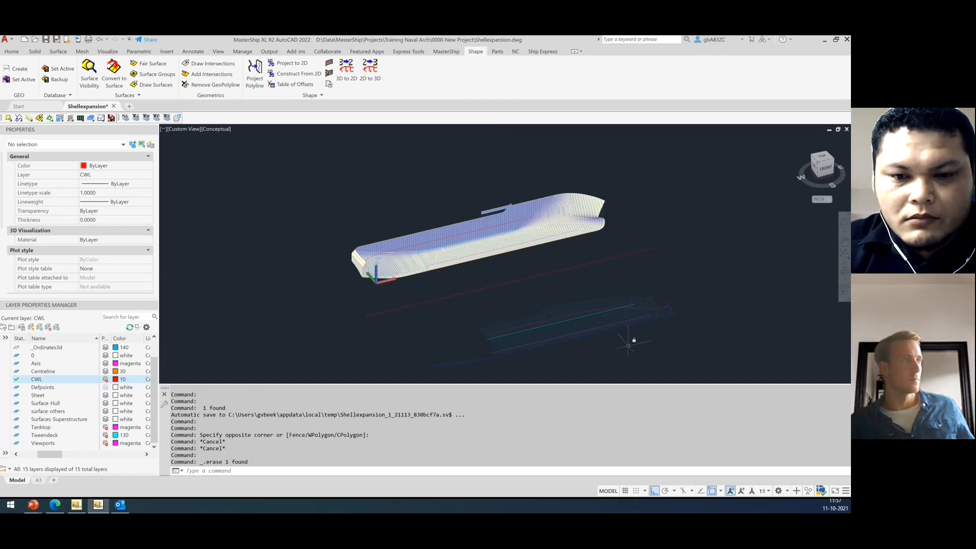
Erase the straight red CWL construction line lying between the 3D hull and the 2D expansion.
scroll(585, 341, up, 2)
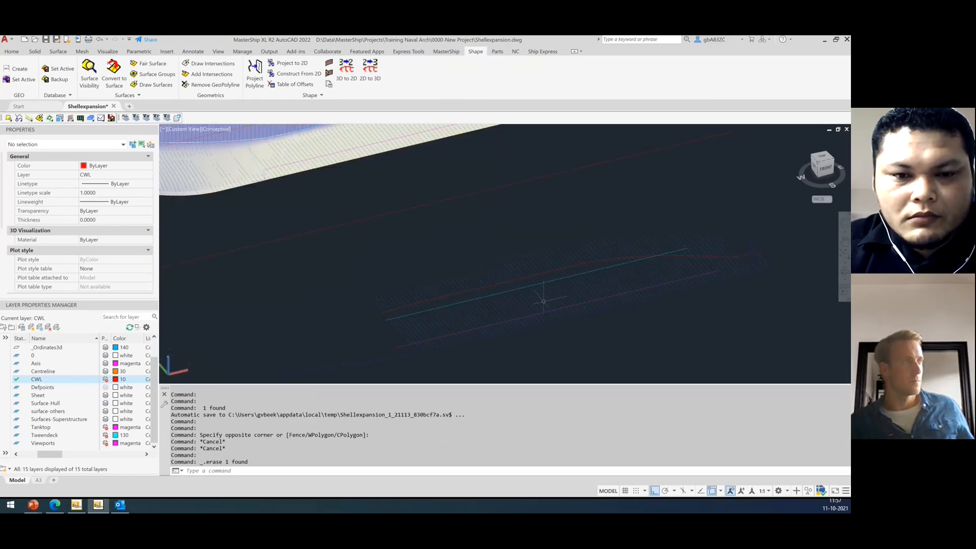
scroll(519, 299, up, 3)
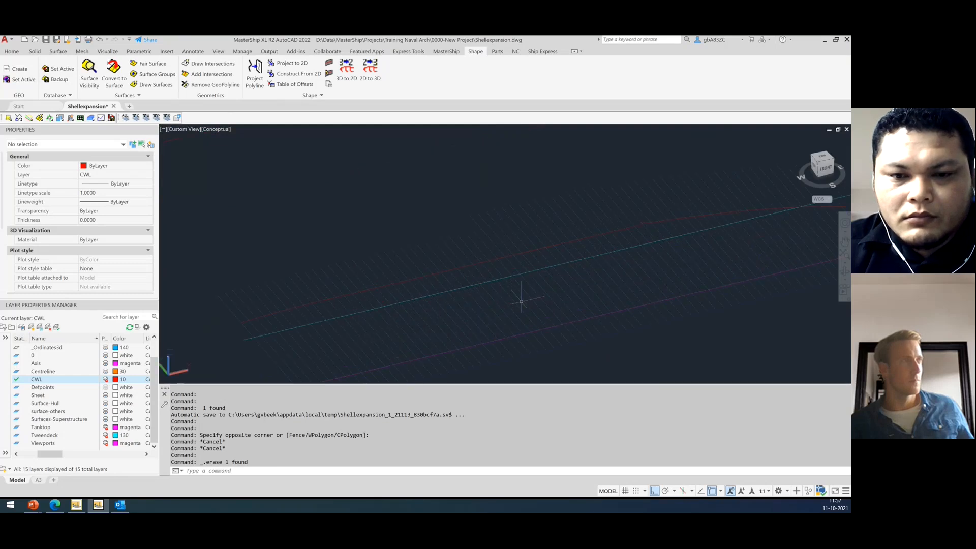
scroll(521, 301, down, 3)
scroll(521, 301, down, 2)
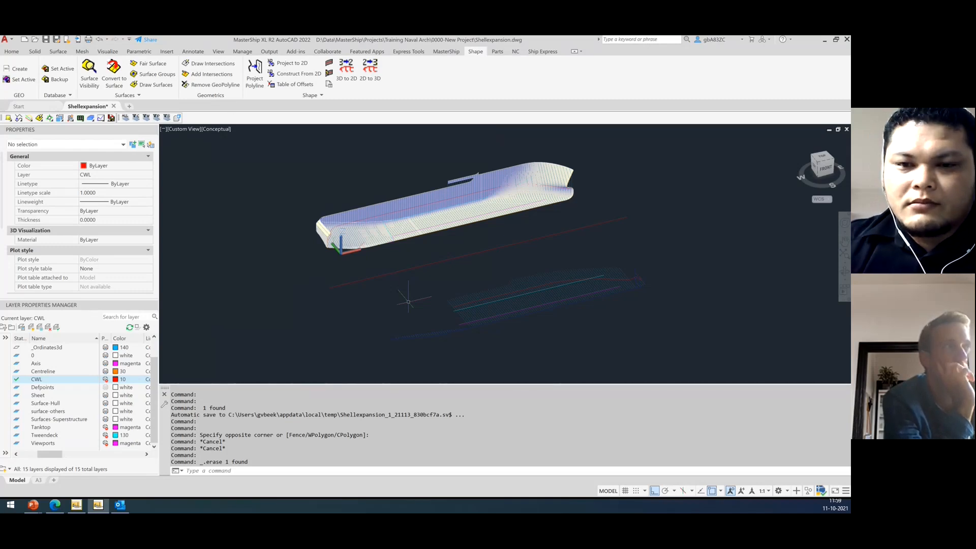
click(424, 279)
click(400, 261)
key(Delete)
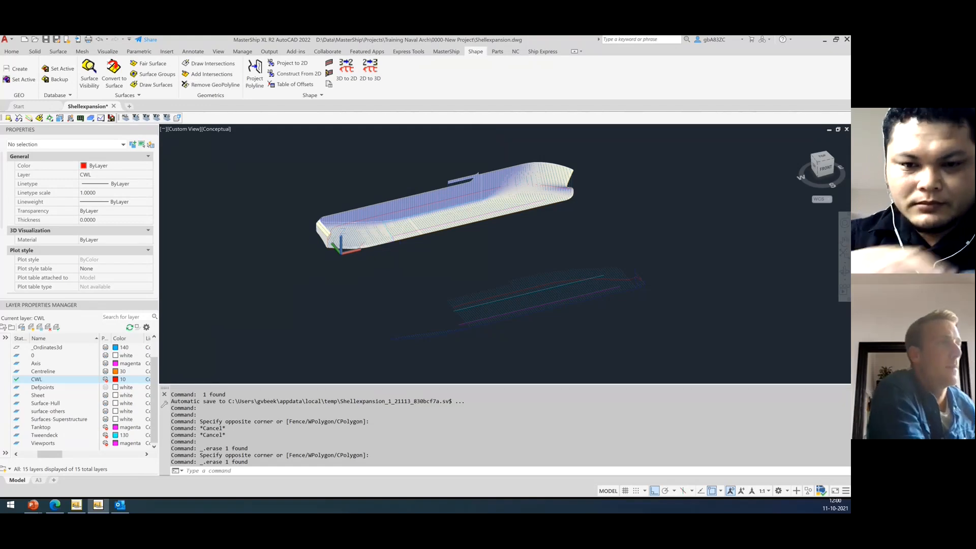
click(457, 199)
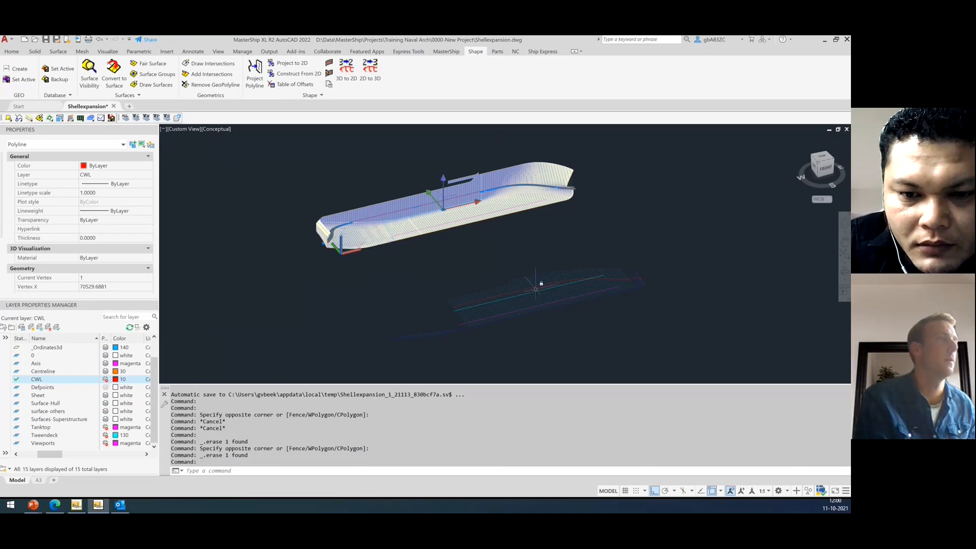
key(Escape)
scroll(535, 289, up, 5)
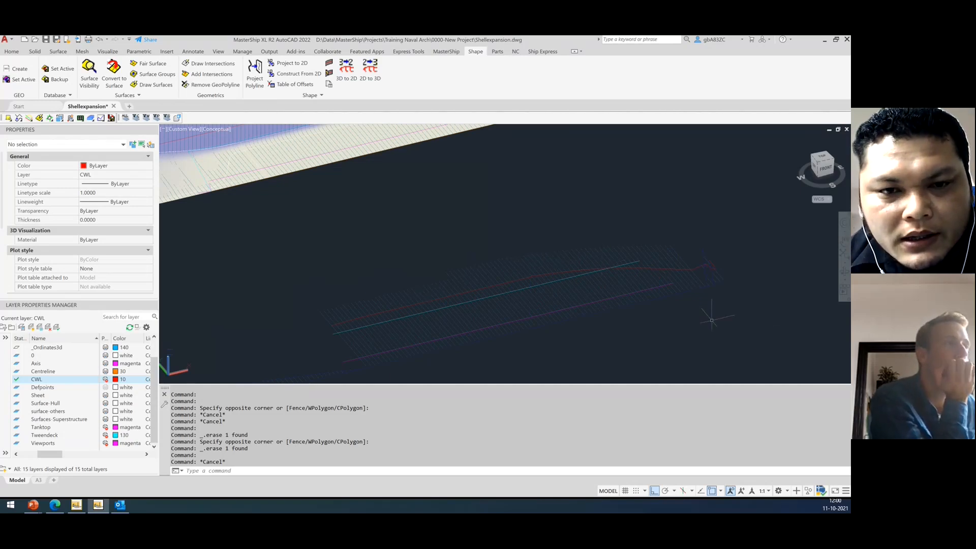
scroll(712, 320, down, 2)
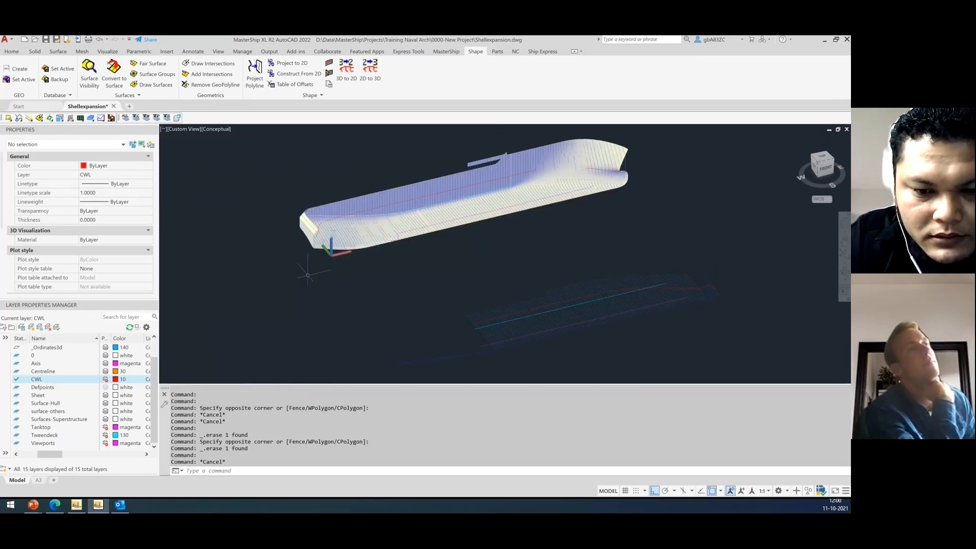
Open the finished example drawing ShellExpansion.dwg from the Training Setup and Expansions folder.
click(35, 43)
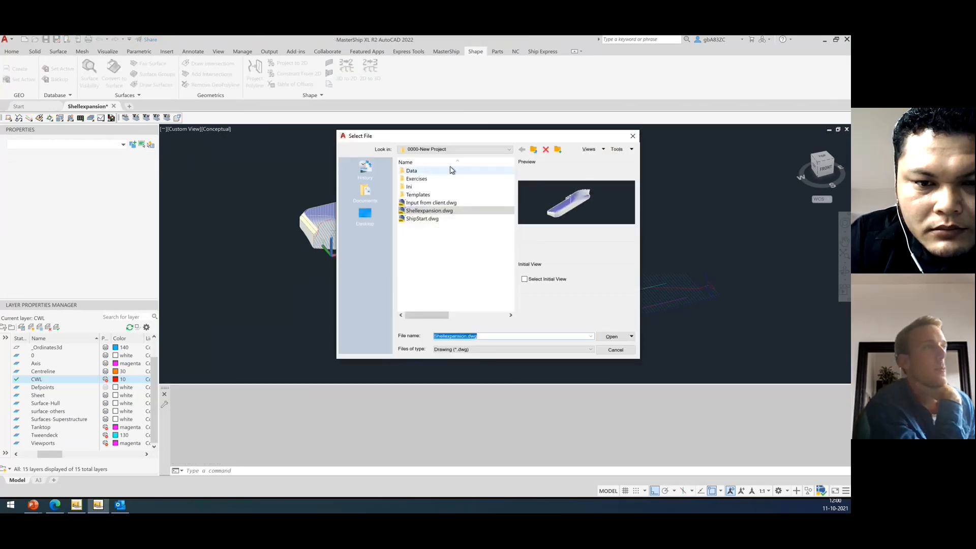
click(534, 149)
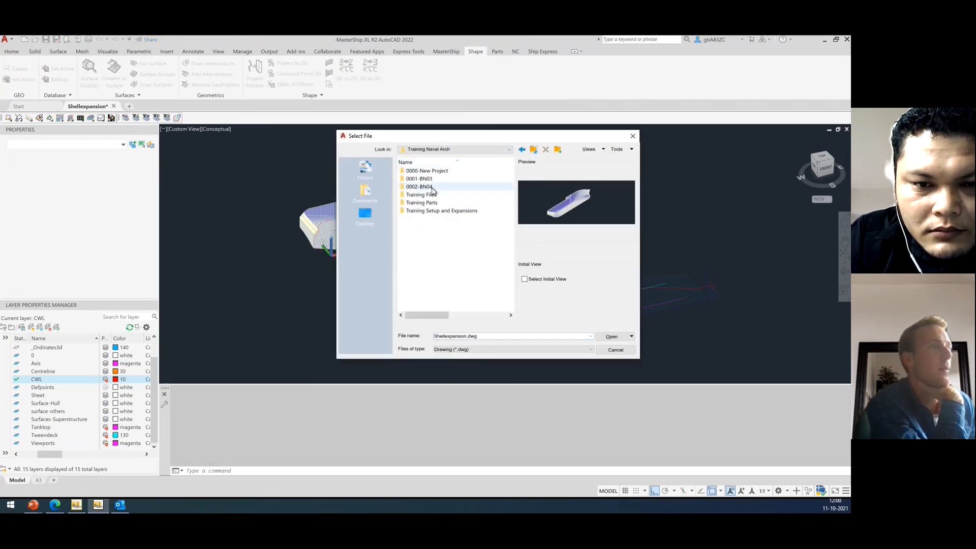
double_click(433, 214)
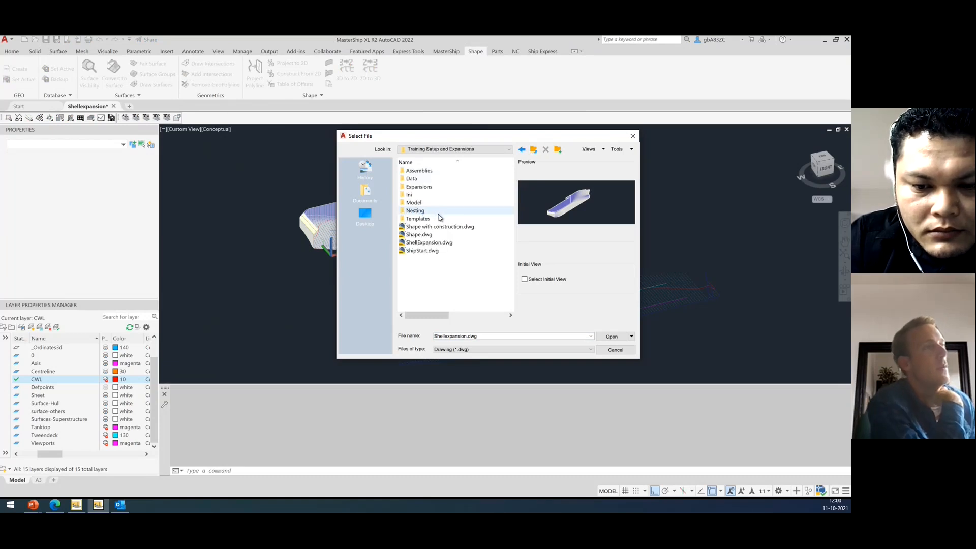
click(432, 243)
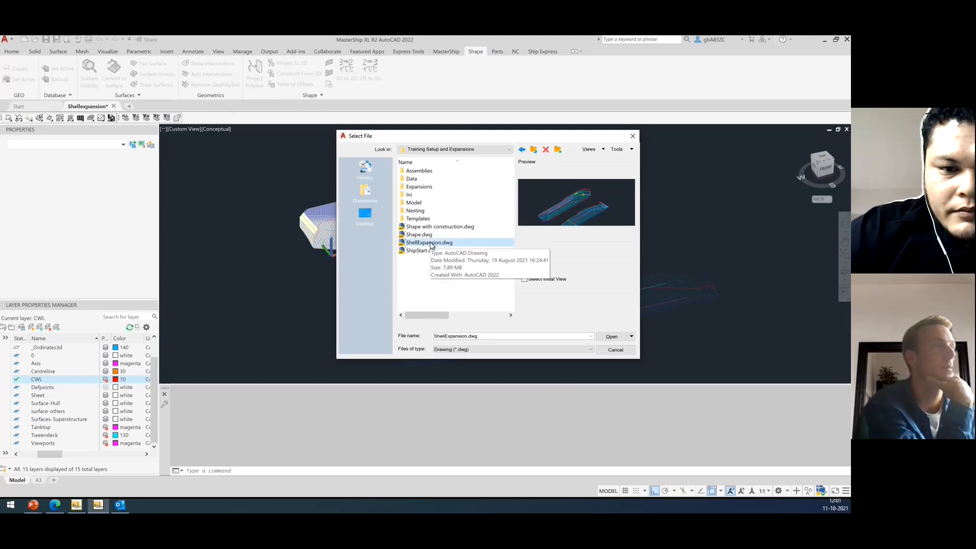
double_click(432, 243)
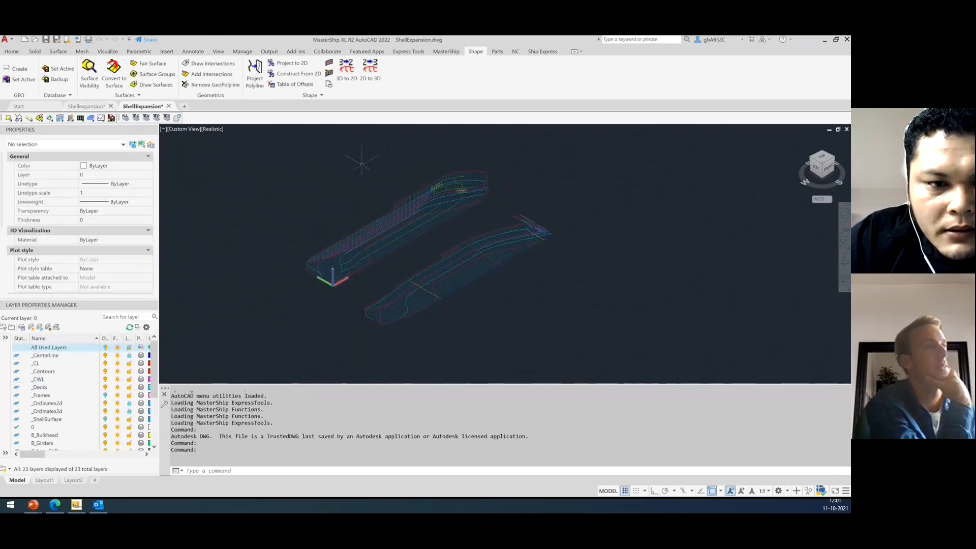
scroll(420, 250, up, 2)
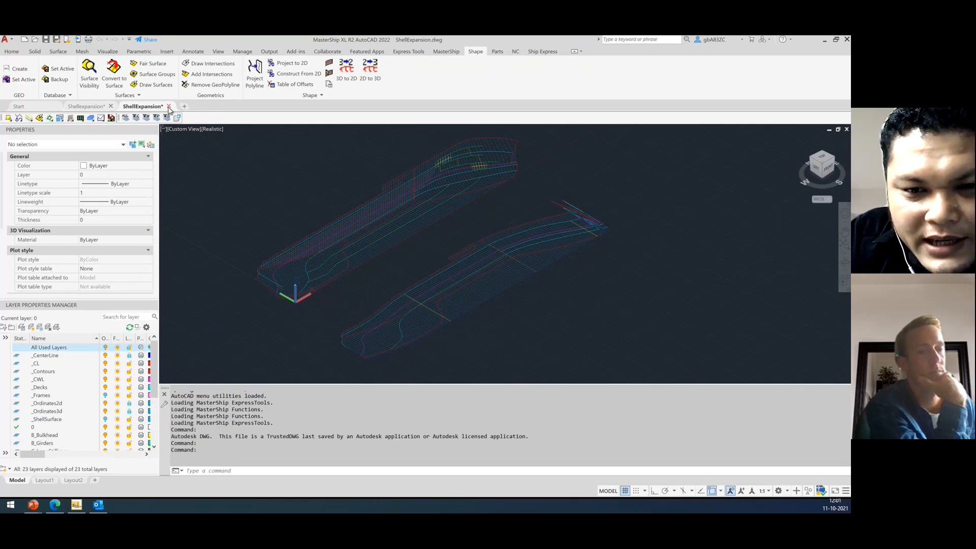
Return to the 0000-New Project Shellexpansion drawing and examine the small separate section and the bow end of its 2D expansion.
click(109, 107)
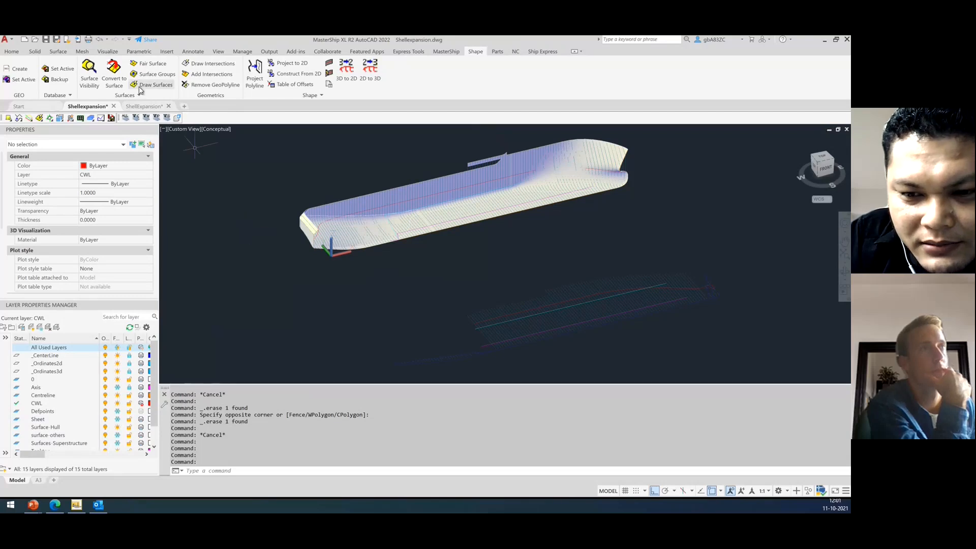
mouse_move(144, 107)
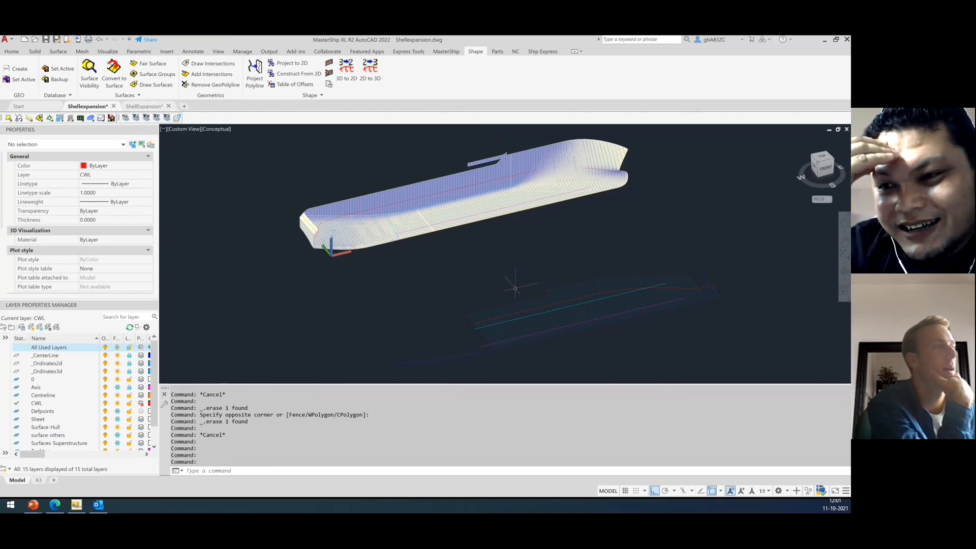
click(461, 373)
click(405, 327)
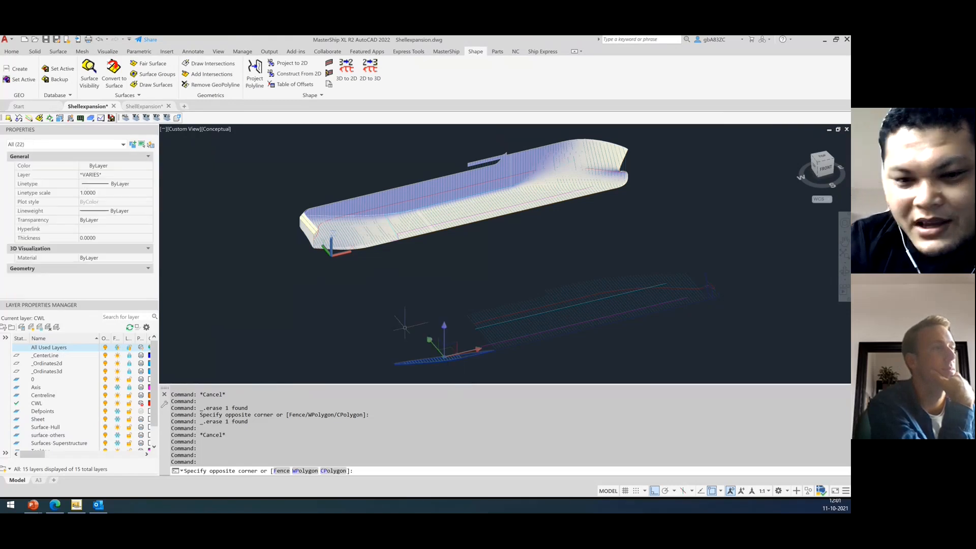
click(734, 319)
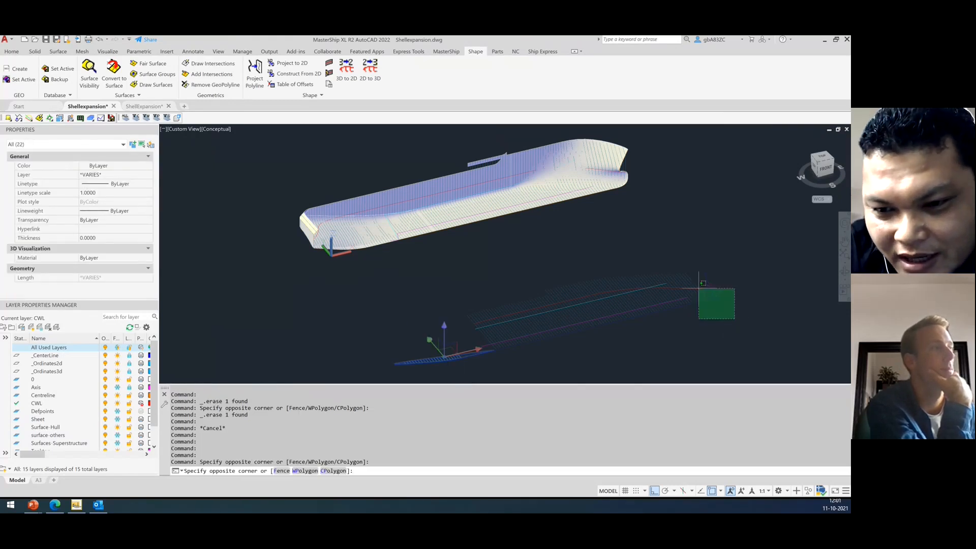
click(703, 283)
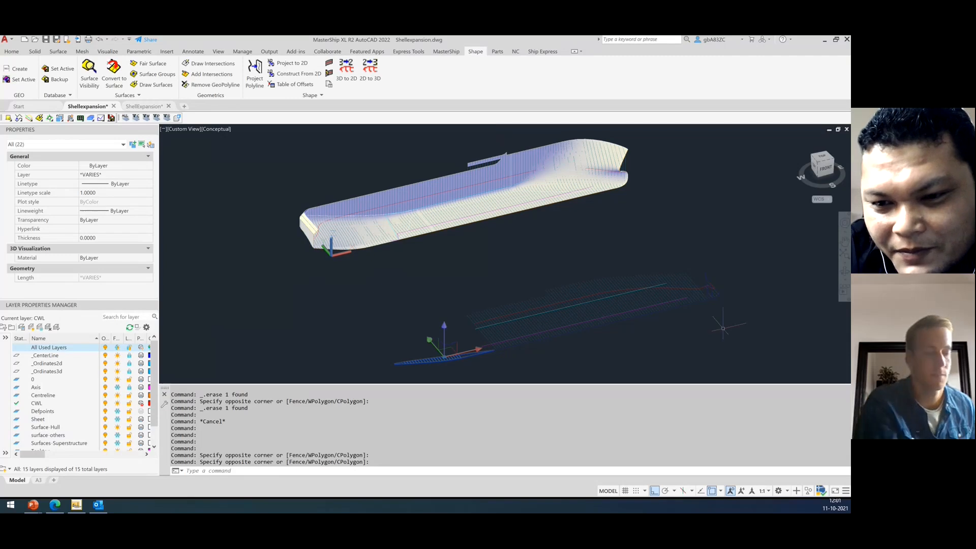
key(Escape)
click(734, 314)
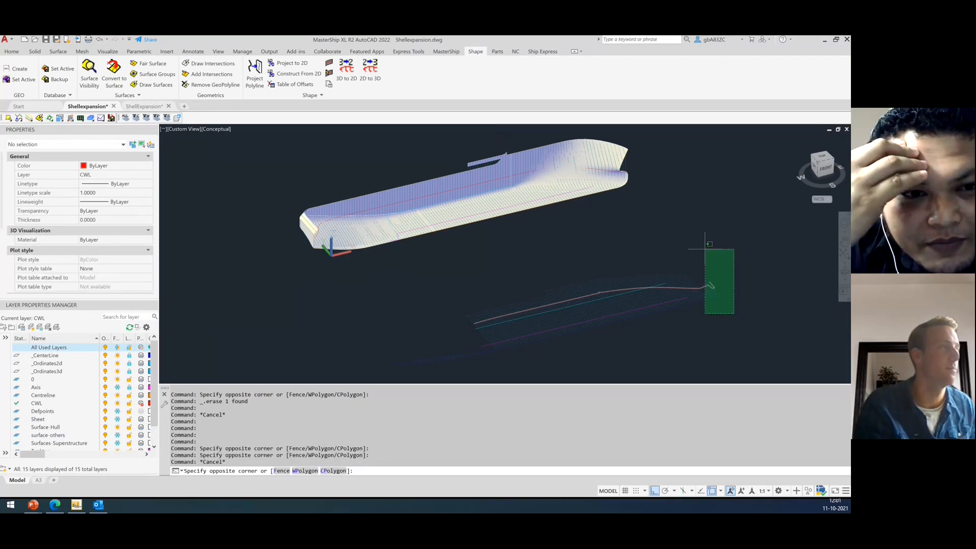
key(Escape)
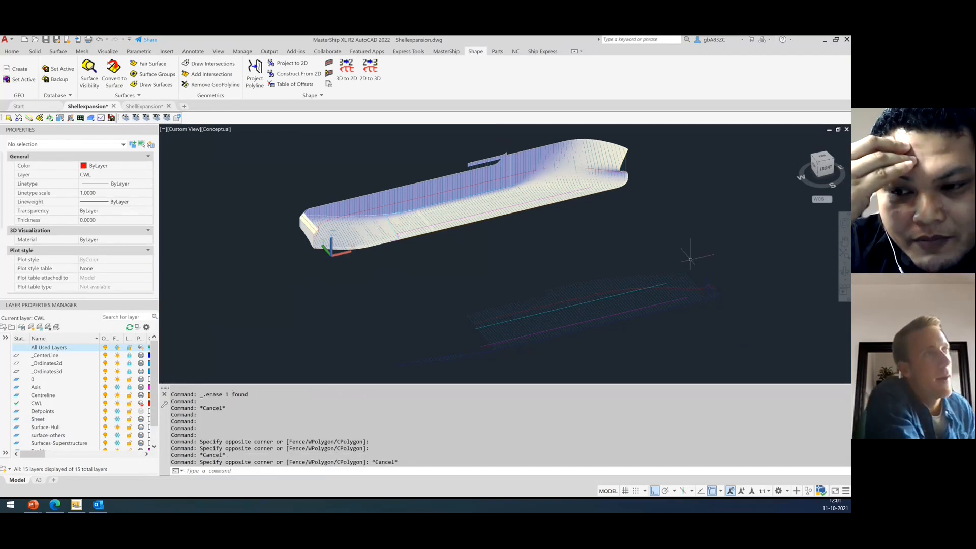
Switch to the finished example ShellExpansion drawing and compare the bow ends of its 3D hull and 2D expansion.
click(142, 106)
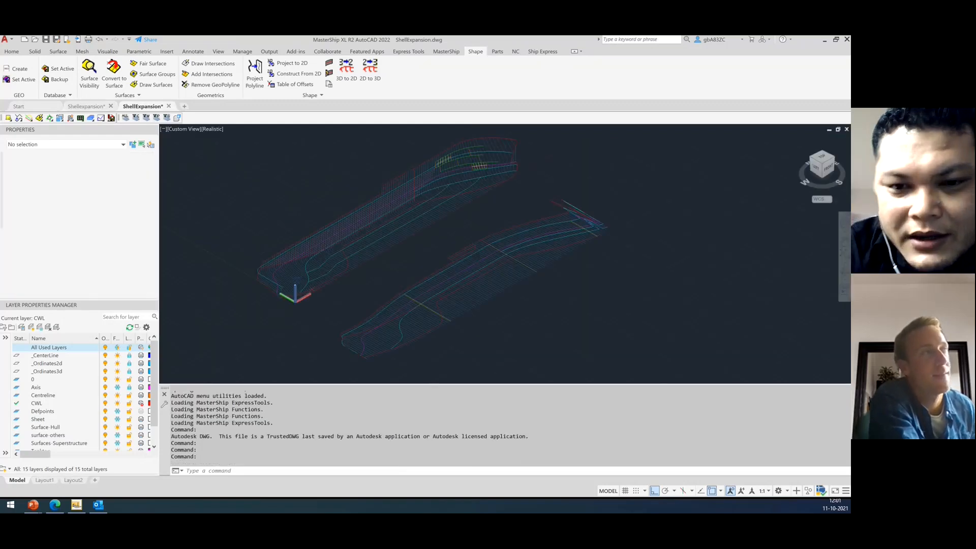
click(453, 365)
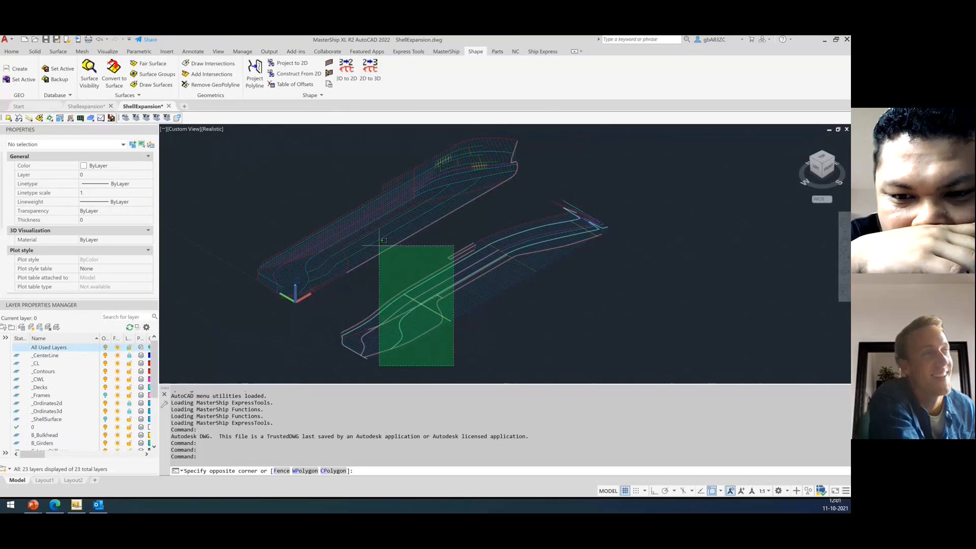
click(401, 253)
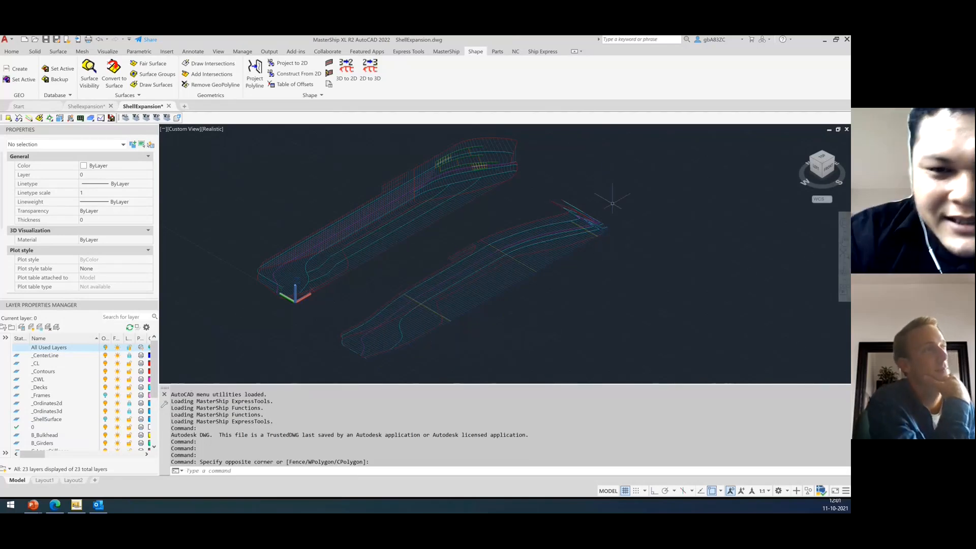
scroll(605, 214, up, 4)
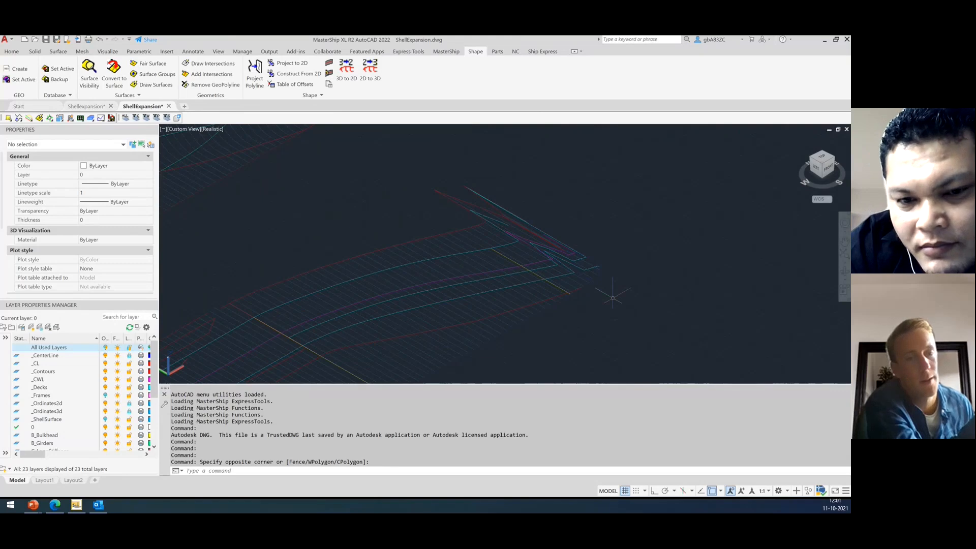
scroll(612, 299, down, 2)
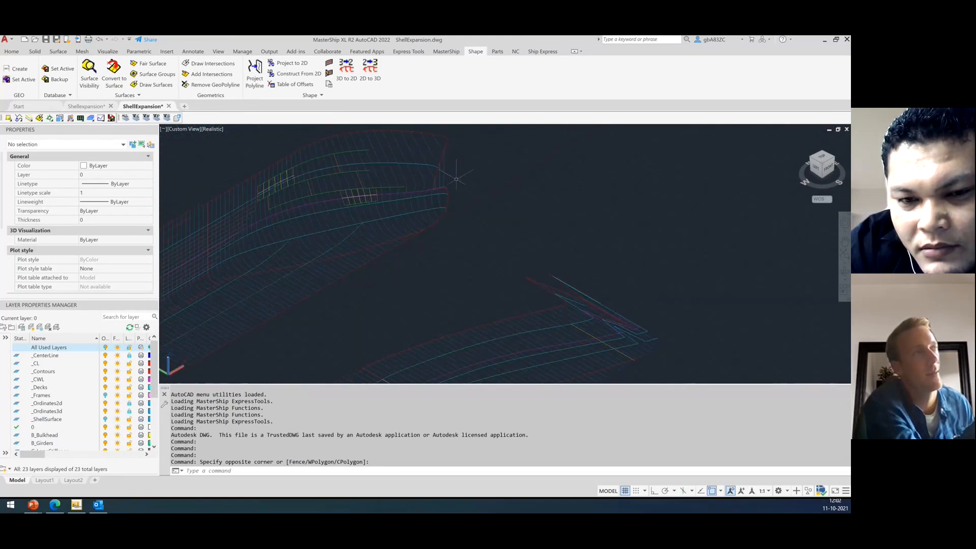
click(469, 227)
scroll(469, 227, up, 2)
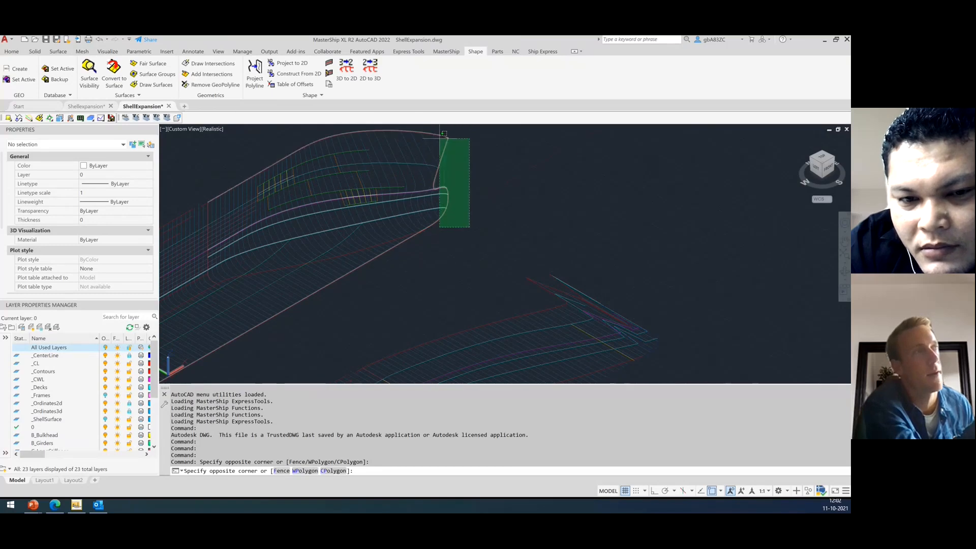
click(483, 185)
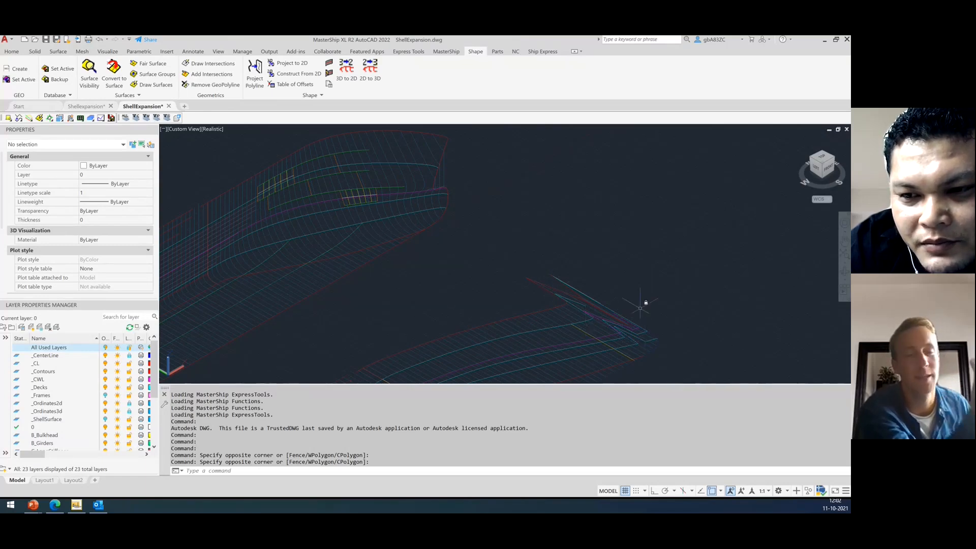
scroll(632, 251, down, 5)
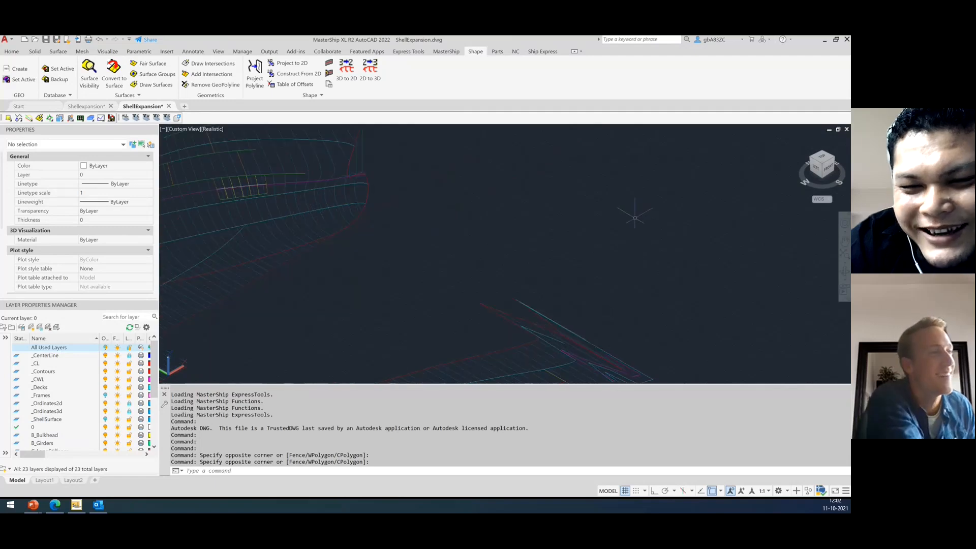
scroll(584, 351, up, 2)
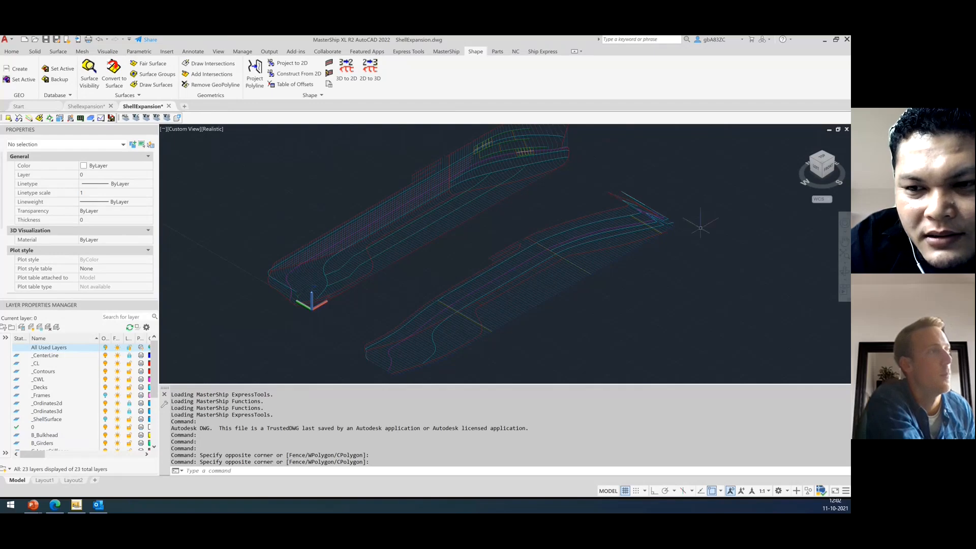
Inspect the example's folded bow lines and full 2D expansion in top view, then orbit back to a 3D view.
click(823, 158)
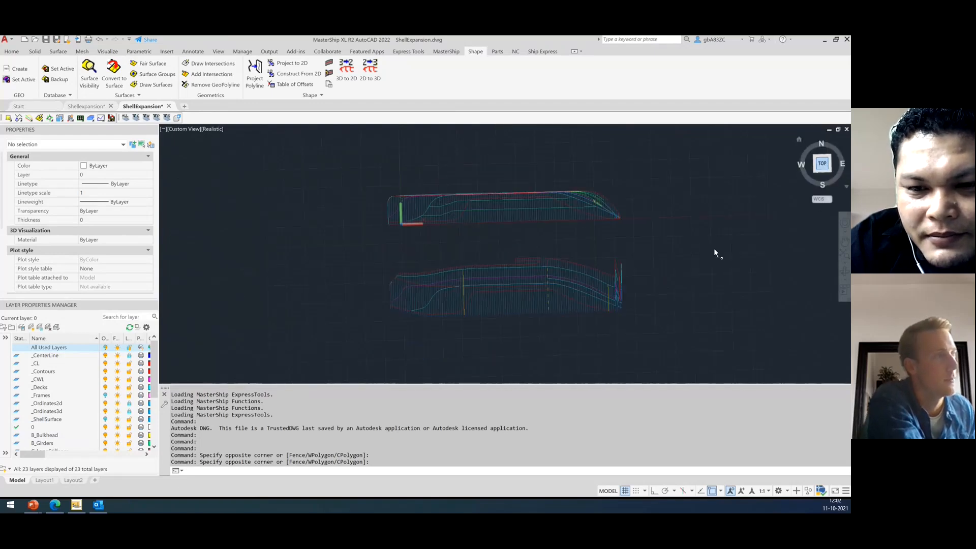
click(583, 165)
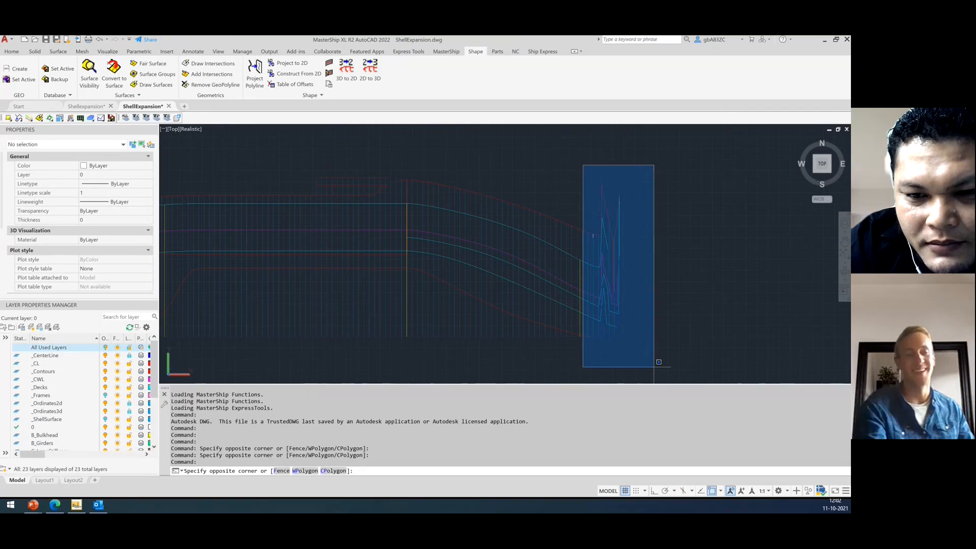
key(Escape)
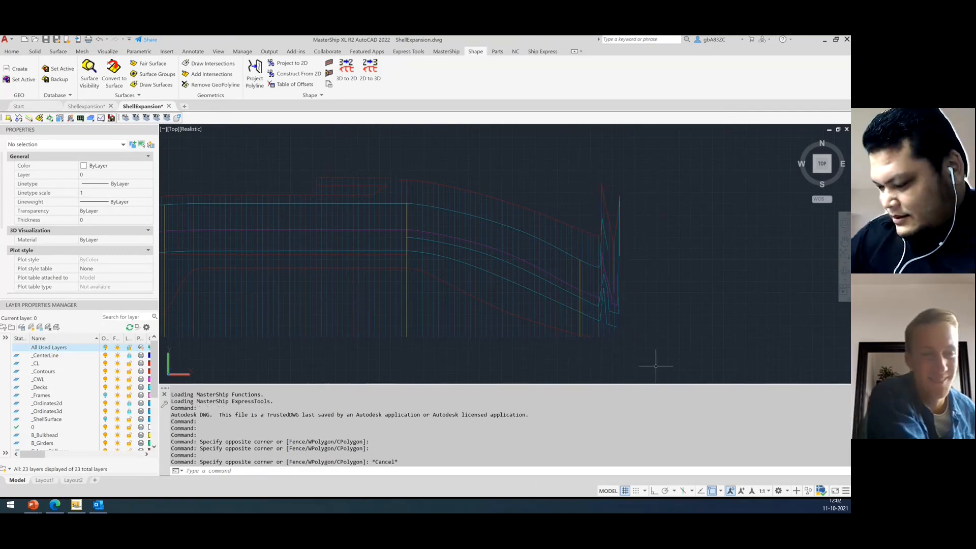
scroll(688, 315, down, 2)
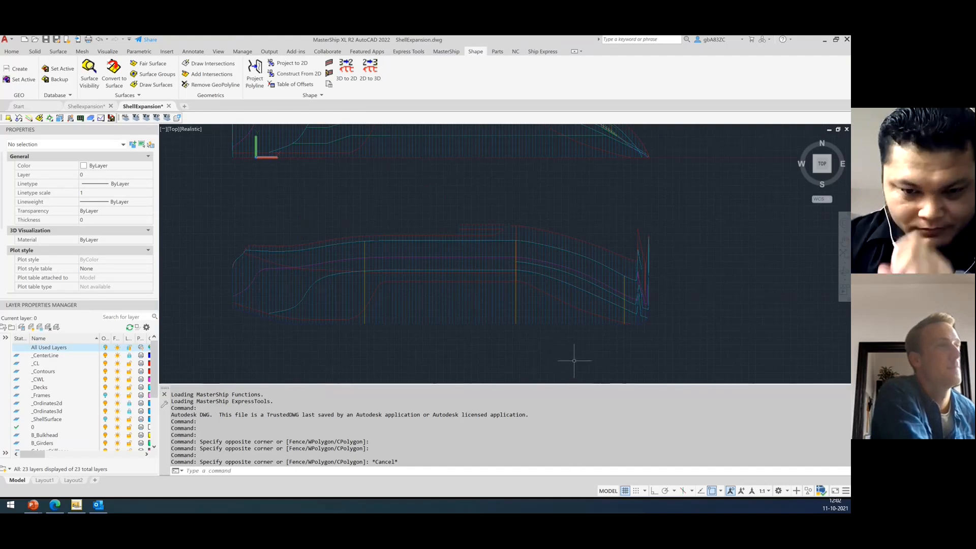
scroll(681, 333, down, 2)
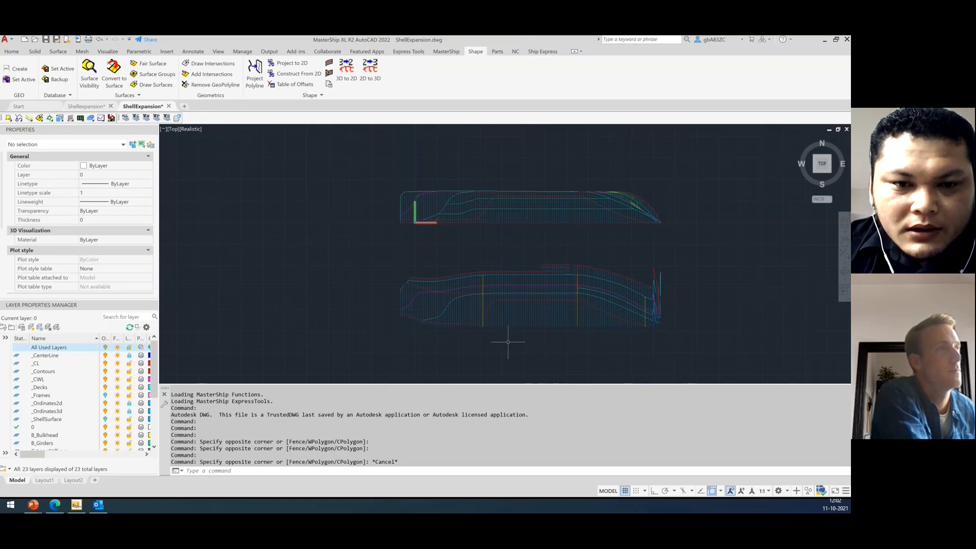
shift+middle_drag(544, 359, 587, 302)
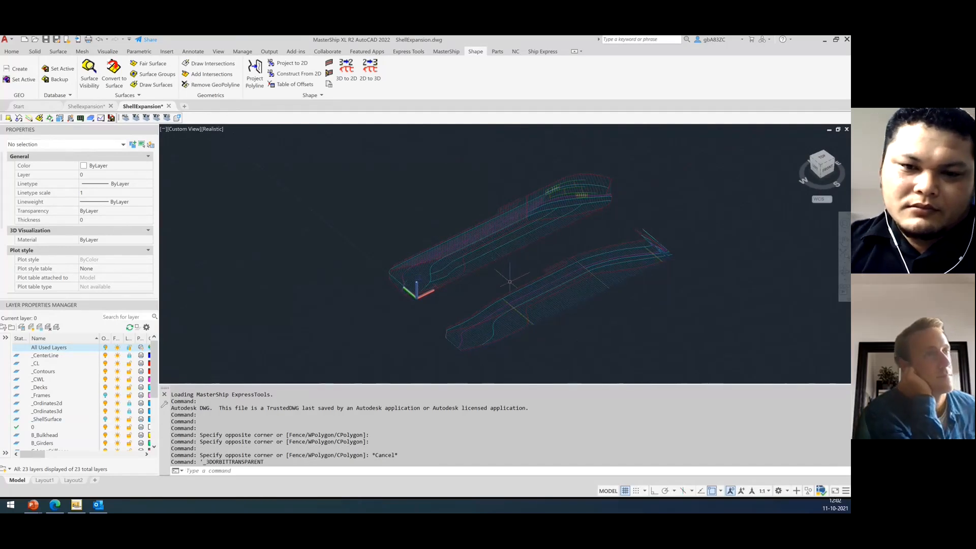
Return to the project drawing, then switch to Agenda.docx in Word and show the Day 1 individual exercises at 150% zoom.
click(91, 107)
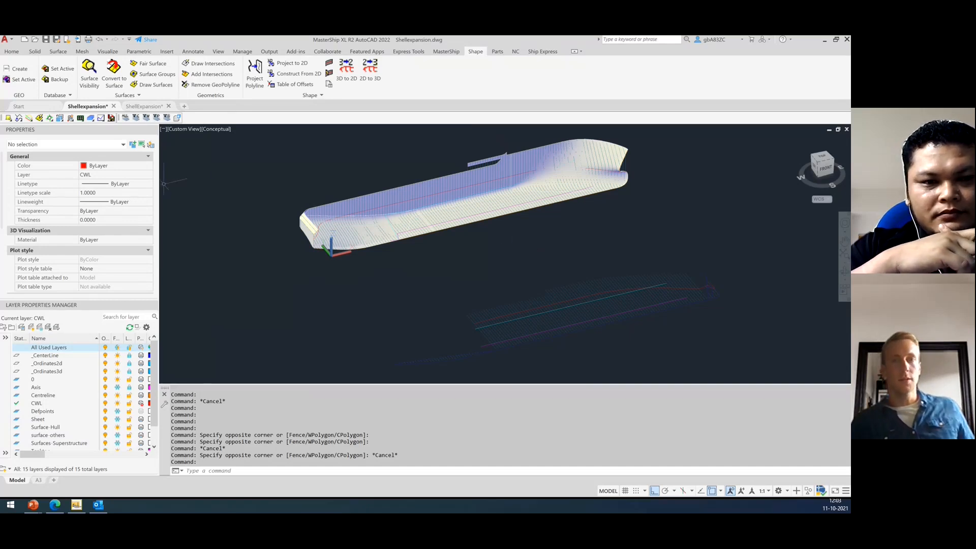
drag(0, 173, 473, 112)
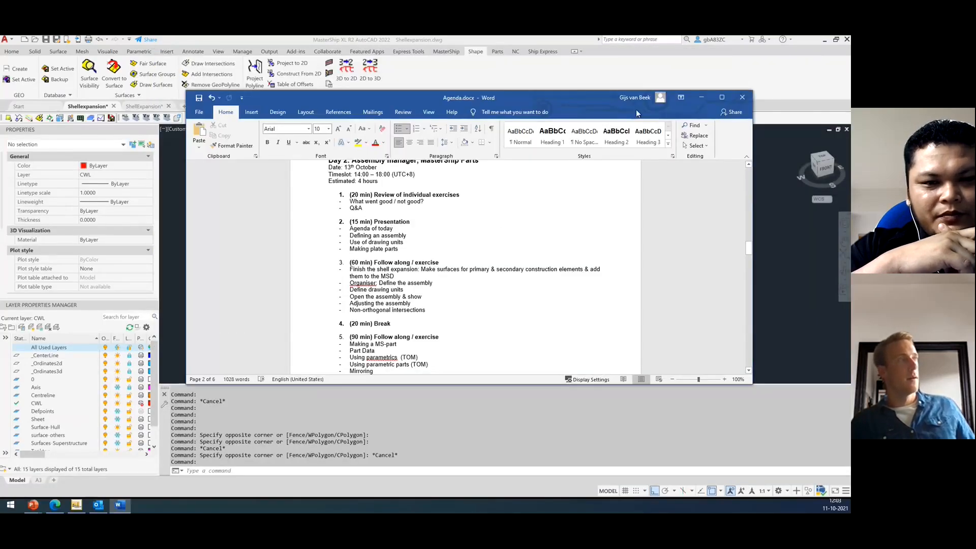
click(722, 97)
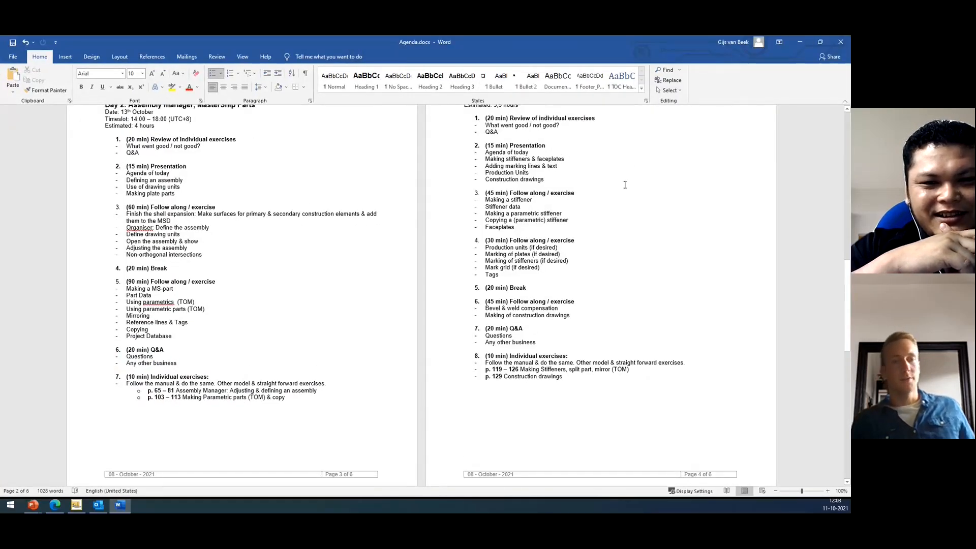
scroll(626, 193, up, 2)
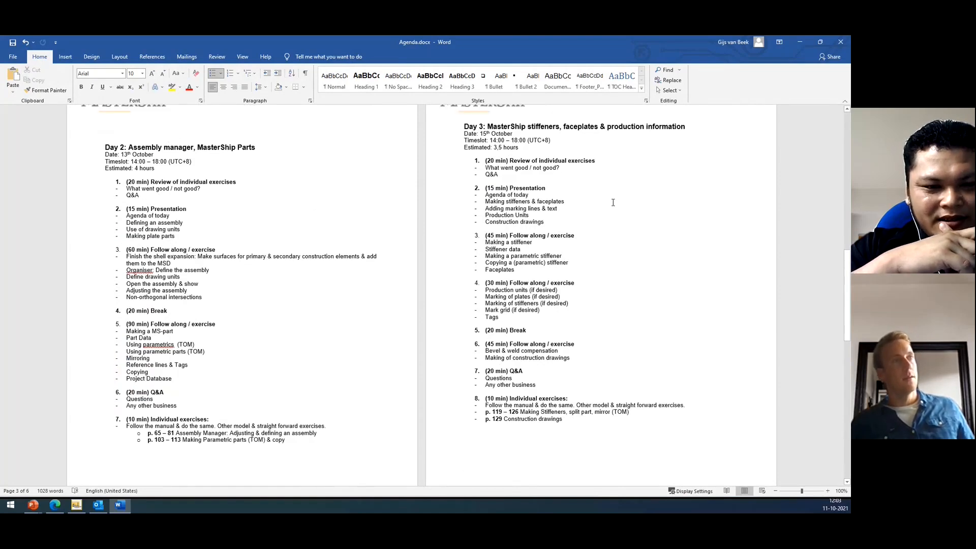
scroll(620, 202, up, 18)
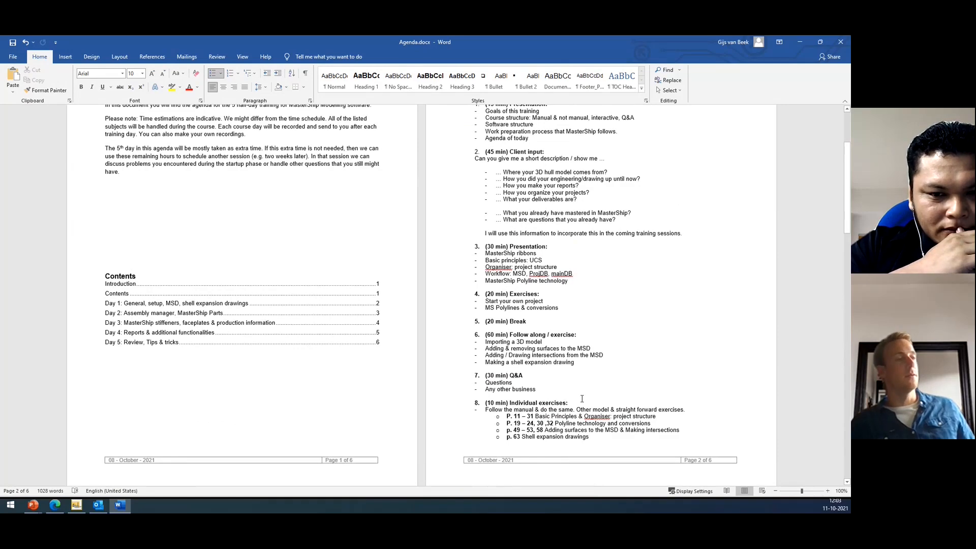
drag(512, 404, 591, 437)
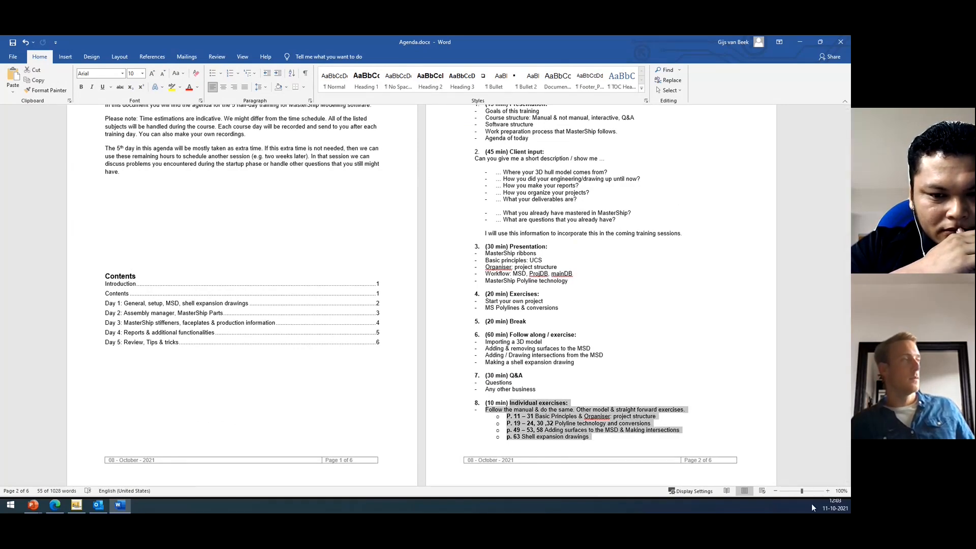
click(828, 491)
click(828, 491)
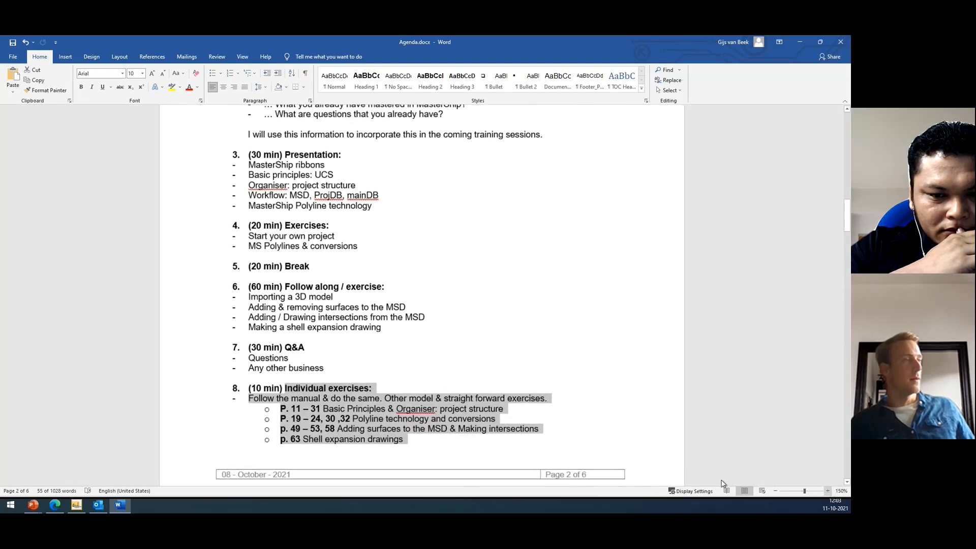
Go through the Day 1 individual exercises line by line, from Basic Principles and Organiser to Shell expansion drawings.
click(577, 446)
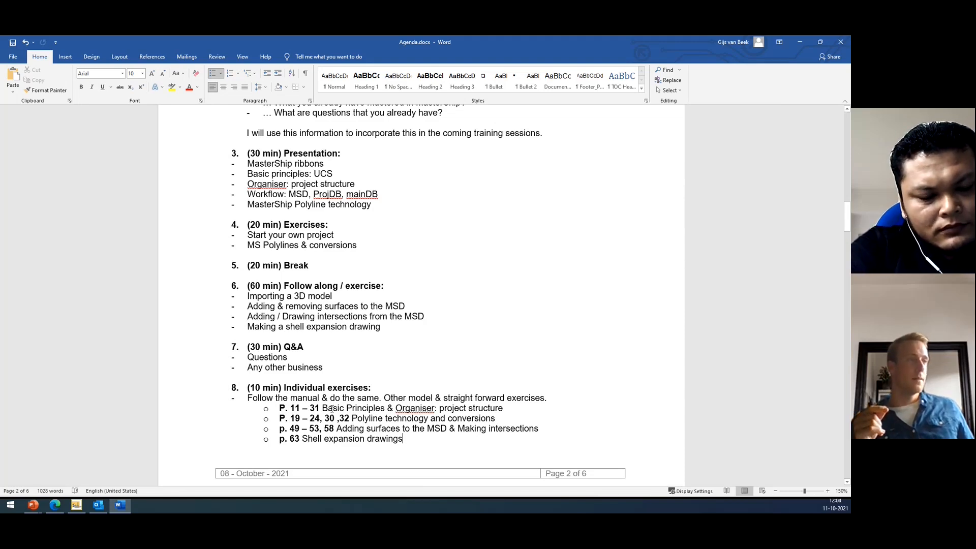
drag(248, 398, 322, 398)
click(313, 397)
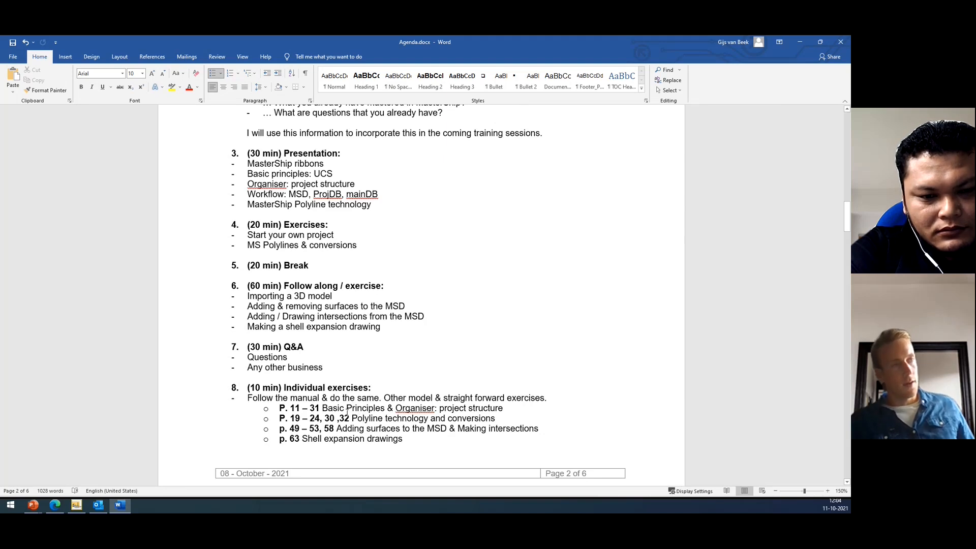
drag(321, 397, 504, 408)
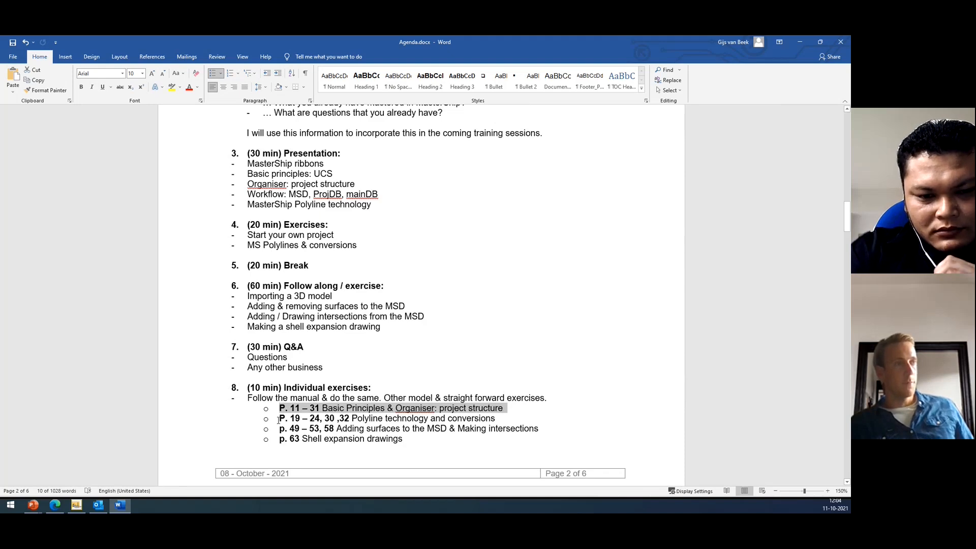
drag(278, 419, 499, 420)
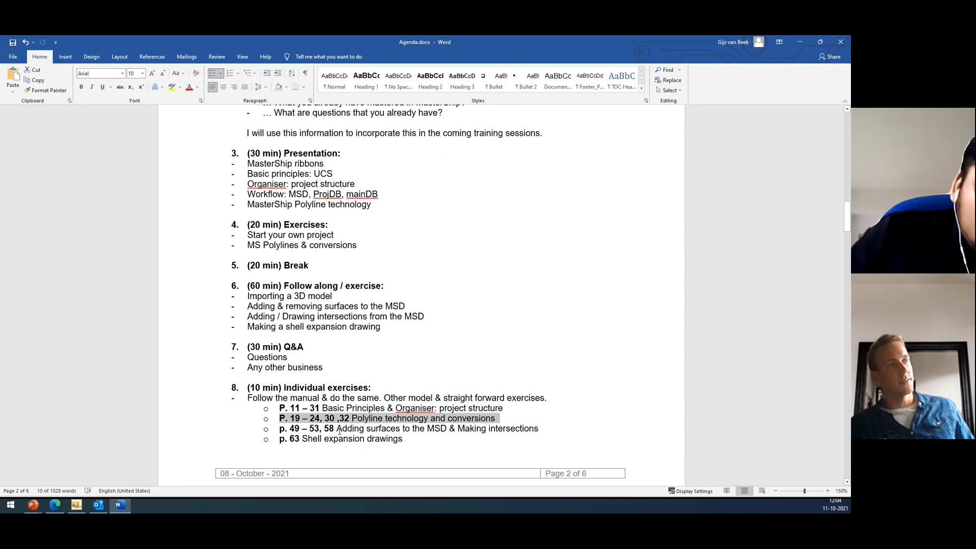
drag(338, 430, 539, 430)
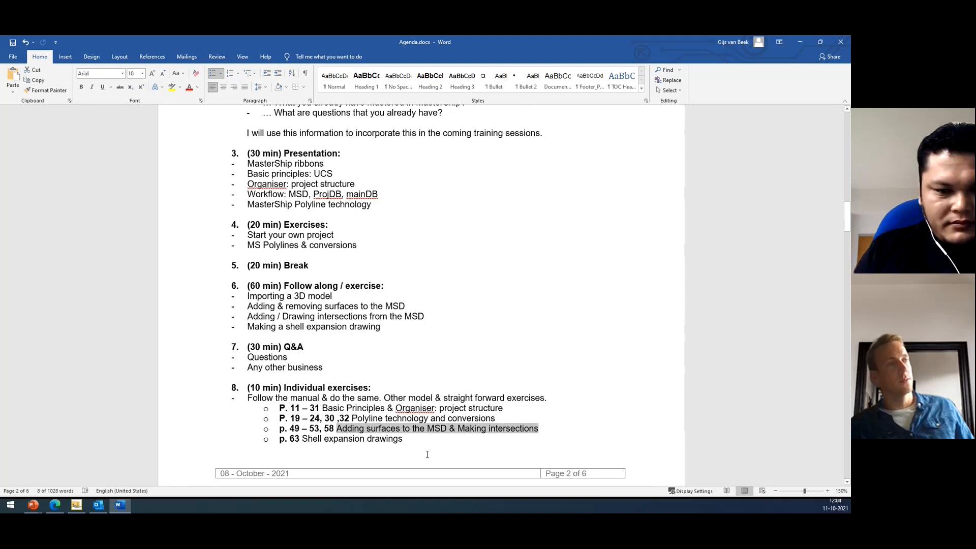
click(401, 441)
drag(404, 443, 303, 441)
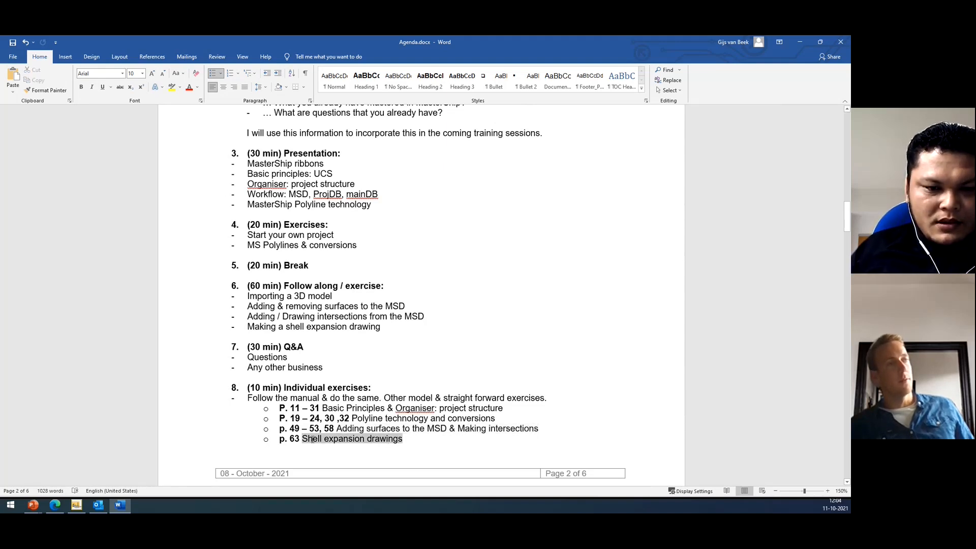
click(419, 445)
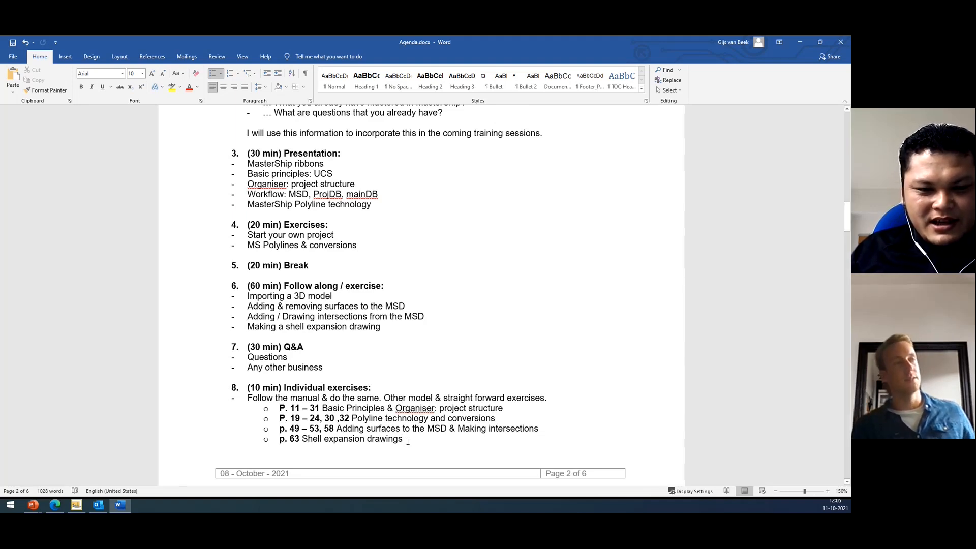
drag(405, 439, 281, 409)
click(420, 443)
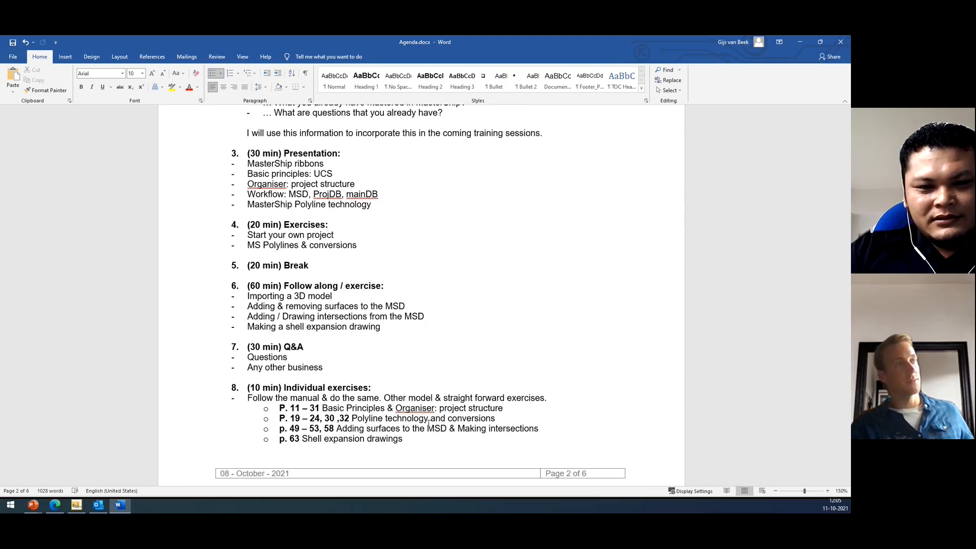
drag(411, 439, 247, 407)
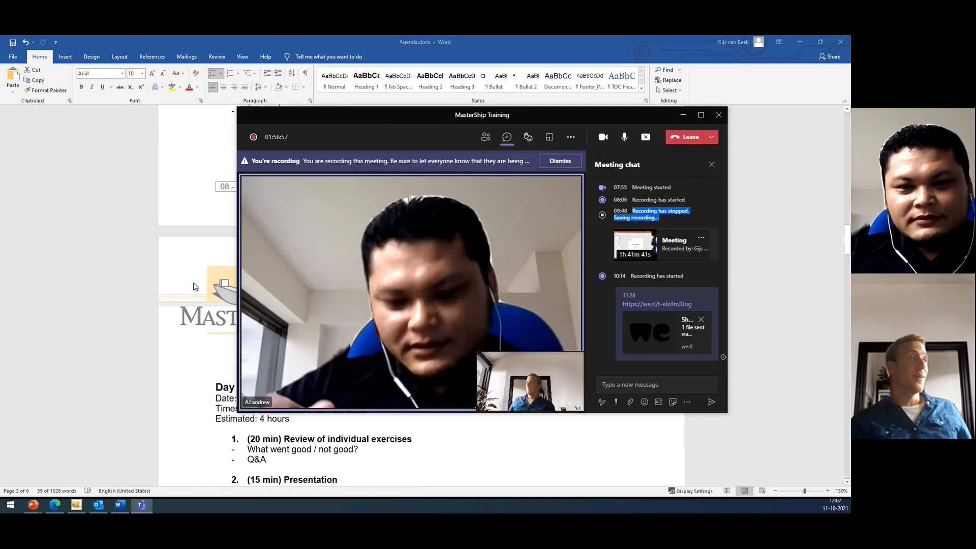
scroll(194, 285, up, 4)
drag(435, 114, 375, 166)
scroll(368, 152, up, 3)
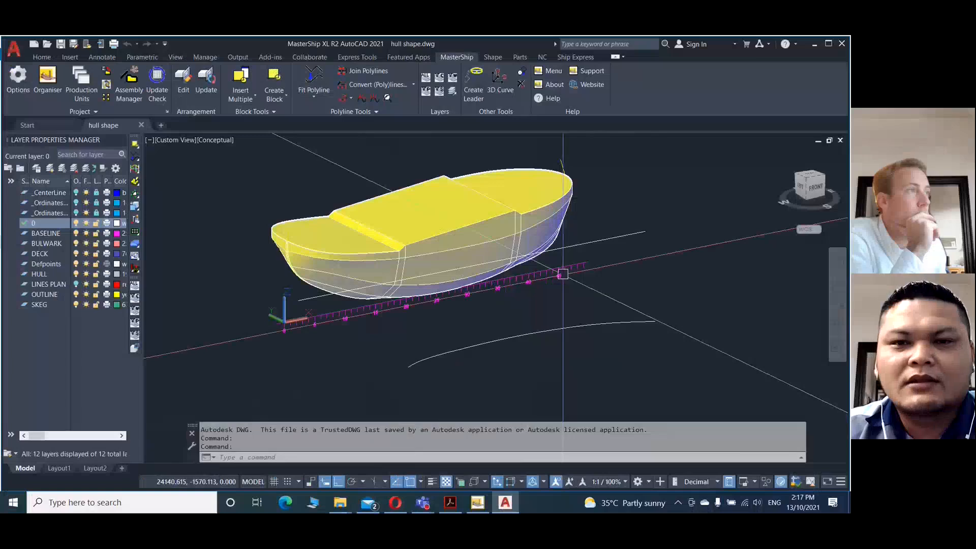
Turn on the _CenterLine layer and both _Ordinates layers in the hull shape drawing.
shift+middle_drag(559, 269, 495, 232)
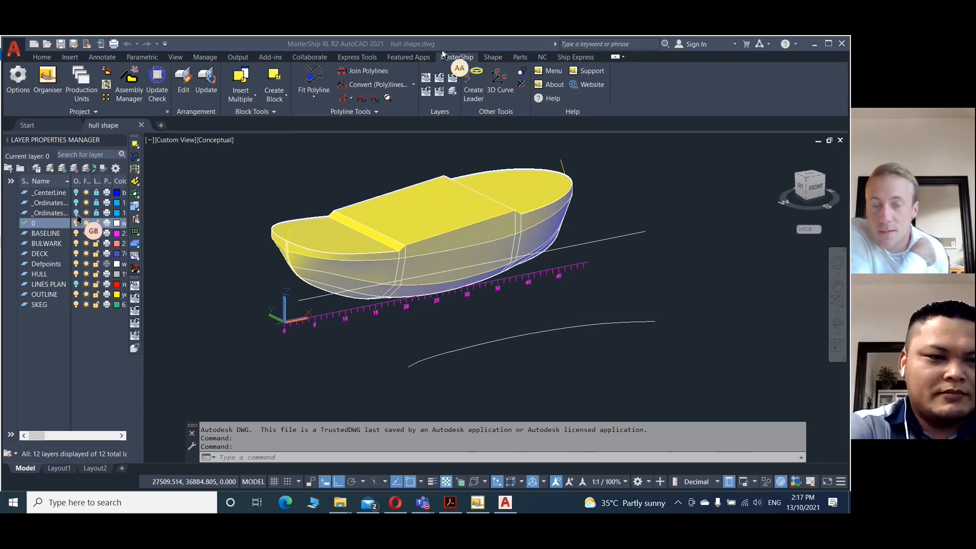
click(76, 193)
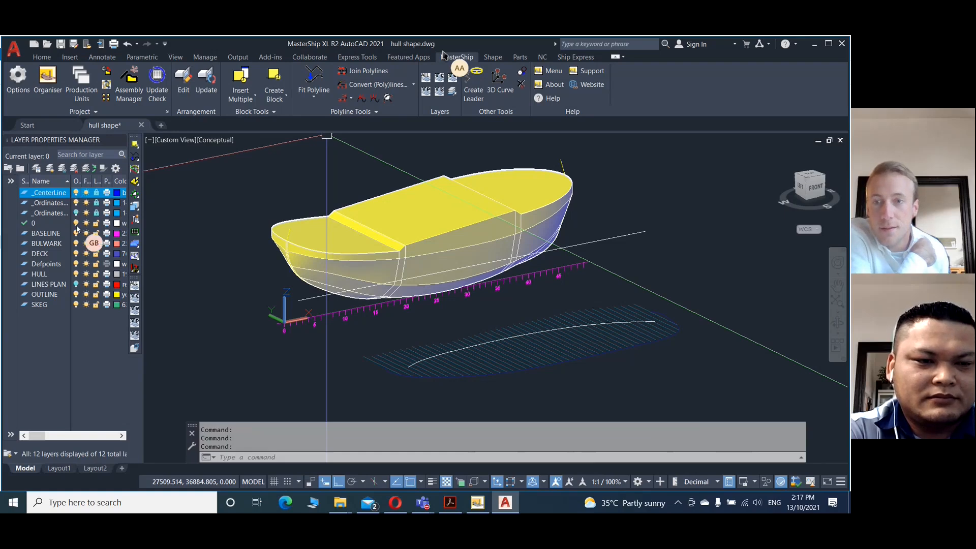
click(75, 215)
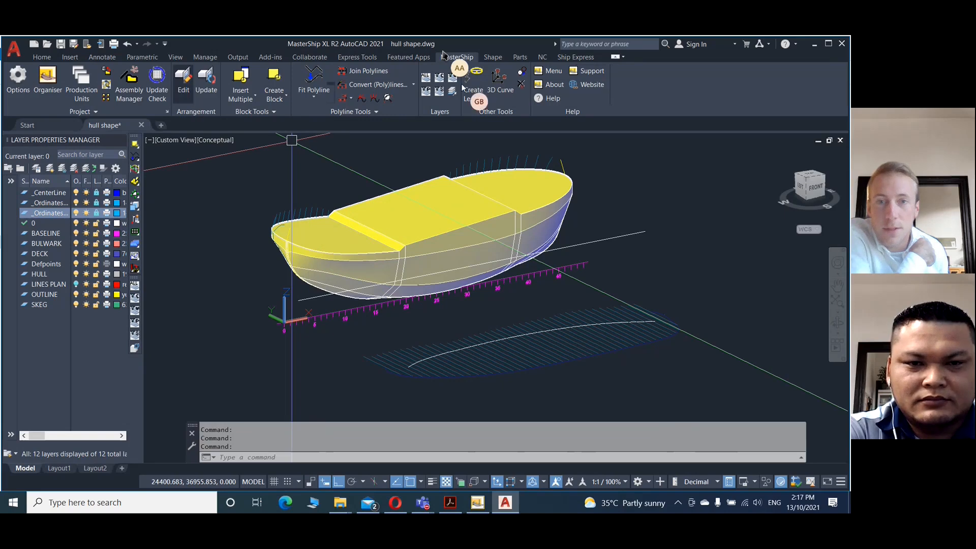
Set the surface visibility of the hull database to show only the shell expansion surface.
click(493, 58)
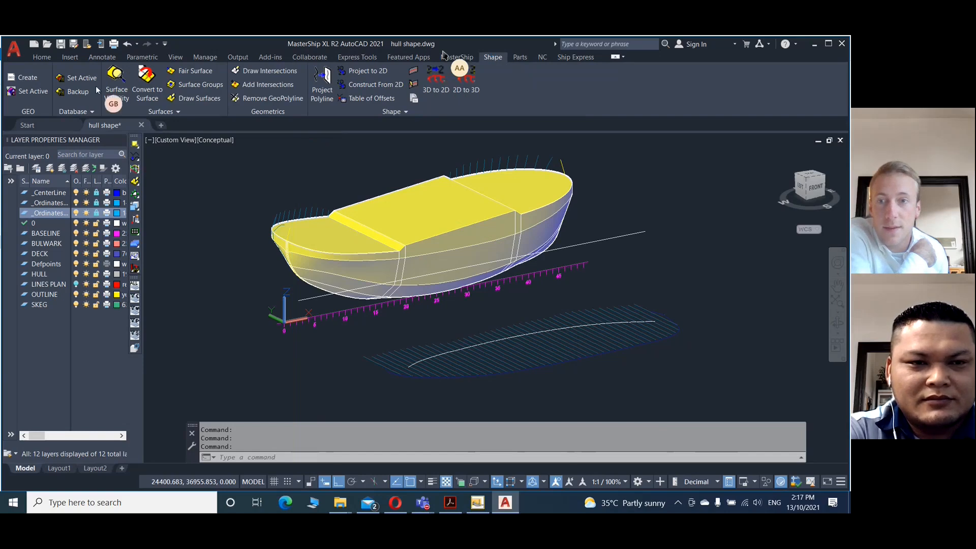
click(115, 88)
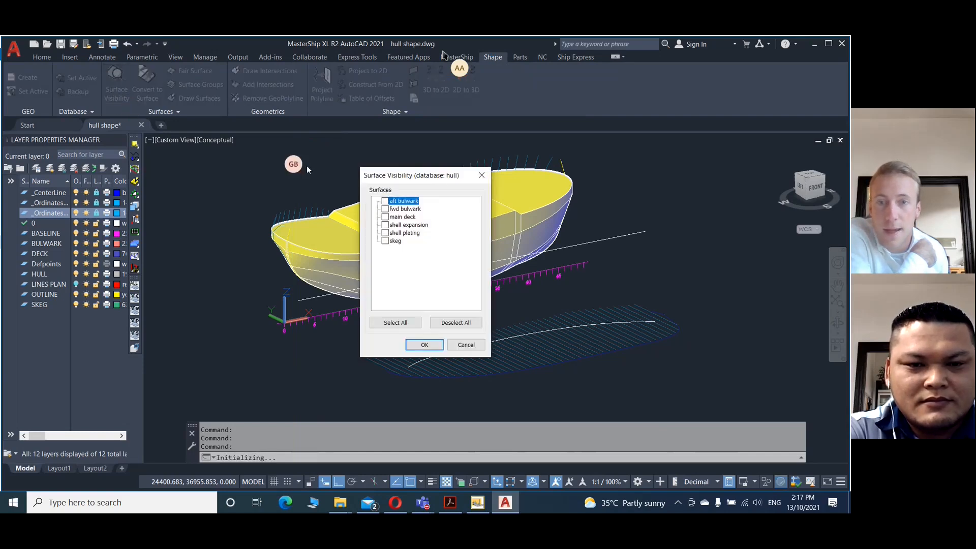
click(385, 225)
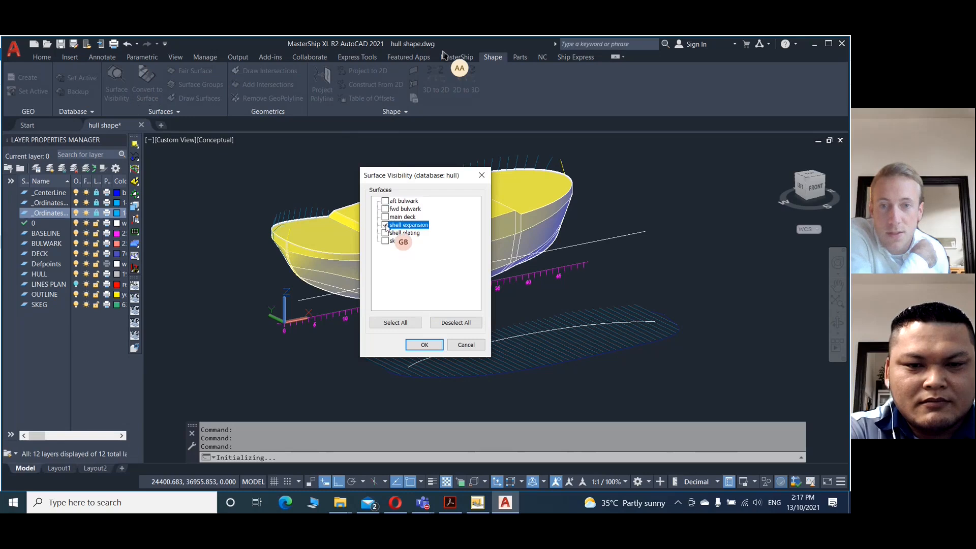
click(427, 345)
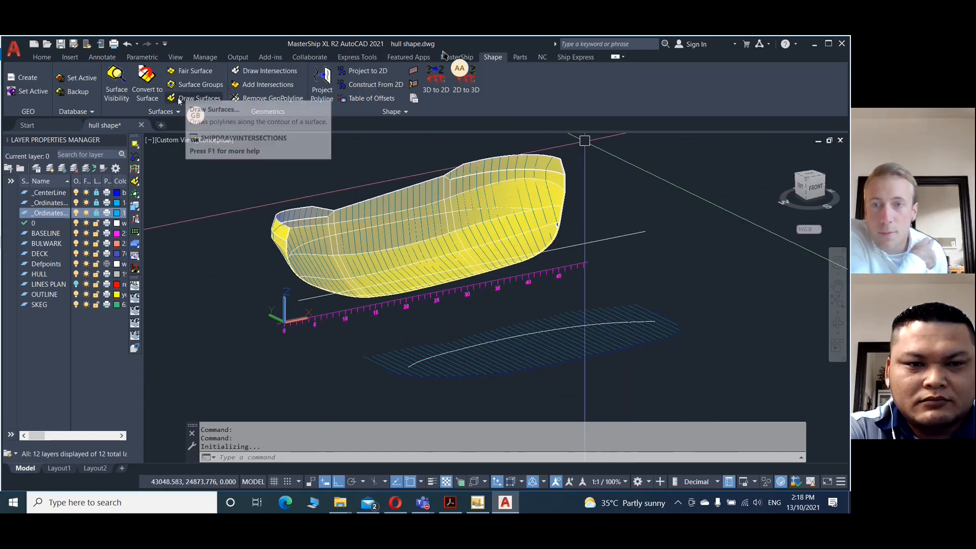
Hide the shell expansion surface in the surface visibility settings and draw it as surfaces with the 3D presentation.
click(122, 97)
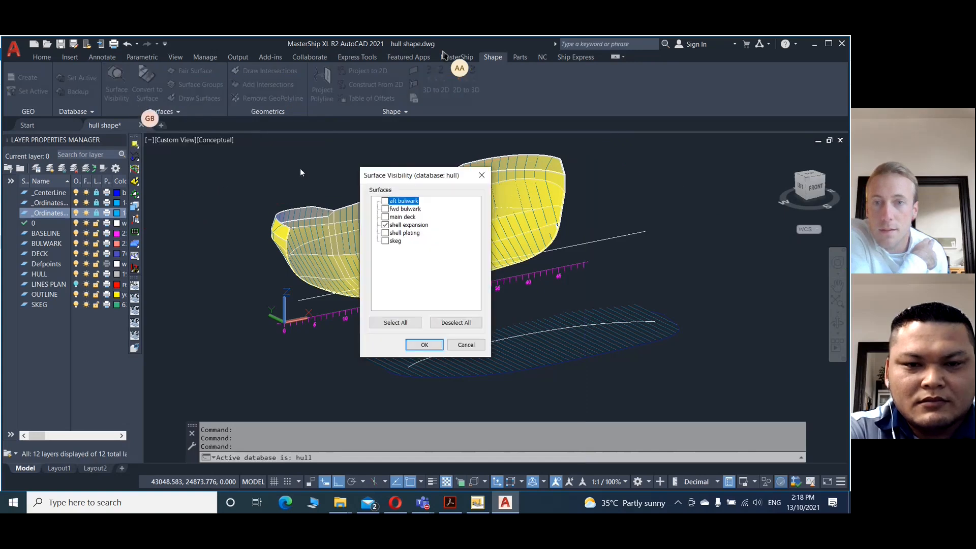
click(386, 226)
click(423, 346)
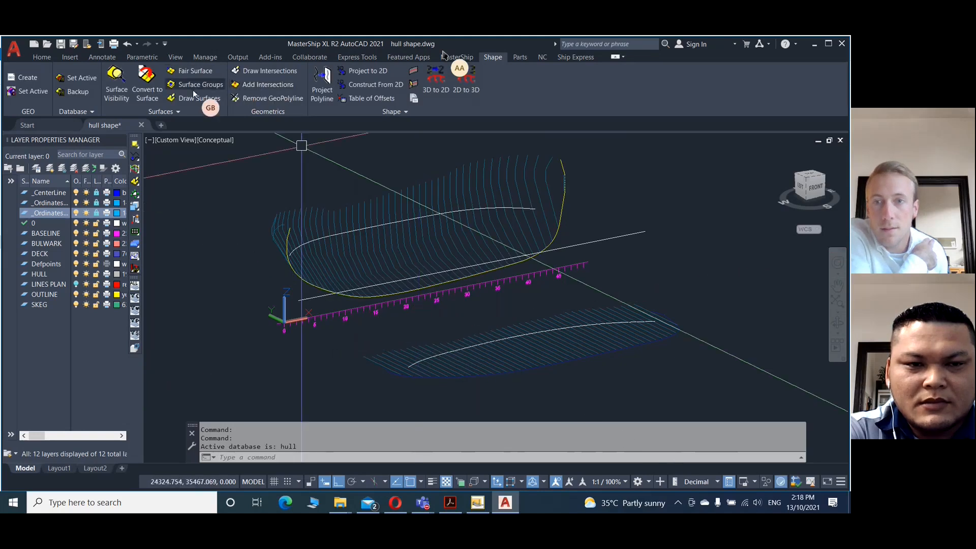
click(198, 100)
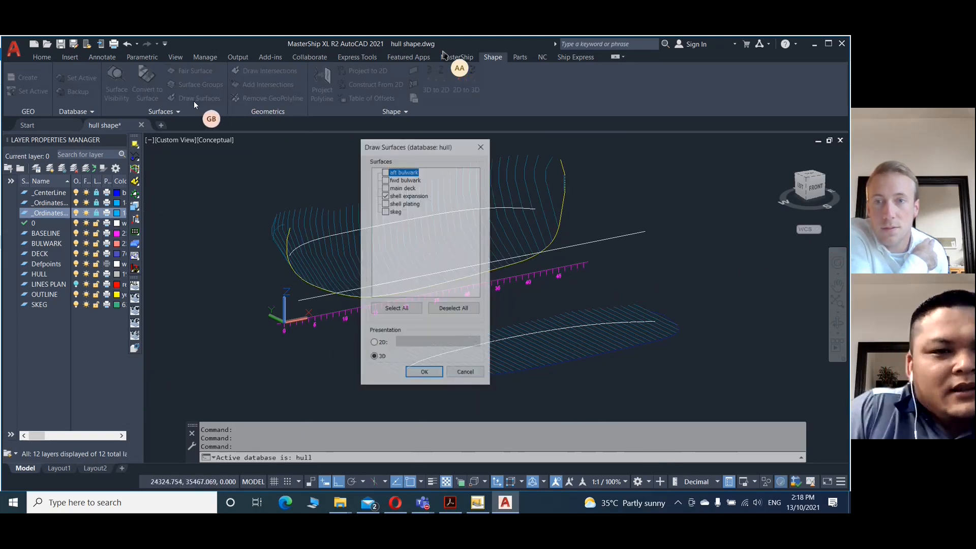
click(431, 376)
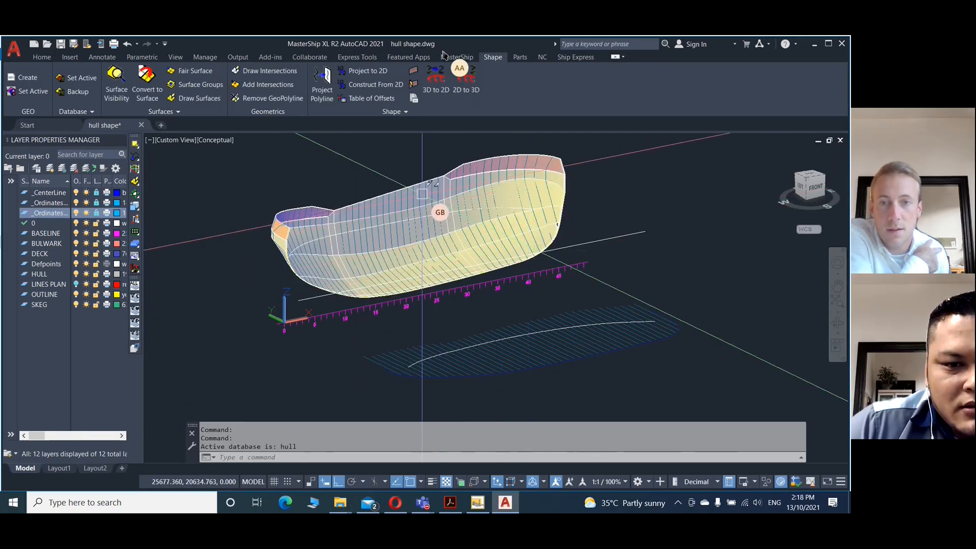
Explode the grey upper side surface amidships, between the raised aft and forward bulwark sections.
scroll(422, 193, up, 4)
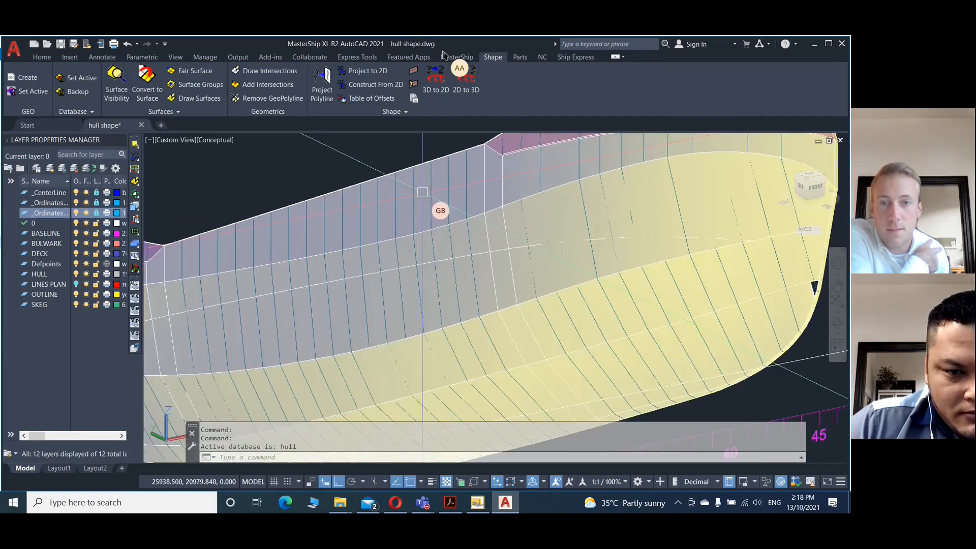
click(422, 192)
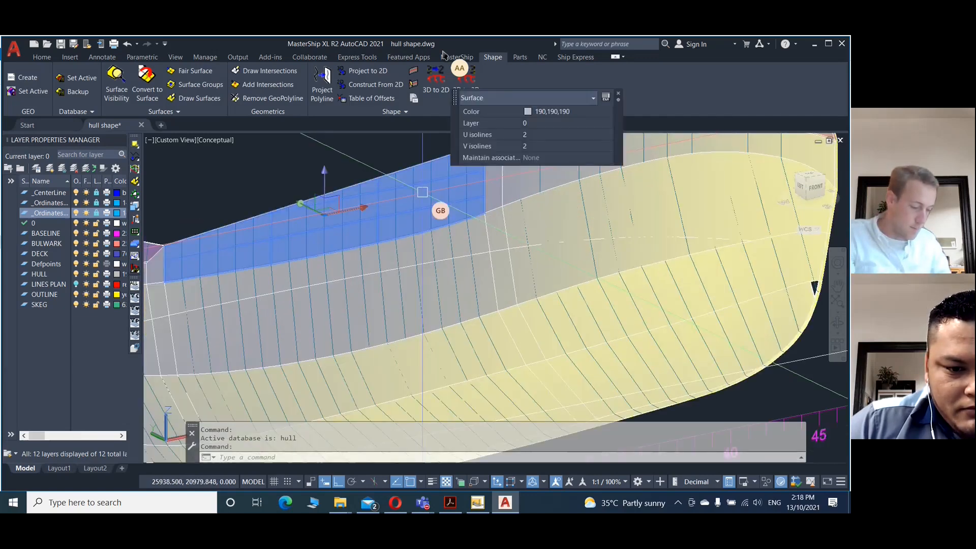
text(explode)
key(Return)
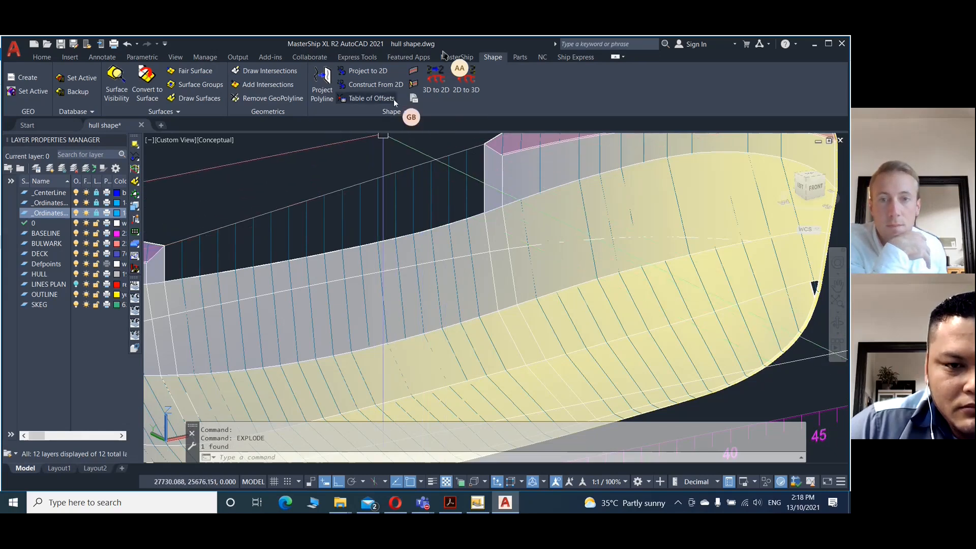
Start the 3D to 2D conversion and try to use the upper edge line of the exploded side panel as the hull surface.
click(430, 87)
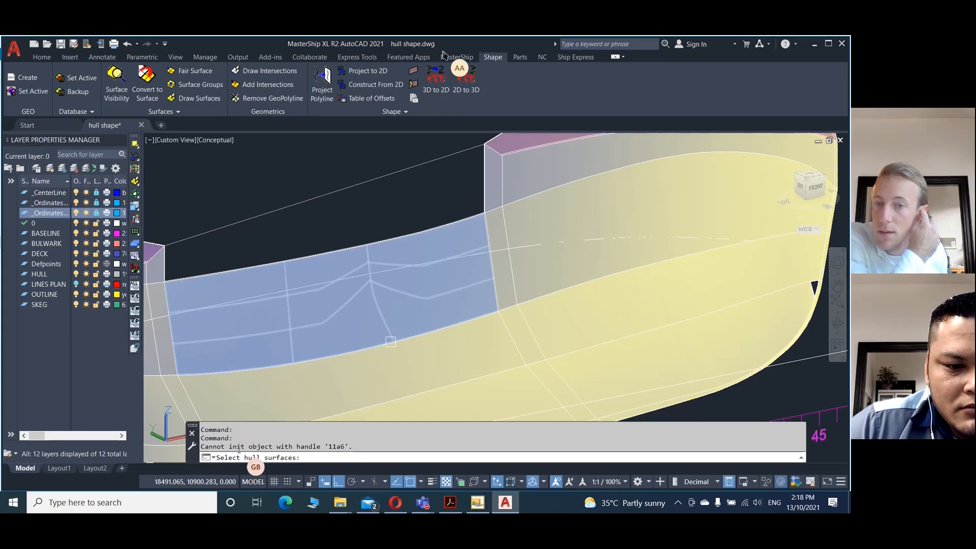
click(287, 204)
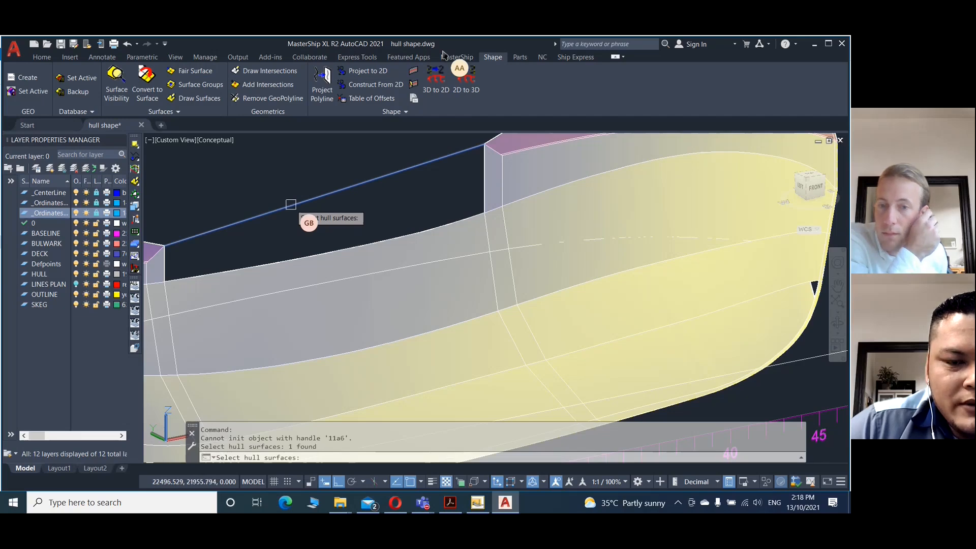
key(Return)
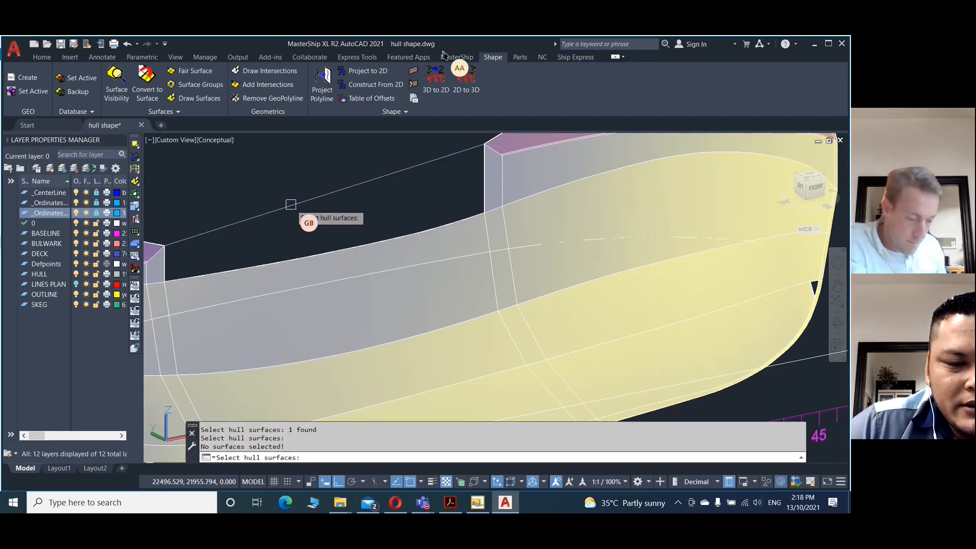
Cancel the running hull surface selection and switch the model to the top view.
key(Escape)
key(Escape)
key(Escape)
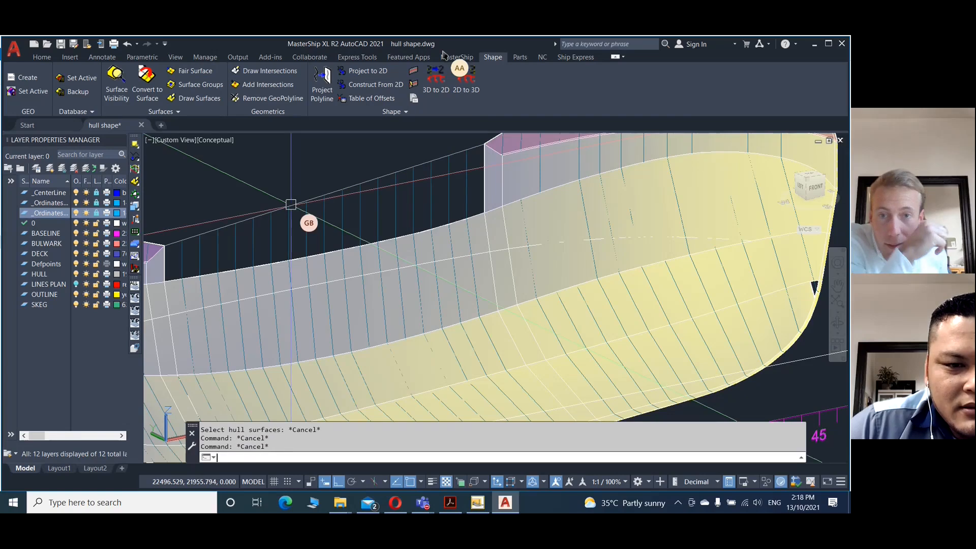
scroll(291, 204, down, 3)
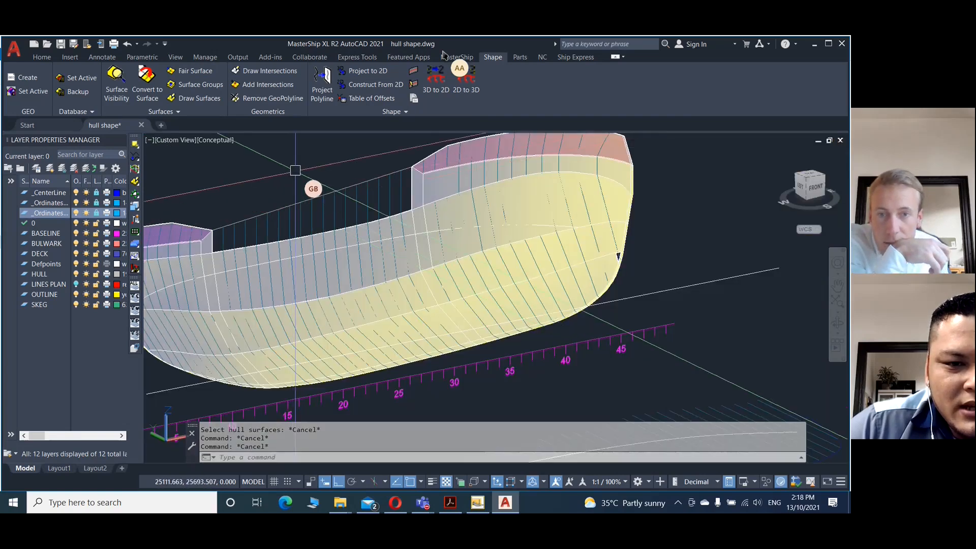
scroll(294, 170, down, 2)
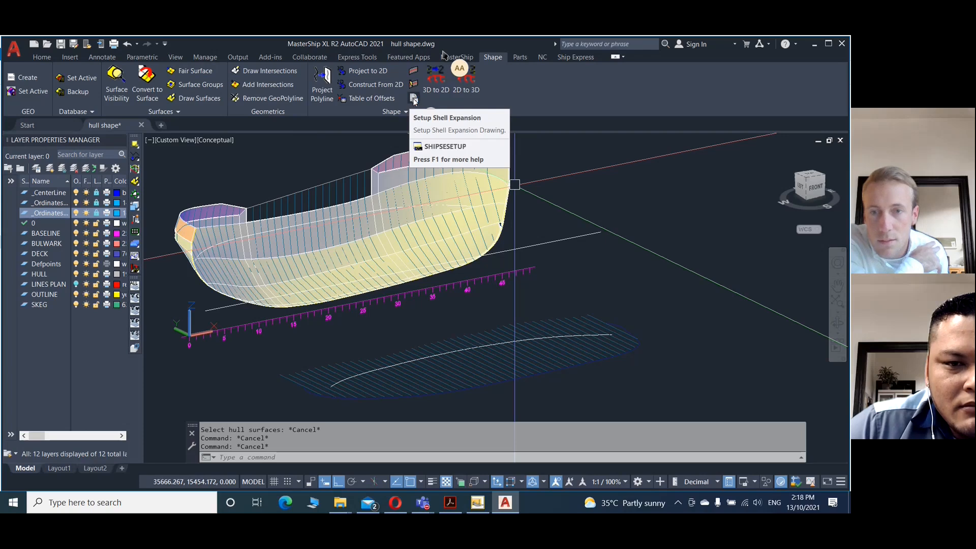
click(808, 177)
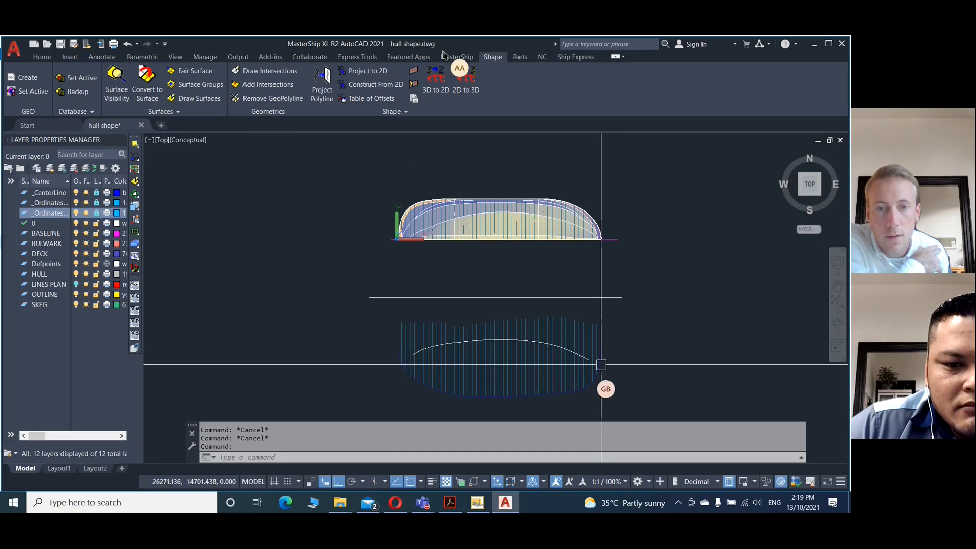
click(613, 406)
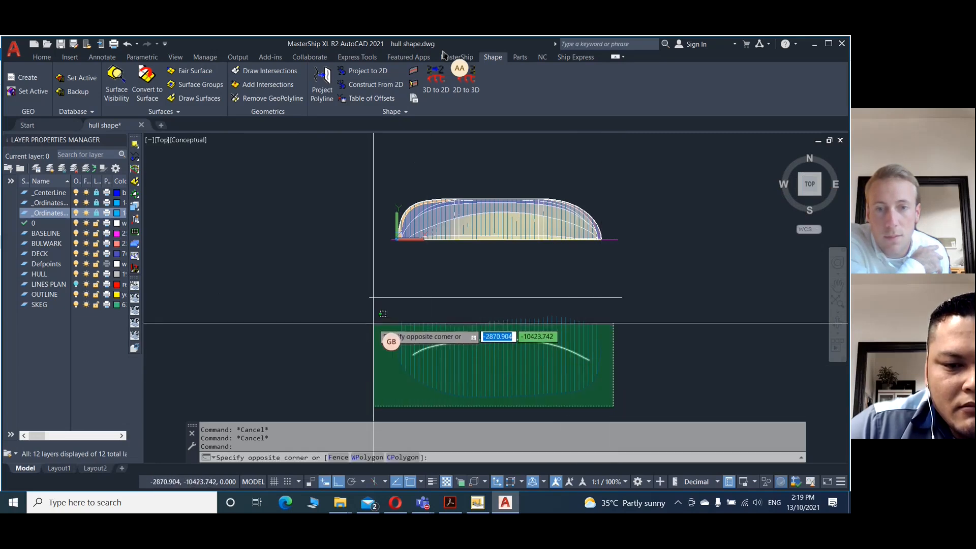
key(Escape)
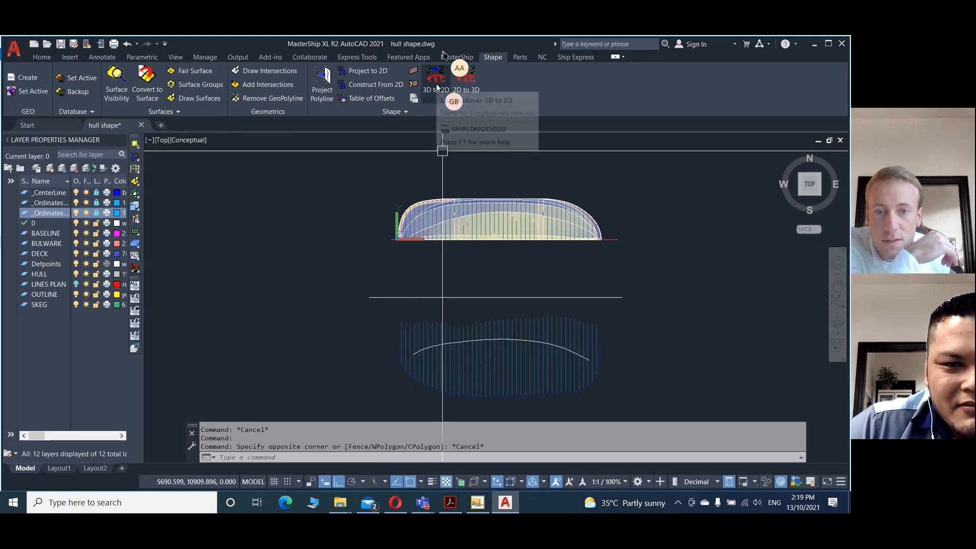
click(436, 84)
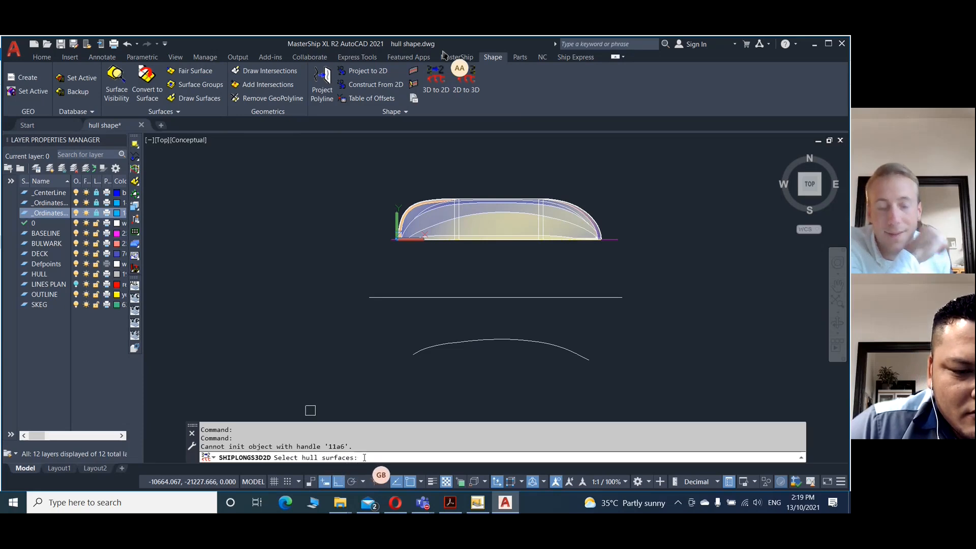
key(Escape)
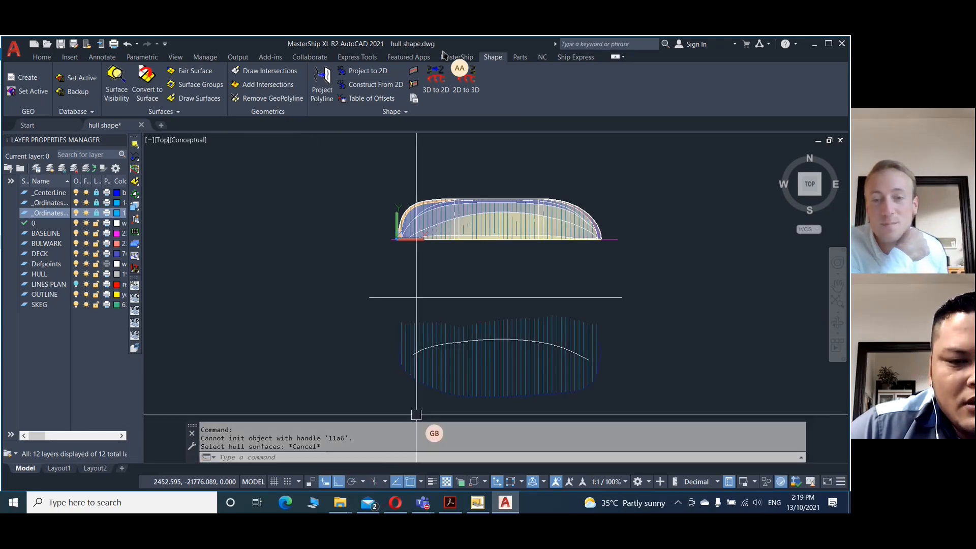
click(470, 90)
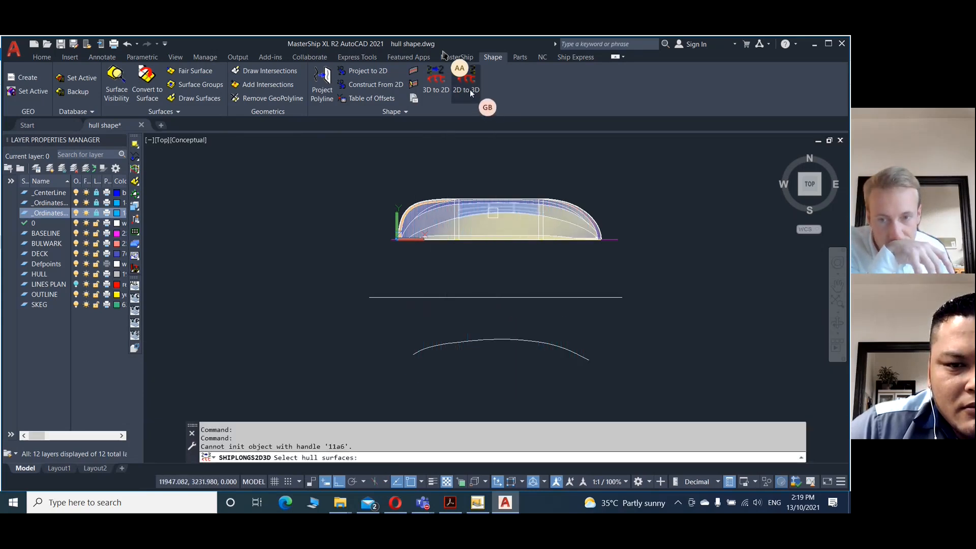
key(Escape)
key(Escape)
key(Escape)
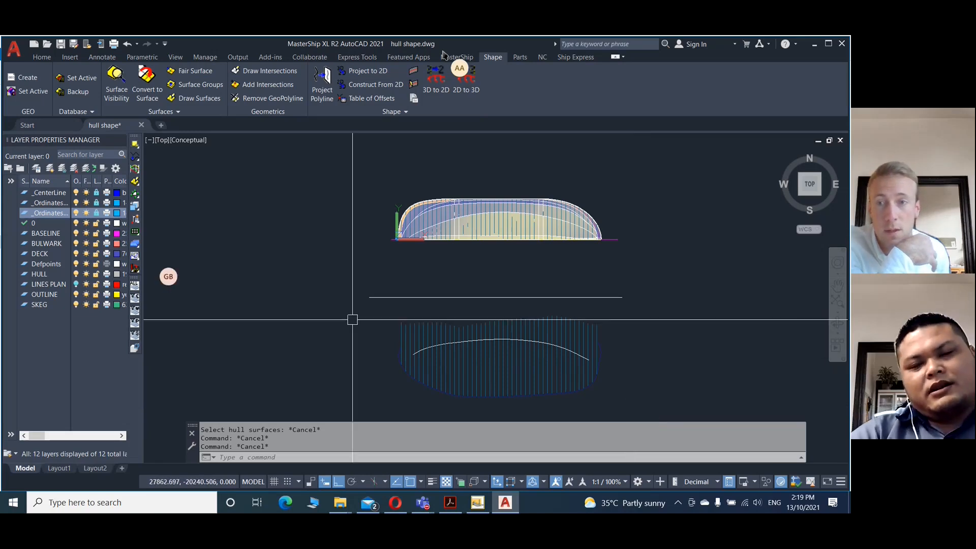
Unlock the _CenterLine layer and both _Ordinates layers.
click(96, 203)
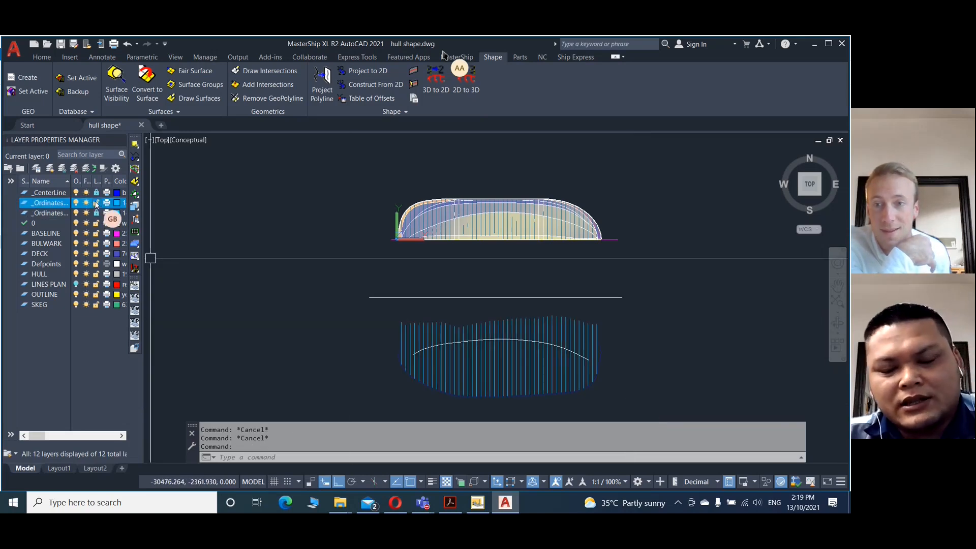
click(96, 193)
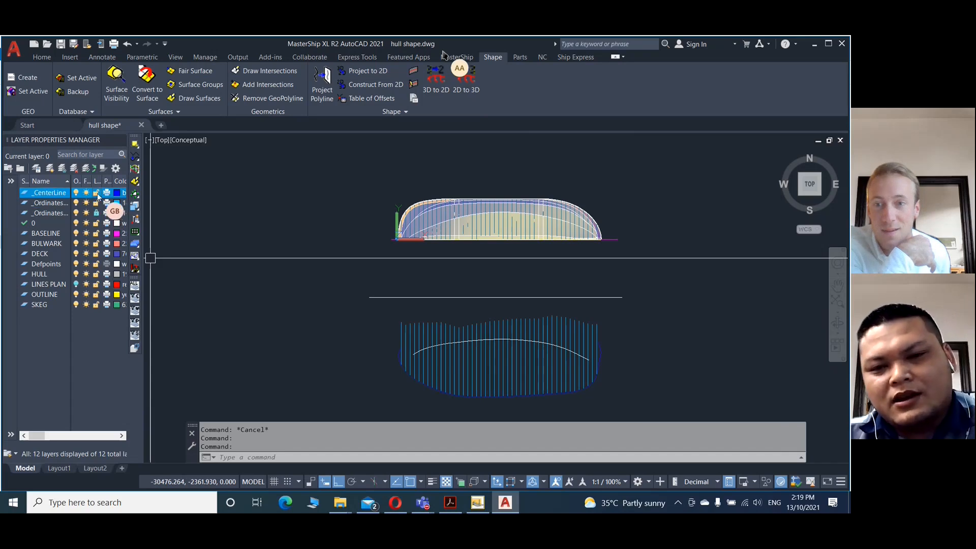
click(97, 213)
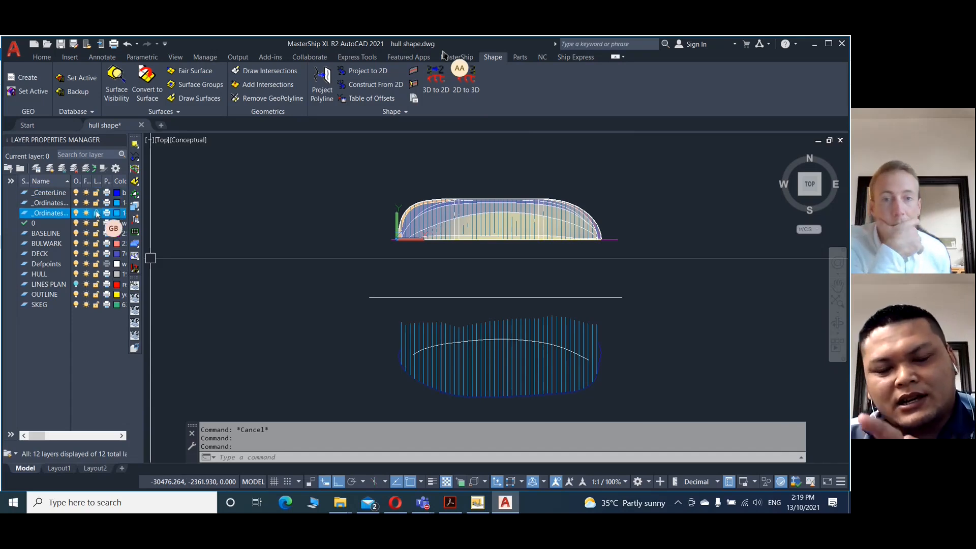
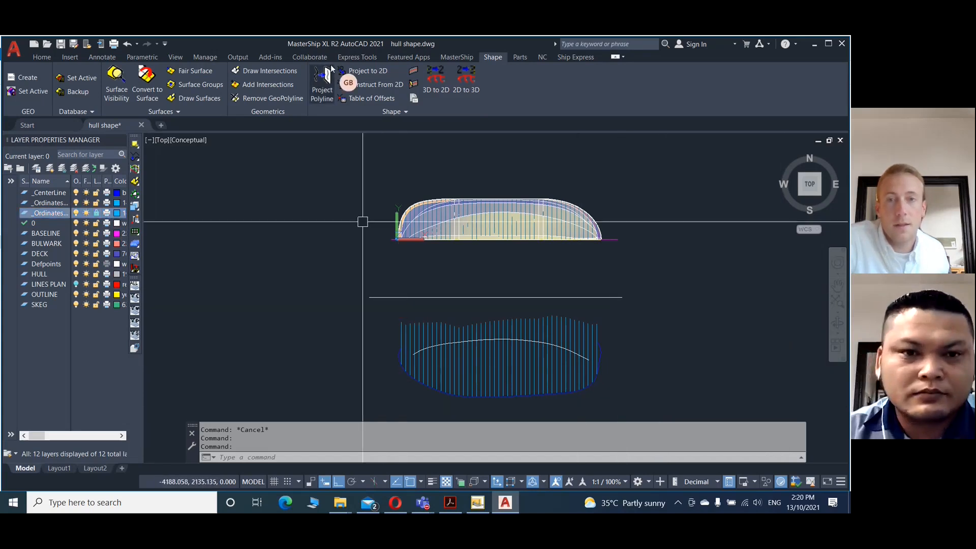
click(625, 411)
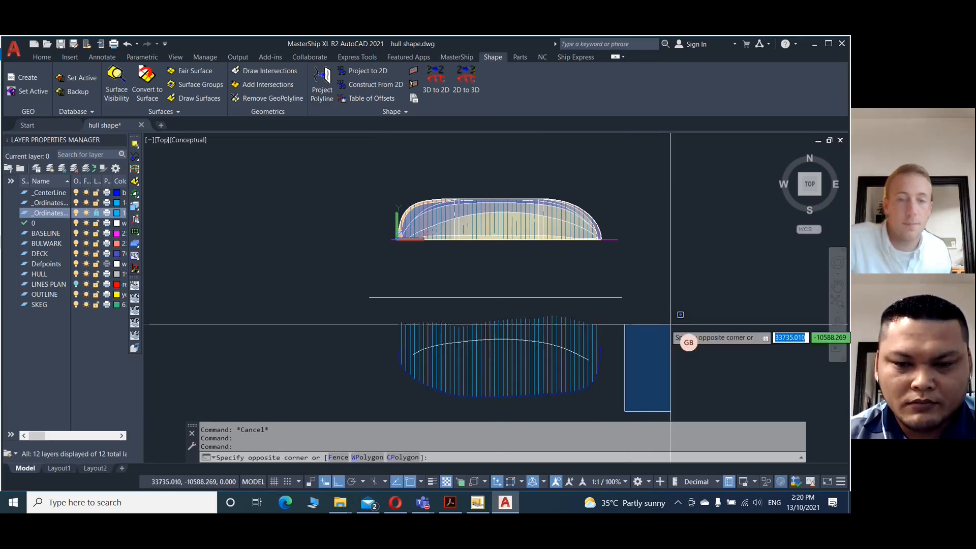
key(Escape)
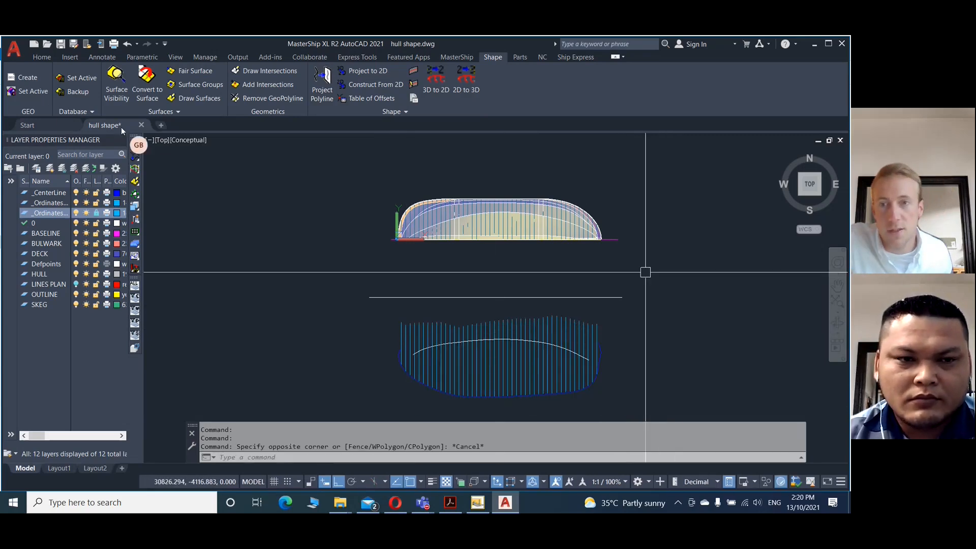
Create a new drawing and save it as shellexpansion2 in the NA88-24m All Rounder Tug folder.
click(160, 126)
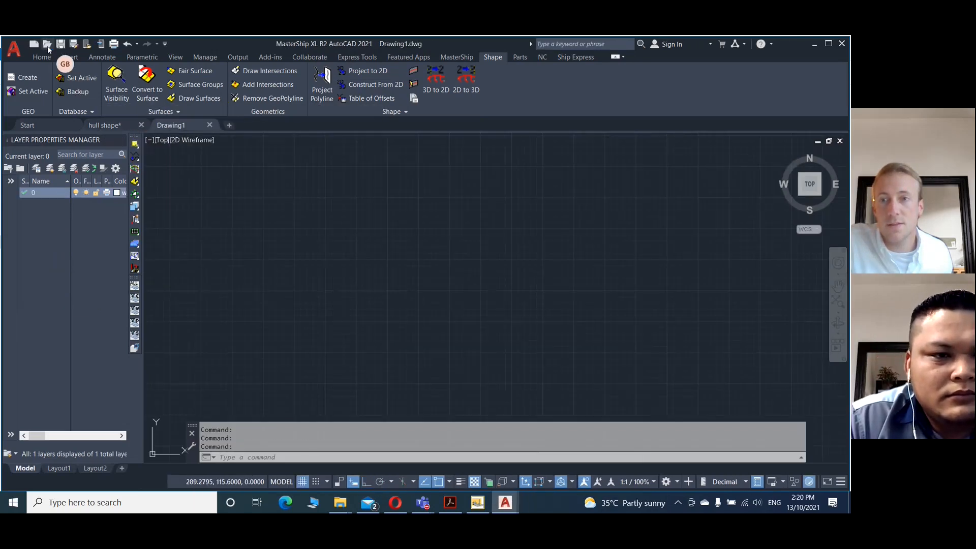
click(74, 44)
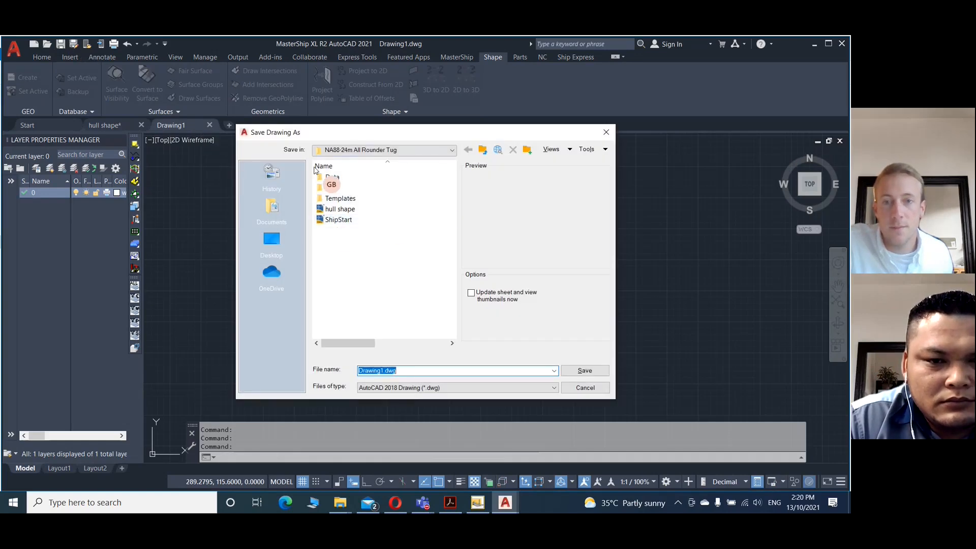
text(shellexpansion2)
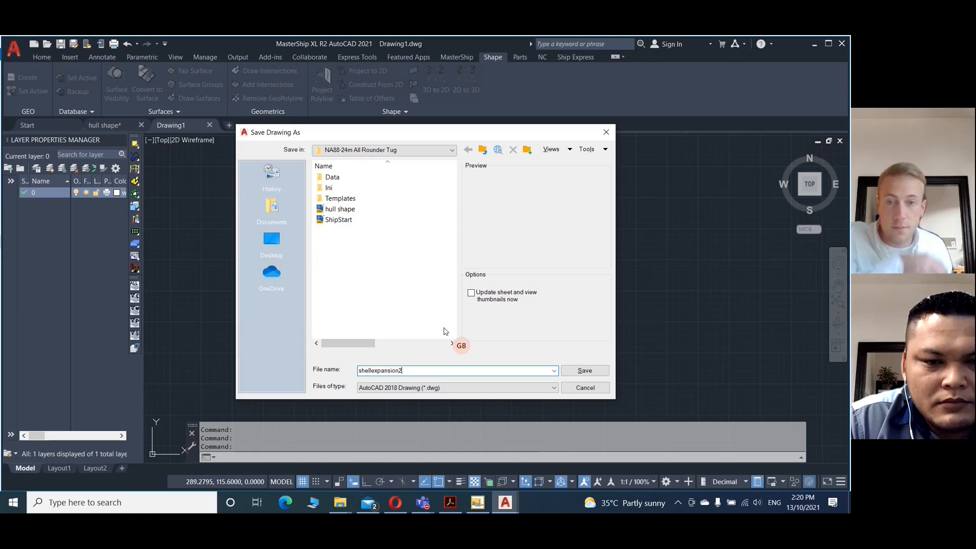
key(Return)
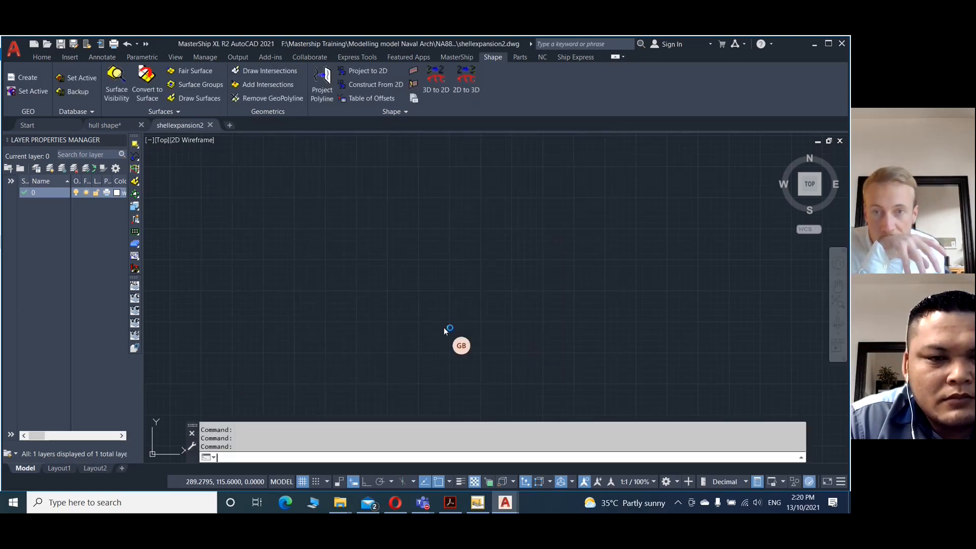
Draw the shell expansion surfaces from the hull database in 3D and display them with the Shaded with edges visual style.
click(197, 98)
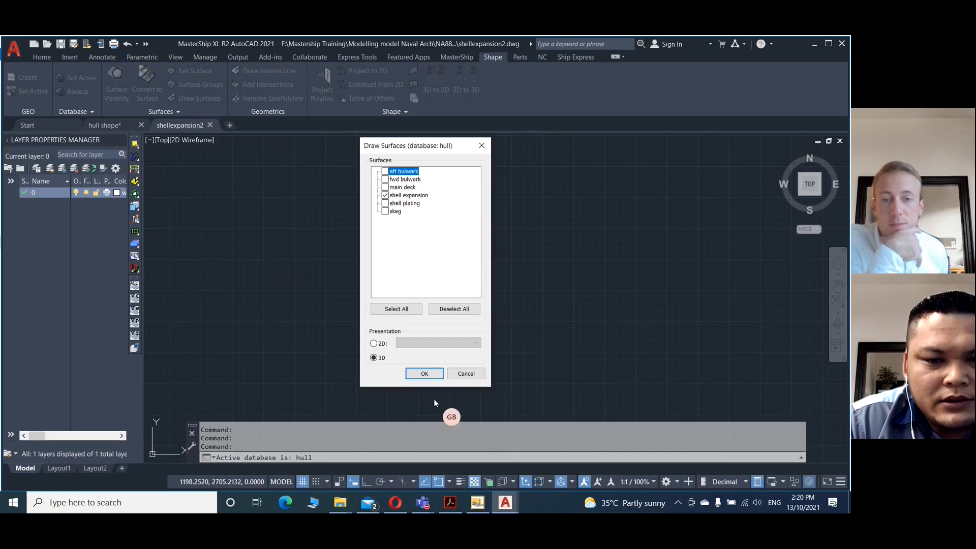
click(428, 378)
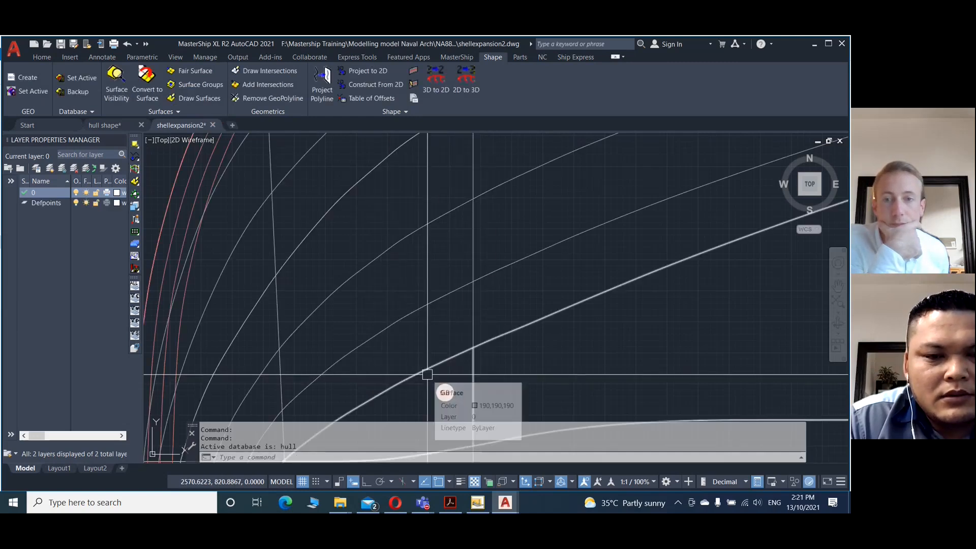
click(200, 141)
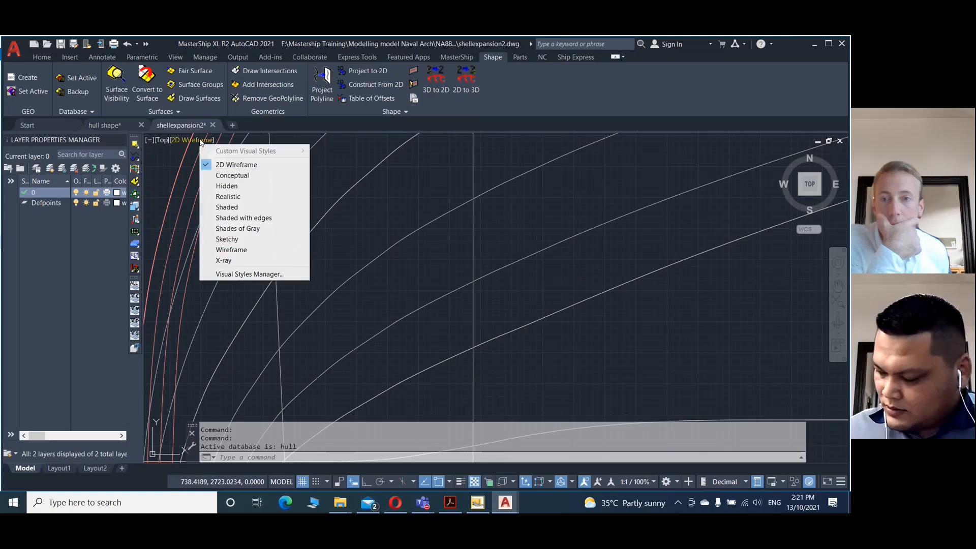
click(241, 219)
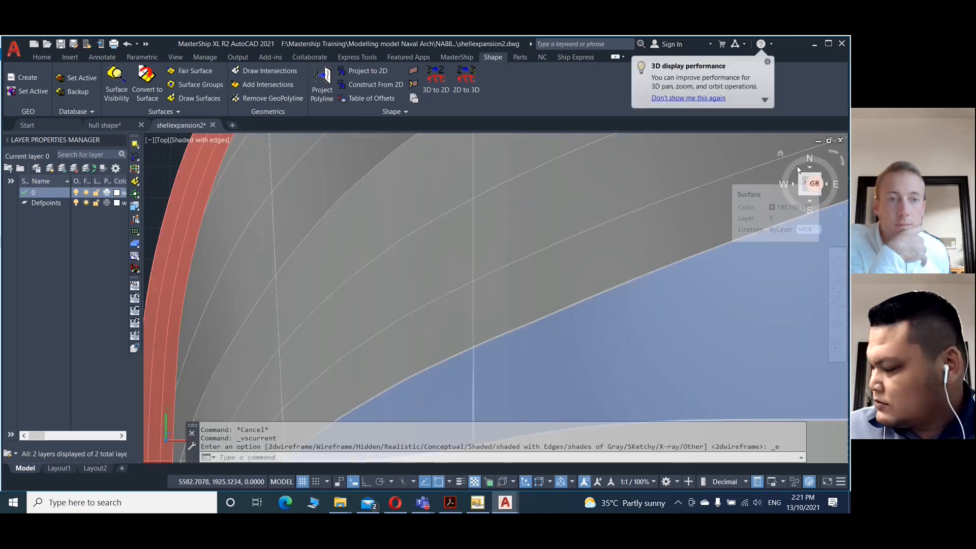
Switch to the home 3D view and turn off perspective projection by setting PERSPECTIVE to 0.
click(781, 153)
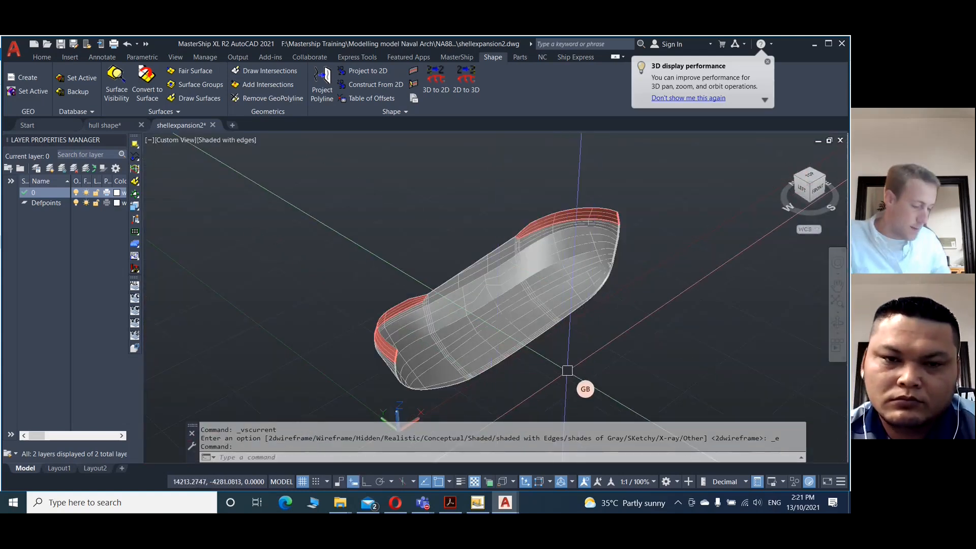
key(Return)
text(0)
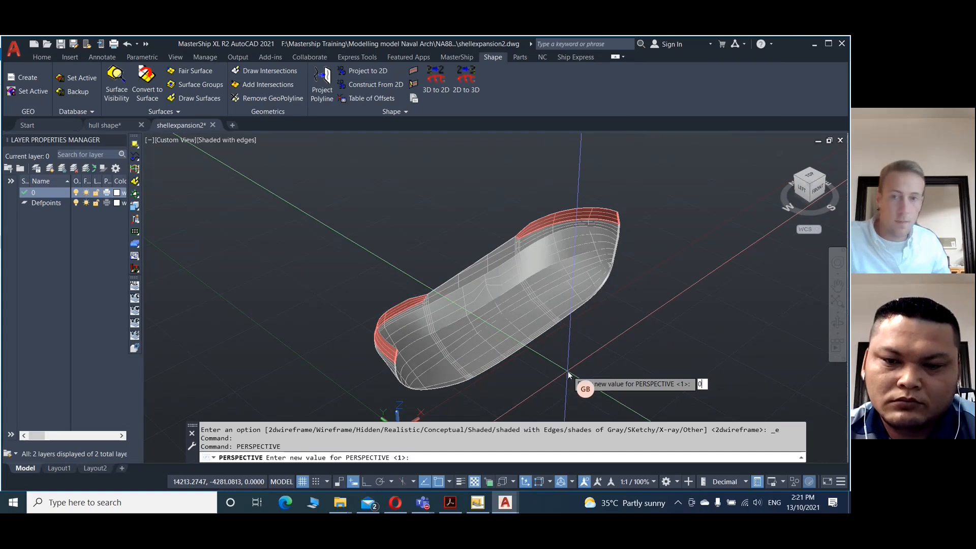
key(Return)
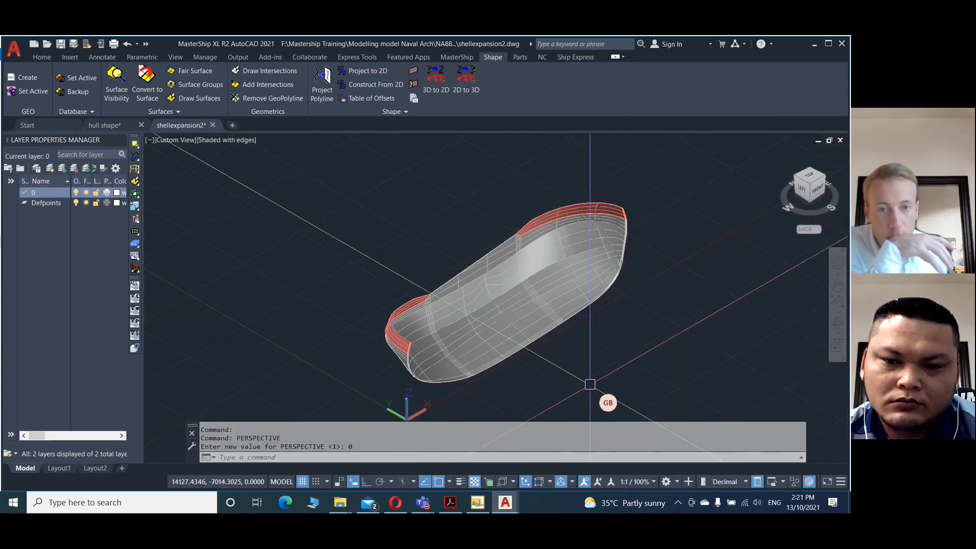
scroll(304, 240, up, 2)
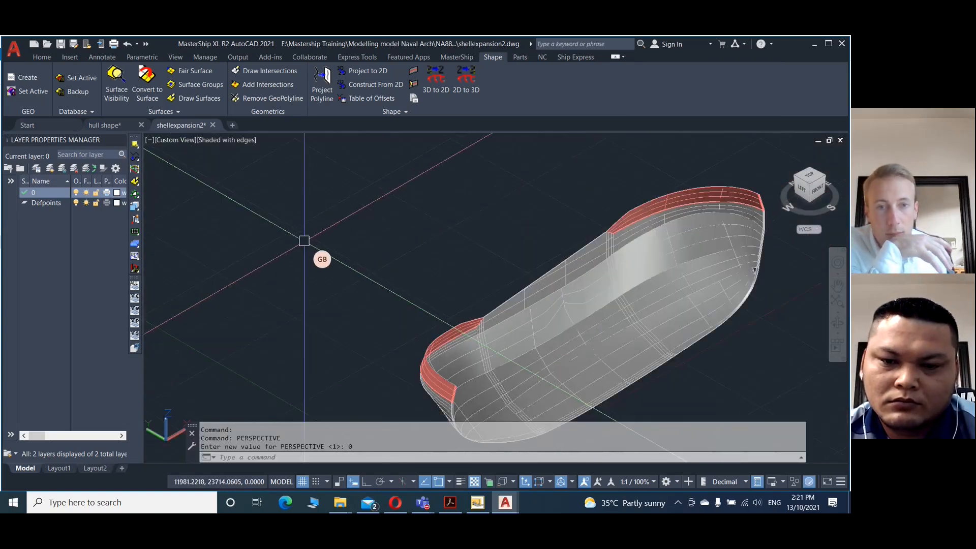
scroll(304, 240, down, 3)
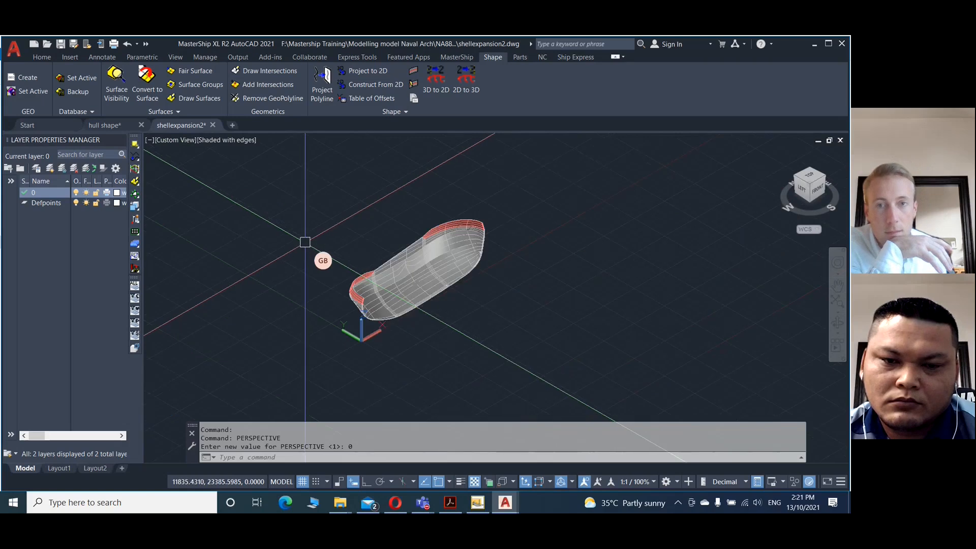
click(412, 99)
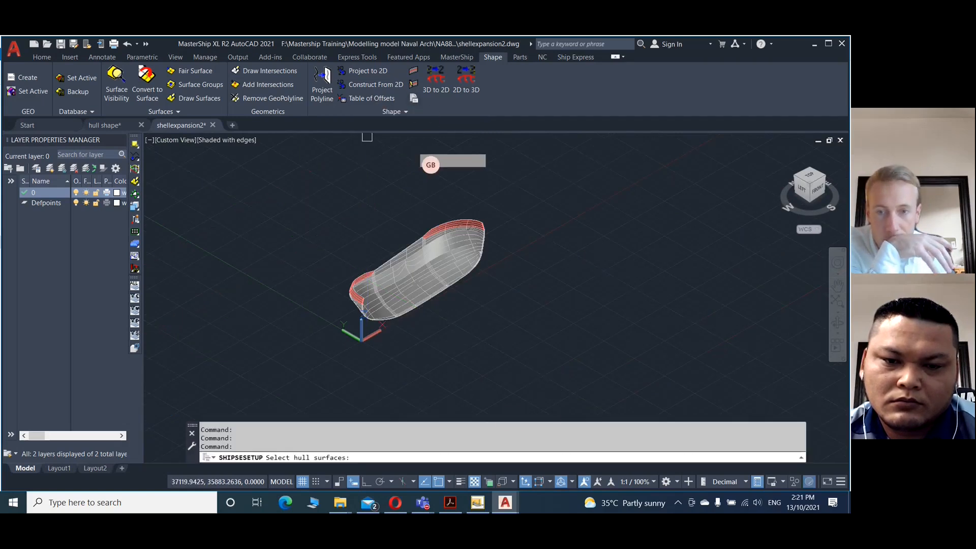
click(519, 370)
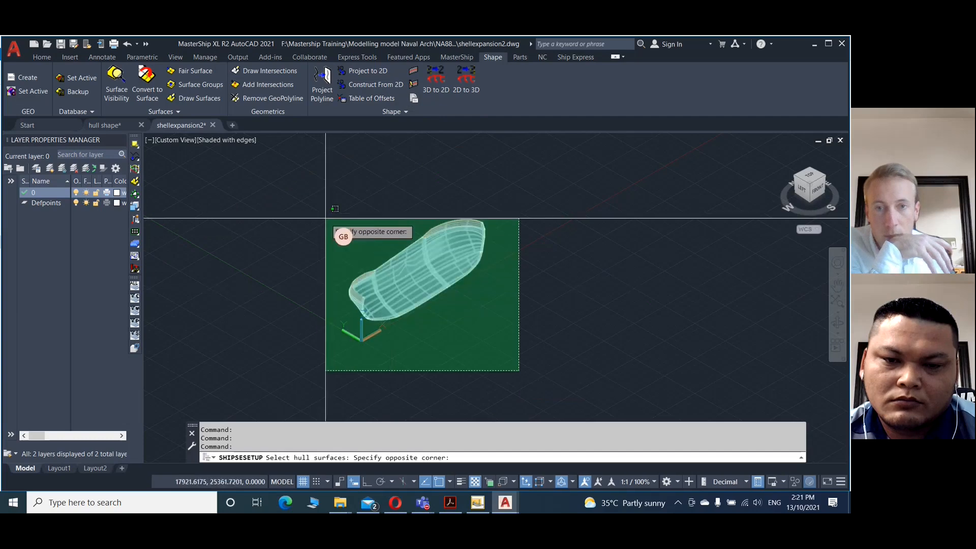
click(327, 215)
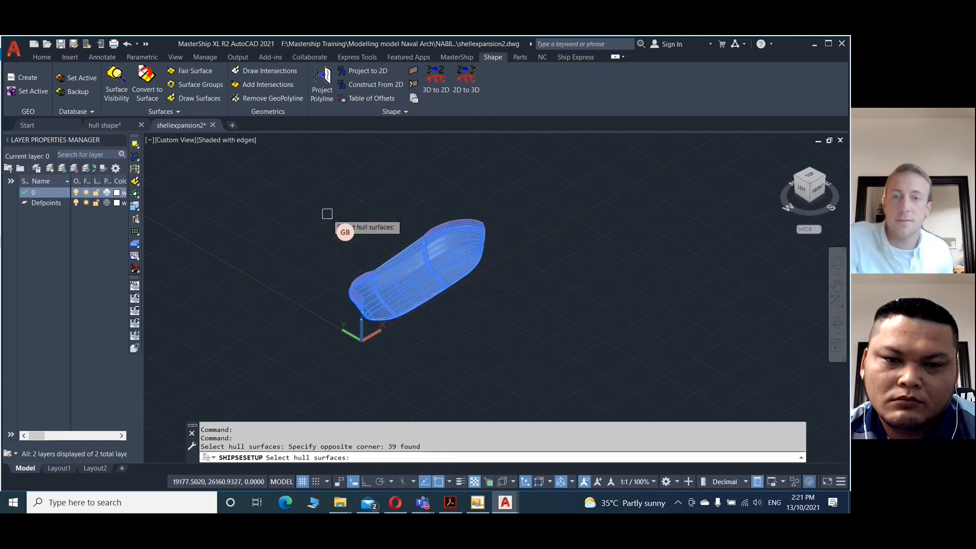
key(Escape)
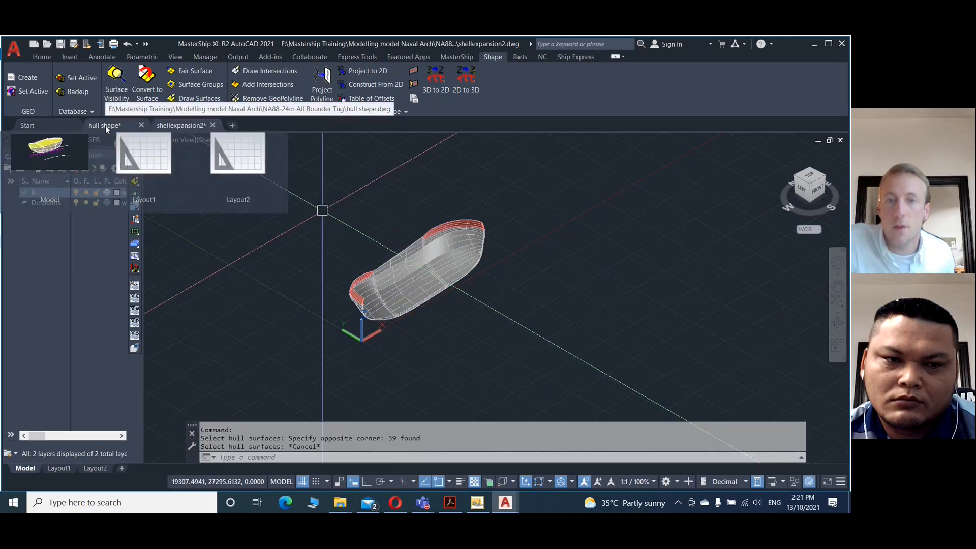
click(206, 97)
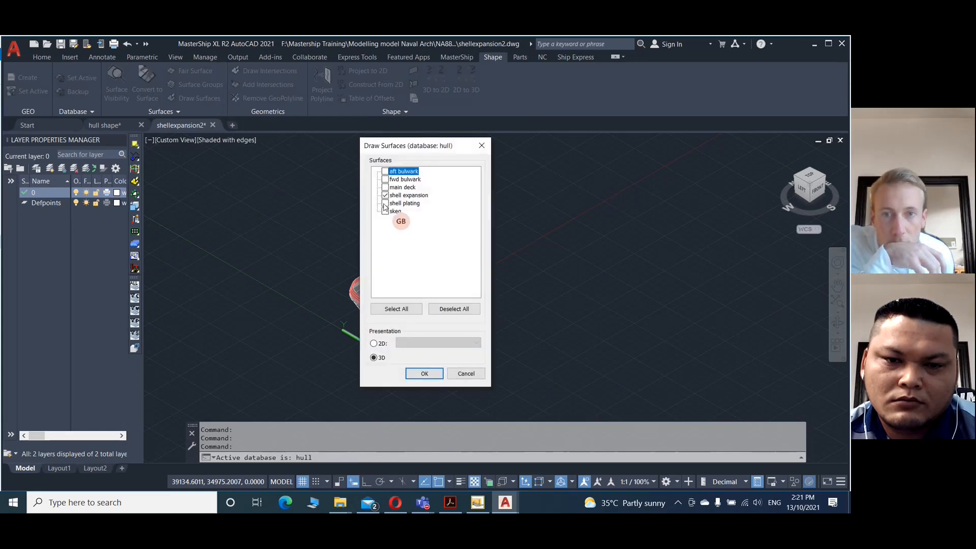
click(481, 147)
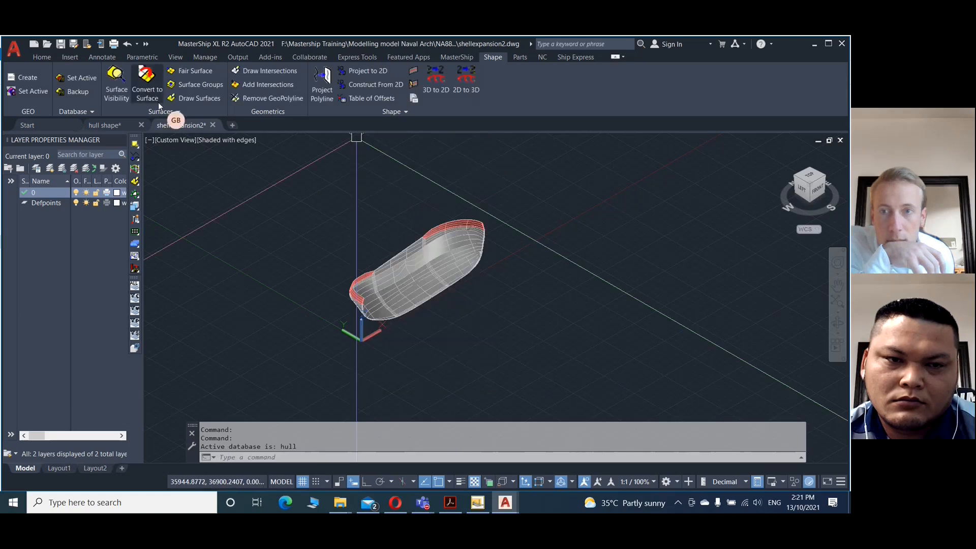
Check the hull database's surface visibility list in both the shellexpansion2 and hull shape drawings without changing it.
click(120, 94)
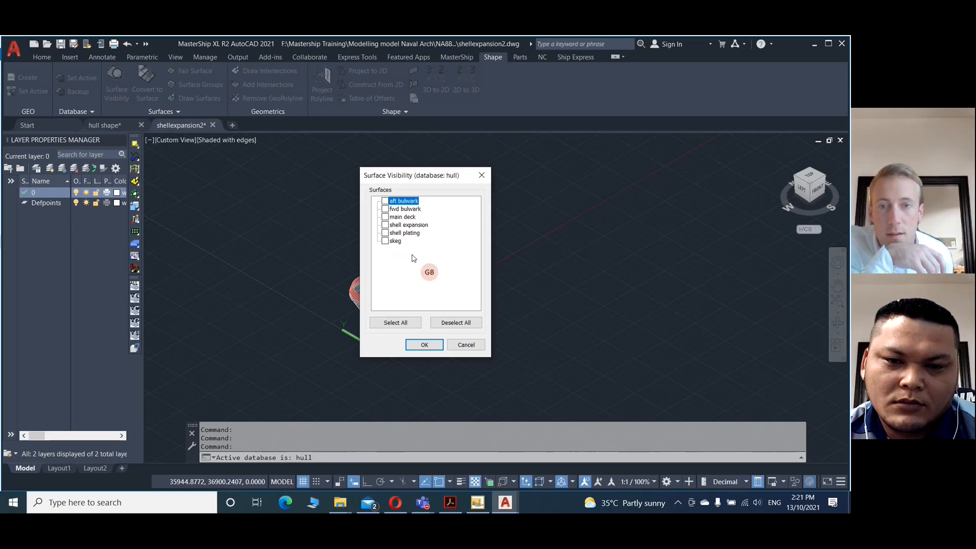
click(480, 176)
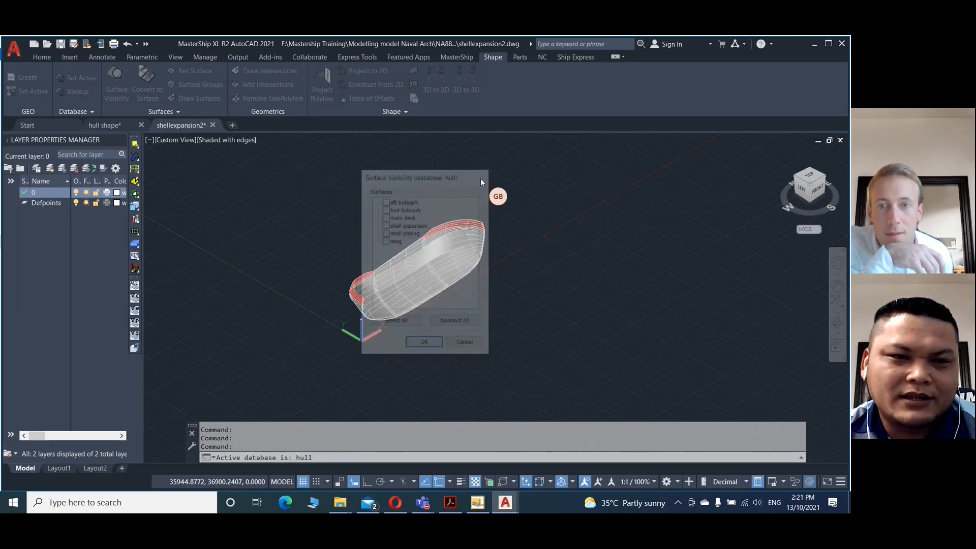
click(117, 126)
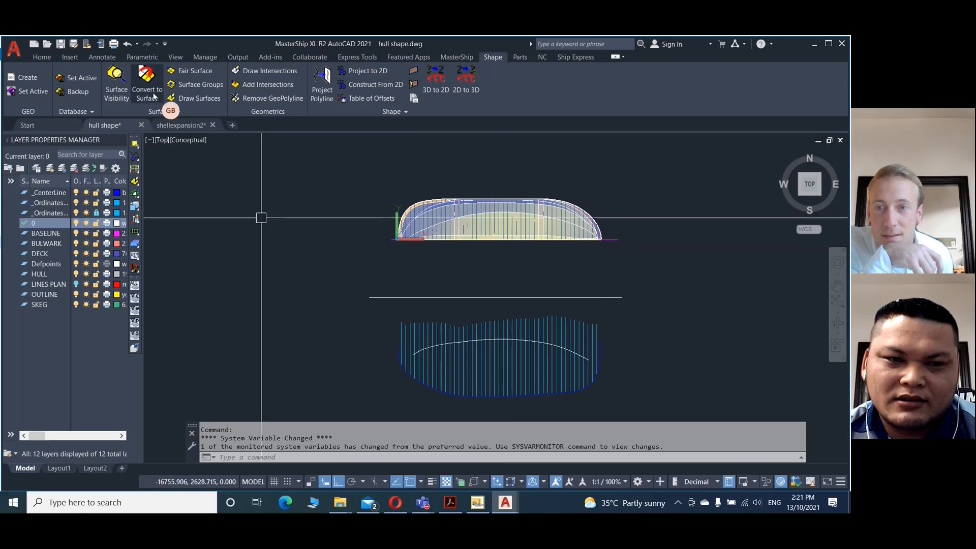
click(128, 93)
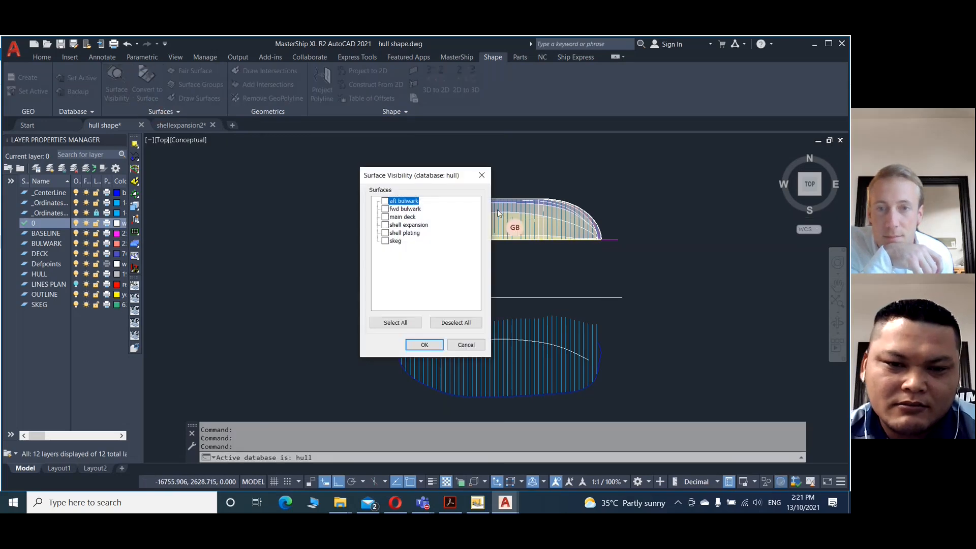
click(481, 176)
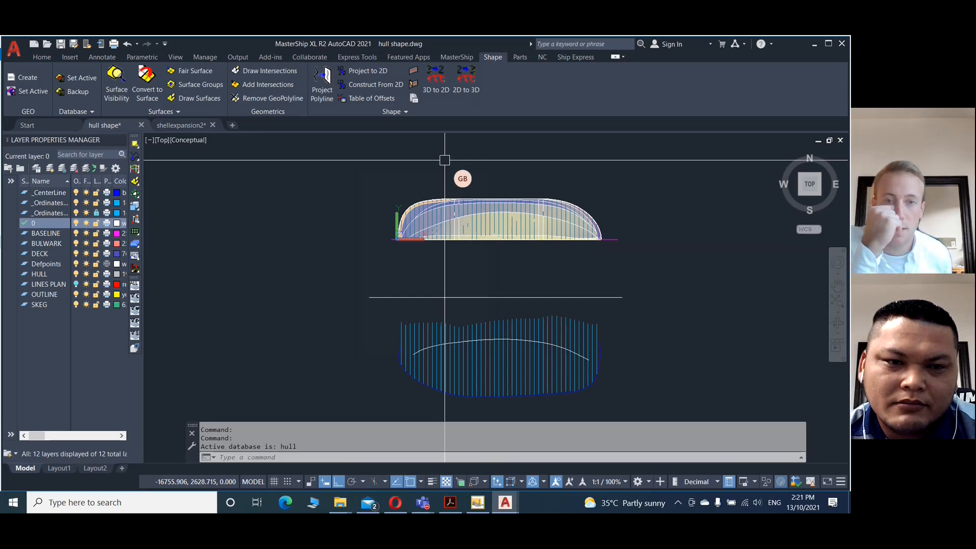
click(184, 125)
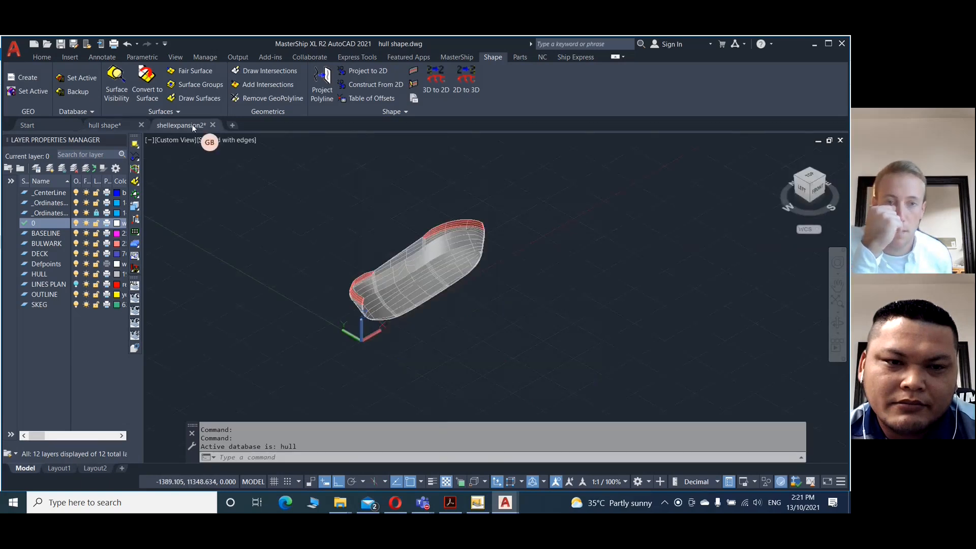
Draw the buttock intersection at 0 of the shell expansion surface as 3D polylines in 3D presentation.
click(262, 73)
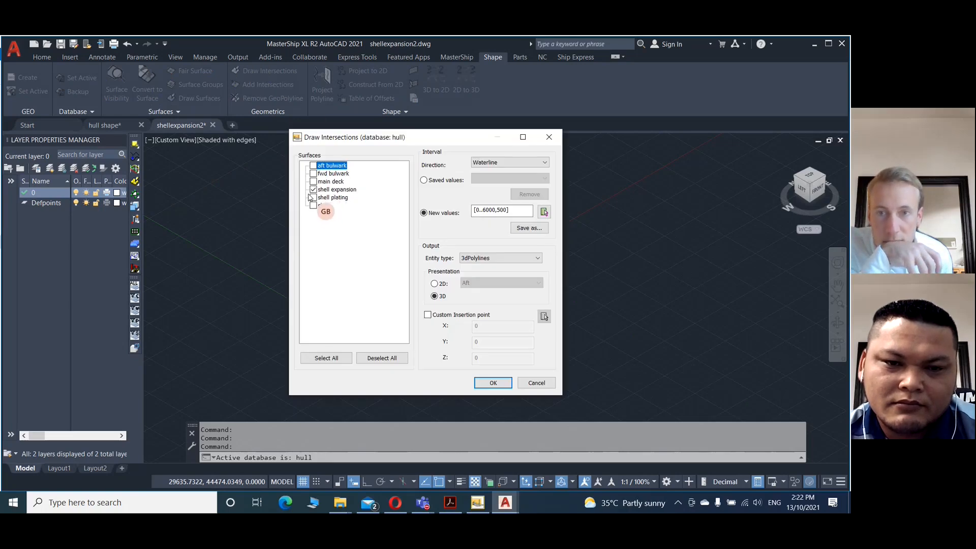
click(519, 211)
click(424, 213)
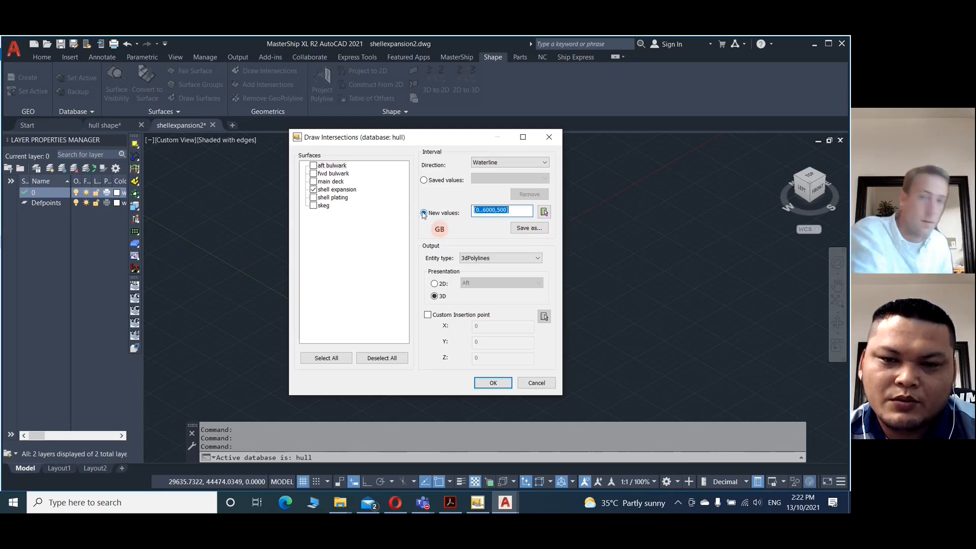
text(0)
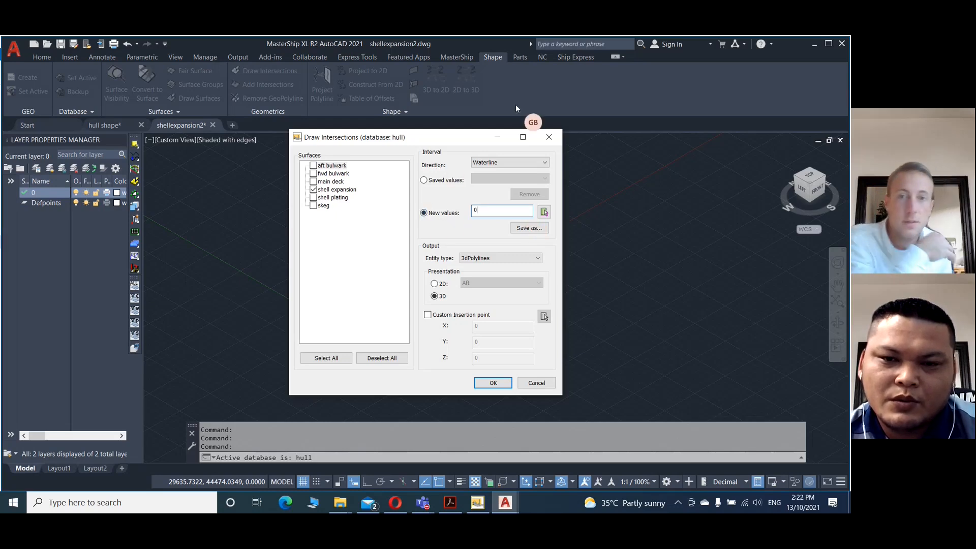
click(527, 160)
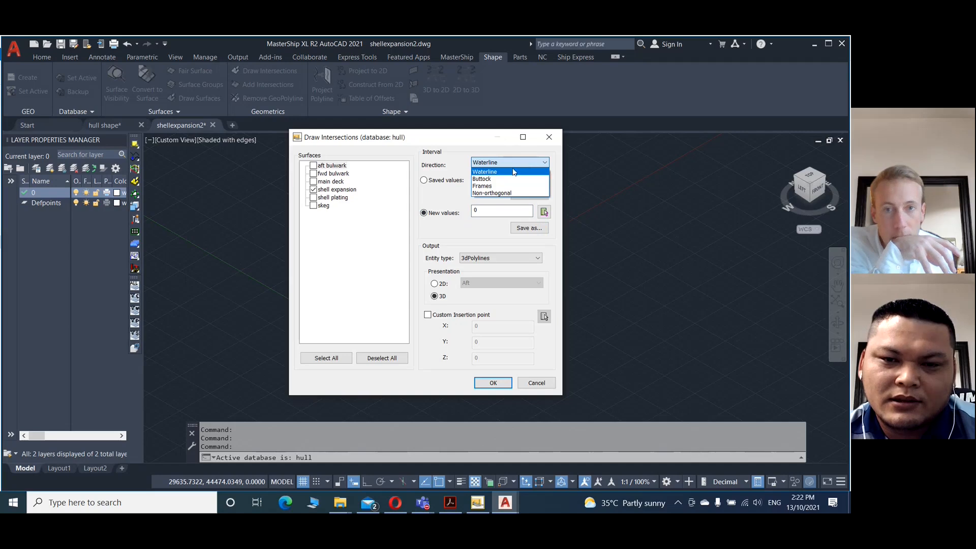
click(489, 179)
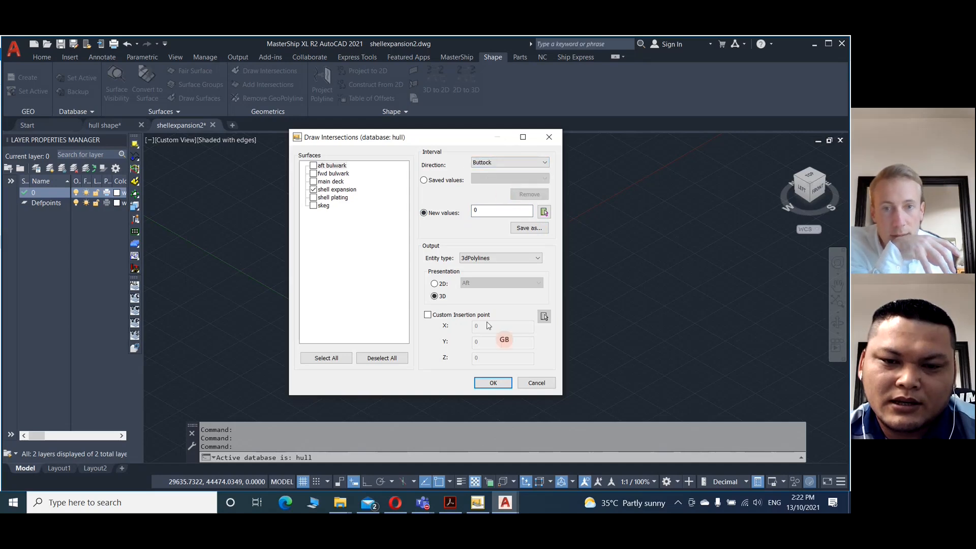
click(493, 383)
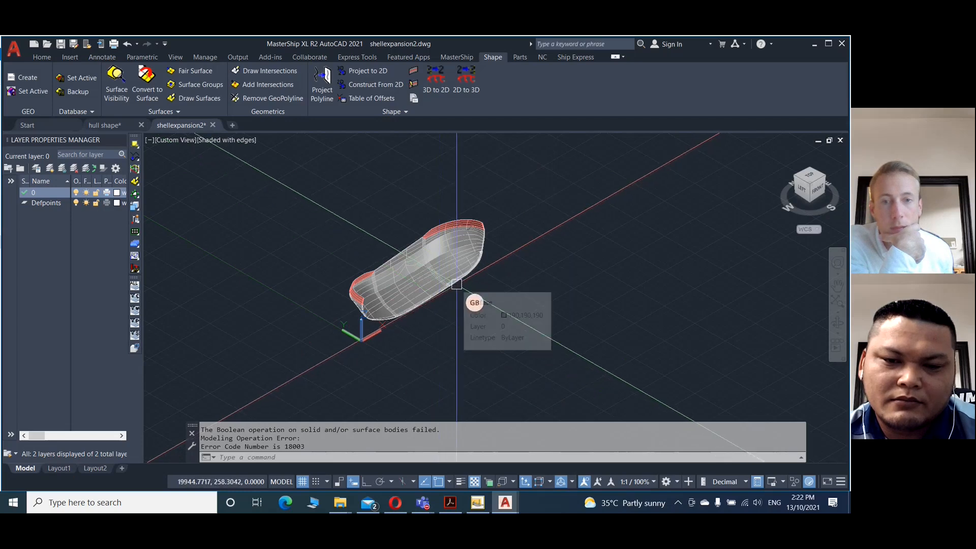
Switch to the left view and erase the hull surfaces lying outboard of the narrow centreline strip.
scroll(452, 269, up, 4)
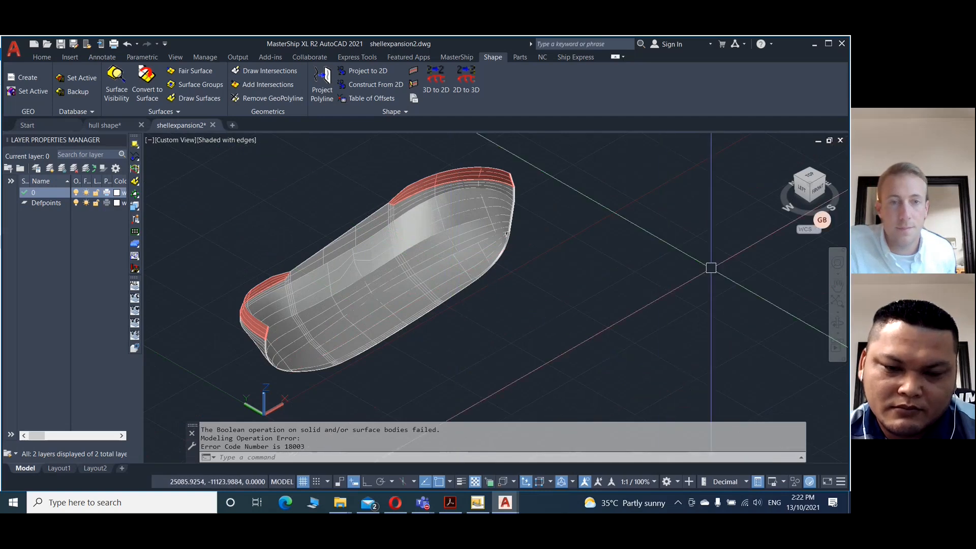
click(802, 189)
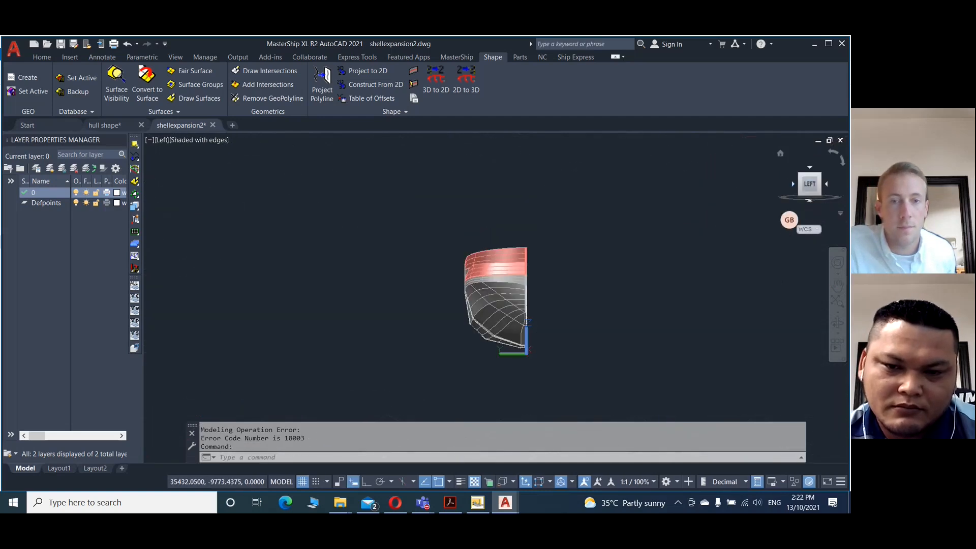
click(401, 189)
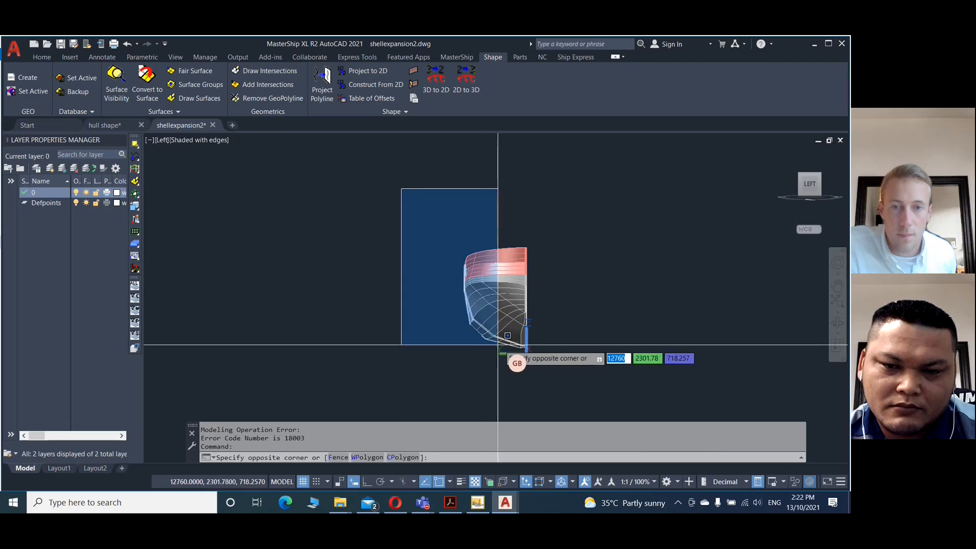
key(Escape)
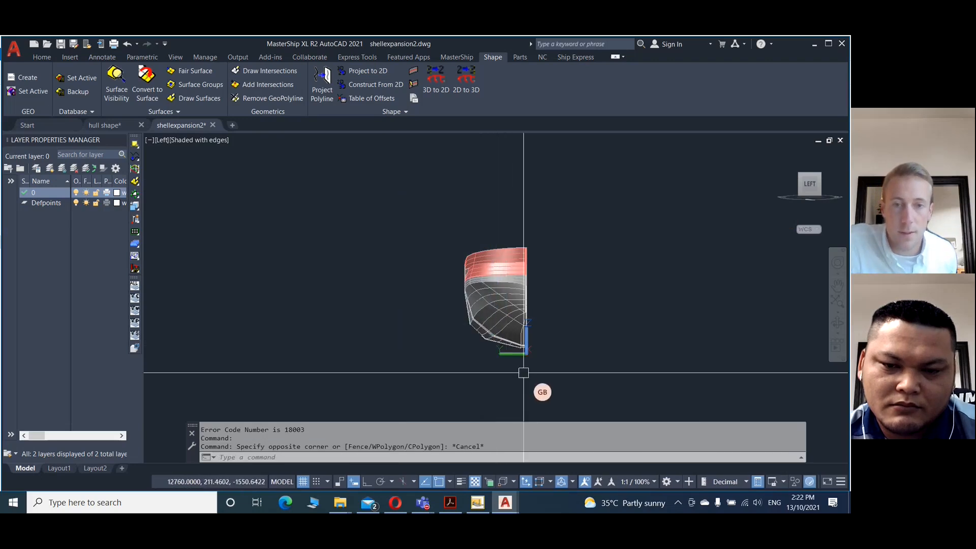
click(523, 377)
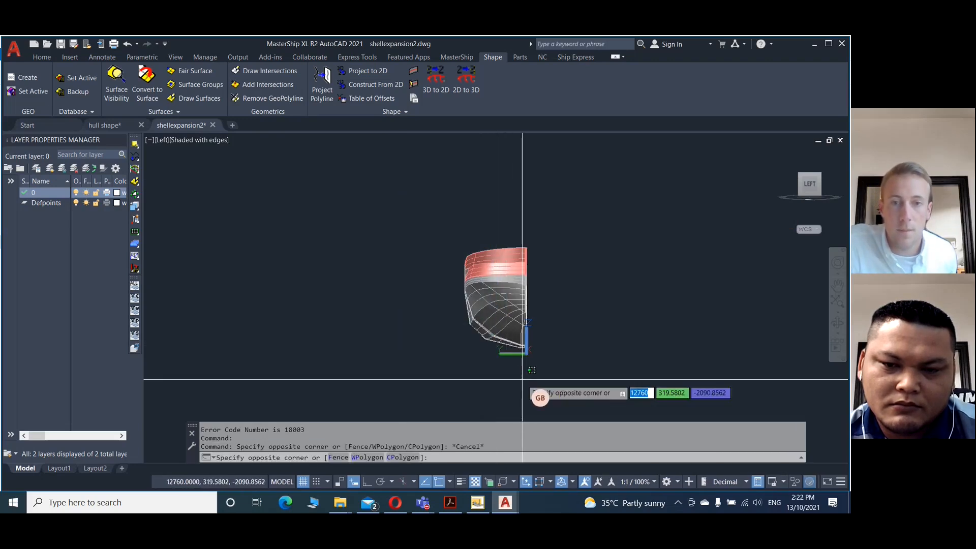
click(447, 208)
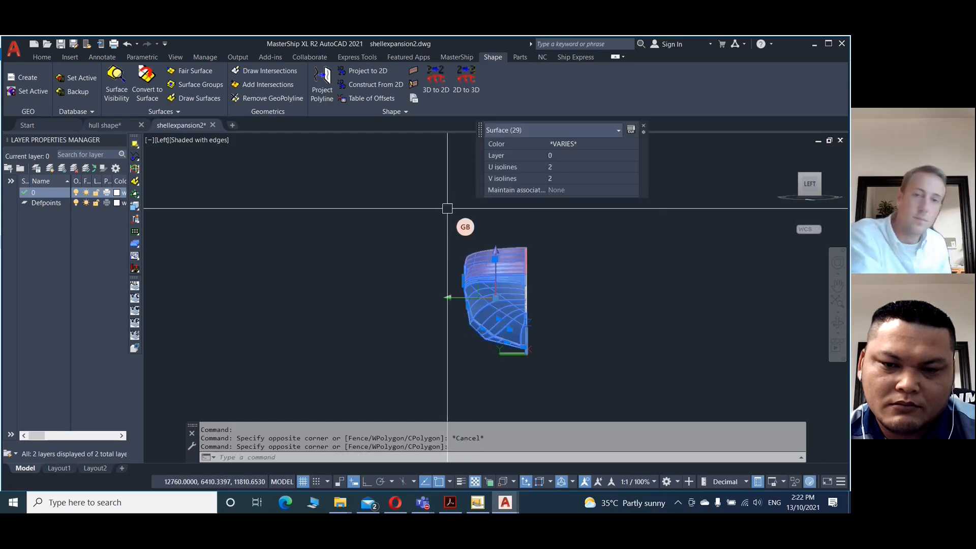
key(Delete)
Erase the narrow surface strips along the centreline, leaving only the buttock polylines.
scroll(514, 285, up, 5)
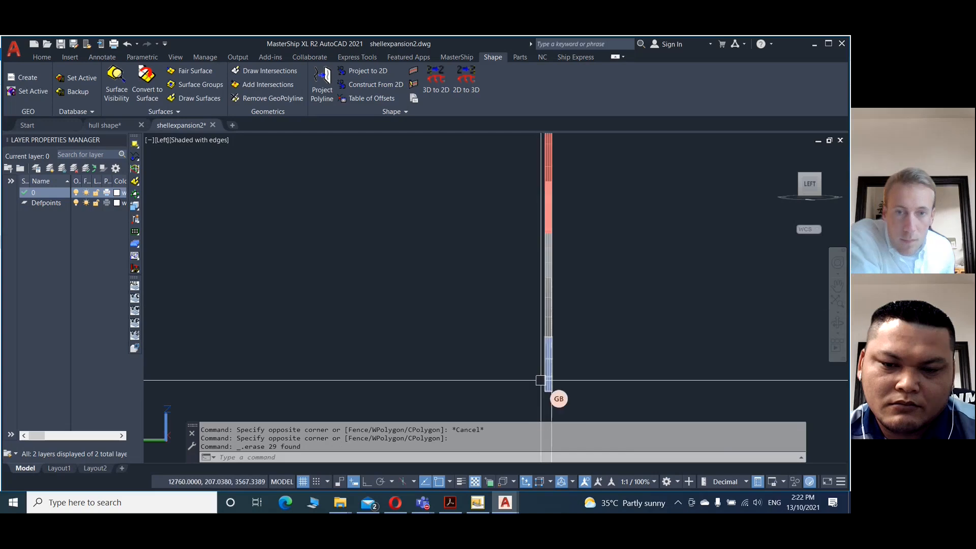
click(546, 409)
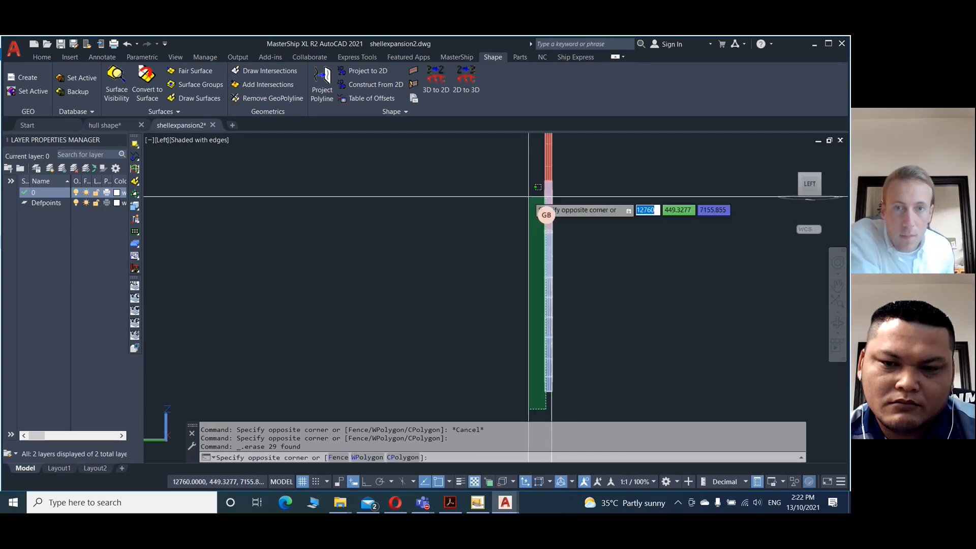
click(542, 149)
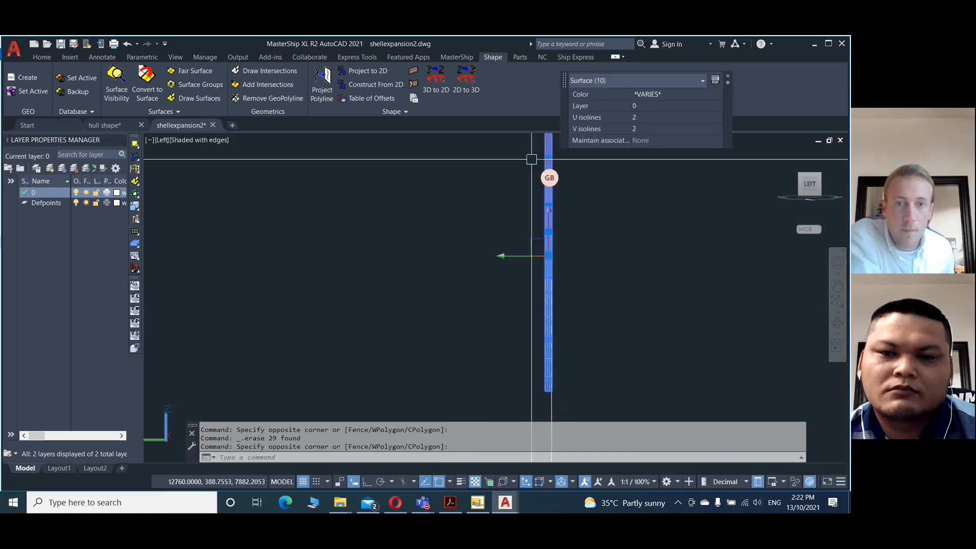
key(Delete)
scroll(464, 159, down, 3)
scroll(470, 154, up, 5)
scroll(471, 154, down, 4)
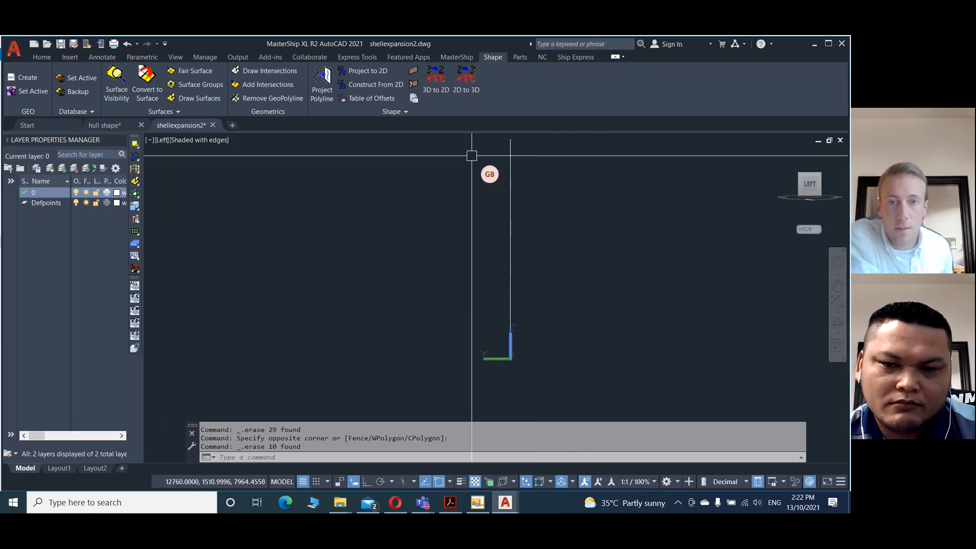
Select the centreline buttock polylines, inspect them for gaps in the home 3D view, and clear the selection.
click(587, 401)
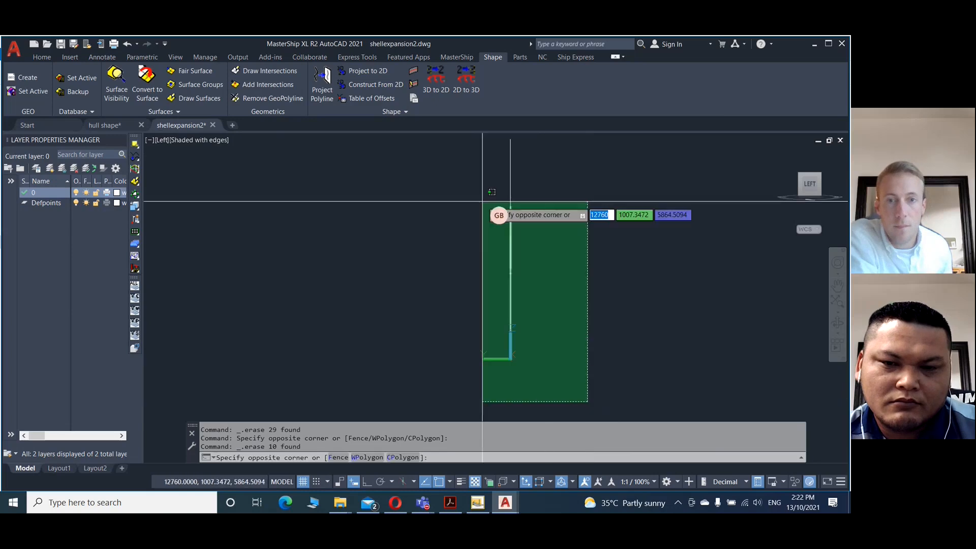
click(487, 140)
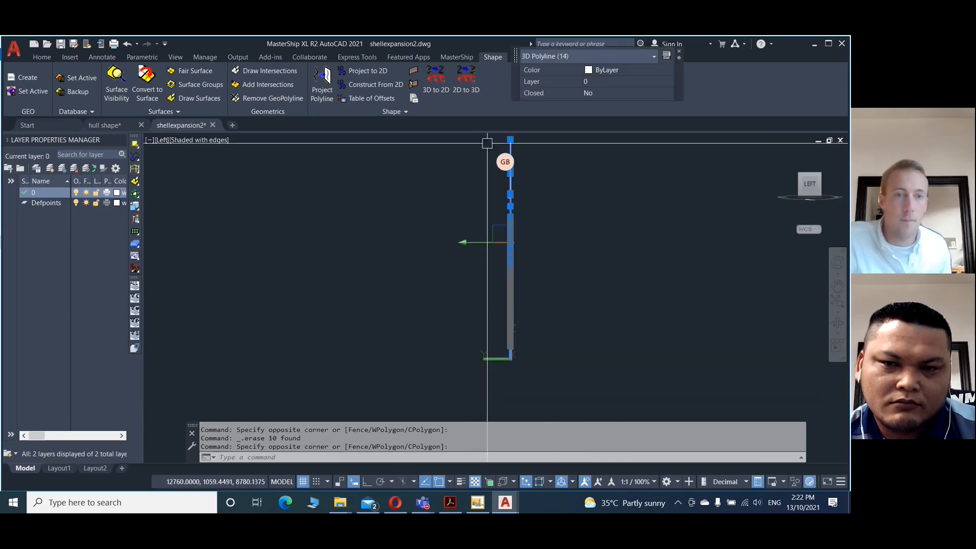
click(791, 187)
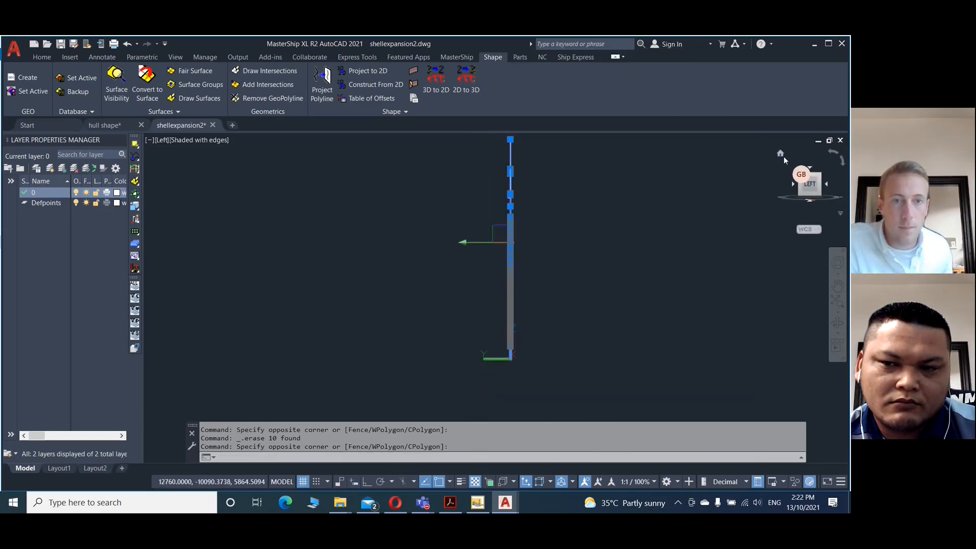
click(782, 155)
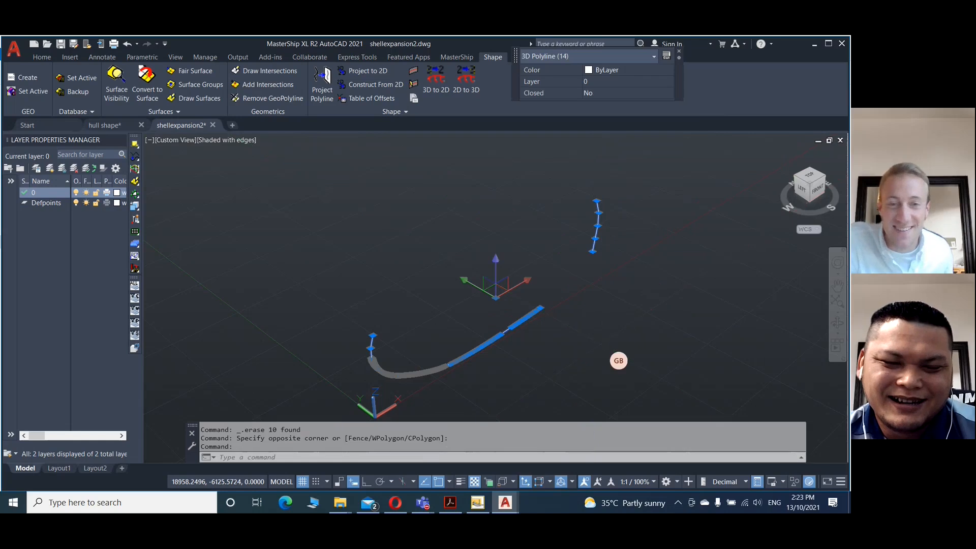
key(Escape)
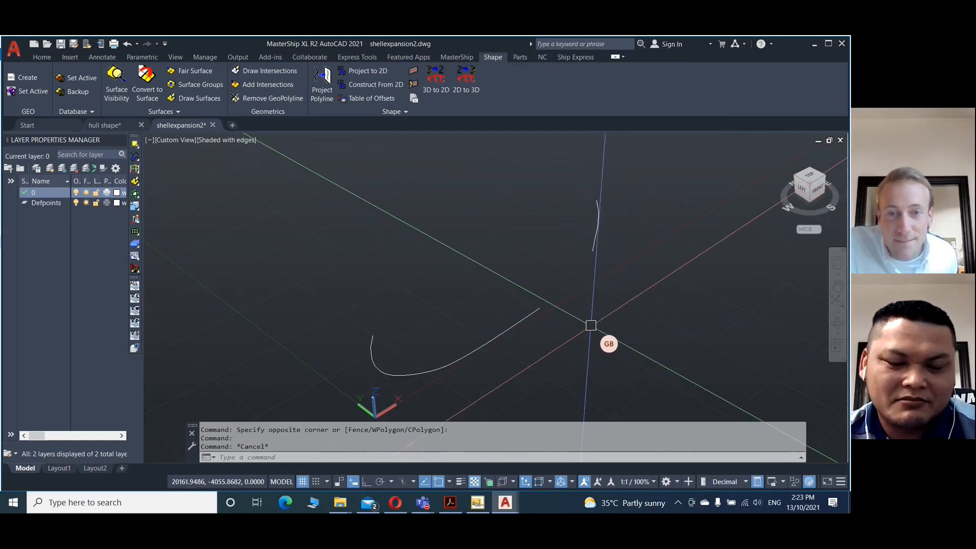
Undo the erasure of the centreline surface strips and view them in the home 3D view.
key(ctrl+z)
key(ctrl+z)
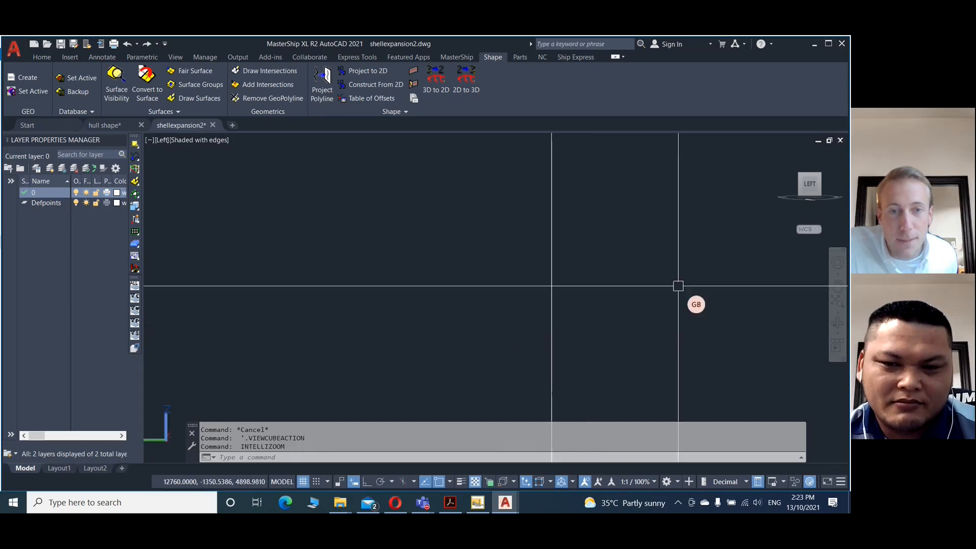
mouse_move(794, 189)
key(ctrl+z)
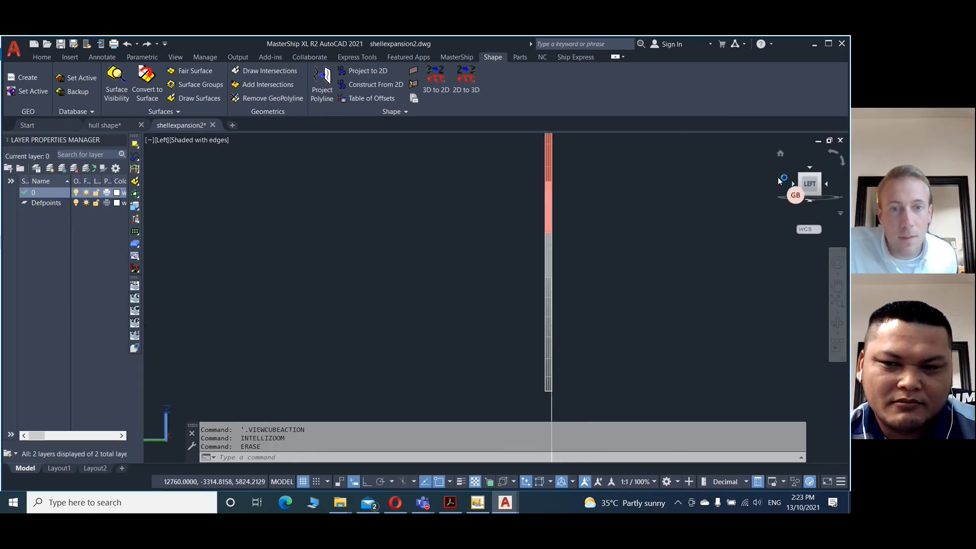
click(780, 154)
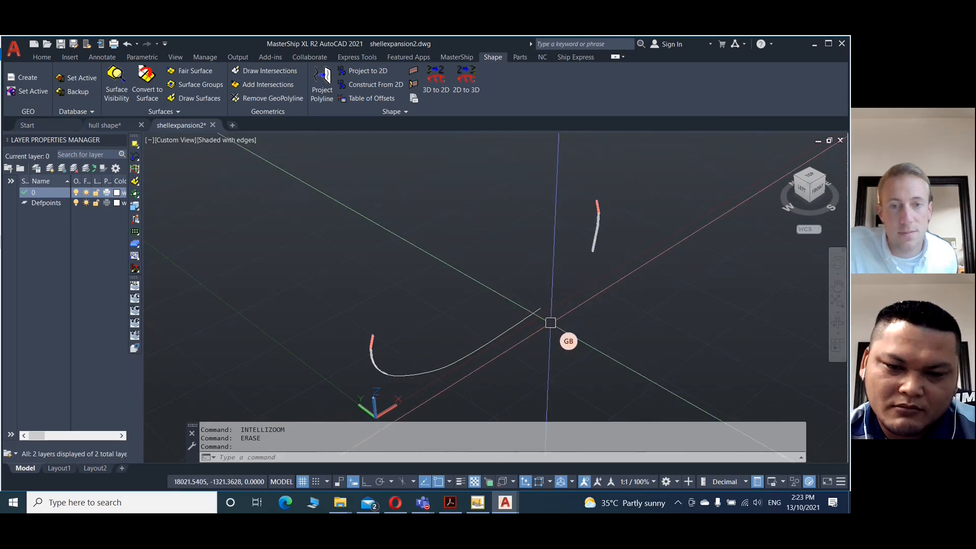
Undo the erasure of the outboard hull surfaces and return to the home 3D view of the full half hull.
key(ctrl+z)
key(ctrl+z)
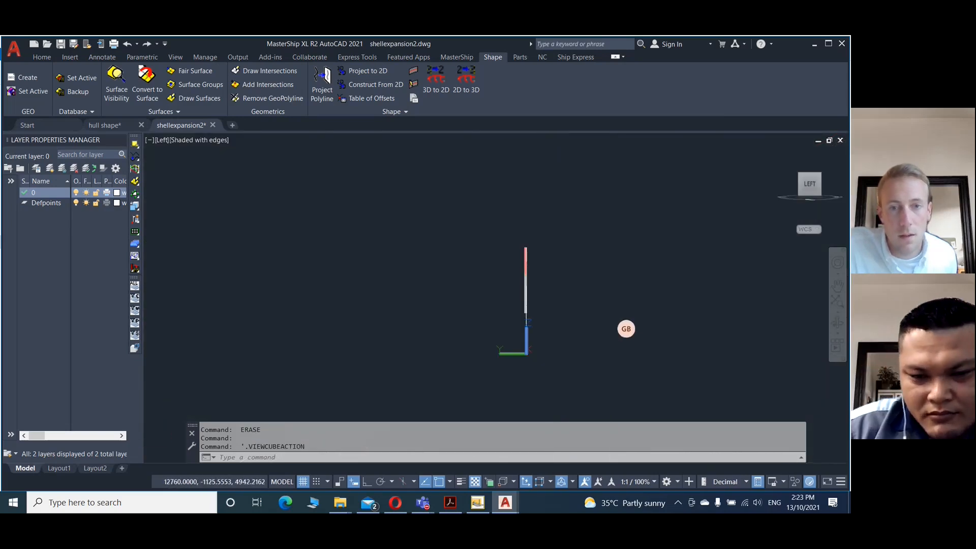
key(ctrl+z)
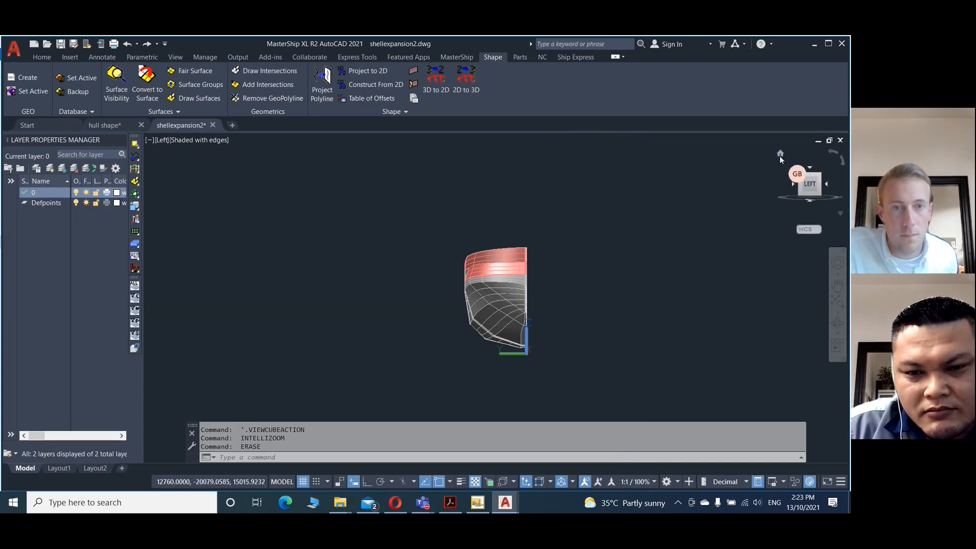
click(780, 153)
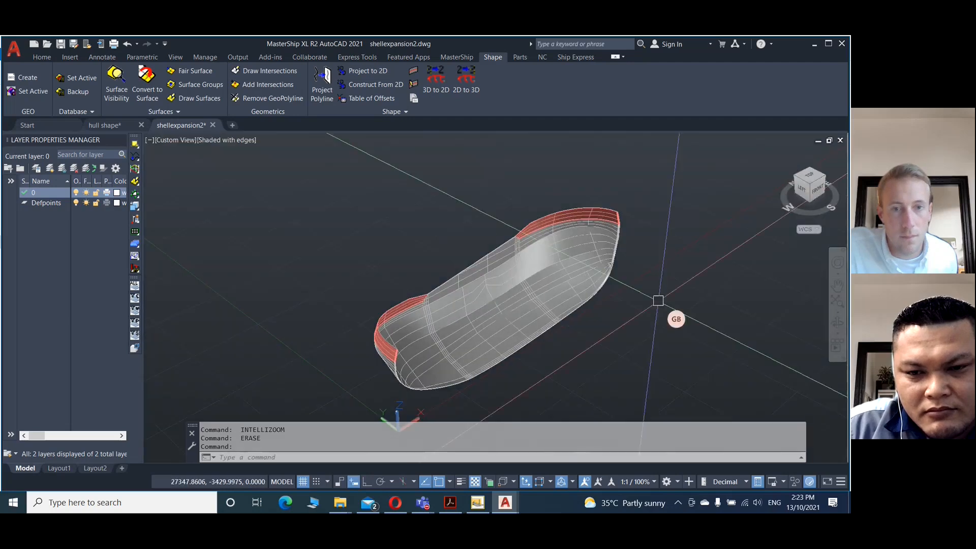
scroll(619, 290, up, 5)
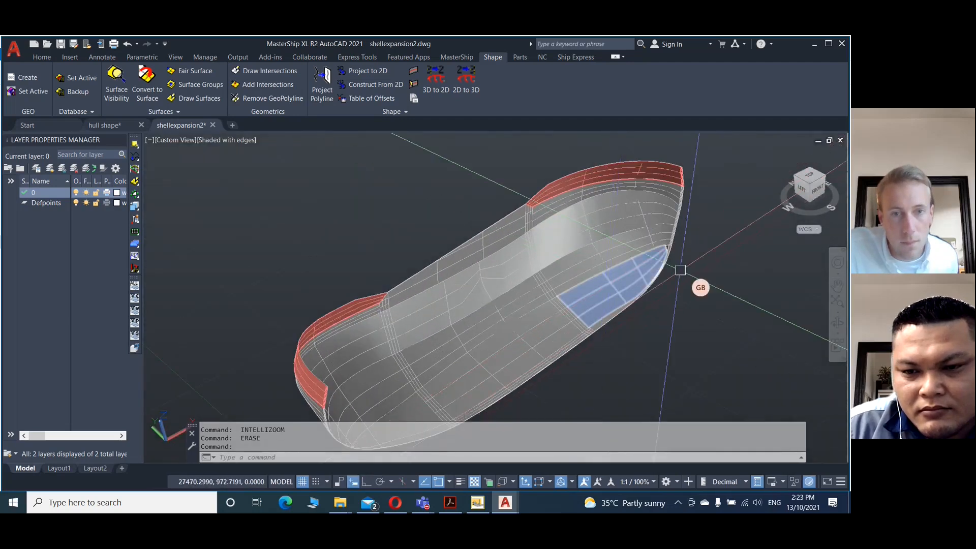
scroll(684, 268, up, 3)
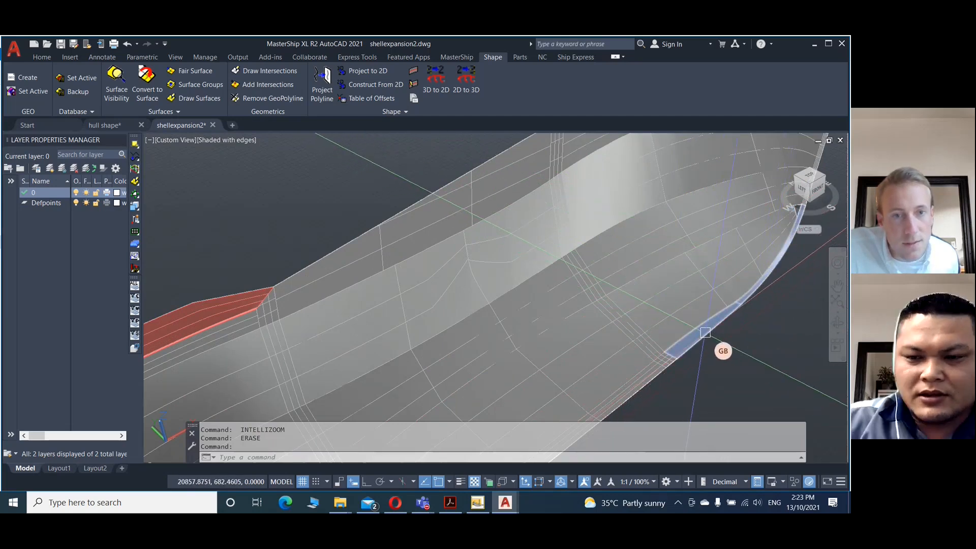
Explode the narrow surface strip along the centreline at the pointed end of the hull.
click(705, 332)
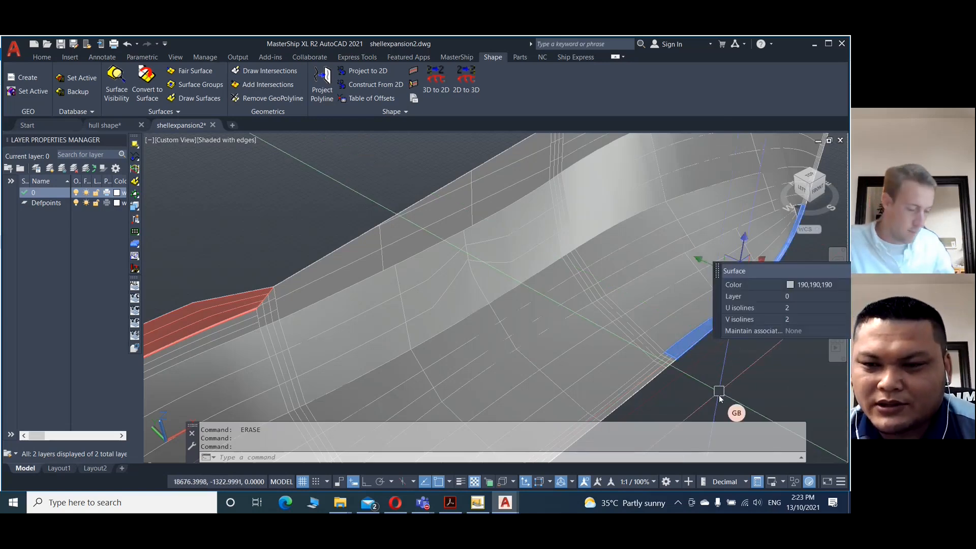
text(explode)
key(Return)
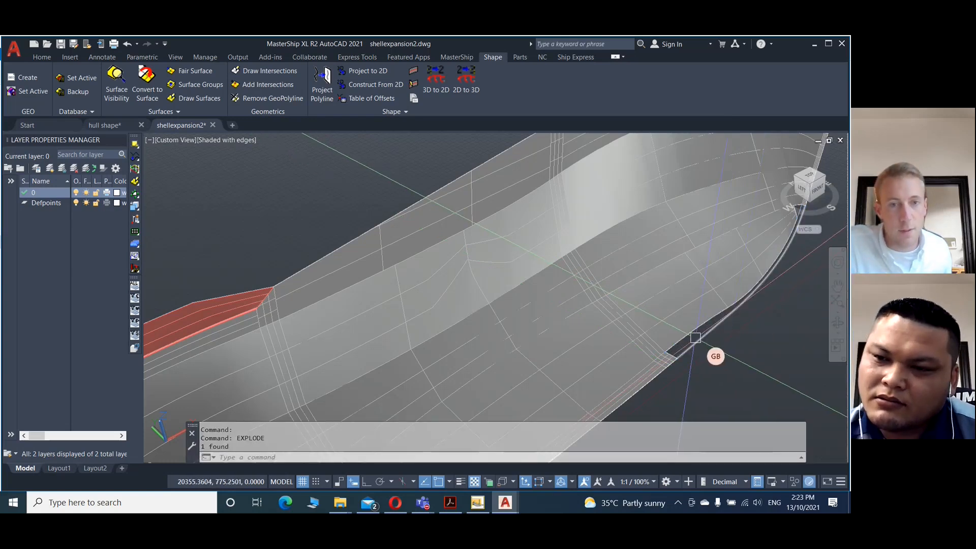
Switch to the Left view and set PERSPECTIVE to 0 for a parallel projection.
click(790, 208)
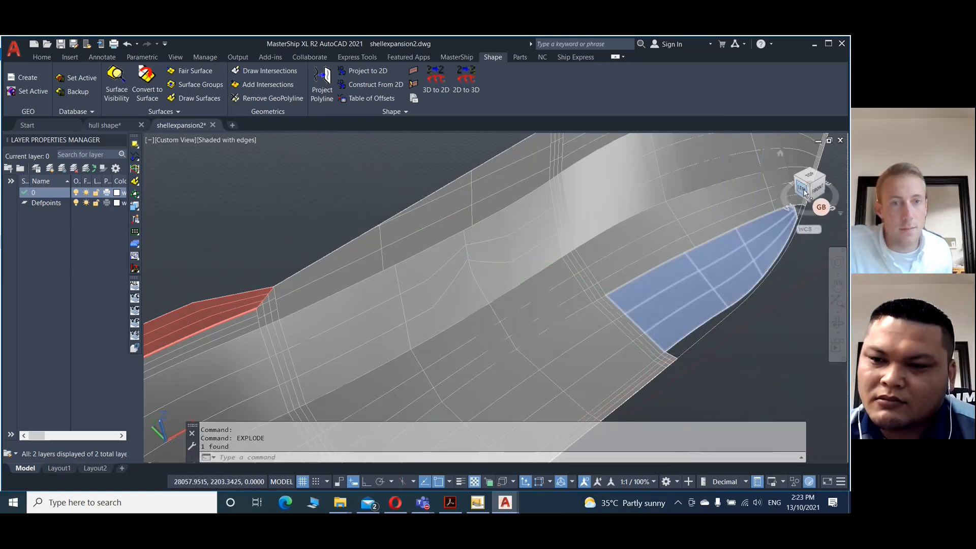
click(801, 190)
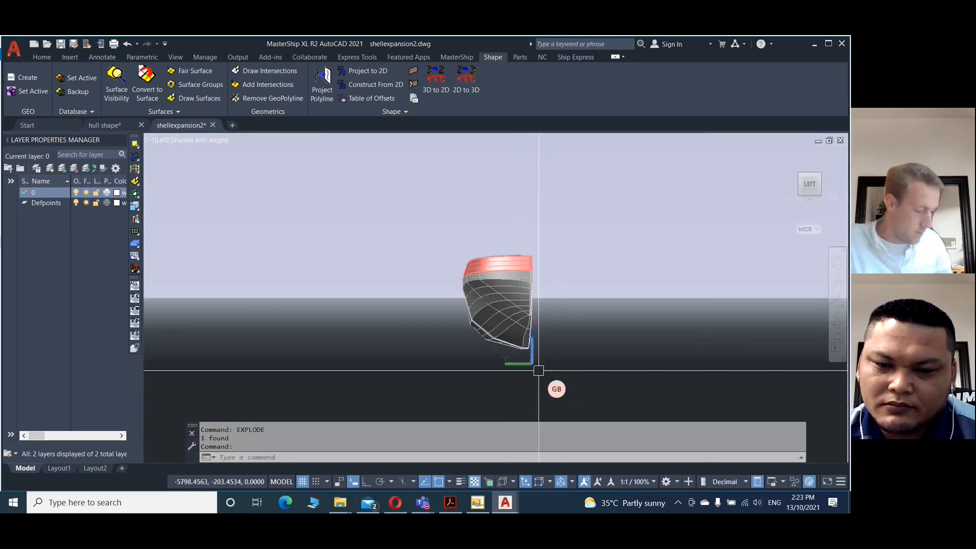
text(PERSPECTIVE)
key(Return)
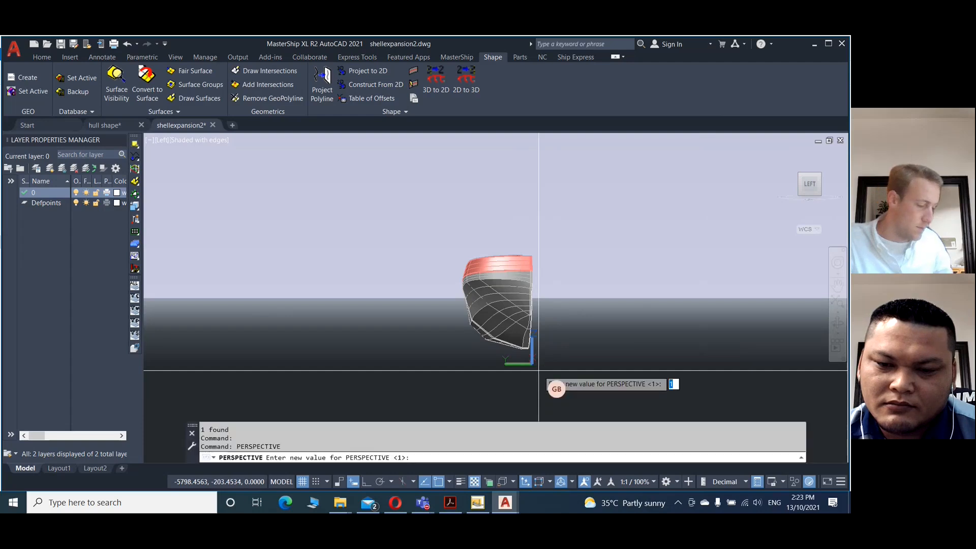
text(0)
key(Return)
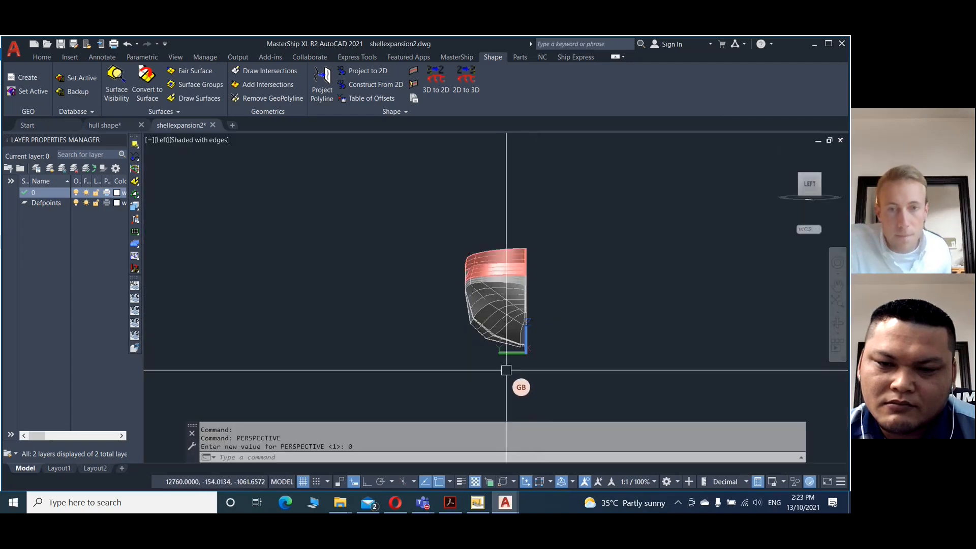
Erase all hull surfaces and curves outboard of the centreline, leaving only the centreline polylines.
scroll(521, 349, up, 4)
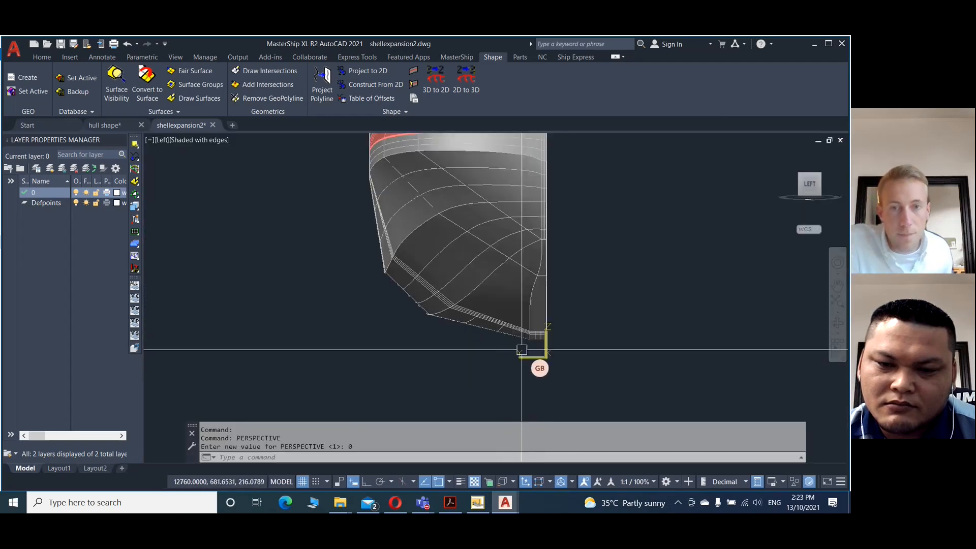
click(541, 378)
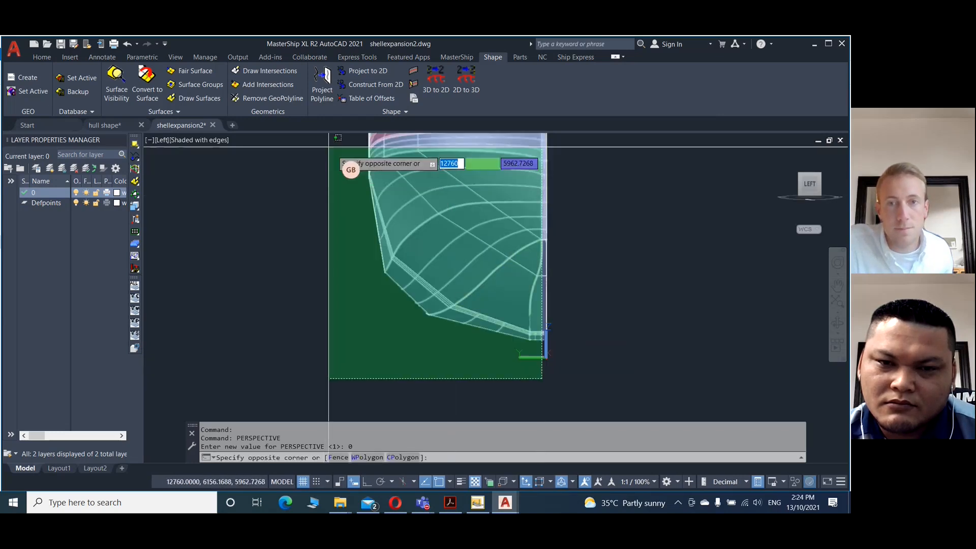
scroll(333, 157, up, 2)
scroll(333, 158, down, 3)
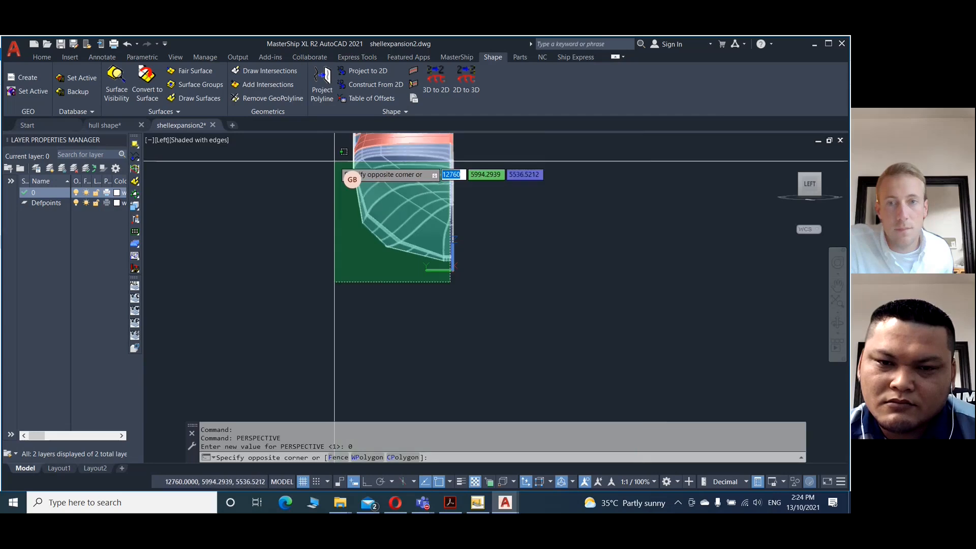
scroll(343, 246, down, 2)
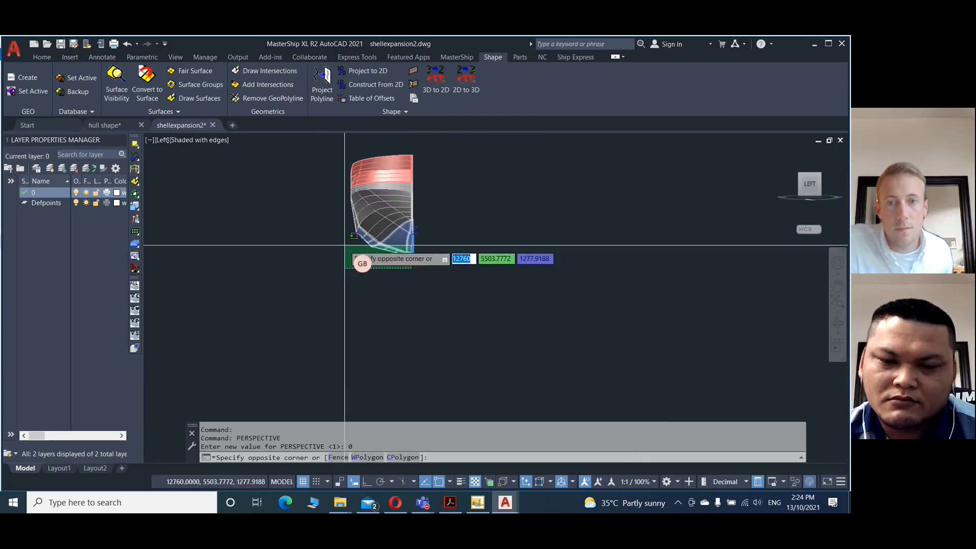
click(337, 141)
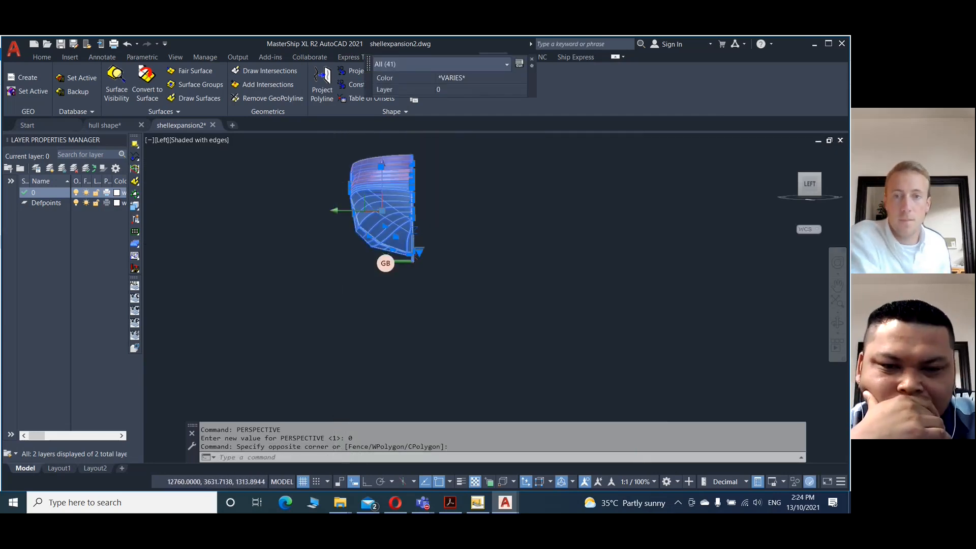
key(Delete)
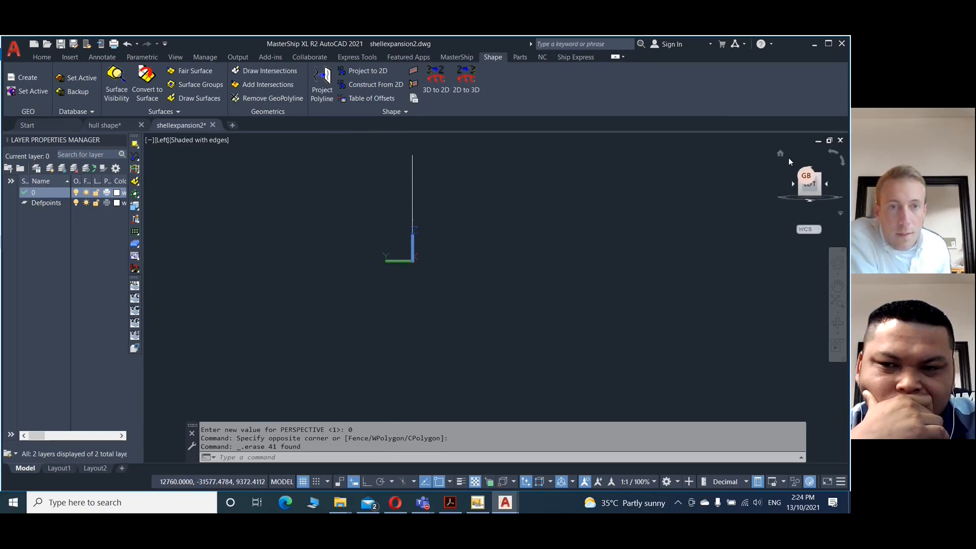
Join all the centreline polylines into one with SHIPPOLYJOIN in the home 3D view.
click(784, 153)
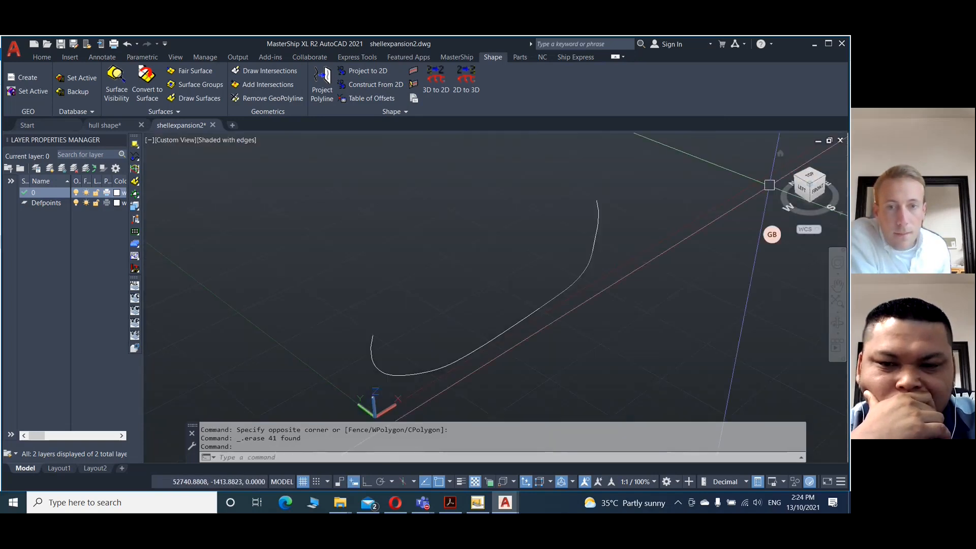
click(645, 161)
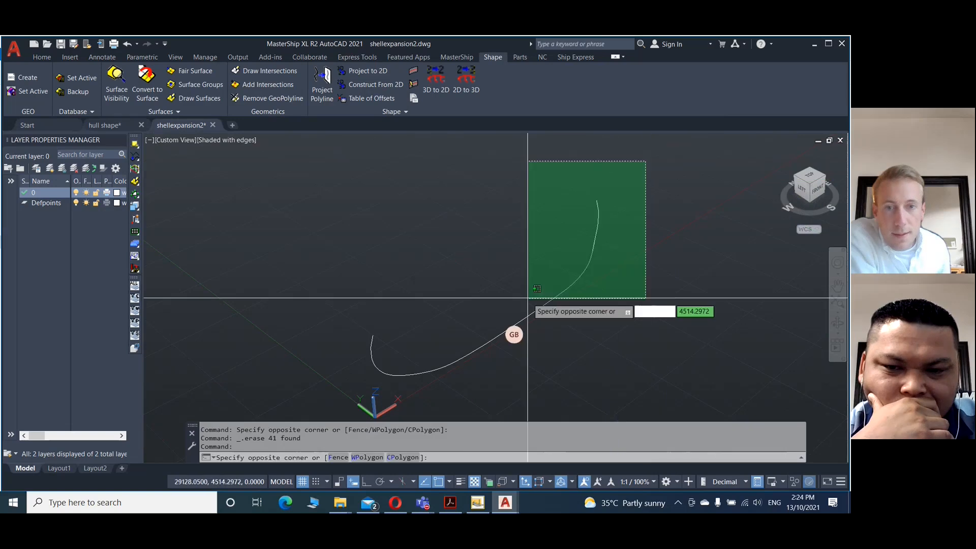
click(329, 397)
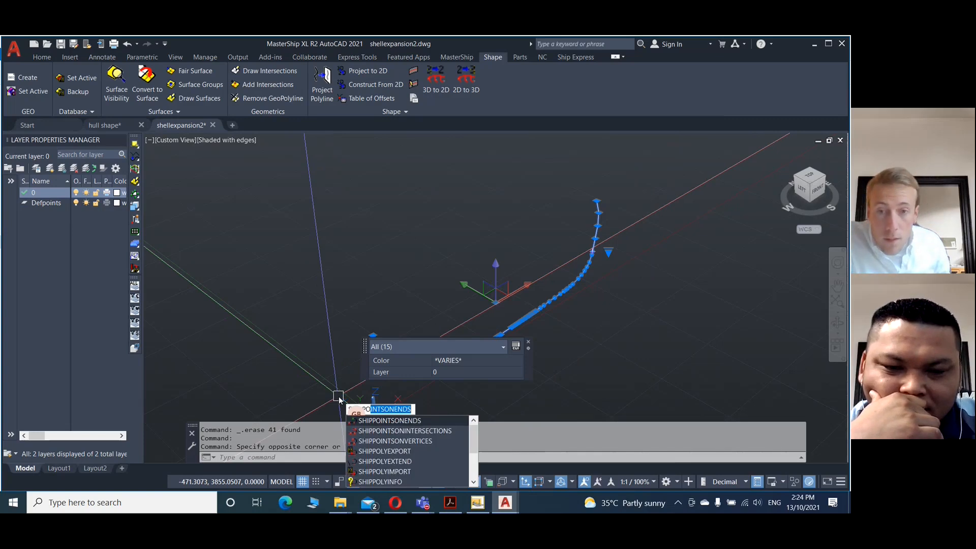
text(olyjoin)
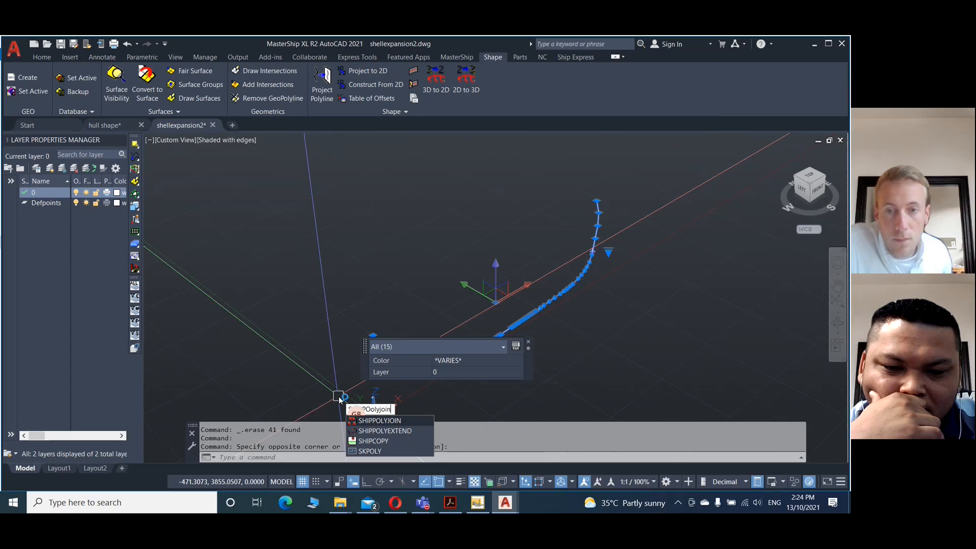
key(Return)
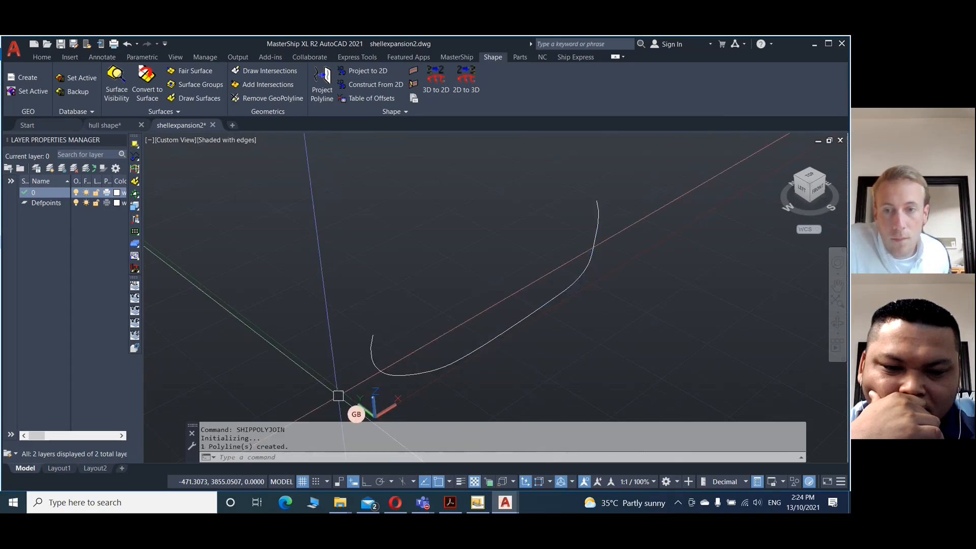
key(Escape)
click(525, 354)
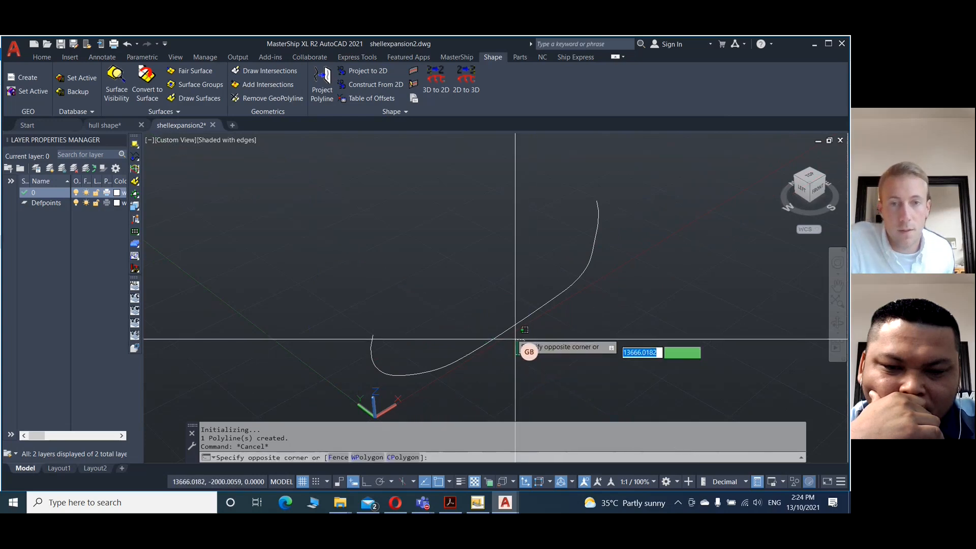
click(501, 316)
shift+middle_drag(501, 316, 64, 274)
key(Escape)
Create a new layer named centreline and set its colour to index 160.
right_click(46, 236)
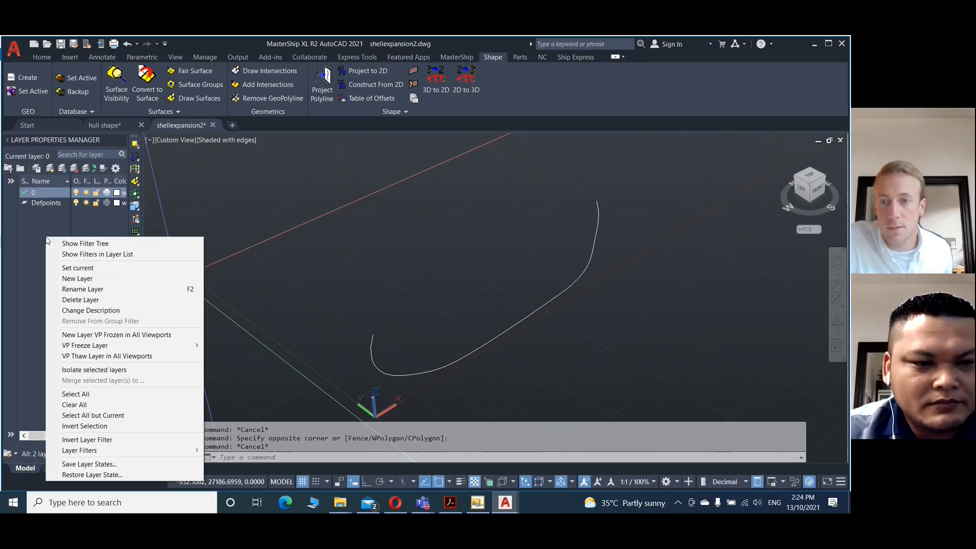
click(79, 279)
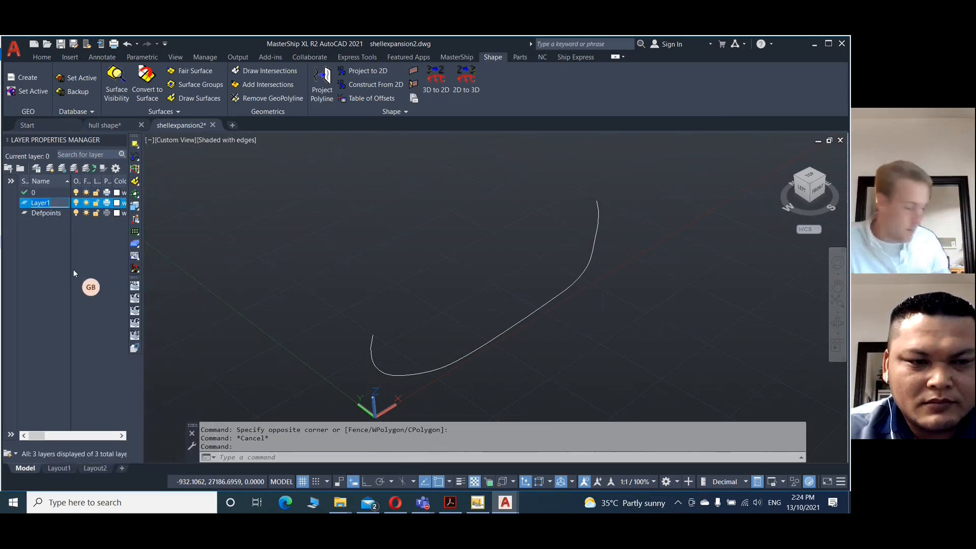
text(centreline)
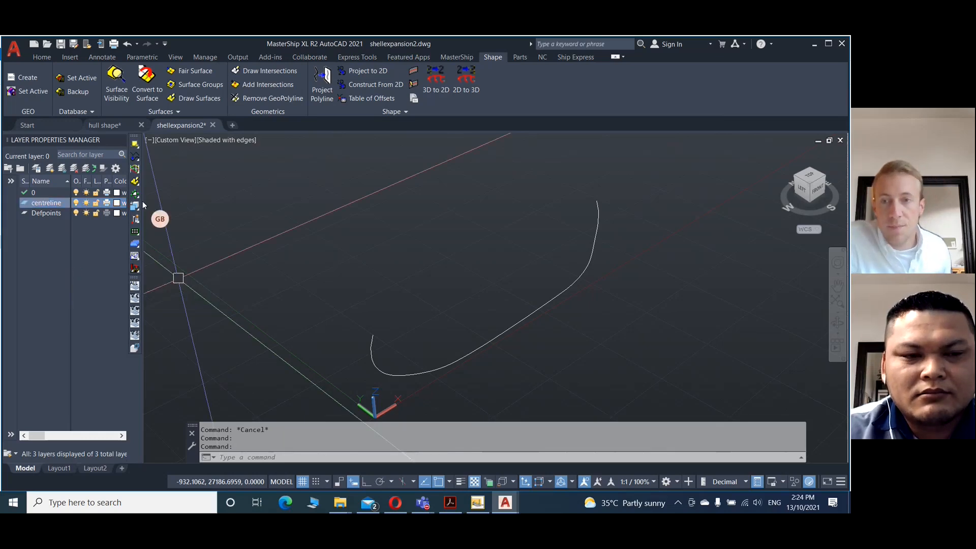
click(116, 204)
click(117, 204)
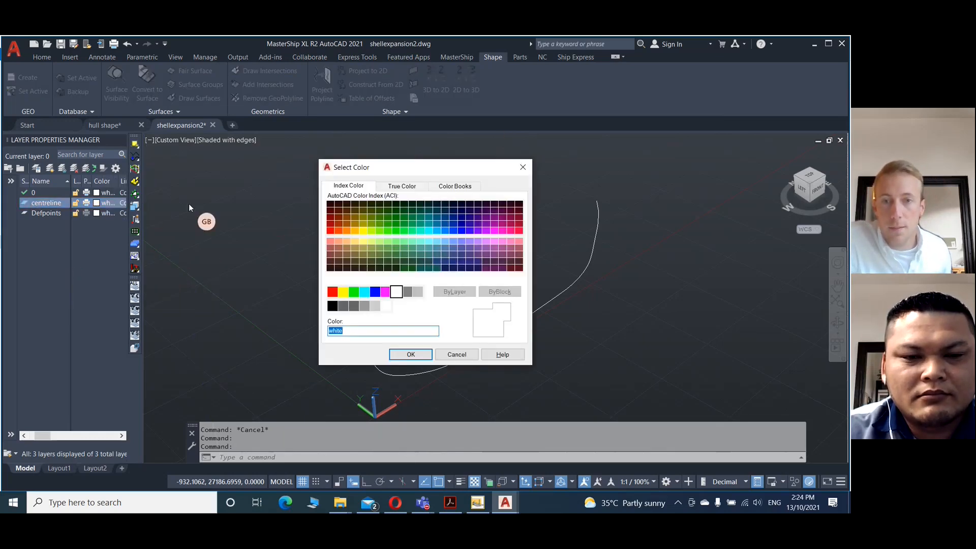
click(453, 231)
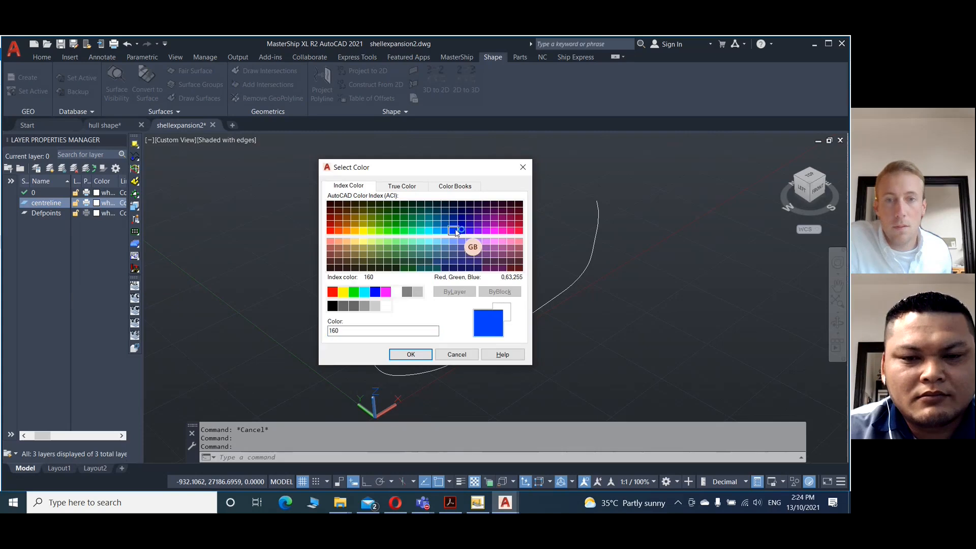
click(410, 354)
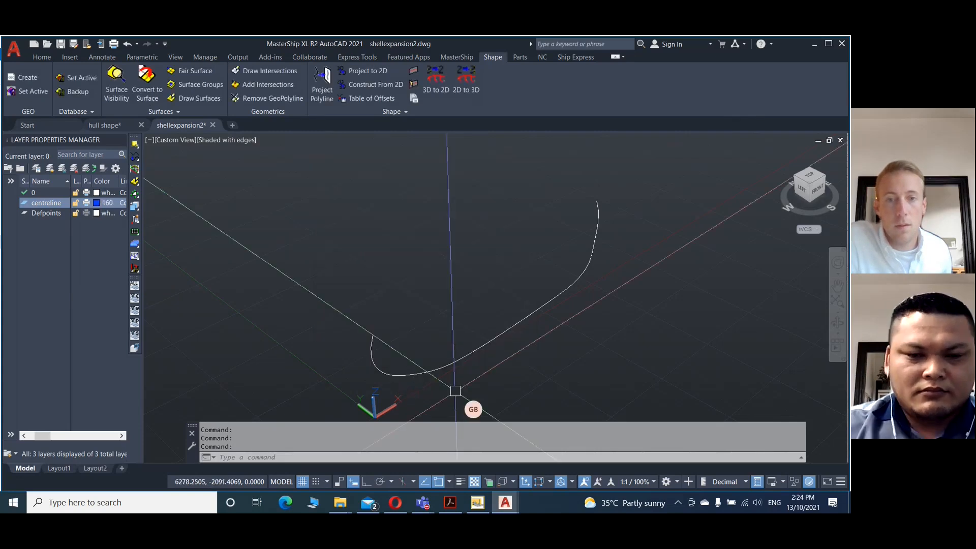
Move the joined centreline polyline to the centreline layer and clear the selection.
click(456, 389)
click(410, 329)
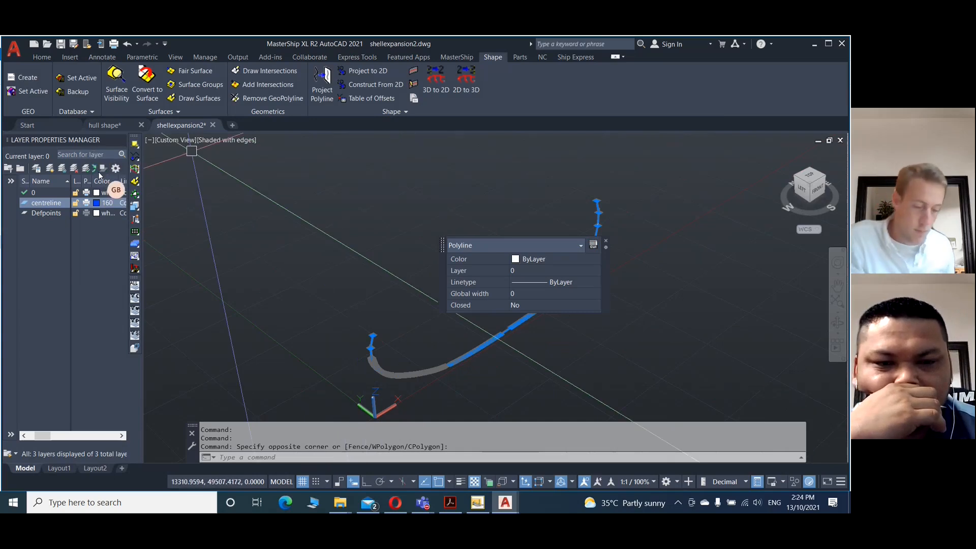
click(594, 271)
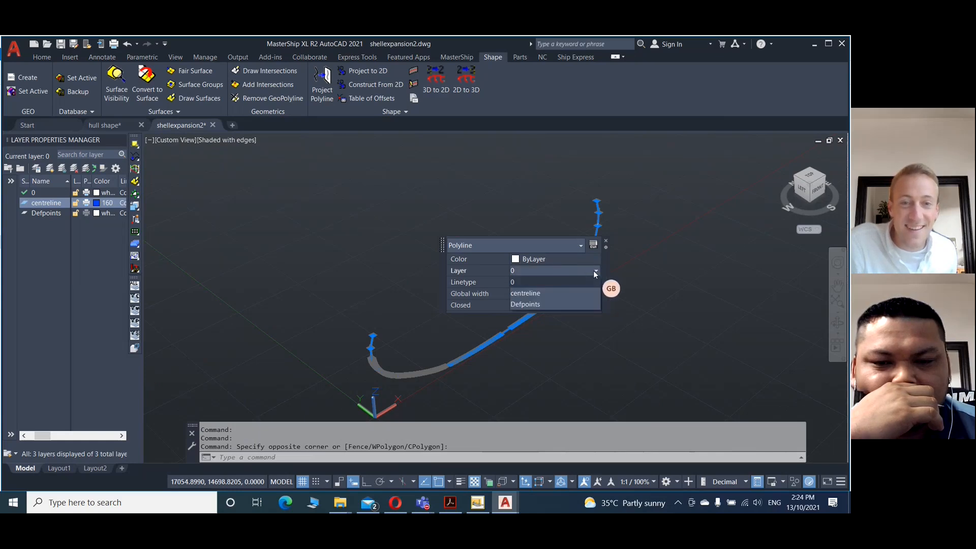
click(532, 293)
key(Escape)
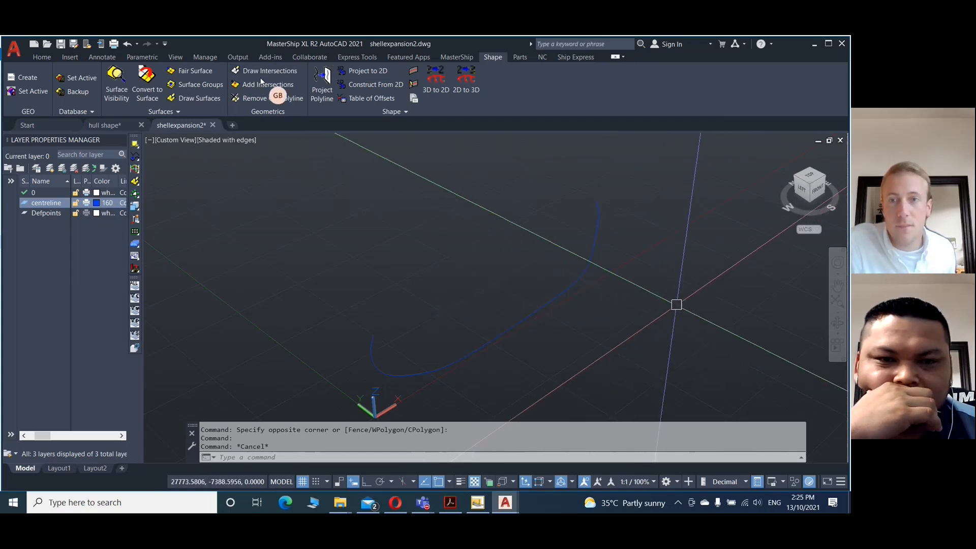
Draw the shell expansion surfaces from the hull database in 3D.
click(192, 101)
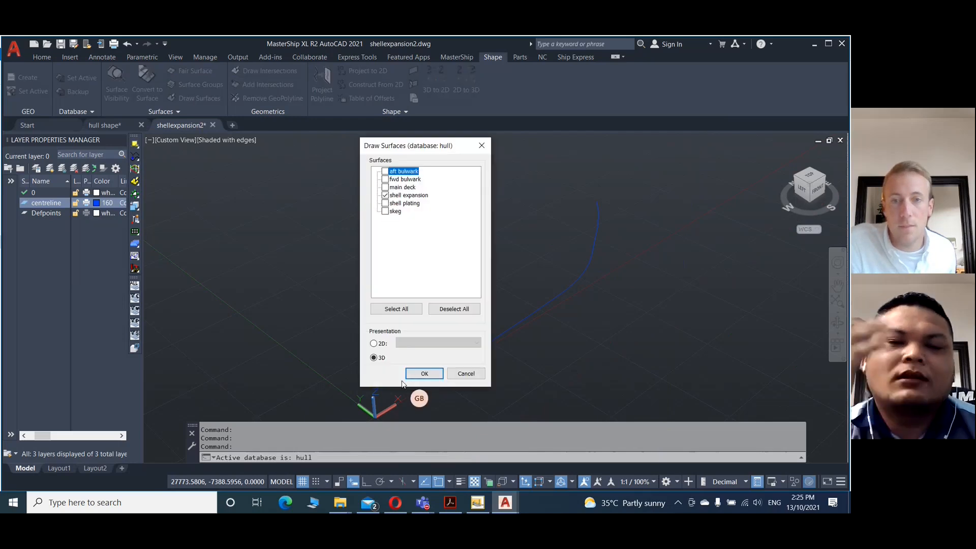
click(425, 373)
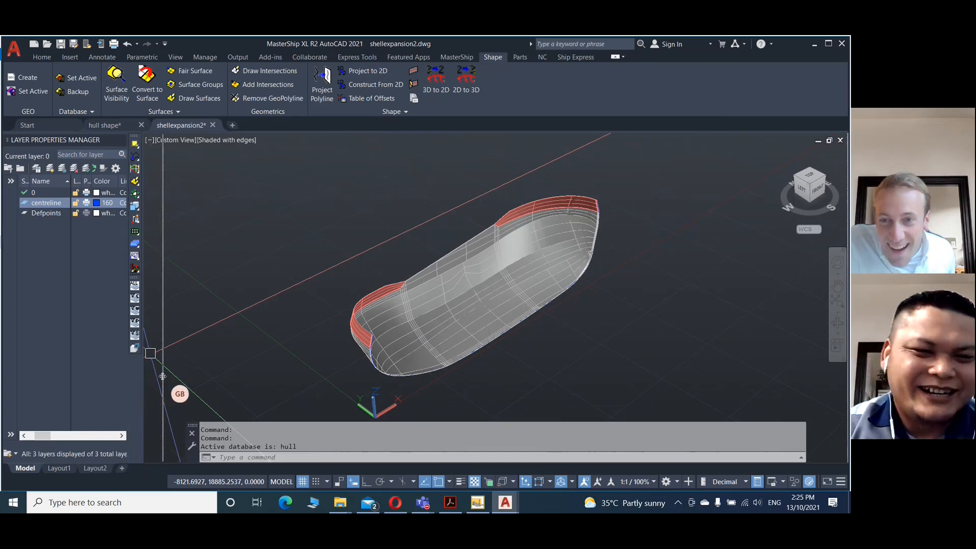
Widen the layer list and turn off the centreline layer.
drag(189, 376, 190, 375)
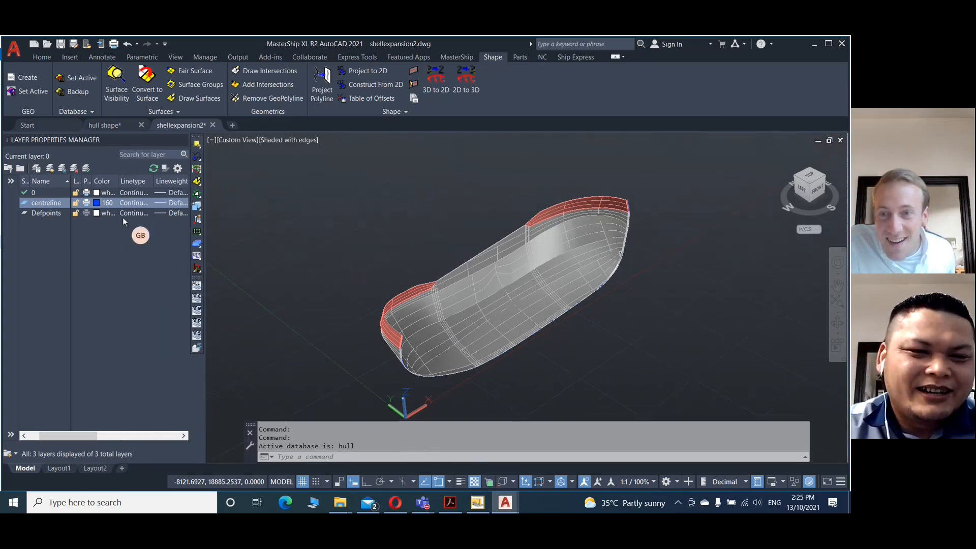
drag(73, 436, 71, 206)
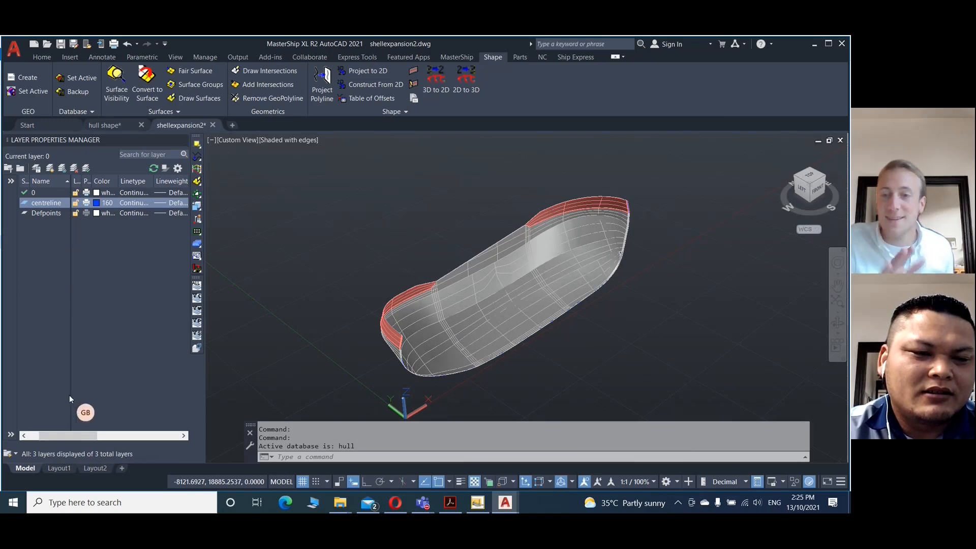
drag(69, 437, 29, 434)
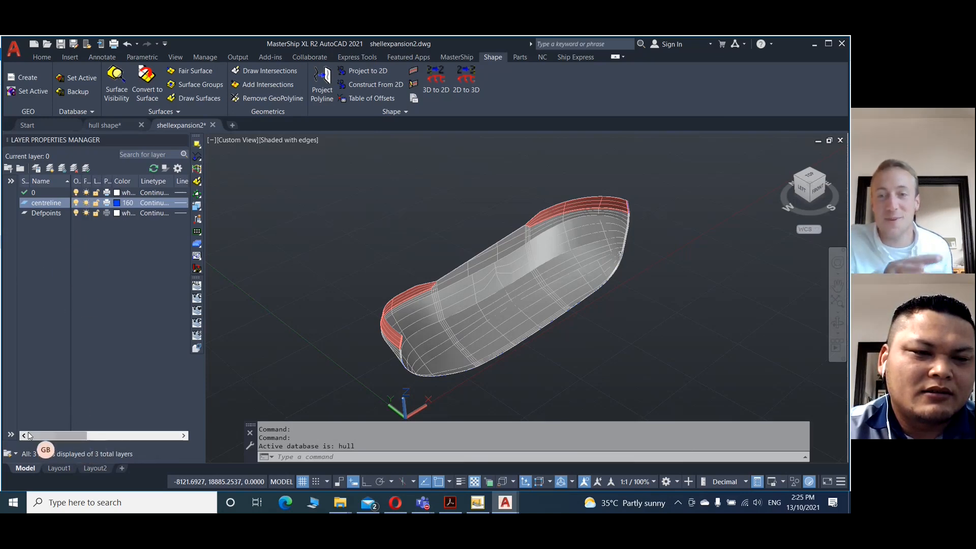
click(66, 263)
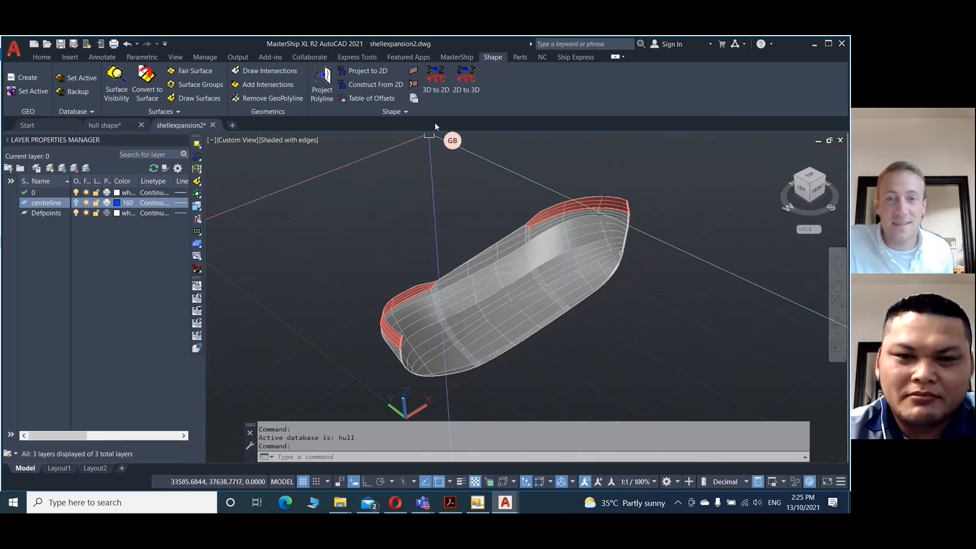
click(414, 97)
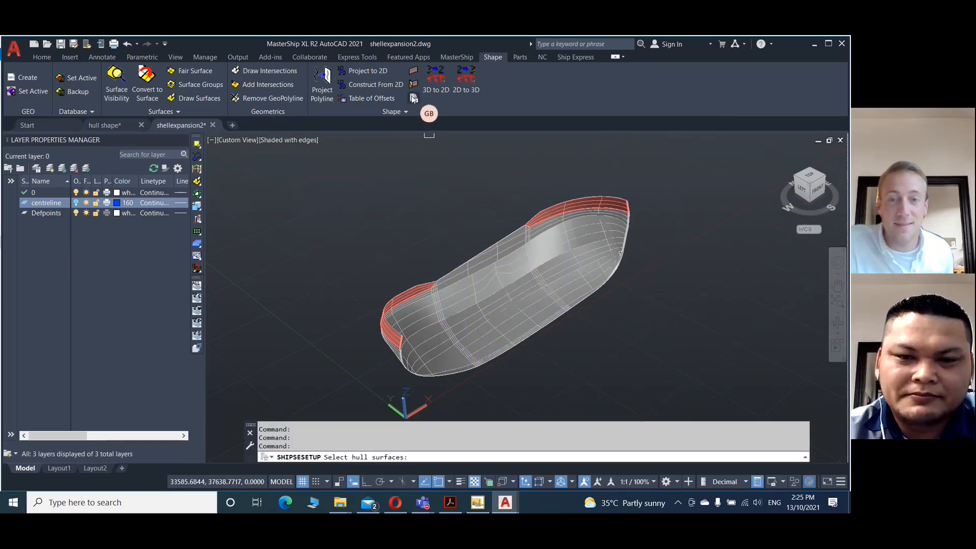
click(659, 403)
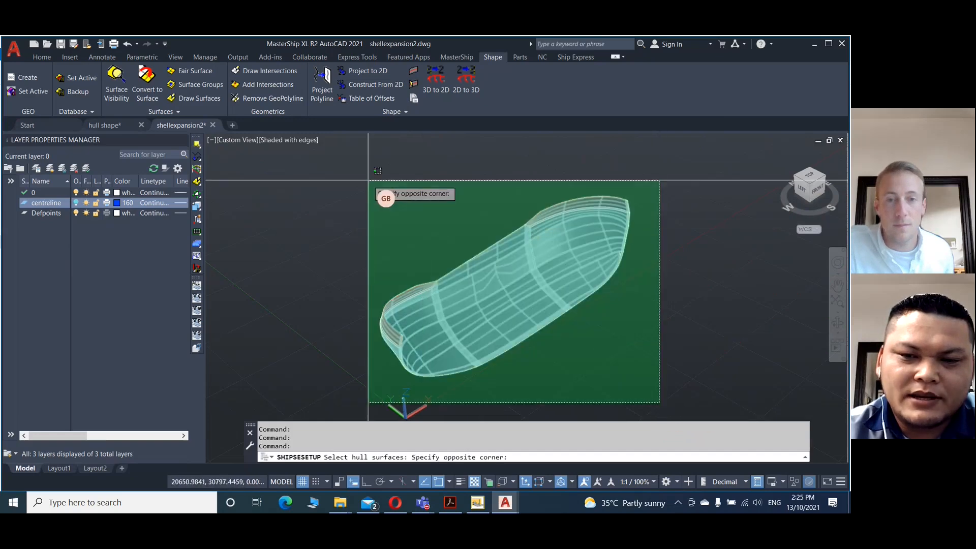
click(350, 165)
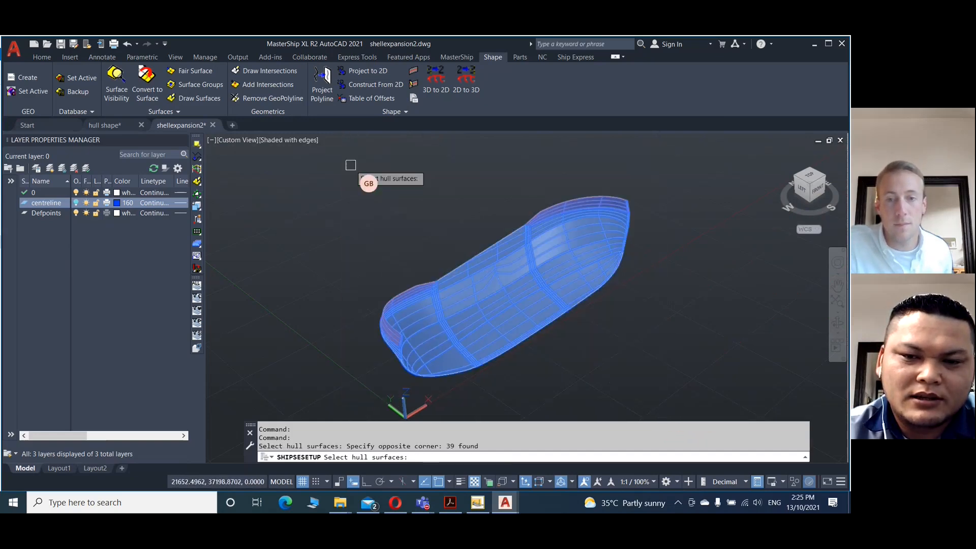
key(Return)
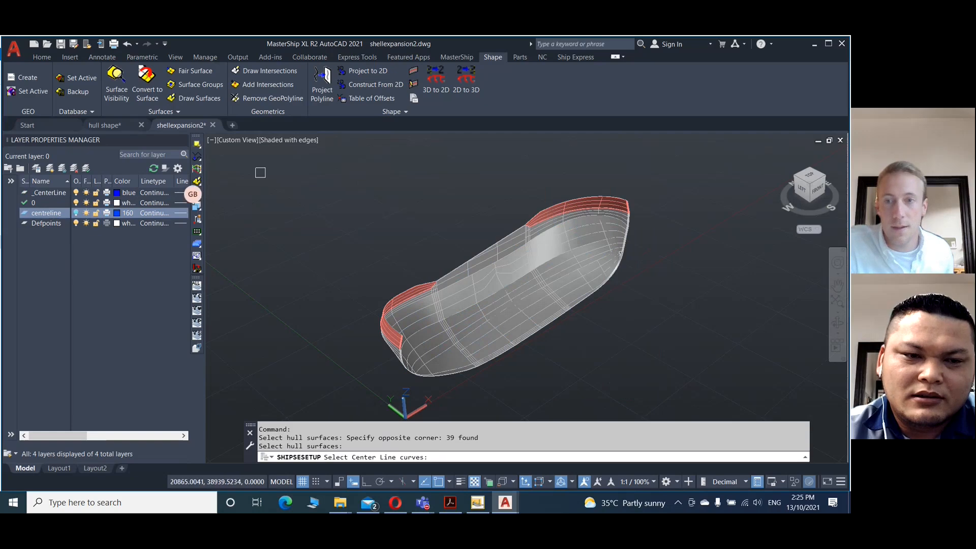
click(76, 213)
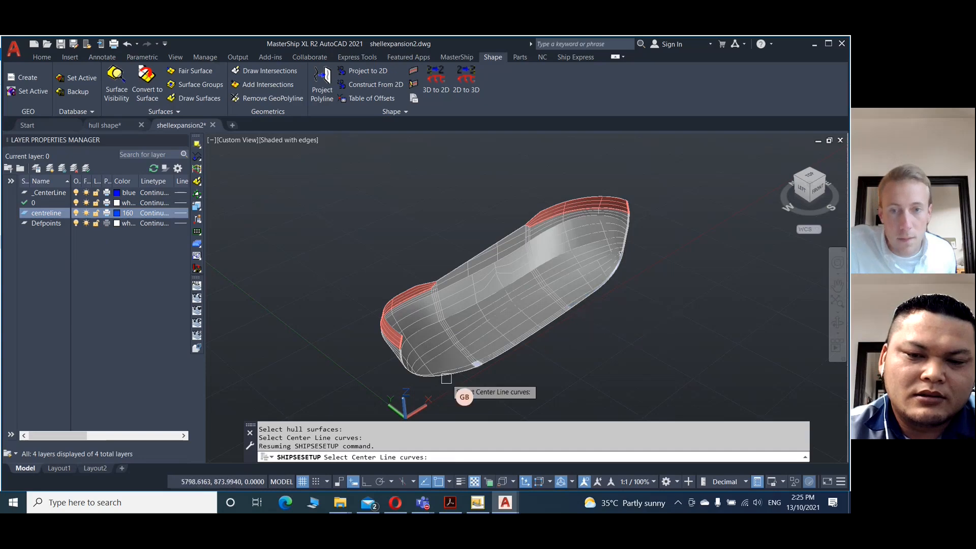
click(76, 203)
click(296, 266)
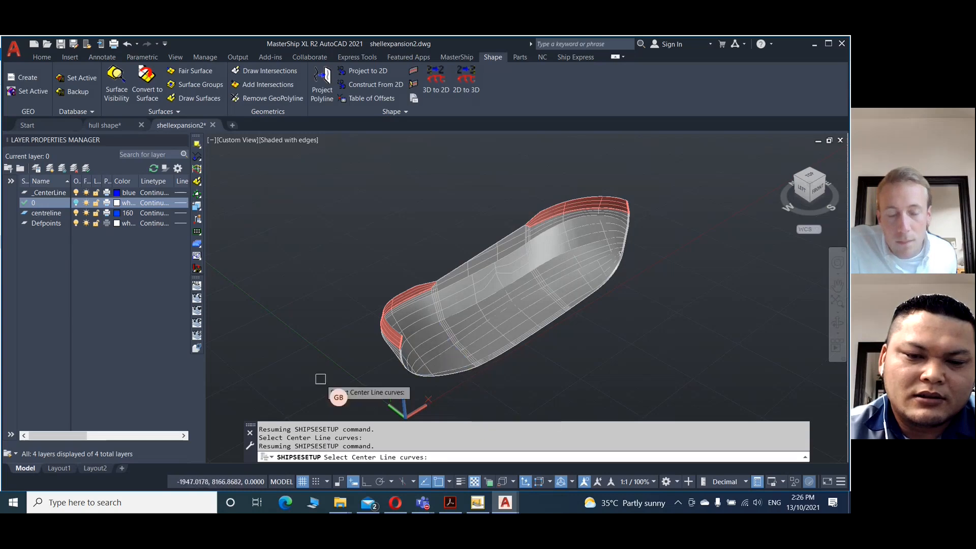
key(Escape)
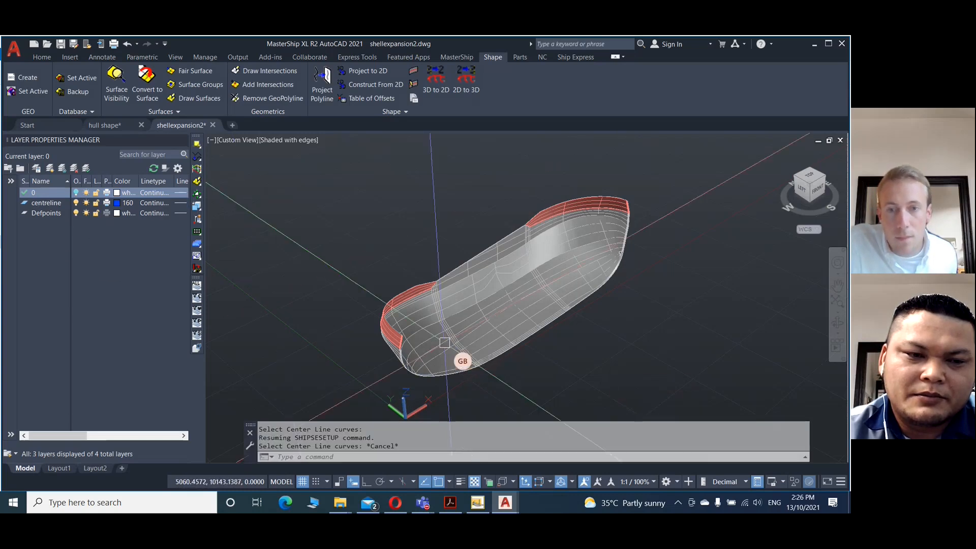
Turn the centreline layer back on.
click(74, 196)
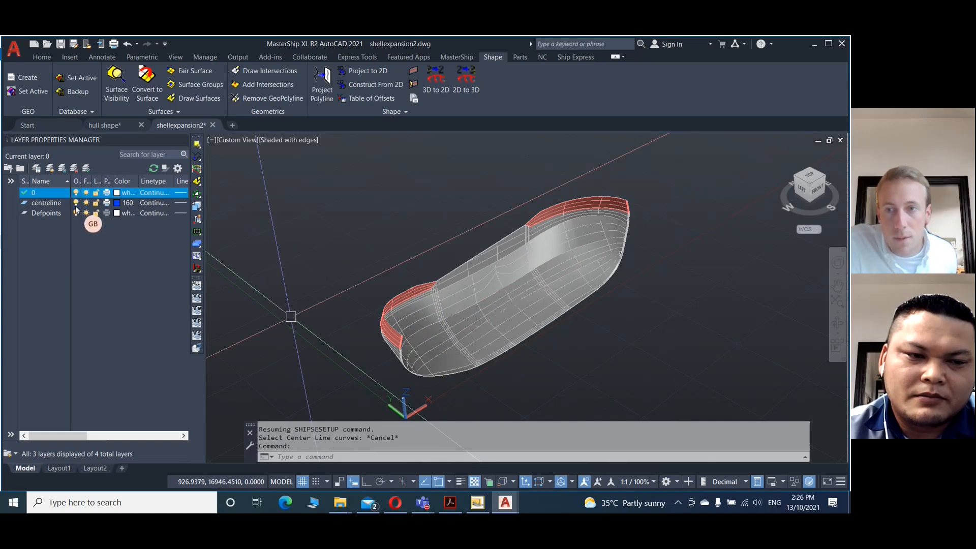
click(75, 203)
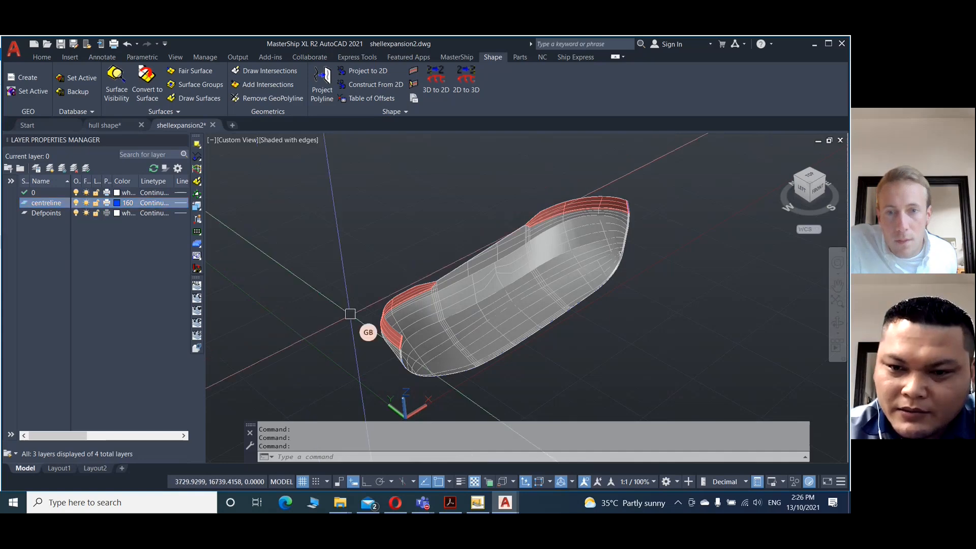
scroll(405, 369, up, 2)
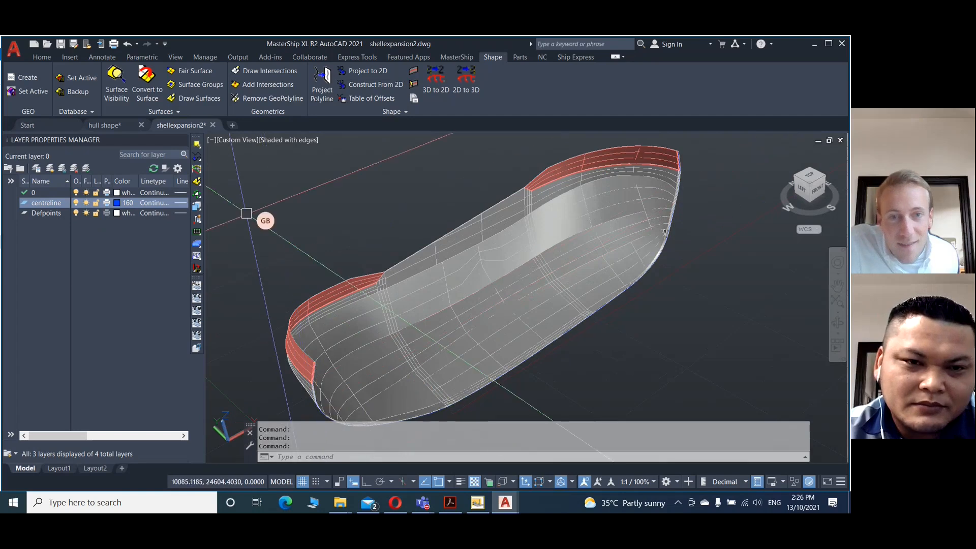
click(413, 100)
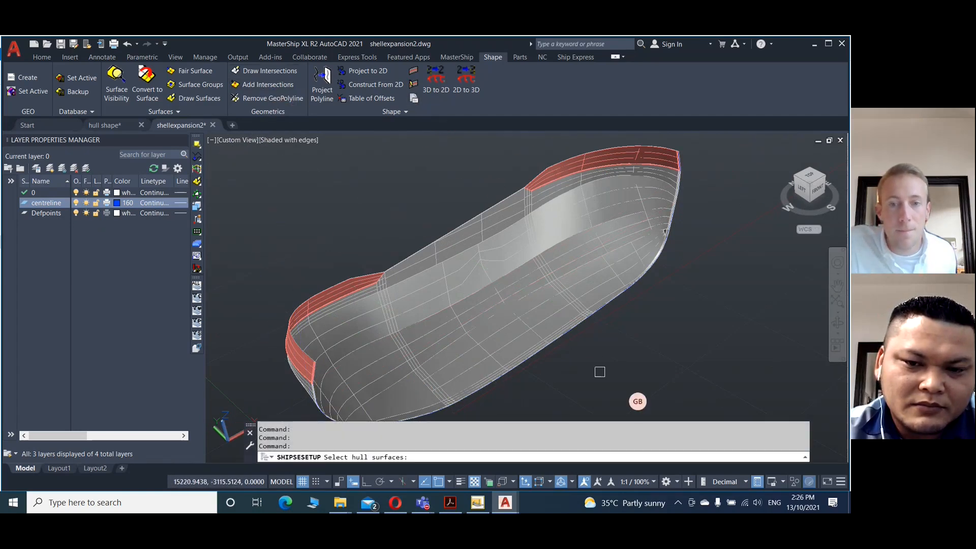
scroll(764, 382, down, 2)
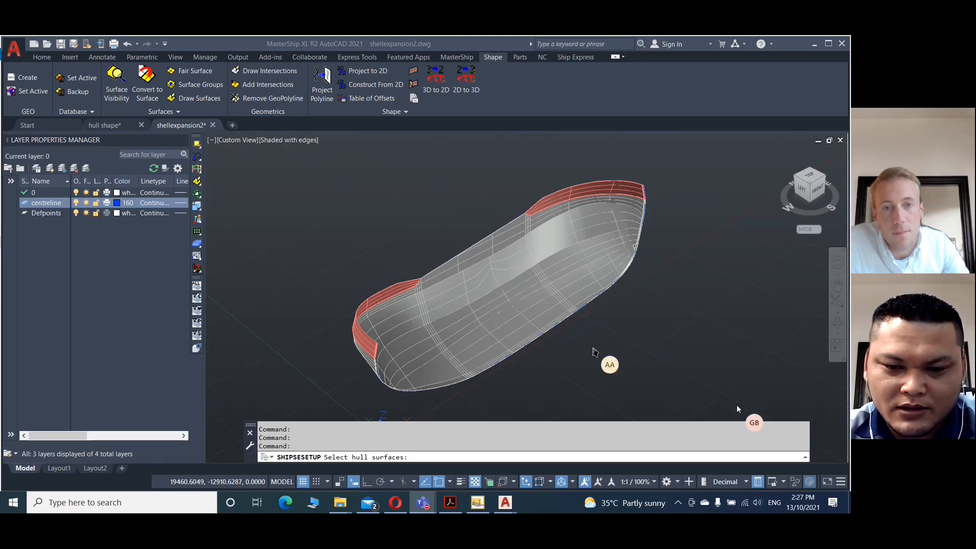
click(695, 349)
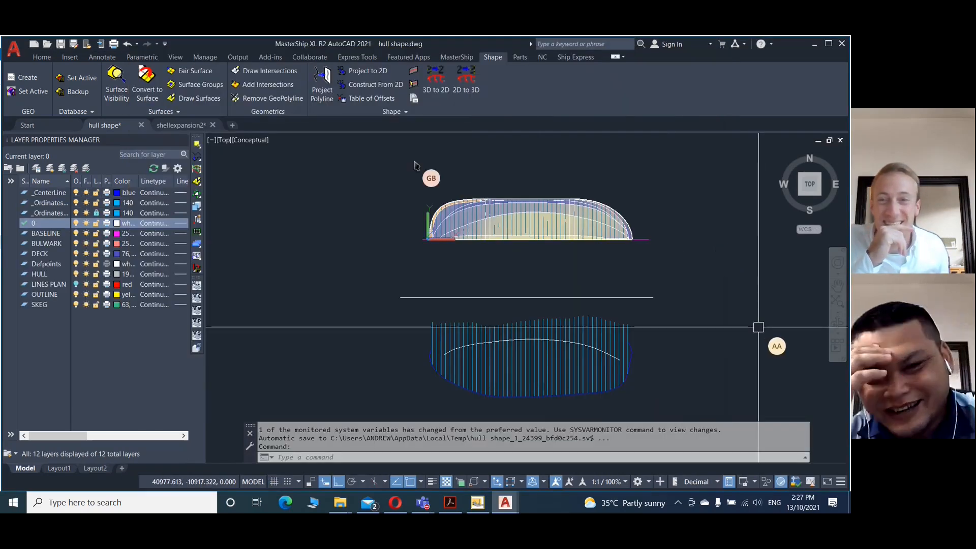
click(175, 125)
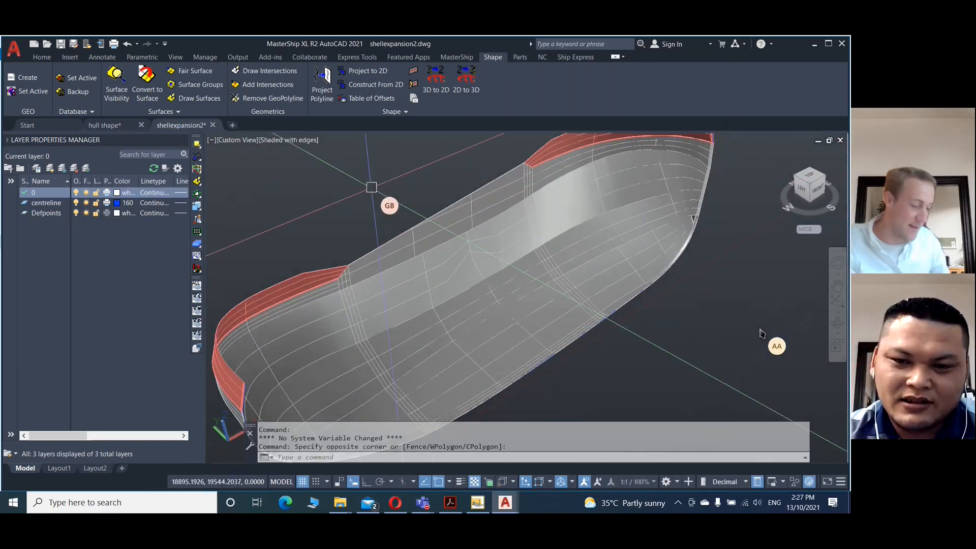
Switch the 3D view to parallel projection by setting the PERSPECTIVE variable to 0.
text(perspective)
key(Return)
text(0)
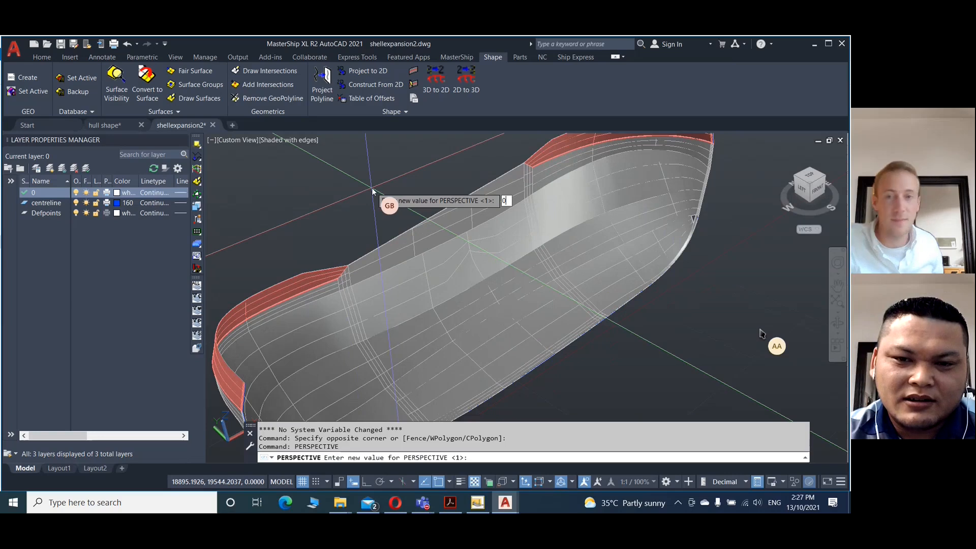
key(Return)
scroll(387, 184, up, 2)
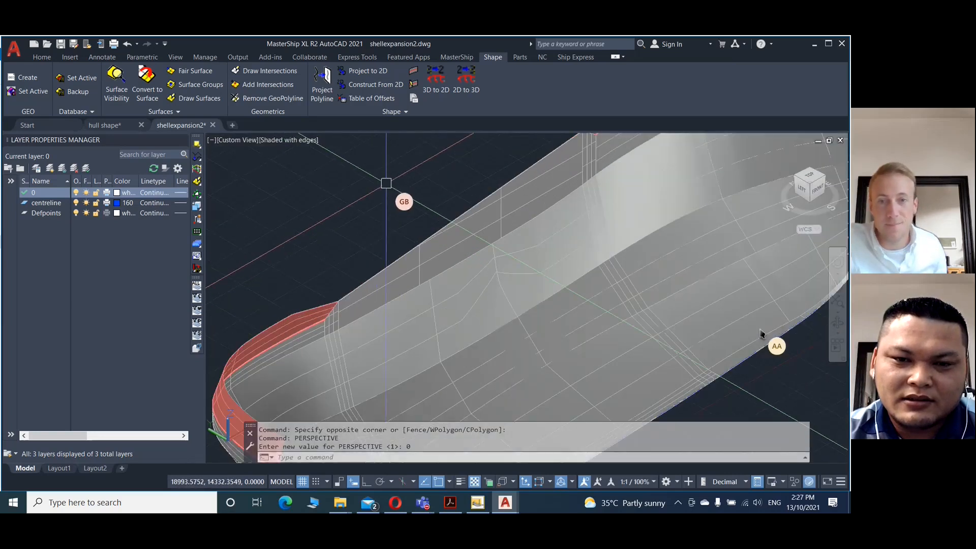
Run the shell expansion setup with all the hull surfaces and the blue centreline polyline as the centre line curve.
scroll(389, 182, down, 6)
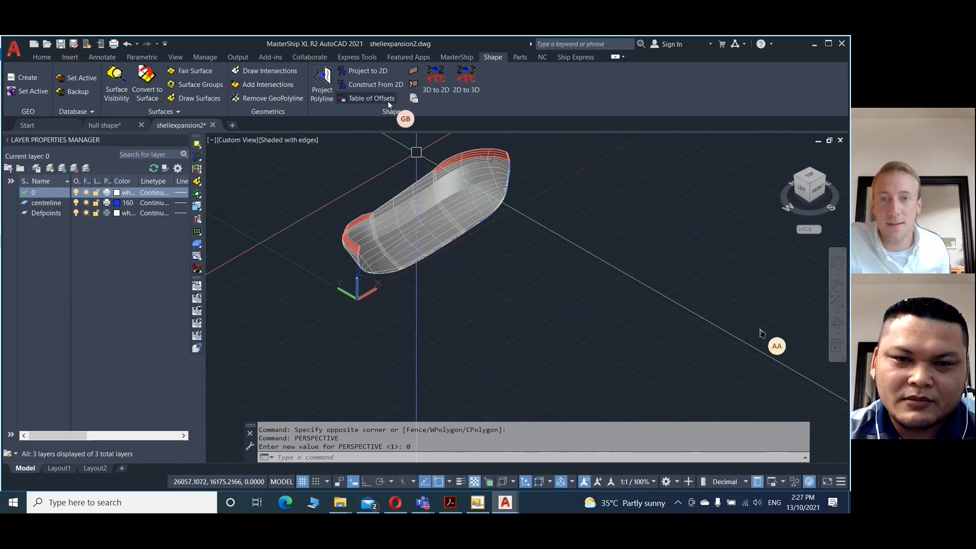
click(412, 100)
click(565, 293)
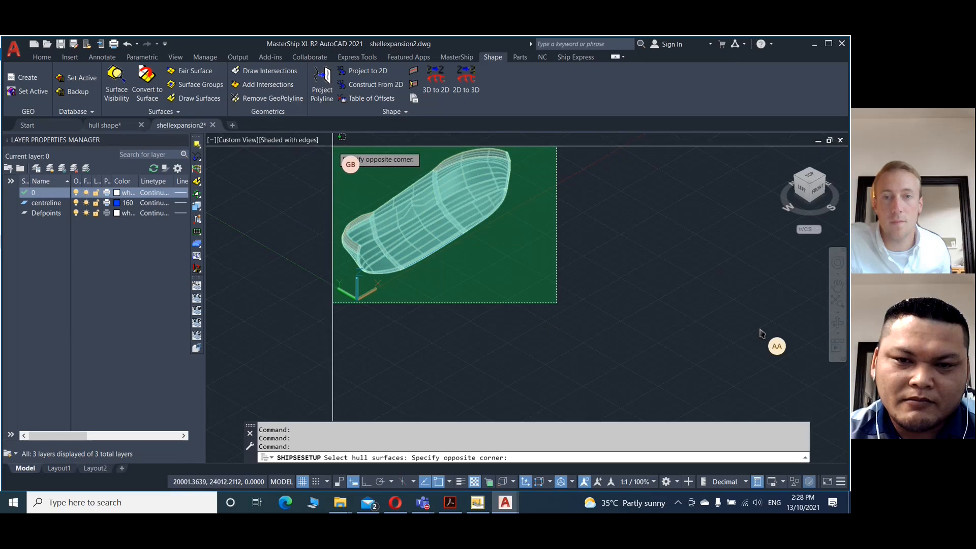
click(333, 148)
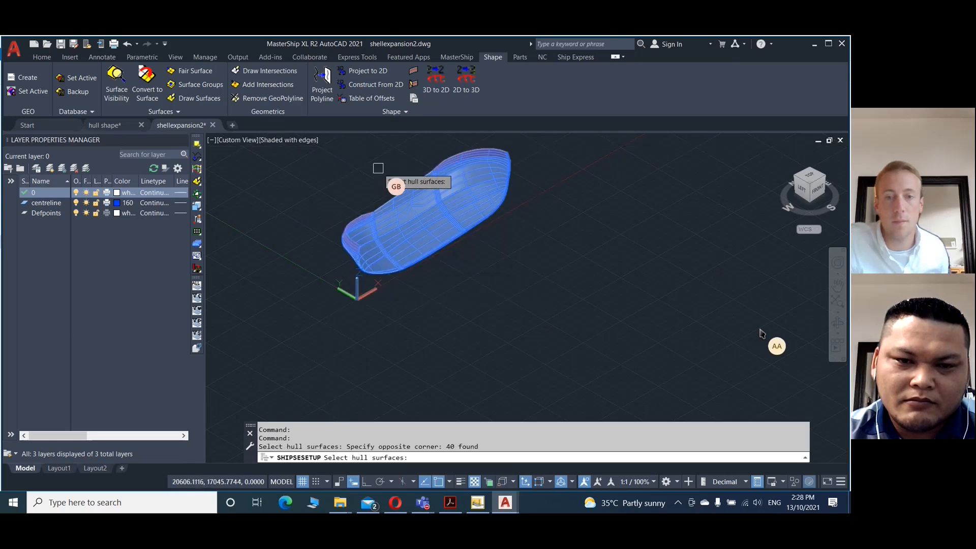
key(Return)
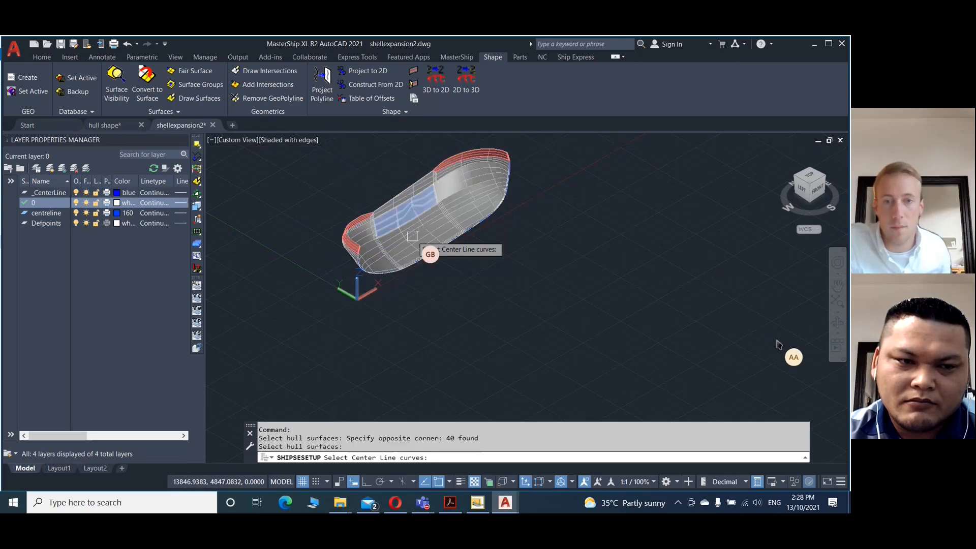
click(381, 275)
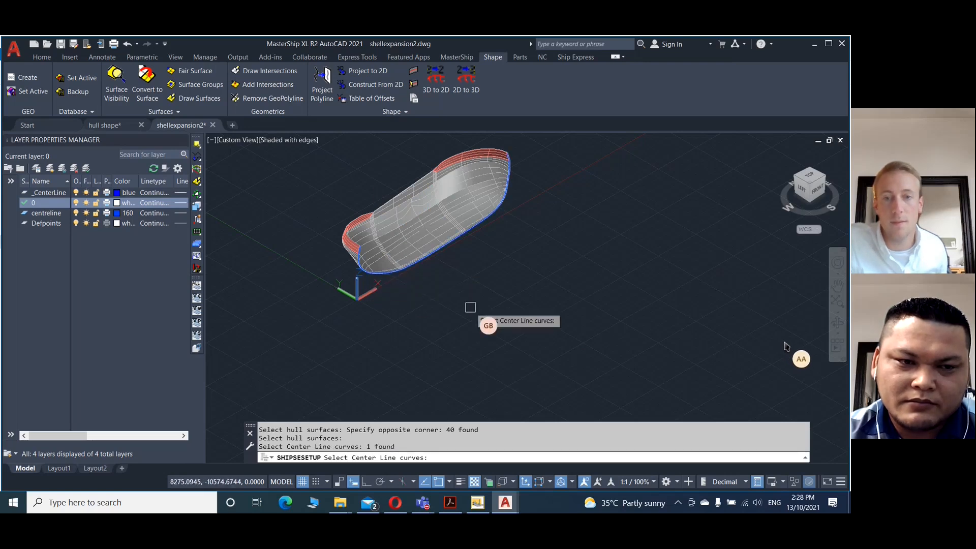
key(Return)
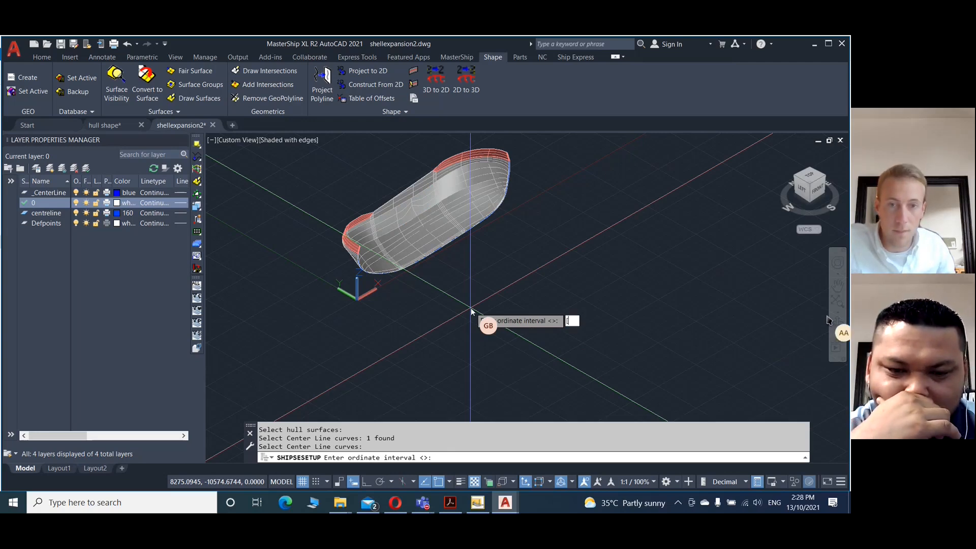
Set the shell expansion's ordinate interval to [0..26000,550].
text([)
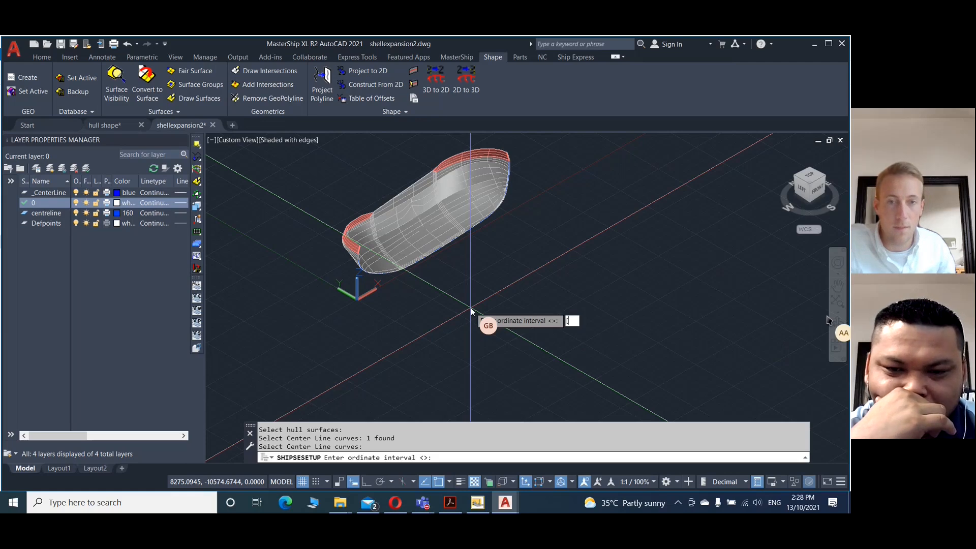
text(-)
key(BackSpace)
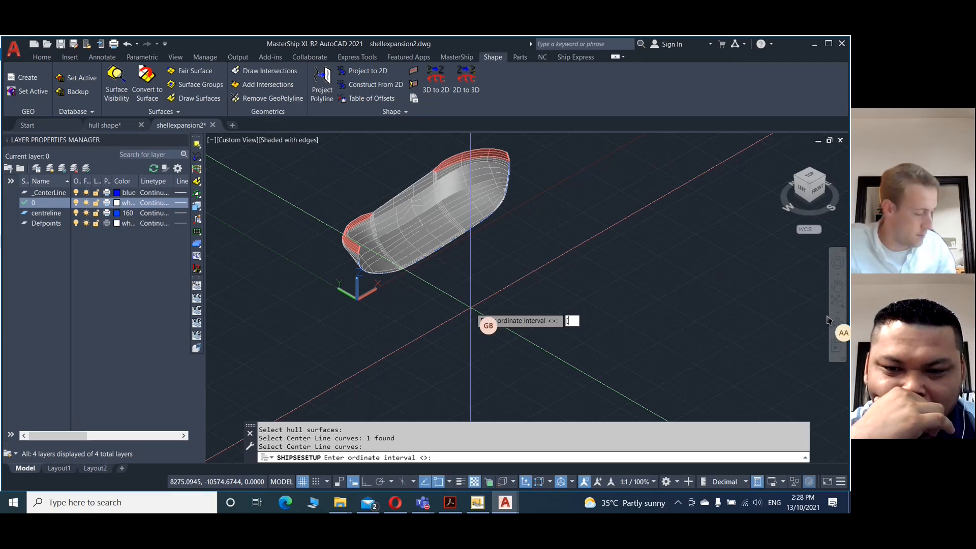
text(0.)
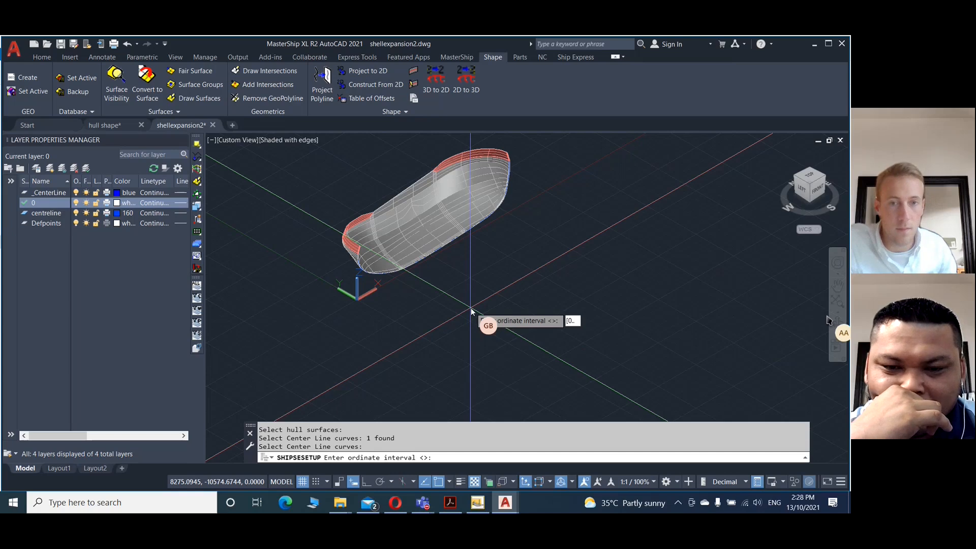
text(.)
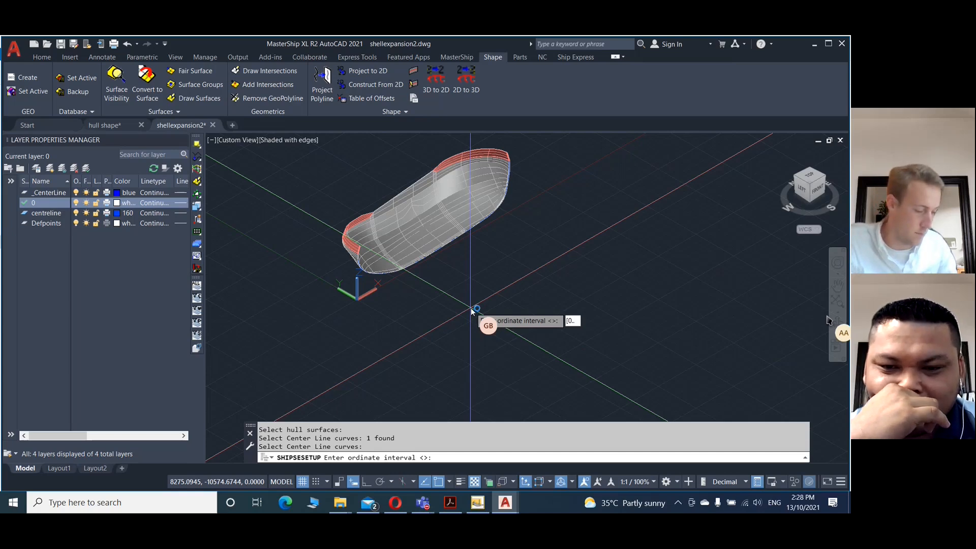
text(26000])
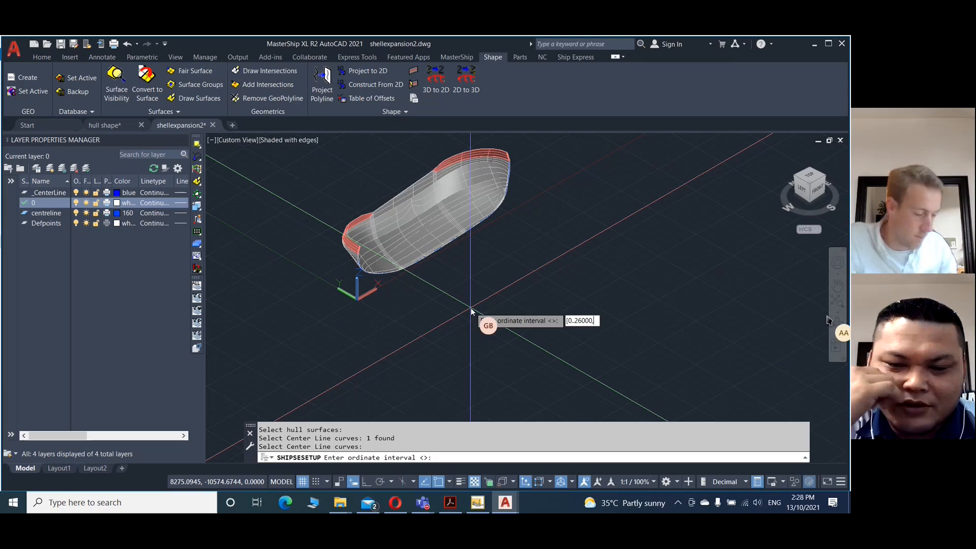
text(550)
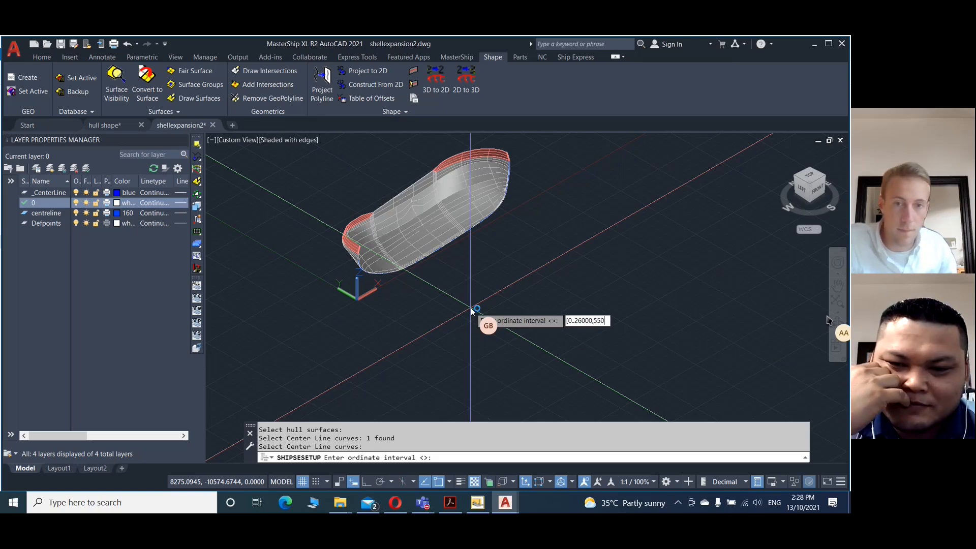
text(])
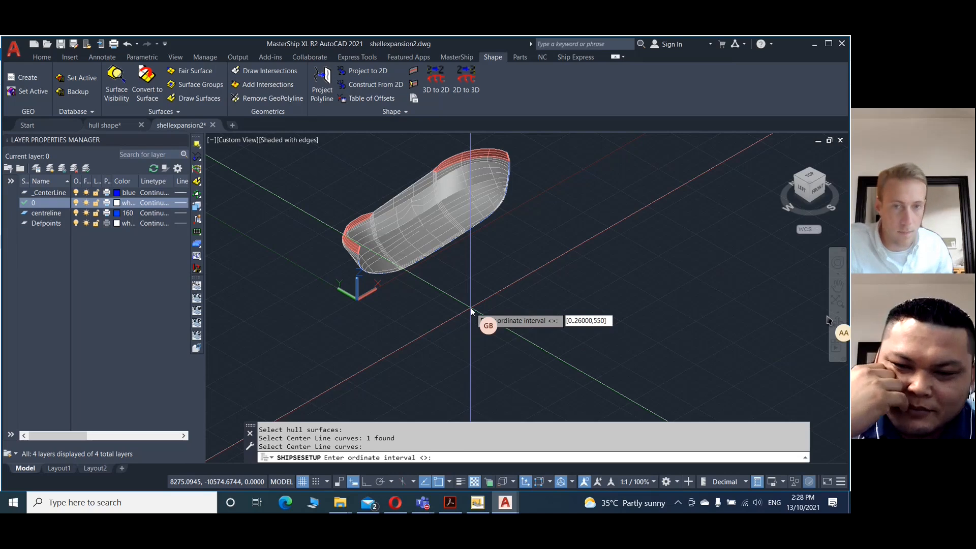
key(Return)
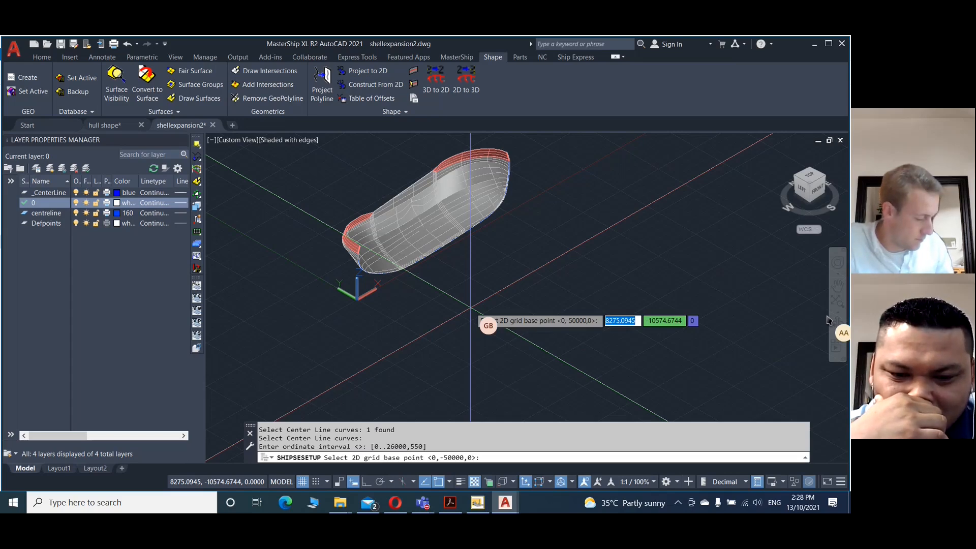
Place the shell expansion's 2D grid base point at 0,-50000 and generate the ordinates.
text(0)
key(Tab)
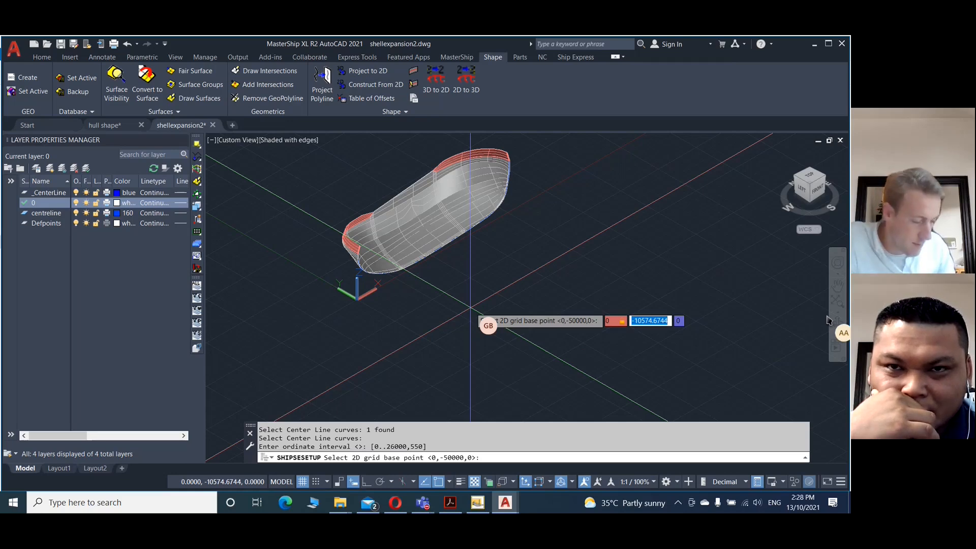
text(15000)
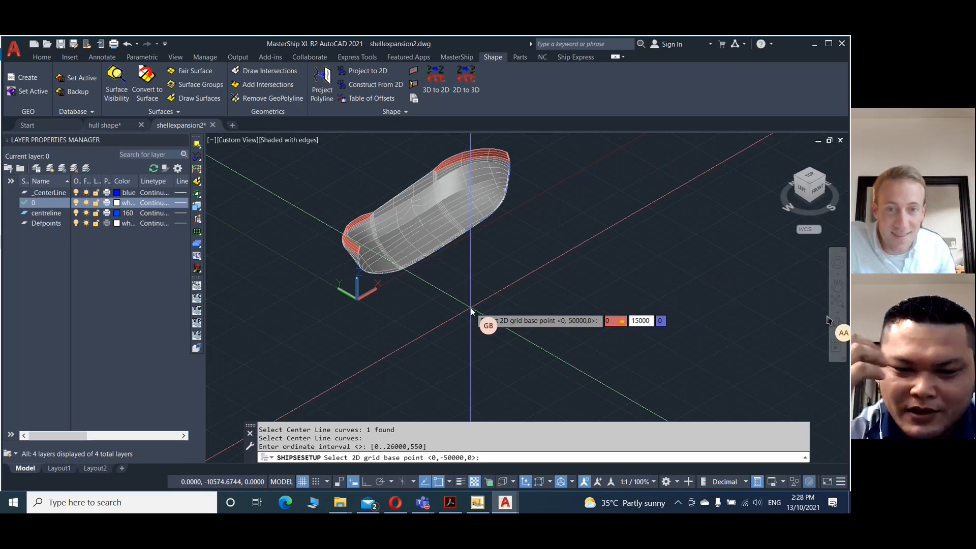
key(BackSpace)
key(BackSpace)
key(BackSpace)
key(BackSpace)
key(BackSpace)
text(-50000)
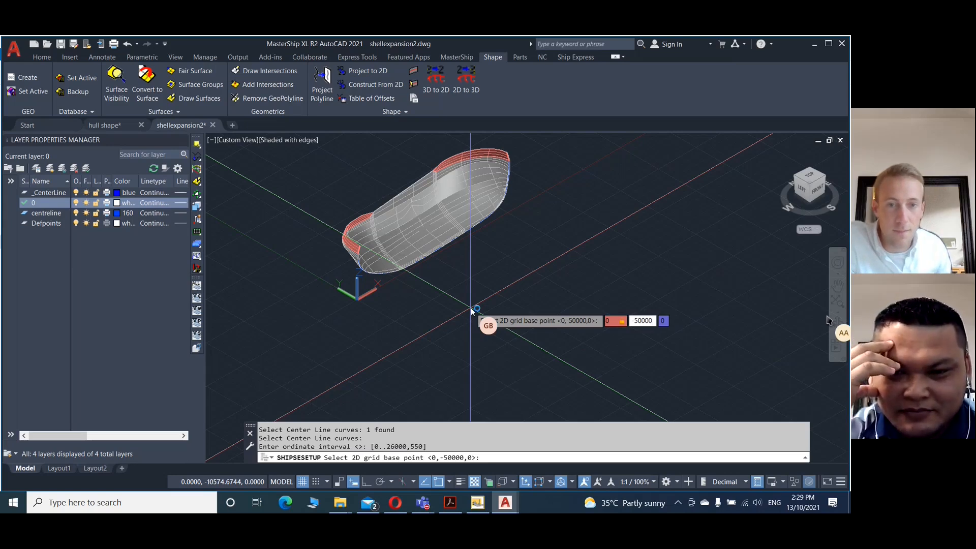
key(Return)
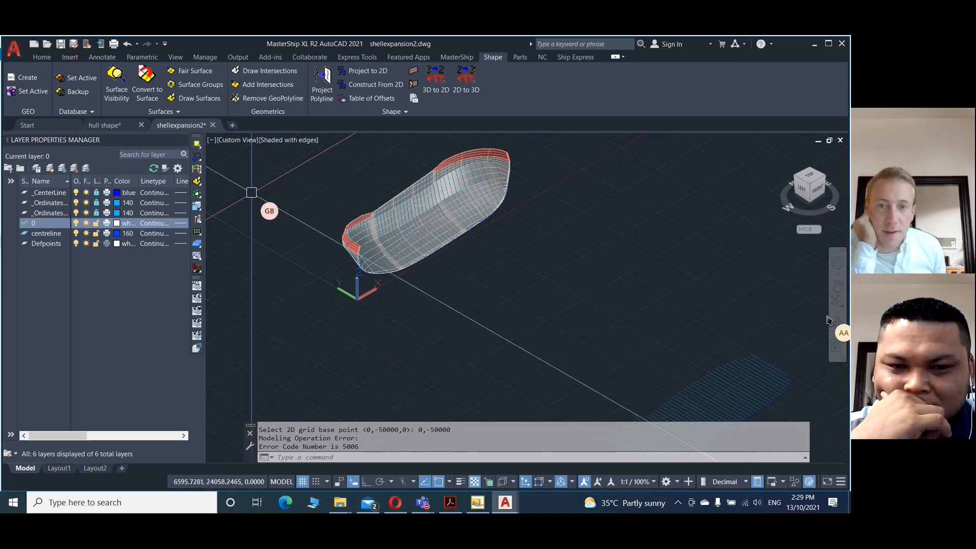
scroll(251, 192, up, 3)
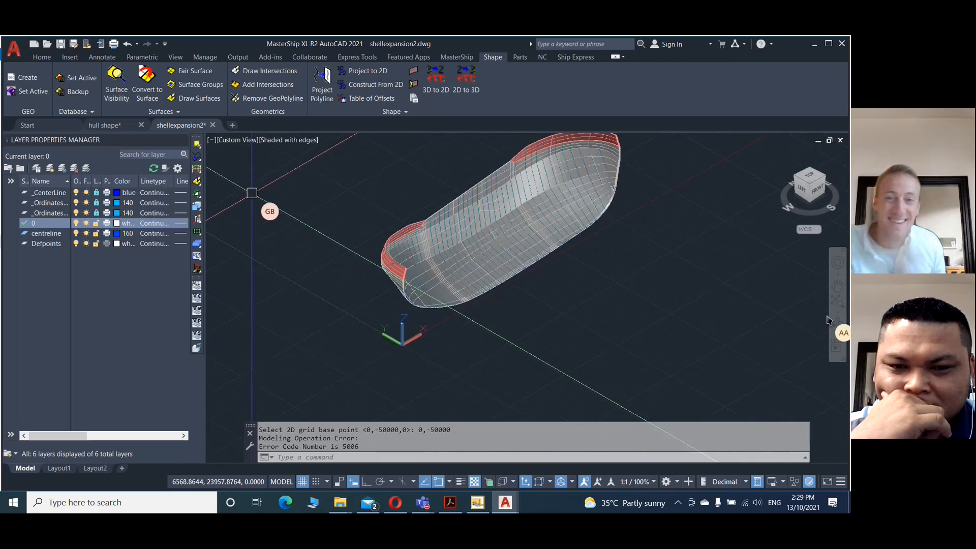
Save the drawing under the new file name shellexpansion3.
scroll(262, 193, down, 4)
scroll(267, 194, down, 2)
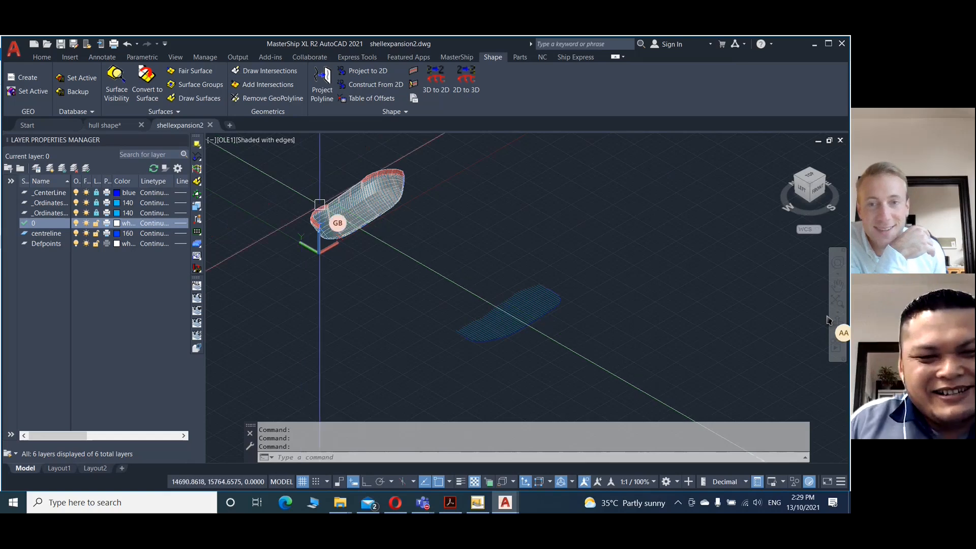
scroll(348, 200, up, 5)
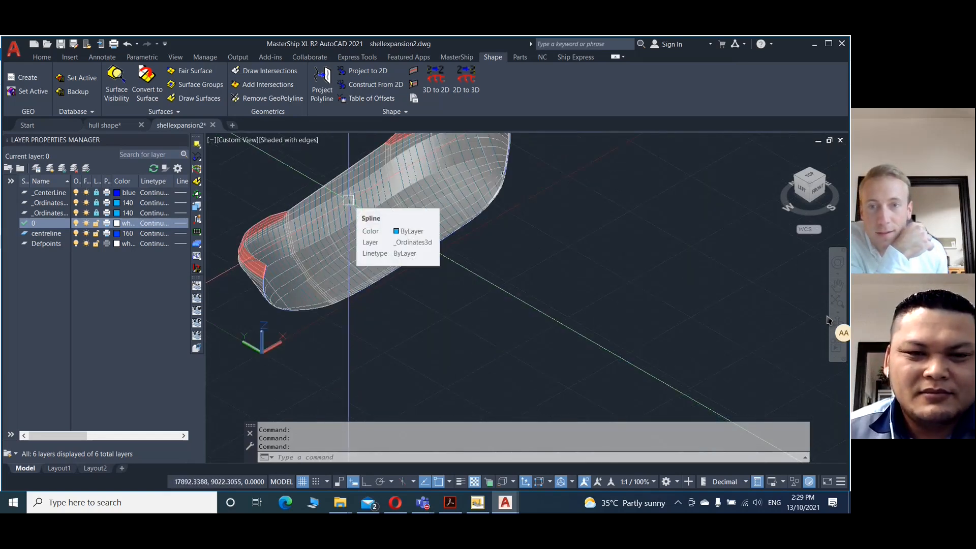
click(74, 44)
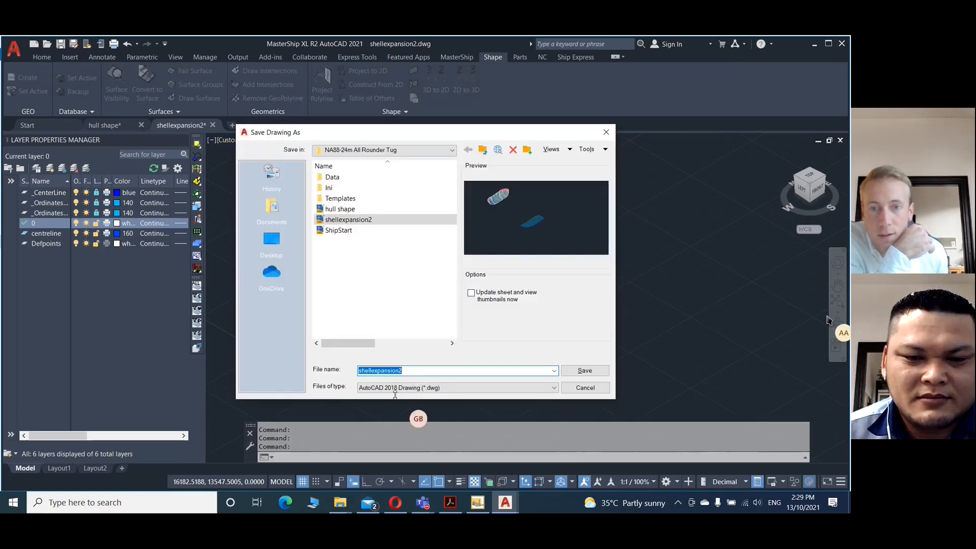
click(413, 369)
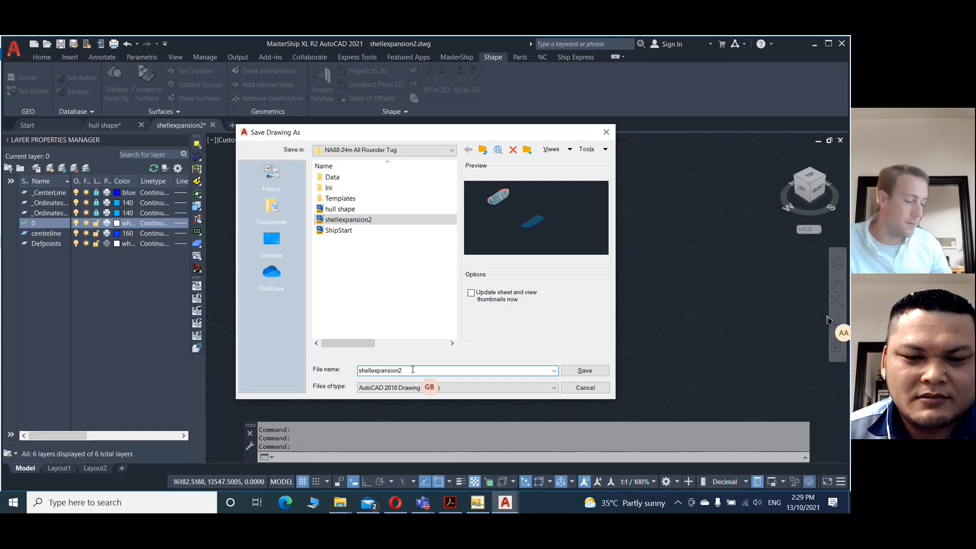
key(BackSpace)
text(3)
key(Return)
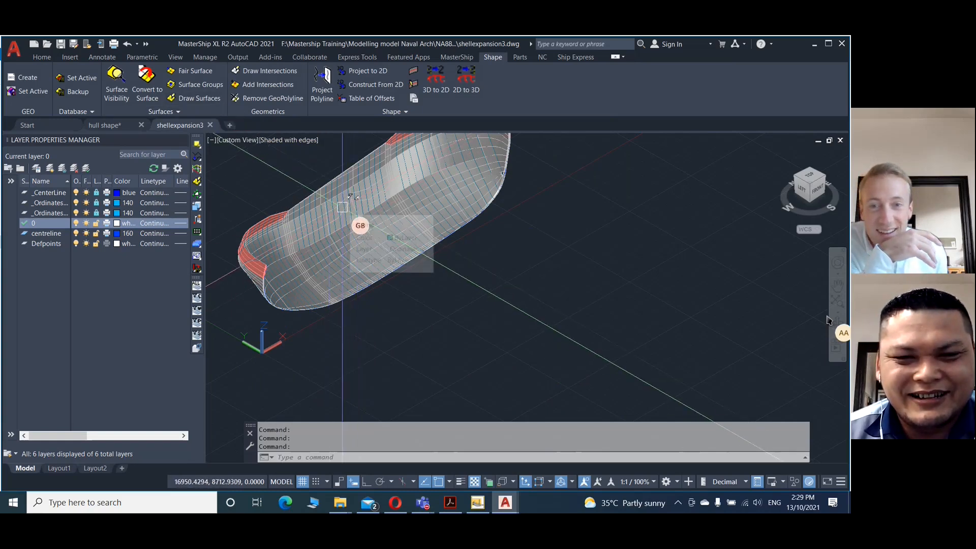
Explode the hull side surface amidships into its edge curves.
scroll(345, 212, up, 5)
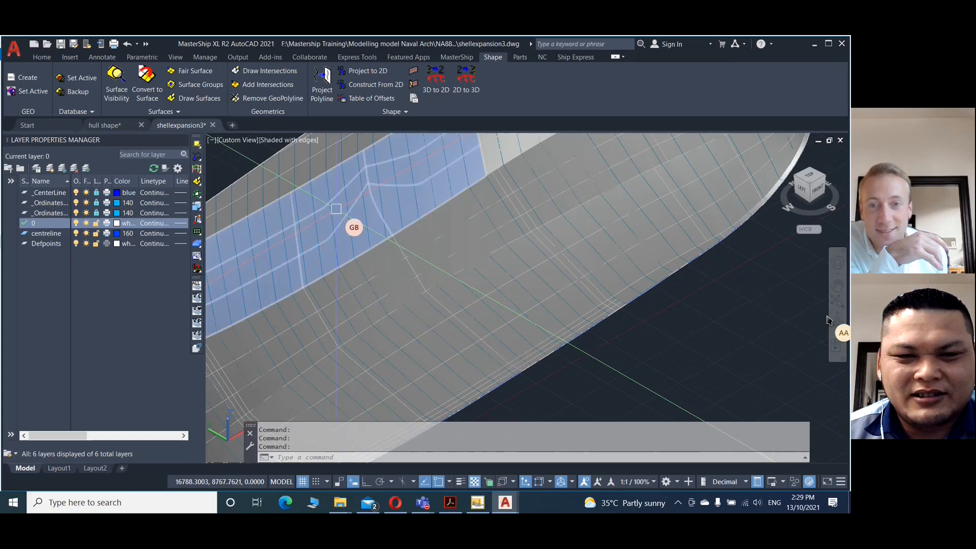
click(337, 209)
text(explode)
key(Return)
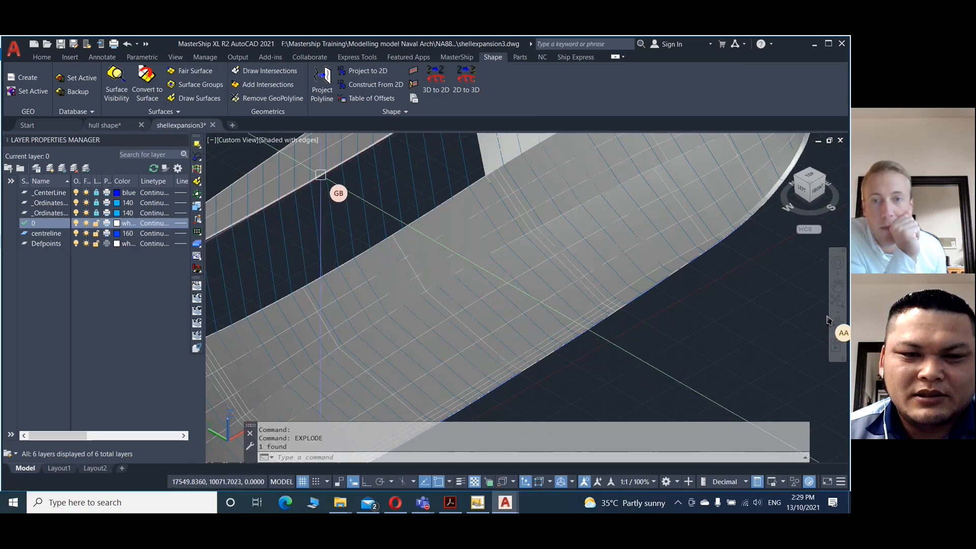
Transfer the upper edge spline of the exploded side surface from the 3D hull onto the 2D shell expansion.
click(320, 174)
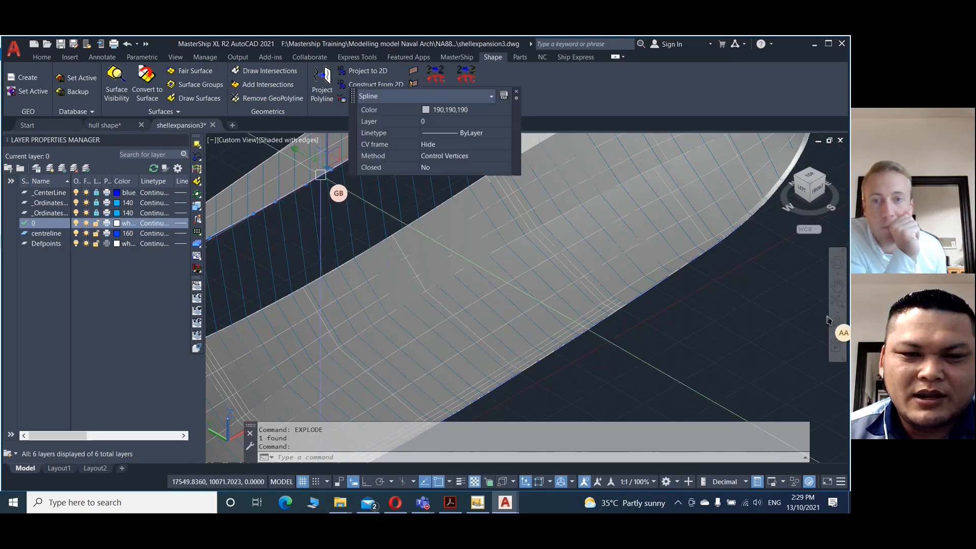
click(439, 75)
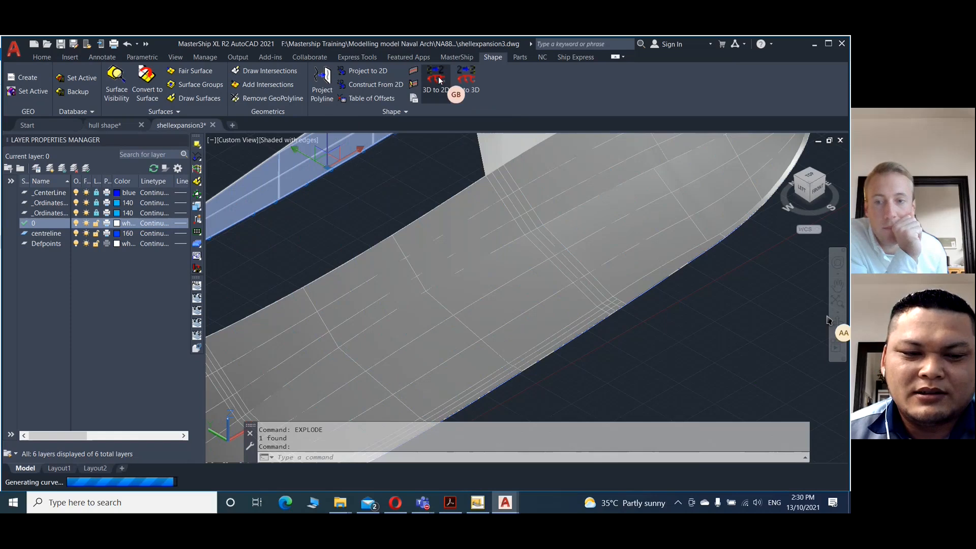
scroll(296, 210, up, 2)
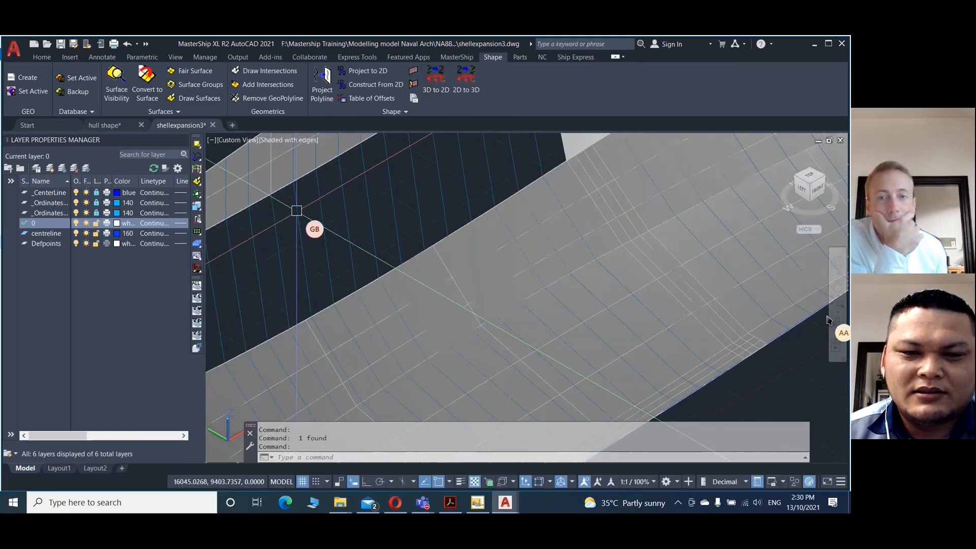
scroll(297, 211, down, 5)
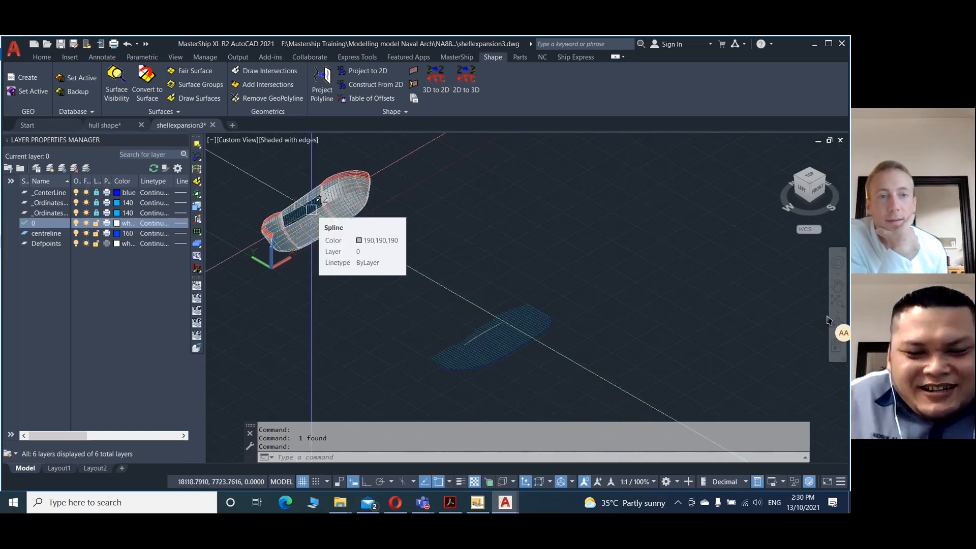
scroll(311, 208, up, 5)
scroll(311, 209, up, 2)
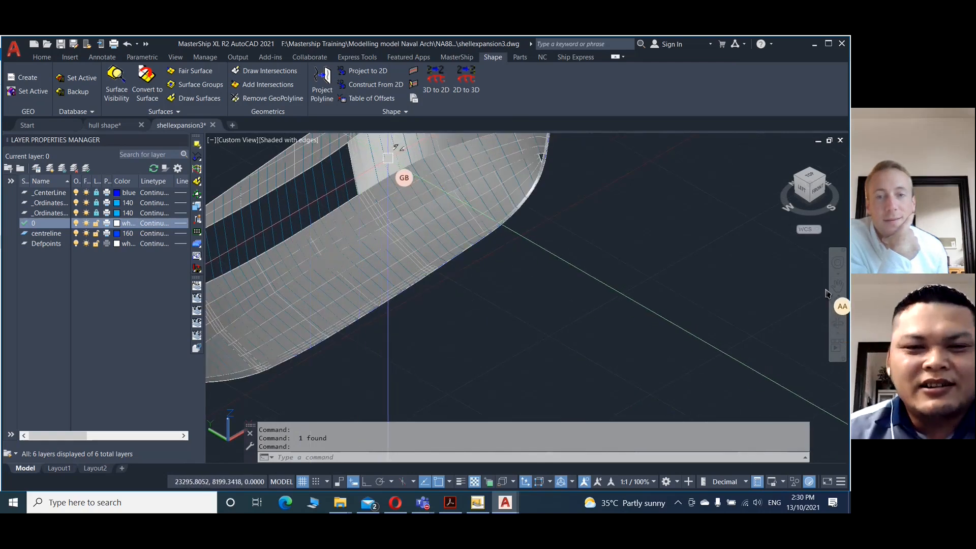
scroll(381, 162, down, 6)
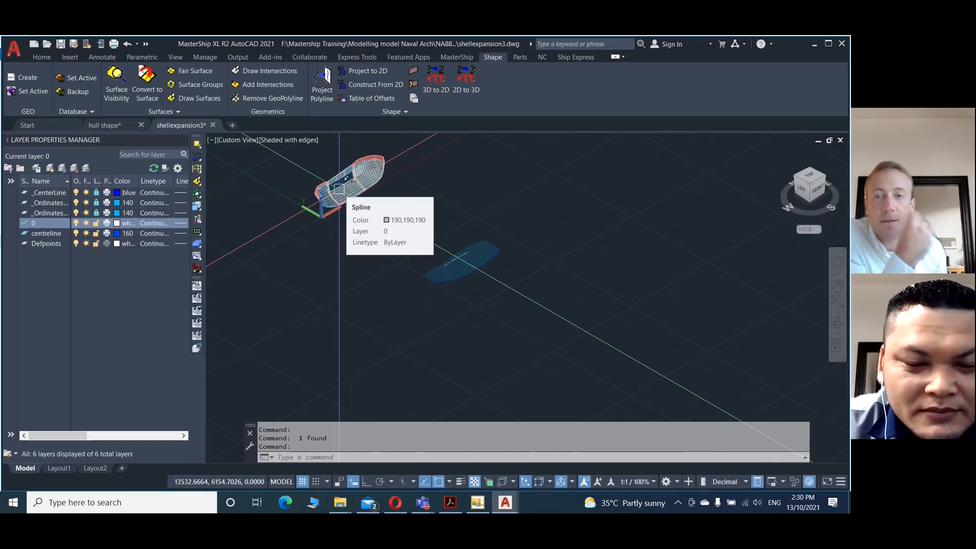
click(118, 127)
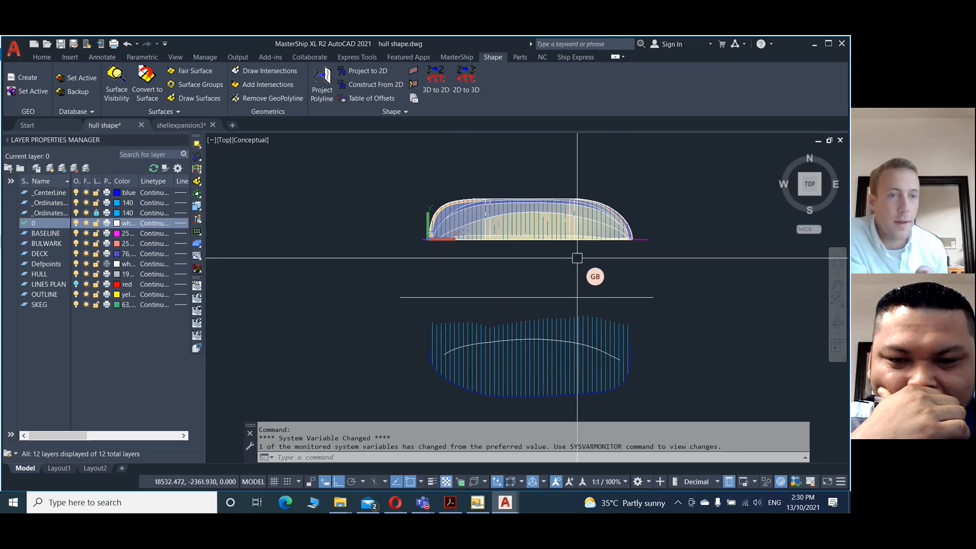
click(435, 75)
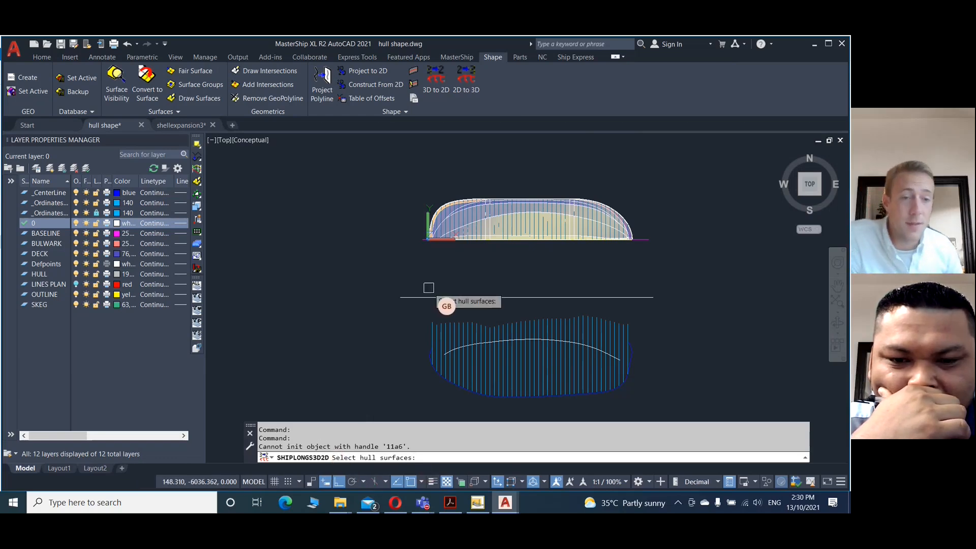
key(Escape)
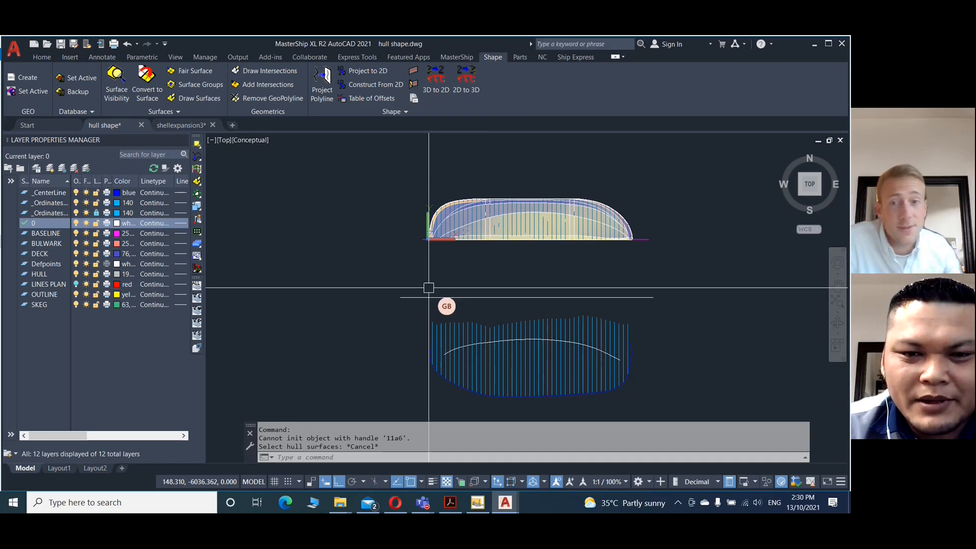
click(173, 127)
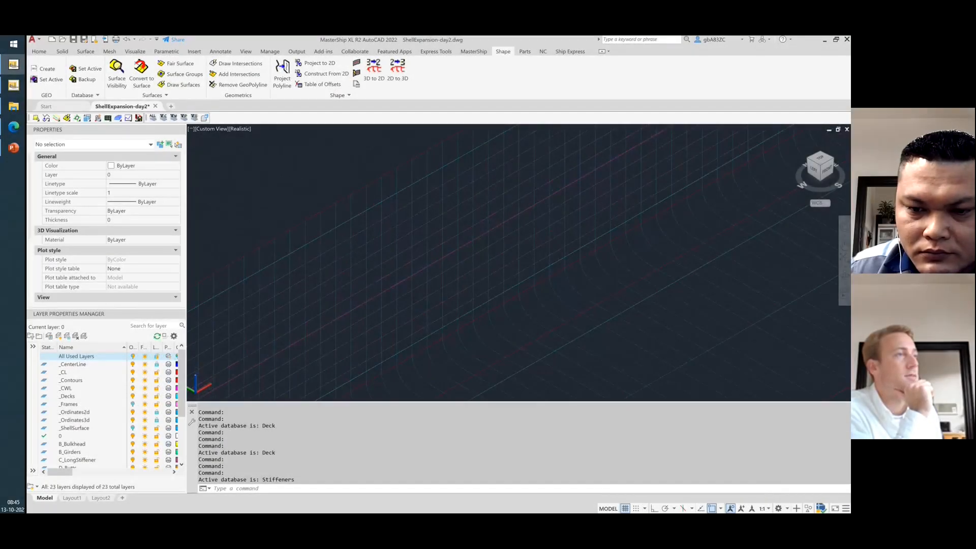
Examine the longitudinal stiffener polyline along the hull side in the ShellExpansion-day2 drawing.
click(359, 247)
scroll(388, 300, down, 5)
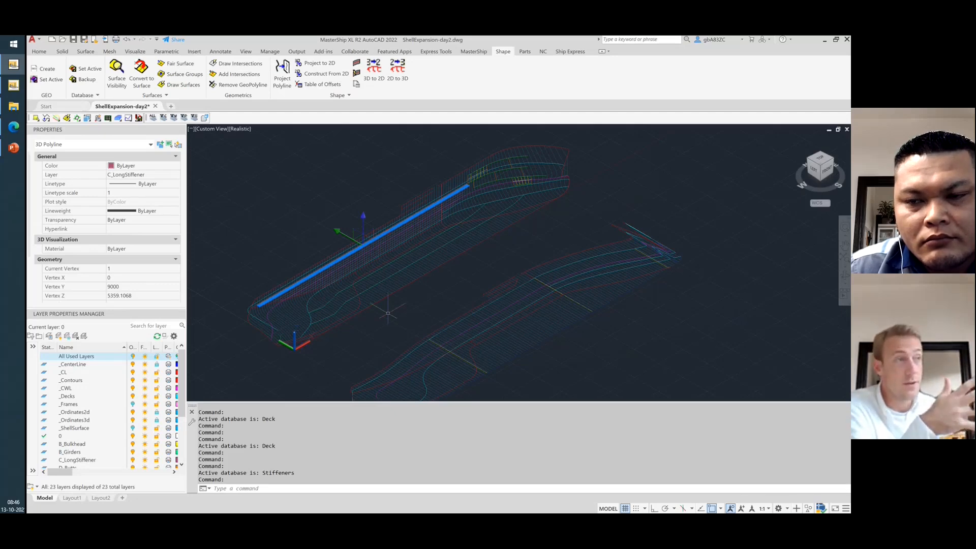
key(Escape)
Extrude the two girder polylines on the hull bottom into surfaces with a height of 1000.
click(398, 271)
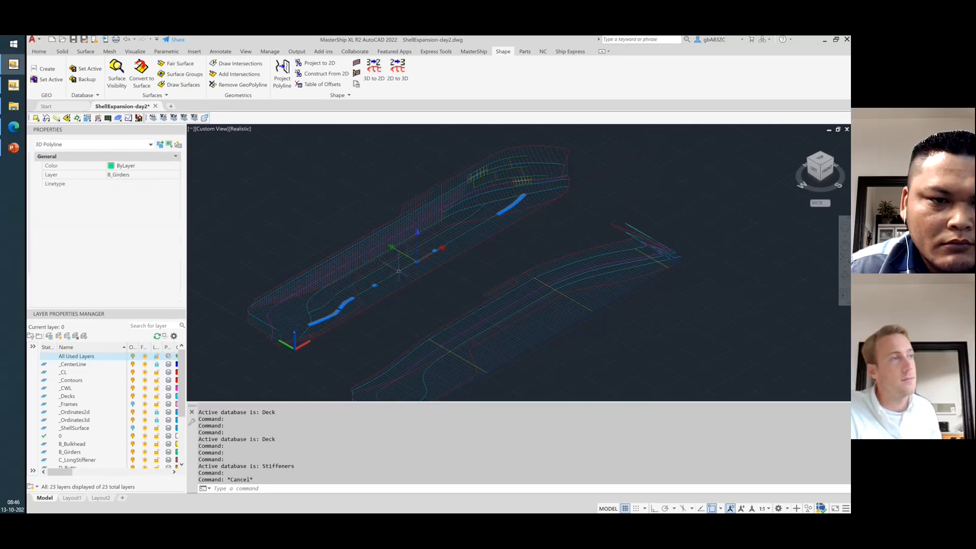
click(375, 284)
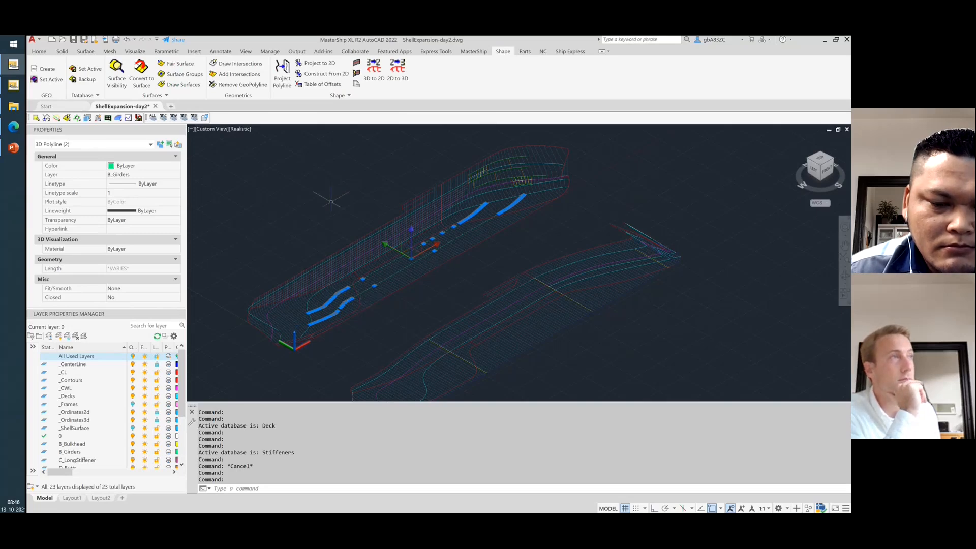
click(87, 52)
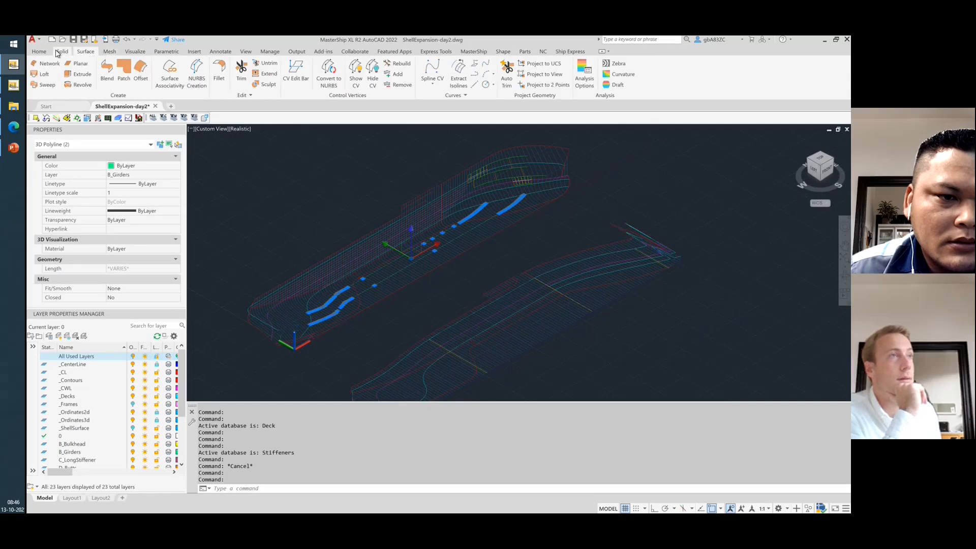
click(79, 73)
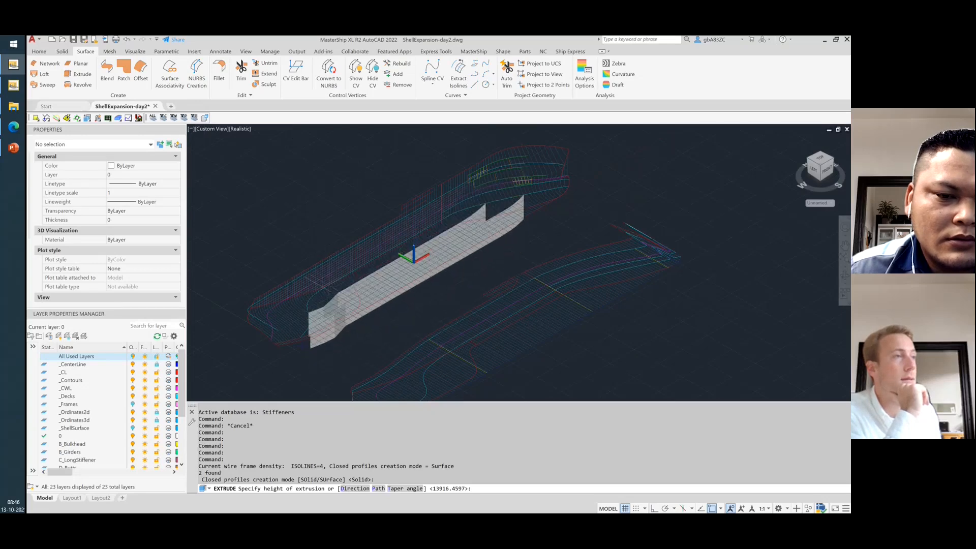
scroll(318, 291, up, 6)
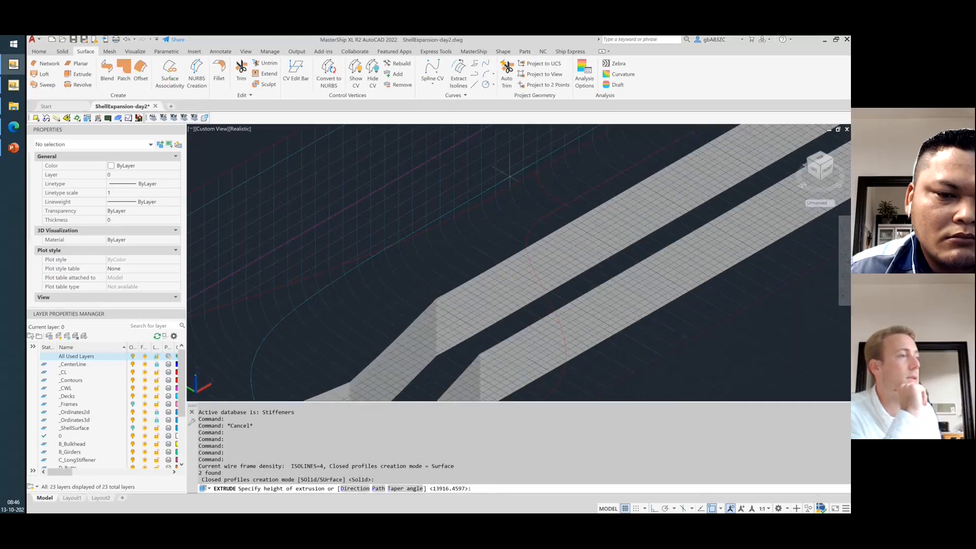
scroll(508, 177, down, 5)
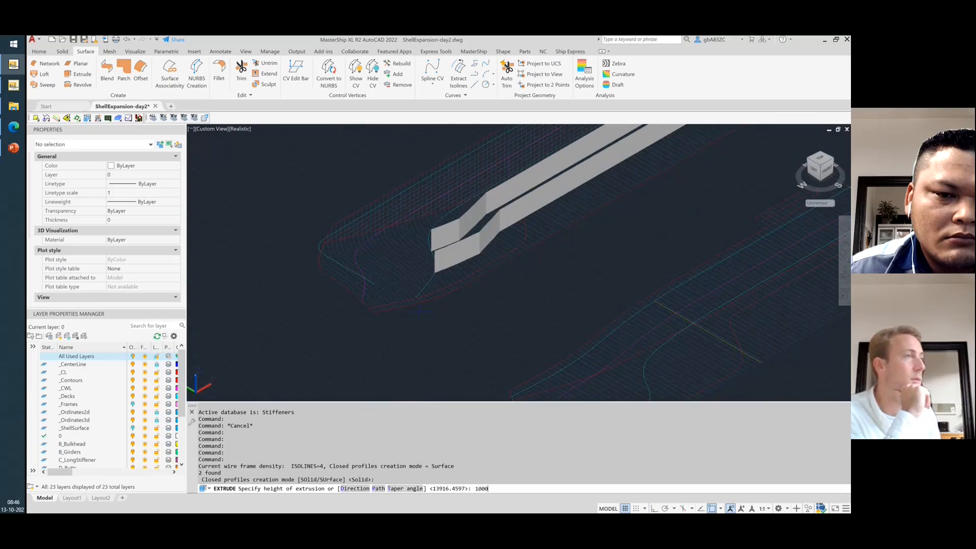
key(Return)
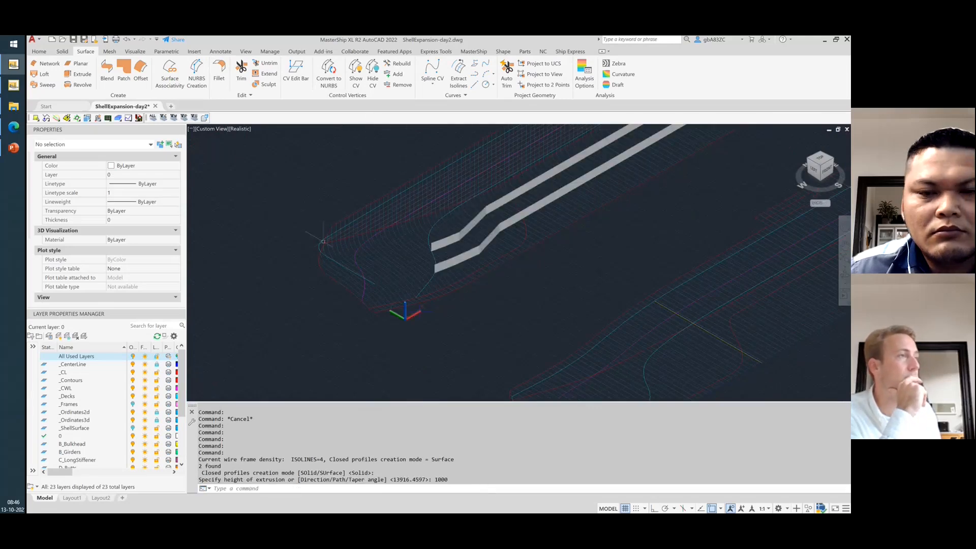
scroll(227, 300, up, 2)
scroll(227, 300, down, 3)
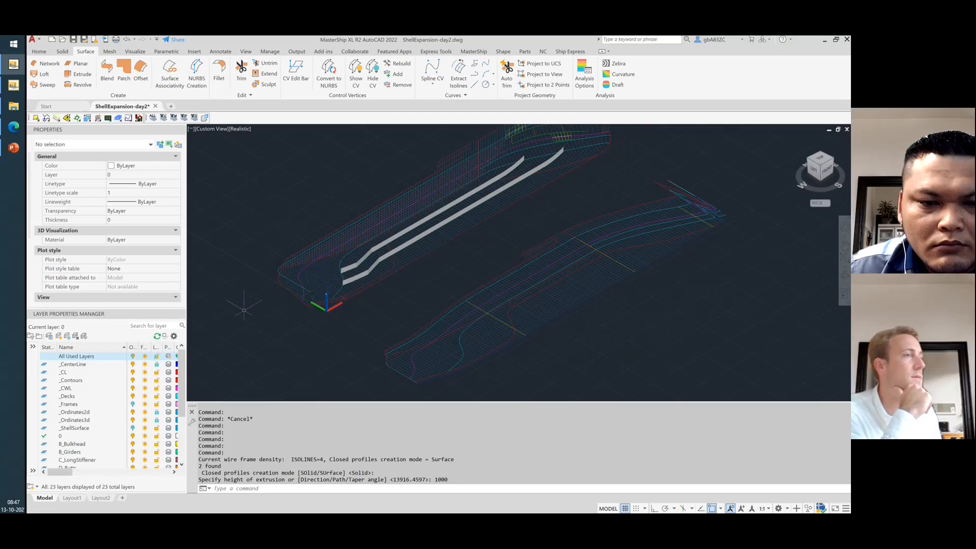
click(820, 159)
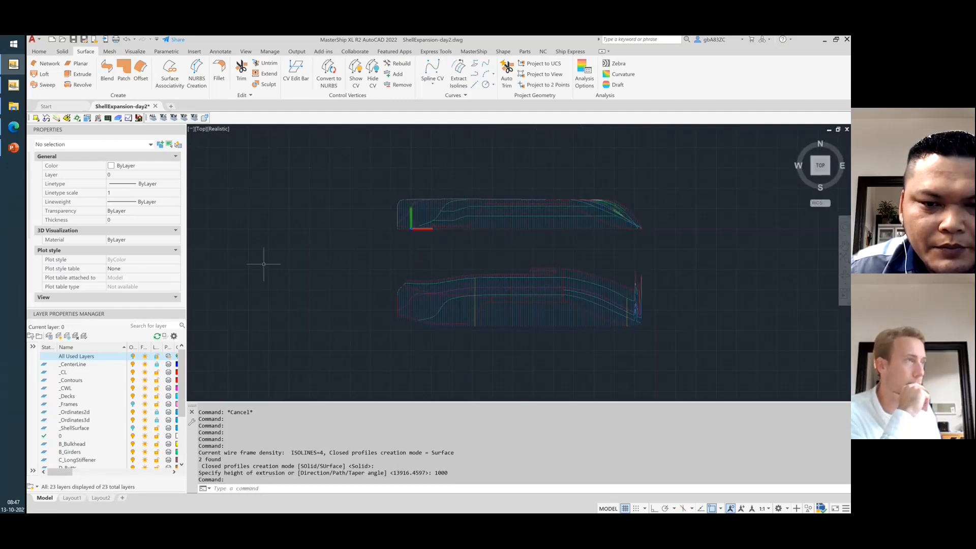
text(l)
key(Return)
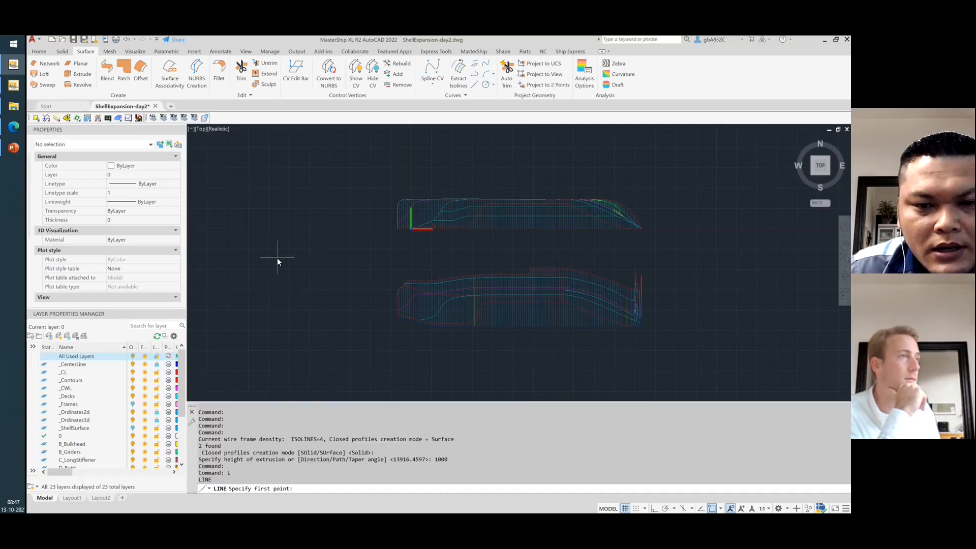
key(Escape)
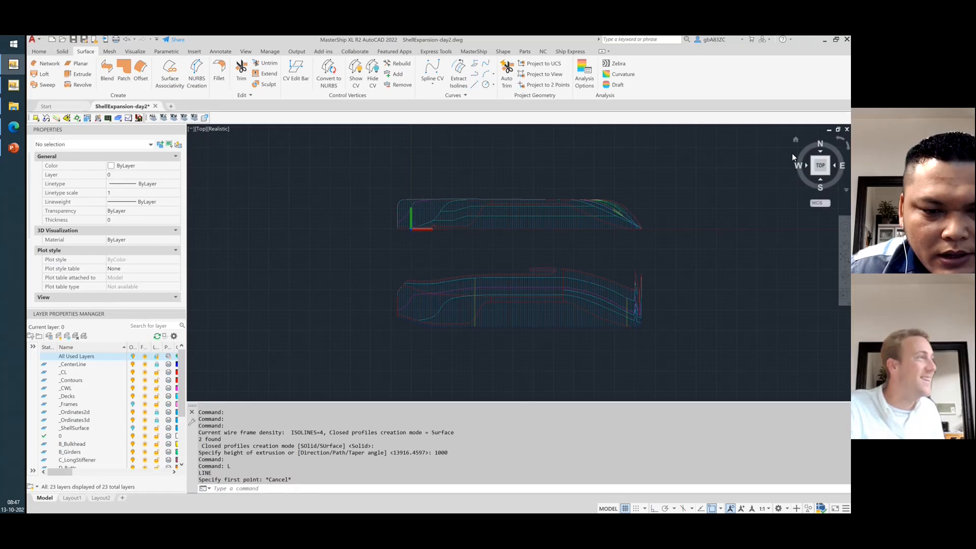
shift+middle_drag(789, 147, 462, 278)
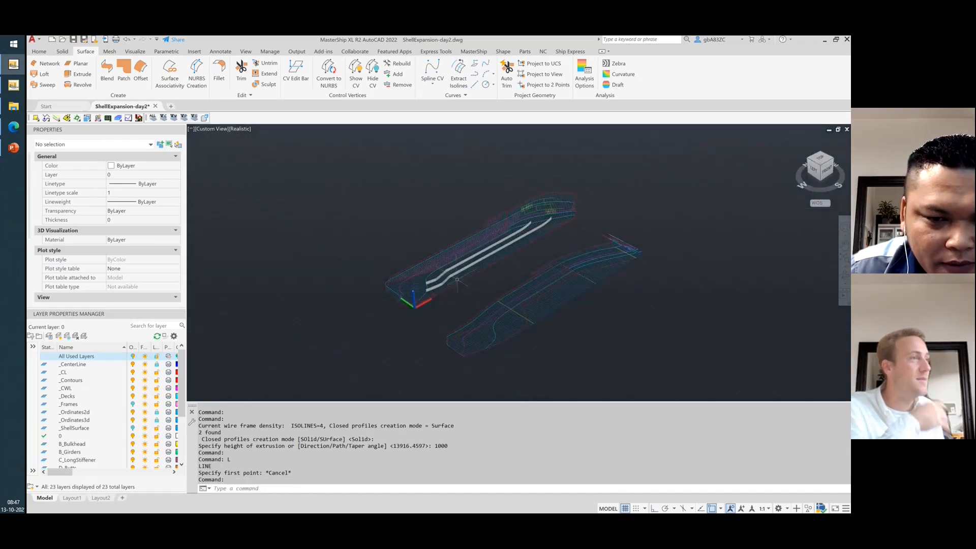
Set the PERSPECTIVE variable to 0 to show the extruded girders and hull lines in parallel projection.
scroll(456, 275, up, 3)
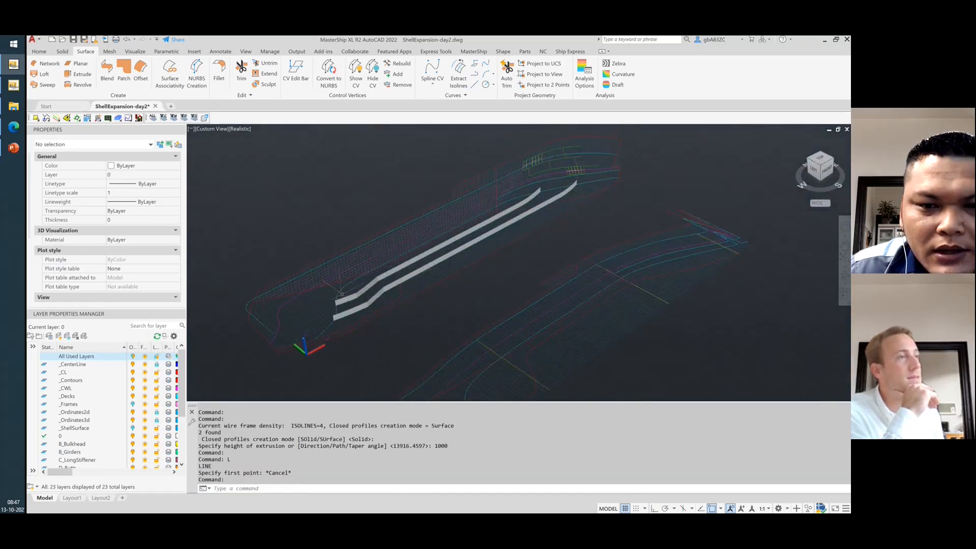
click(342, 293)
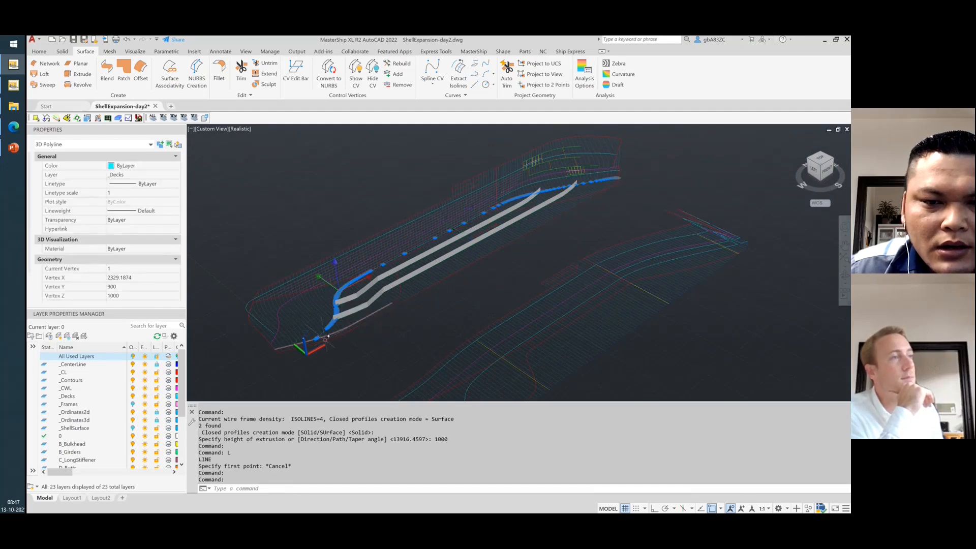
scroll(337, 316, up, 2)
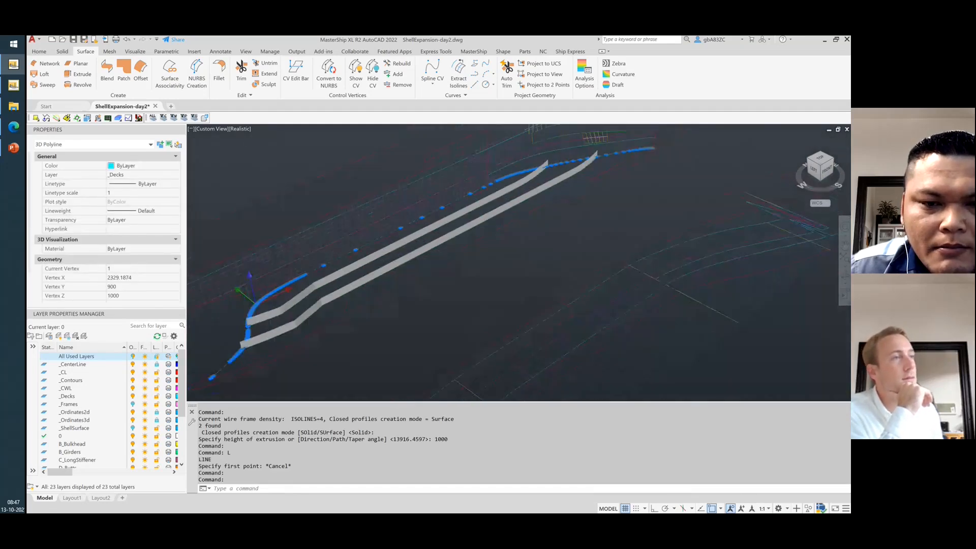
scroll(246, 347, up, 2)
text(p)
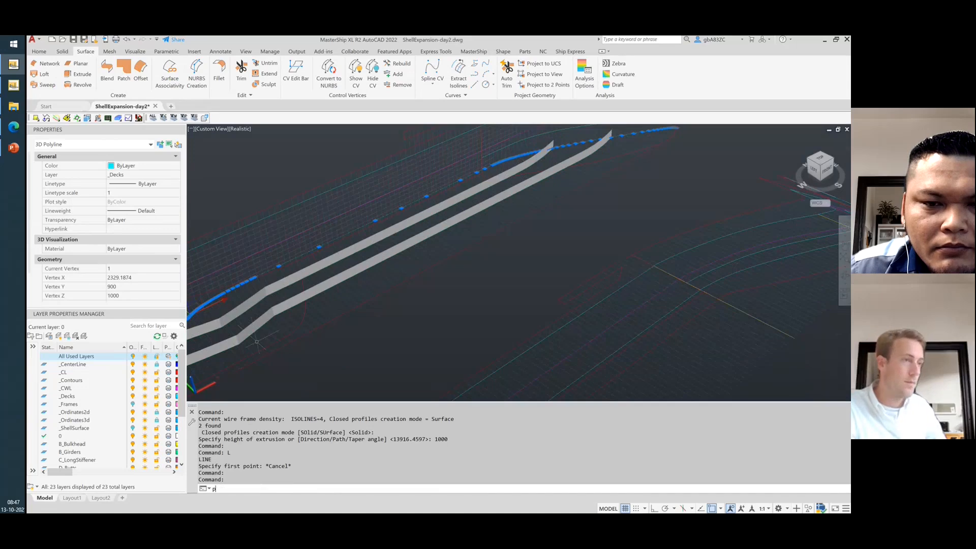
text(ersp)
key(Return)
key(Return)
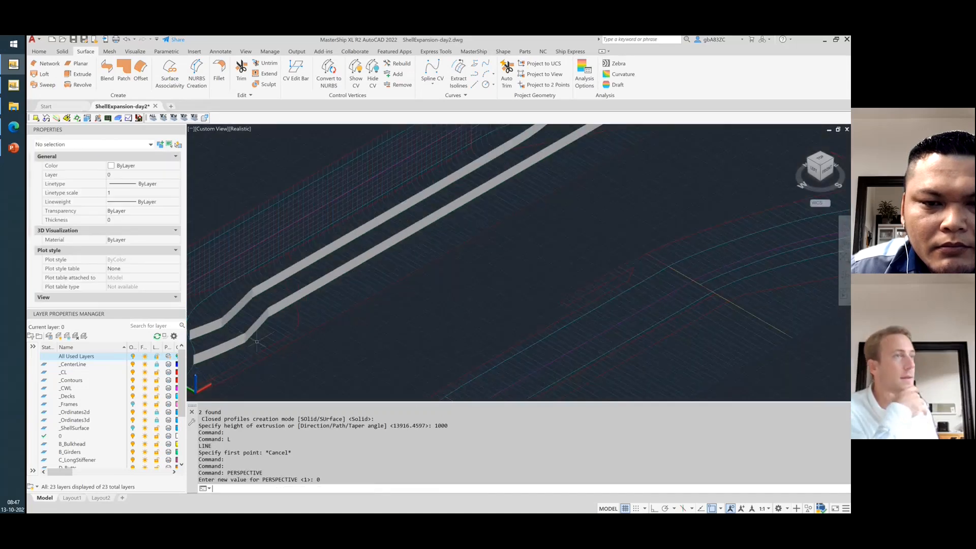
Examine the aft end of the extruded girder surfaces and the hull curve they meet.
scroll(245, 297, down, 3)
scroll(245, 296, up, 5)
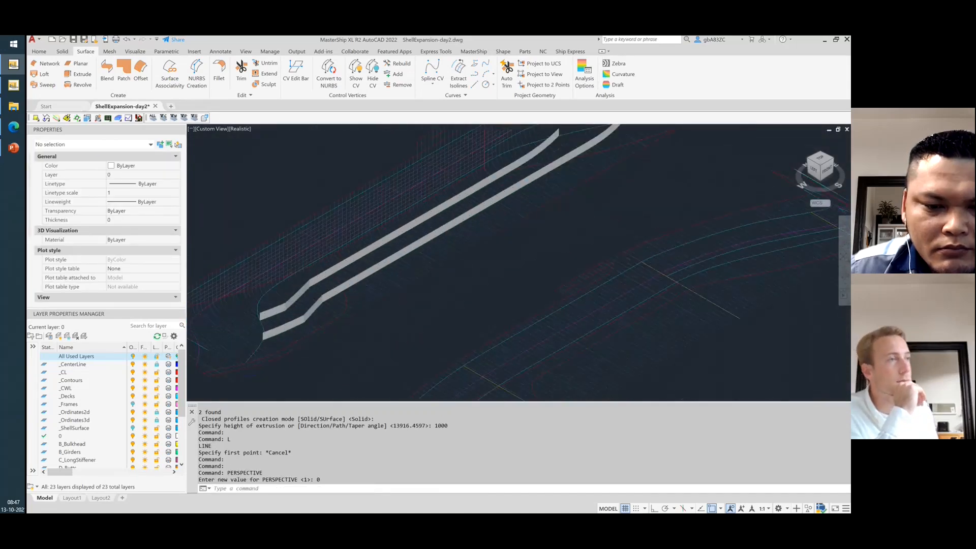
click(265, 308)
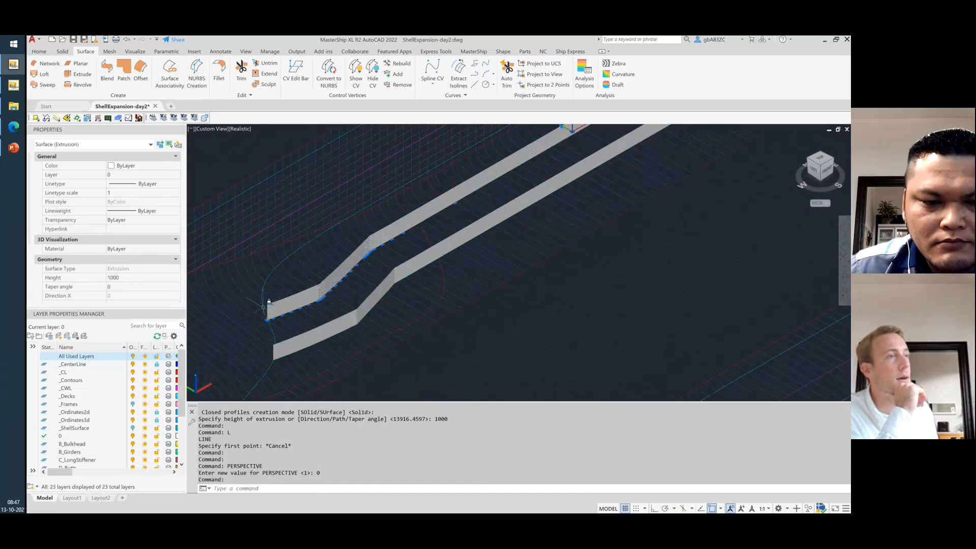
click(262, 305)
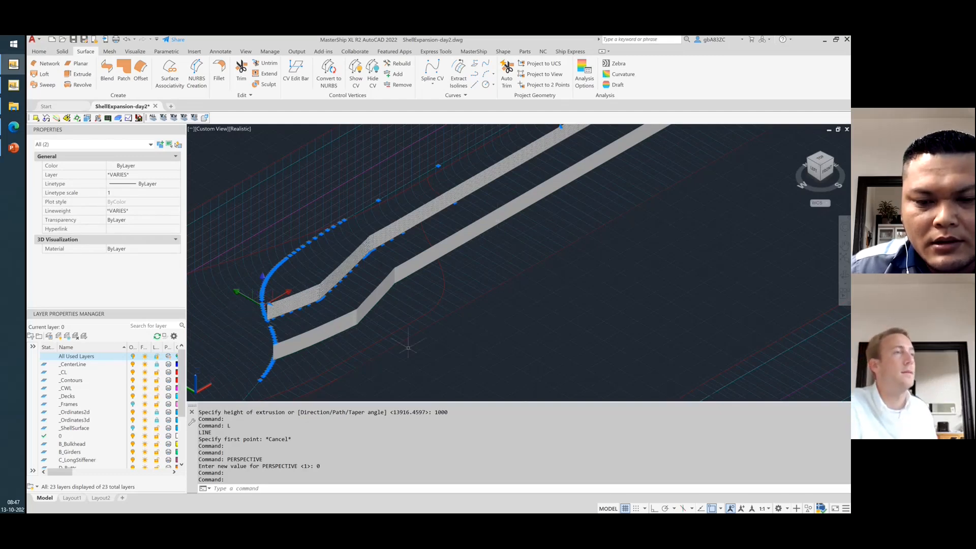
key(Escape)
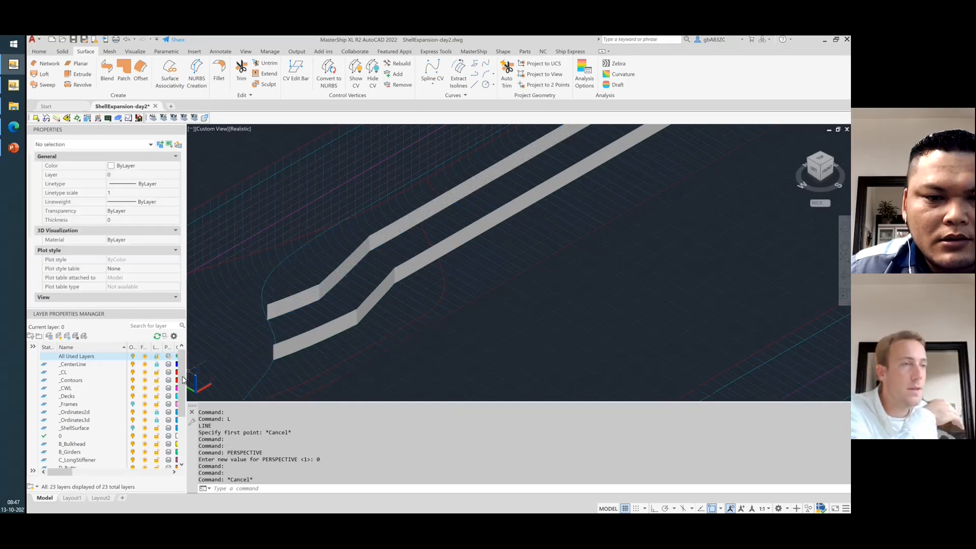
Toggle the visibility of the _ShellSurface layer and look through the remaining layers.
scroll(105, 419, down, 1)
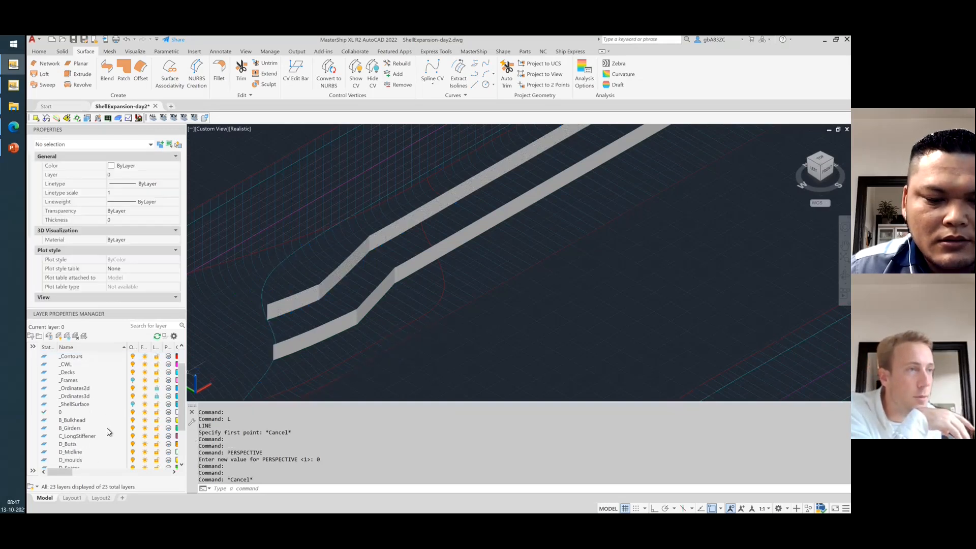
scroll(108, 432, down, 1)
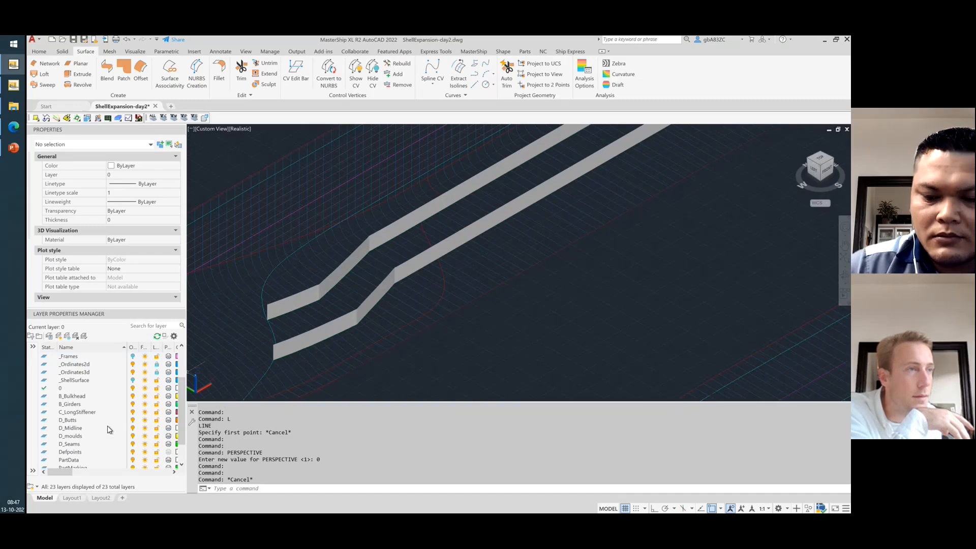
click(134, 380)
click(134, 381)
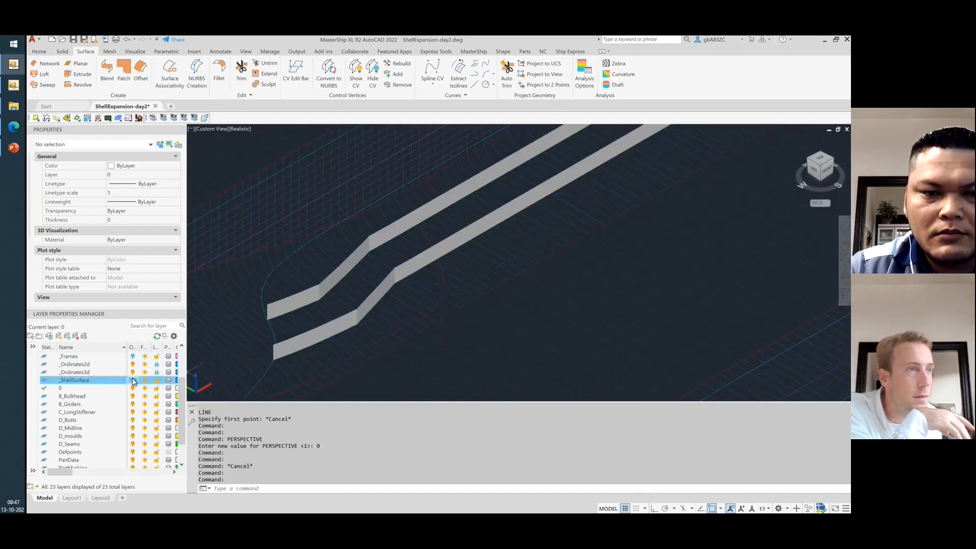
scroll(133, 381, up, 2)
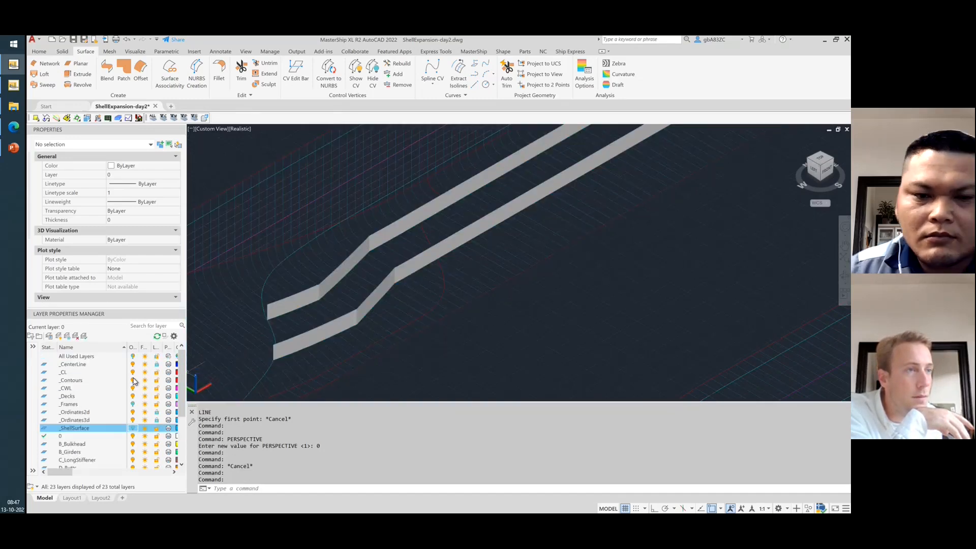
scroll(133, 381, down, 4)
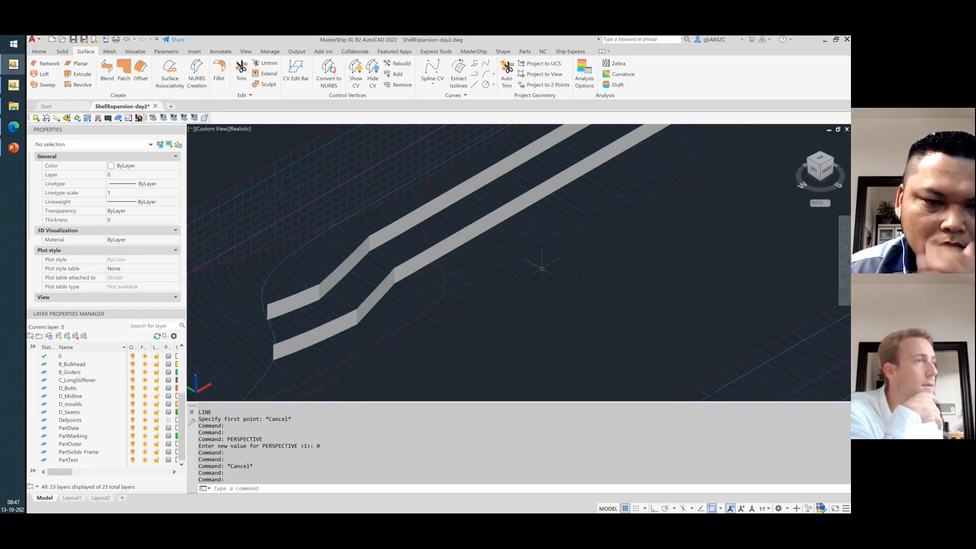
Switch to the front view with the aft end of the hull and girders in view.
scroll(300, 264, up, 2)
scroll(299, 265, down, 5)
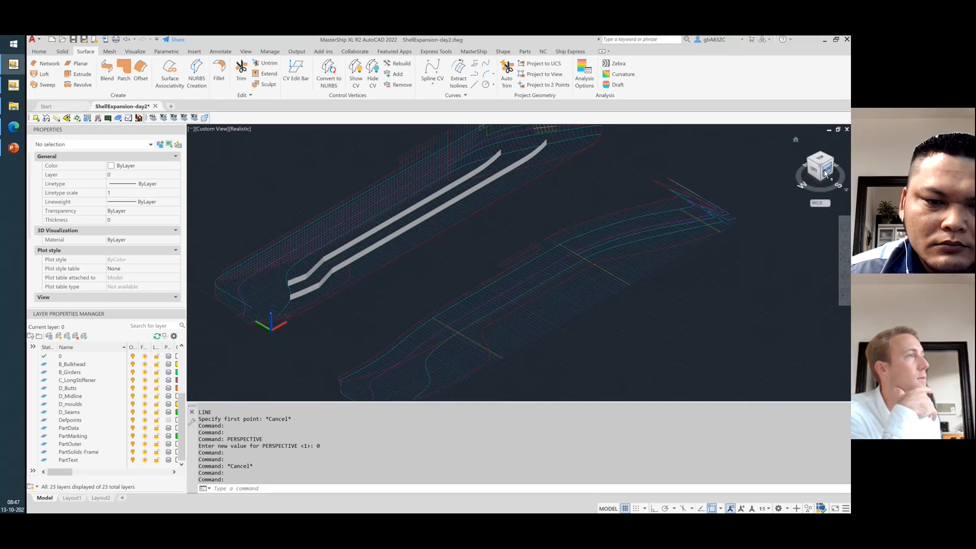
click(826, 174)
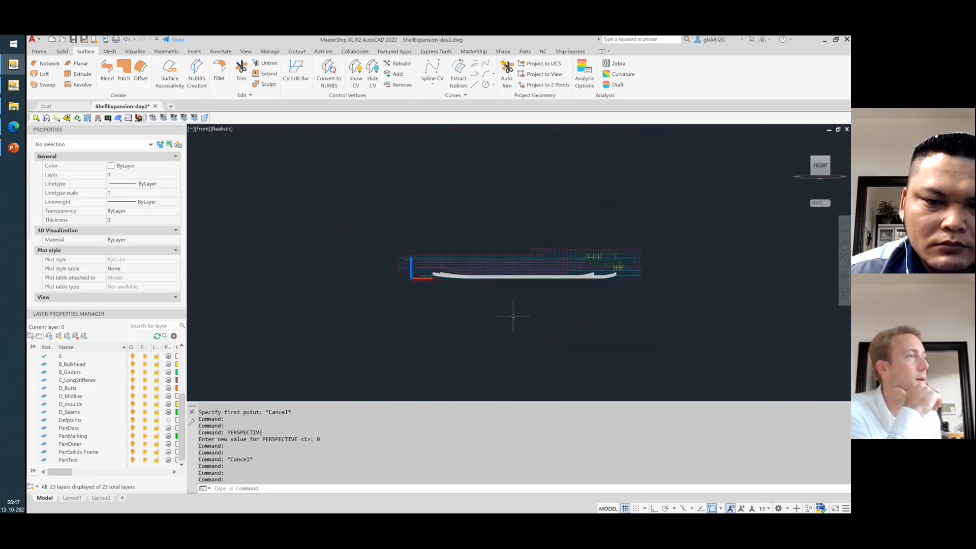
scroll(274, 279, up, 4)
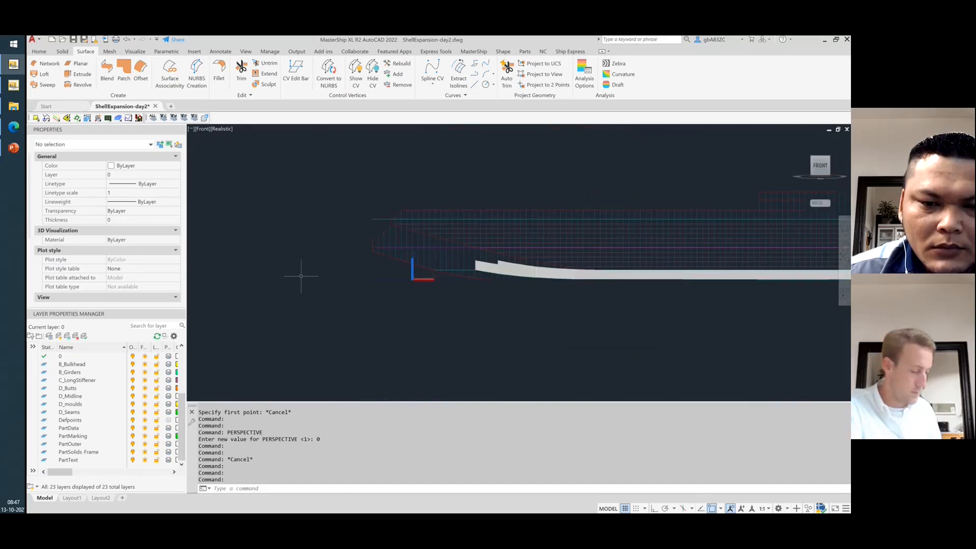
text(l)
key(Return)
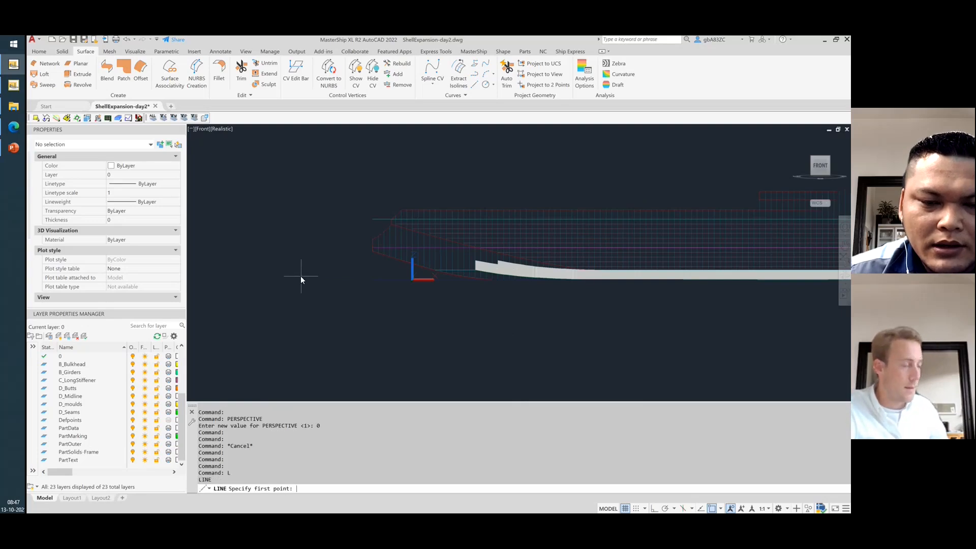
text(-5000,1000)
key(Return)
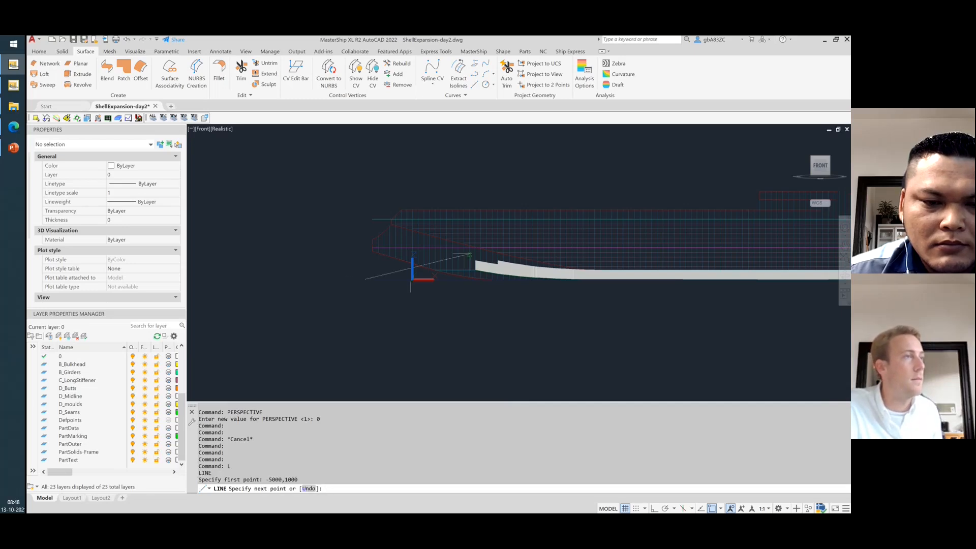
key(Escape)
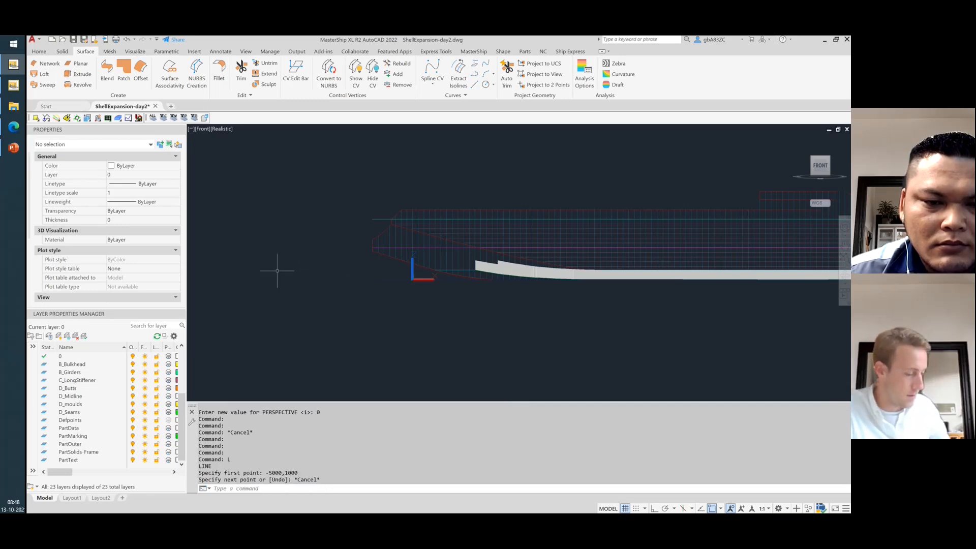
text(-)
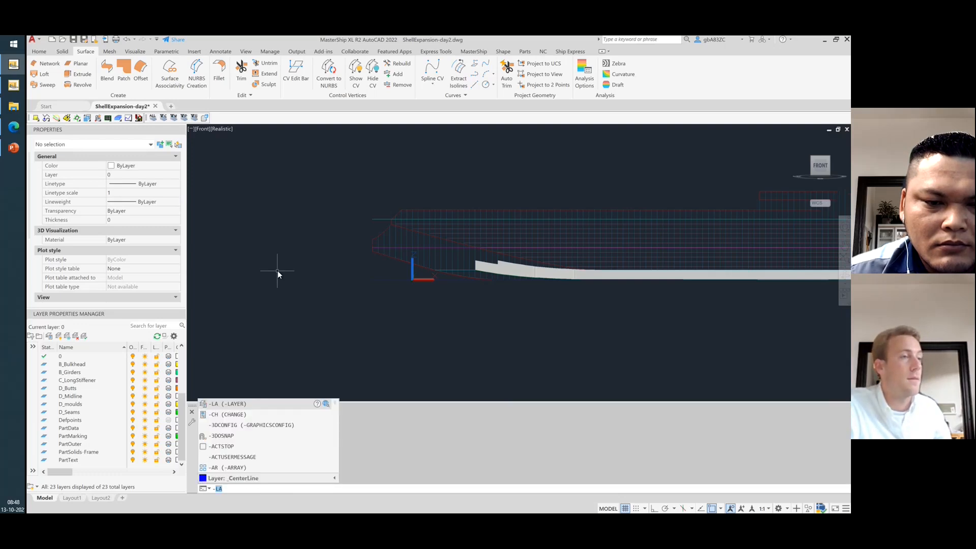
text(5000)
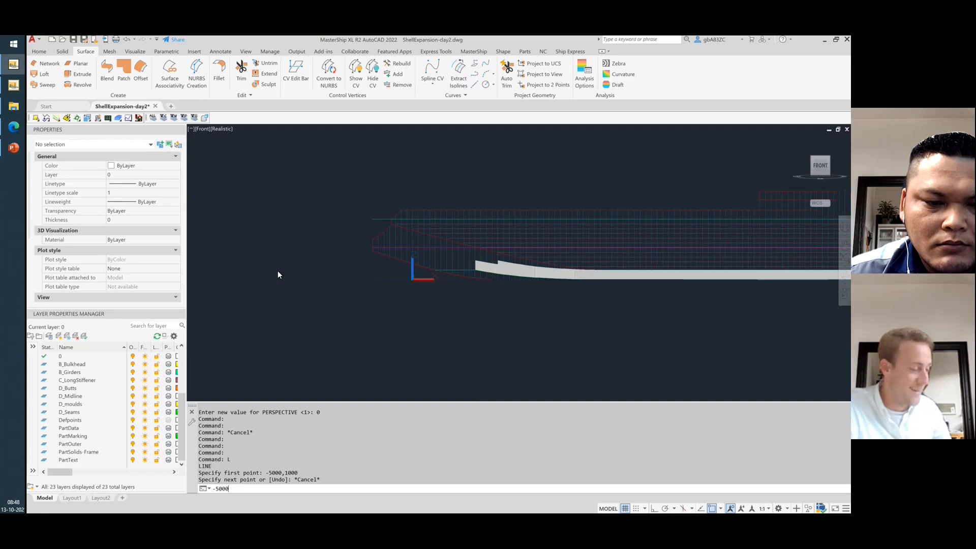
key(Escape)
key(Escape)
Draw a straight line from -5000,-1000,1000 along the hull length, about 80000 long, ending past the bow with Ortho on.
text(L)
key(Return)
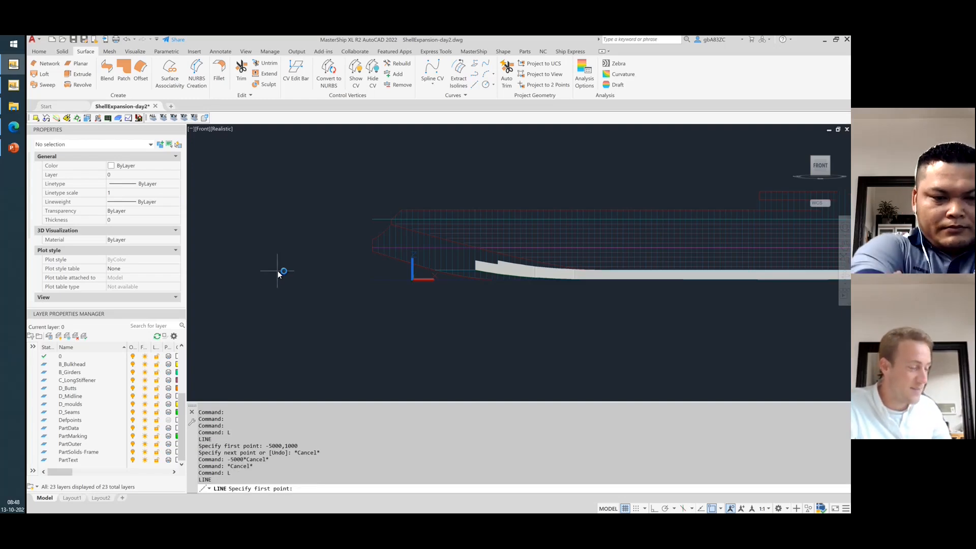
text(-5000,)
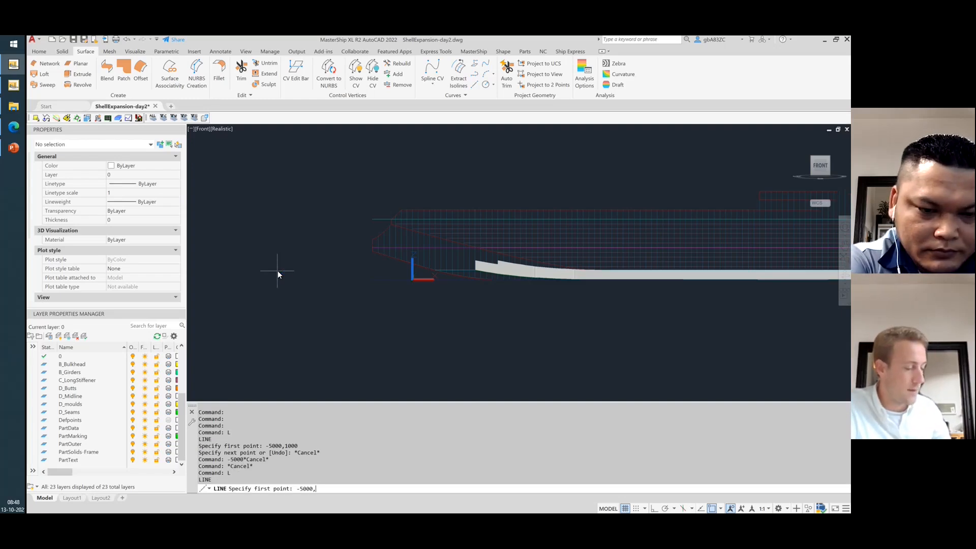
text(-1000)
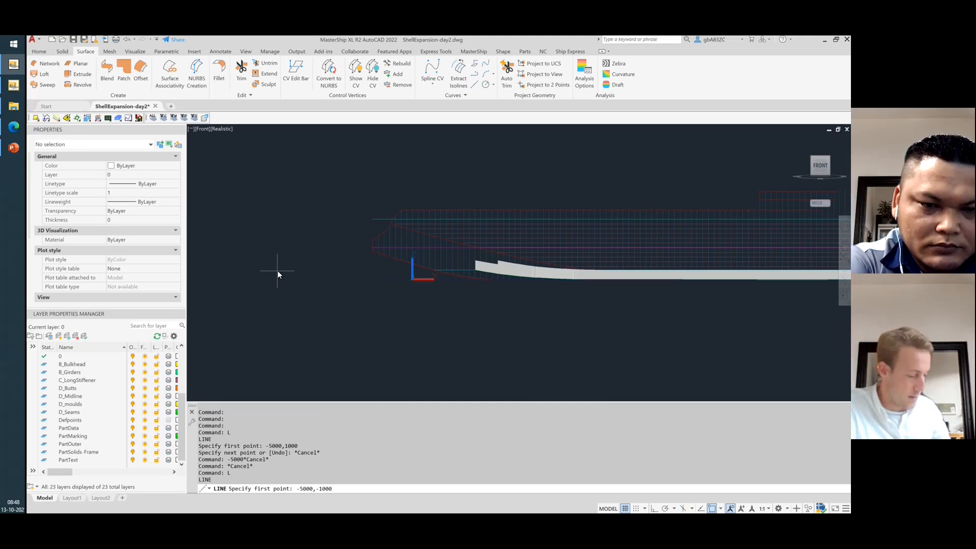
text(,1000)
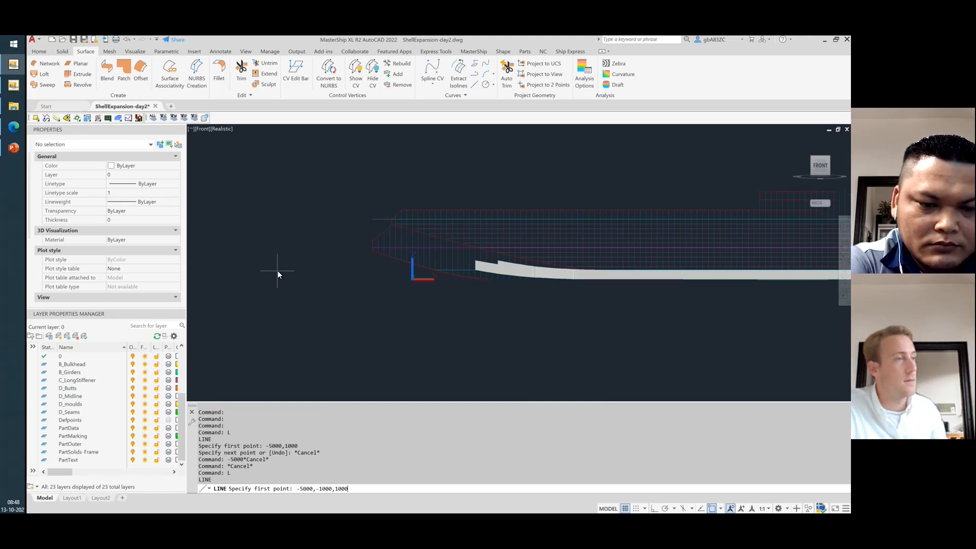
key(Return)
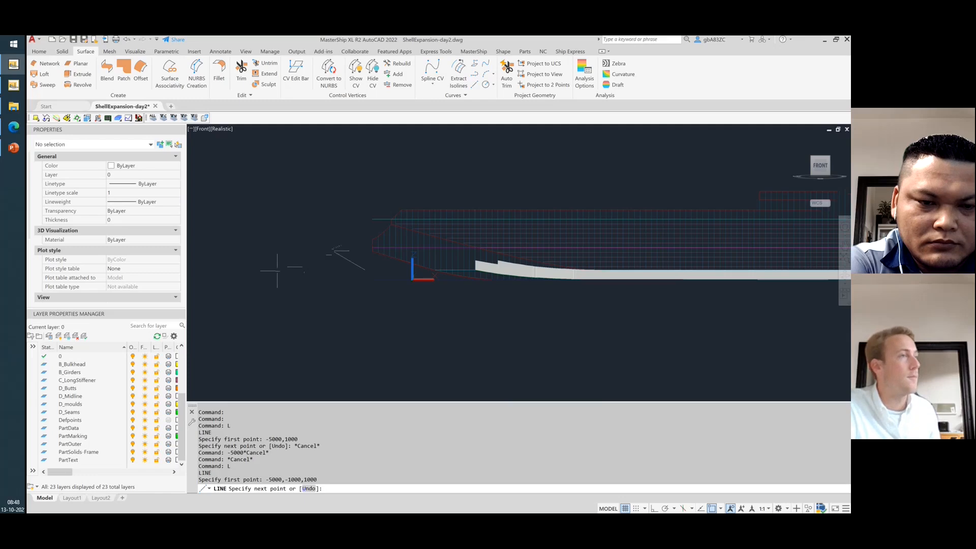
scroll(277, 271, down, 3)
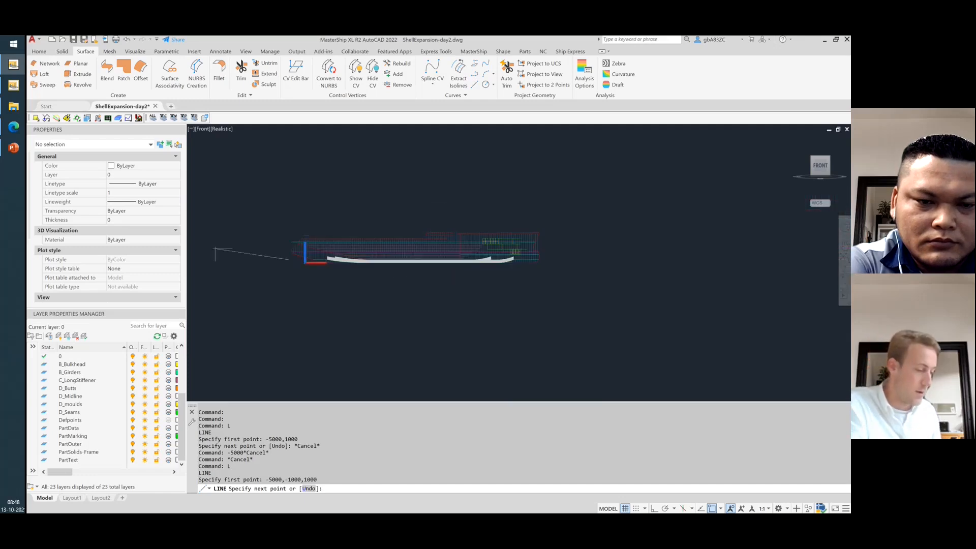
key(F8)
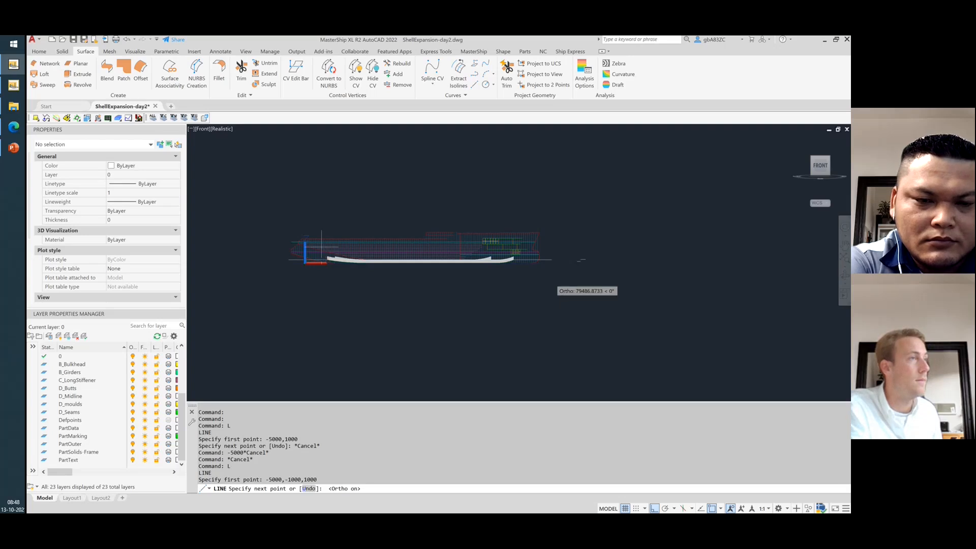
click(554, 280)
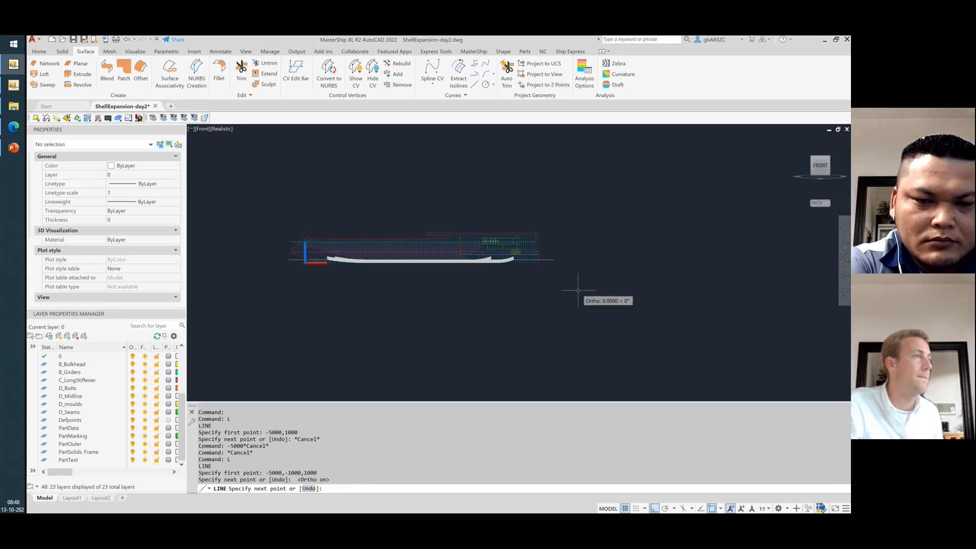
key(Escape)
Delete the blue point on layer 0 near the origin at the aft end of the 3D hull.
shift+middle_drag(508, 310, 578, 324)
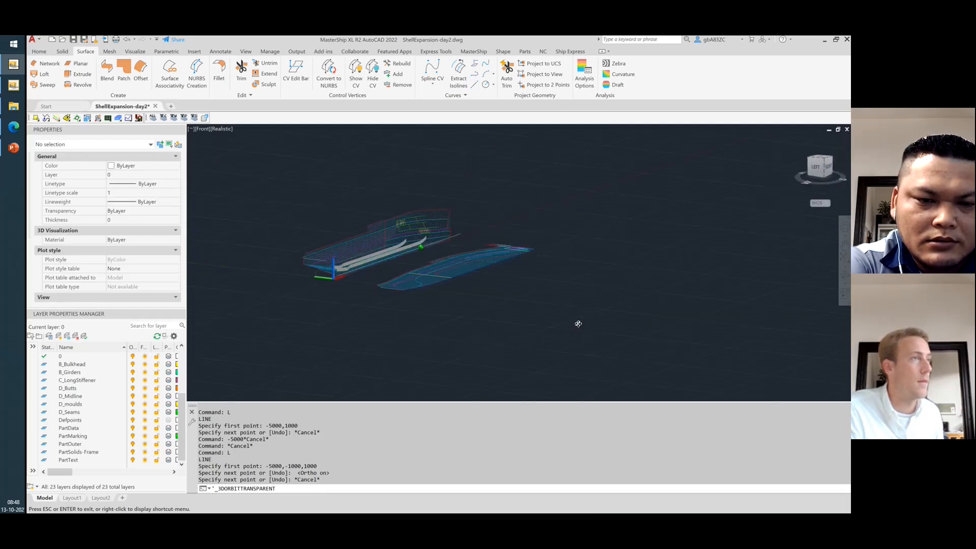
shift+middle_drag(578, 324, 580, 346)
scroll(349, 272, up, 3)
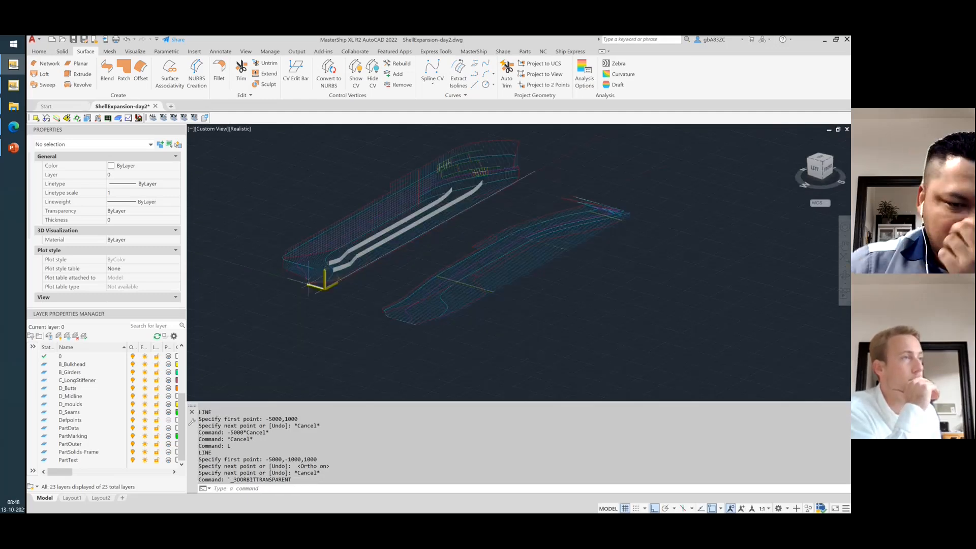
scroll(308, 281, up, 3)
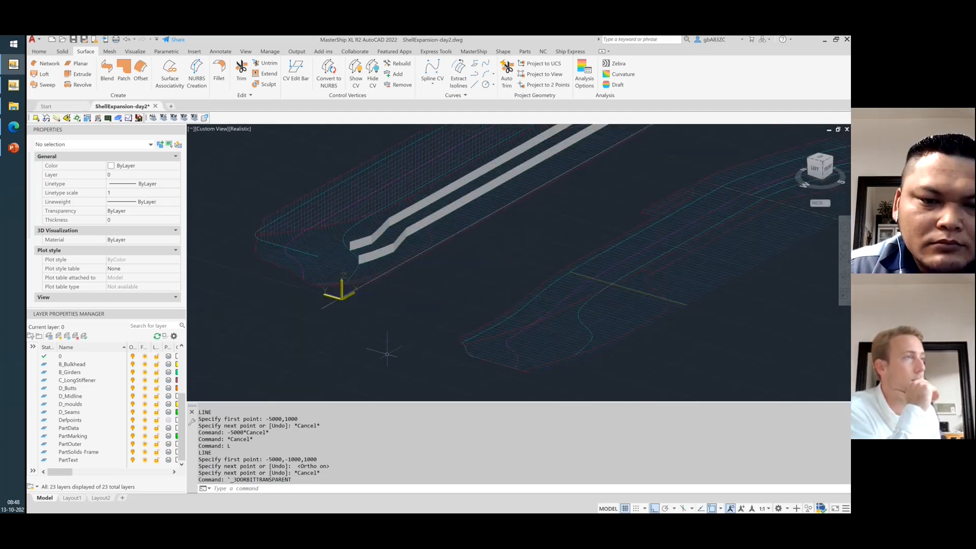
scroll(291, 365, down, 2)
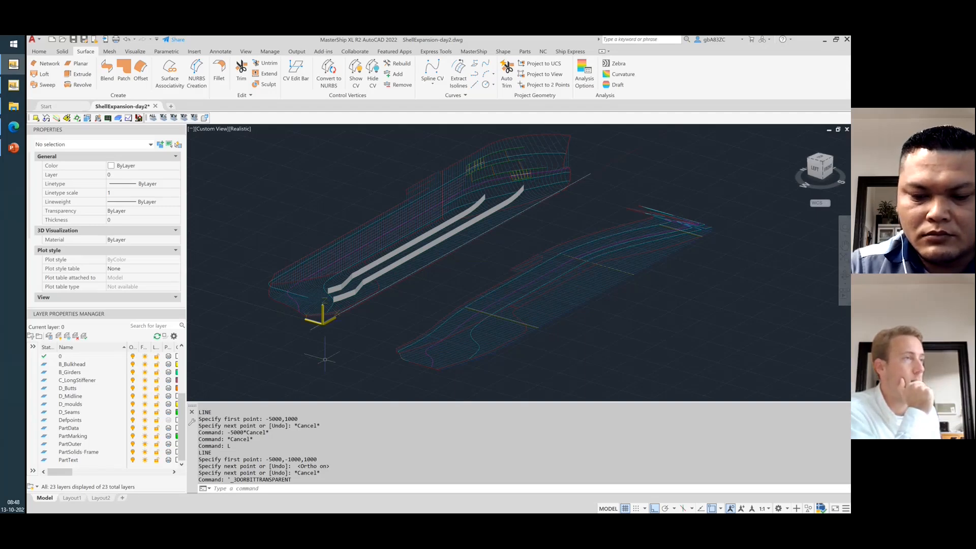
key(Escape)
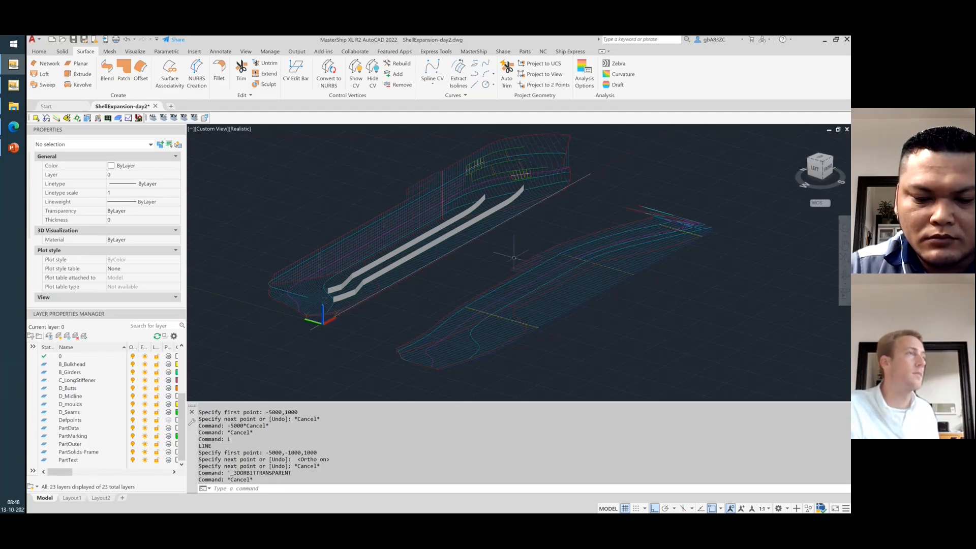
click(340, 319)
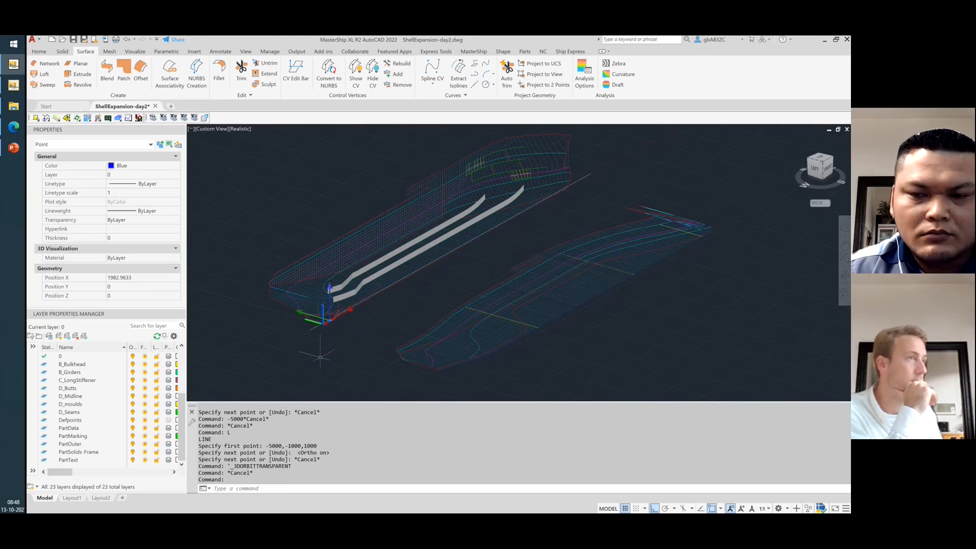
key(Delete)
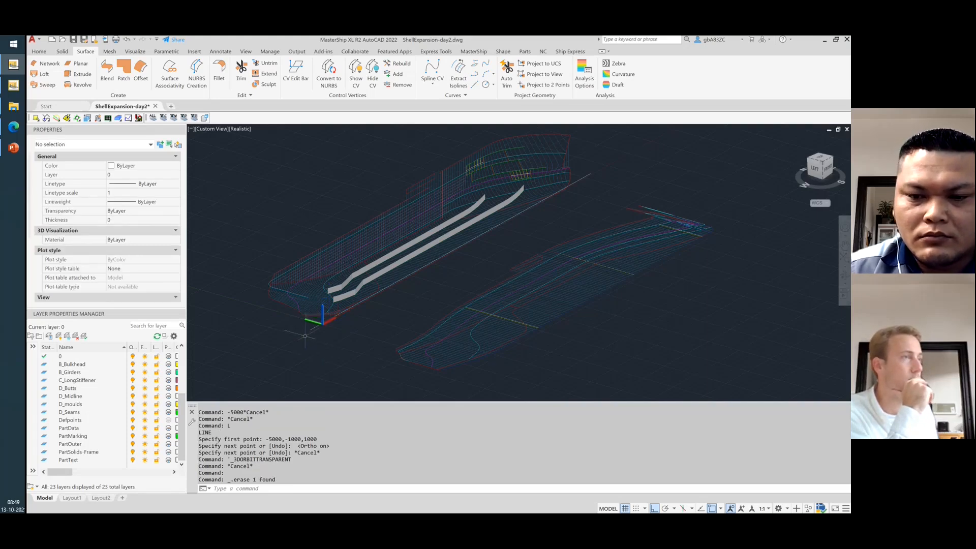
Select the new longitudinal line beside the hull and check its start coordinates against the entered point.
mouse_move(321, 357)
shift+middle_down()
mouse_move(371, 342)
mouse_move(368, 328)
mouse_move(330, 359)
shift+middle_up()
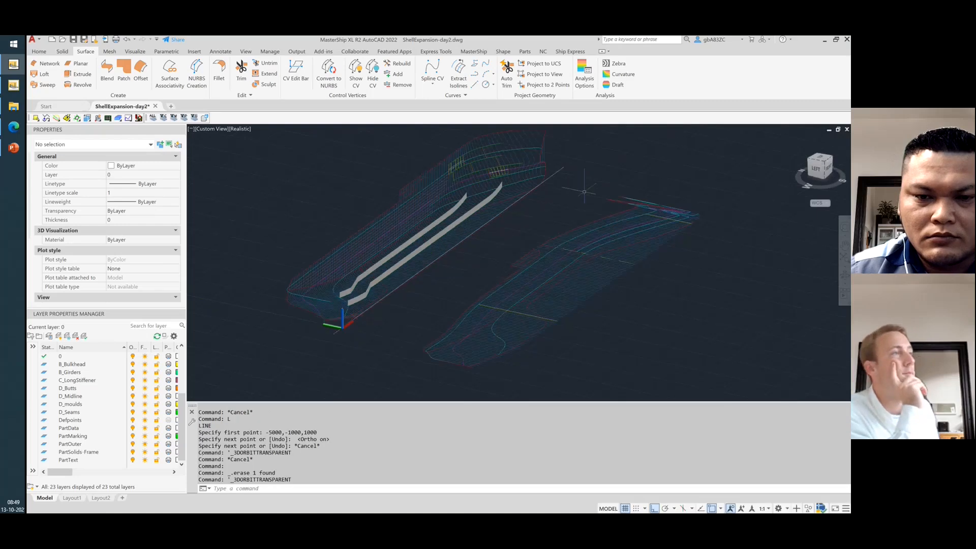
click(579, 180)
click(558, 161)
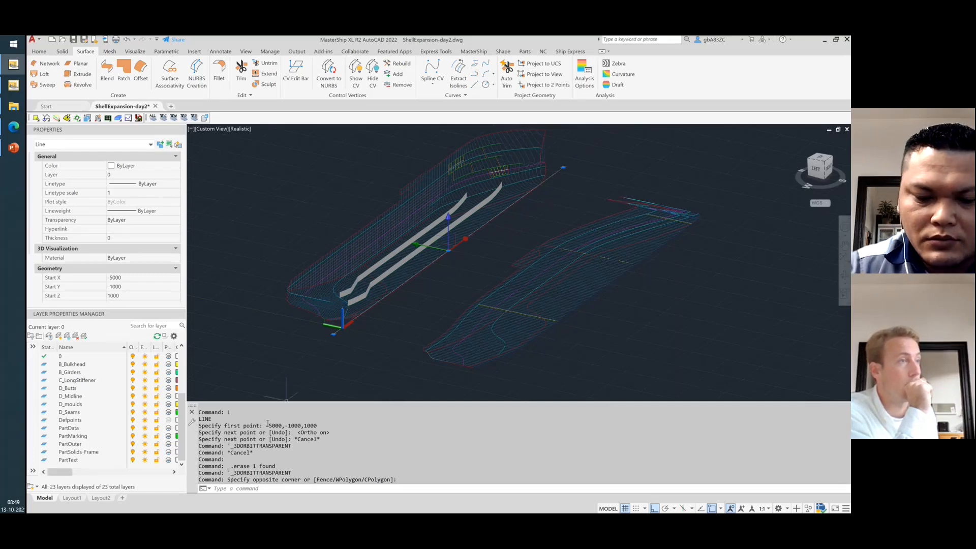
drag(266, 426, 321, 425)
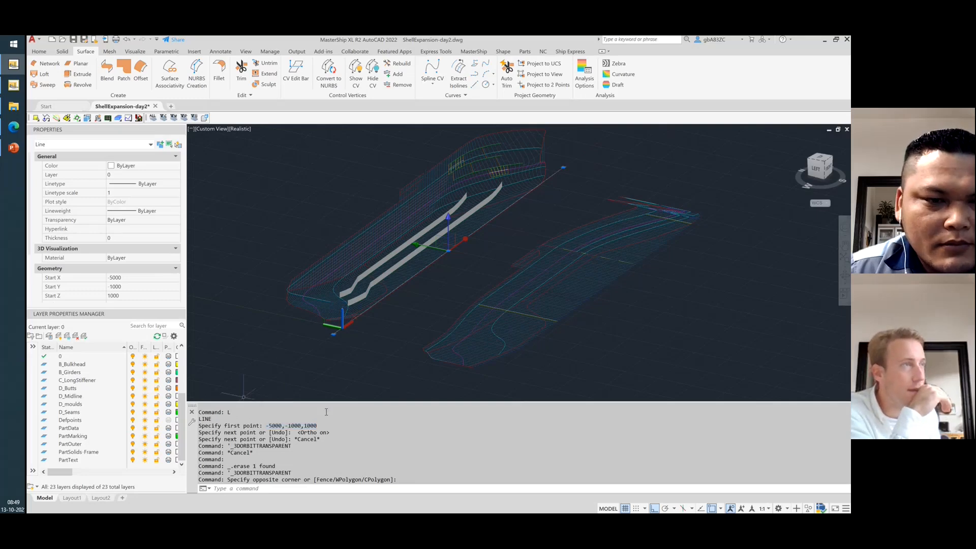
Rotate the UCS 90 degrees about its X axis.
shift+middle_drag(390, 348, 414, 345)
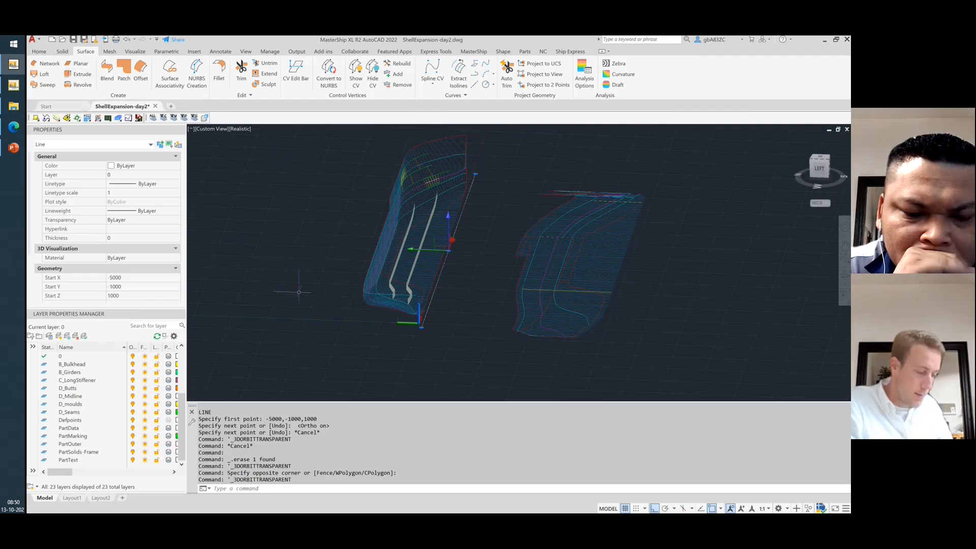
key(Escape)
text(ucs)
key(Return)
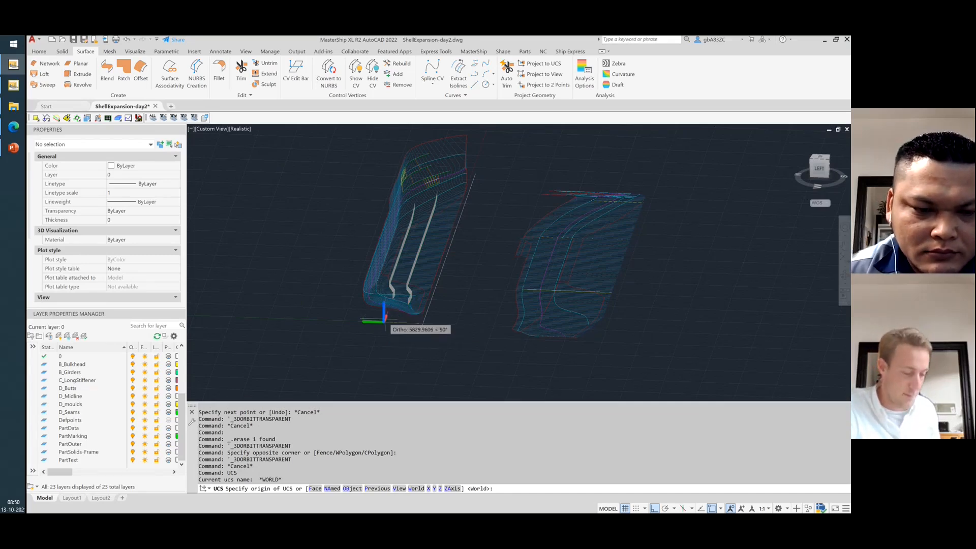
text(x)
key(Return)
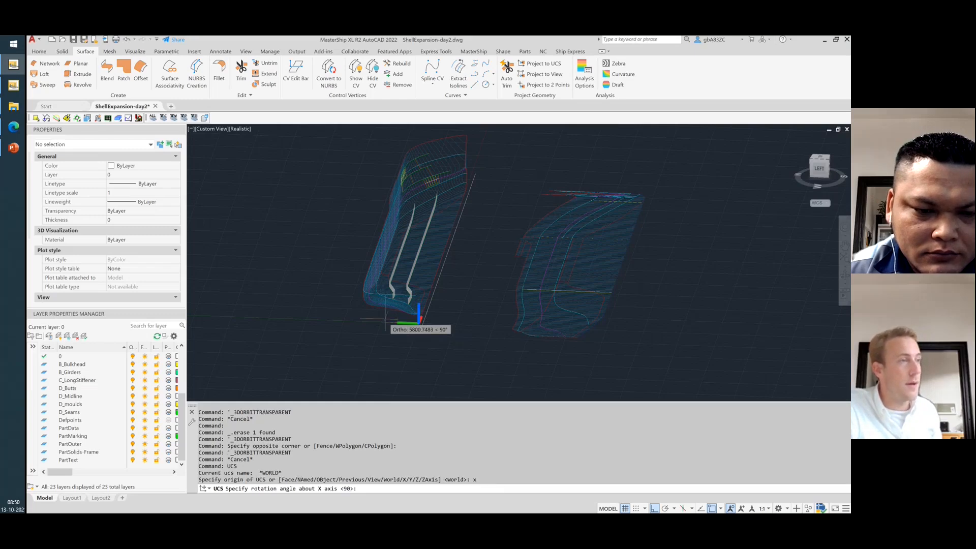
key(Return)
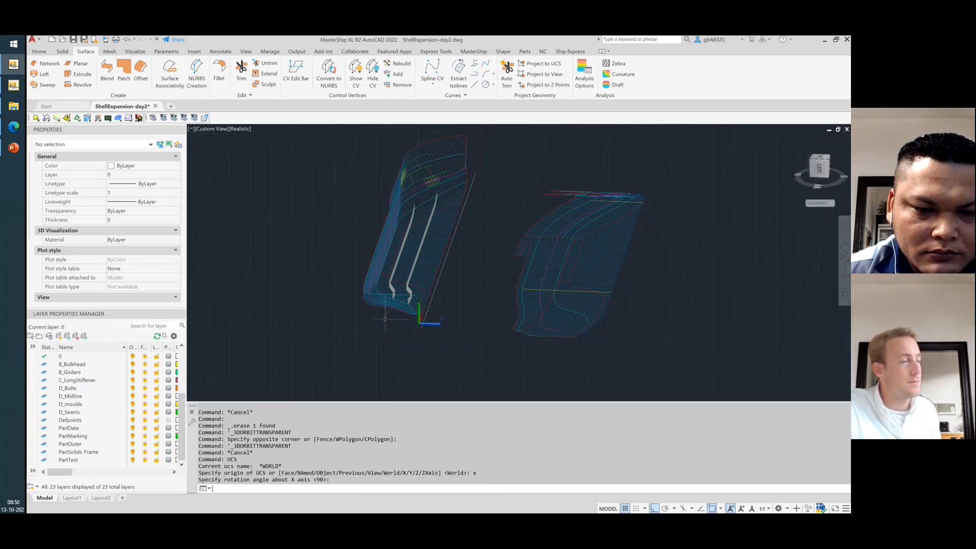
shift+middle_drag(471, 332, 441, 333)
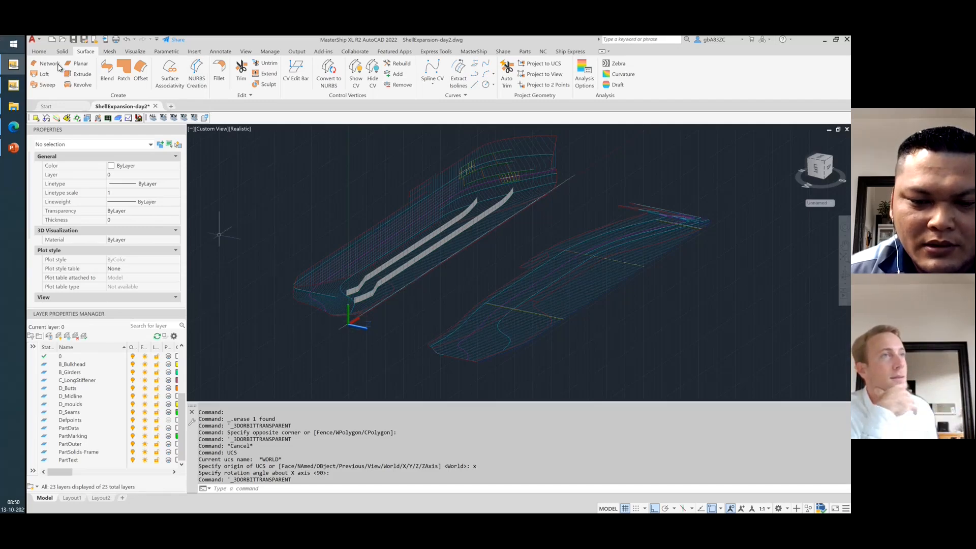
click(78, 74)
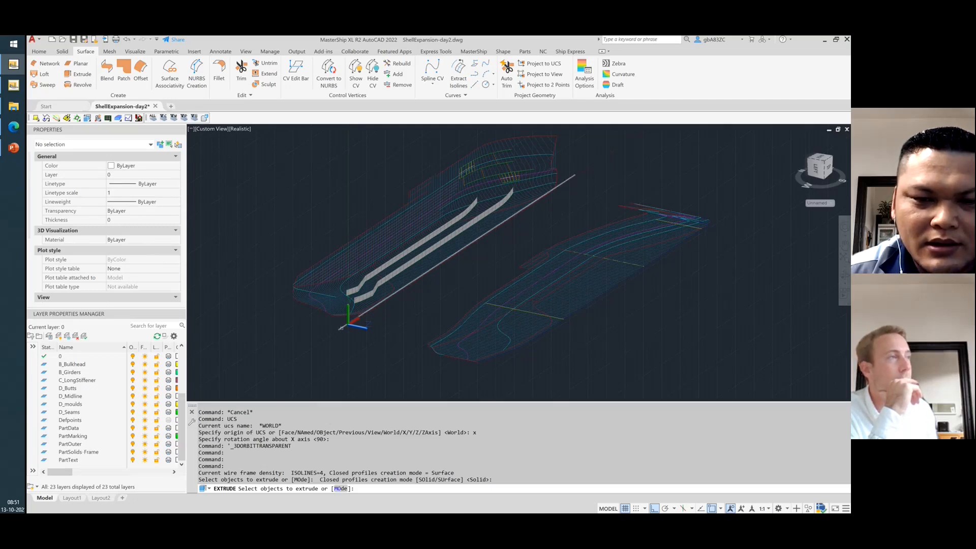
click(341, 327)
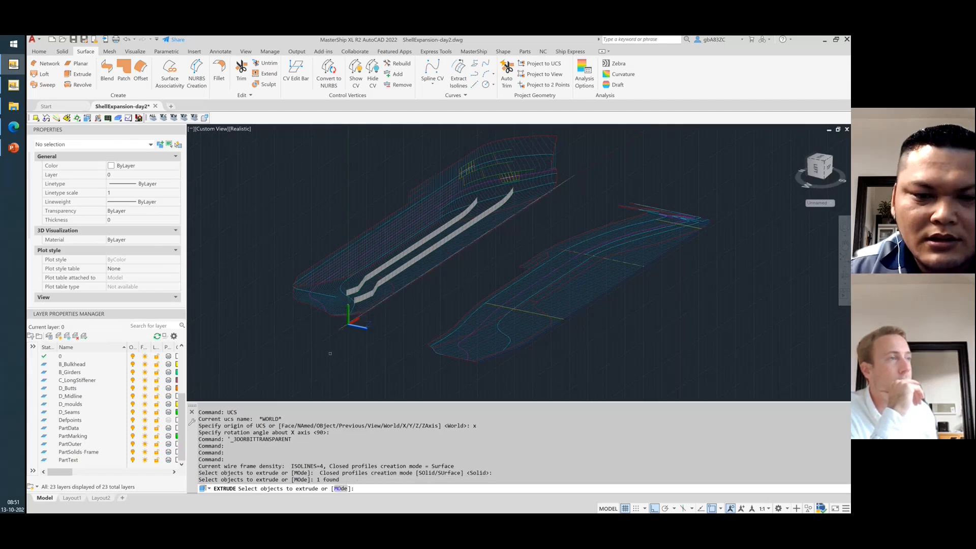
key(Return)
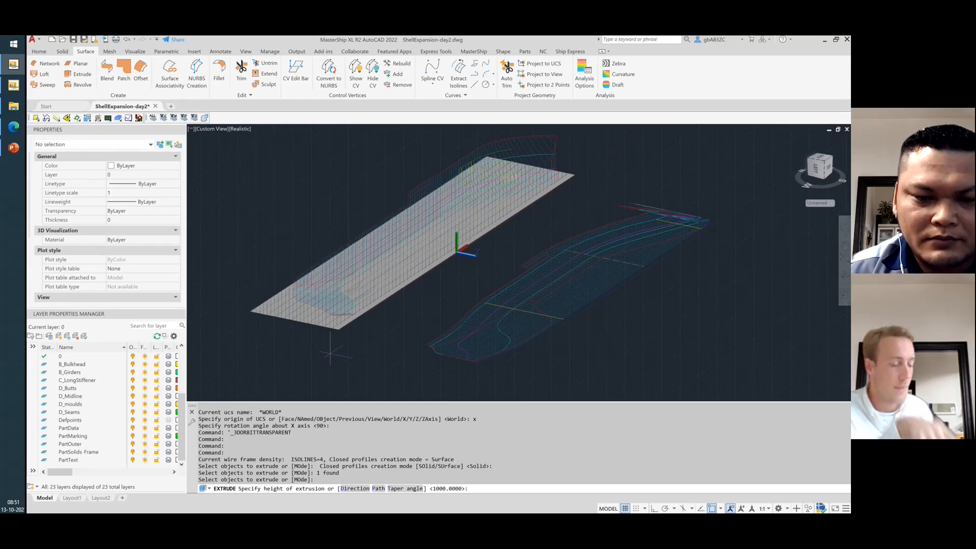
key(Escape)
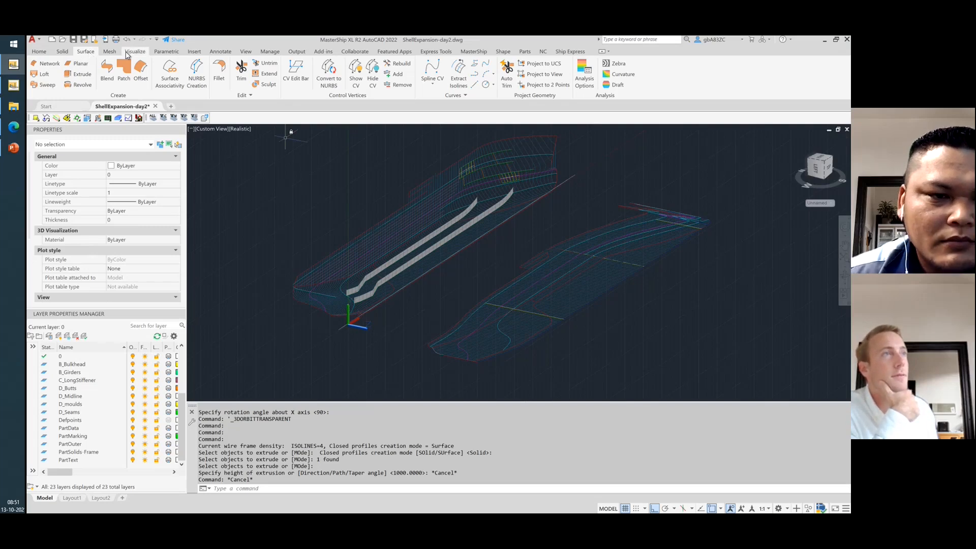
Extrude the longitudinal line beside the hull transversely across the girders into a flat surface about 49800 wide.
click(80, 75)
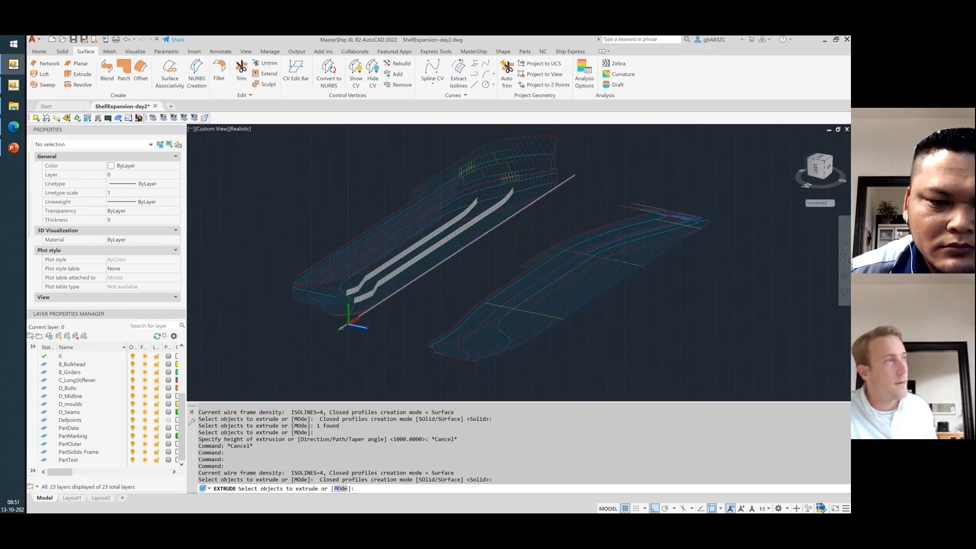
click(341, 328)
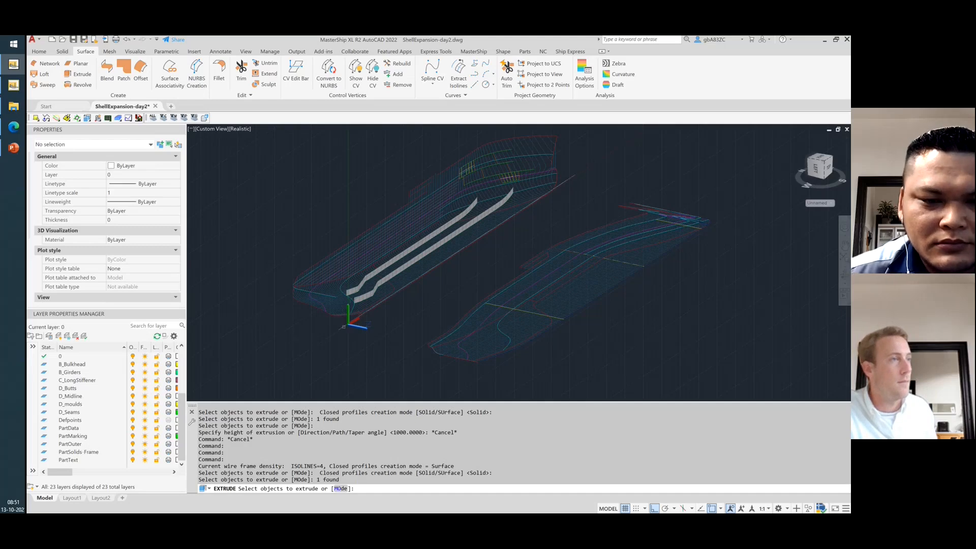
key(Return)
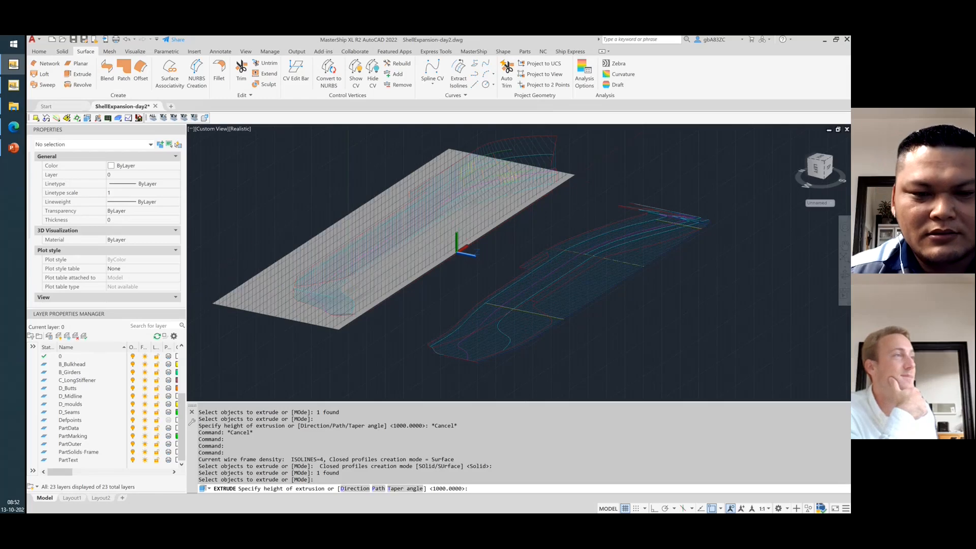
scroll(398, 345, up, 2)
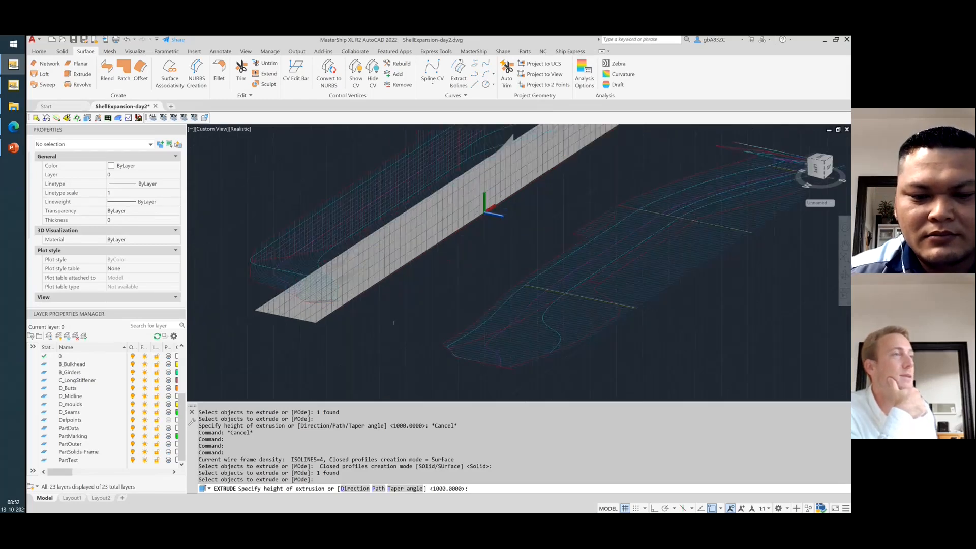
scroll(399, 345, down, 5)
scroll(395, 349, down, 3)
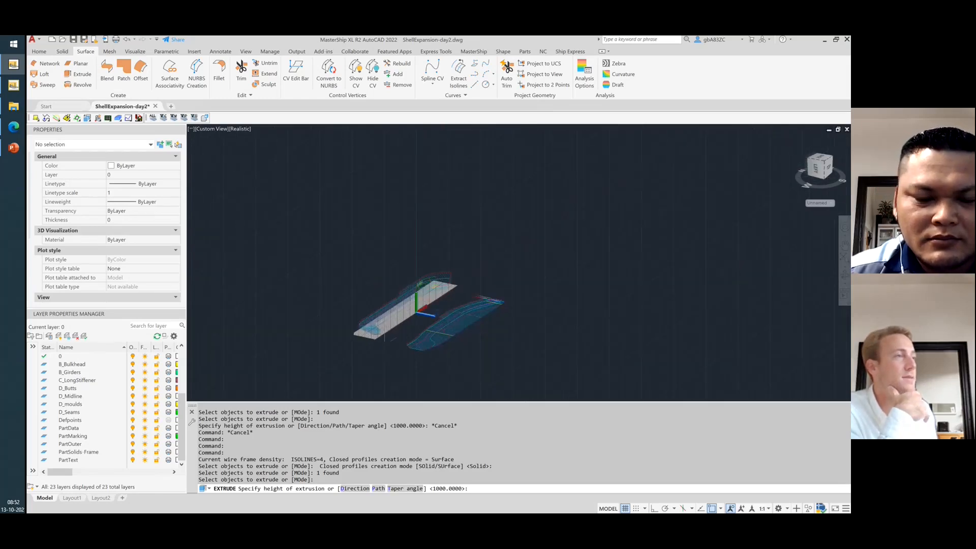
click(316, 335)
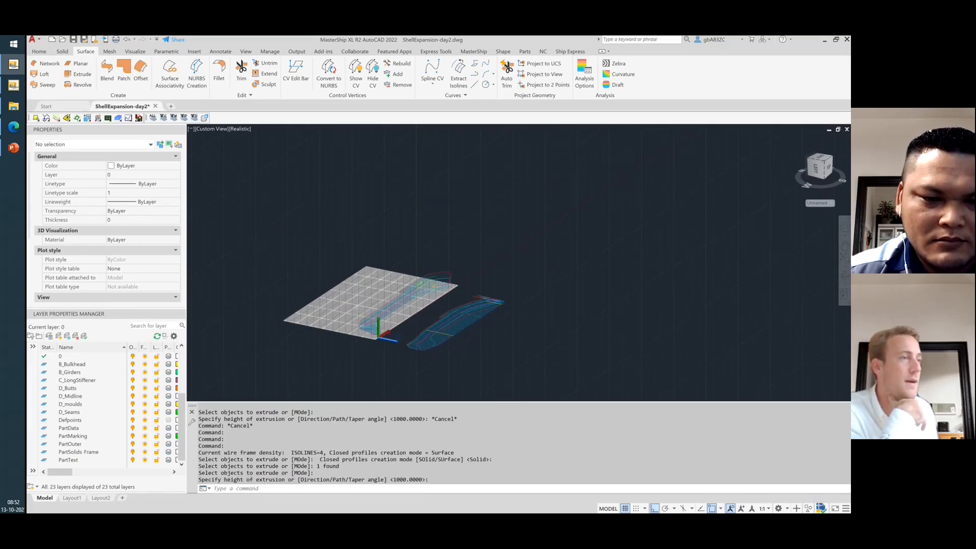
Move the extruded flat surface transversely toward the 2D shell expansion so it extends beyond both sides of the longitudinal line.
click(360, 303)
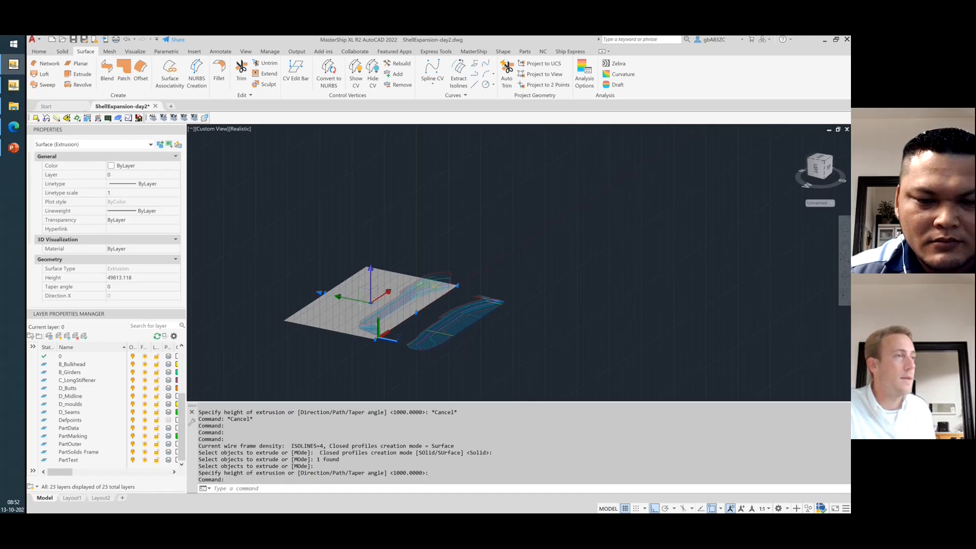
text(move)
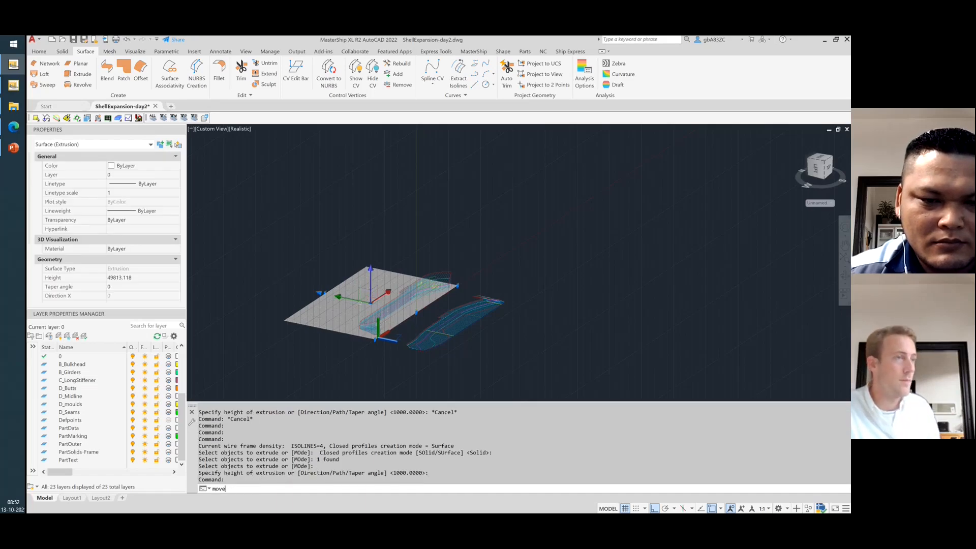
key(Return)
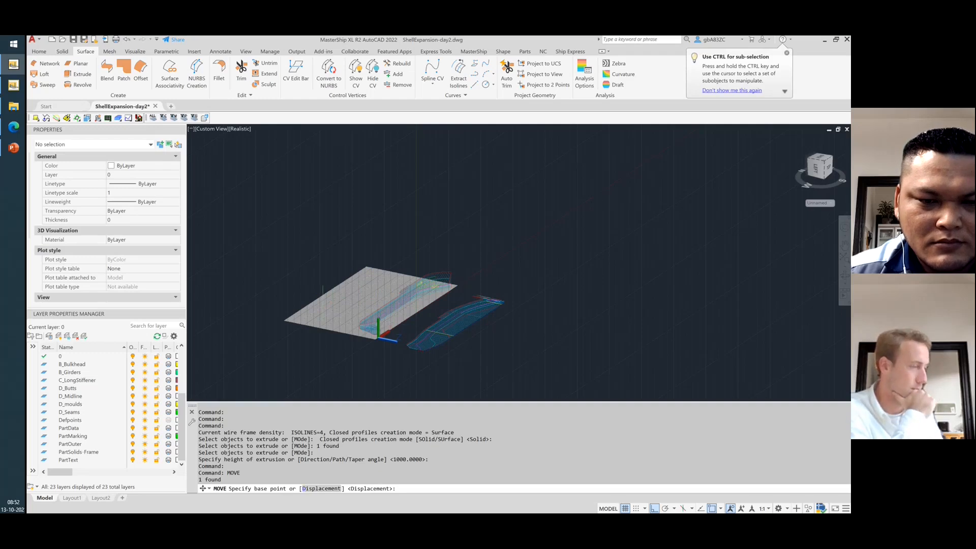
click(335, 300)
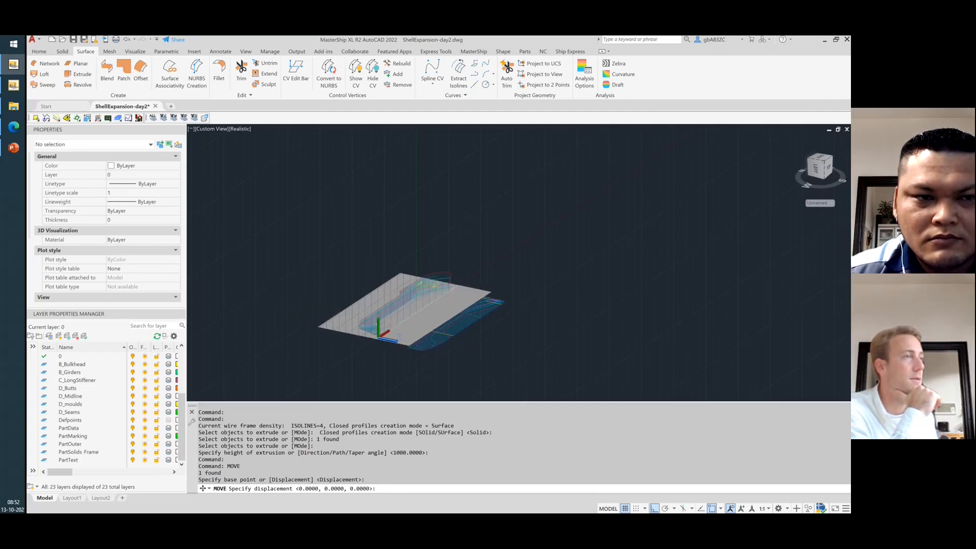
key(Return)
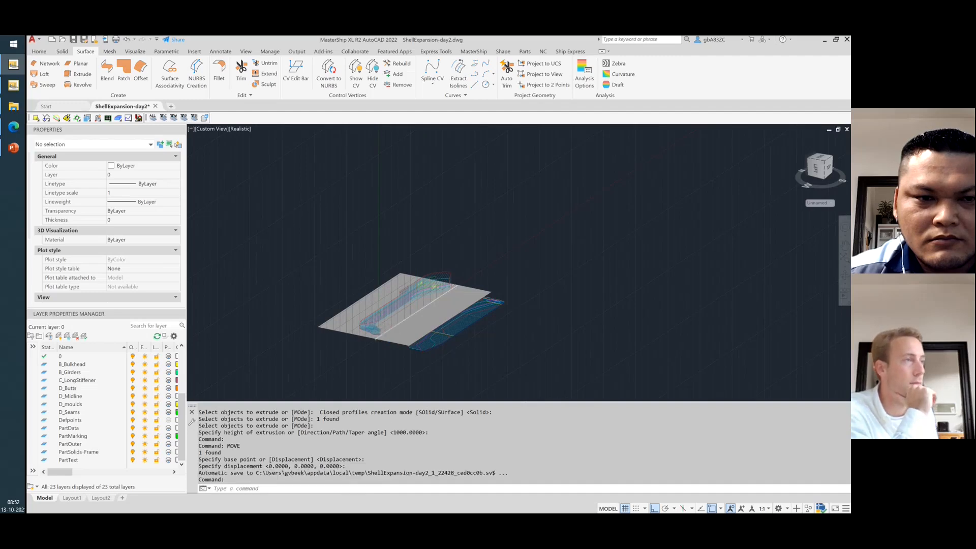
scroll(409, 315, up, 3)
scroll(313, 374, up, 2)
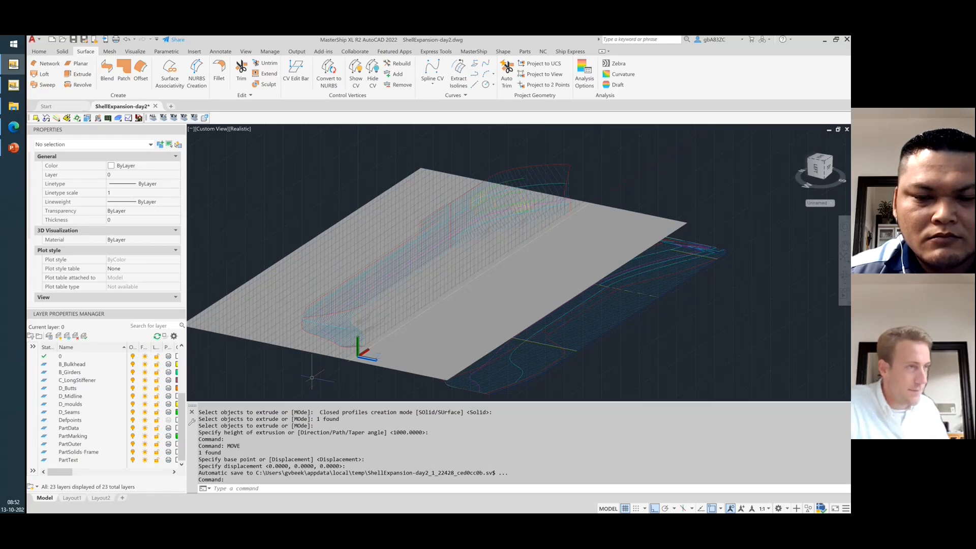
Rotate the UCS -90 degrees about its X axis.
click(283, 487)
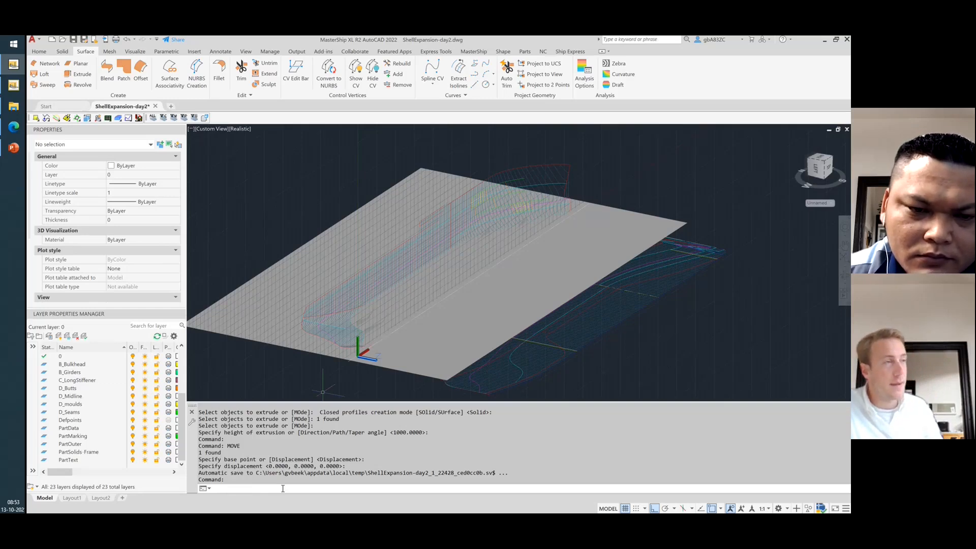
text(ucs)
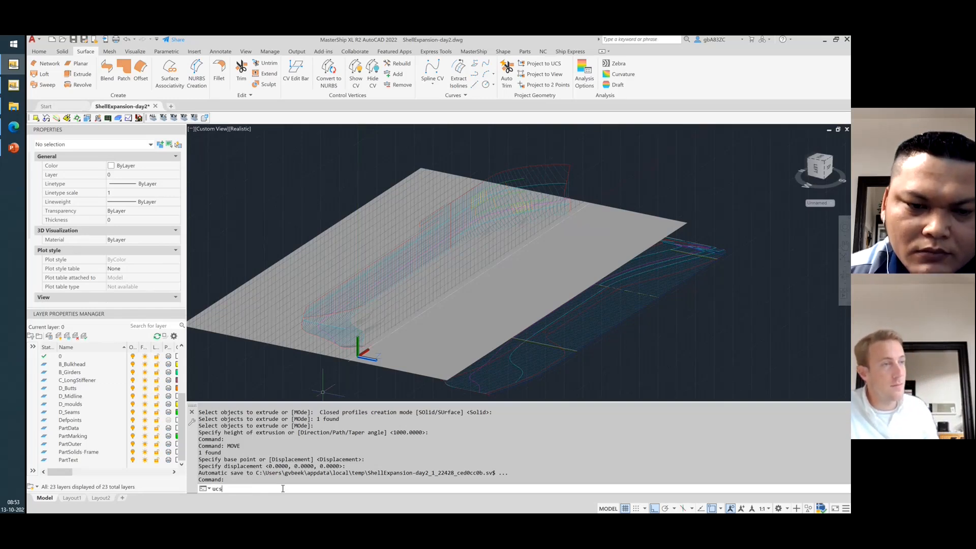
key(Return)
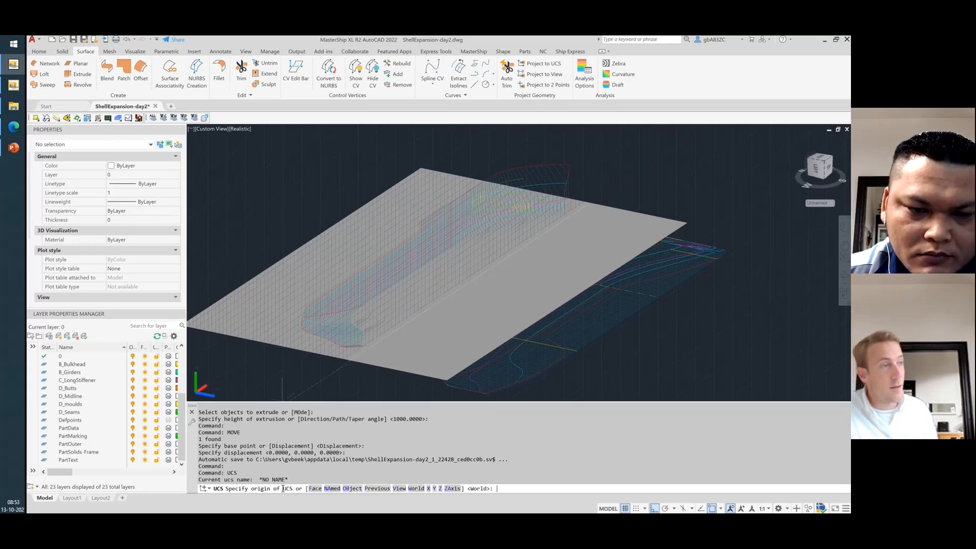
text(x)
key(Return)
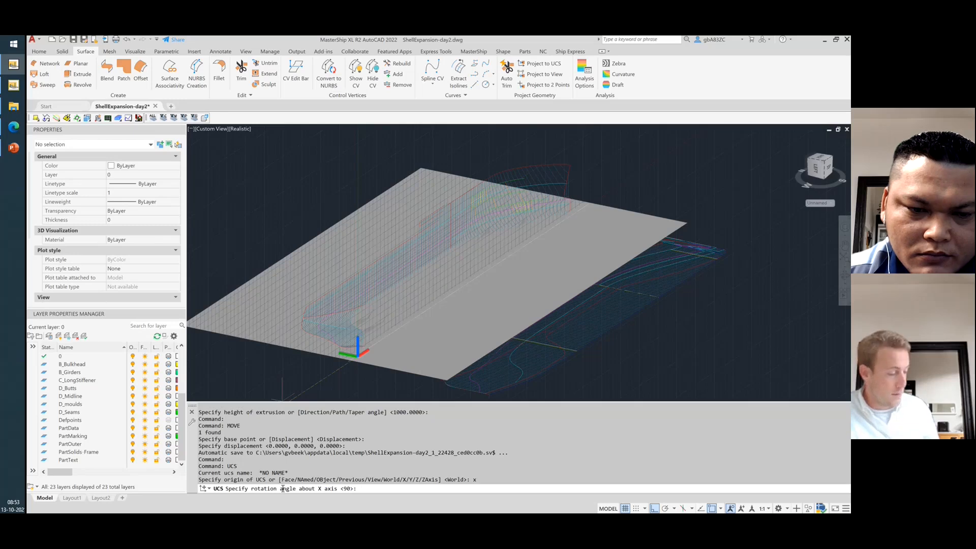
text(-90)
key(Return)
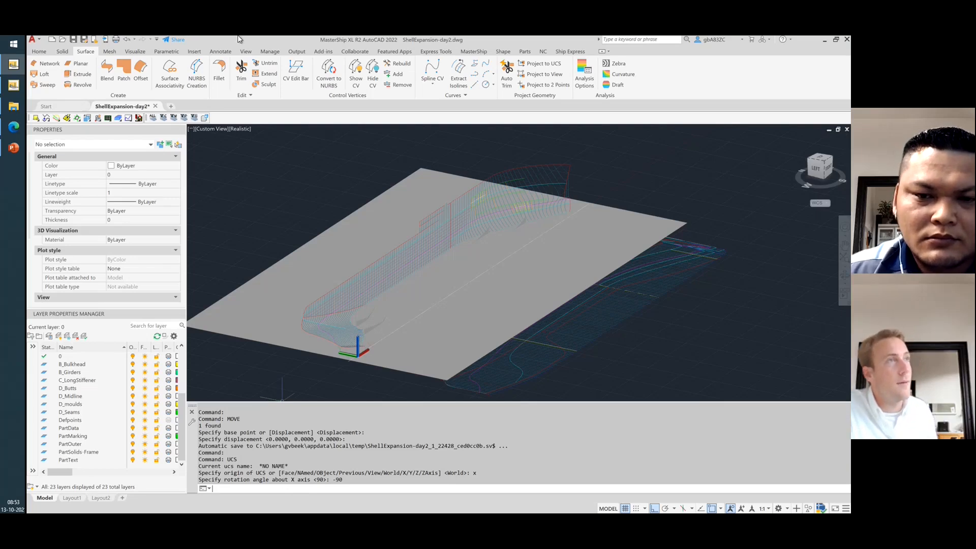
click(244, 72)
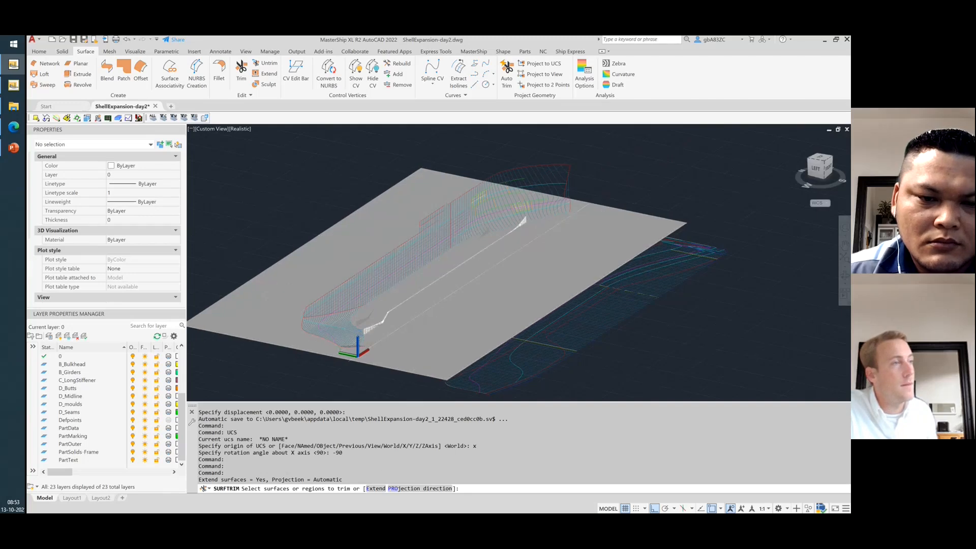
click(373, 326)
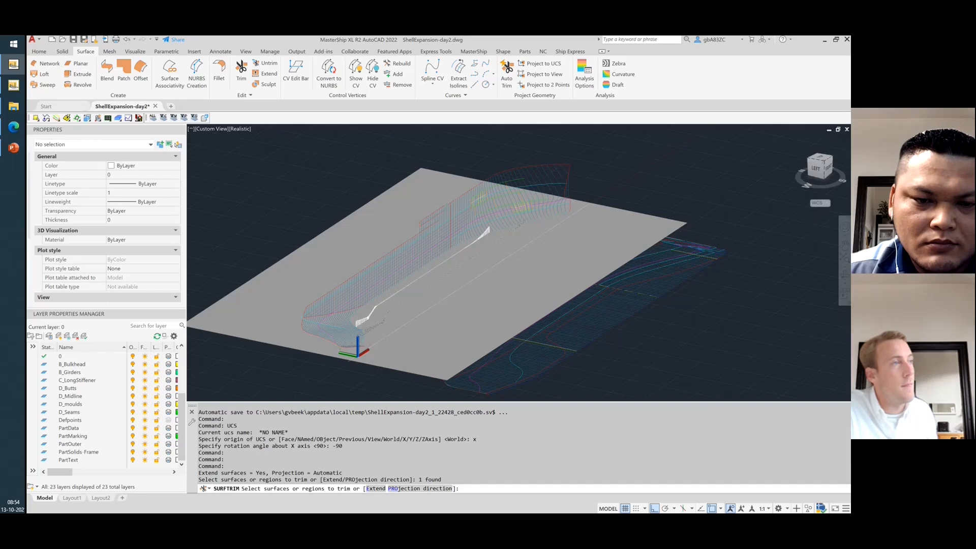
click(471, 299)
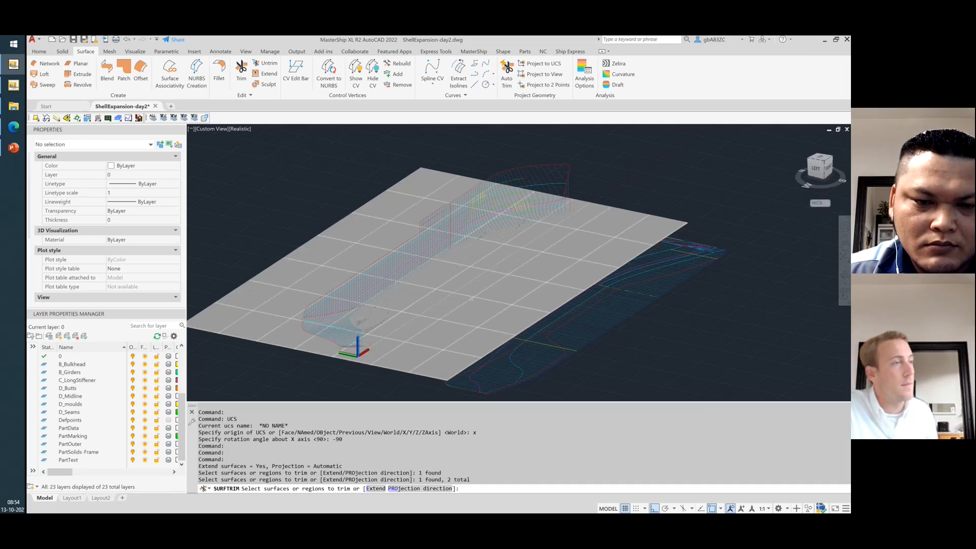
key(Return)
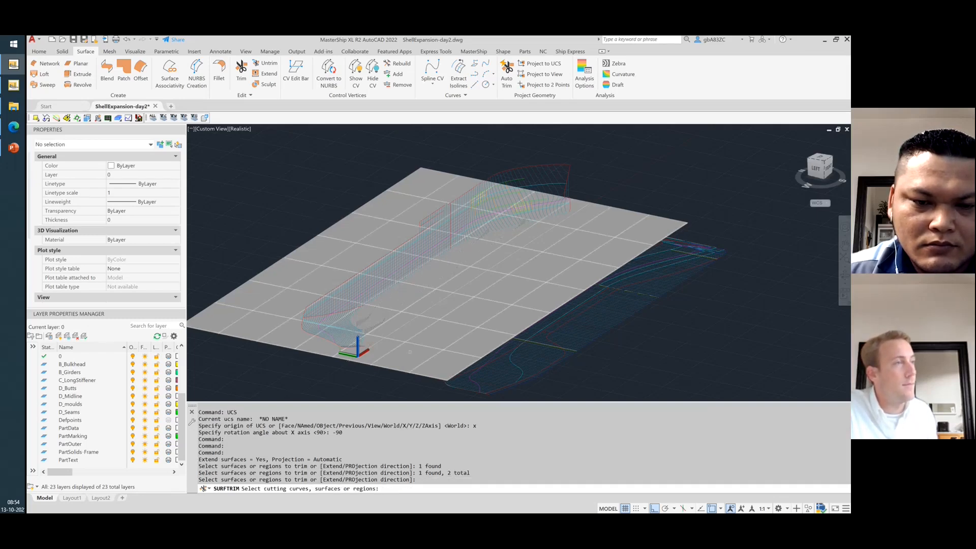
click(411, 348)
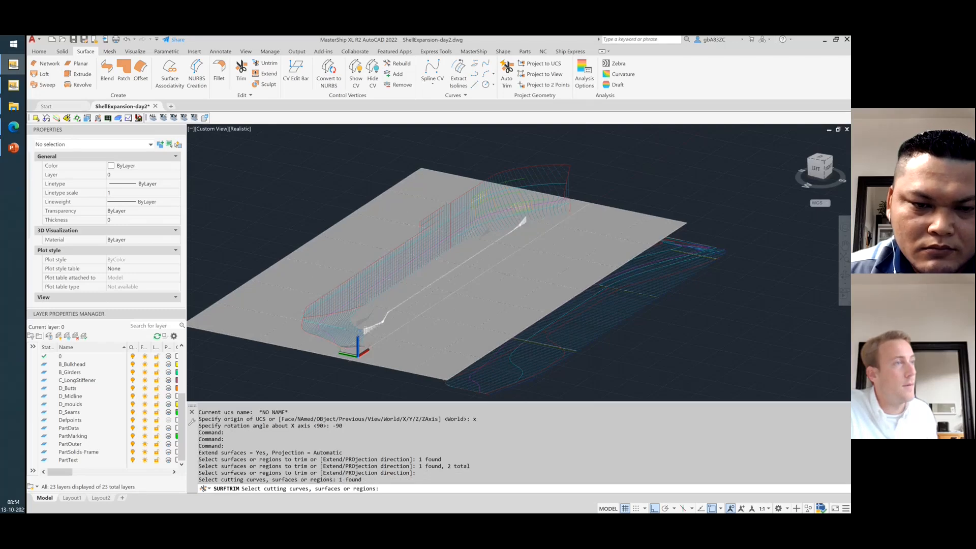
click(410, 297)
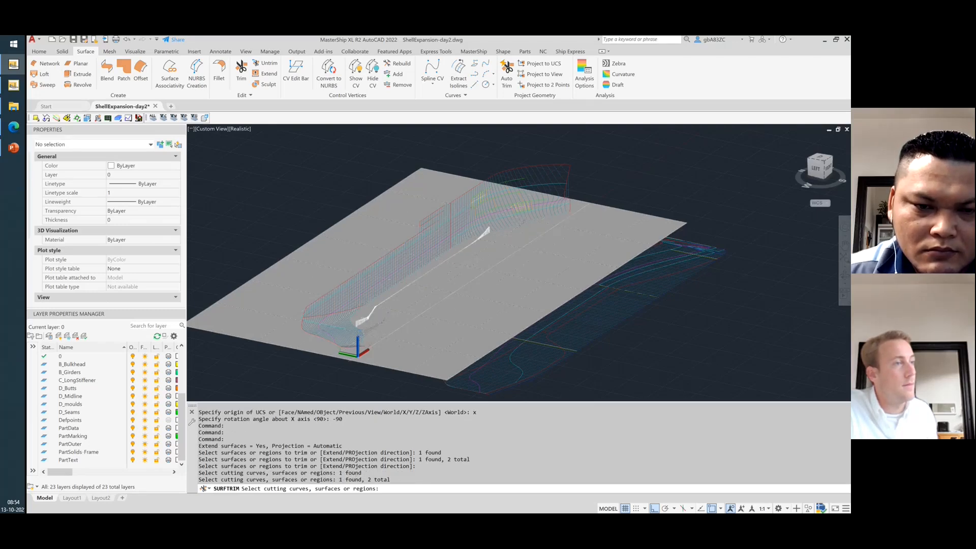
key(Escape)
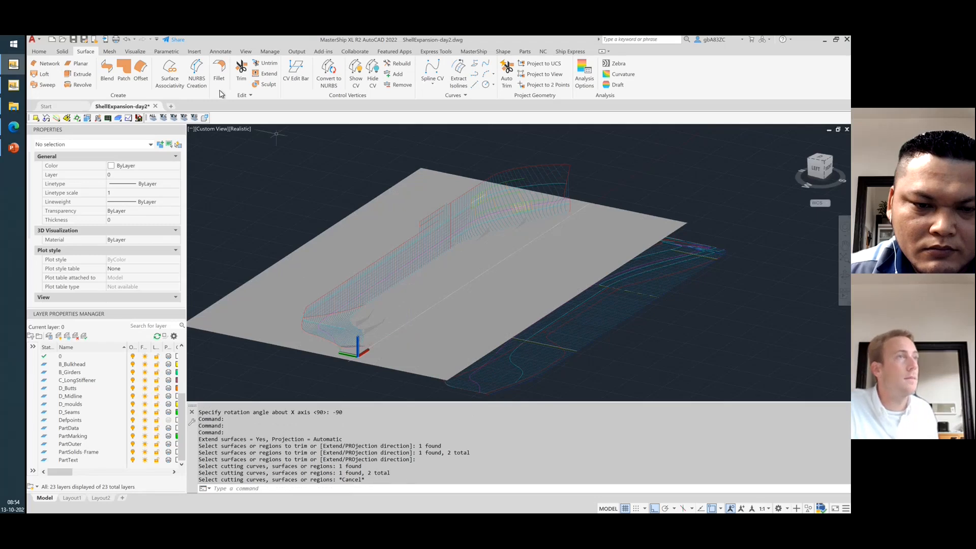
Trim the two longitudinal girder surfaces against the flat extruded surface, removing the girder areas on one side of it.
click(241, 71)
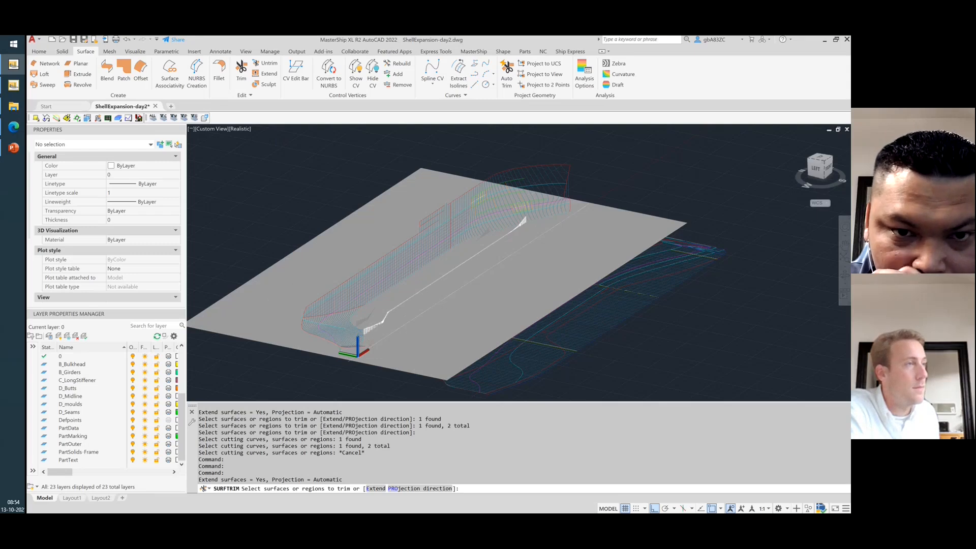
click(391, 310)
click(385, 303)
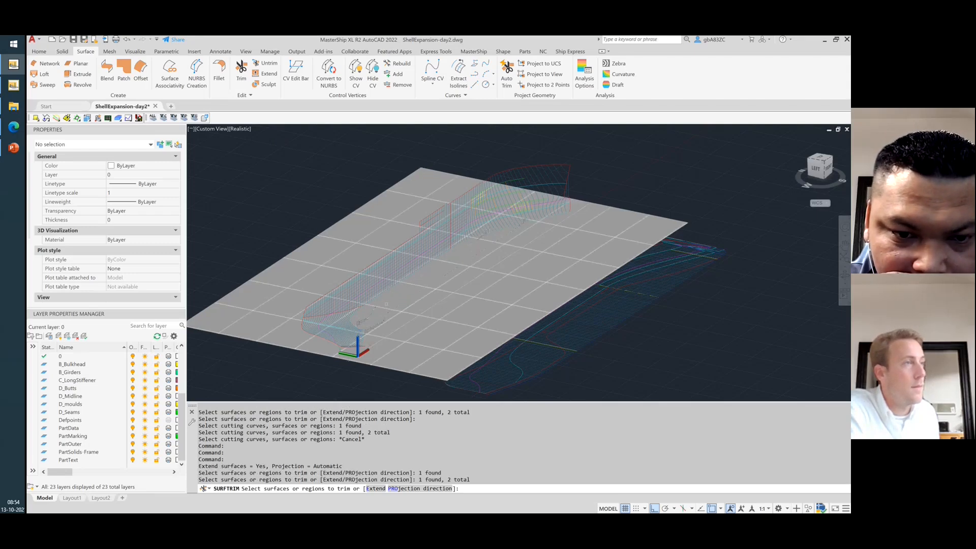
key(Return)
click(400, 345)
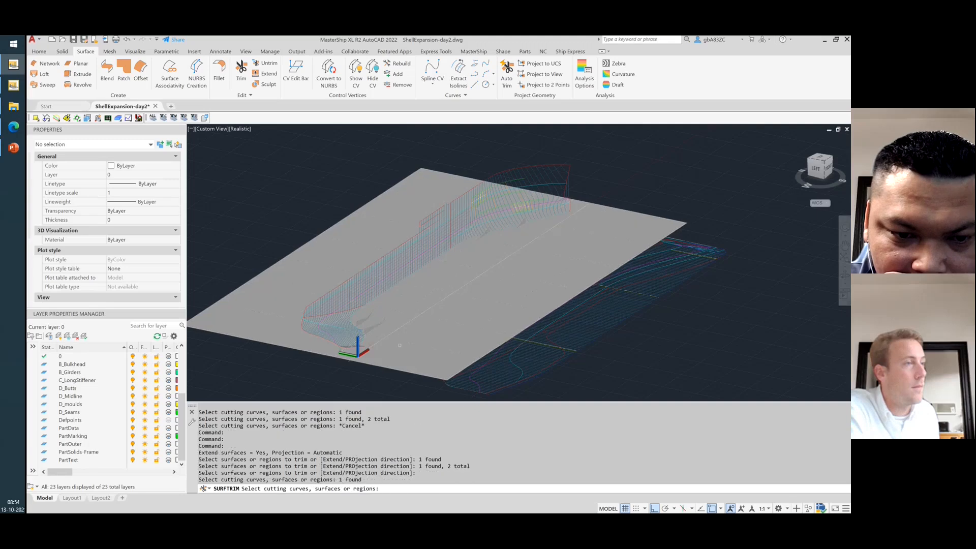
key(Return)
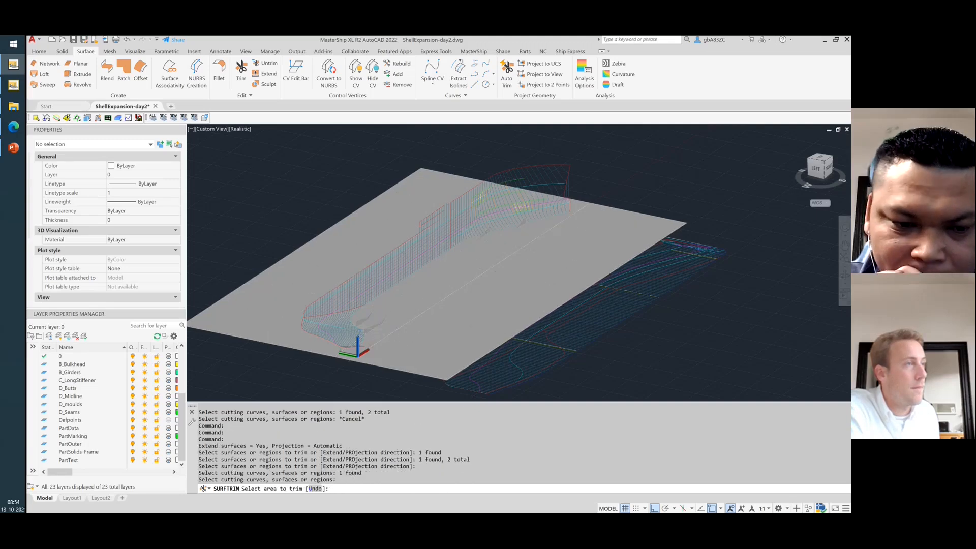
scroll(370, 327, up, 3)
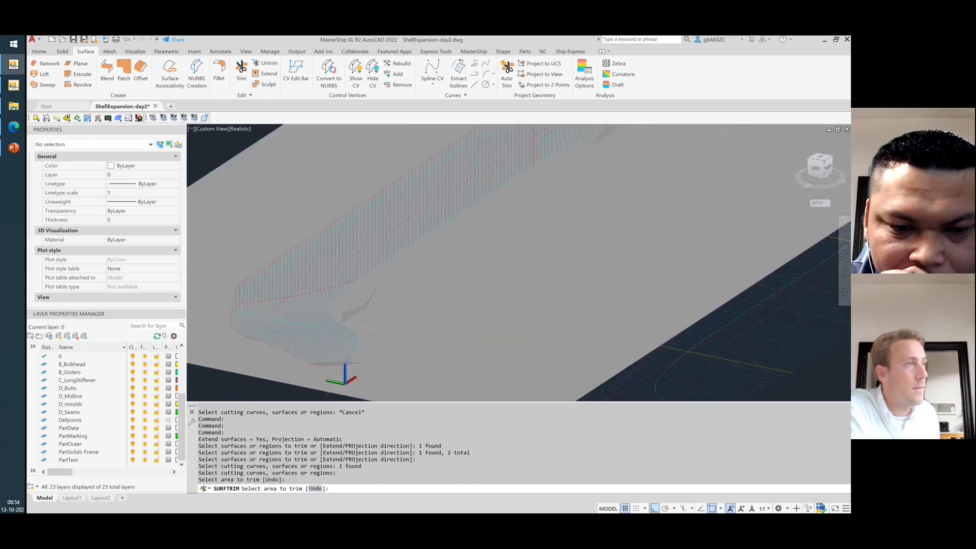
scroll(330, 315, down, 2)
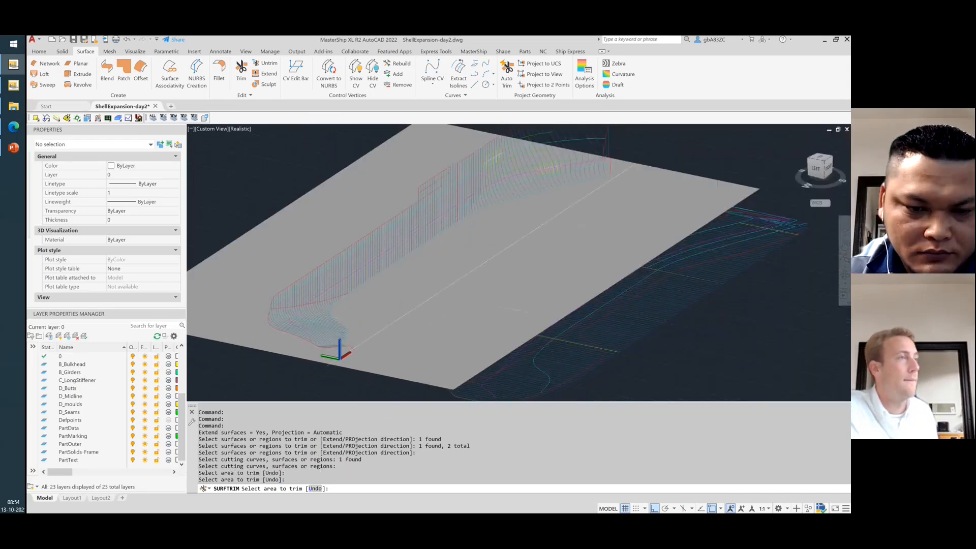
key(Return)
mouse_move(469, 337)
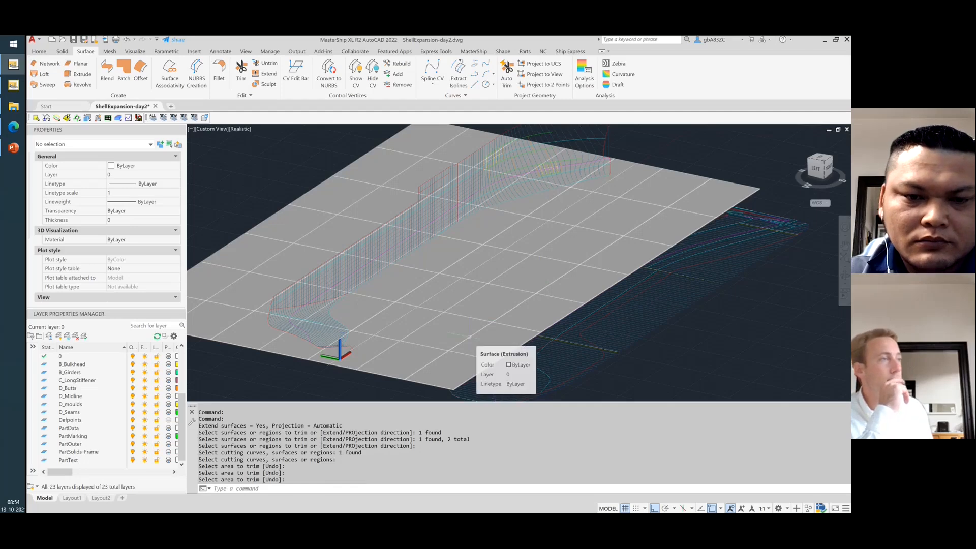
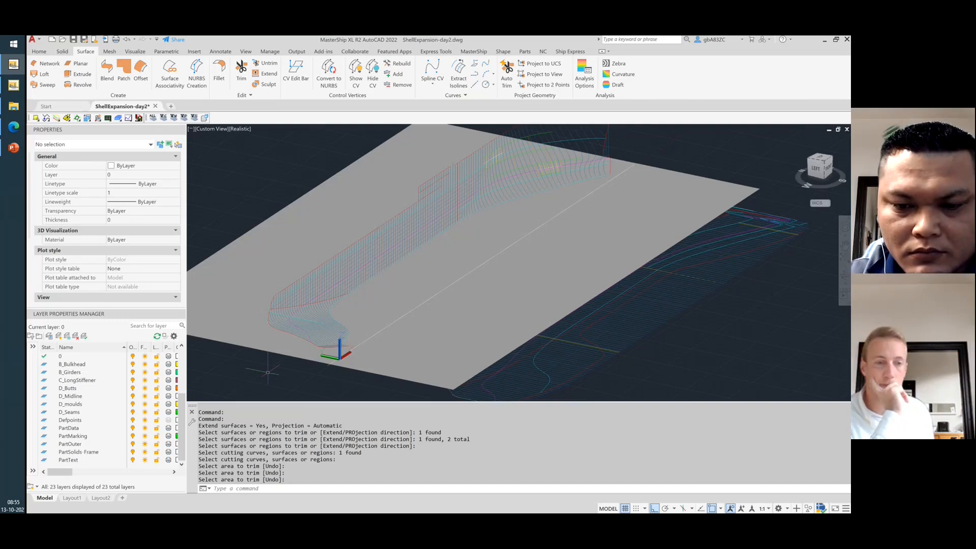
Turn on the _ShellSurface layer to view the hull surface against the flat plane, and turn it off again.
scroll(56, 407, up, 3)
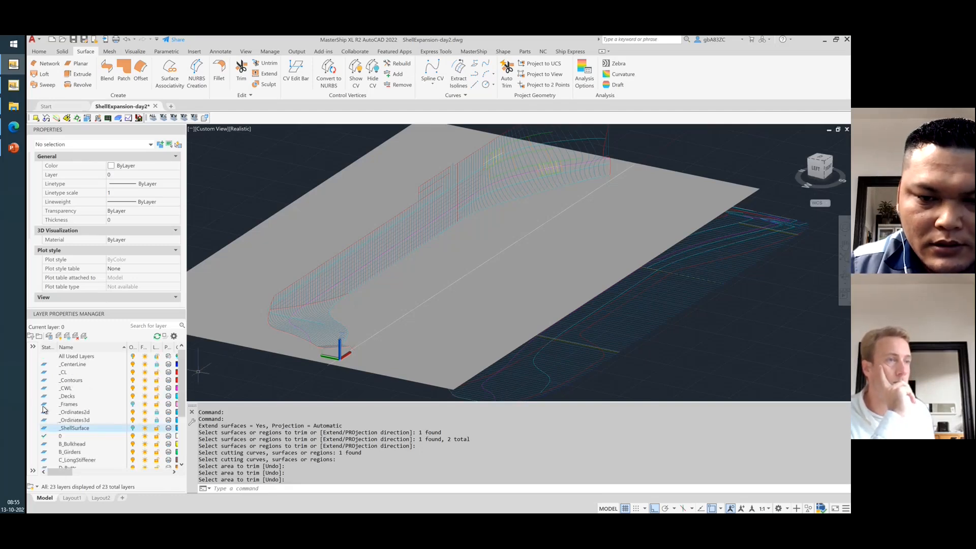
click(132, 430)
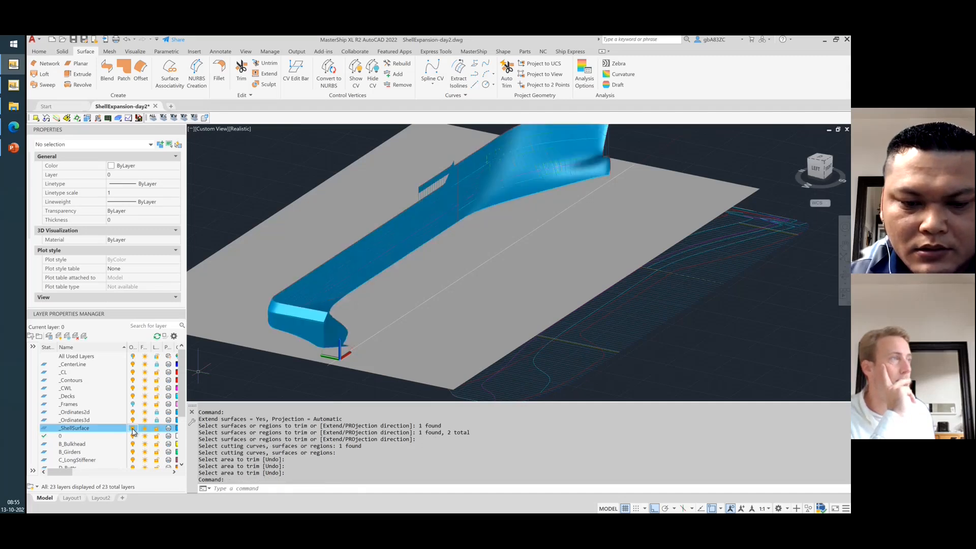
click(132, 430)
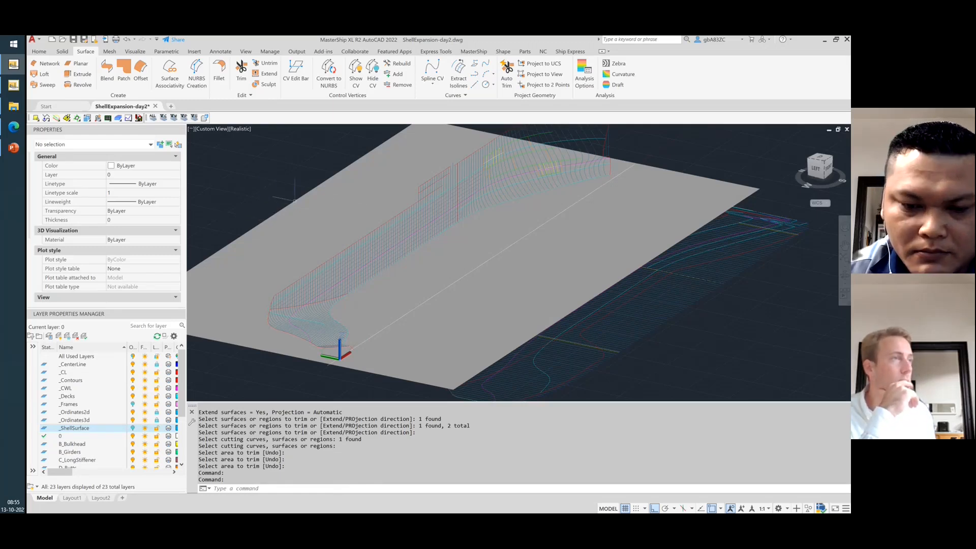
key(F7)
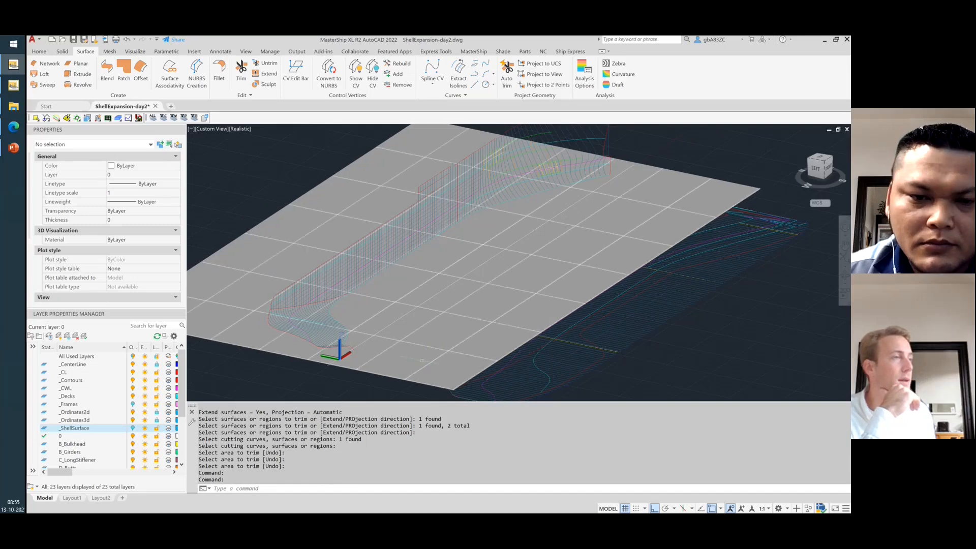
key(F7)
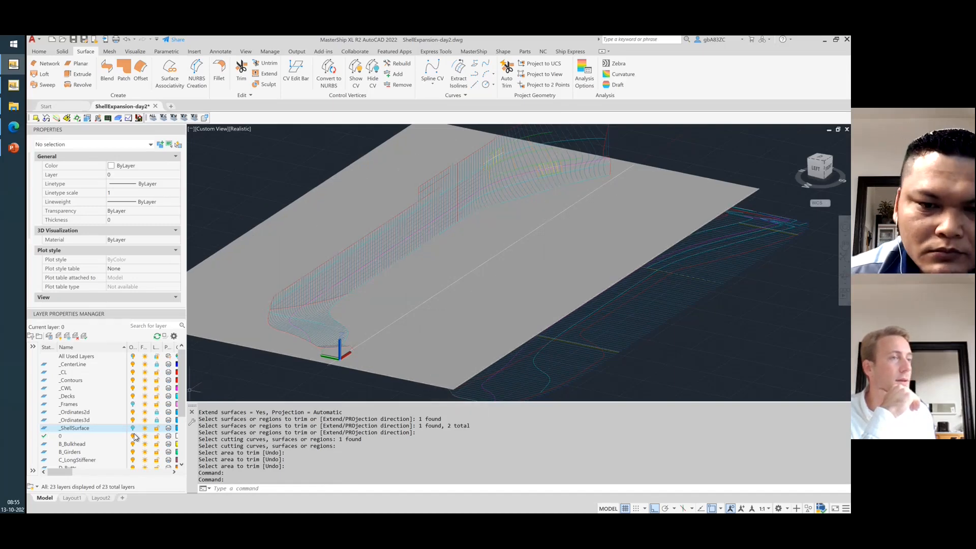
key(F7)
Select the flat extruded surface and turn its layer 0 off and back on to check what it hides.
click(227, 265)
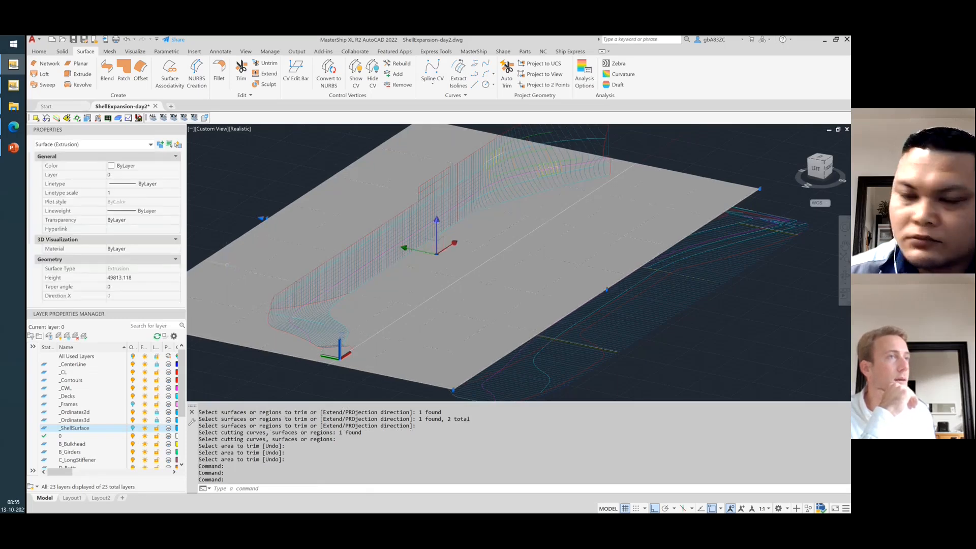
click(132, 436)
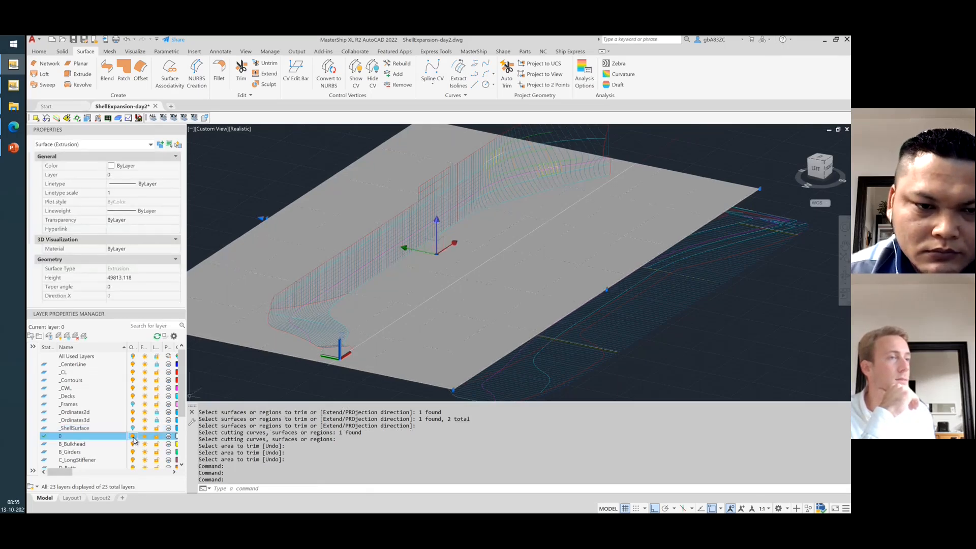
click(395, 273)
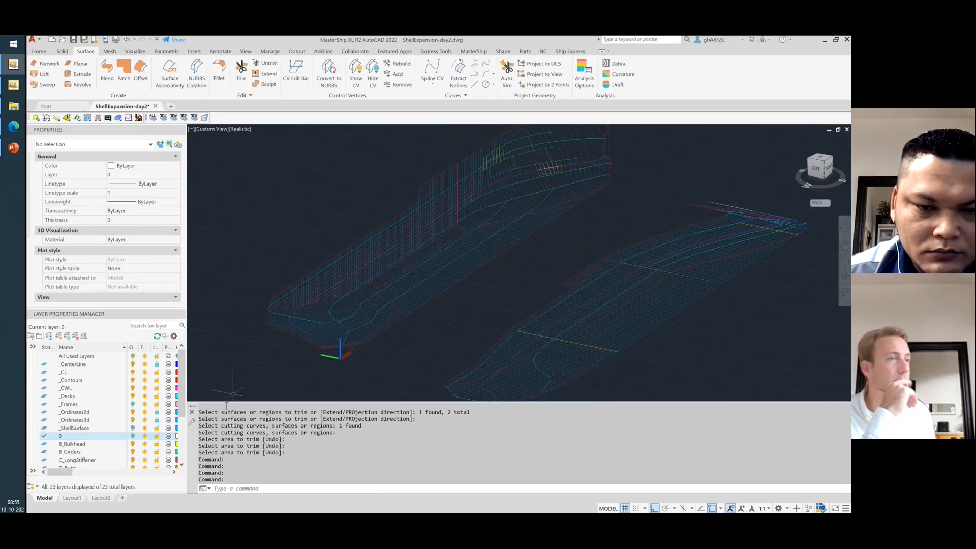
click(133, 436)
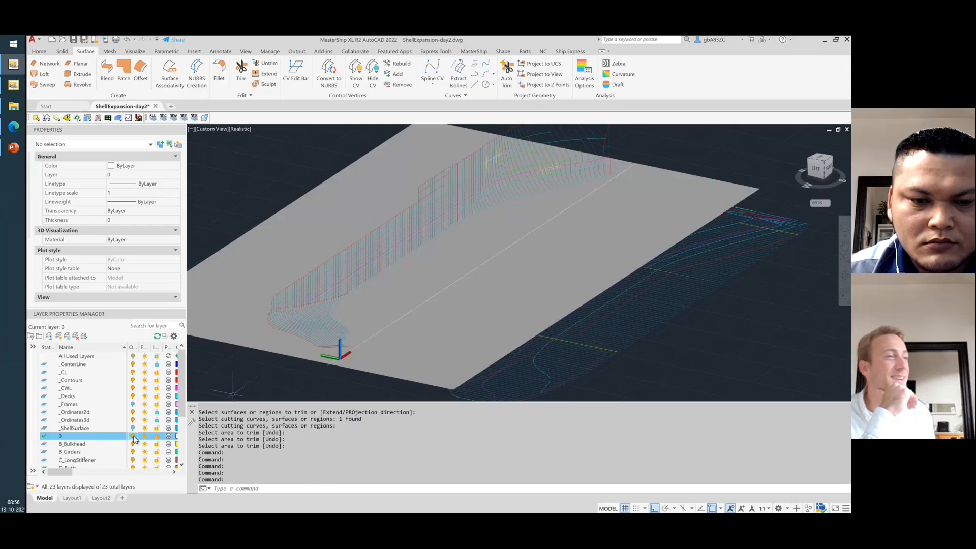
Move the flat extruded surface clear of the 3D hull, to the side away from the 2D shell expansion.
click(425, 361)
text(m)
key(Return)
scroll(695, 319, up, 3)
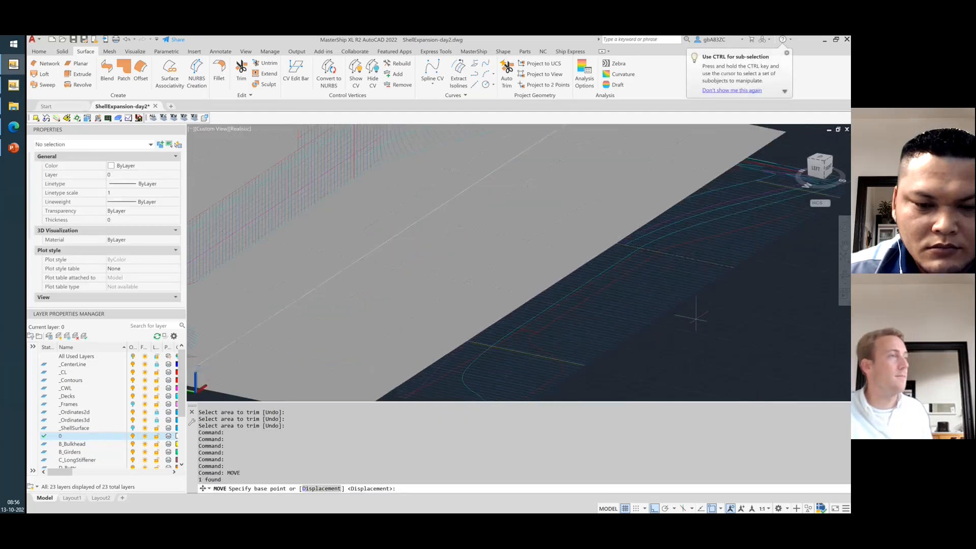
scroll(696, 318, down, 5)
click(566, 326)
click(352, 248)
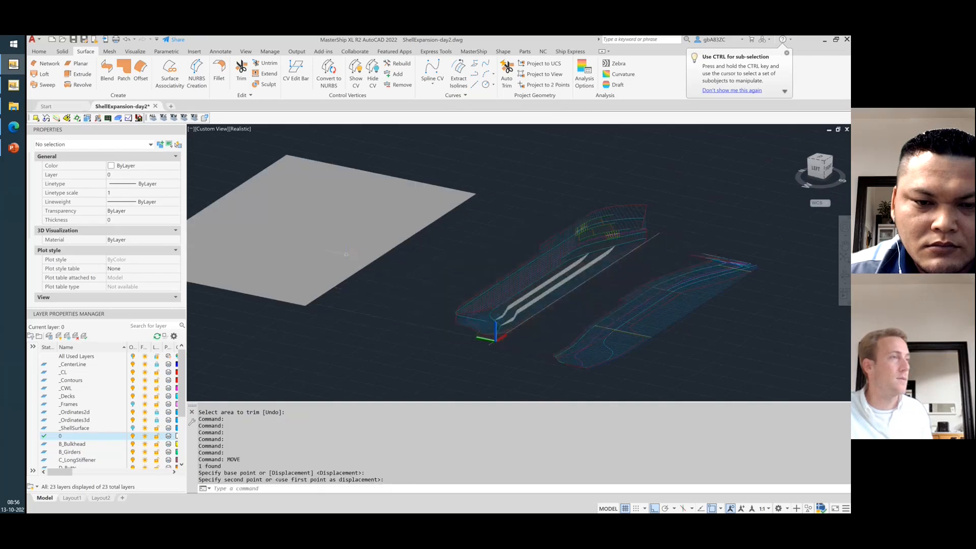
scroll(543, 305, up, 4)
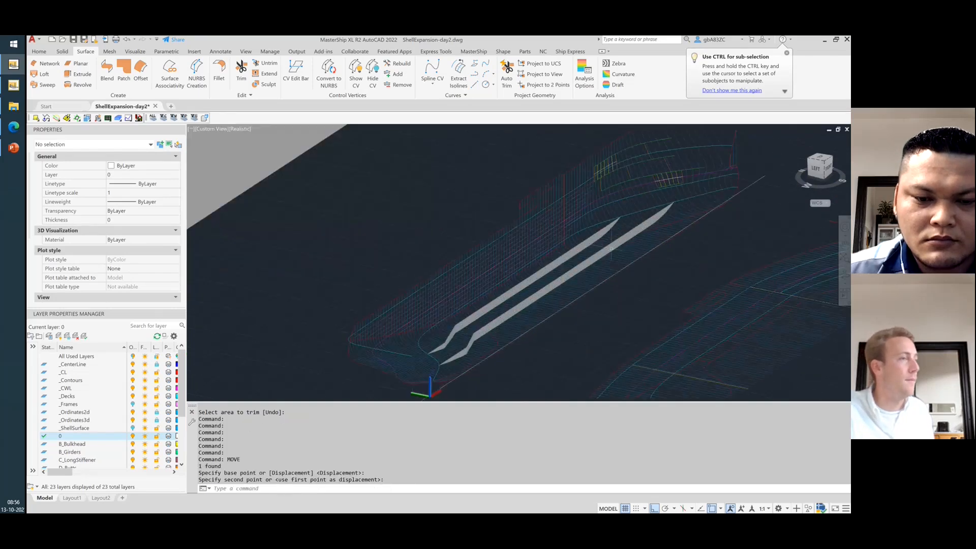
key(Escape)
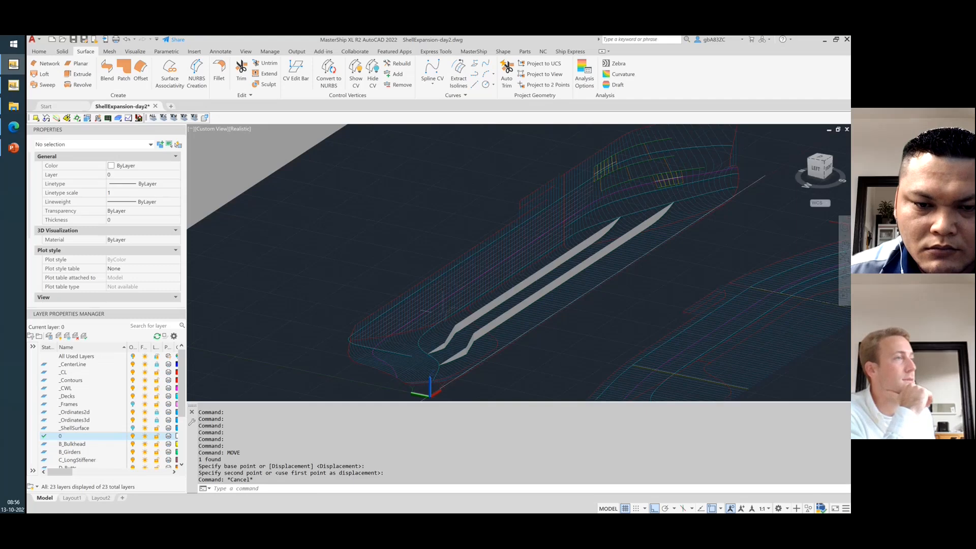
Highlight three neighbouring longitudinal stiffener polylines on the hull side to inspect them, and clear the selection.
scroll(443, 305, up, 3)
scroll(331, 304, down, 5)
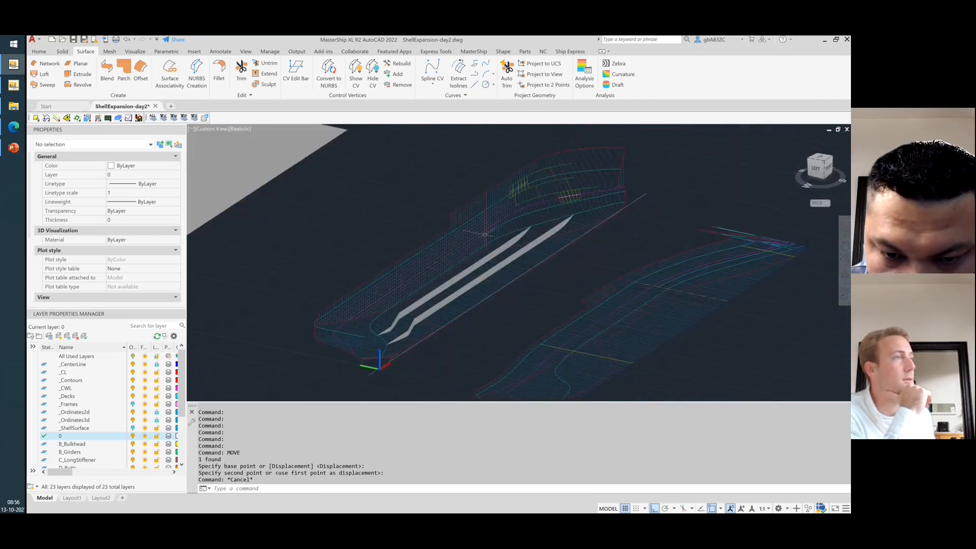
scroll(447, 239, up, 6)
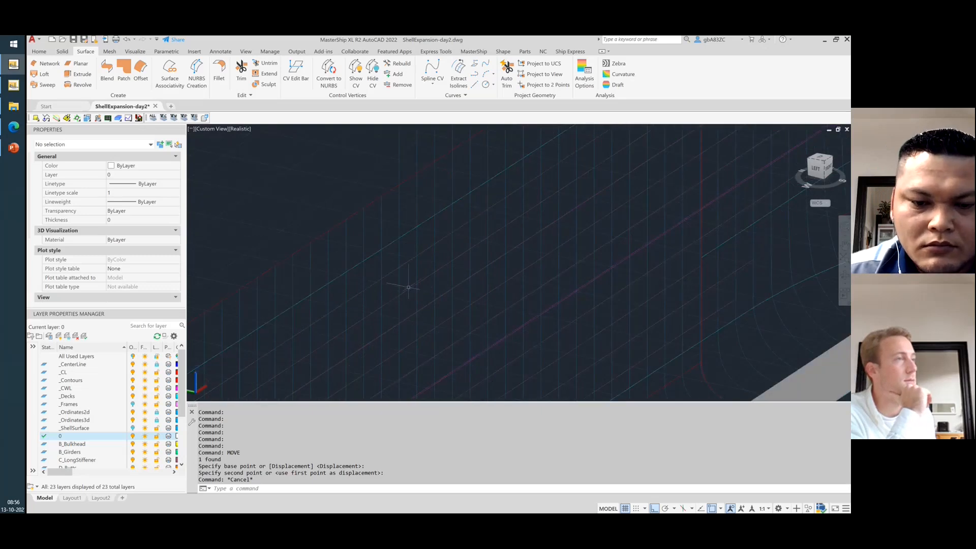
click(407, 262)
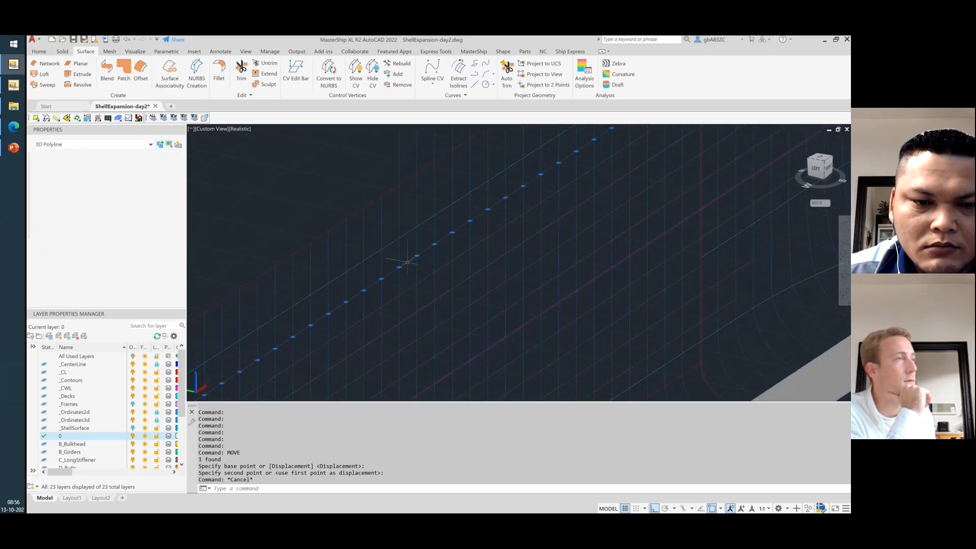
click(409, 288)
click(411, 315)
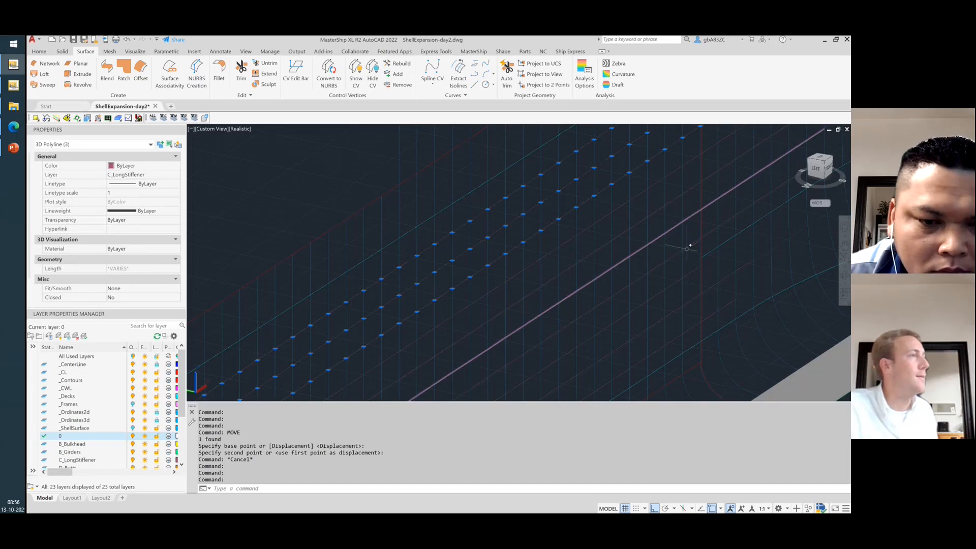
key(Escape)
key(Escape)
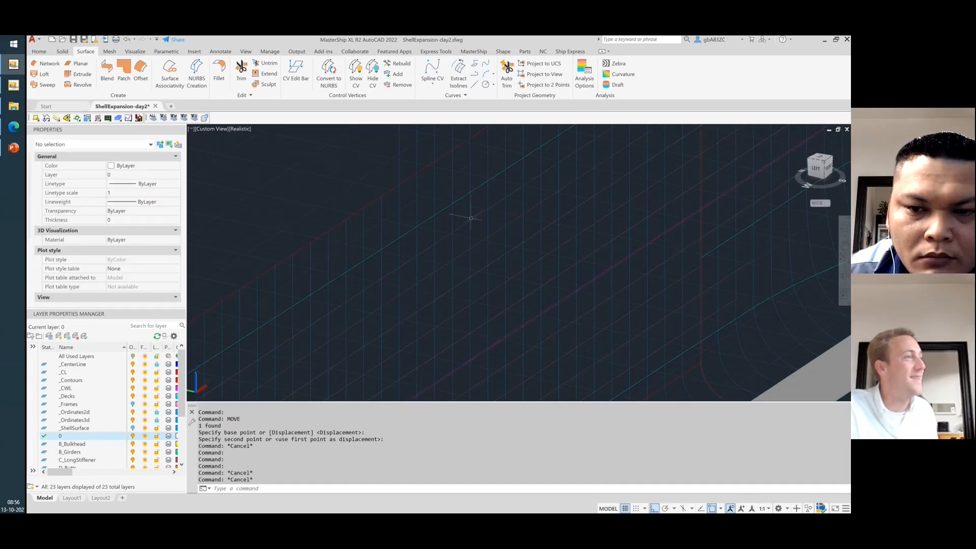
Highlight one side-shell longitudinal stiffener and examine its run along the hull from the top view.
click(471, 218)
click(820, 161)
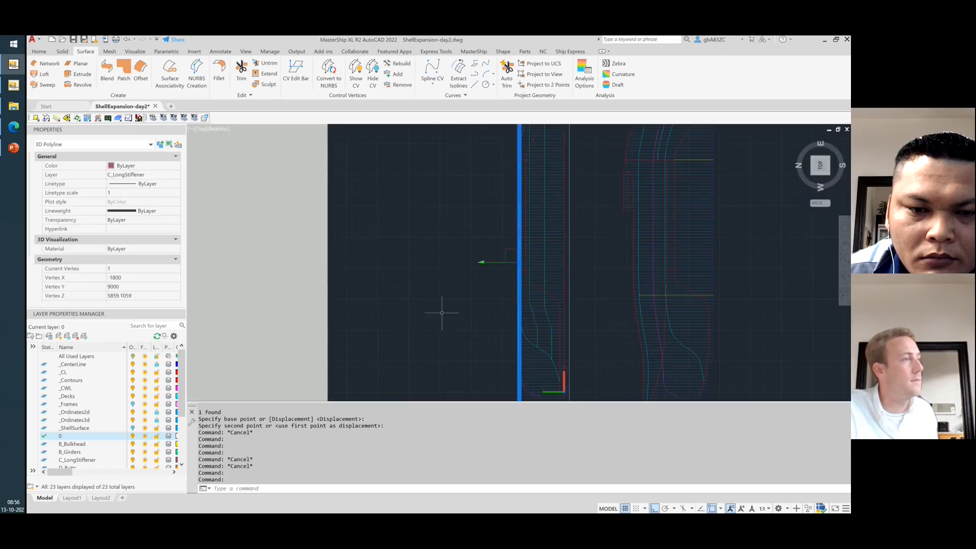
scroll(445, 310, down, 3)
scroll(448, 309, up, 2)
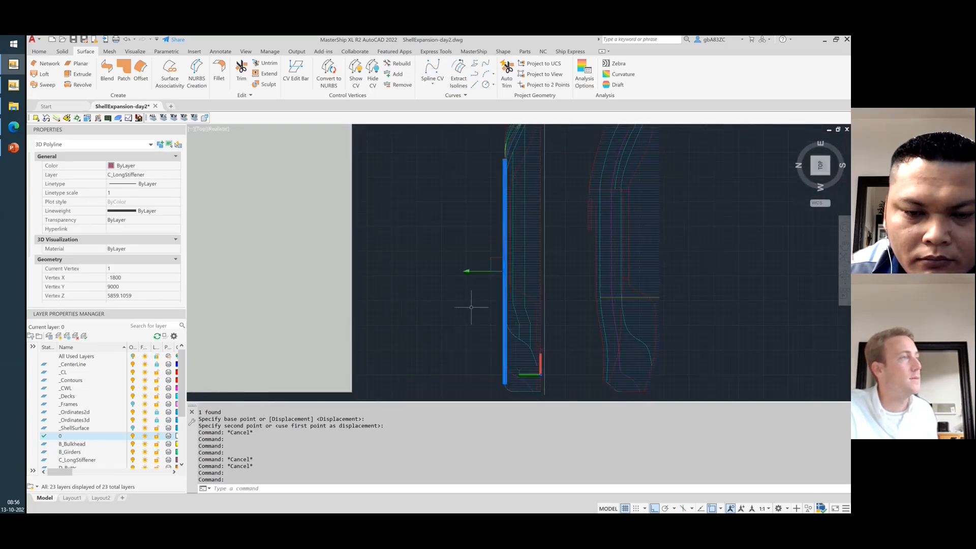
key(Escape)
click(543, 300)
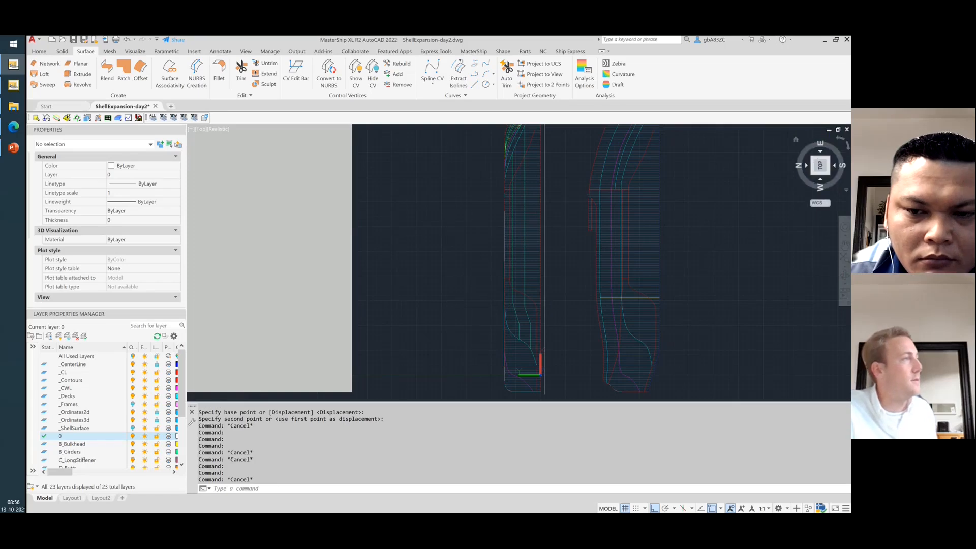
key(Escape)
Return to an oblique 3D view of the trimmed girders and rotate the UCS 90 degrees about its X axis.
shift+middle_drag(543, 300, 527, 254)
scroll(528, 254, up, 5)
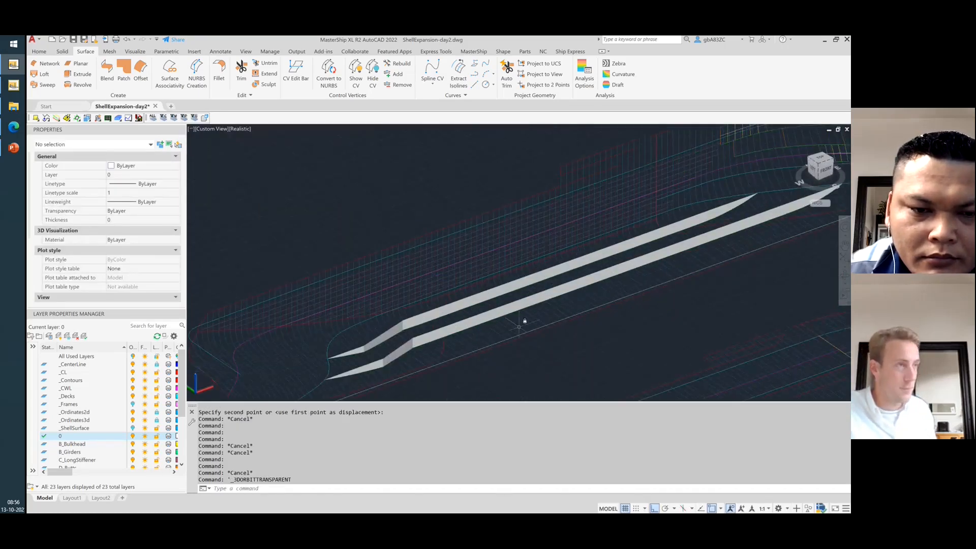
text(ucs)
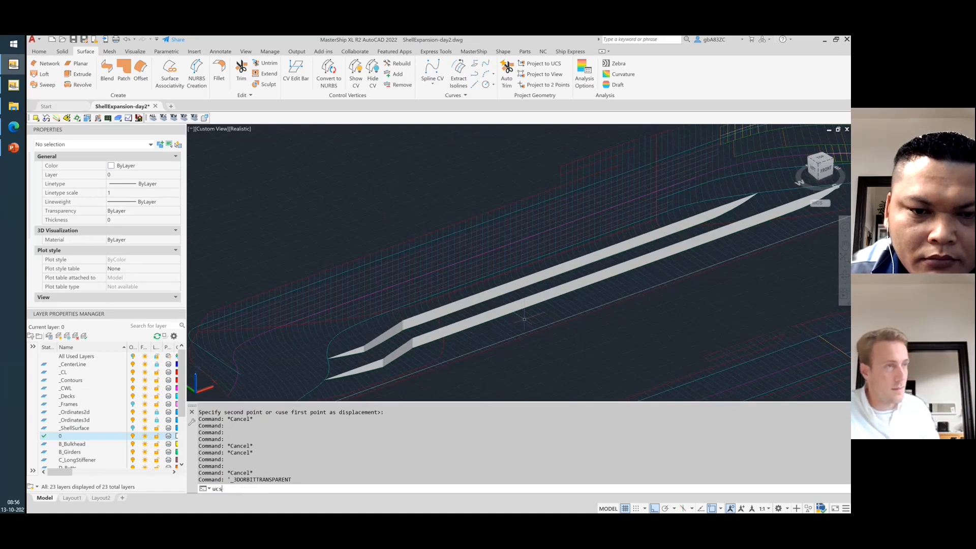
key(Return)
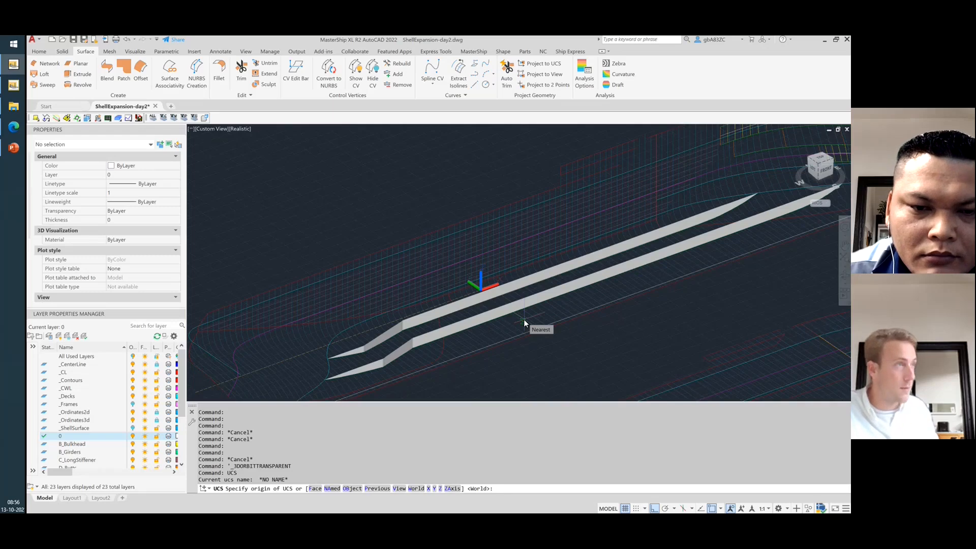
text(x)
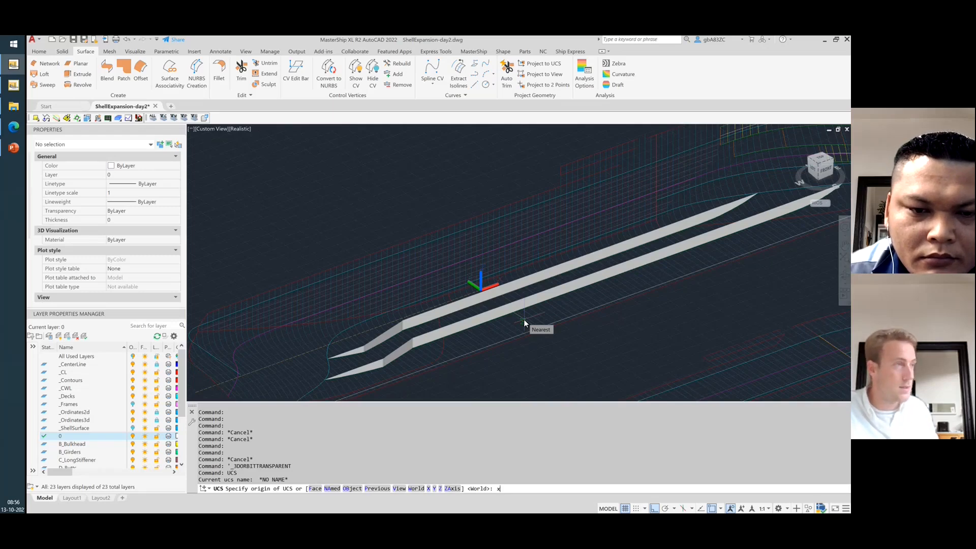
key(Return)
key(Return)
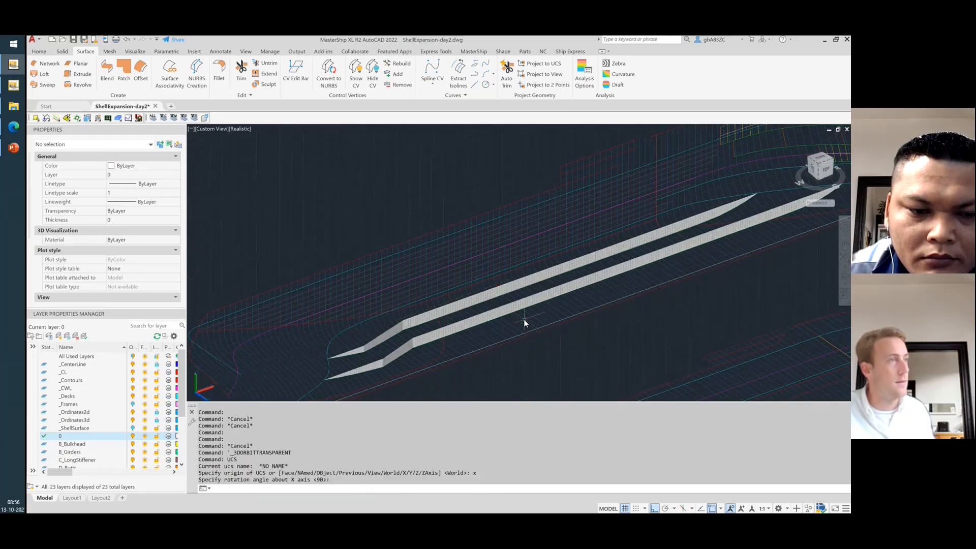
scroll(670, 305, up, 3)
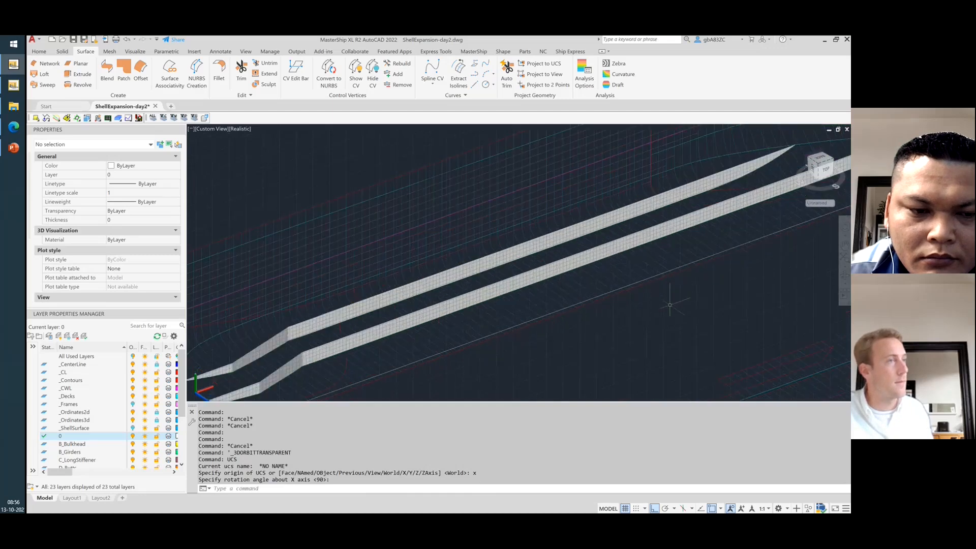
Extrude the two groups of side-shell longitudinal stiffener curves, above the girders, into surfaces with a height of 100.
scroll(669, 305, down, 4)
scroll(669, 305, down, 2)
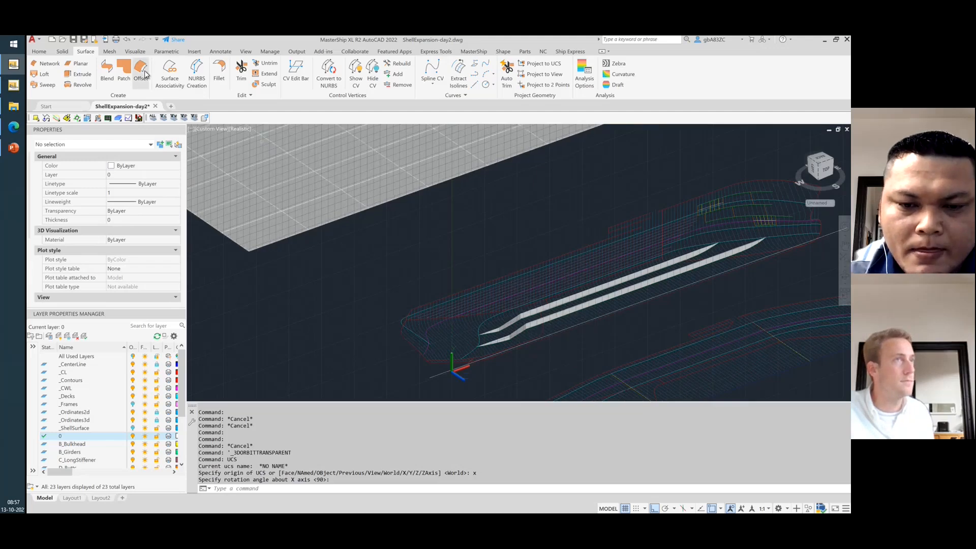
click(82, 75)
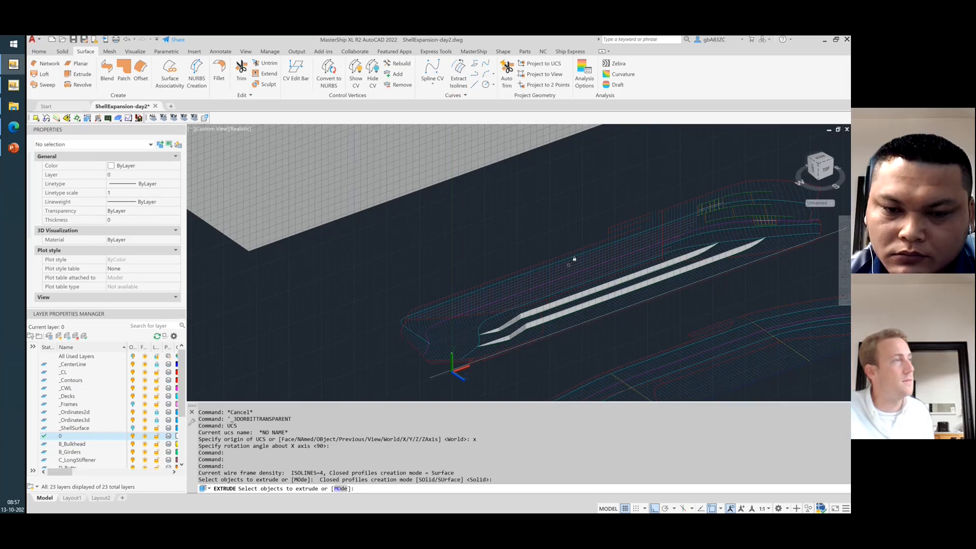
click(818, 180)
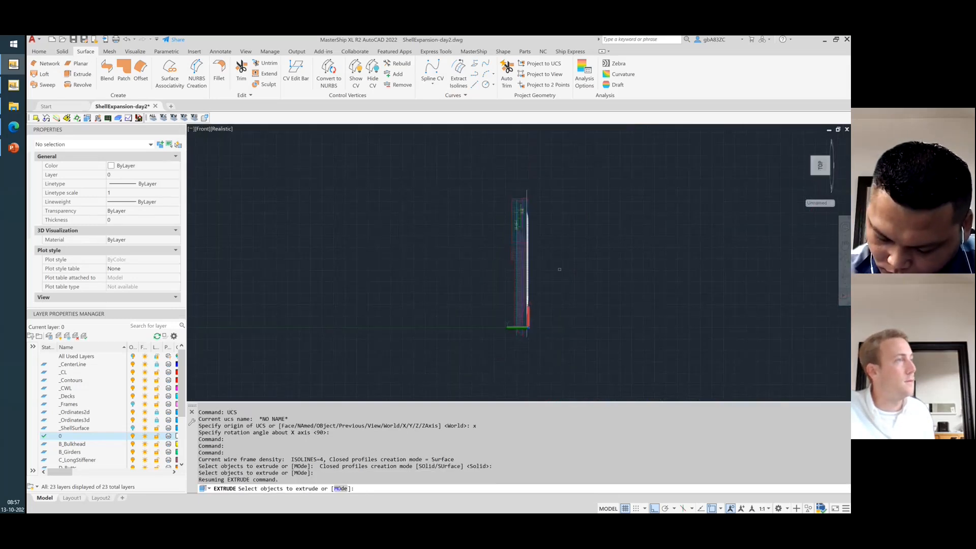
click(846, 142)
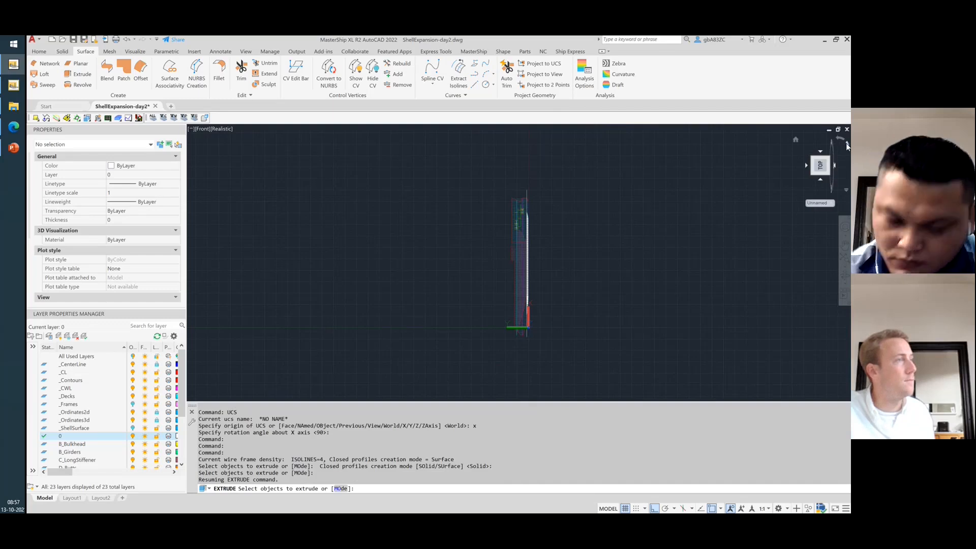
scroll(527, 238, up, 8)
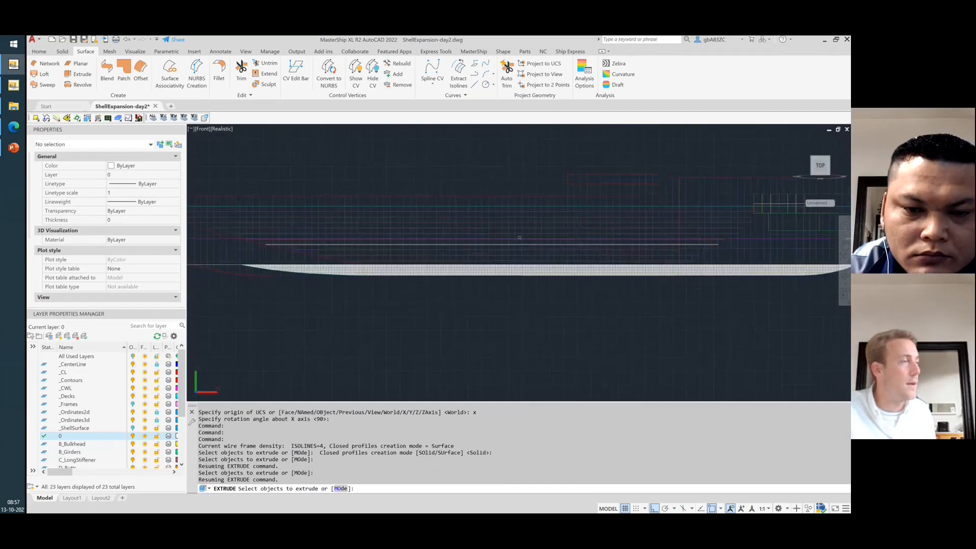
scroll(514, 274, up, 4)
click(499, 295)
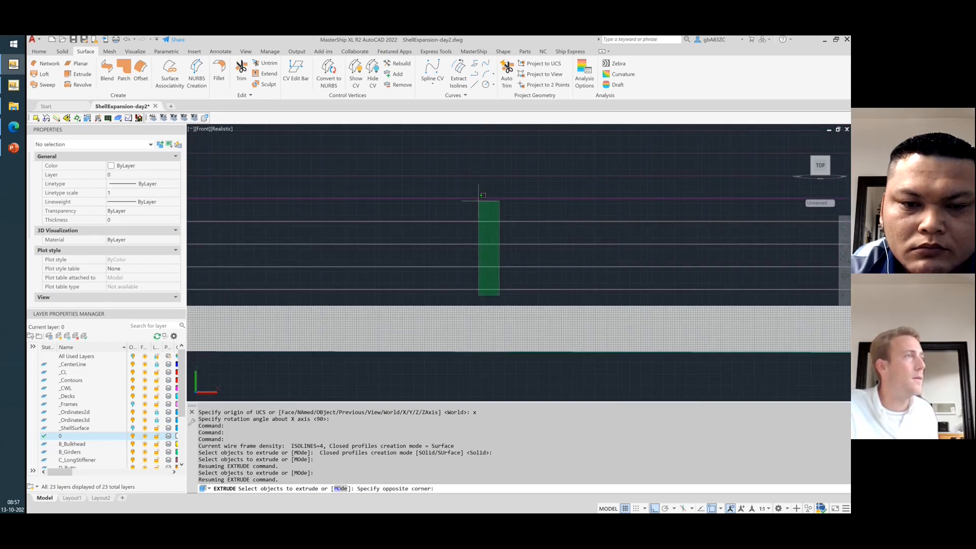
scroll(475, 201, up, 3)
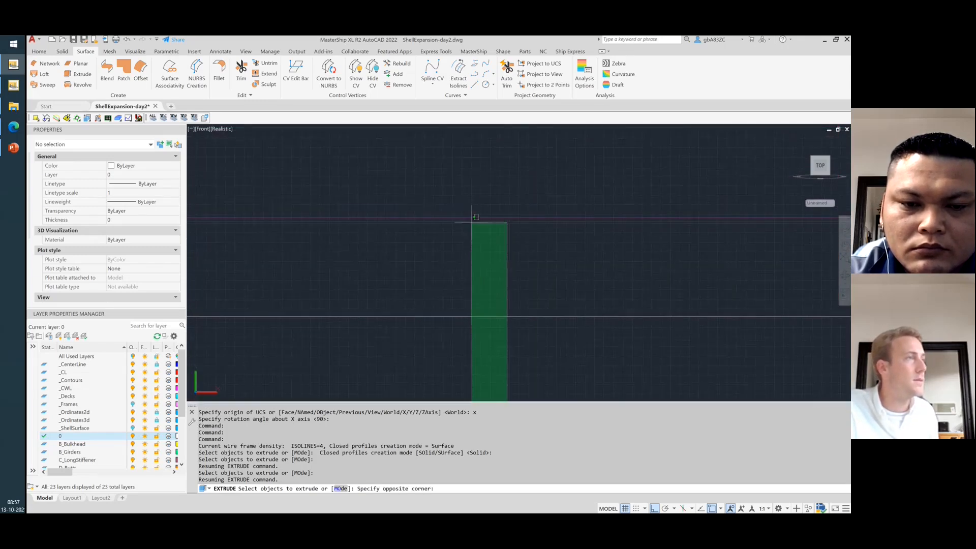
click(476, 214)
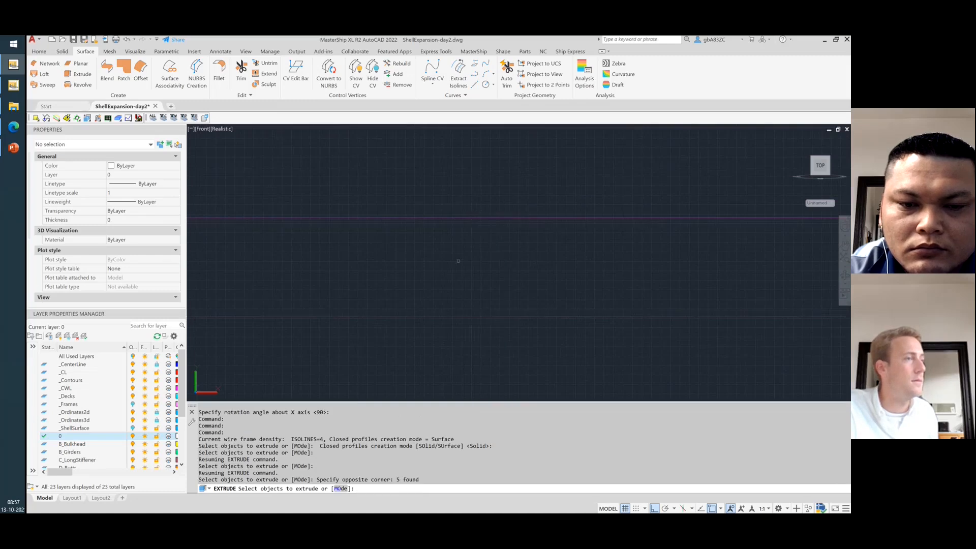
scroll(468, 236, down, 2)
click(479, 191)
scroll(457, 185, up, 5)
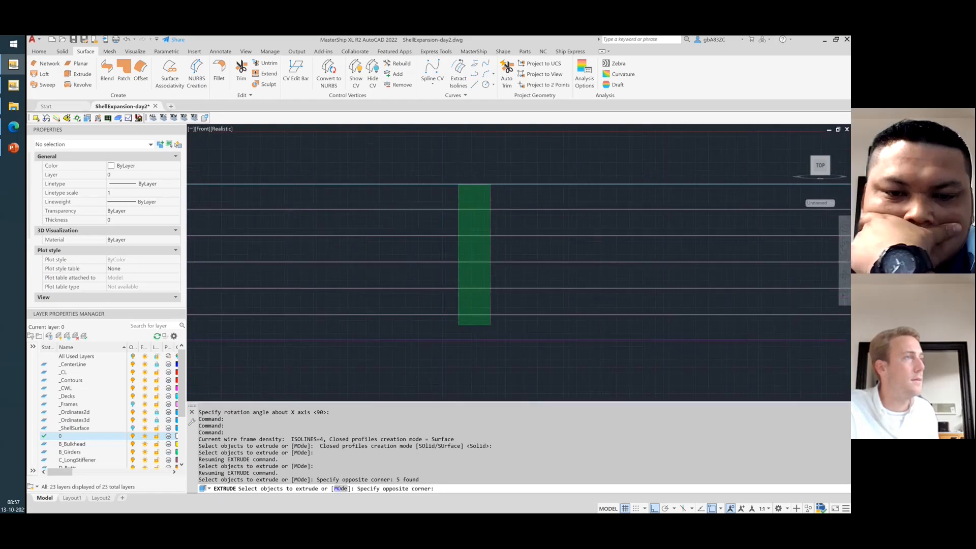
click(447, 222)
scroll(446, 222, down, 4)
scroll(446, 222, down, 6)
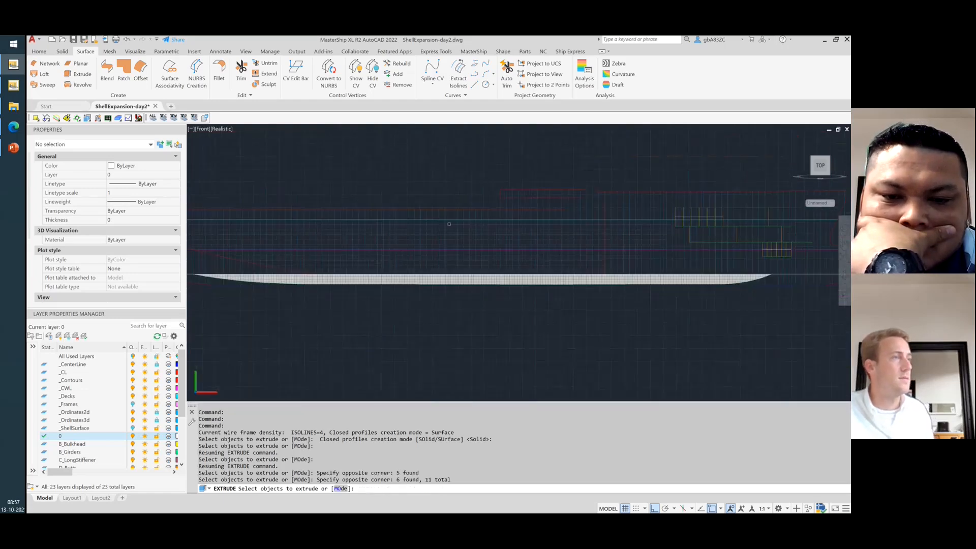
shift+middle_drag(494, 370, 524, 316)
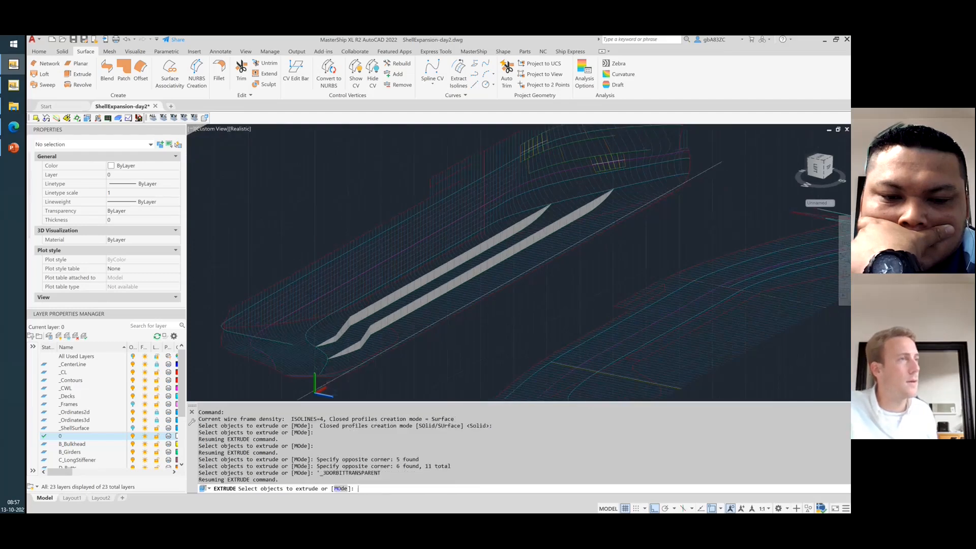
key(Return)
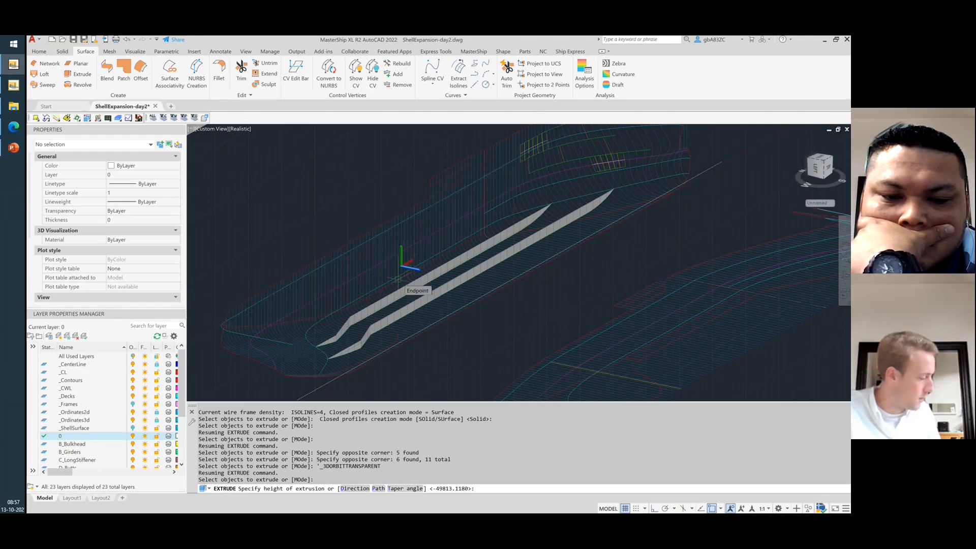
text(00)
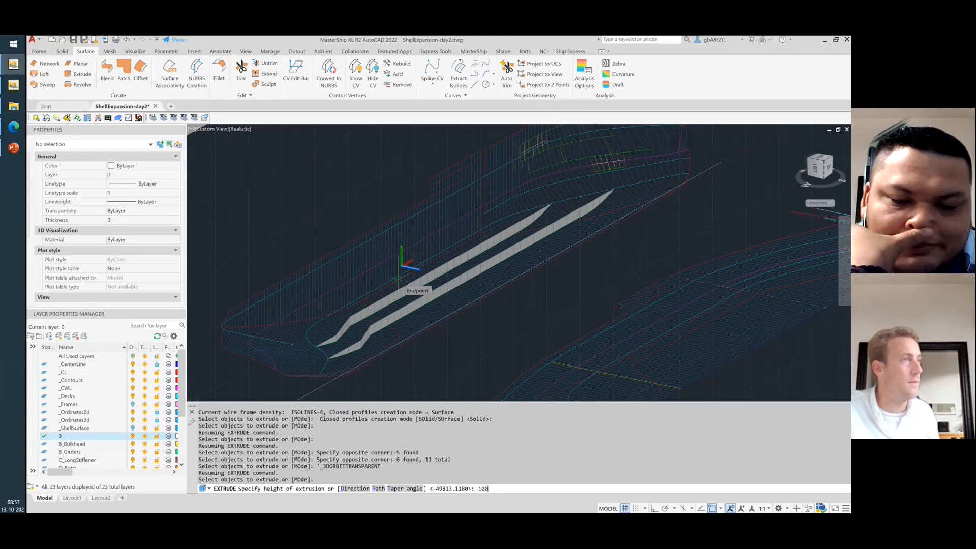
key(Return)
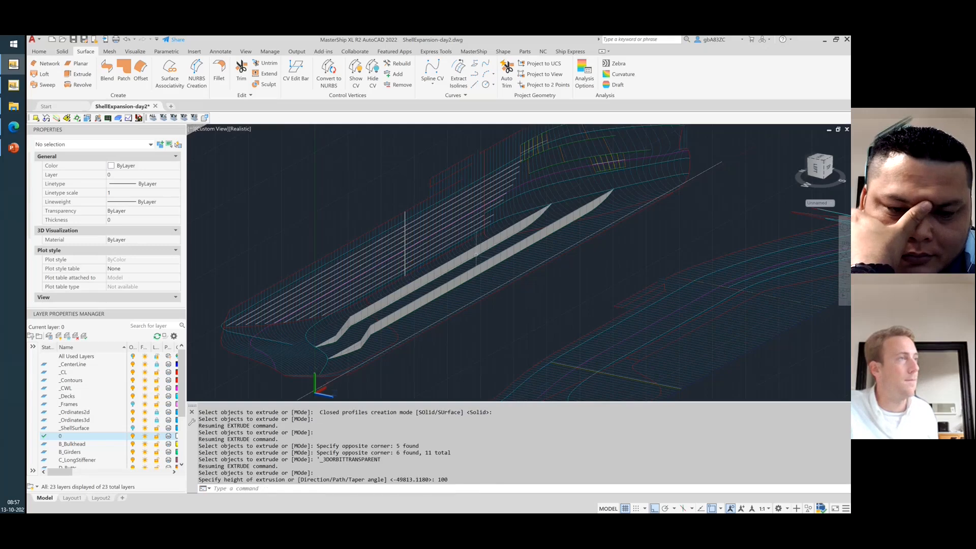
Examine the extruded stiffener strips along the hull side and up close at their near ends.
scroll(272, 285, up, 2)
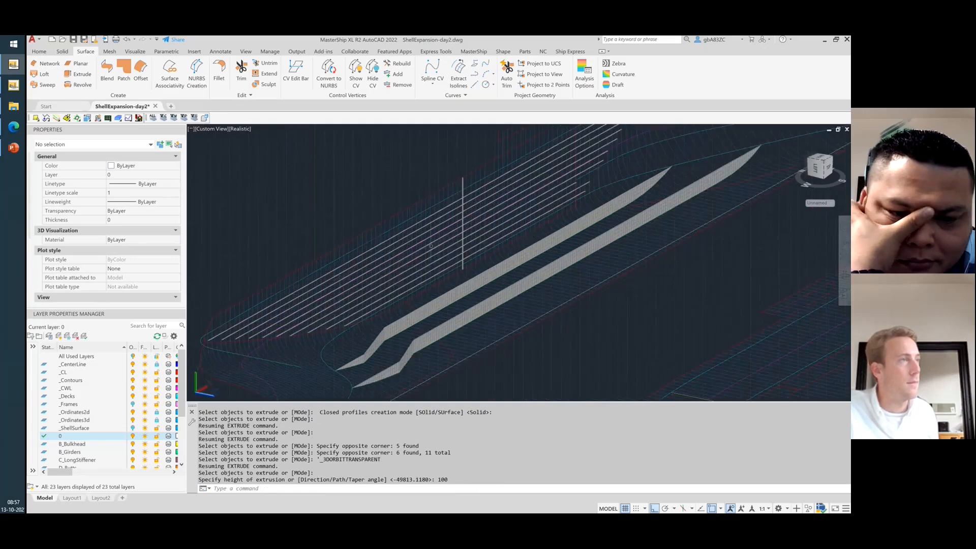
scroll(466, 208, up, 6)
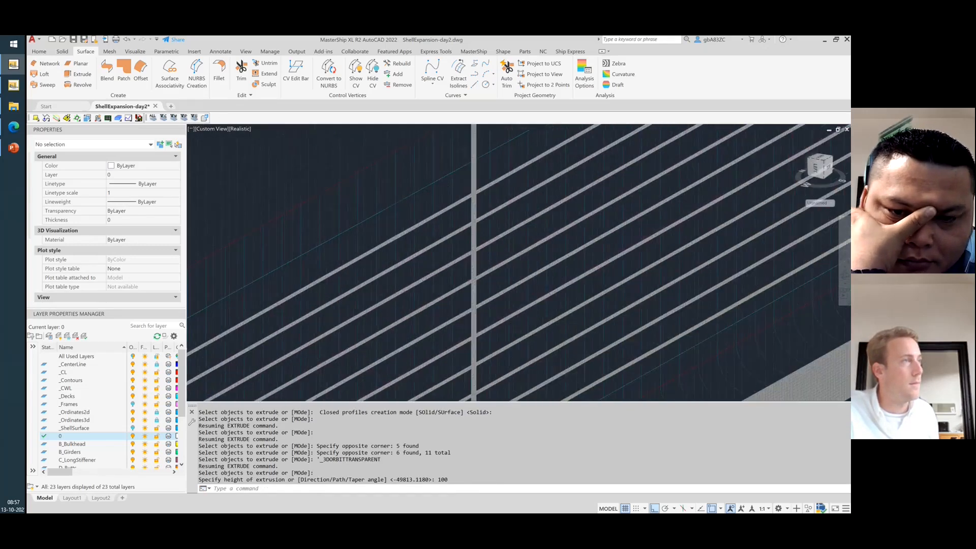
shift+middle_drag(460, 246, 490, 246)
scroll(492, 247, down, 5)
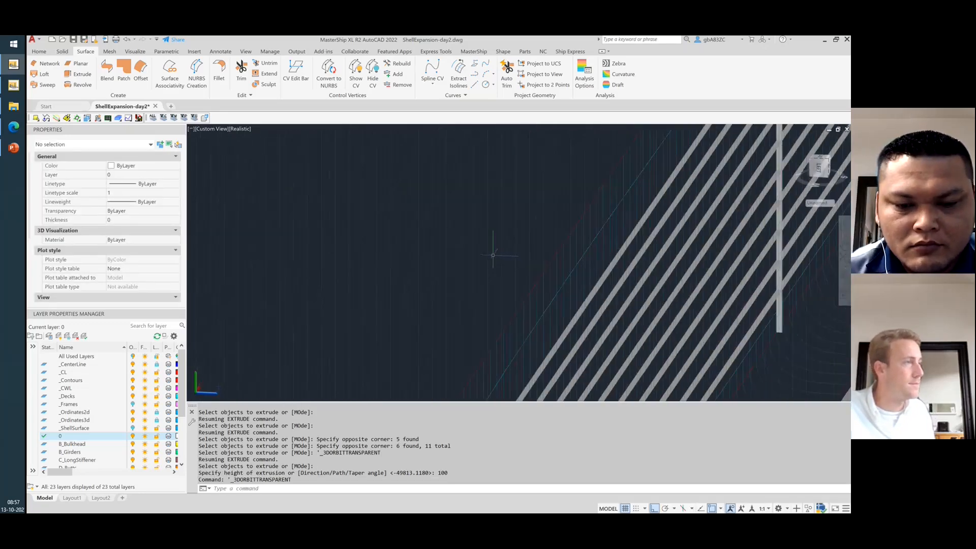
scroll(551, 297, down, 3)
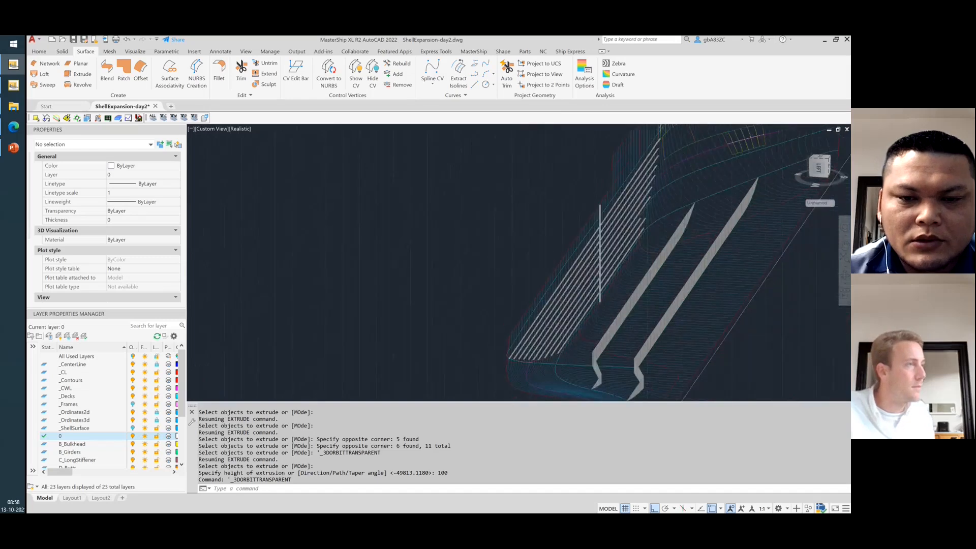
scroll(487, 386, up, 3)
scroll(486, 386, up, 5)
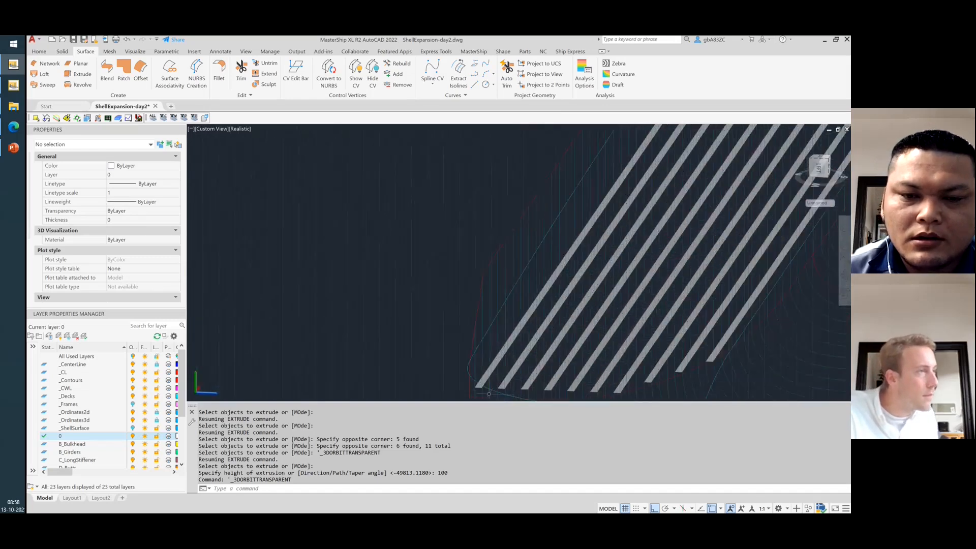
scroll(487, 387, up, 4)
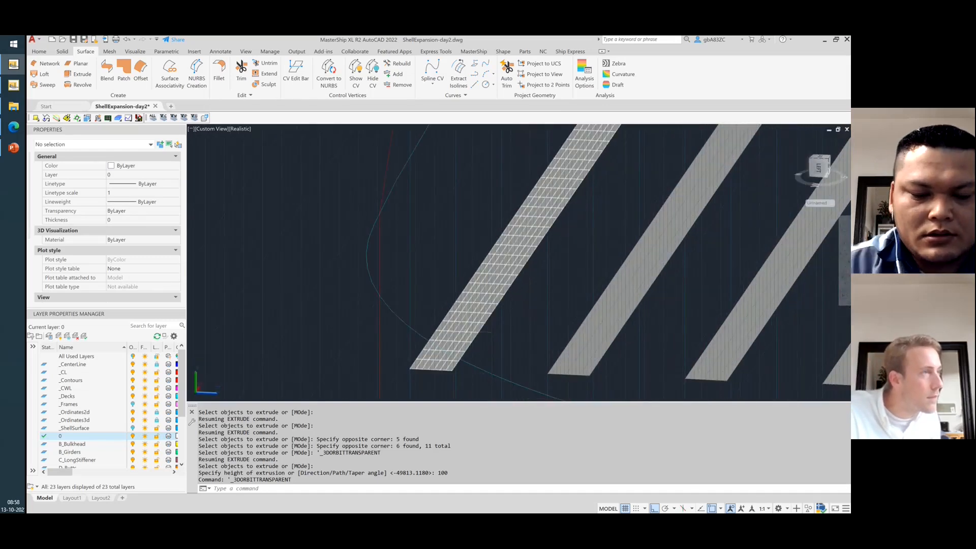
scroll(487, 331, down, 6)
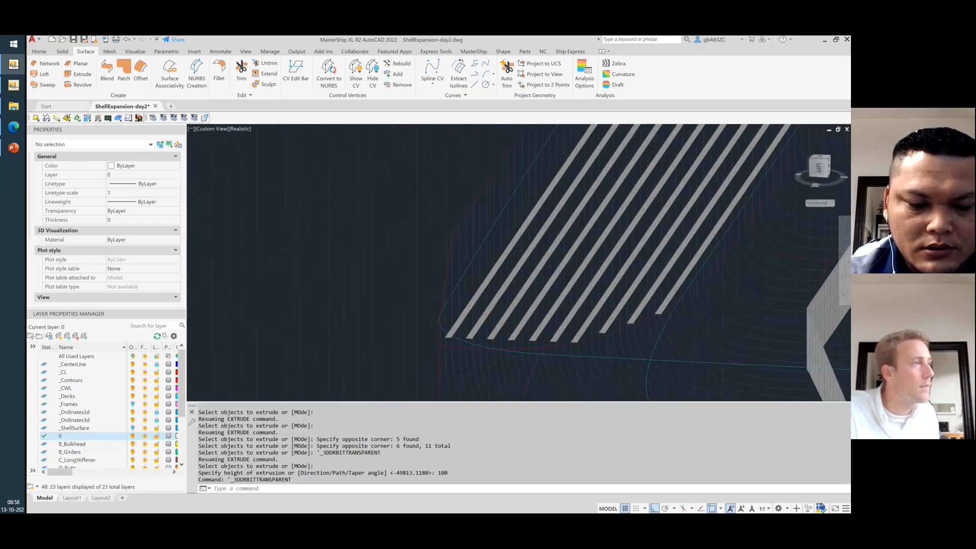
Highlight the curves at the near end of the outermost extruded stiffener to inspect them, and clear the selection.
click(472, 303)
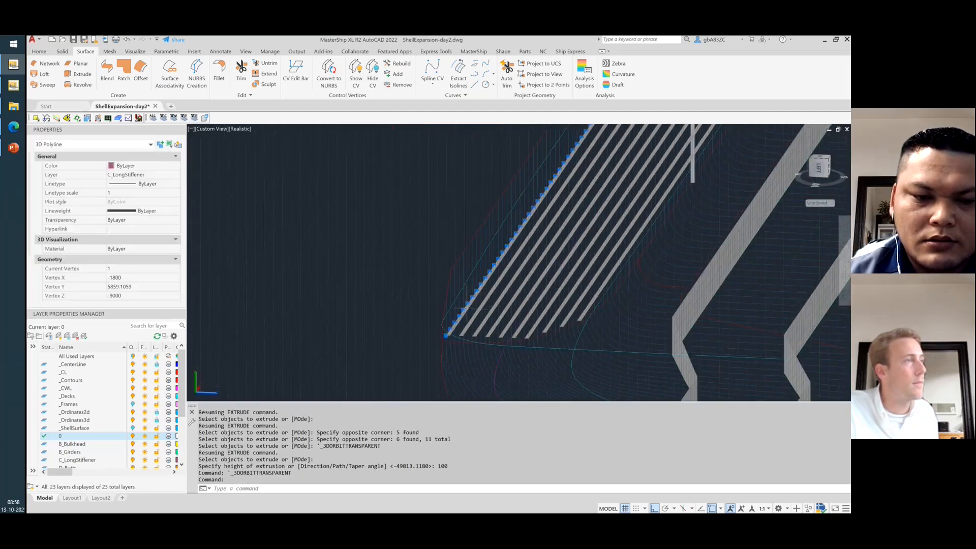
key(Escape)
key(Escape)
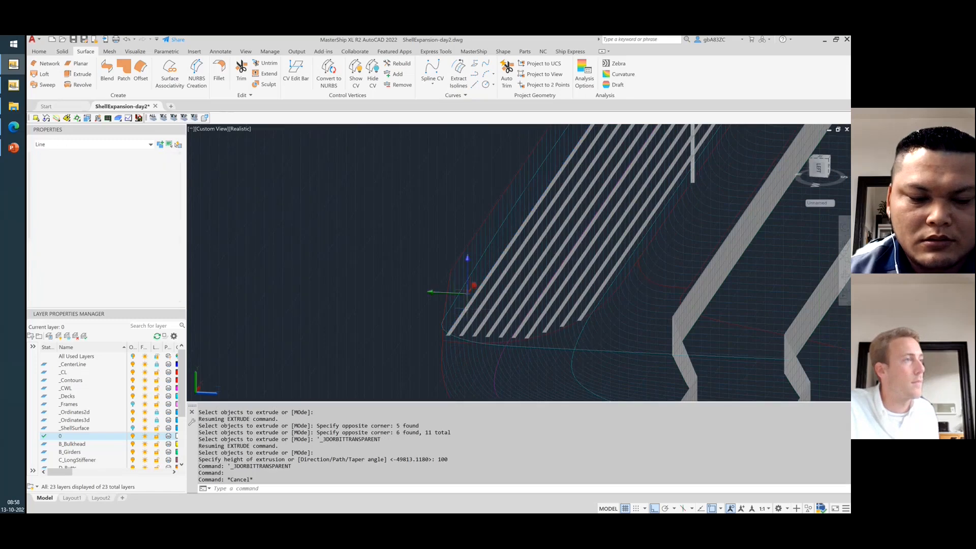
key(Escape)
click(463, 308)
key(Escape)
key(Escape)
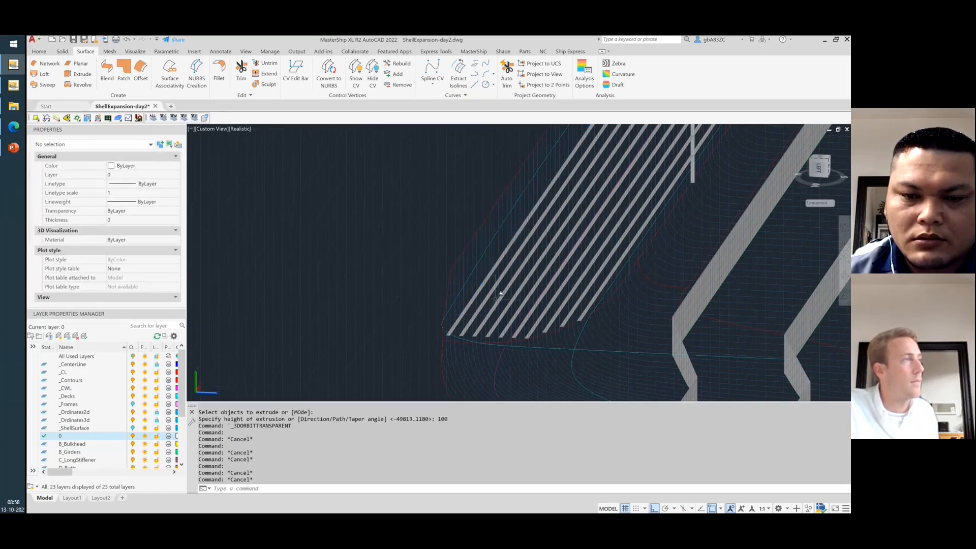
Delete the stray vertical extruded surface that crosses the longitudinal stiffener strips.
scroll(351, 297, up, 1)
scroll(352, 297, down, 8)
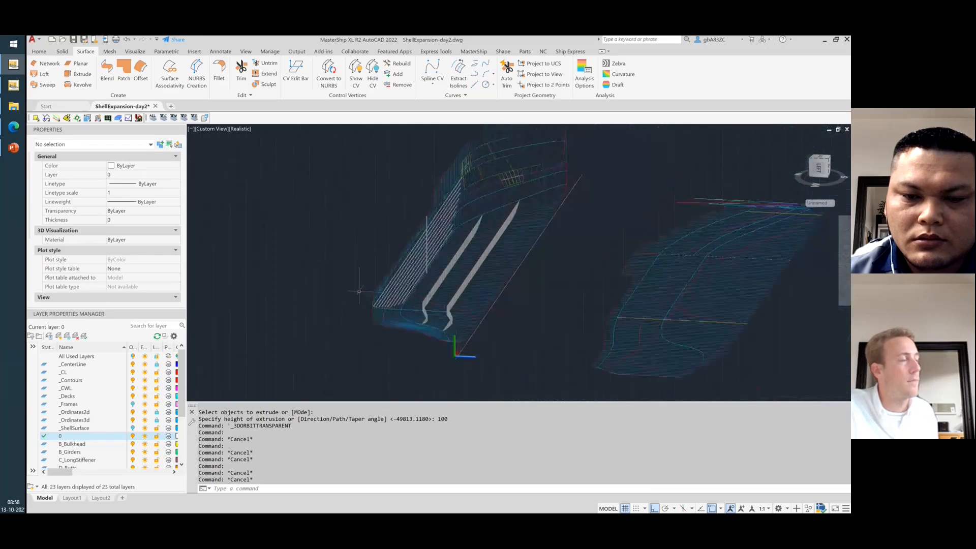
scroll(440, 234, up, 2)
scroll(422, 219, up, 8)
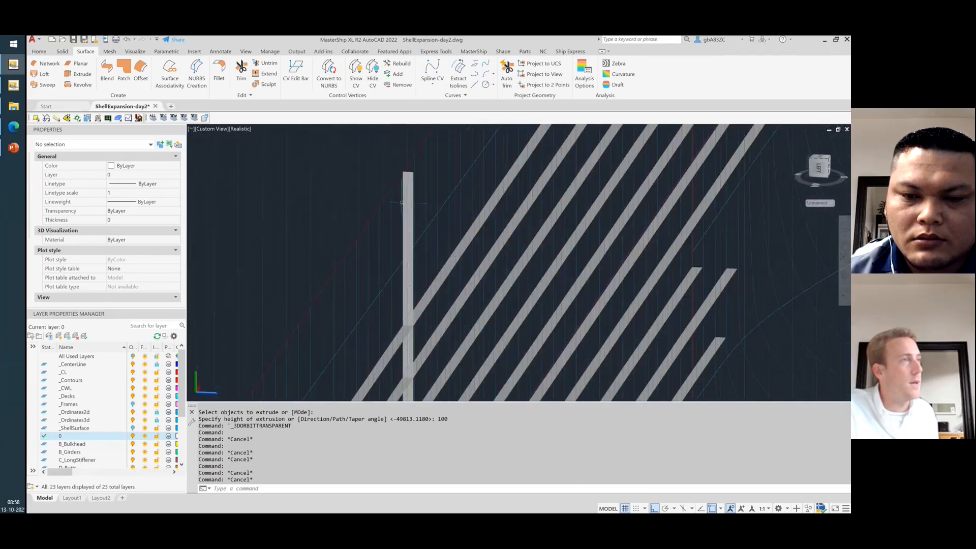
click(406, 175)
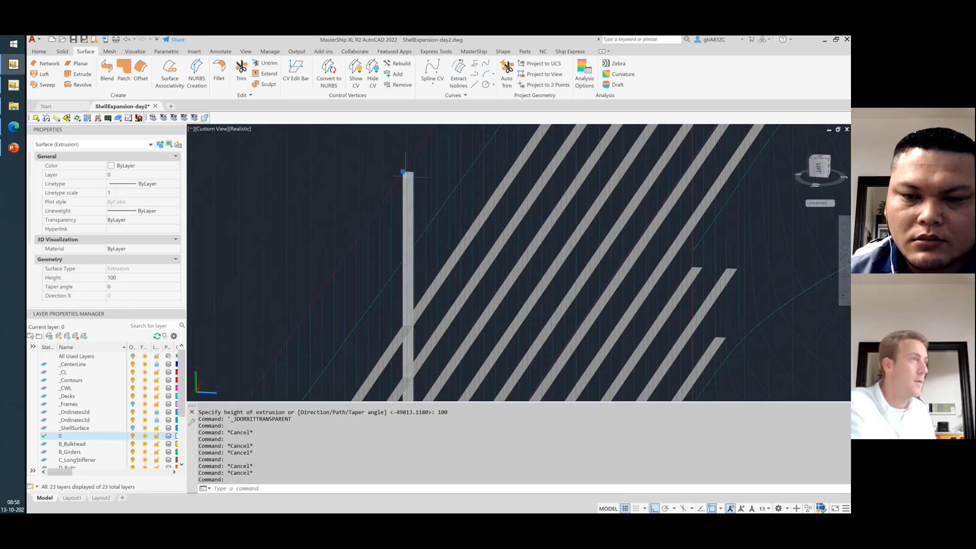
key(Delete)
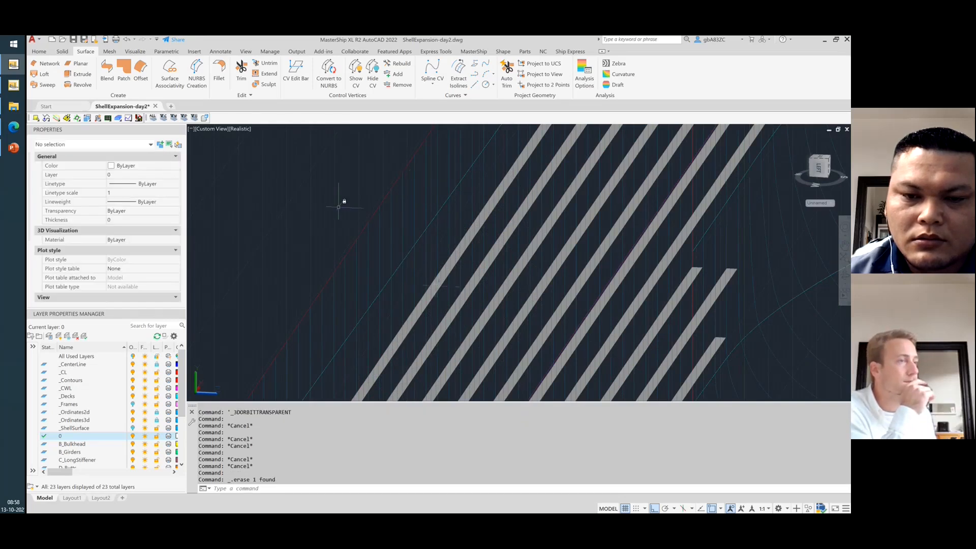
Rotate the UCS by -90 degrees about its X axis.
scroll(342, 201, down, 2)
scroll(342, 201, down, 3)
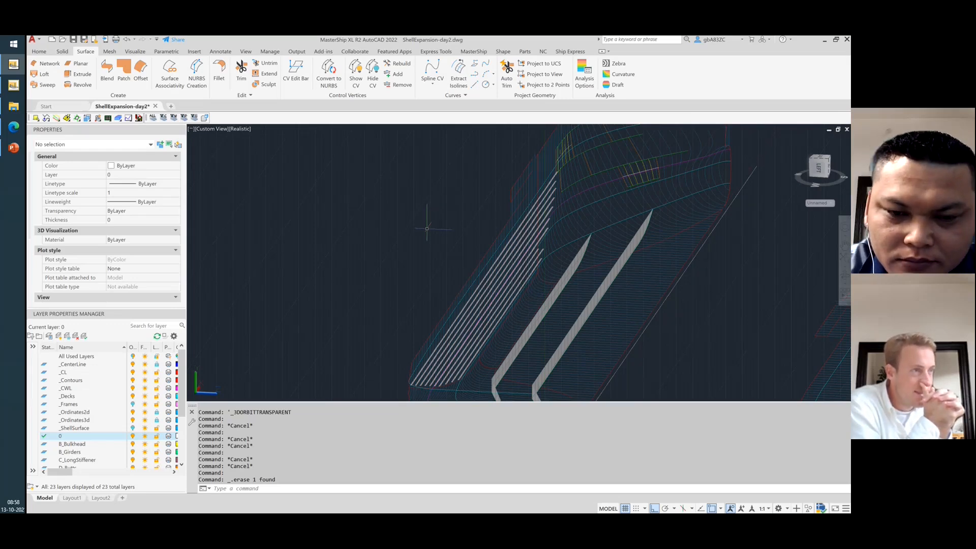
text(ucs)
key(Return)
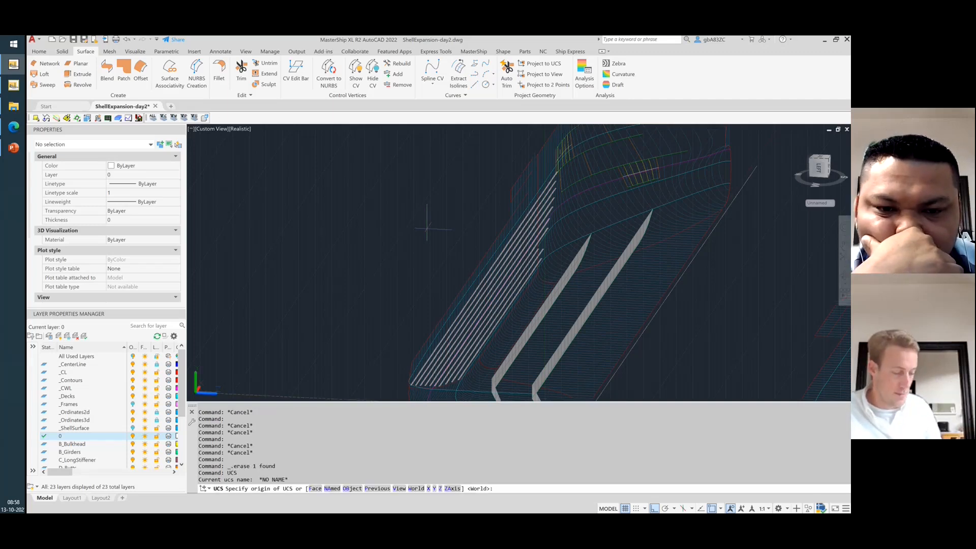
text(x)
key(Return)
text(-90)
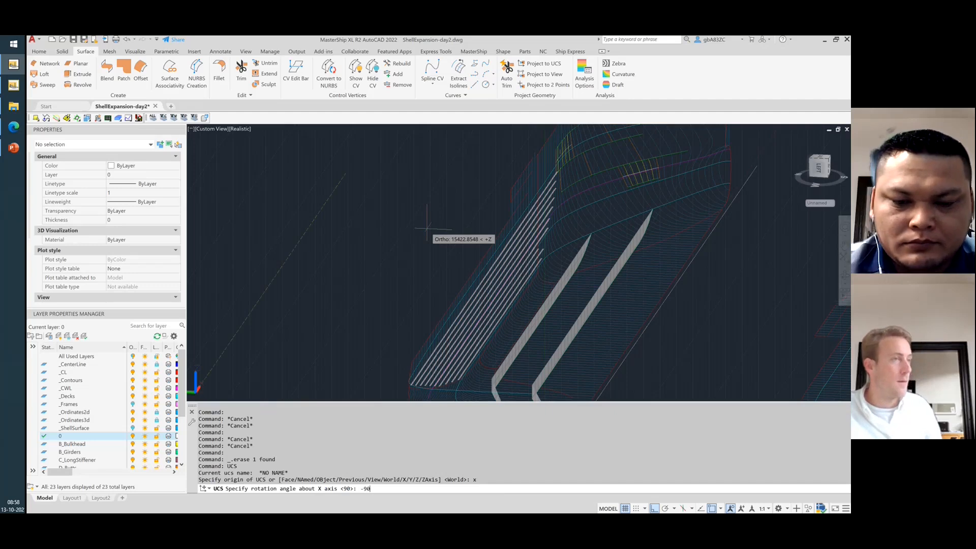
key(Return)
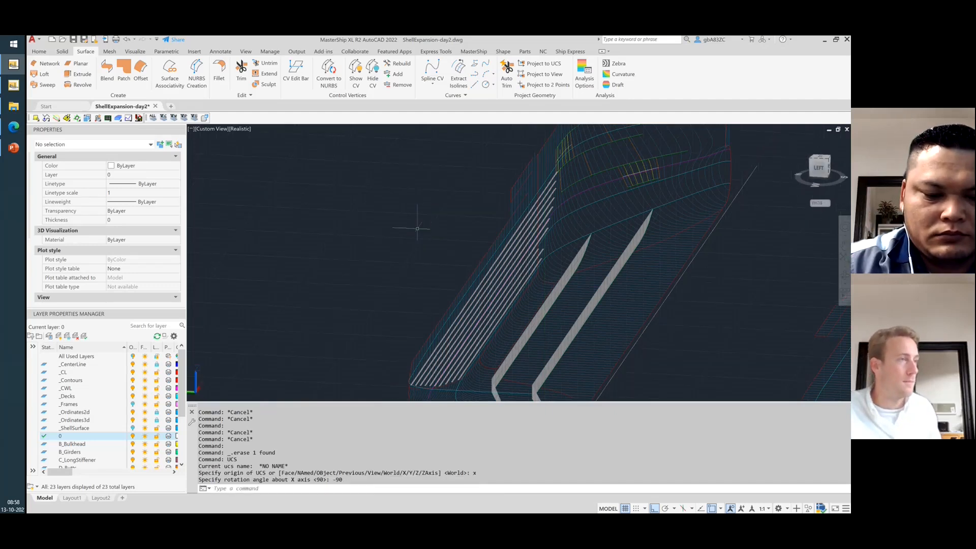
Examine the extruded side stiffeners and the trimmed girders against the hull shape from several oblique 3D angles.
shift+middle_drag(512, 279, 532, 292)
scroll(532, 293, up, 2)
scroll(532, 293, up, 3)
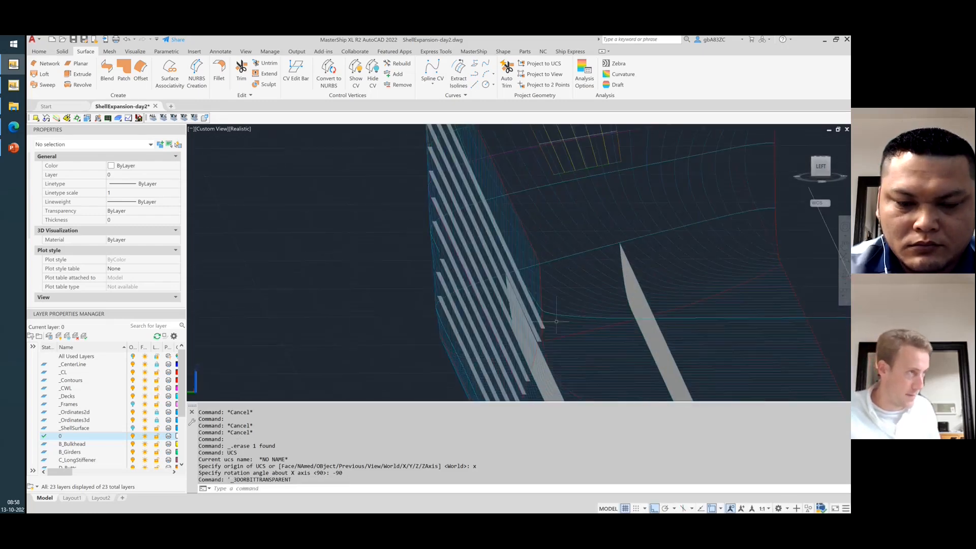
shift+middle_drag(366, 305, 350, 304)
scroll(394, 243, up, 2)
scroll(394, 243, down, 7)
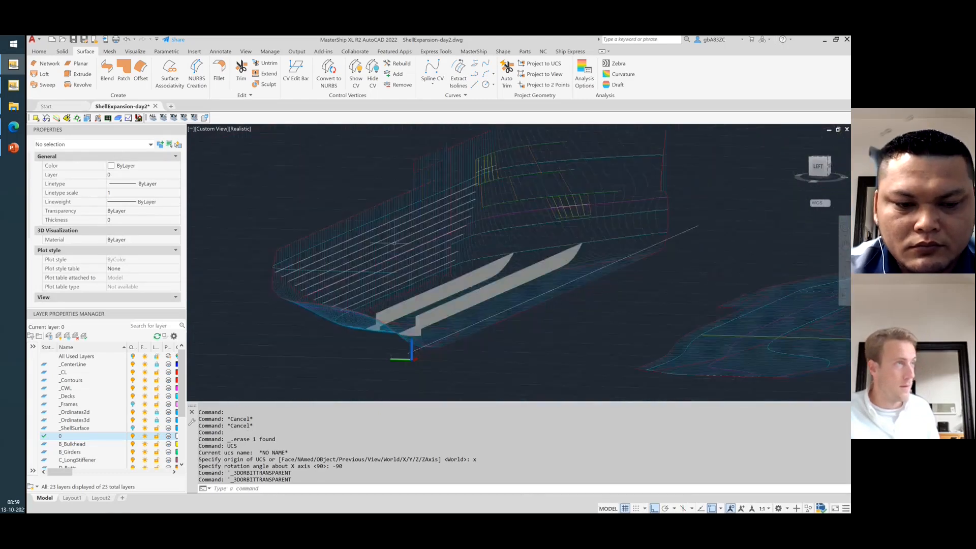
shift+middle_drag(507, 306, 497, 317)
scroll(404, 248, up, 2)
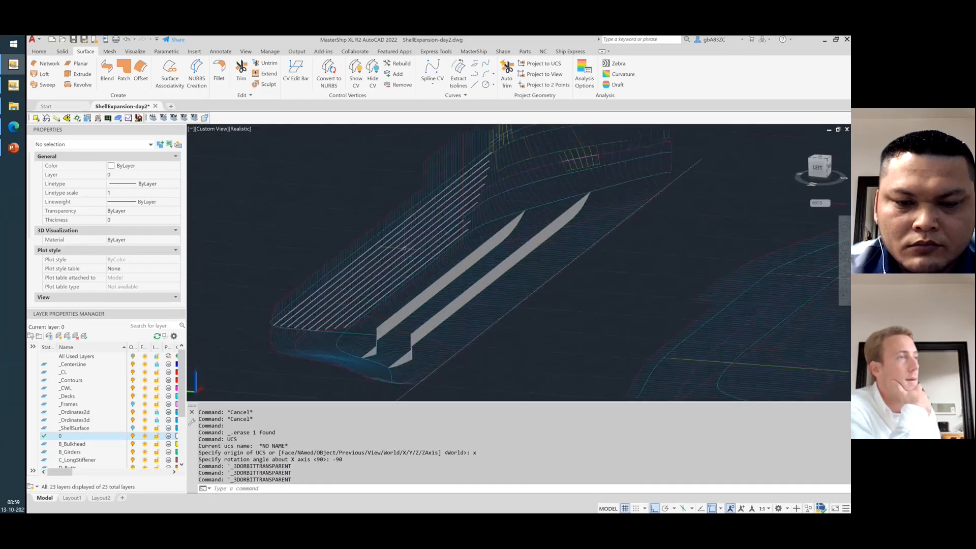
Convert the ten extruded longitudinal side stiffeners to a new surface named longitudinals in the Stiffeners database.
scroll(404, 248, up, 2)
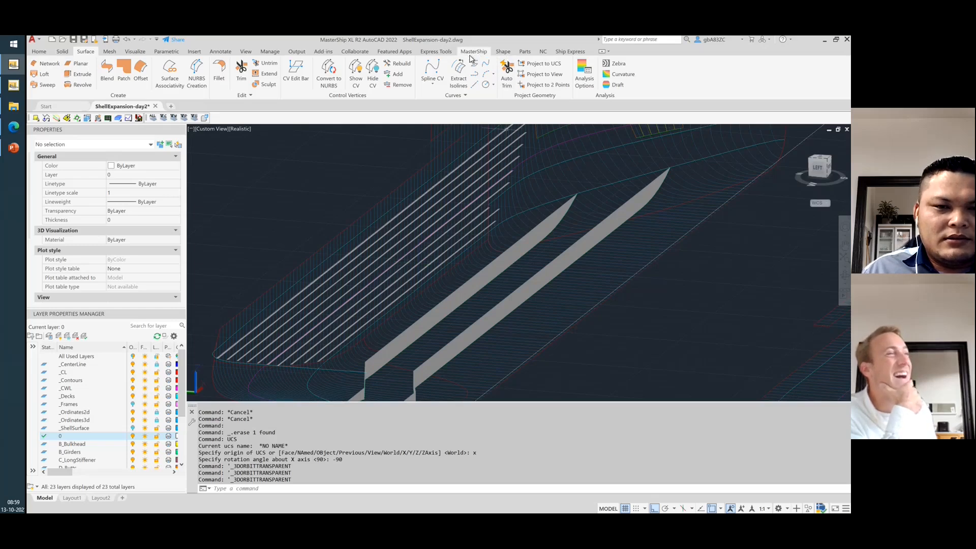
click(506, 52)
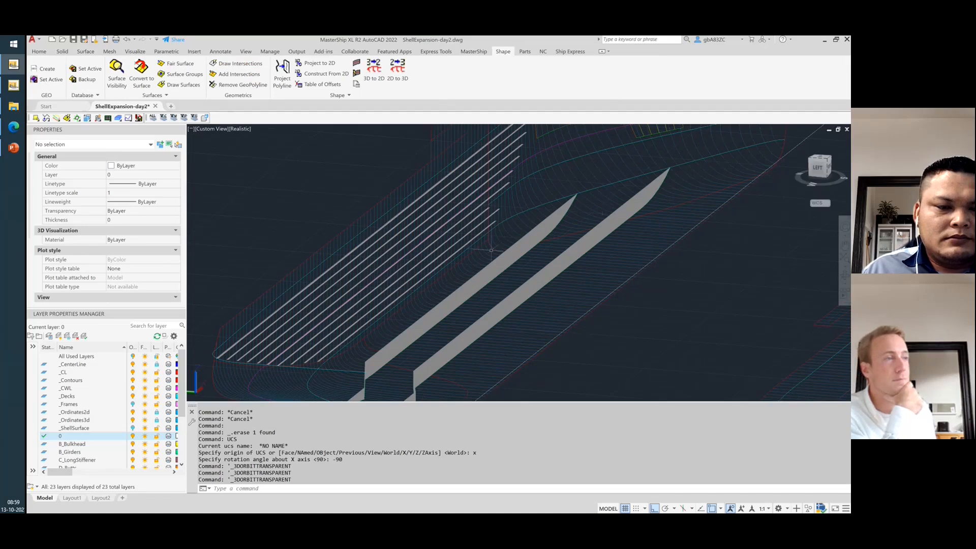
click(141, 76)
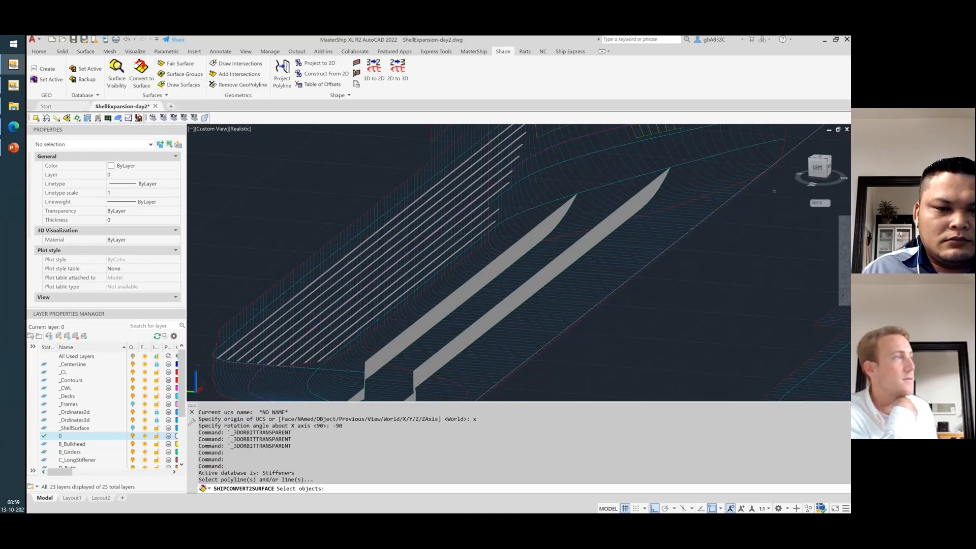
click(831, 169)
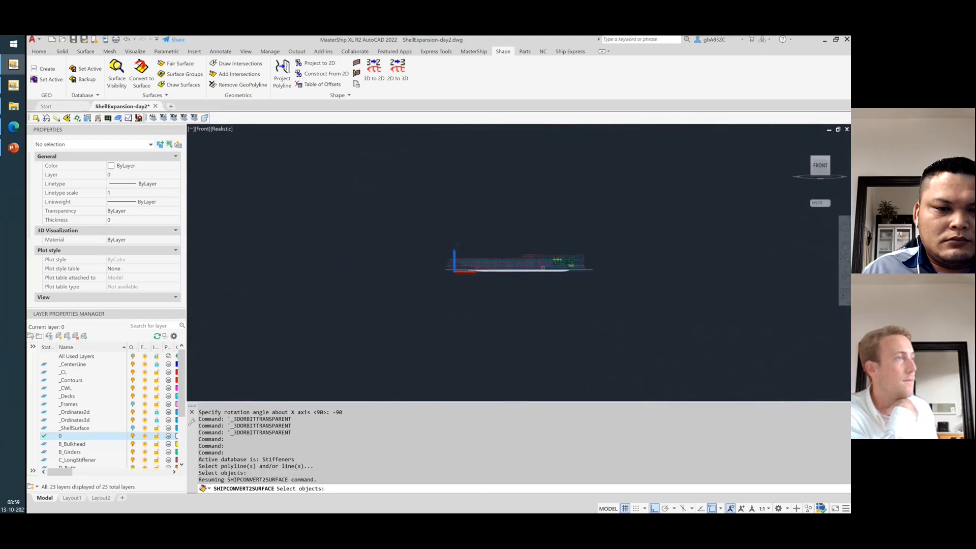
scroll(518, 269, up, 2)
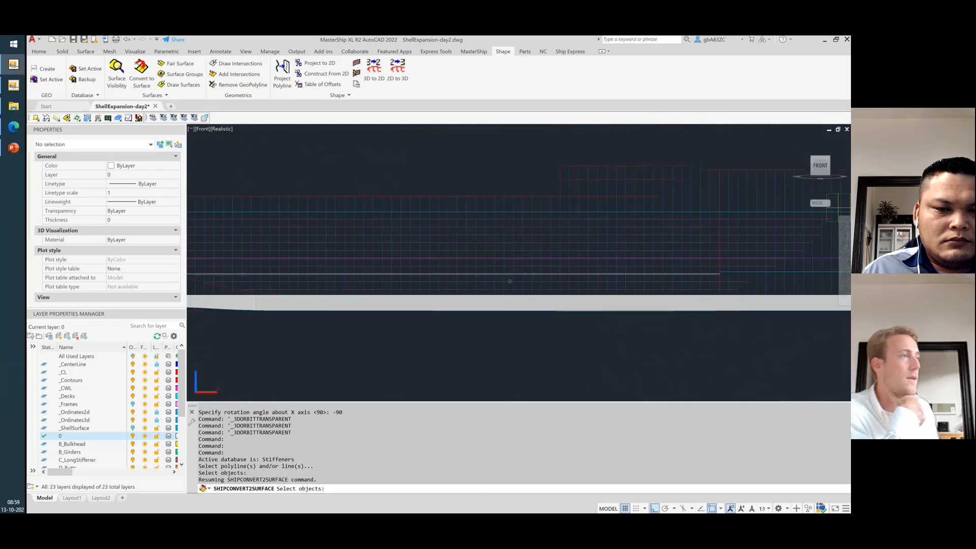
shift+middle_drag(517, 267, 517, 295)
scroll(516, 295, up, 5)
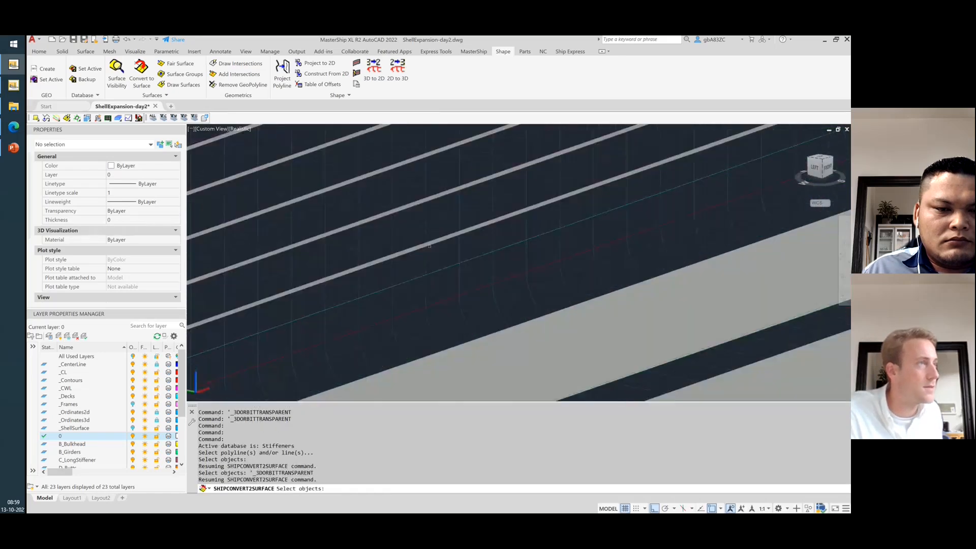
click(431, 244)
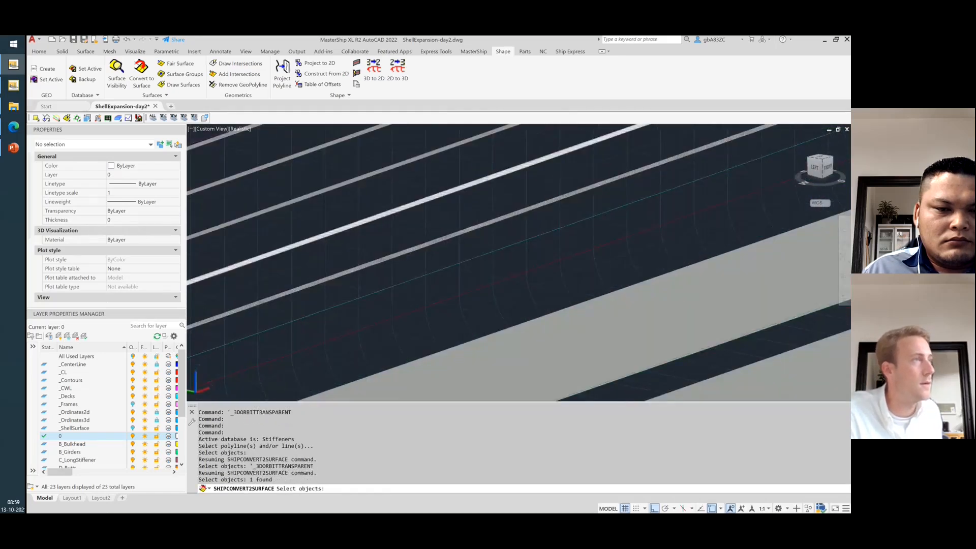
click(438, 193)
click(412, 162)
scroll(412, 162, down, 4)
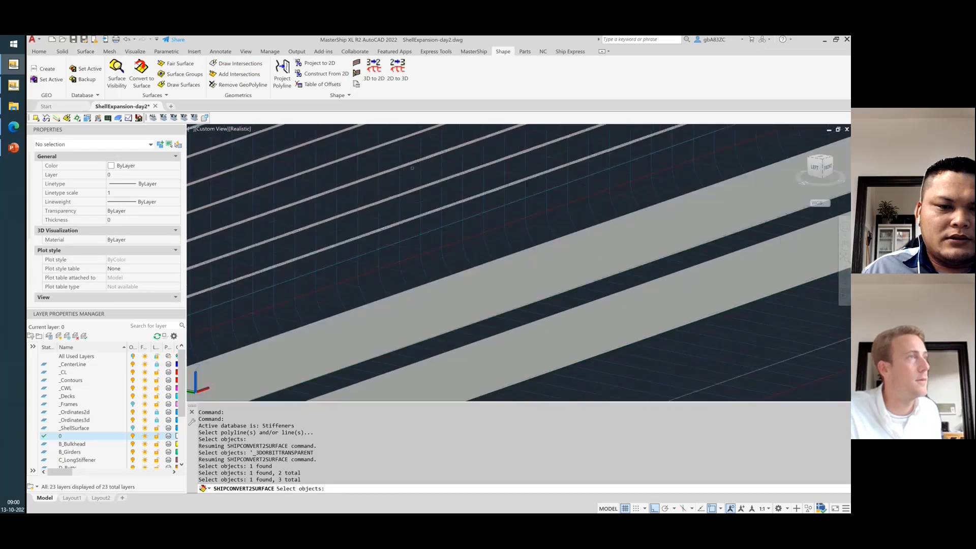
scroll(408, 153, up, 5)
click(400, 159)
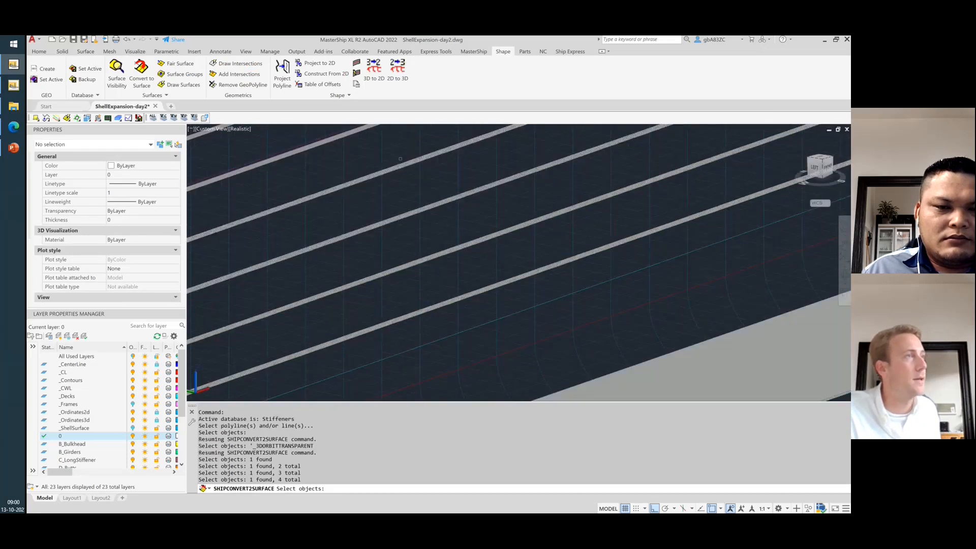
click(358, 132)
scroll(388, 203, down, 2)
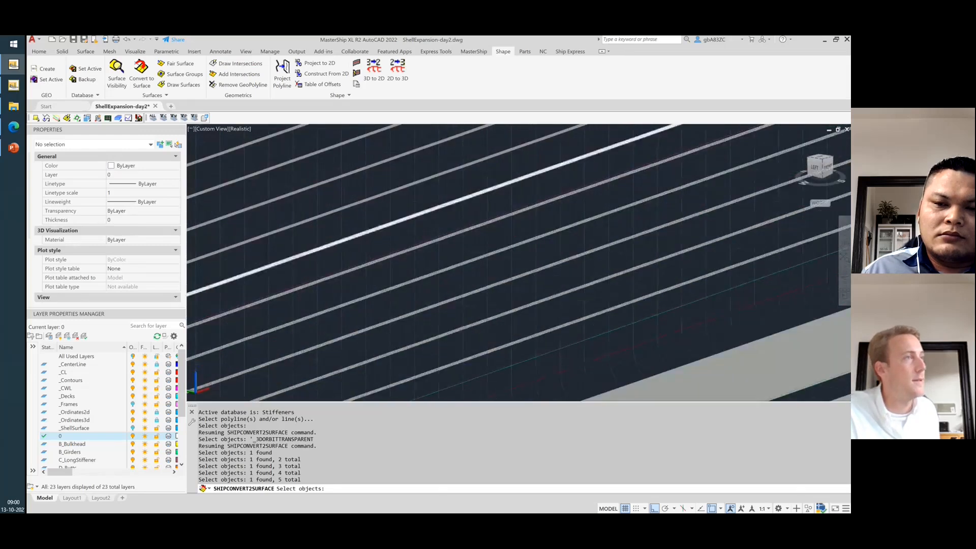
click(378, 227)
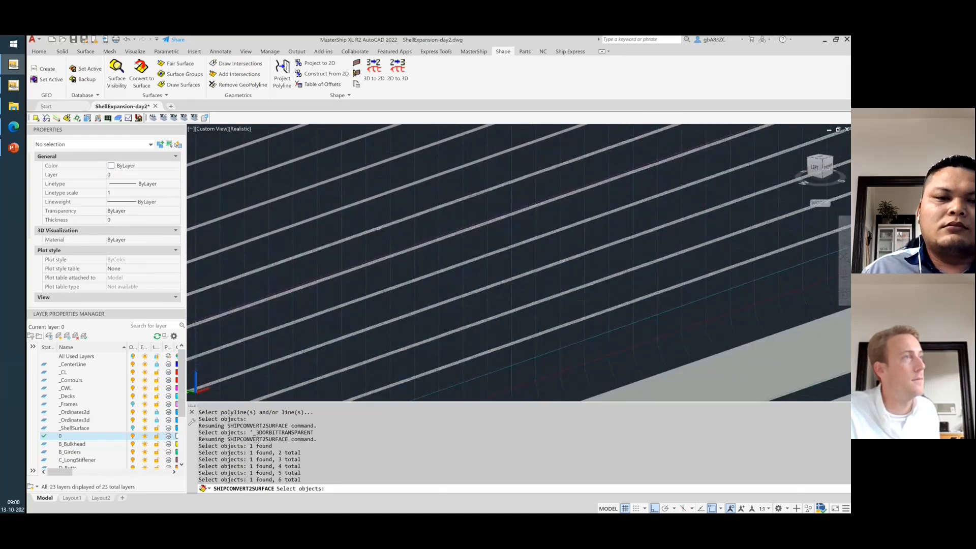
click(376, 198)
click(368, 161)
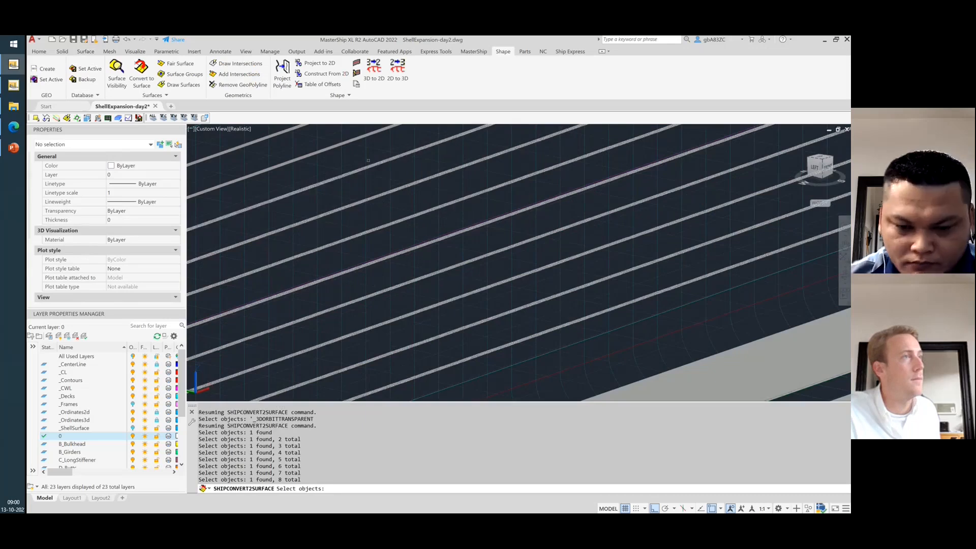
click(341, 147)
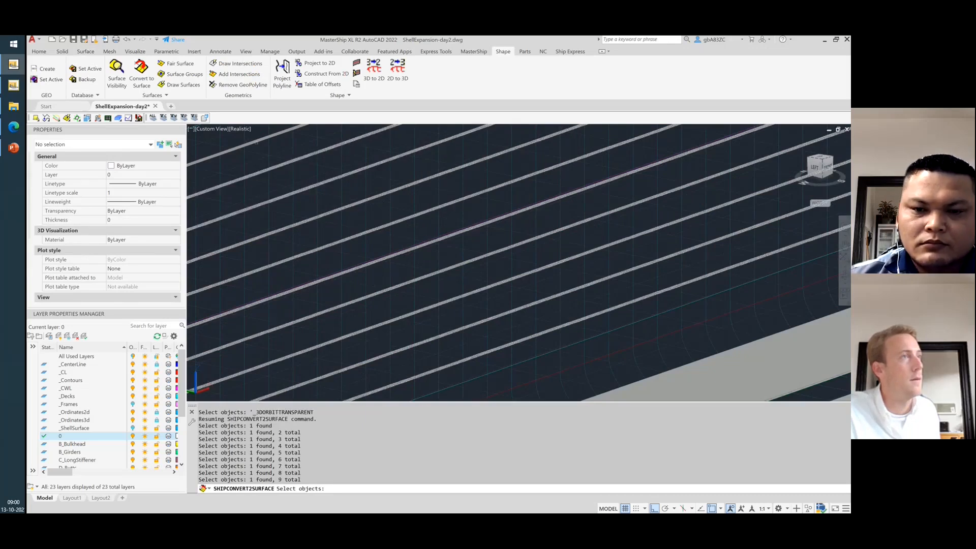
click(256, 143)
scroll(316, 245, down, 4)
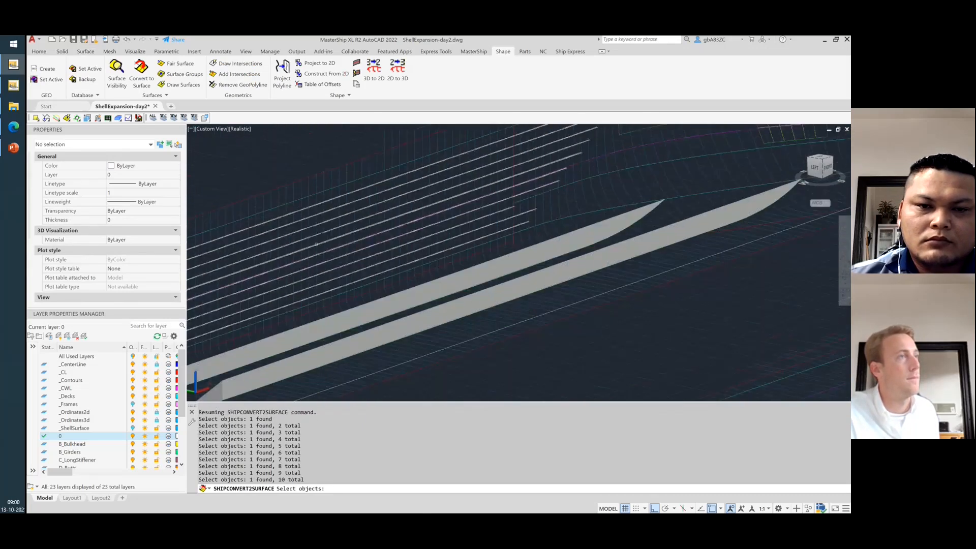
scroll(315, 244, down, 2)
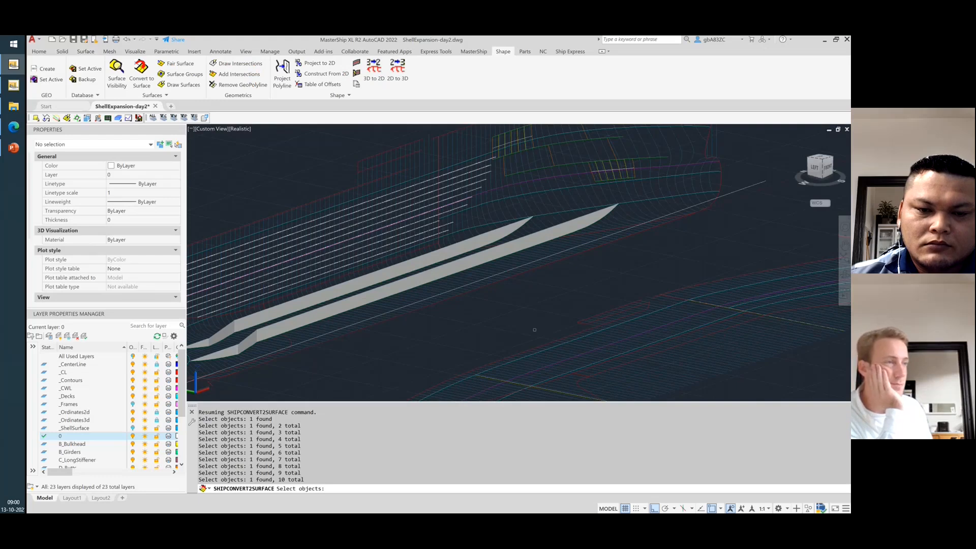
key(Return)
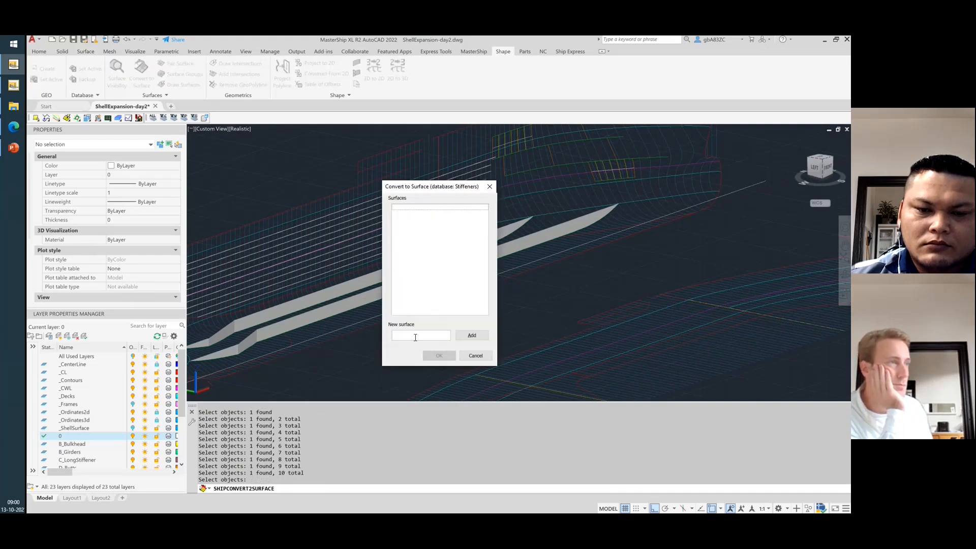
text(longitudinals)
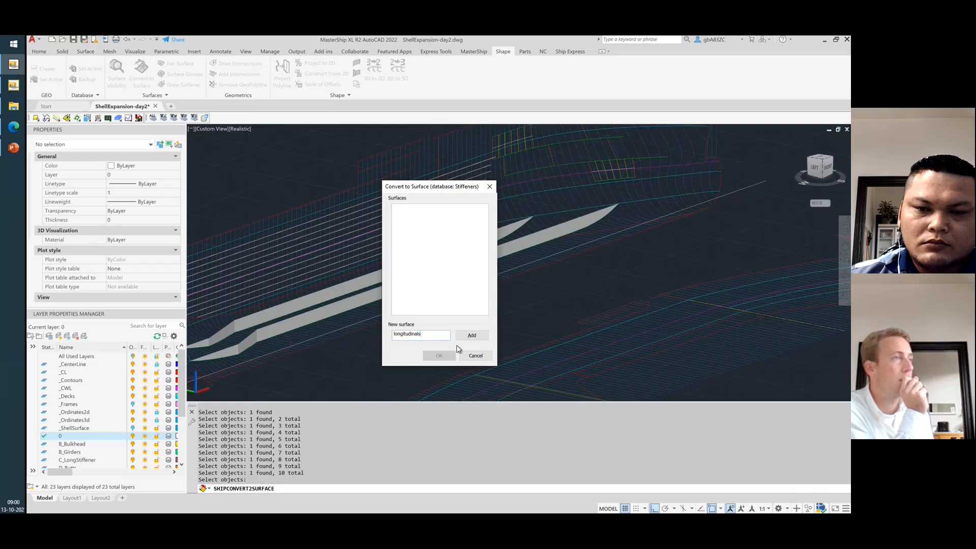
click(470, 336)
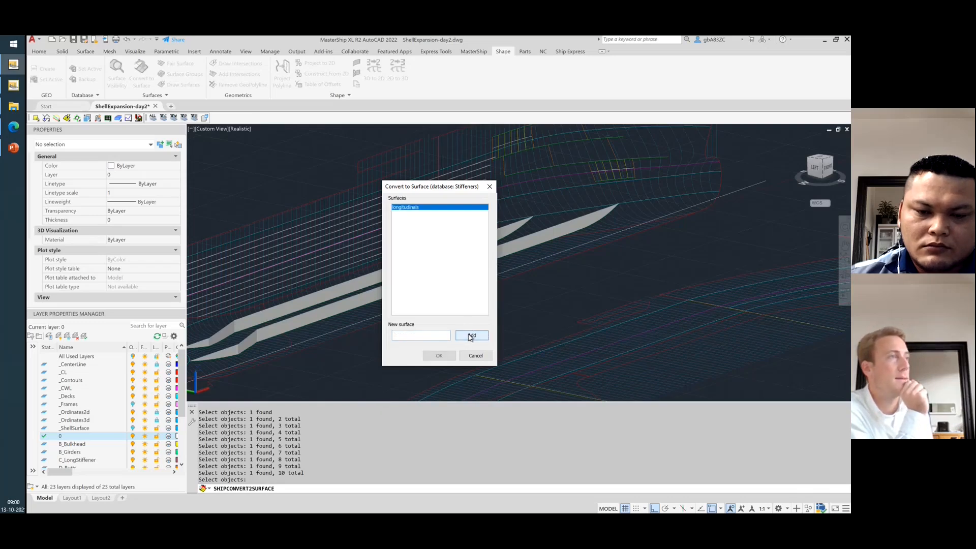
click(439, 356)
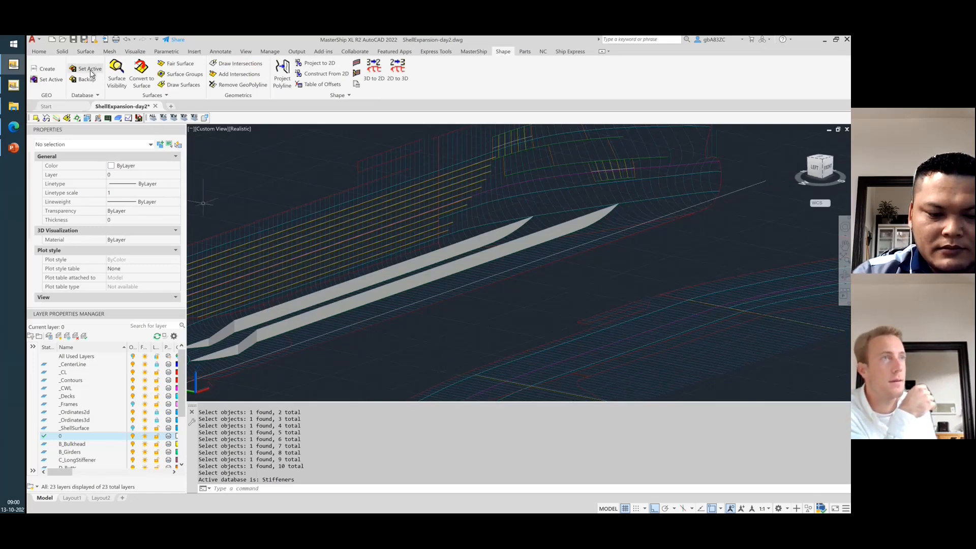
Check which surfaces the Stiffeners database lists under Surface Visibility, and leave the visibility settings unchanged.
click(116, 74)
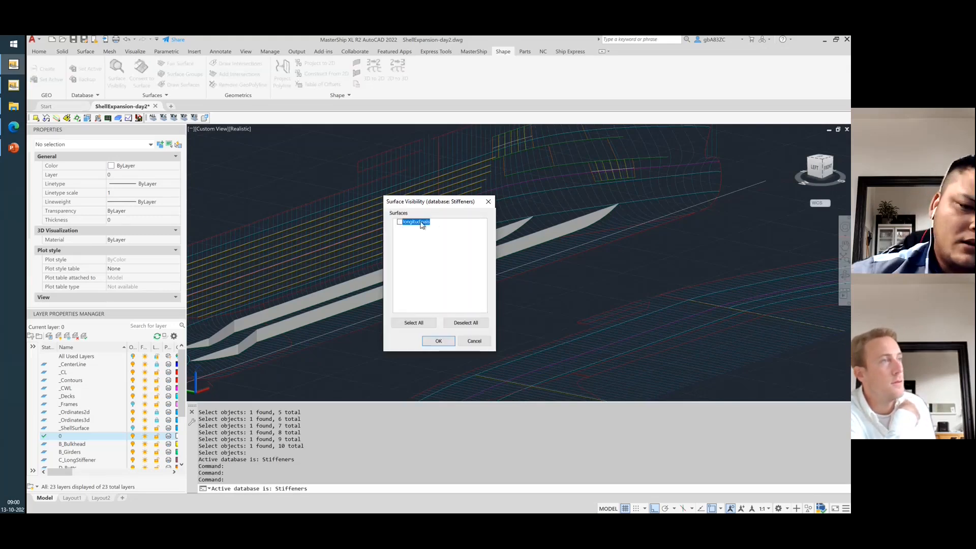
click(471, 344)
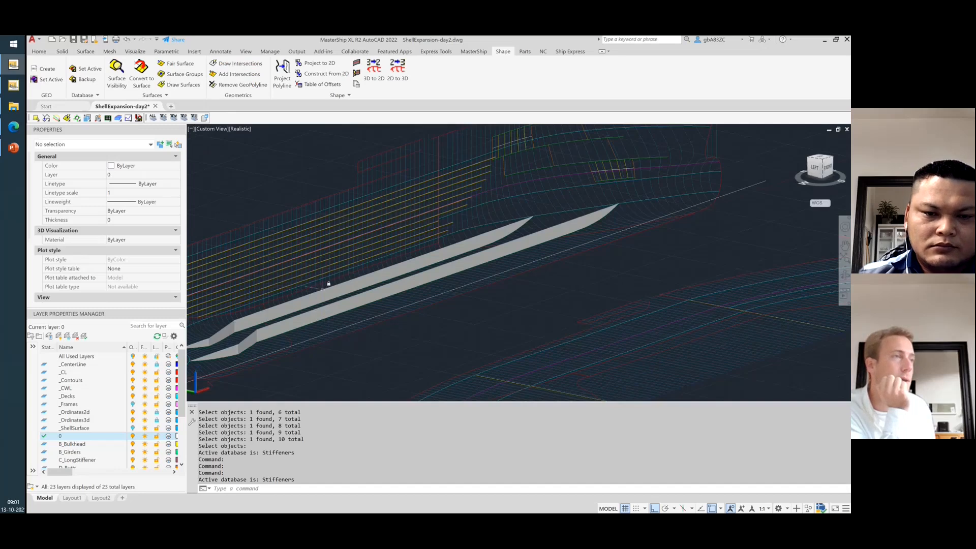
Convert the two trimmed girders to a new surface named Girders in the Stiffeners database.
click(142, 70)
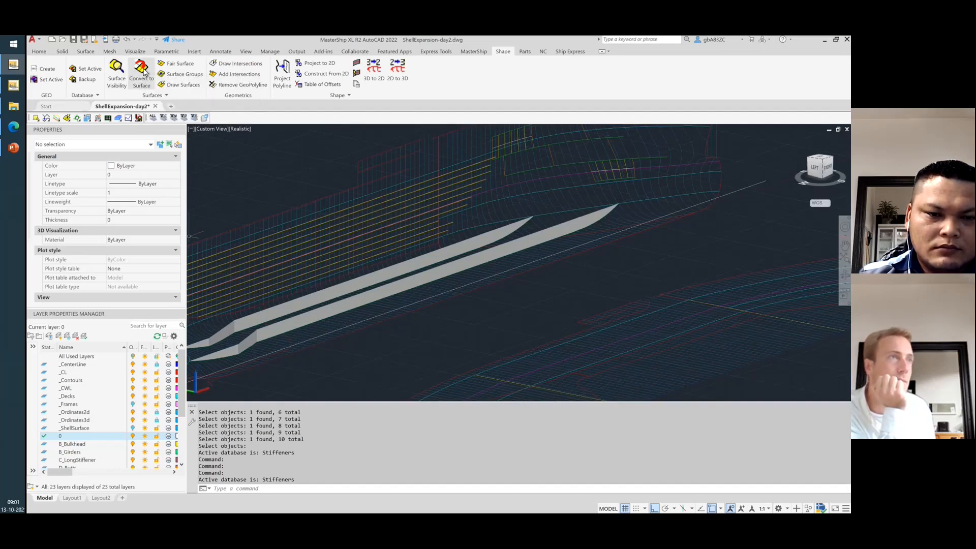
click(412, 272)
click(404, 263)
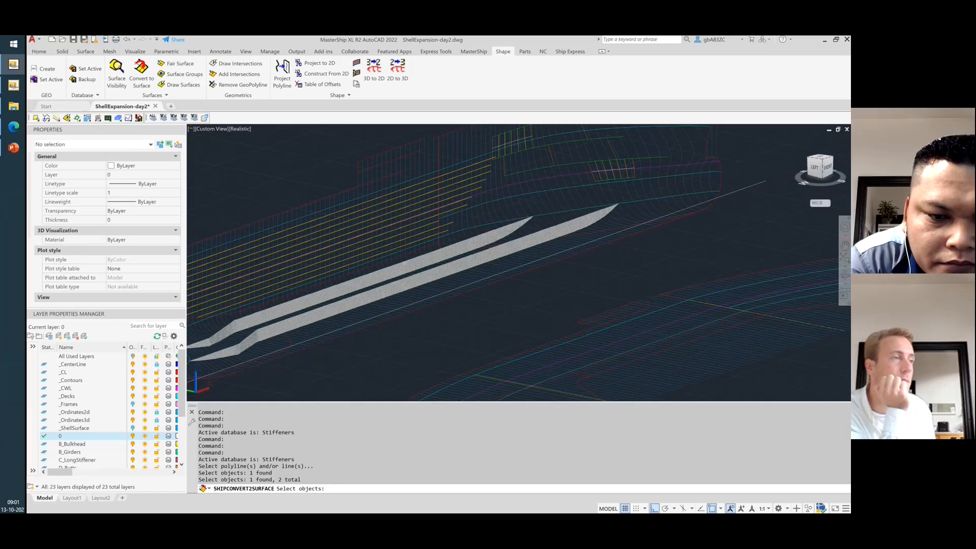
key(Return)
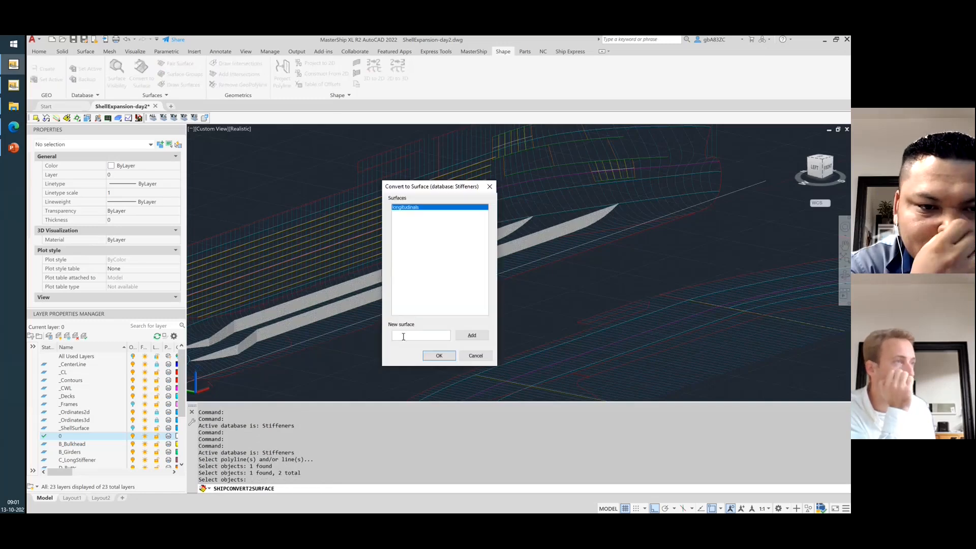
text(Girders)
click(472, 335)
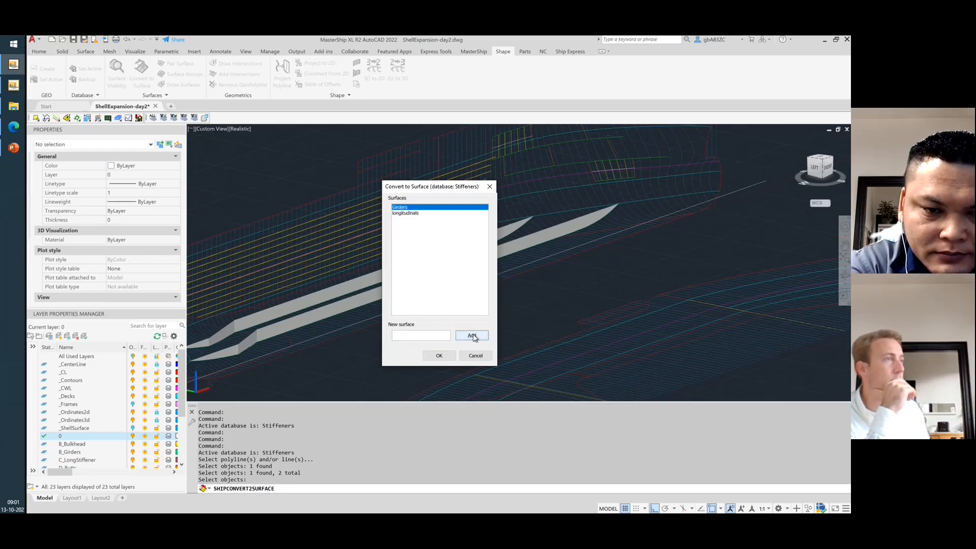
click(439, 357)
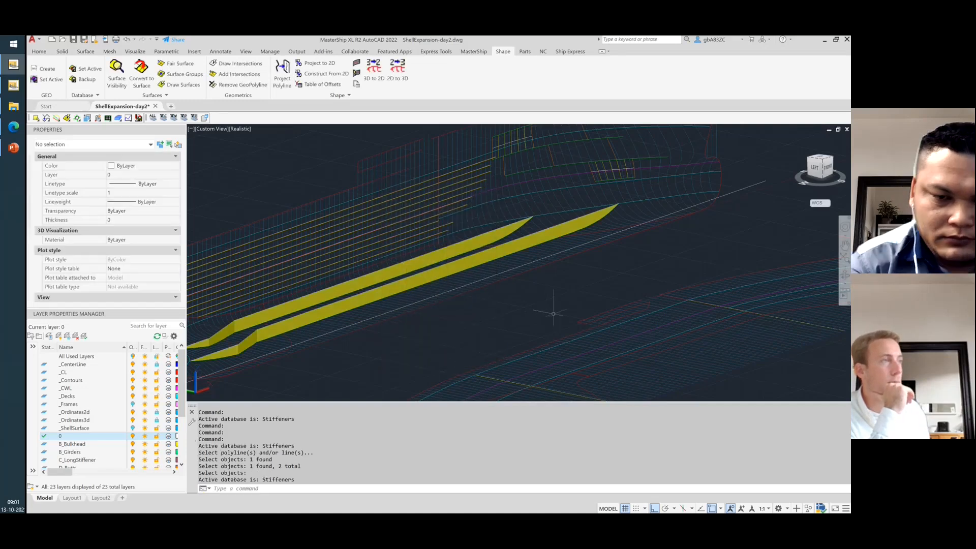
scroll(576, 303, down, 1)
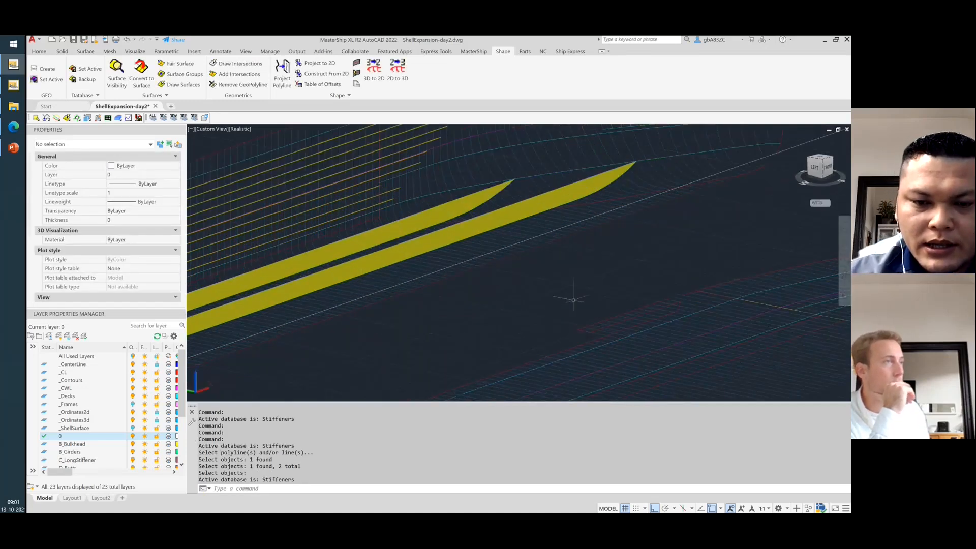
scroll(574, 305, down, 2)
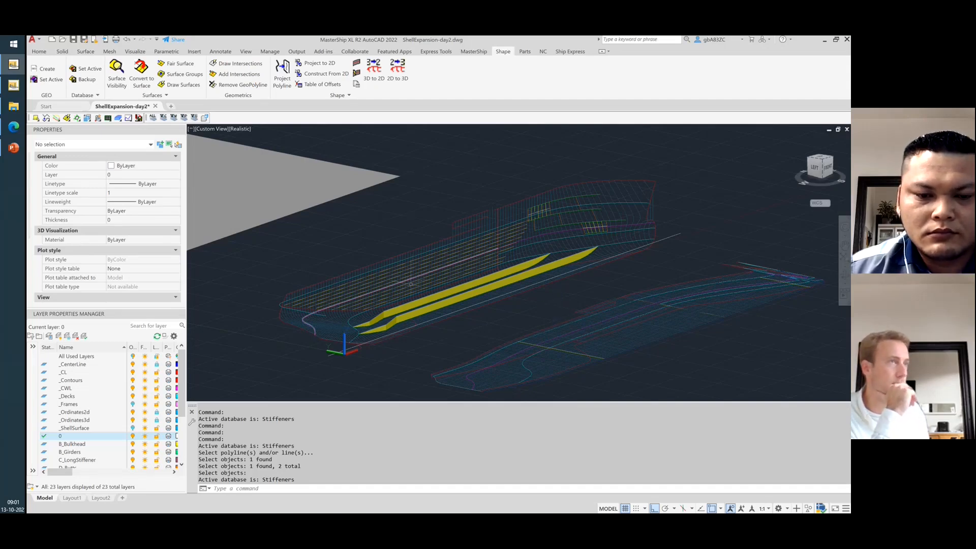
Open ShipStart.dwg from the 0000-New Project folder of Training Naval Arch and turn on its grid display.
click(62, 40)
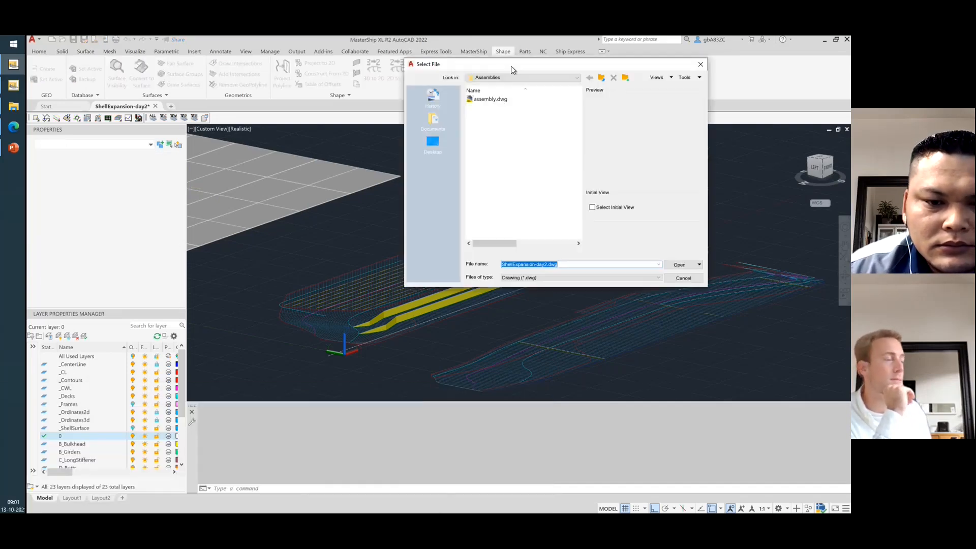
click(489, 142)
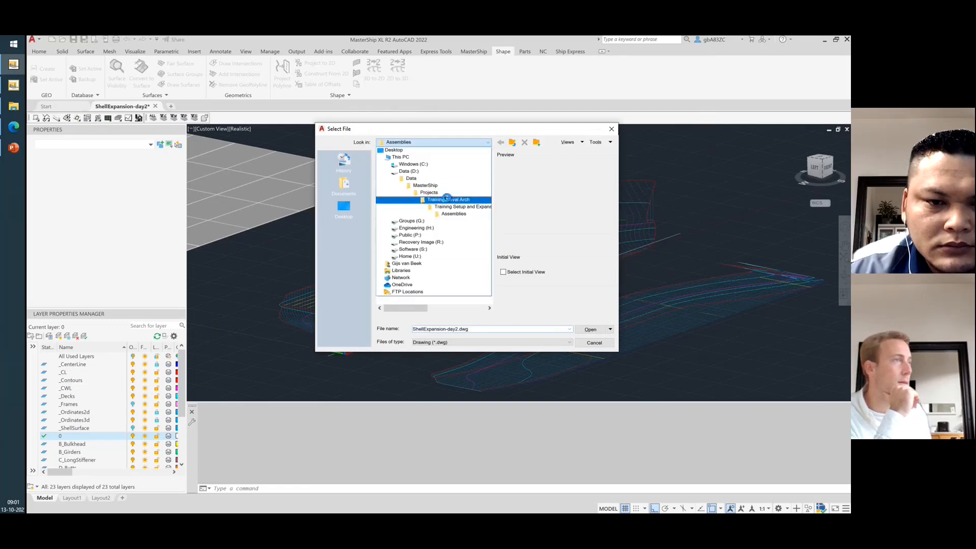
click(447, 199)
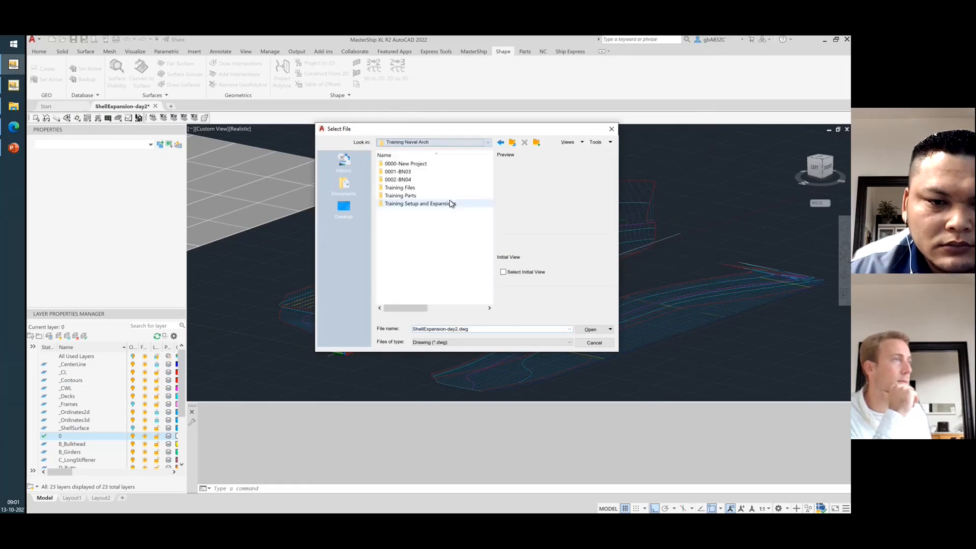
double_click(405, 164)
click(401, 220)
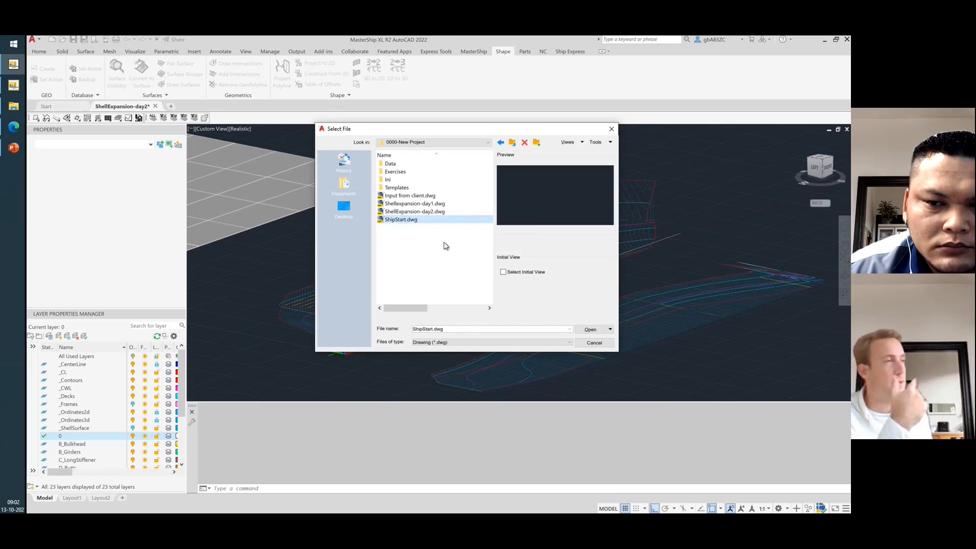
click(589, 331)
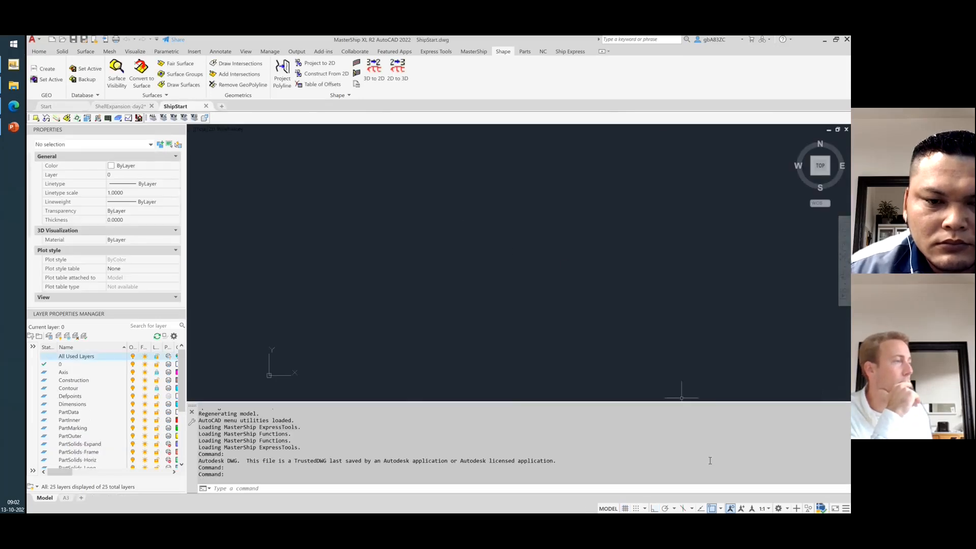
click(626, 509)
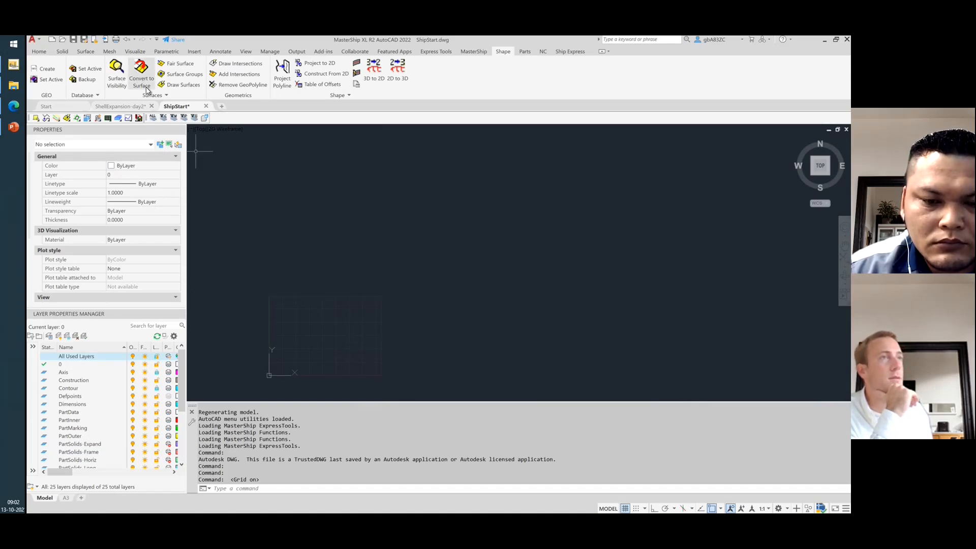
Turn on the visibility of the Girders and longitudinals surfaces in the Stiffeners database.
click(117, 82)
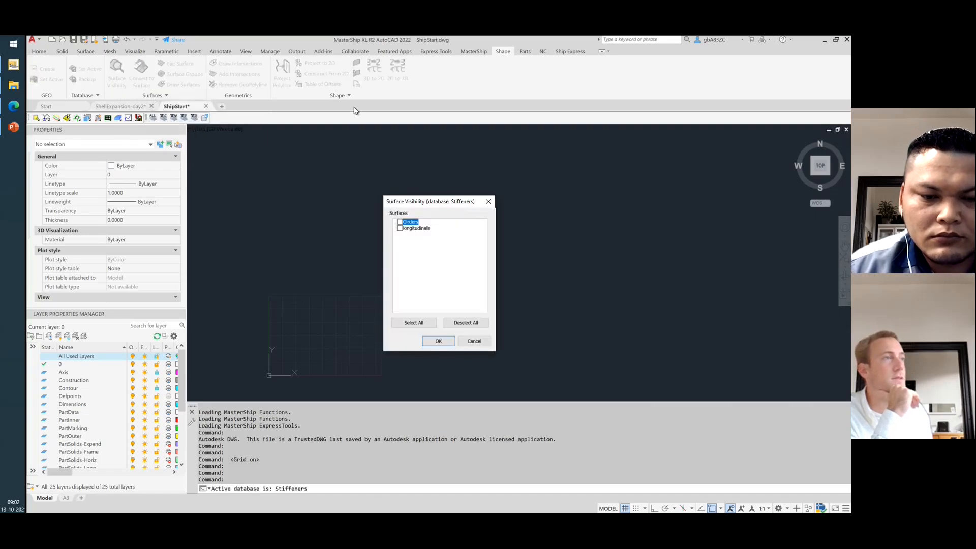
click(400, 228)
click(400, 221)
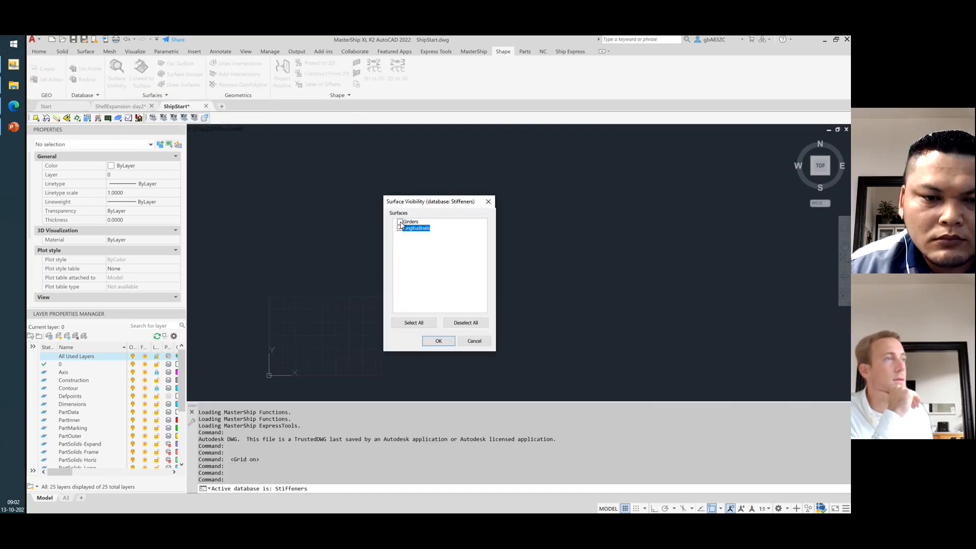
click(439, 341)
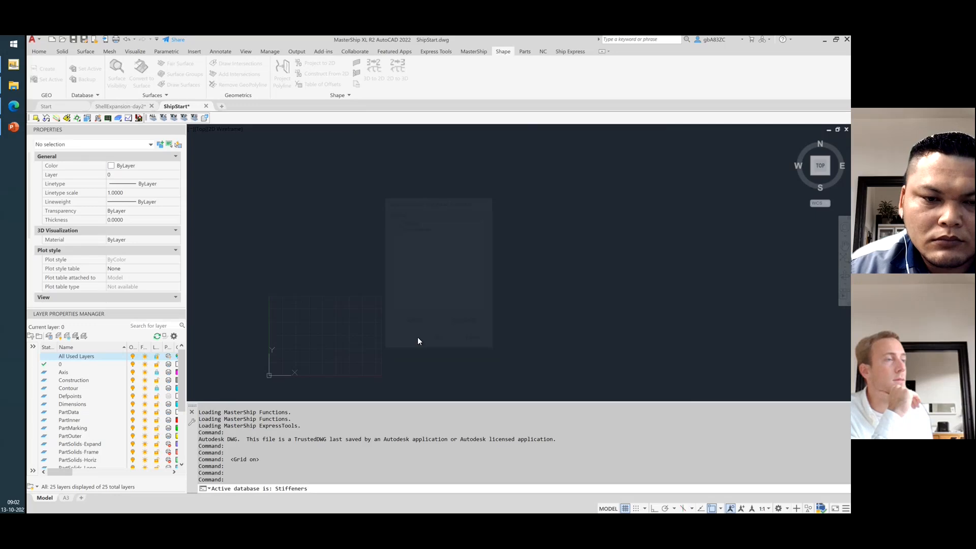
Zoom to the drawing extents and examine the displayed girders and longitudinals from a 3D angle.
shift+middle_drag(488, 316, 523, 274)
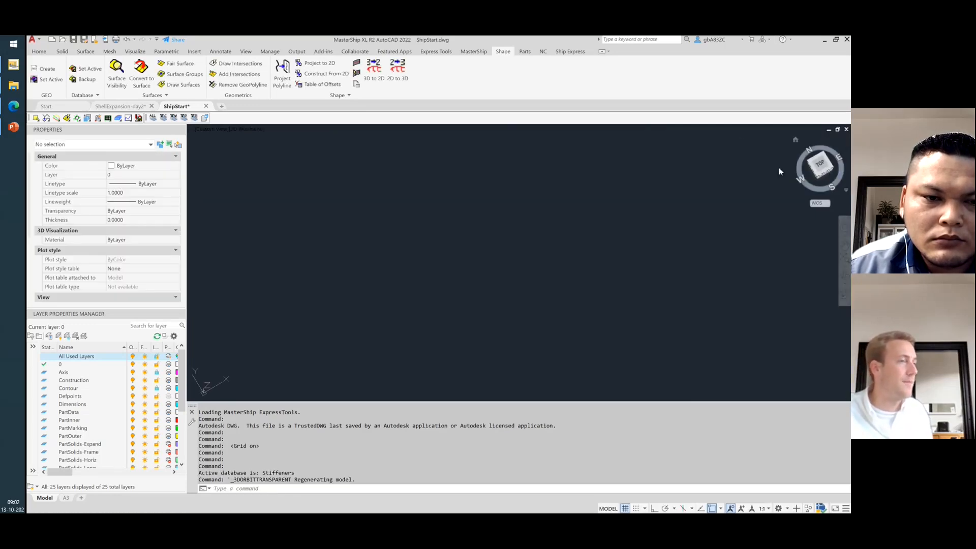
click(632, 243)
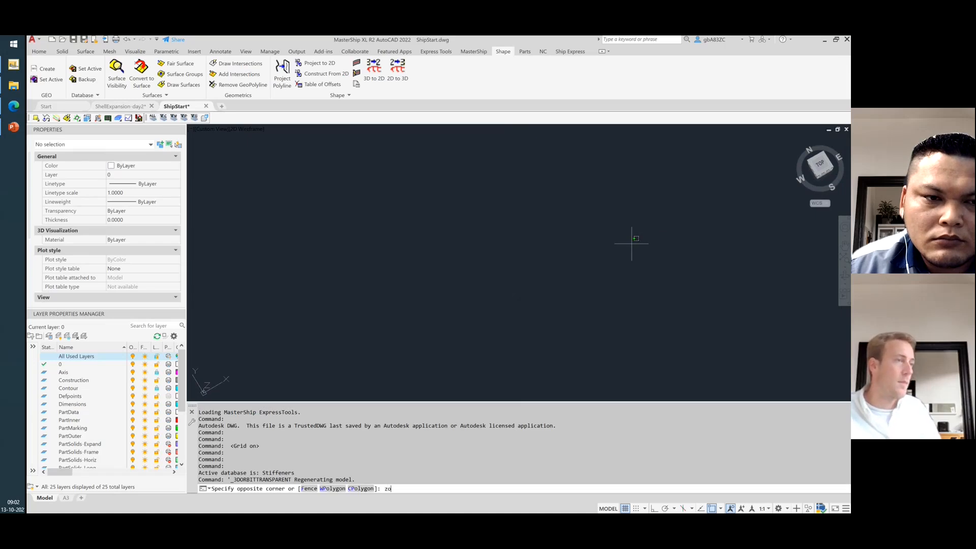
key(Escape)
key(Escape)
key(Escape)
text(z)
key(Return)
text(e)
key(Return)
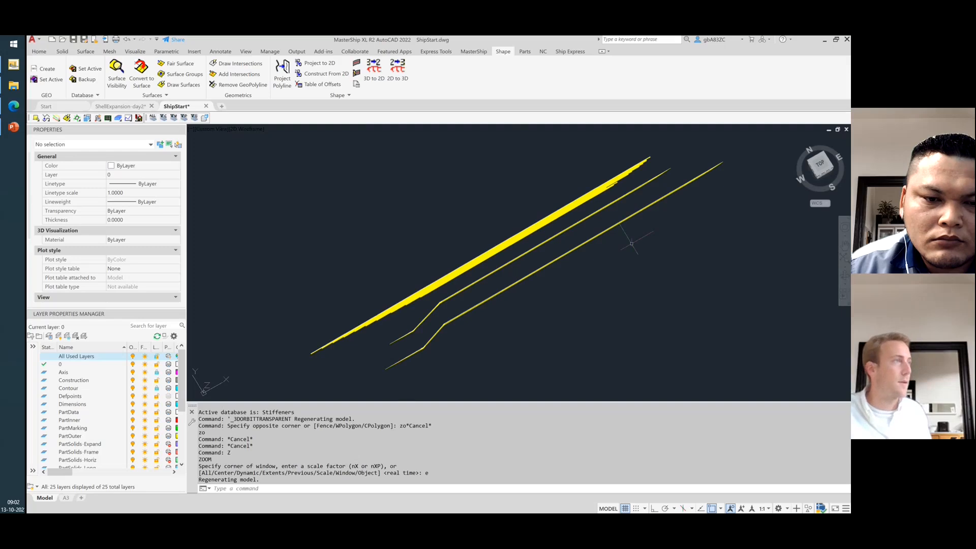
key(Escape)
shift+middle_drag(585, 290, 605, 258)
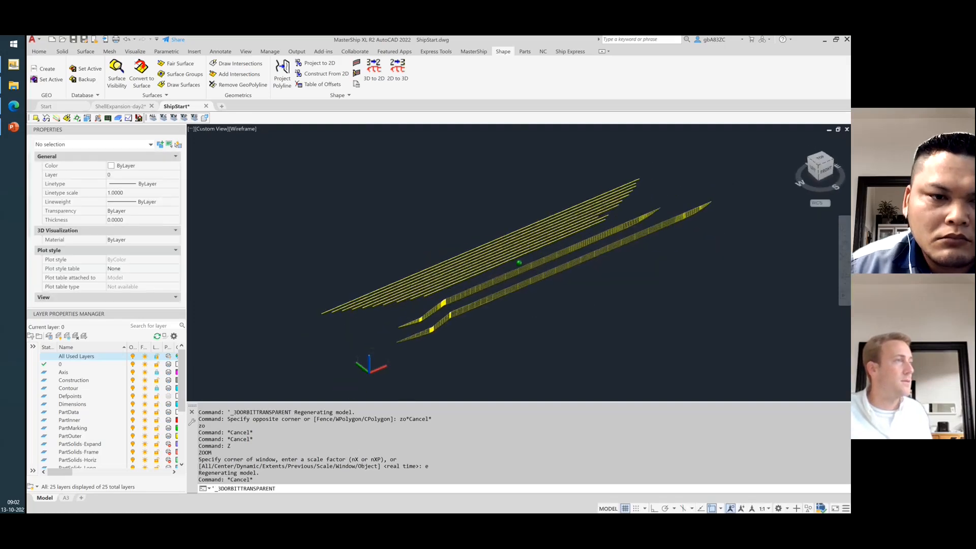
Turn off the visibility of both Stiffeners surfaces and draw Girders and longitudinals as actual surfaces in 3D presentation.
click(116, 81)
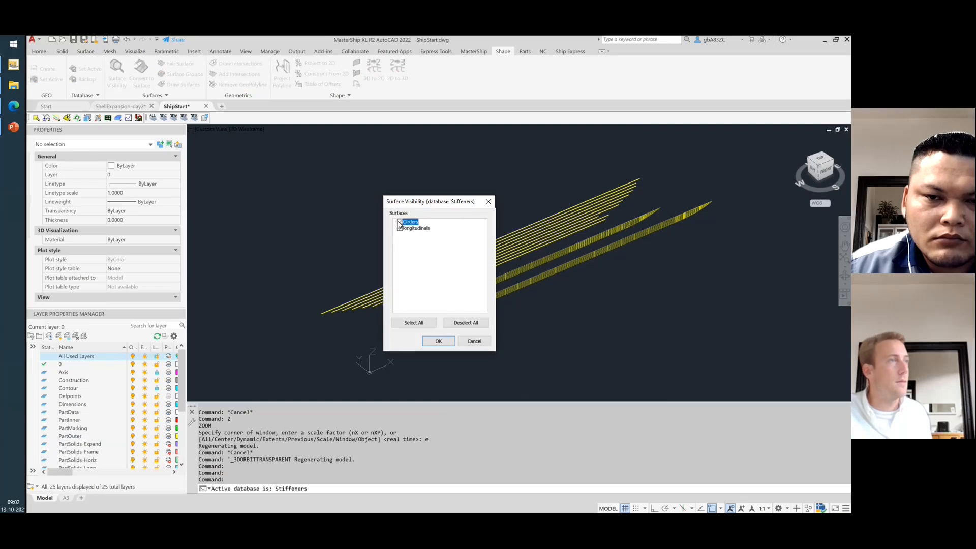
click(438, 341)
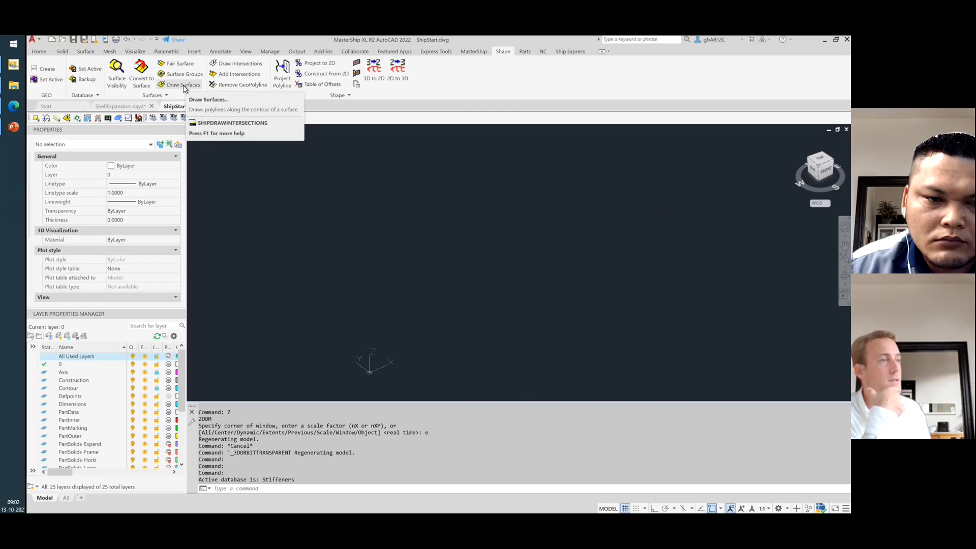
click(184, 84)
click(399, 197)
click(399, 204)
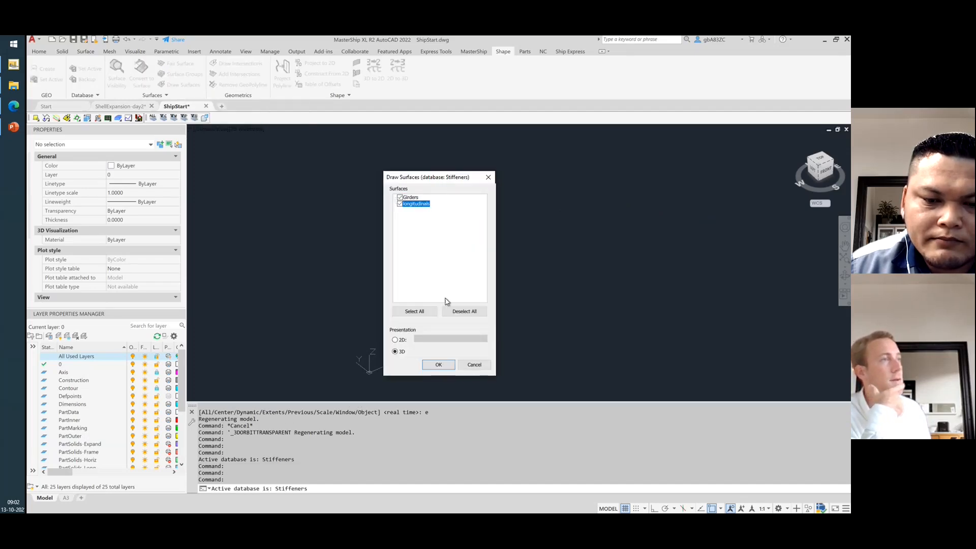
click(438, 365)
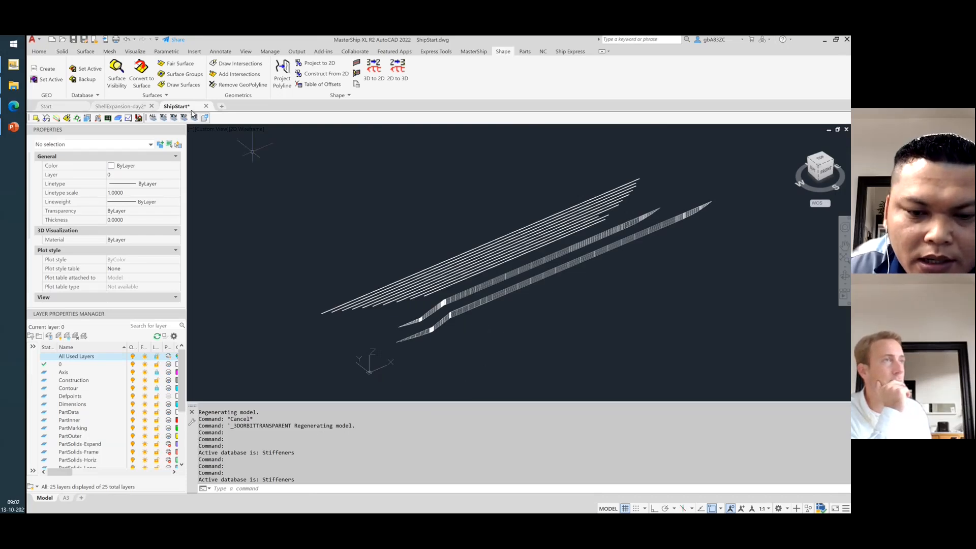
Set the visual style to Shaded with edges, and check the active surface database without changing it.
click(245, 128)
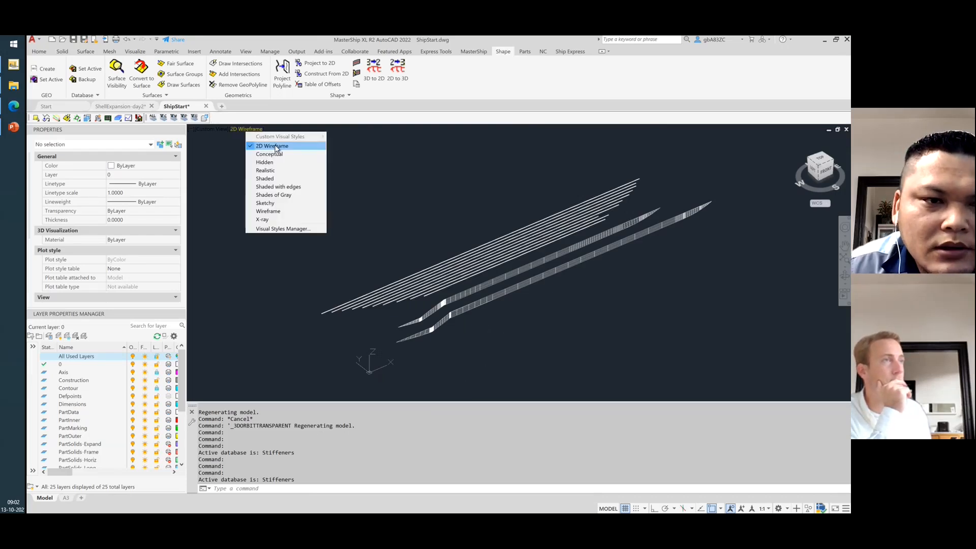
click(272, 186)
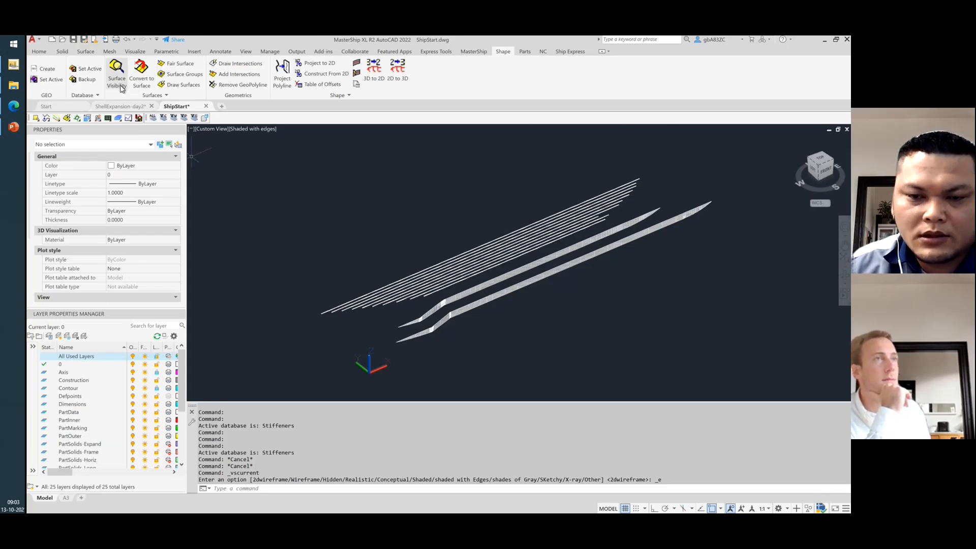
click(87, 69)
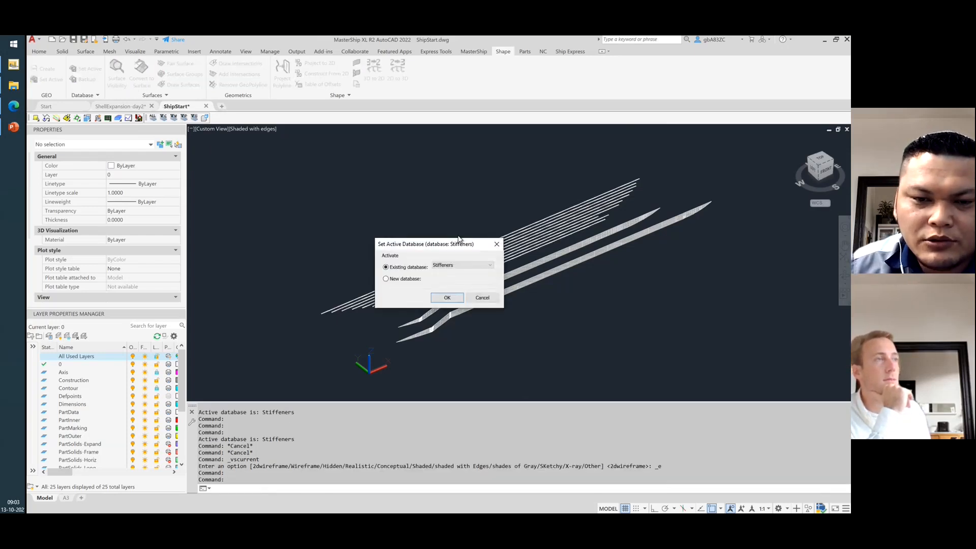
click(482, 298)
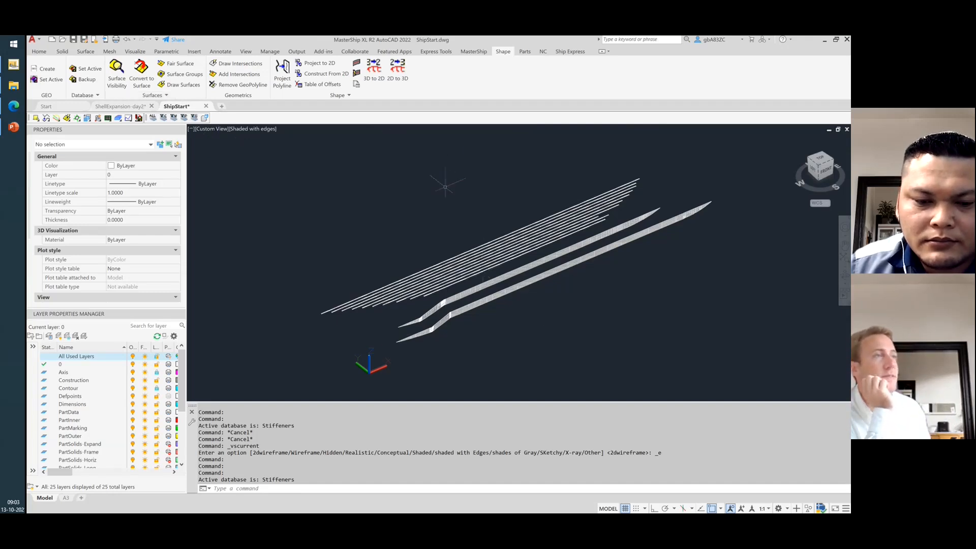
Make Hull the active database and draw all its surfaces, Bow-Port, Bow-SB and The rest, in 3D.
click(88, 70)
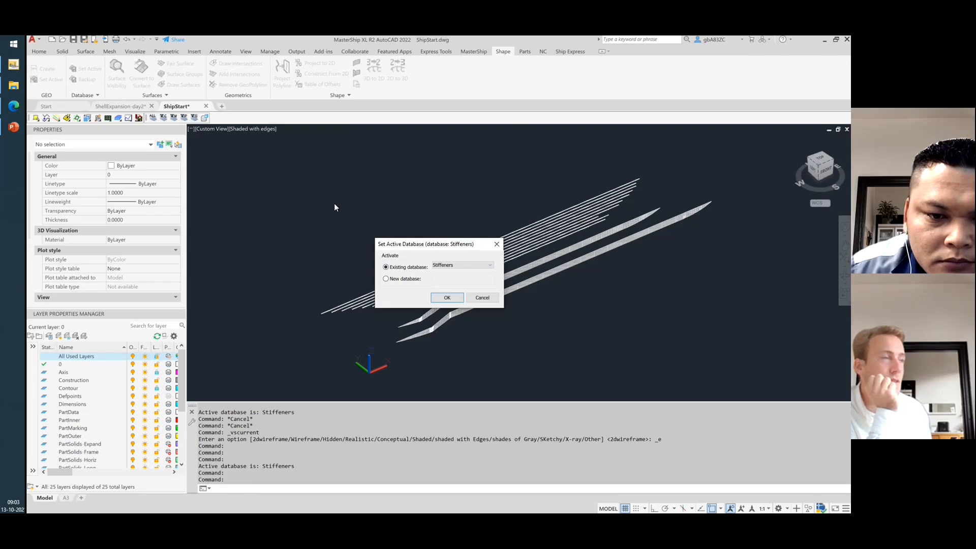
click(473, 270)
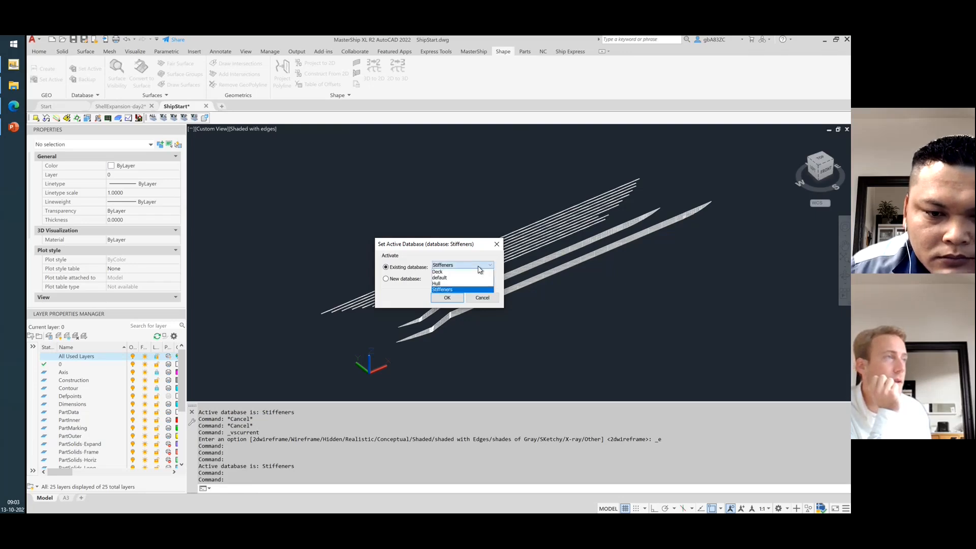
click(439, 285)
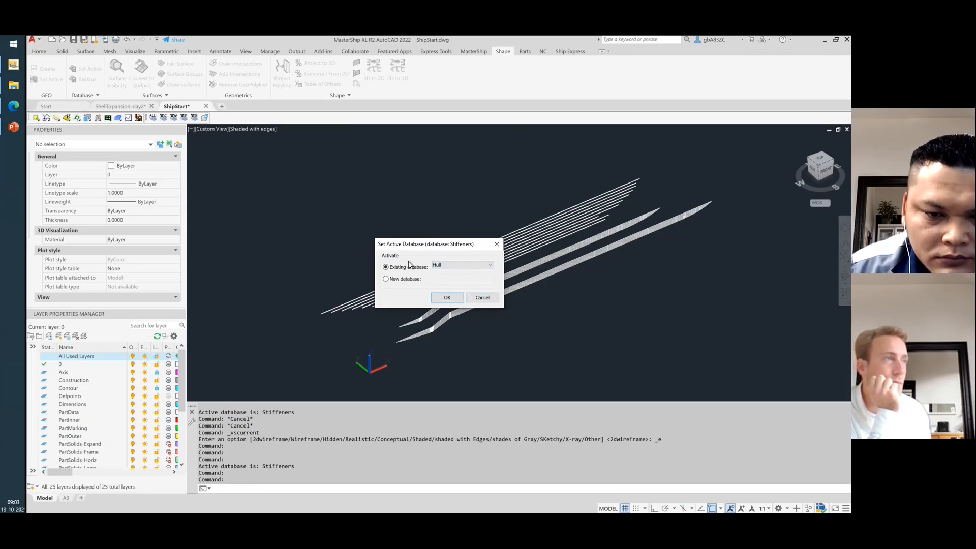
click(448, 298)
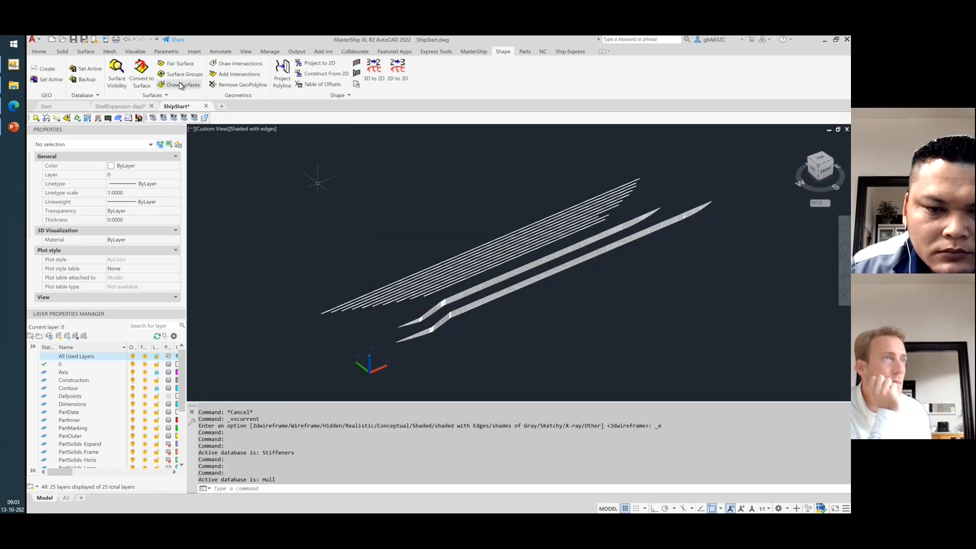
click(180, 86)
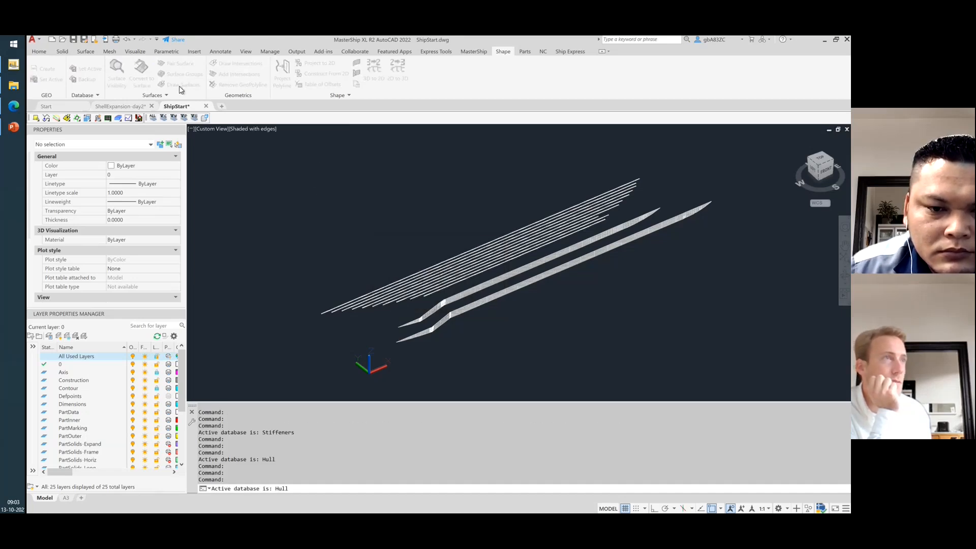
click(422, 313)
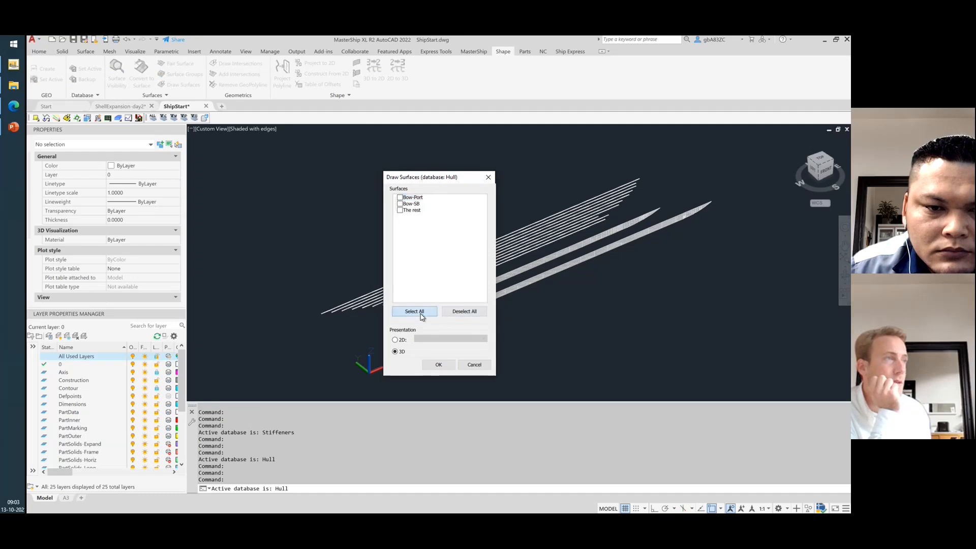
click(438, 365)
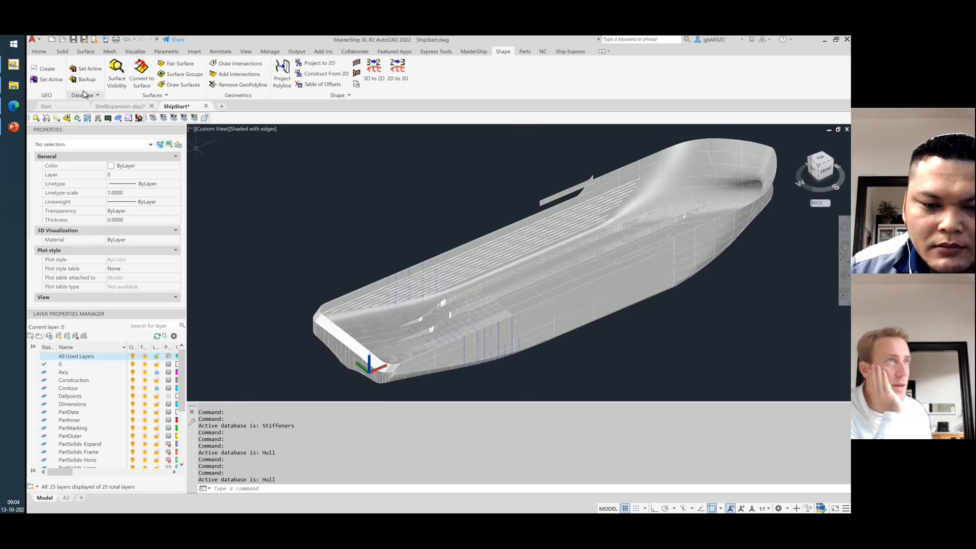
Make Deck the active database and draw its Main deck surface in 3D.
click(90, 71)
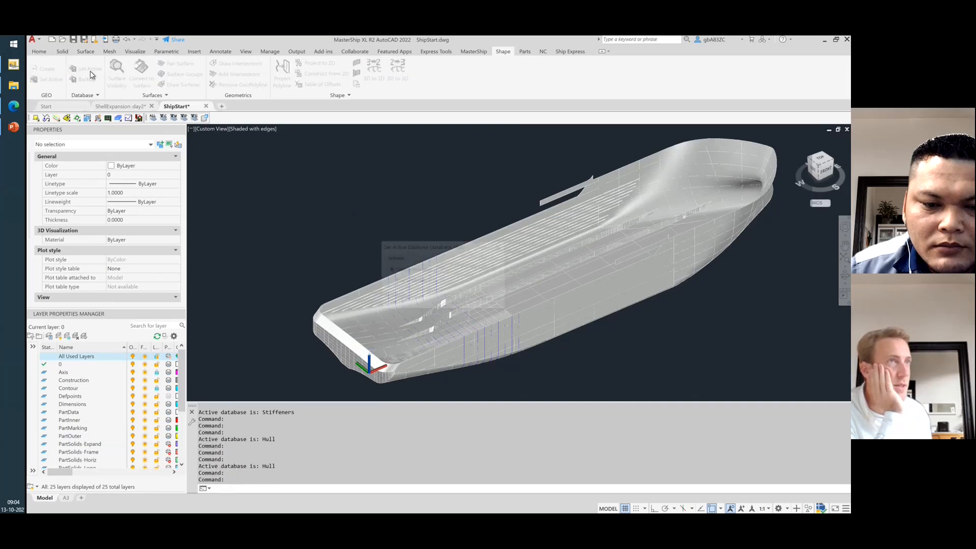
click(463, 266)
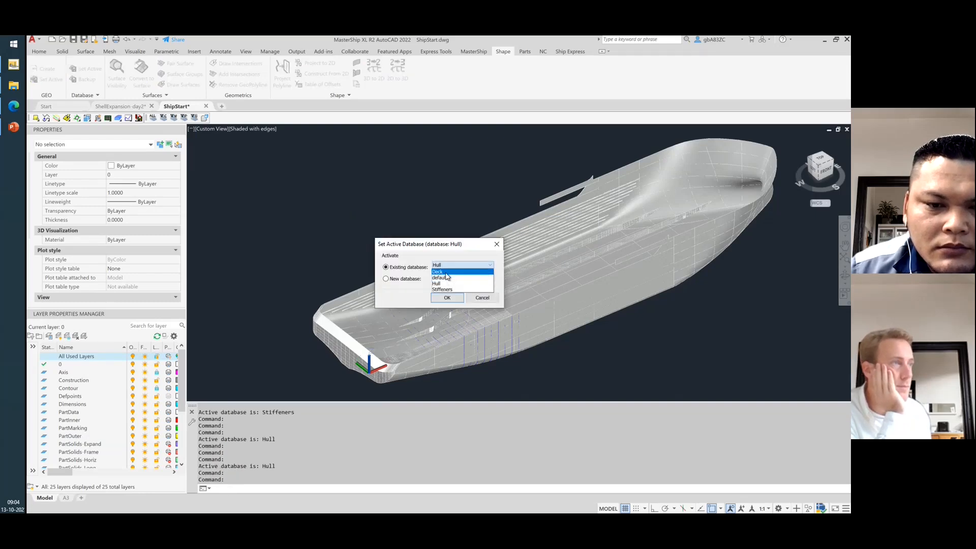
click(445, 272)
click(447, 298)
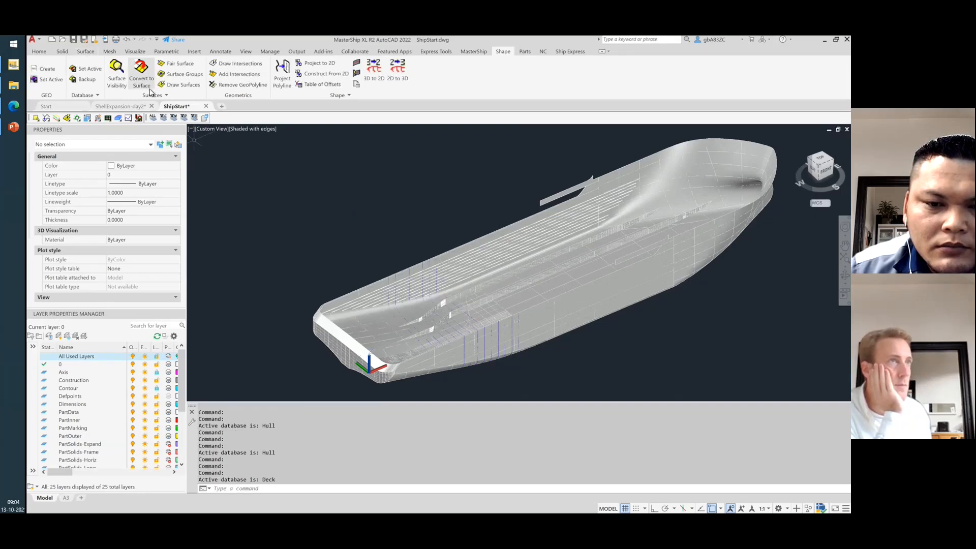
click(181, 85)
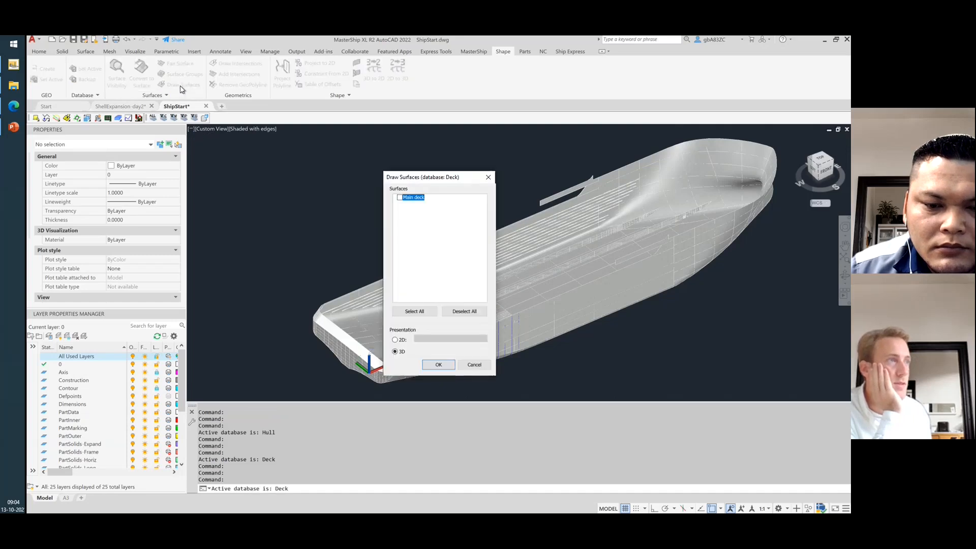
click(438, 364)
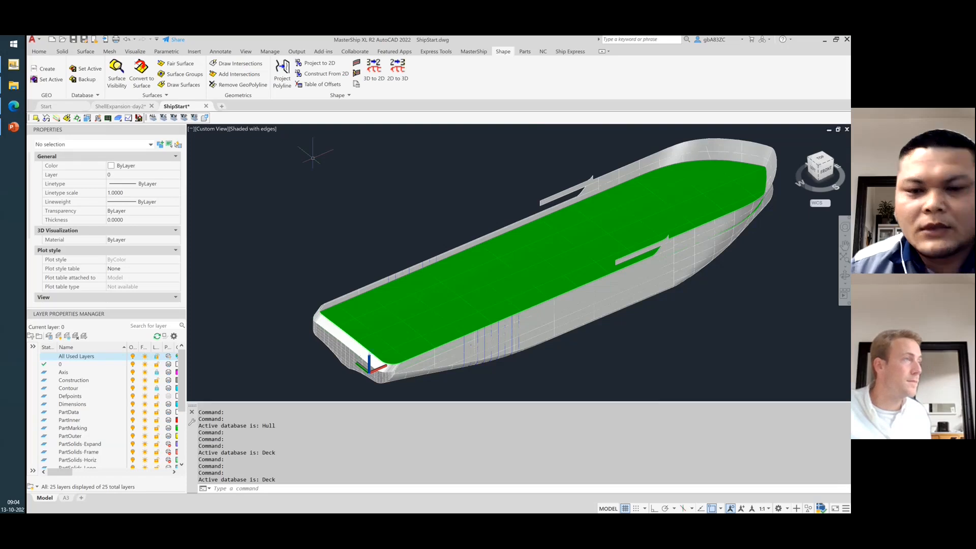
Undo and redo the drawing of the Main deck surface.
key(ctrl+z)
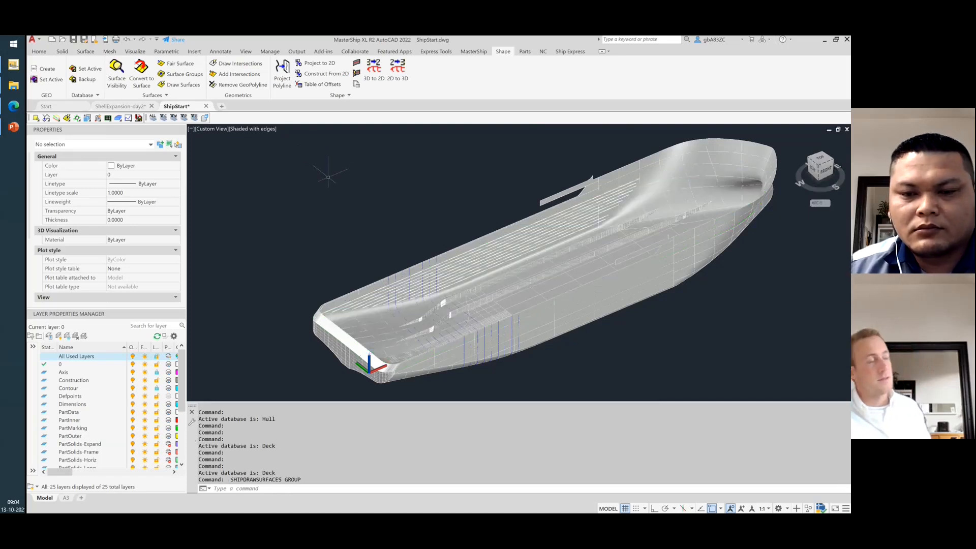
key(ctrl+y)
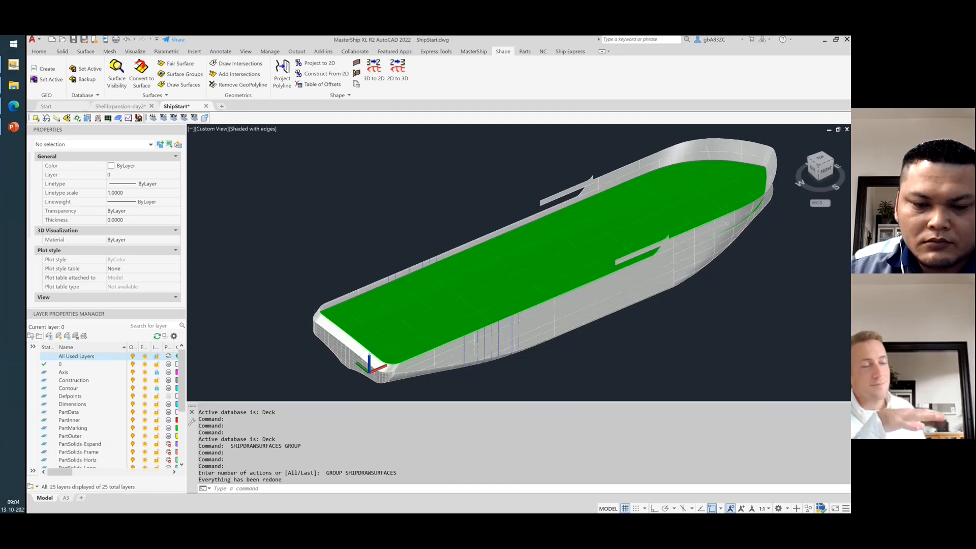
mouse_move(488, 307)
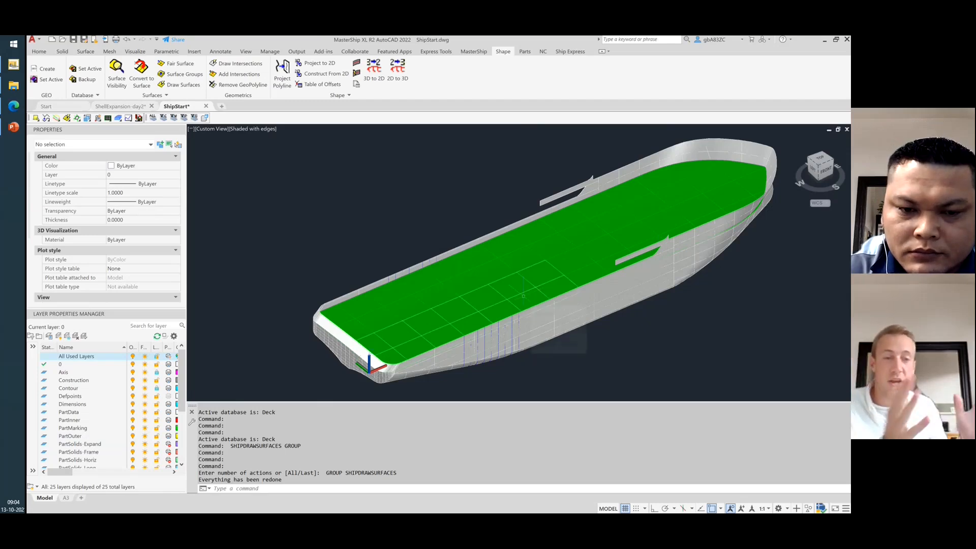
mouse_move(523, 295)
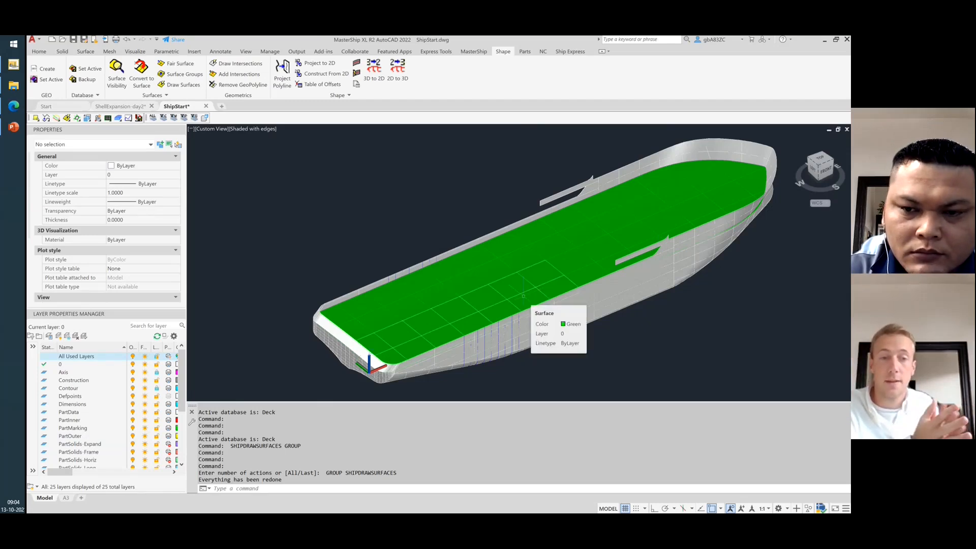